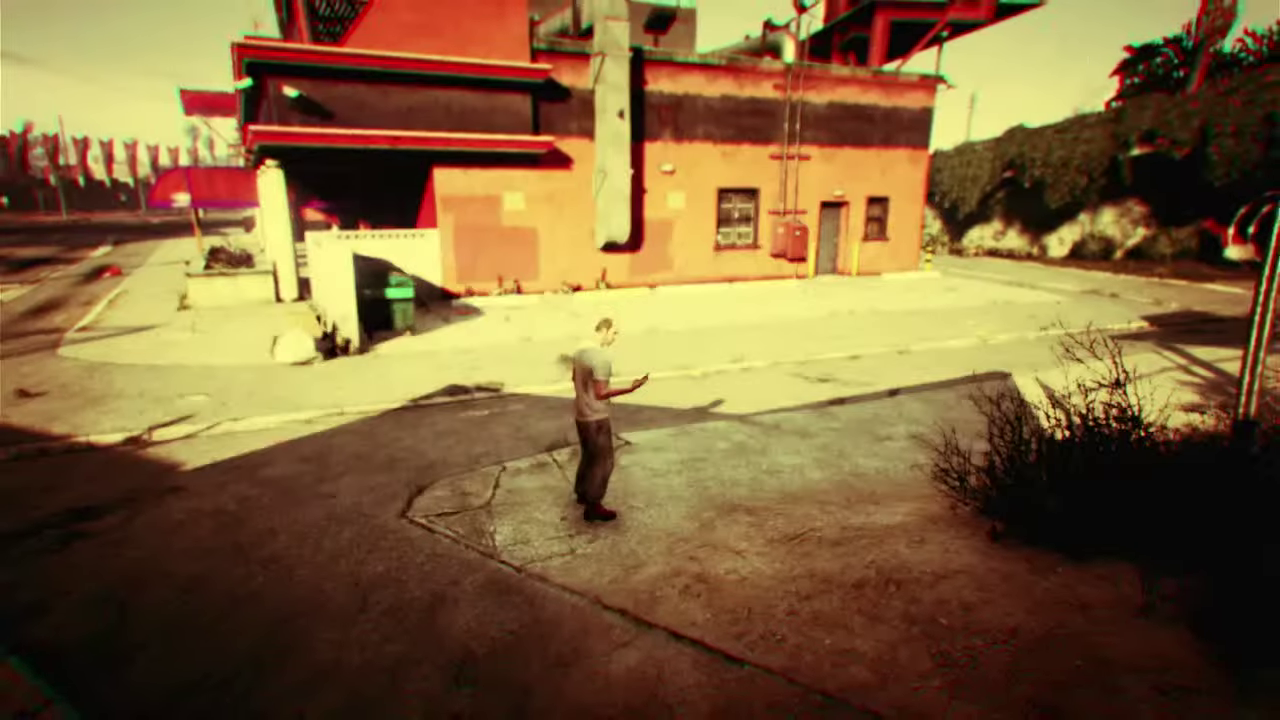
# Step: Save the game progress from the character's phone and close Grand Theft Auto V
pyautogui.press('Down')
pyautogui.press('Return')
pyautogui.press('Return')
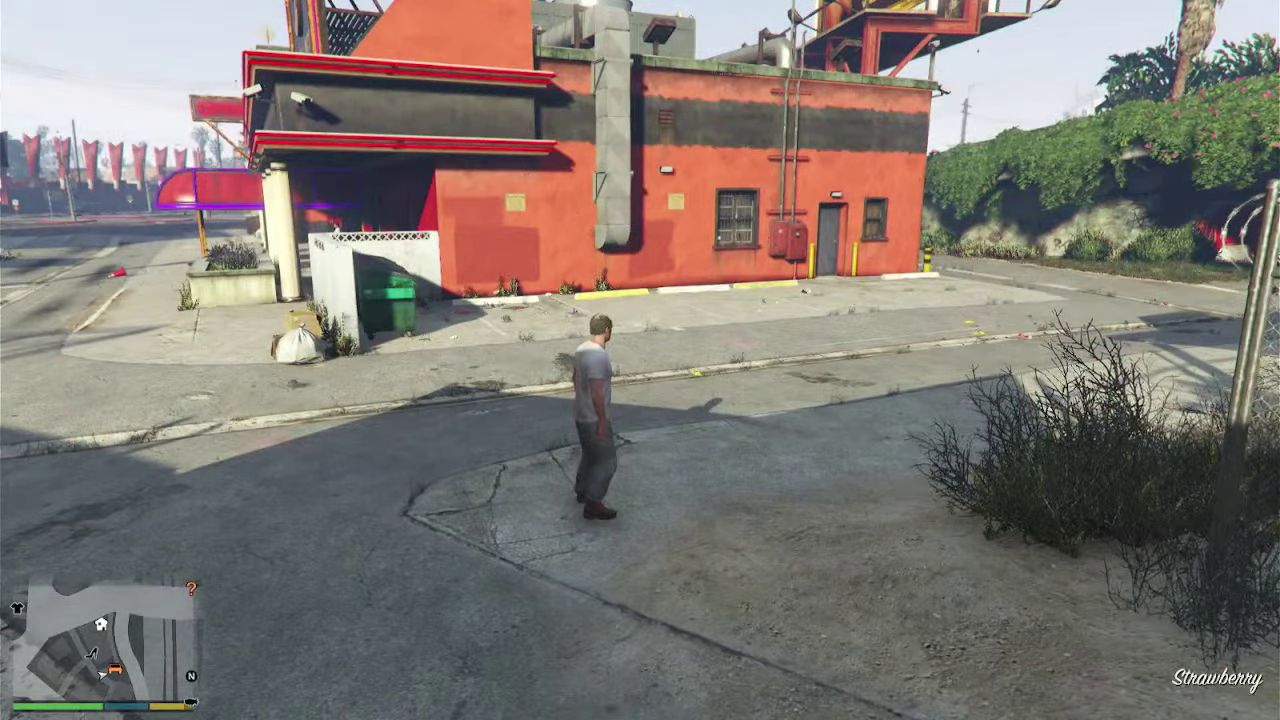
pyautogui.press('super')
pyautogui.press('Menu')
pyautogui.press('Return')
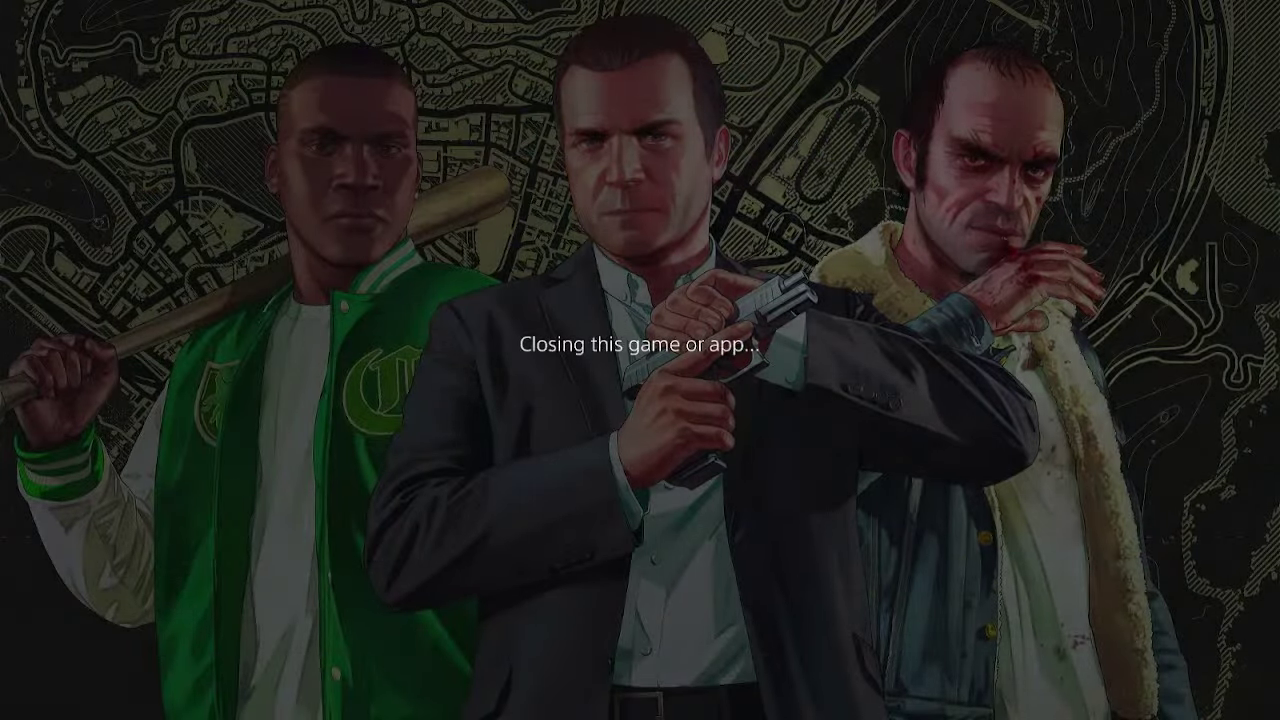
# Step: Open the console's system settings from the home screen
pyautogui.press('Left')
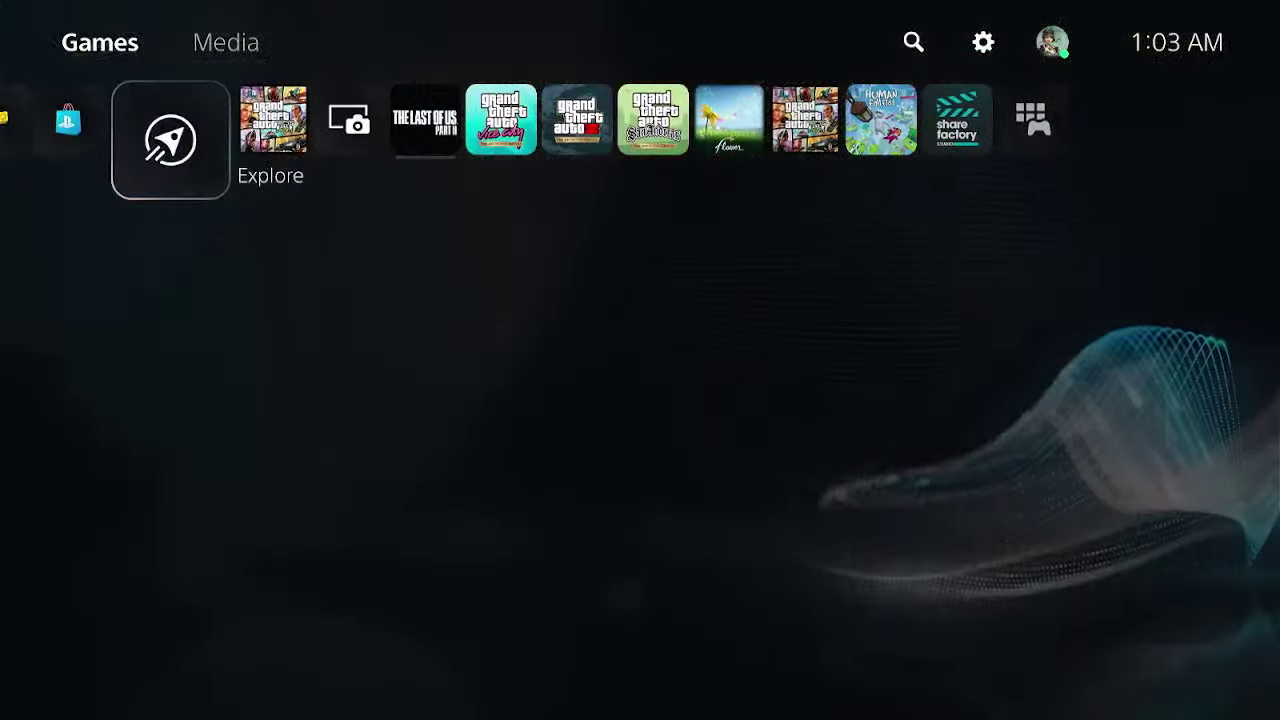
pyautogui.press('Up')
pyautogui.press('Right')
pyautogui.press('Right')
pyautogui.press('Right')
pyautogui.press('Left')
pyautogui.press('Return')
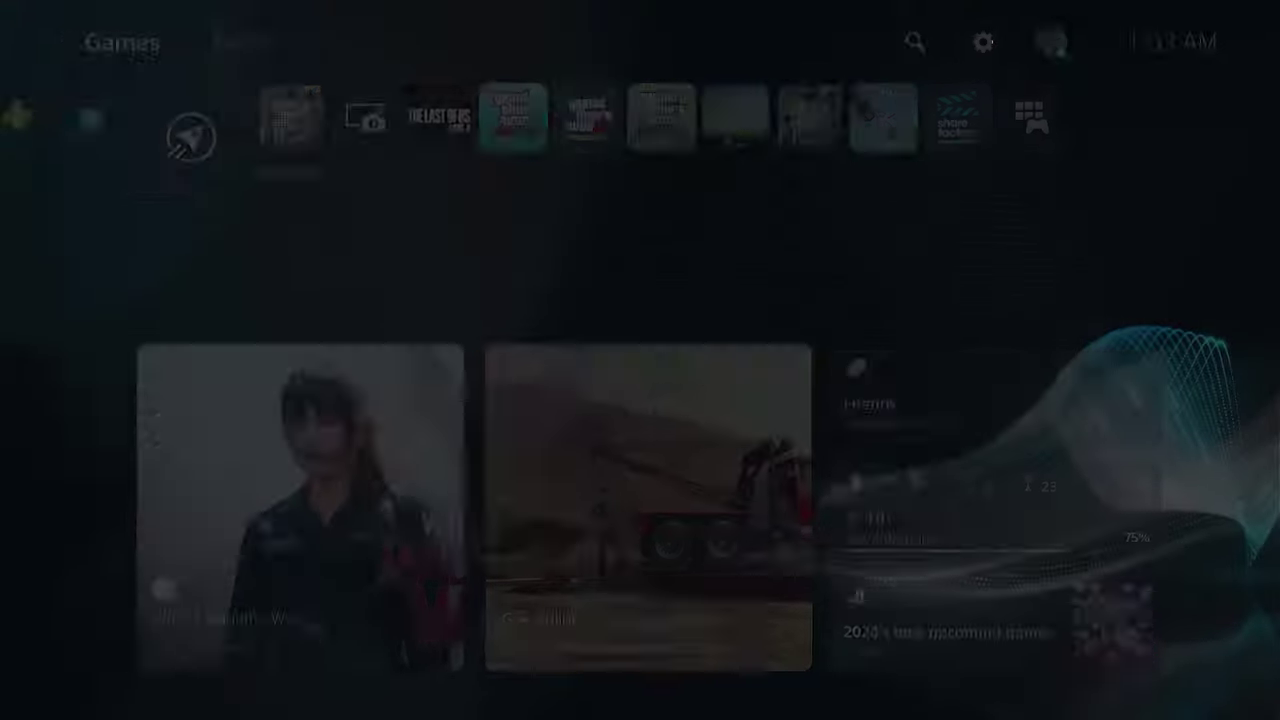
# Step: Open the Saved Data and Game/App Settings category
pyautogui.press('Down')
pyautogui.press('Down')
pyautogui.press('Down')
pyautogui.press('Down')
pyautogui.press('Down')
pyautogui.press('Down')
pyautogui.press('Down')
pyautogui.press('Down')
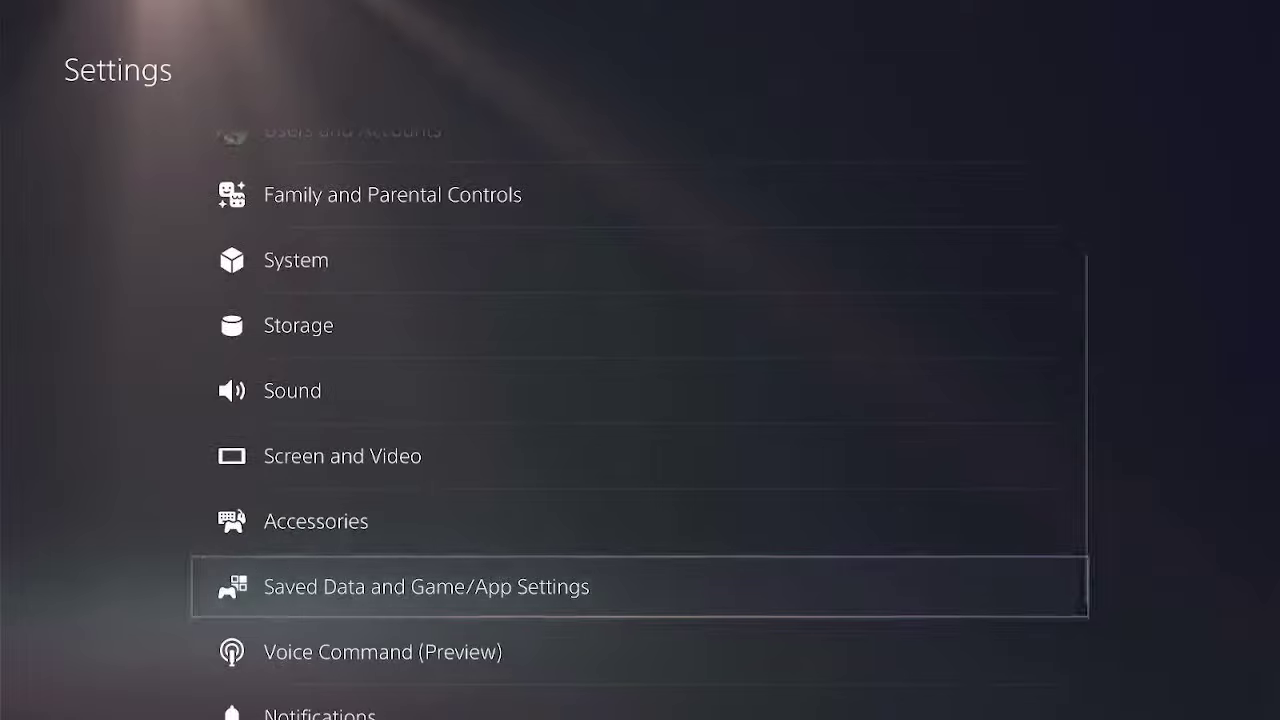
pyautogui.press('Return')
# Step: Open the PS4 saved data held in console storage
pyautogui.press('Down')
pyautogui.press('Right')
pyautogui.press('Down')
pyautogui.press('Down')
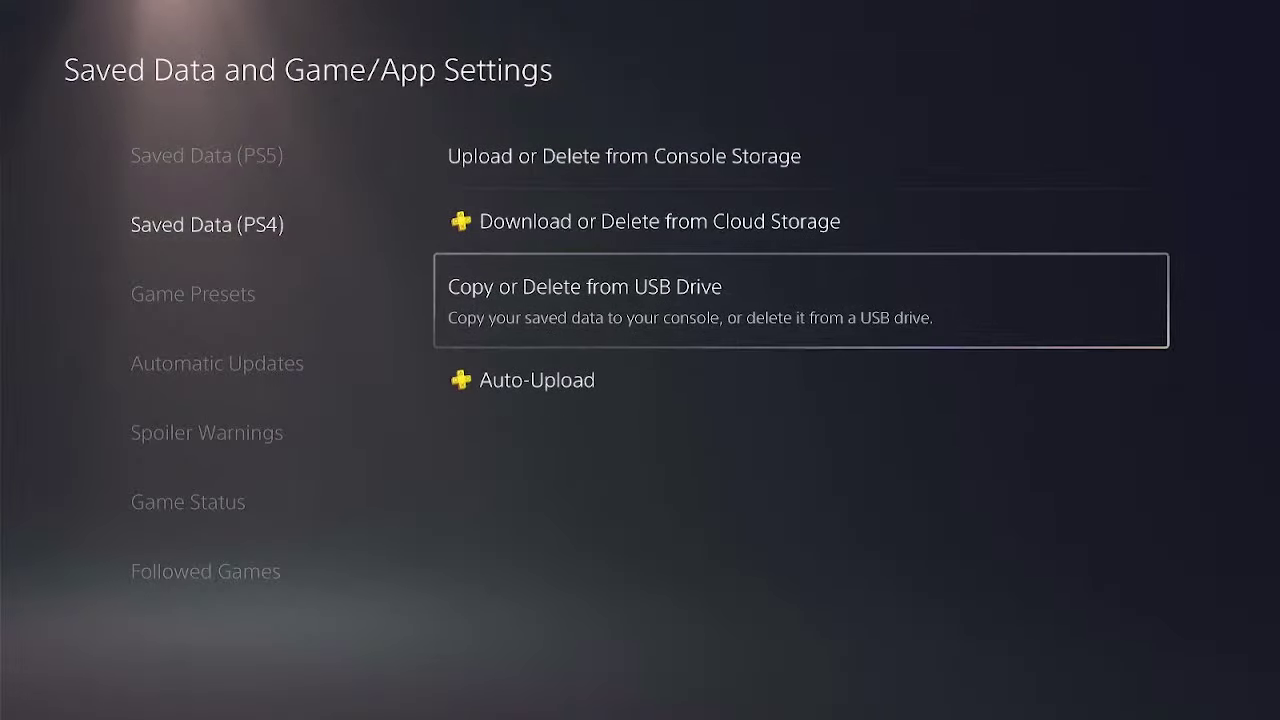
pyautogui.press('Up')
pyautogui.press('Up')
pyautogui.press('Return')
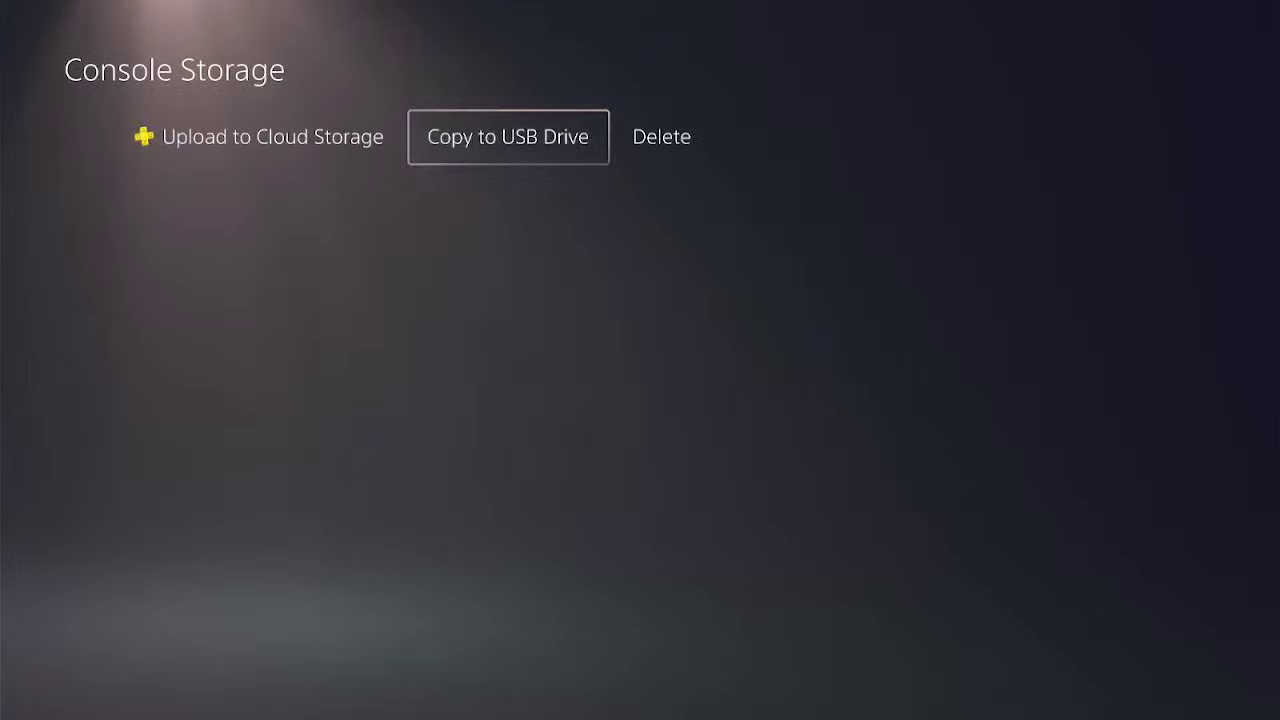
# Step: Choose the non-backup Paleto Score Setup (99.2%) save of Grand Theft Auto V for copying to the USB drive
pyautogui.press('Down')
pyautogui.press('Left')
pyautogui.press('Right')
pyautogui.press('Return')
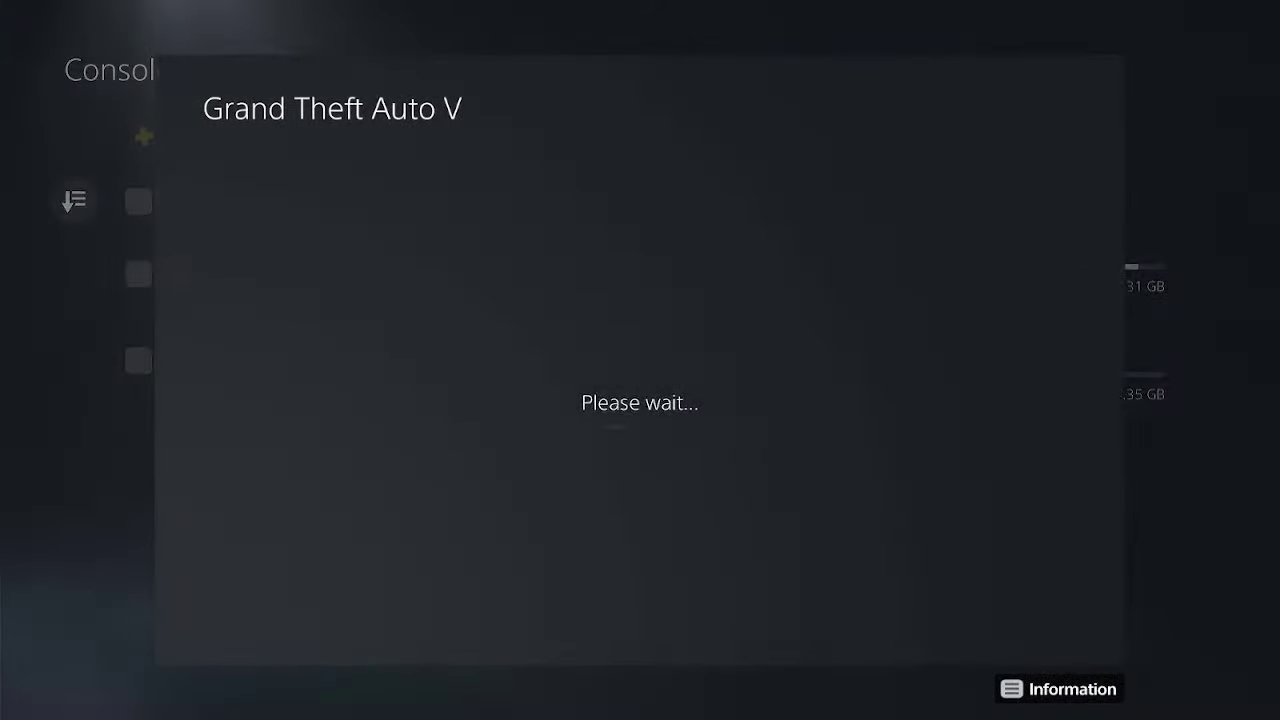
pyautogui.press('Down')
pyautogui.press('Down')
pyautogui.press('Return')
pyautogui.press('Right')
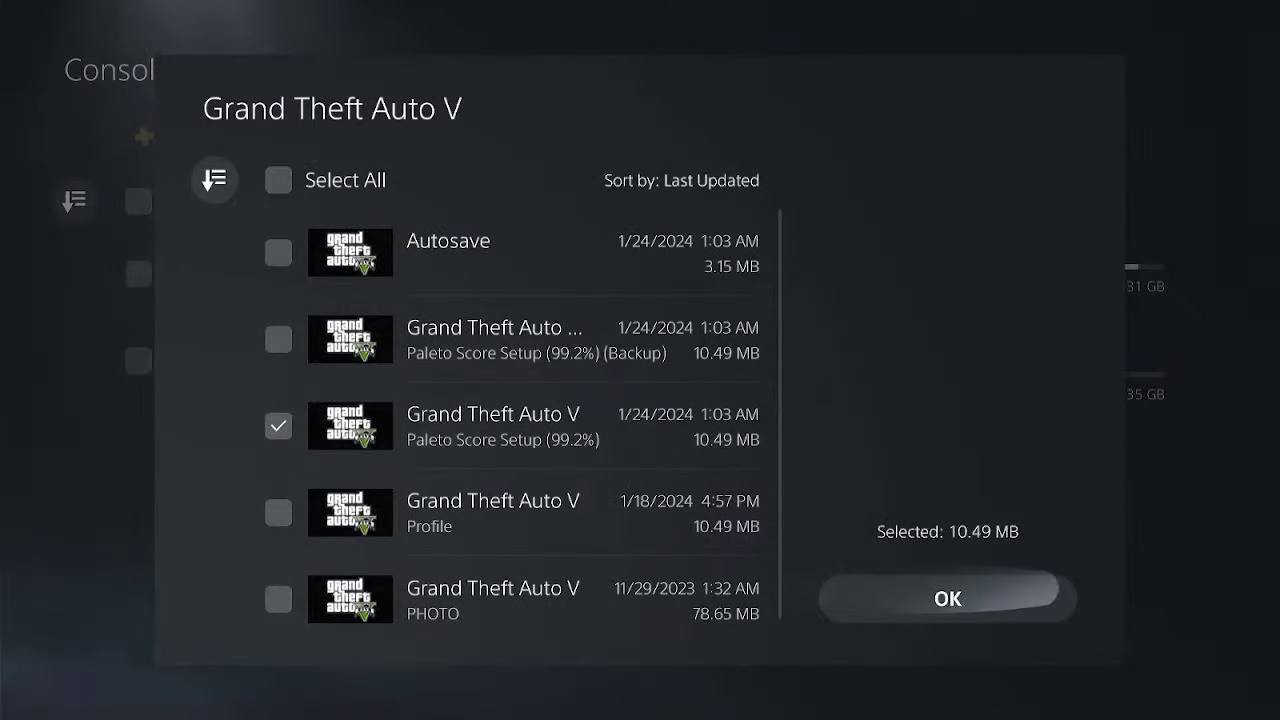
pyautogui.press('Return')
# Step: Copy the chosen save to the USB drive and leave the copy list
pyautogui.press('Right')
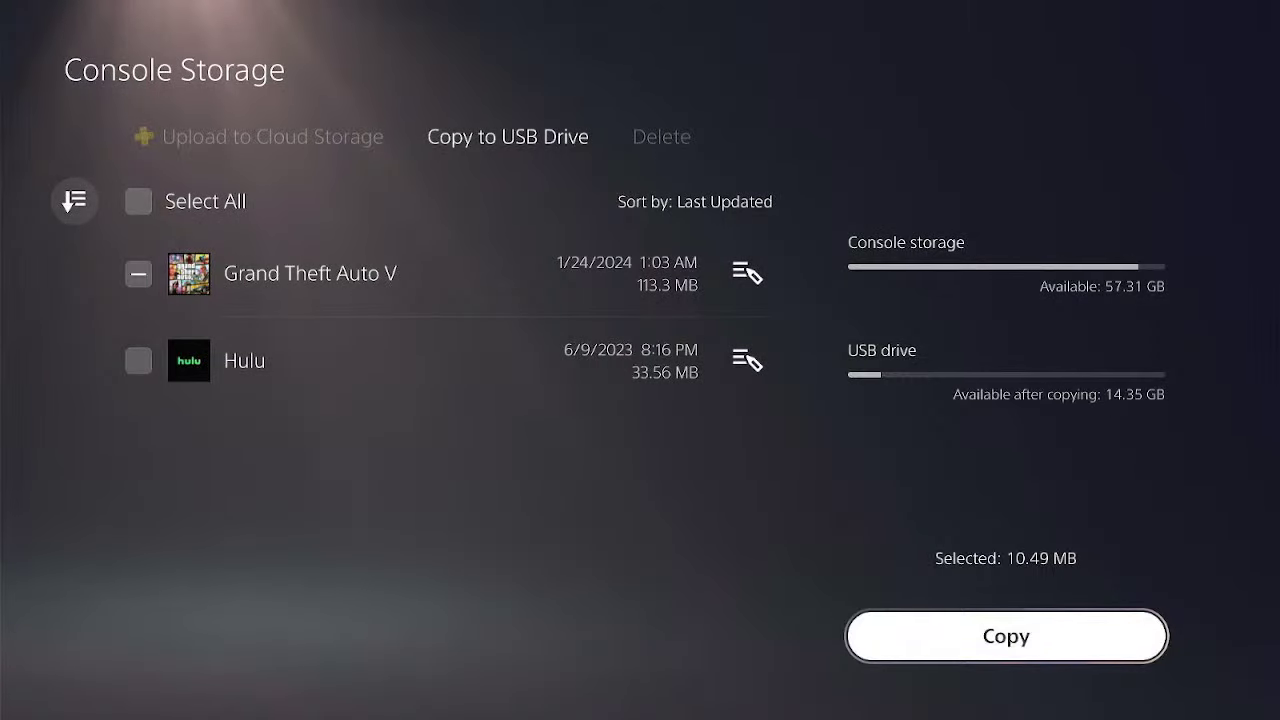
pyautogui.press('Return')
pyautogui.press('Return')
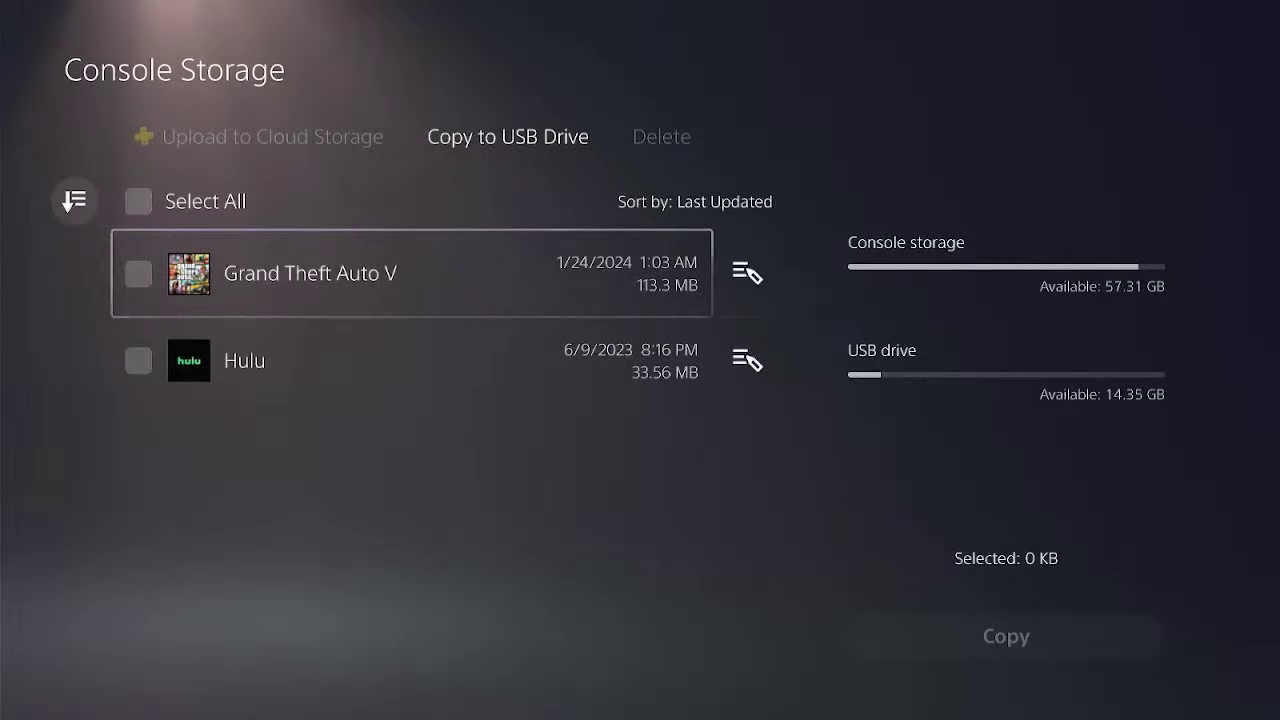
pyautogui.press('Up')
pyautogui.press('Escape')
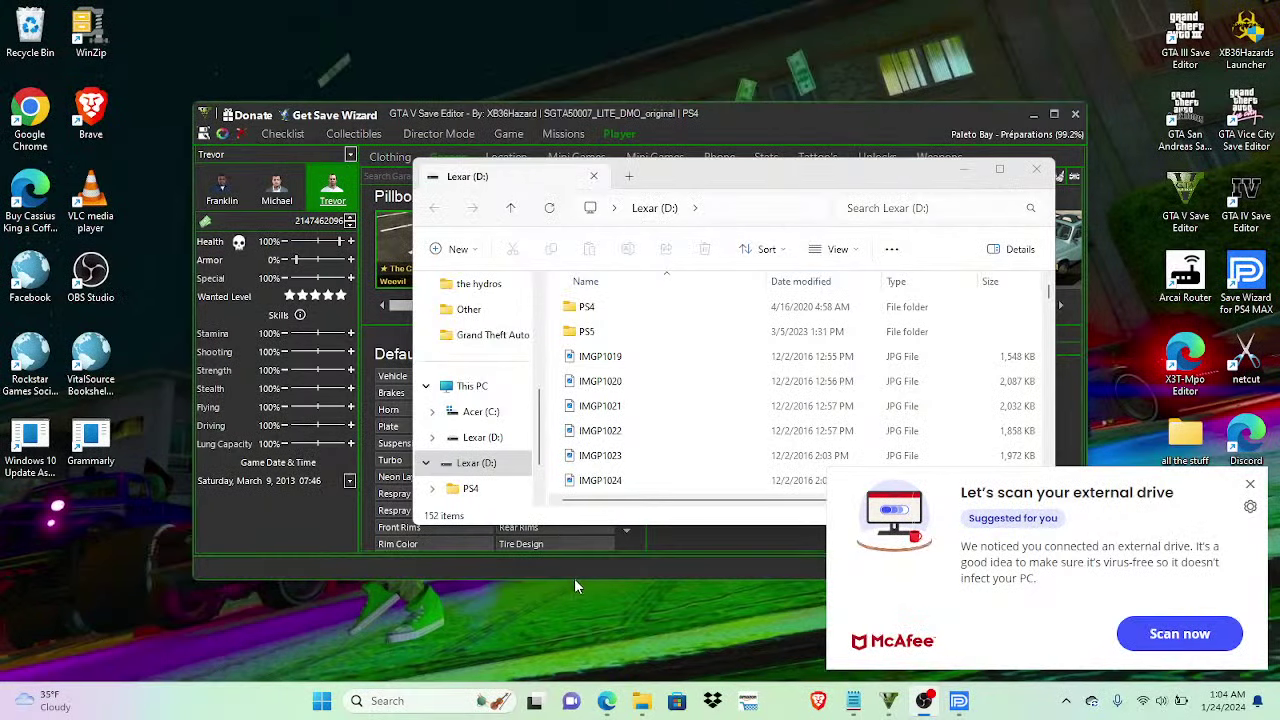
# Step: Switch to the GTA V Save Editor on the PC, close its open save and dismiss the McAfee scan offer
pyautogui.click(337, 564)
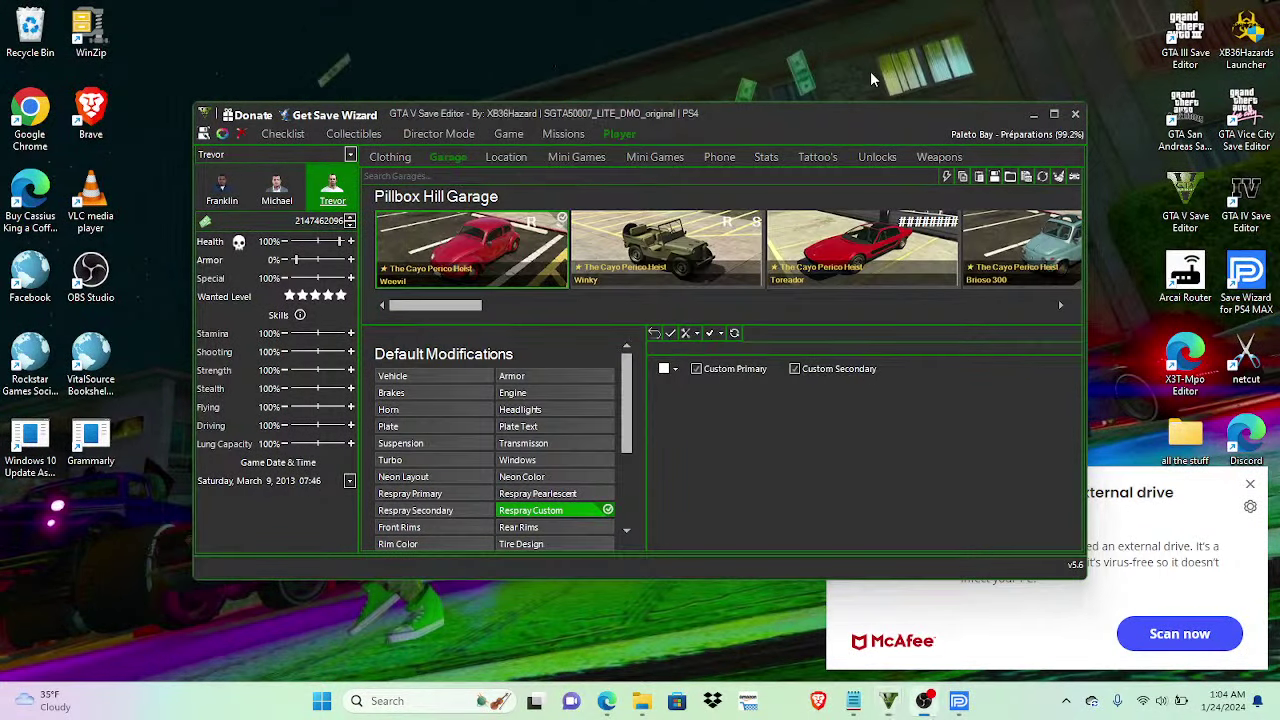
pyautogui.click(241, 133)
pyautogui.click(606, 372)
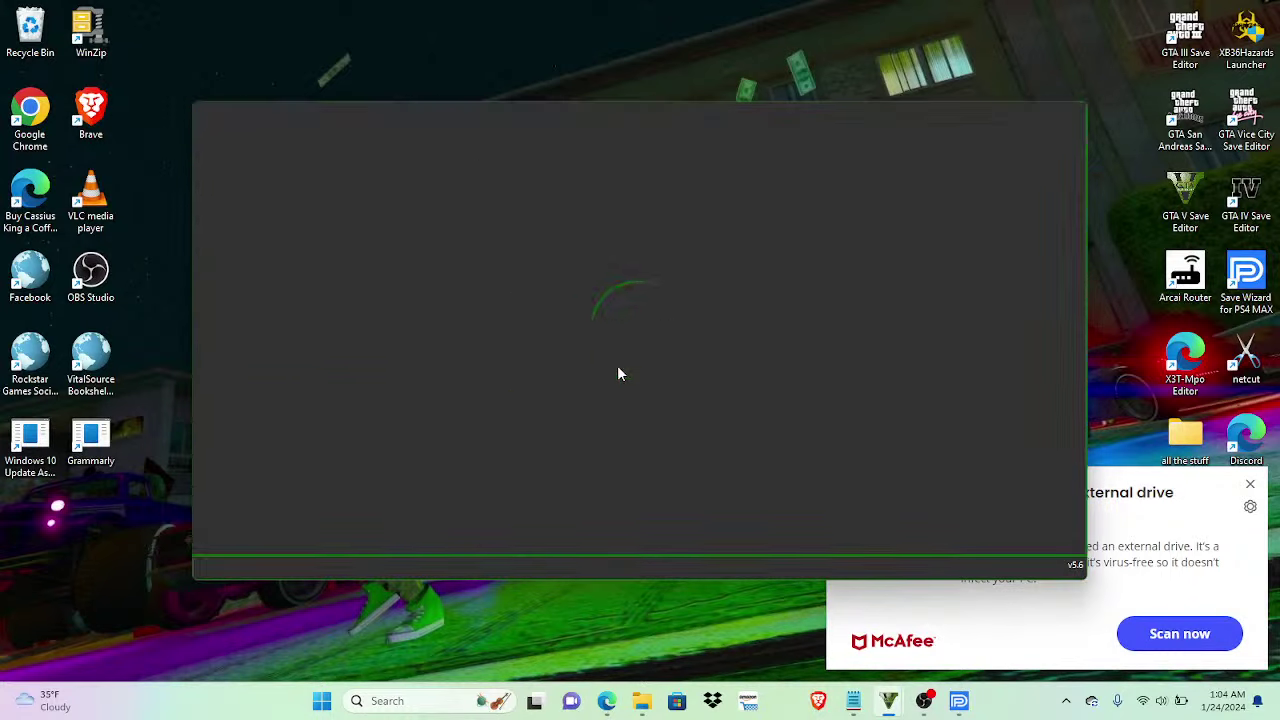
pyautogui.click(1250, 492)
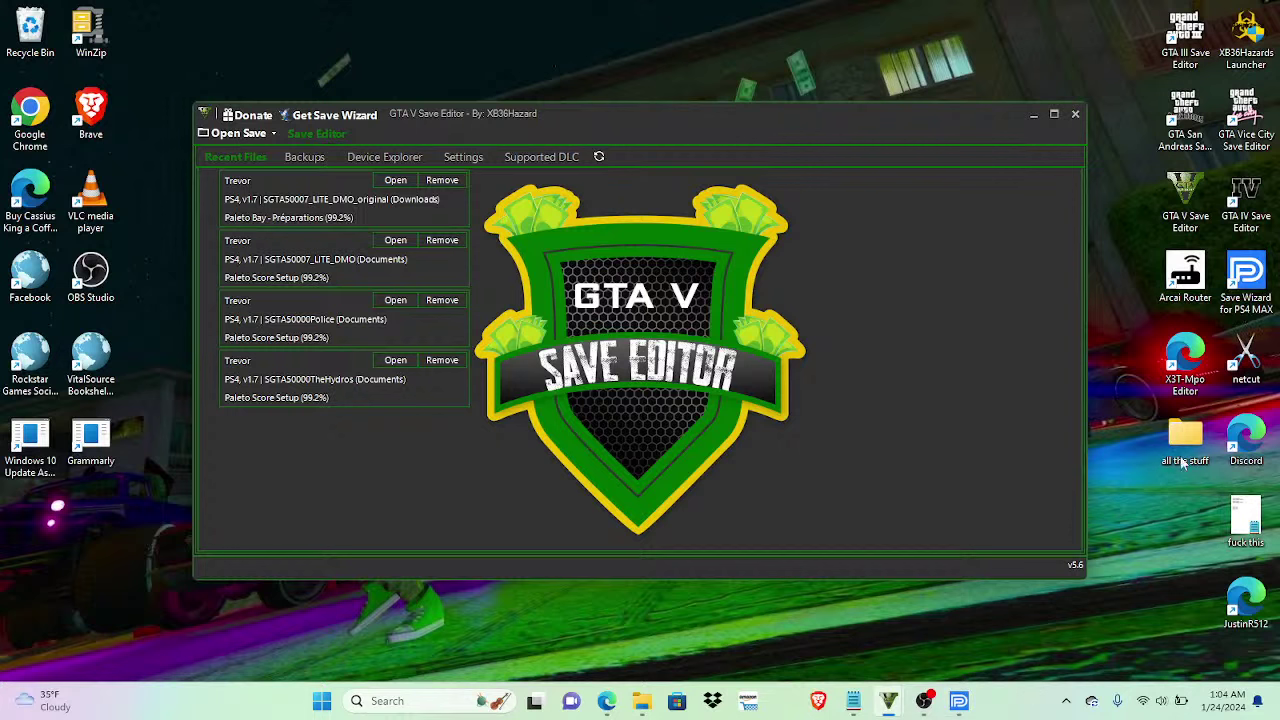
# Step: Launch Save Wizard for PS4 MAX and clear the save editor and Lexar (D:) folder windows out of the way
pyautogui.doubleClick(1250, 285)
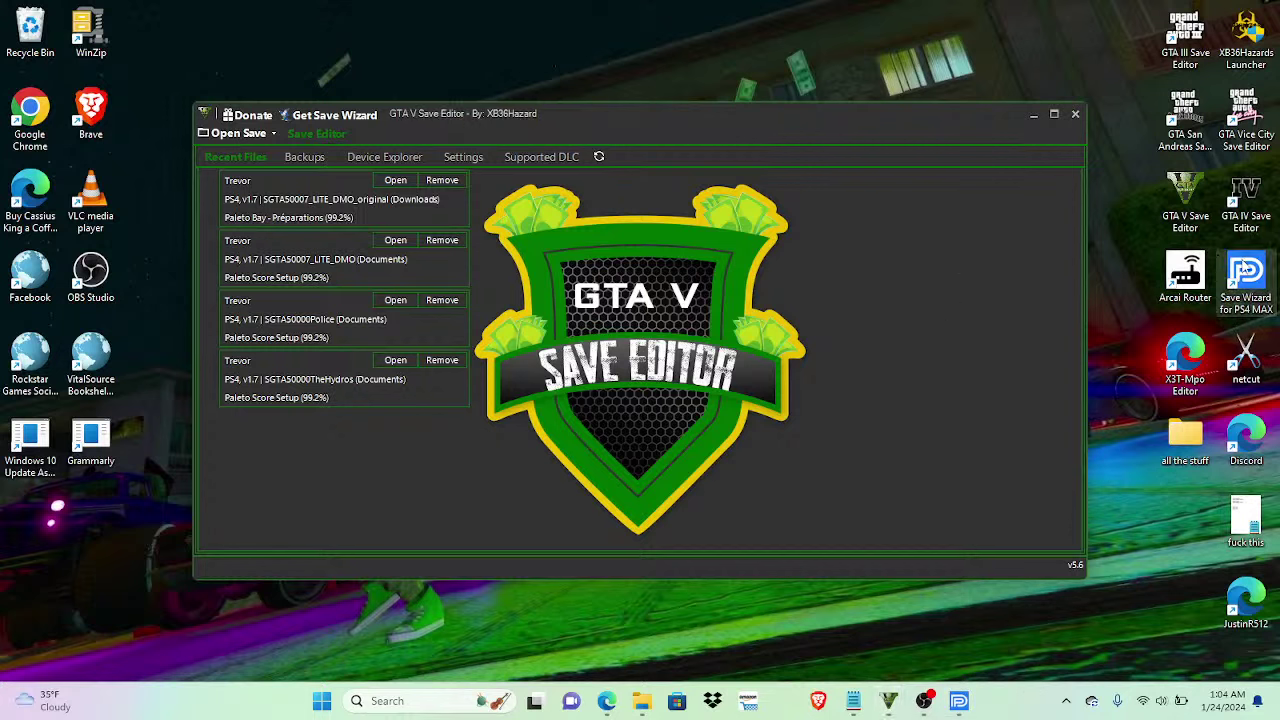
pyautogui.click(1034, 115)
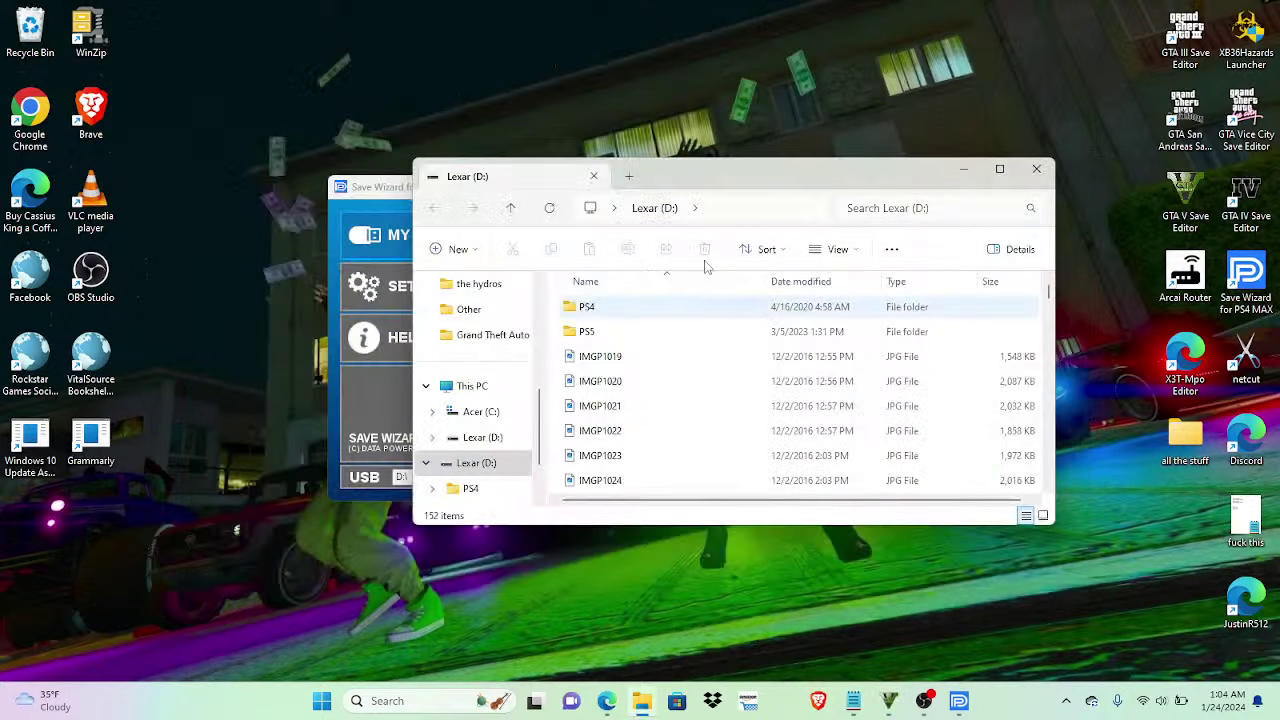
pyautogui.click(1036, 168)
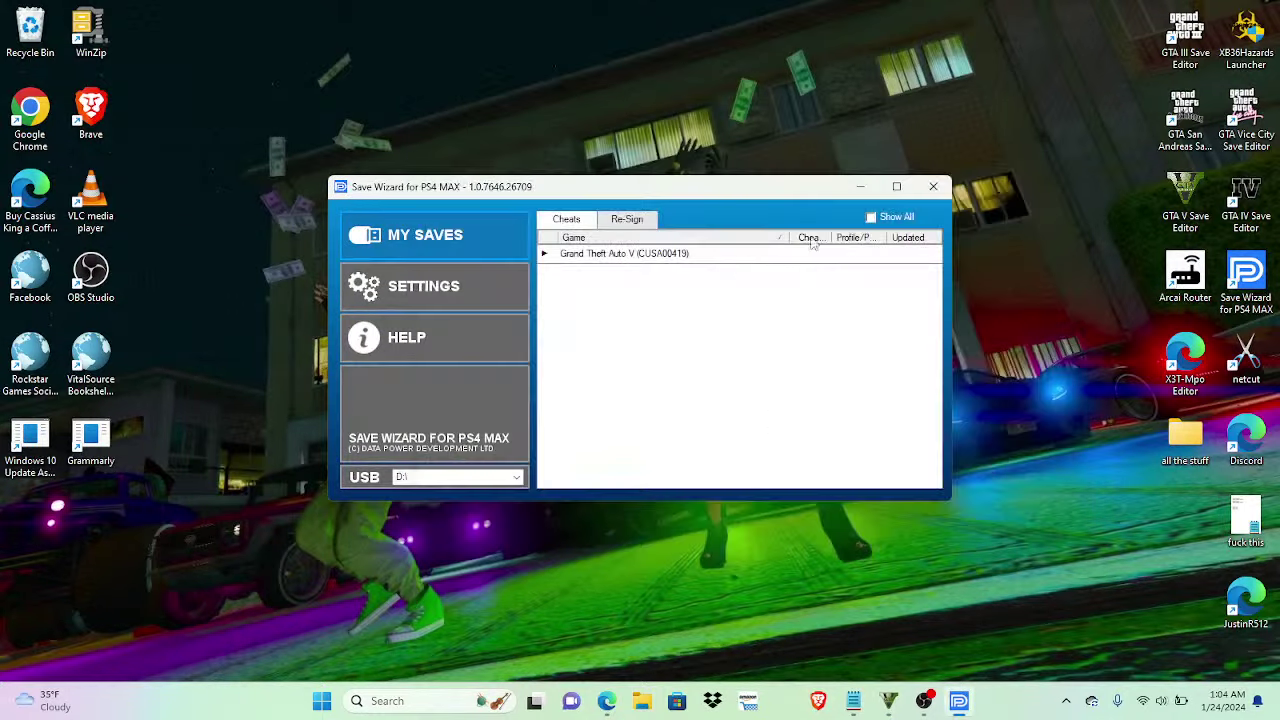
# Step: Open the third Current Game Progress save of Grand Theft Auto V (CUSA00419) in Advanced Mode
pyautogui.click(703, 262)
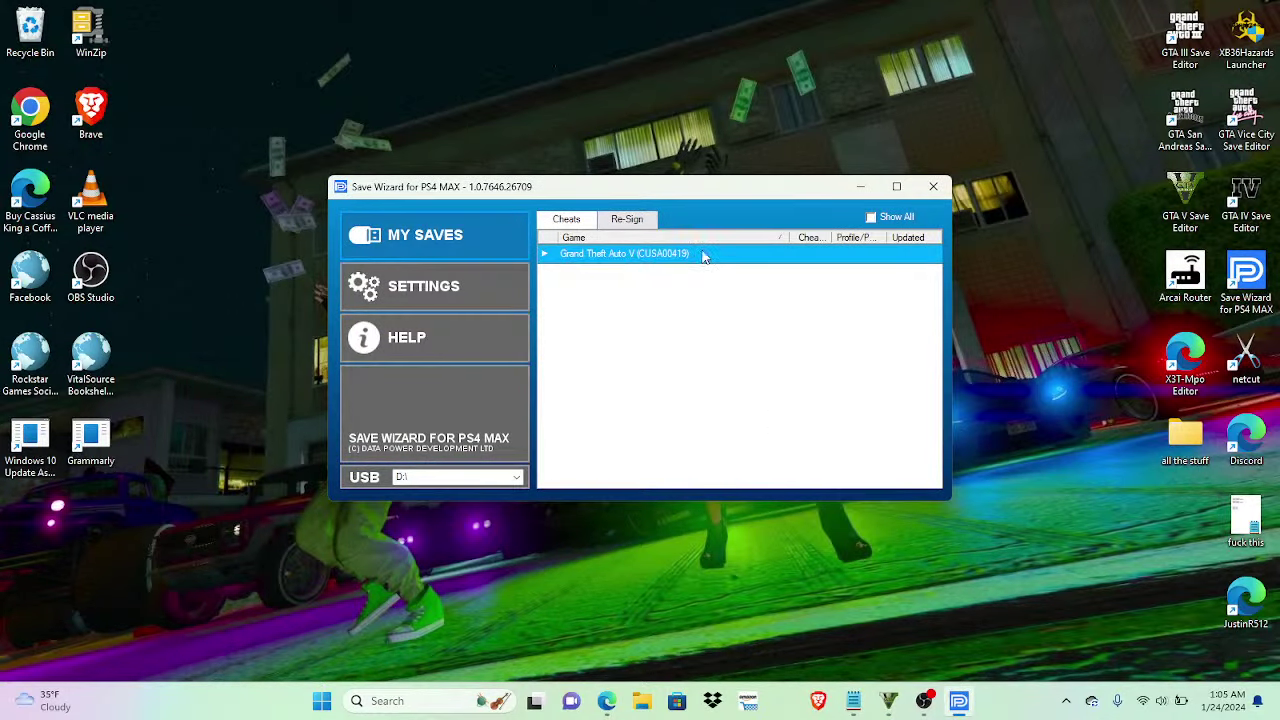
pyautogui.doubleClick(703, 256)
pyautogui.click(689, 313)
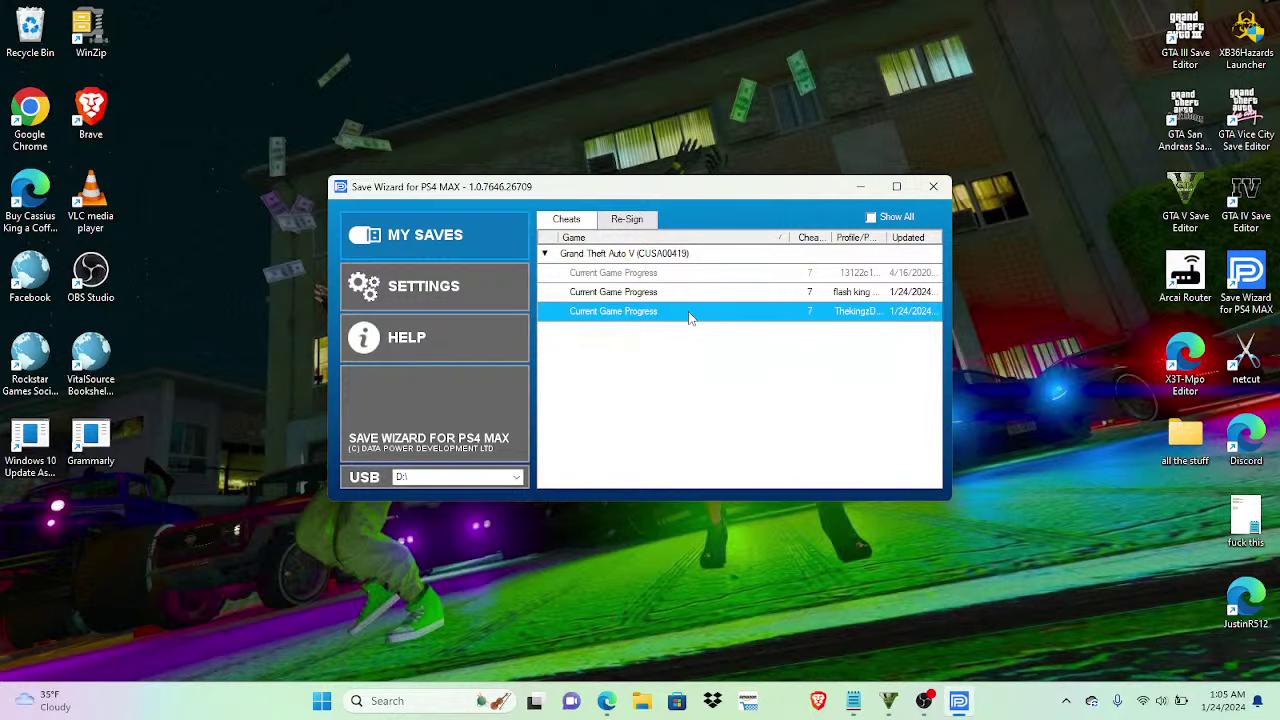
pyautogui.rightClick(689, 316)
pyautogui.click(722, 341)
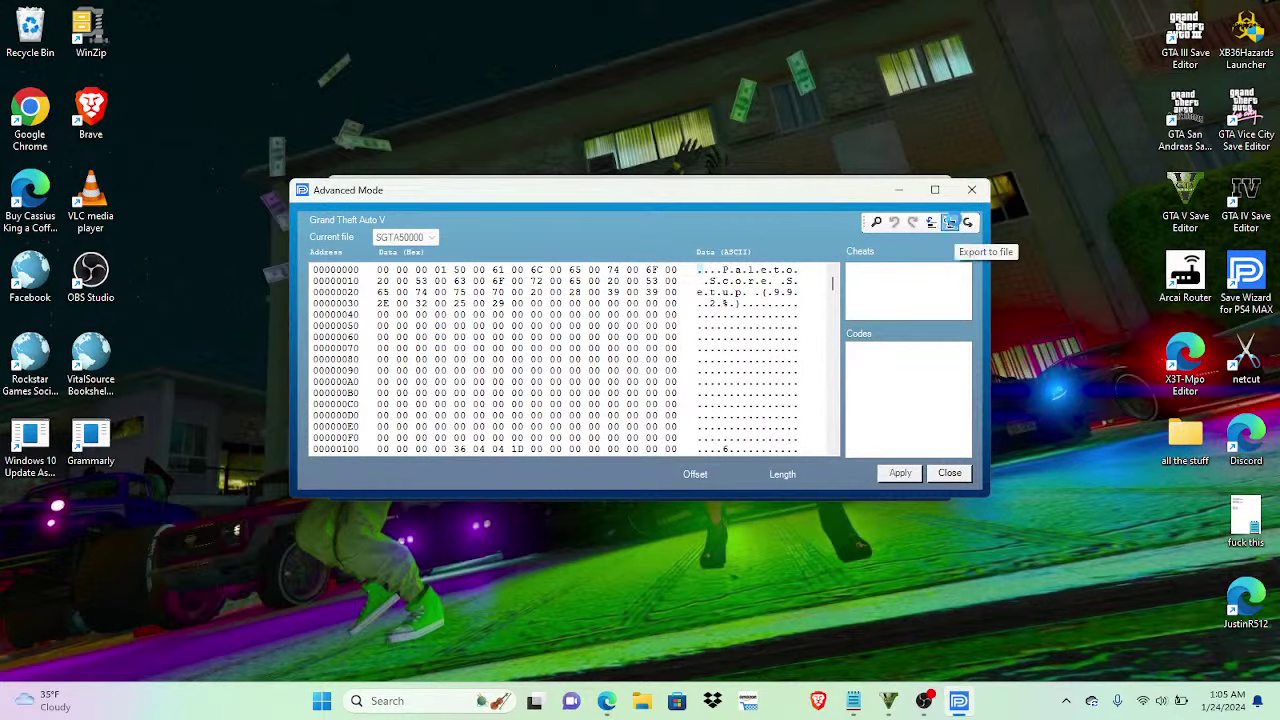
# Step: Export the save data to the Downloads folder, replacing the existing file SGTA50007_LITE_DMO_original
pyautogui.click(946, 222)
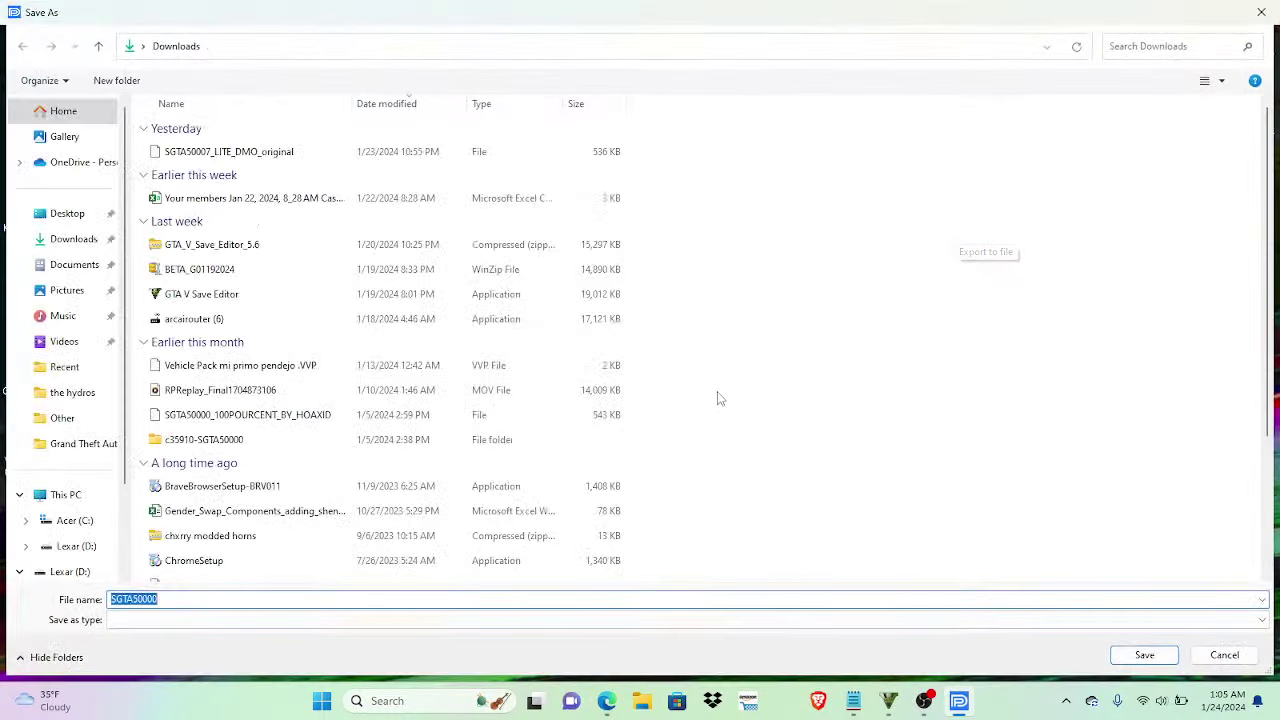
pyautogui.doubleClick(295, 153)
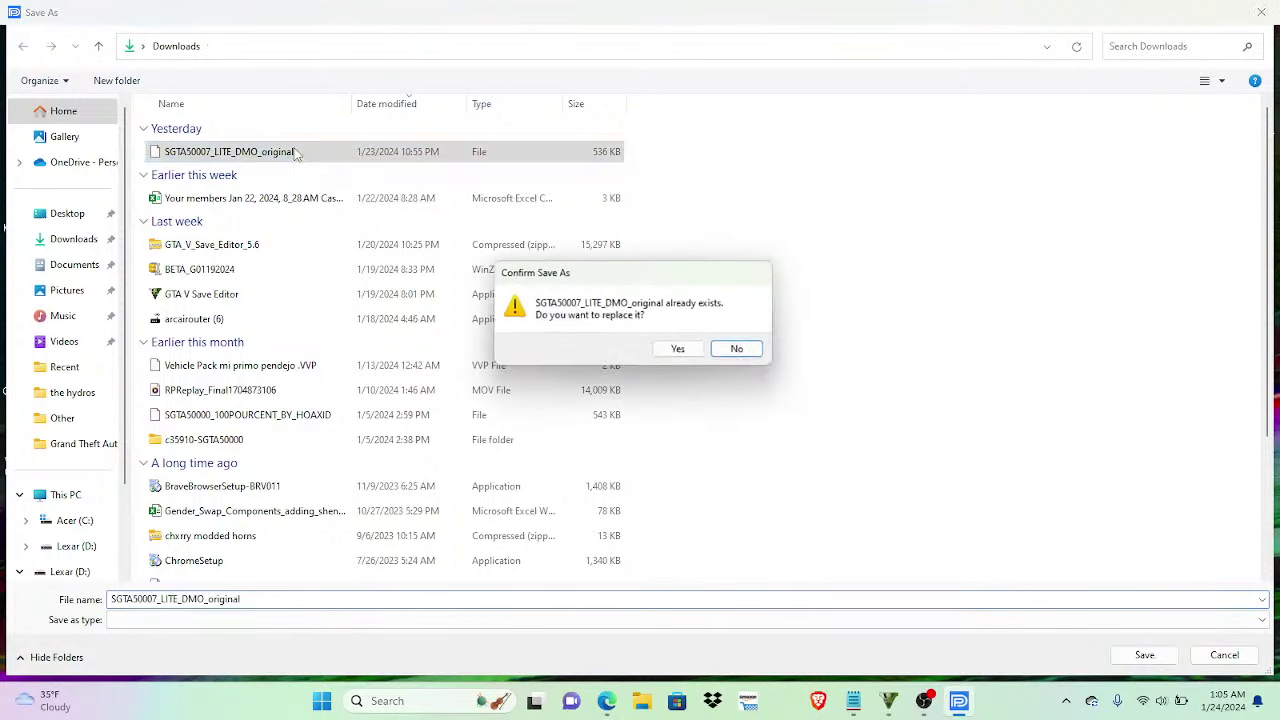
pyautogui.click(679, 350)
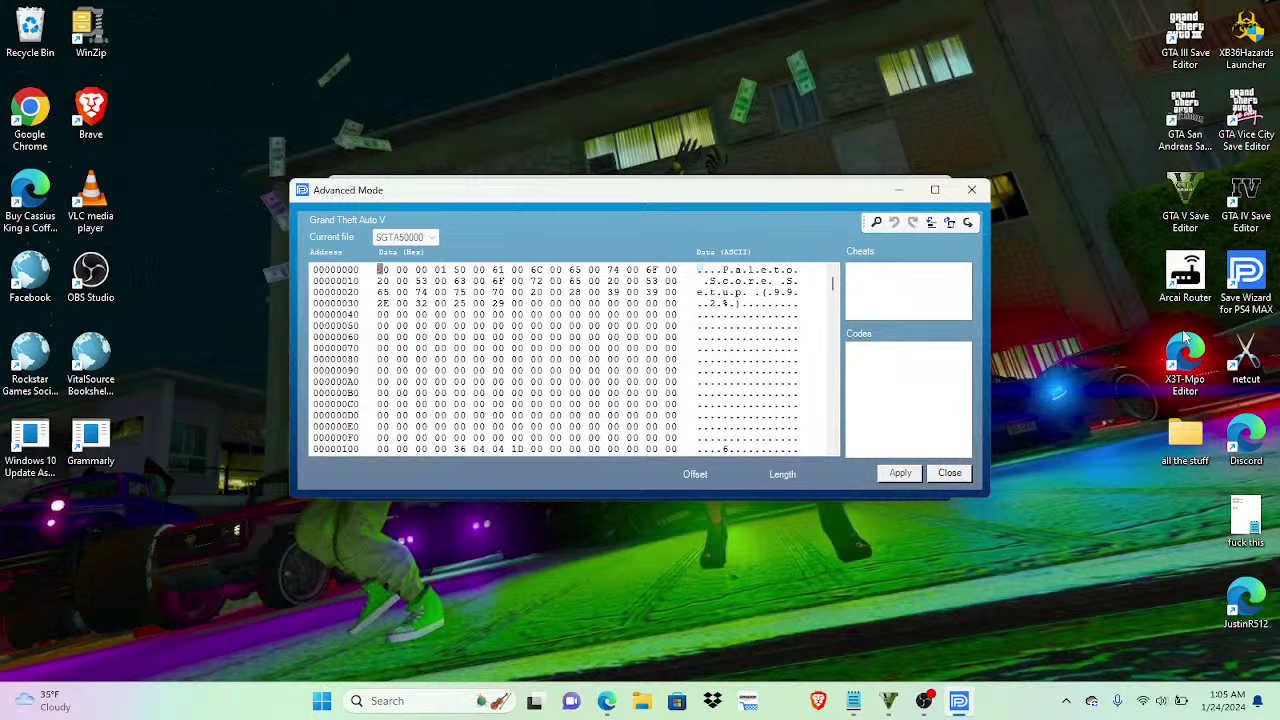
# Step: Switch to the GTA V Save Editor, dismiss the USB device notice and open SGTA50007_LITE_DMO_original from Downloads without a backup
pyautogui.click(1203, 187)
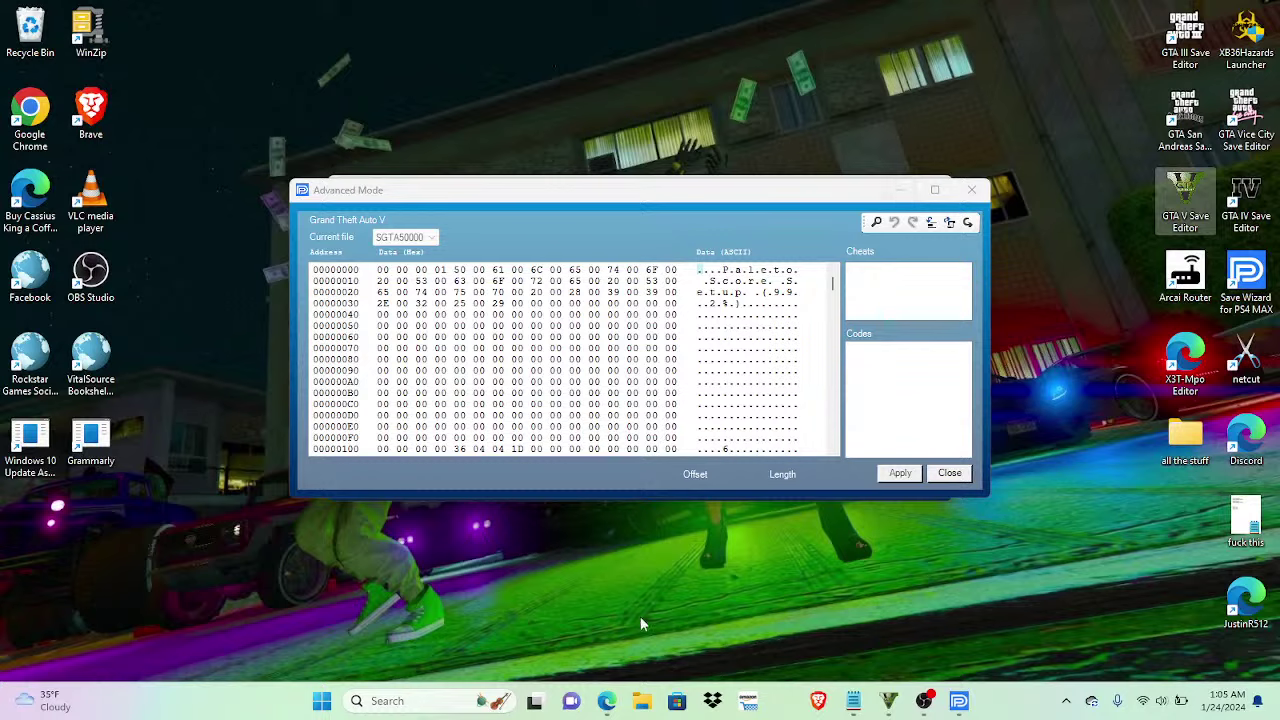
pyautogui.moveTo(886, 703)
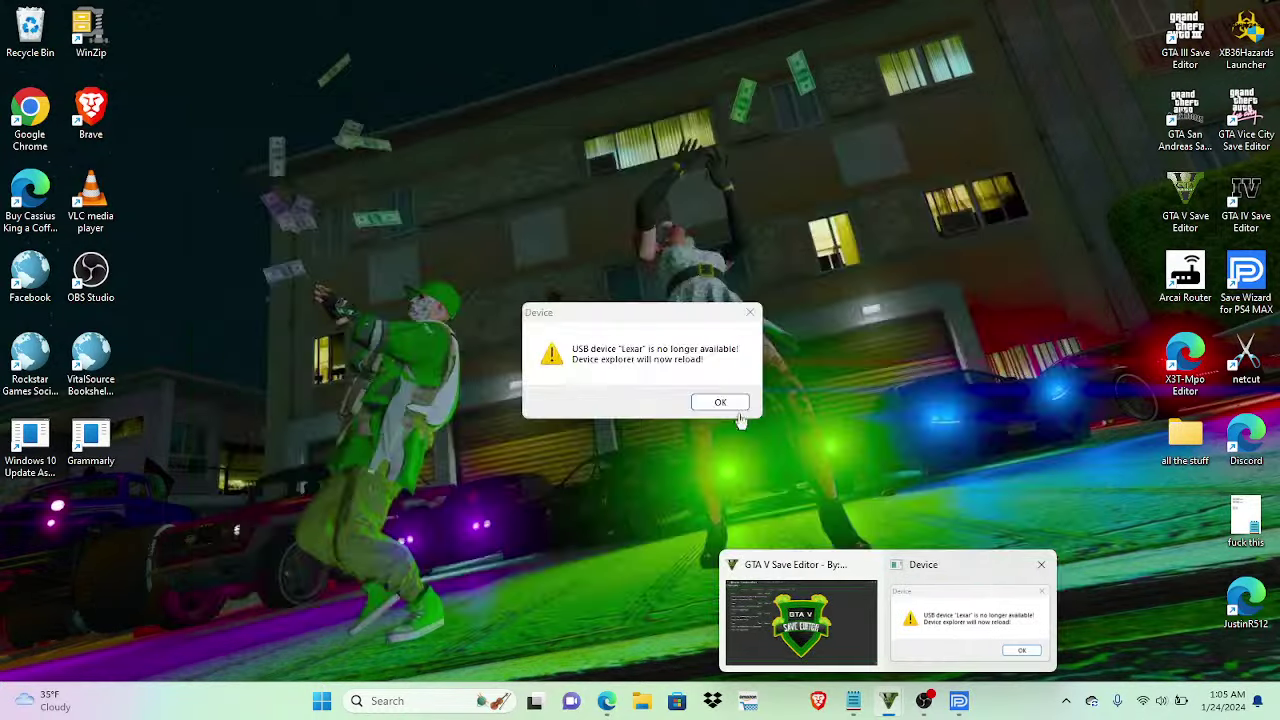
pyautogui.click(800, 620)
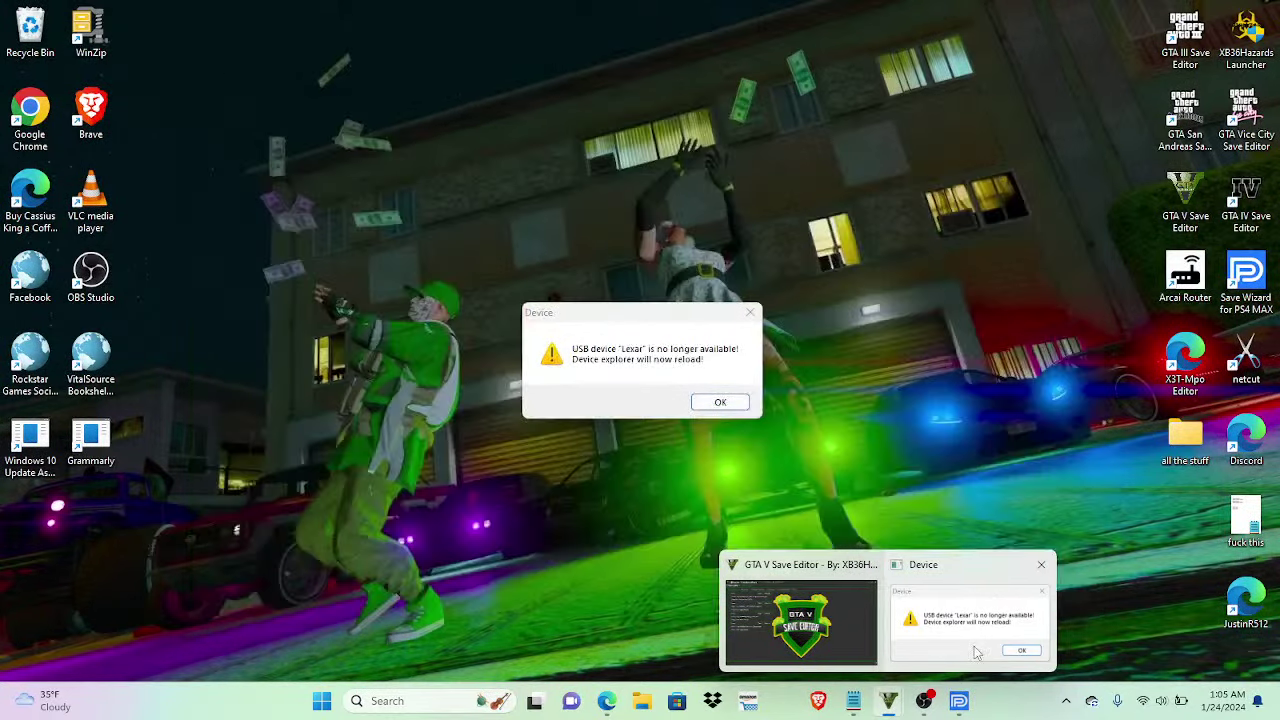
pyautogui.click(977, 652)
pyautogui.click(730, 402)
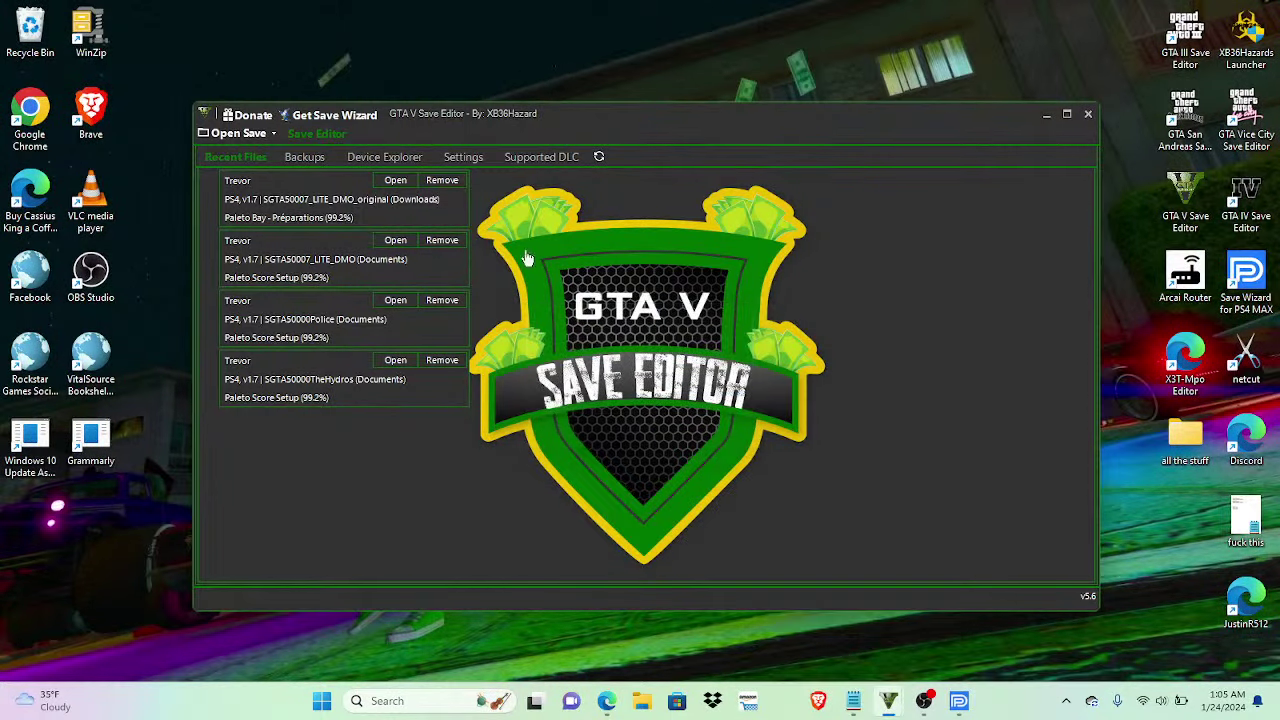
pyautogui.click(385, 182)
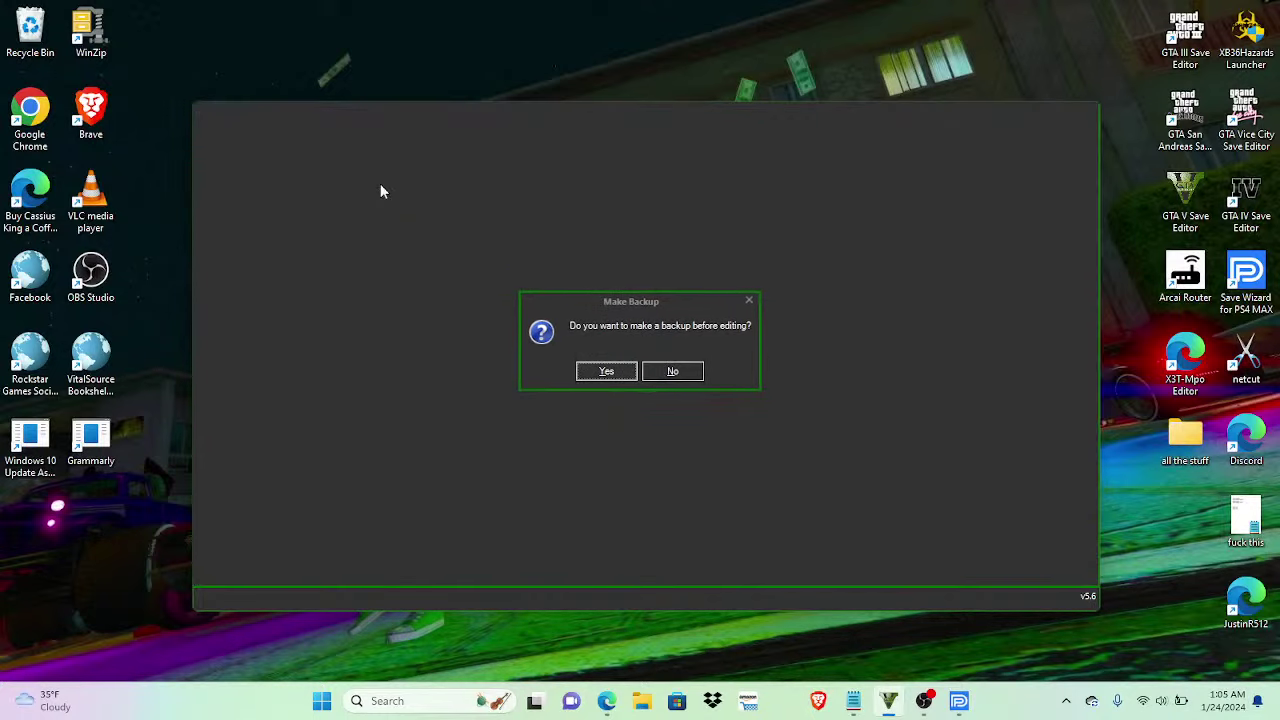
pyautogui.click(661, 376)
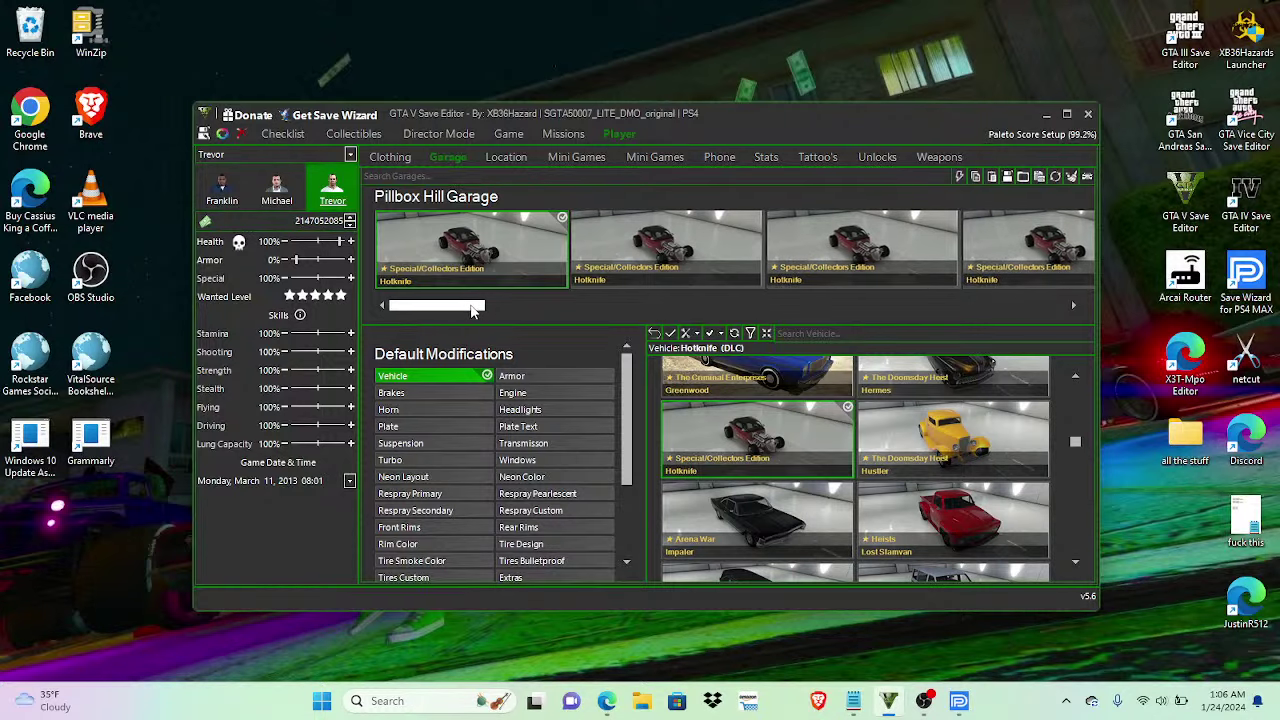
# Step: Select the Mesa in the Trevor's Strip Club garage
pyautogui.moveTo(472, 310); pyautogui.dragTo(573, 320)
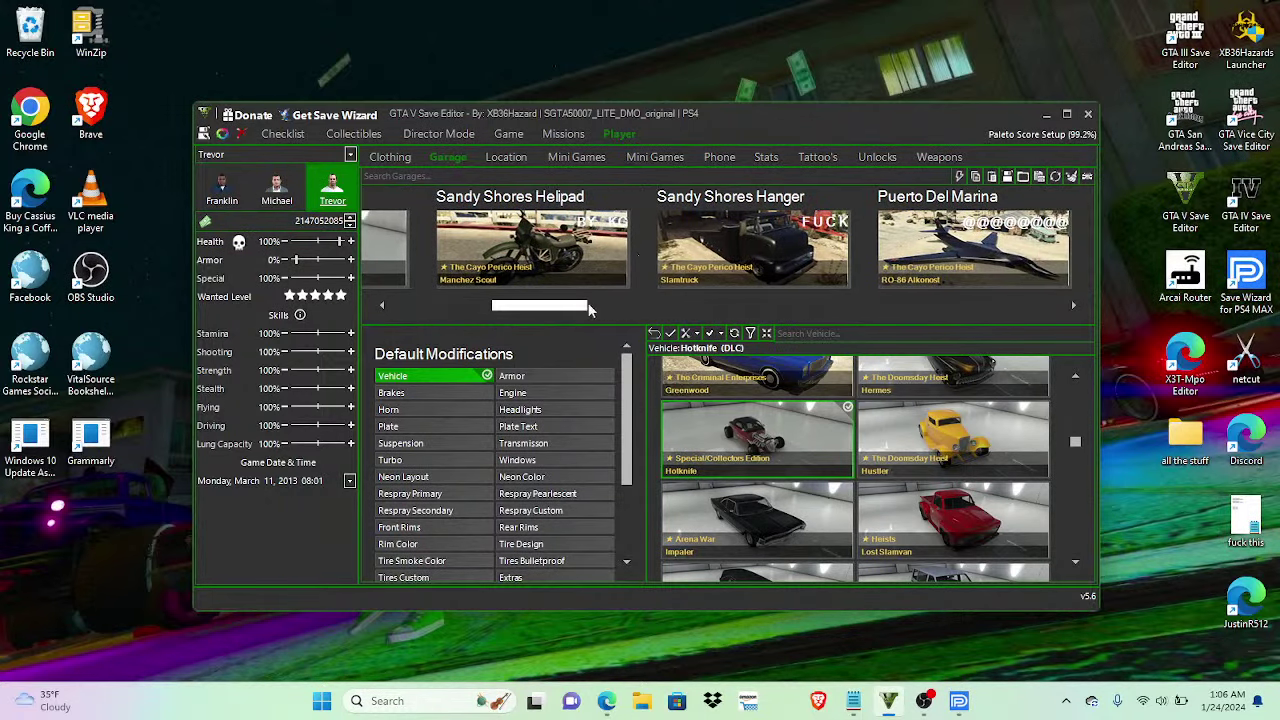
pyautogui.moveTo(570, 311); pyautogui.dragTo(783, 258)
pyautogui.click(783, 258)
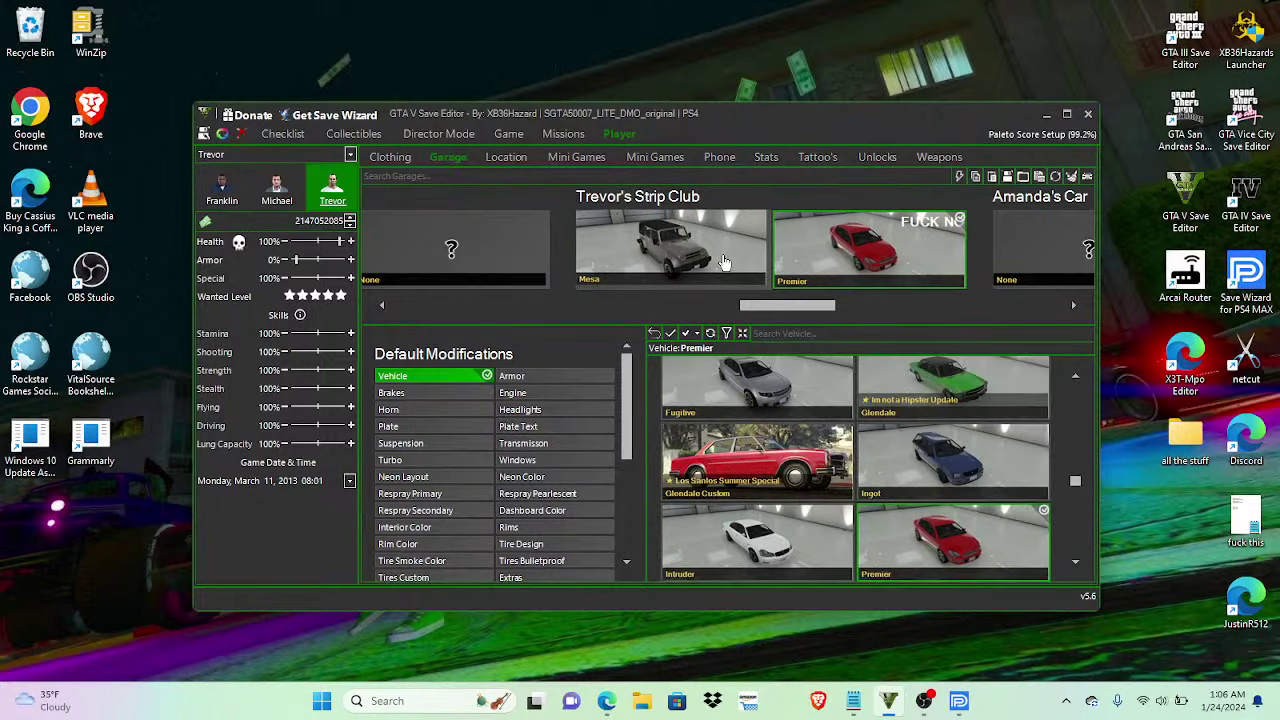
pyautogui.click(725, 262)
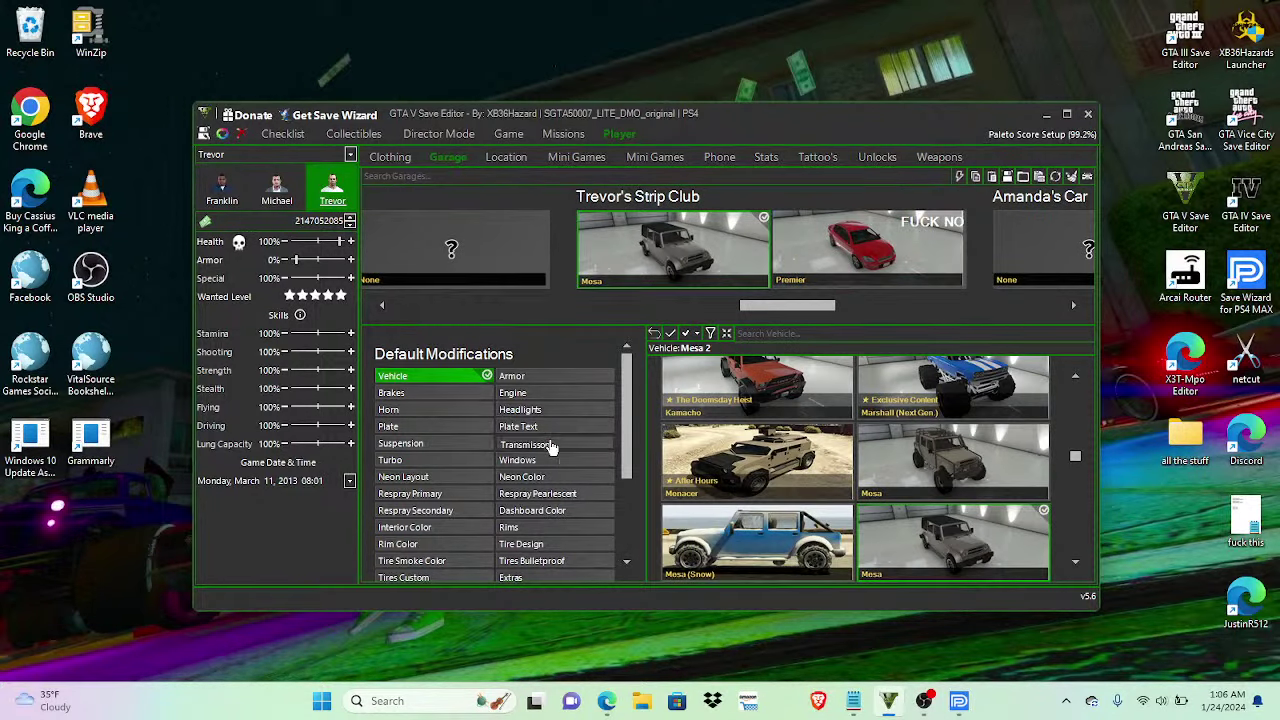
# Step: Look through the Mesa's default modifications, including Plate Text, Engine, Plate, Respray Primary and Tire Design
pyautogui.click(551, 445)
pyautogui.click(548, 426)
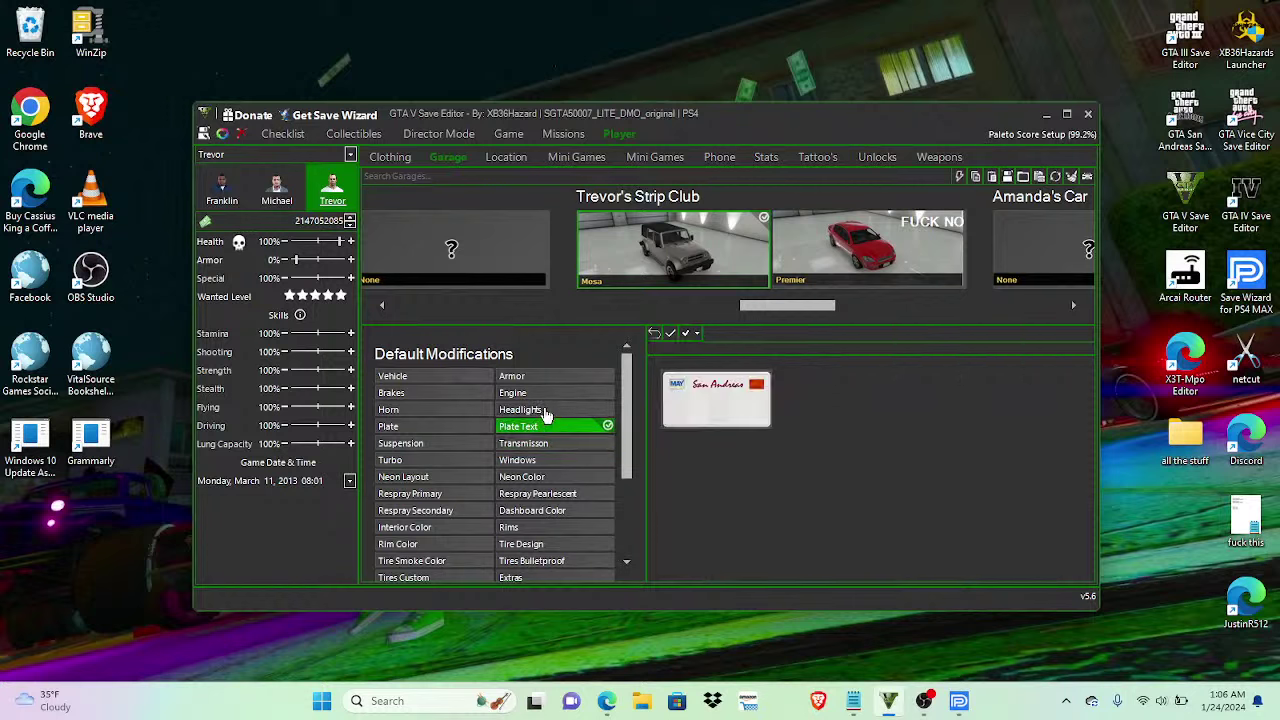
pyautogui.click(545, 410)
pyautogui.click(540, 393)
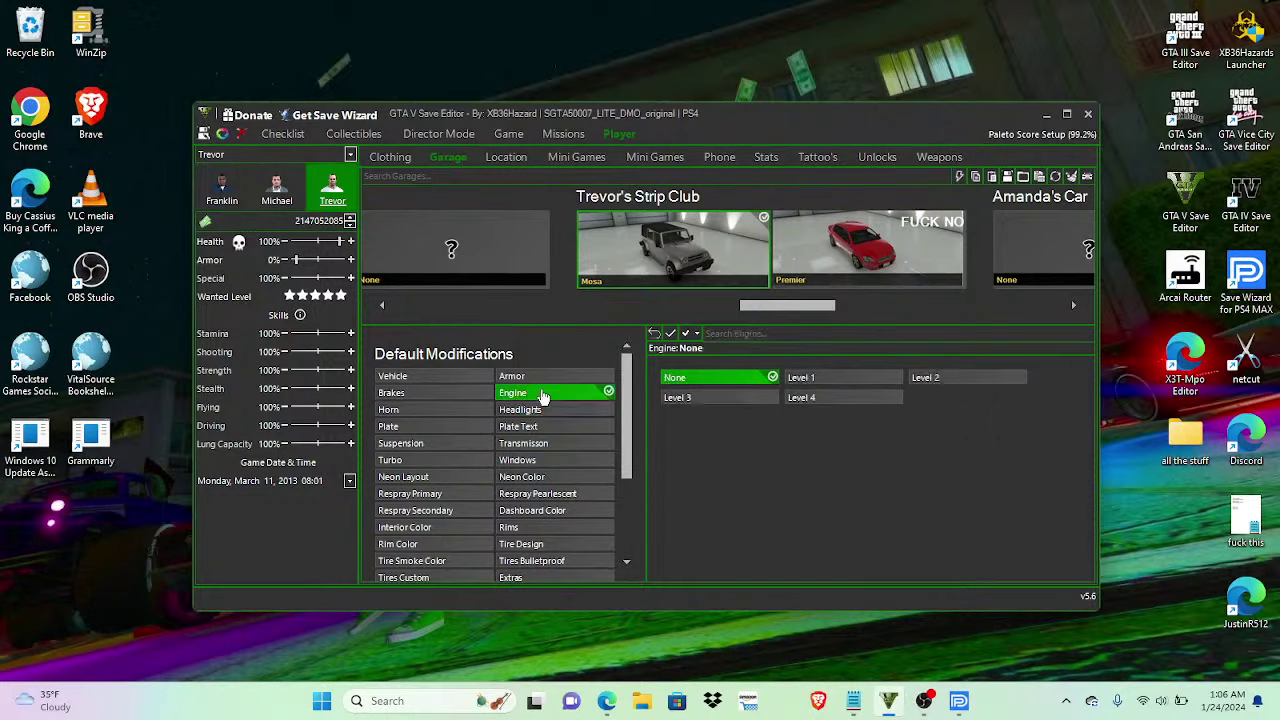
pyautogui.click(536, 377)
pyautogui.click(455, 426)
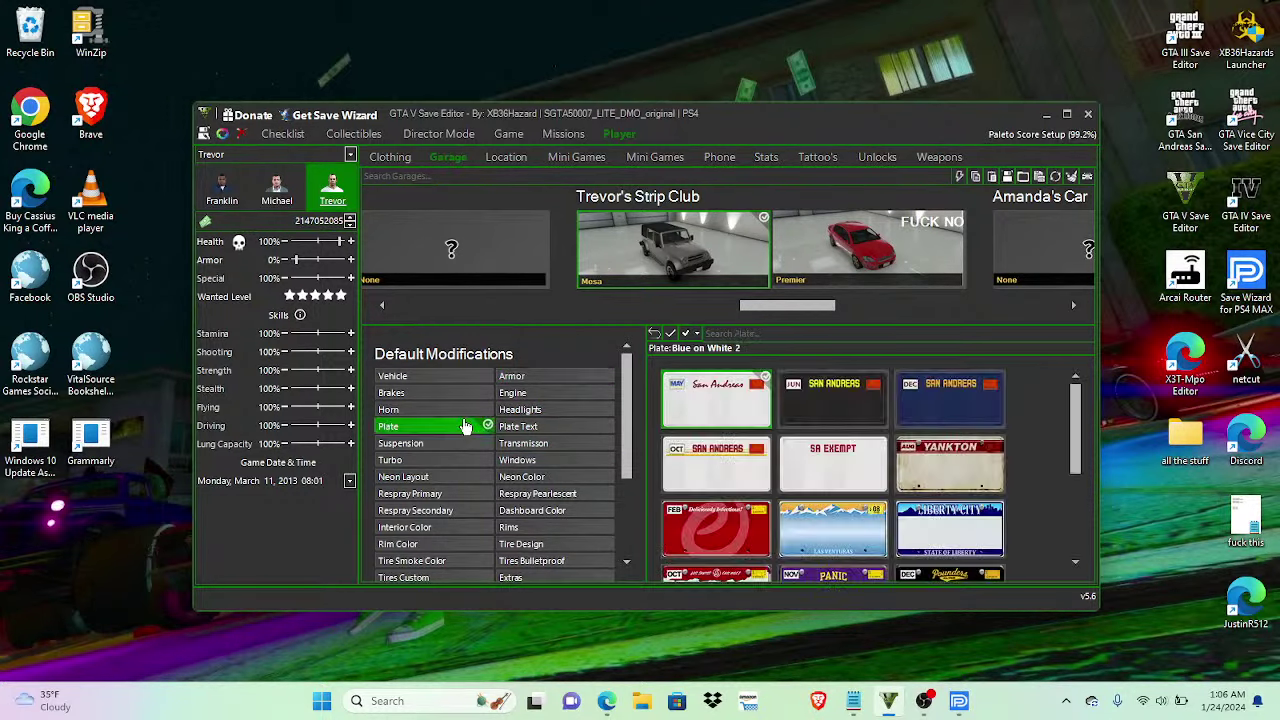
pyautogui.click(458, 459)
pyautogui.click(451, 493)
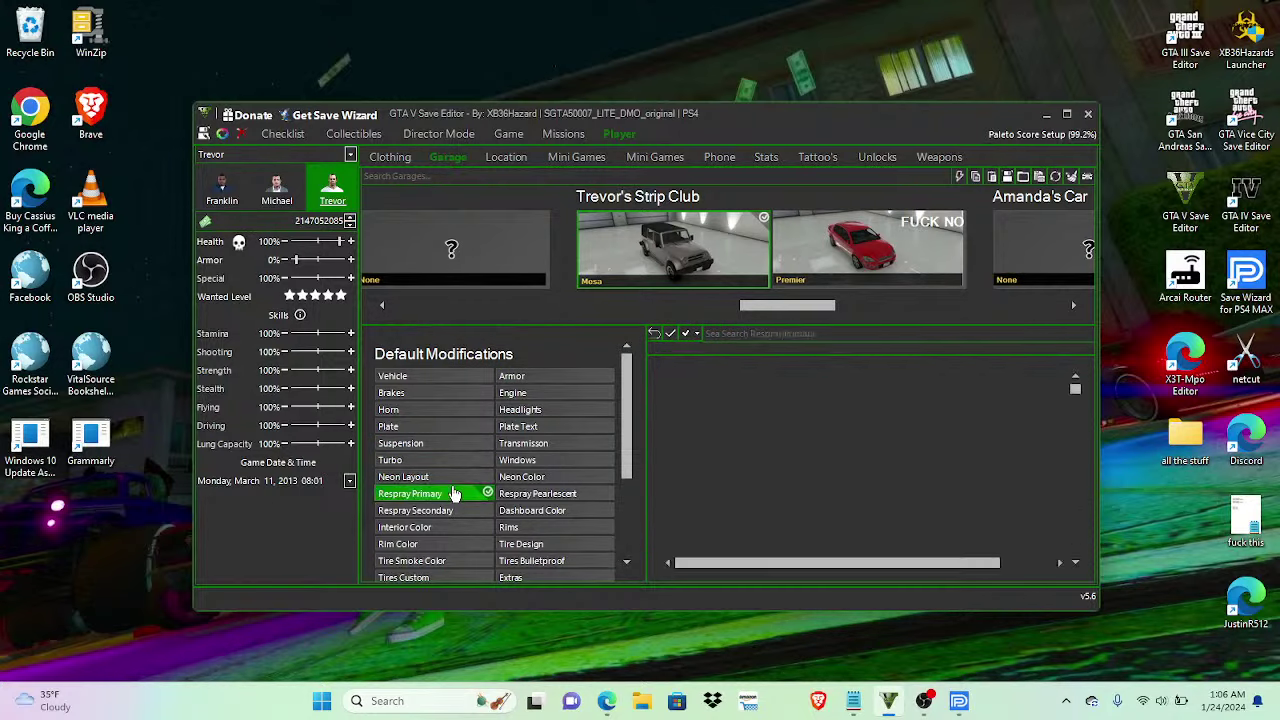
pyautogui.click(445, 512)
pyautogui.click(523, 543)
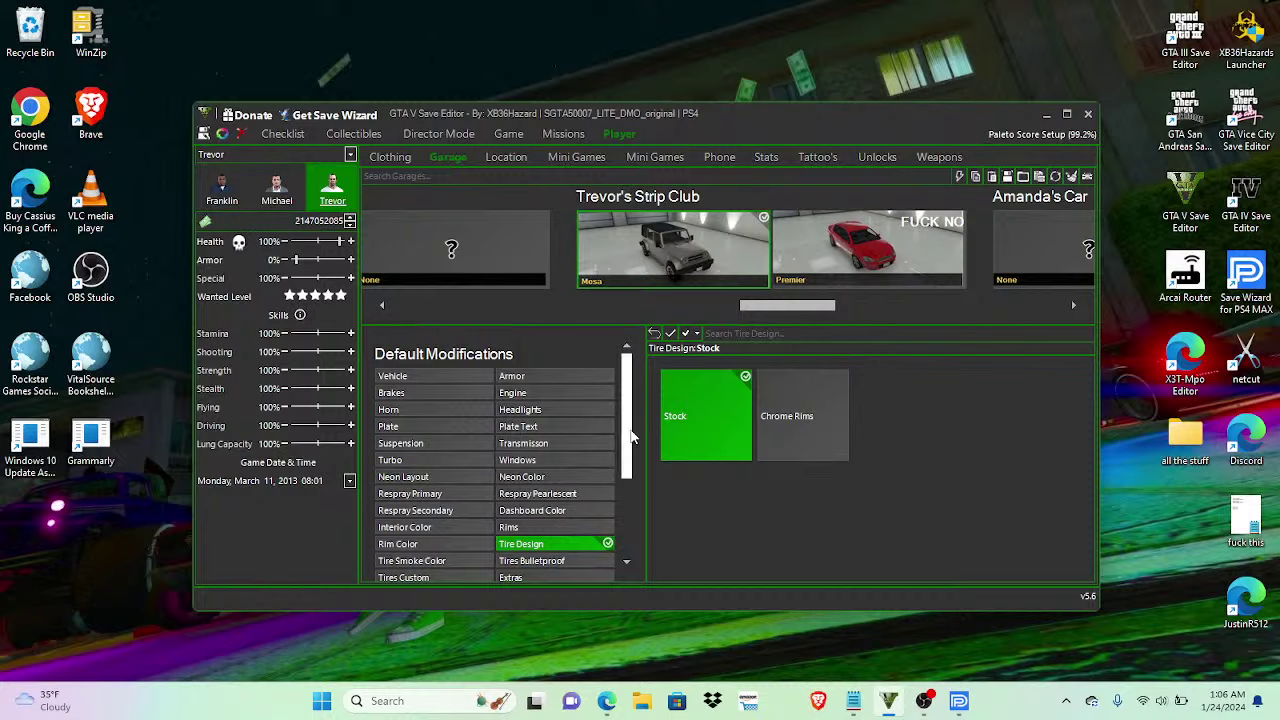
# Step: Check the Mesa's Vehicle in Garage, Location and In Interior settings
pyautogui.scroll(-3, 628, 437)
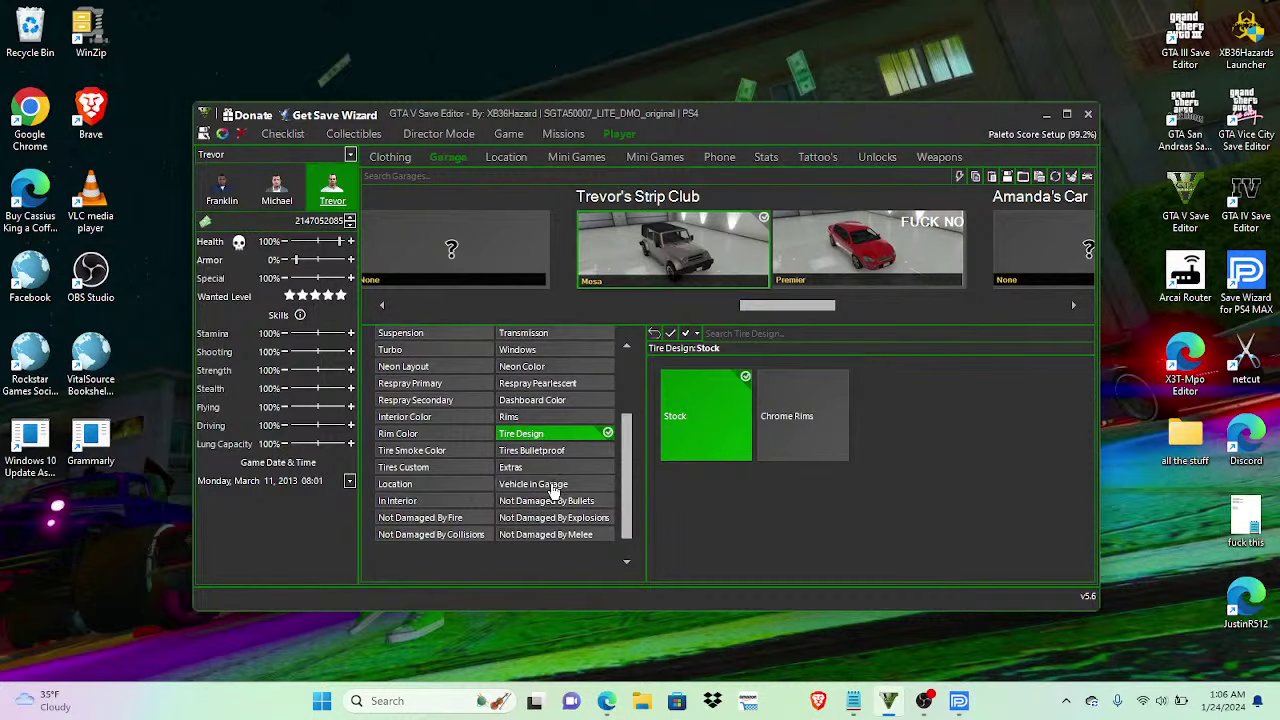
pyautogui.click(552, 488)
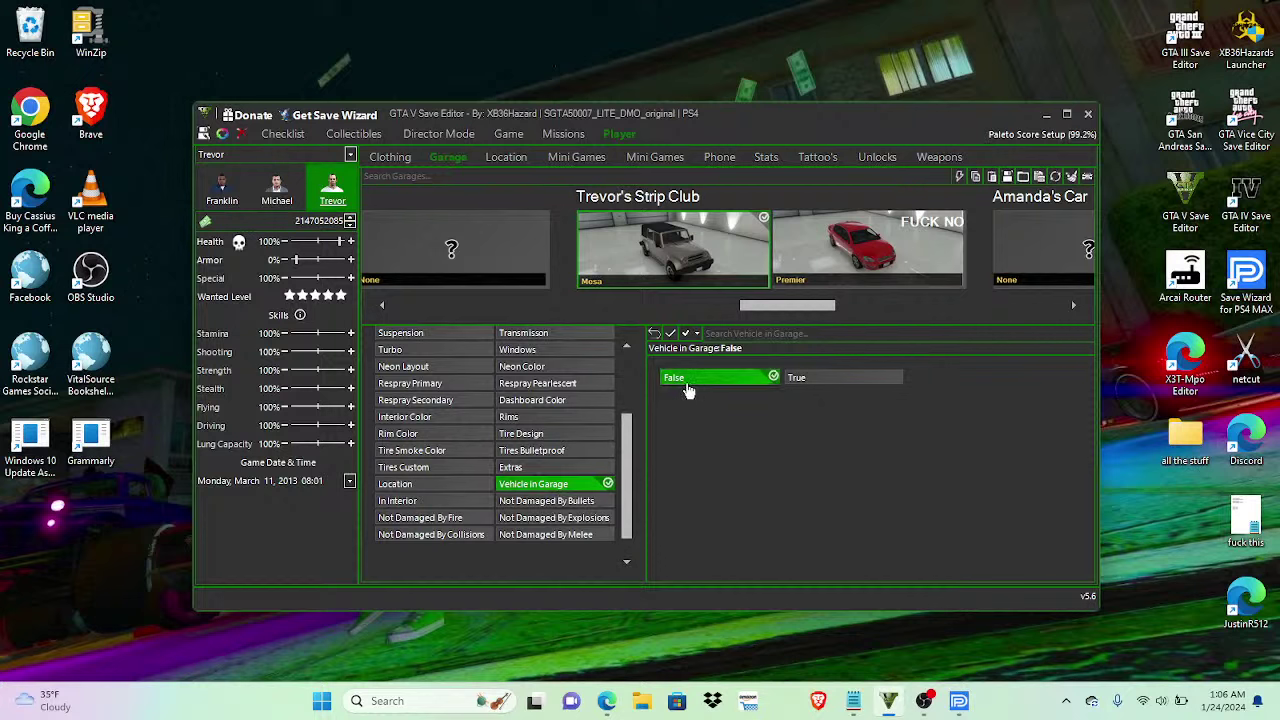
pyautogui.click(461, 489)
pyautogui.click(449, 501)
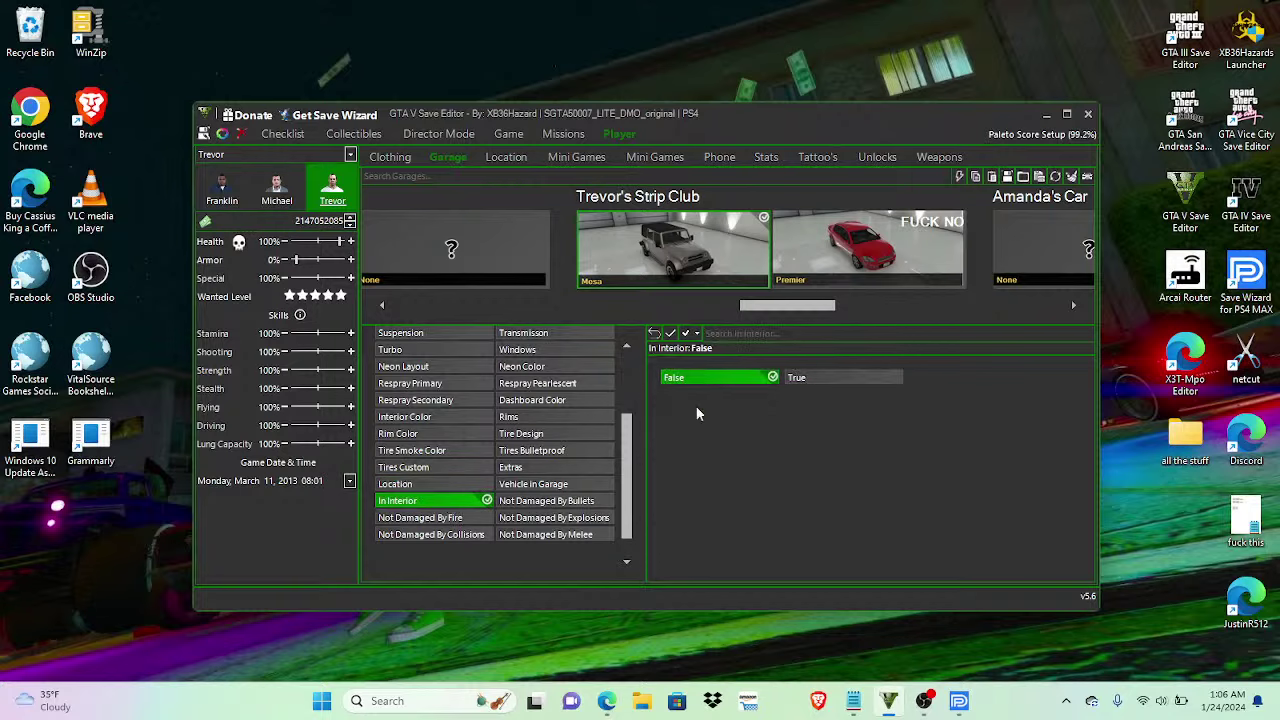
# Step: View the Premier in the Trevor's Strip Club garage and the Manchez Scout at Sandy Shores Helipad
pyautogui.click(812, 262)
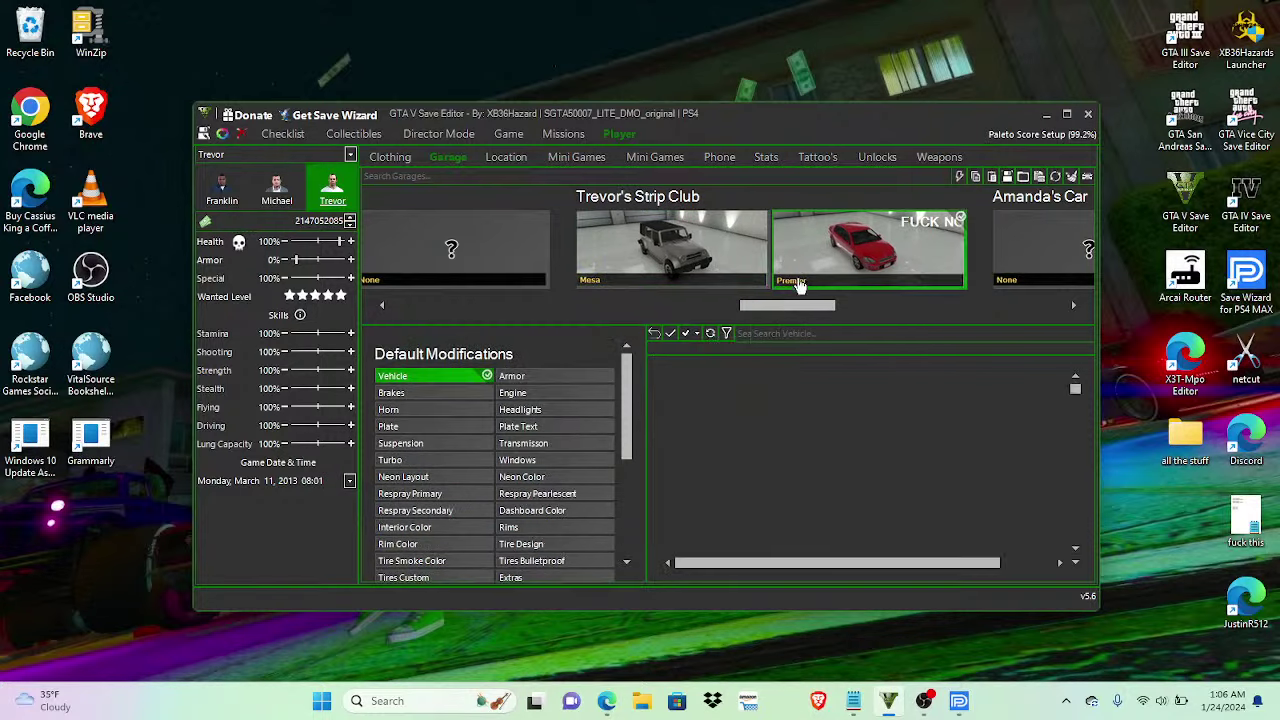
pyautogui.scroll(1, 785, 308)
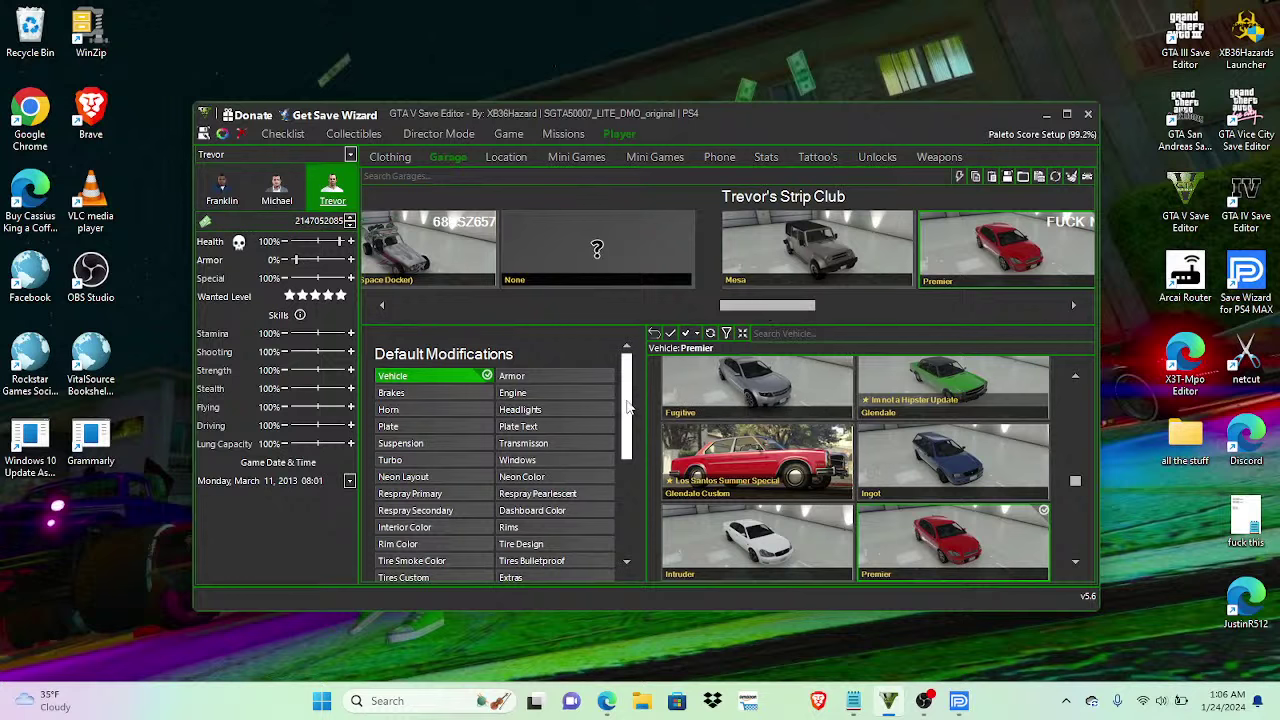
pyautogui.moveTo(767, 305); pyautogui.dragTo(526, 310)
pyautogui.click(585, 247)
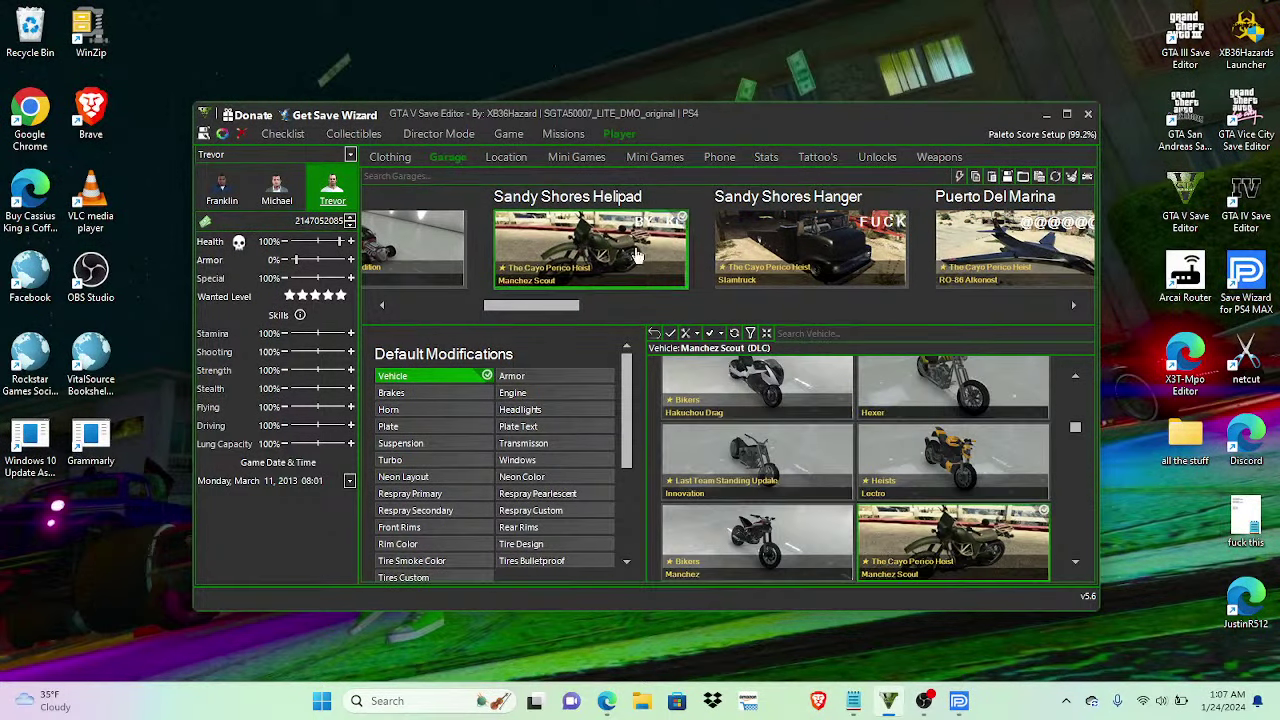
# Step: Review the Manchez Scout's specific modifications, including Livery, Front Mudguards, Panniers and Top Box
pyautogui.scroll(-5, 630, 383)
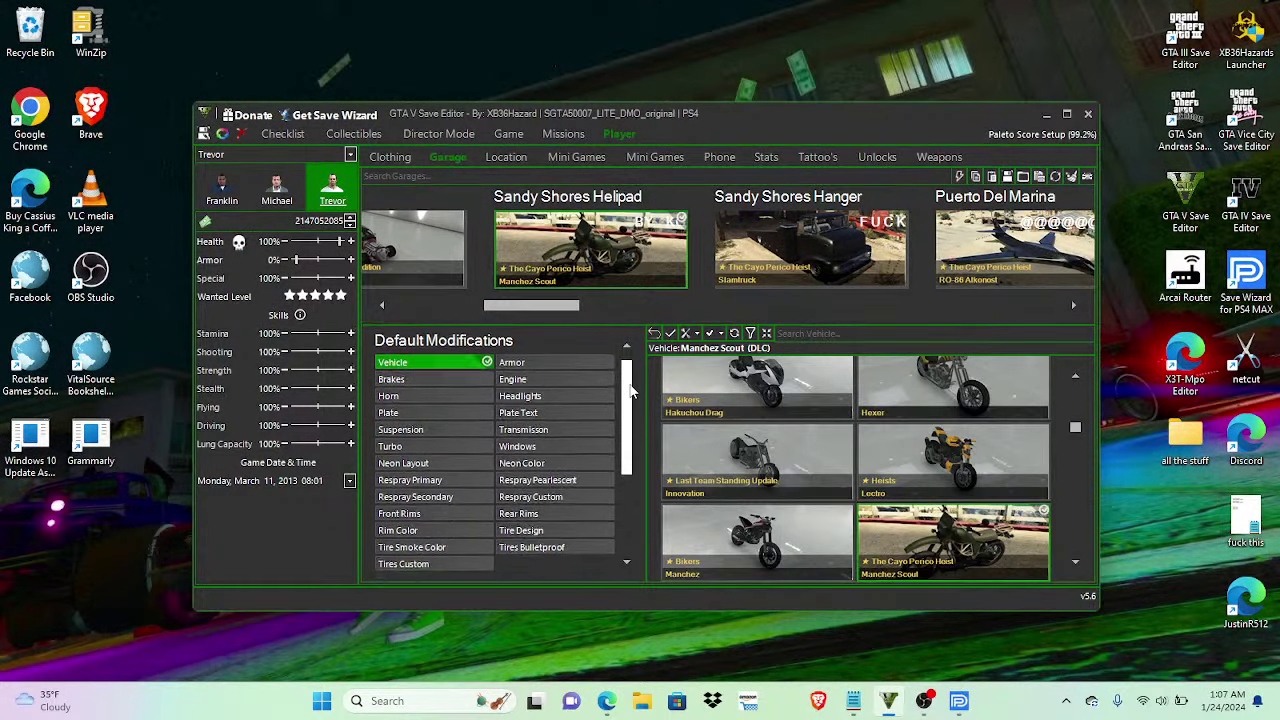
pyautogui.click(535, 476)
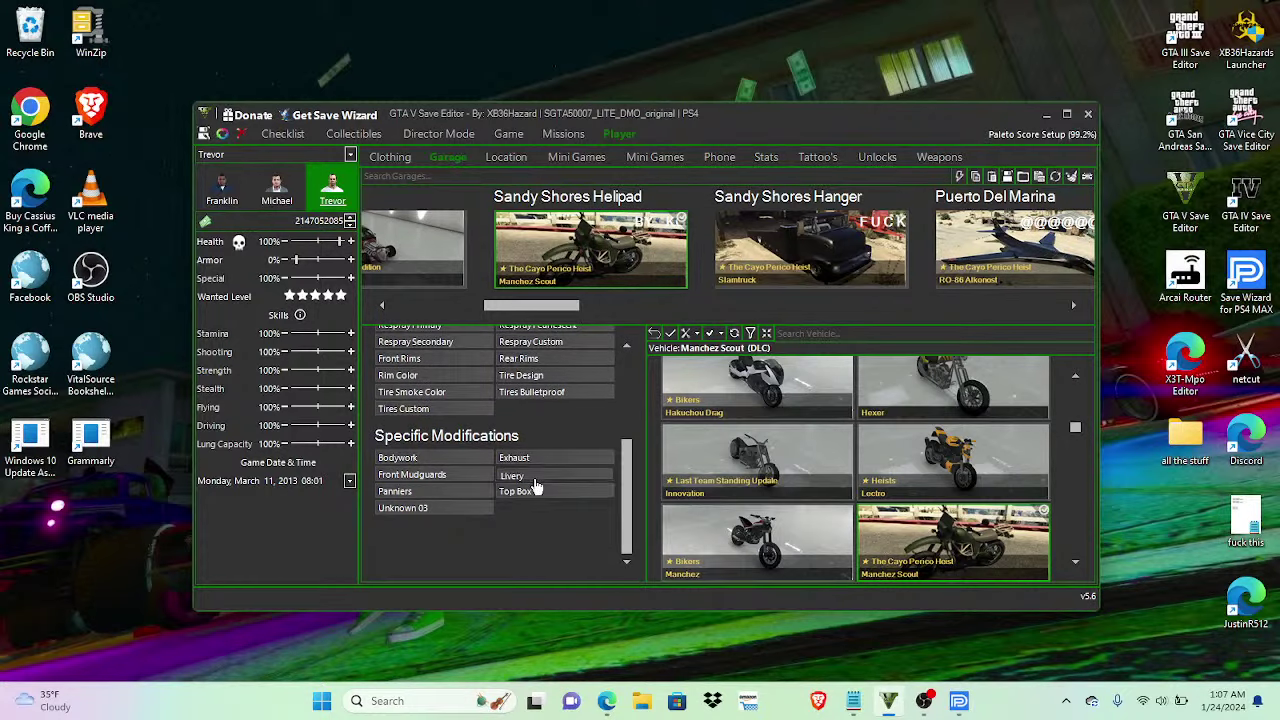
pyautogui.click(457, 476)
pyautogui.click(460, 492)
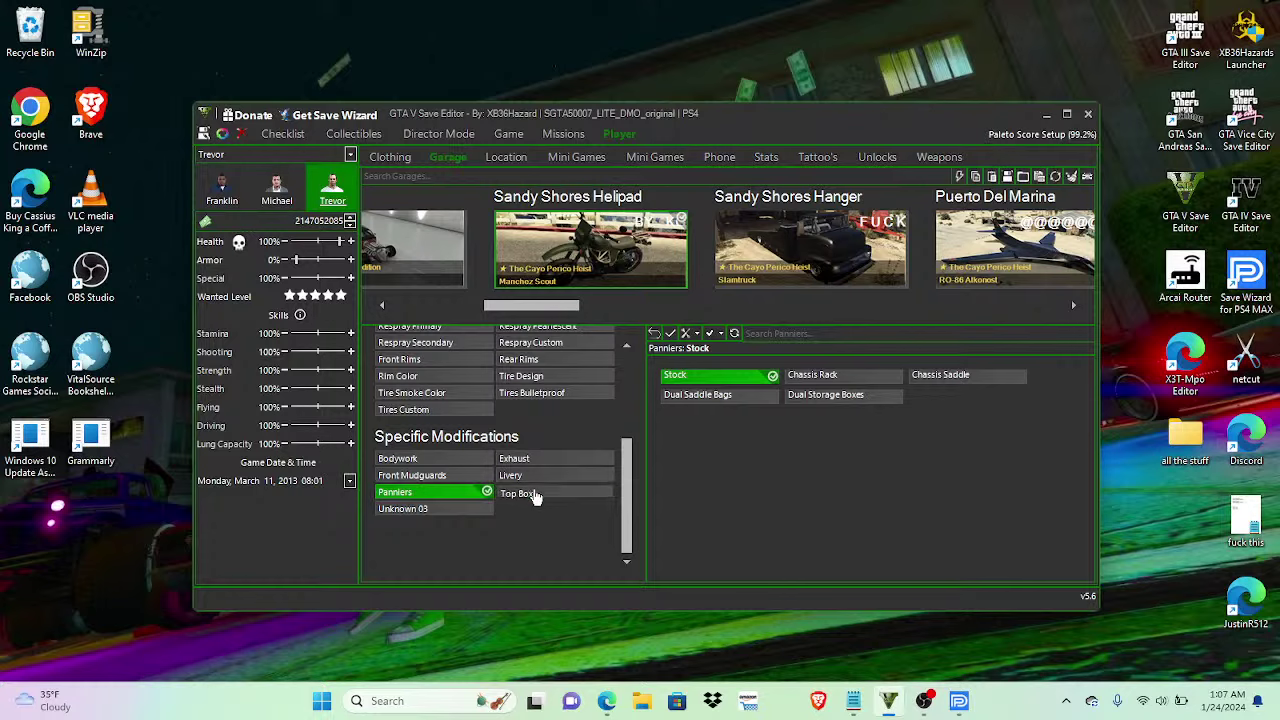
pyautogui.click(532, 492)
# Step: Examine the Armor, Body Style, Brake and Engine entries in the Manchez Scout's modification value table, and close the table
pyautogui.click(686, 334)
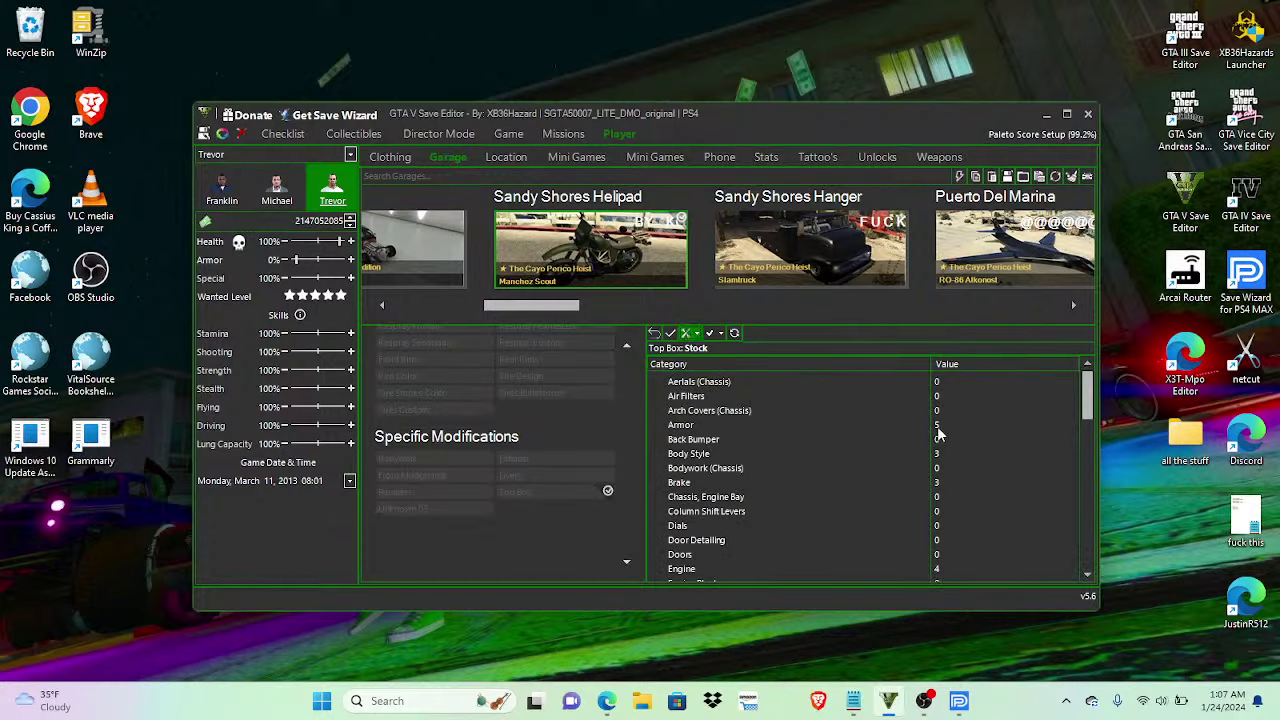
pyautogui.click(937, 428)
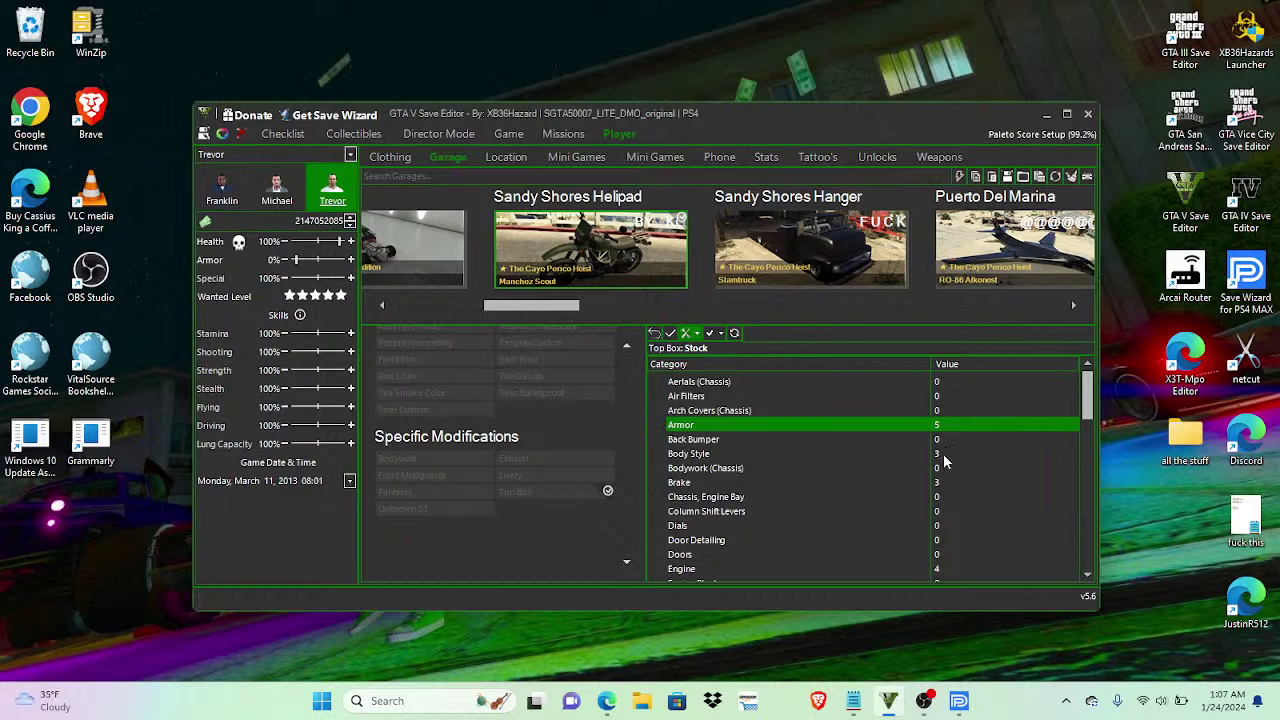
pyautogui.click(943, 455)
pyautogui.click(948, 484)
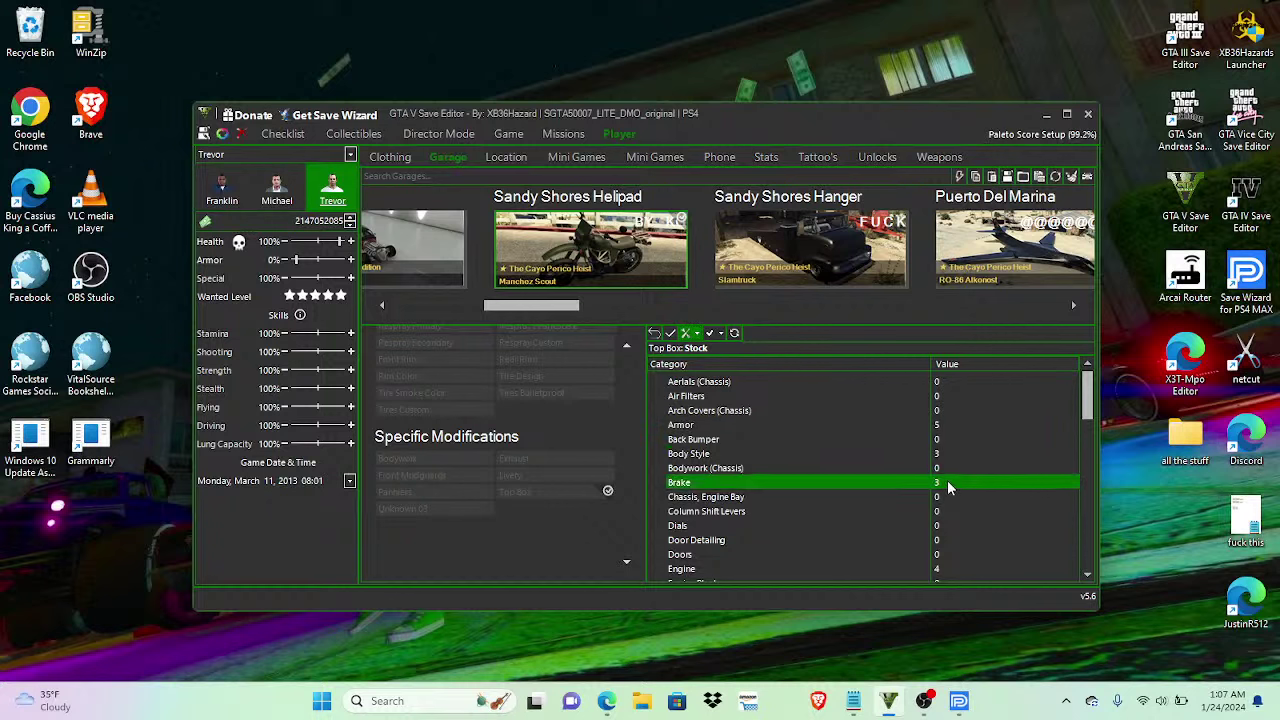
pyautogui.click(951, 569)
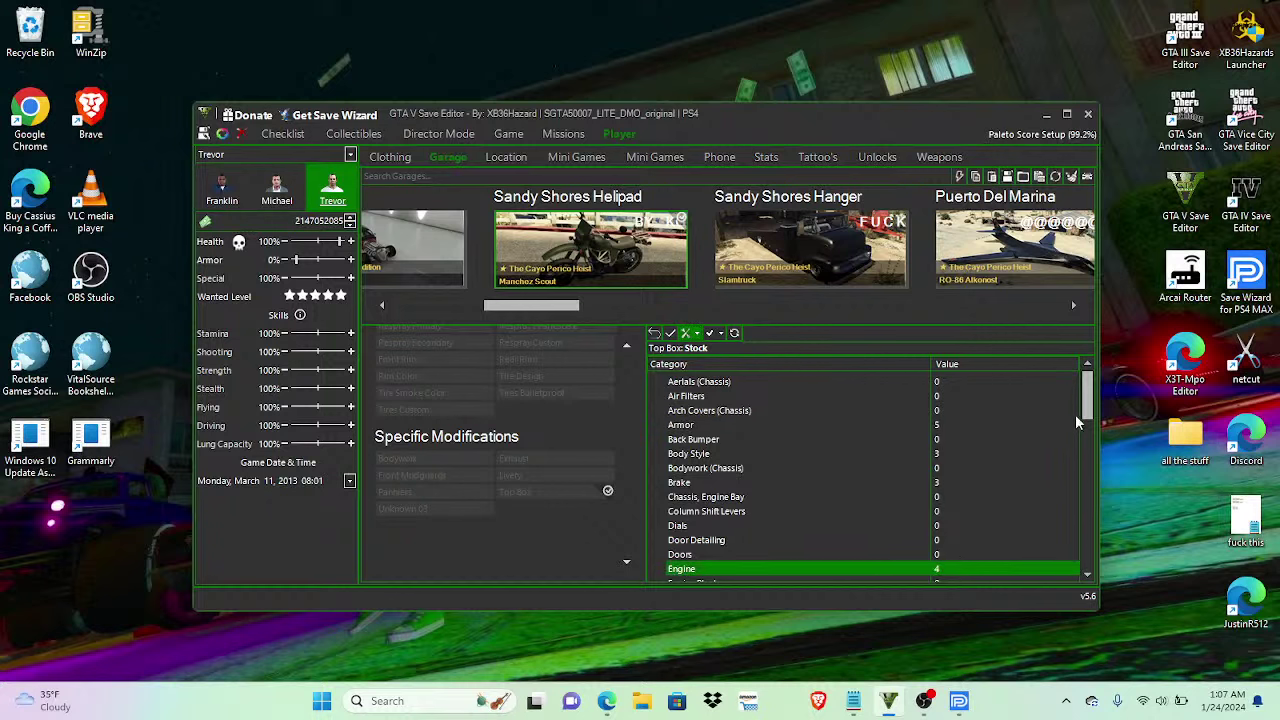
pyautogui.moveTo(1087, 410)
pyautogui.mouseDown()
pyautogui.moveTo(1087, 452)
pyautogui.moveTo(1083, 408)
pyautogui.mouseUp()
pyautogui.click(685, 333)
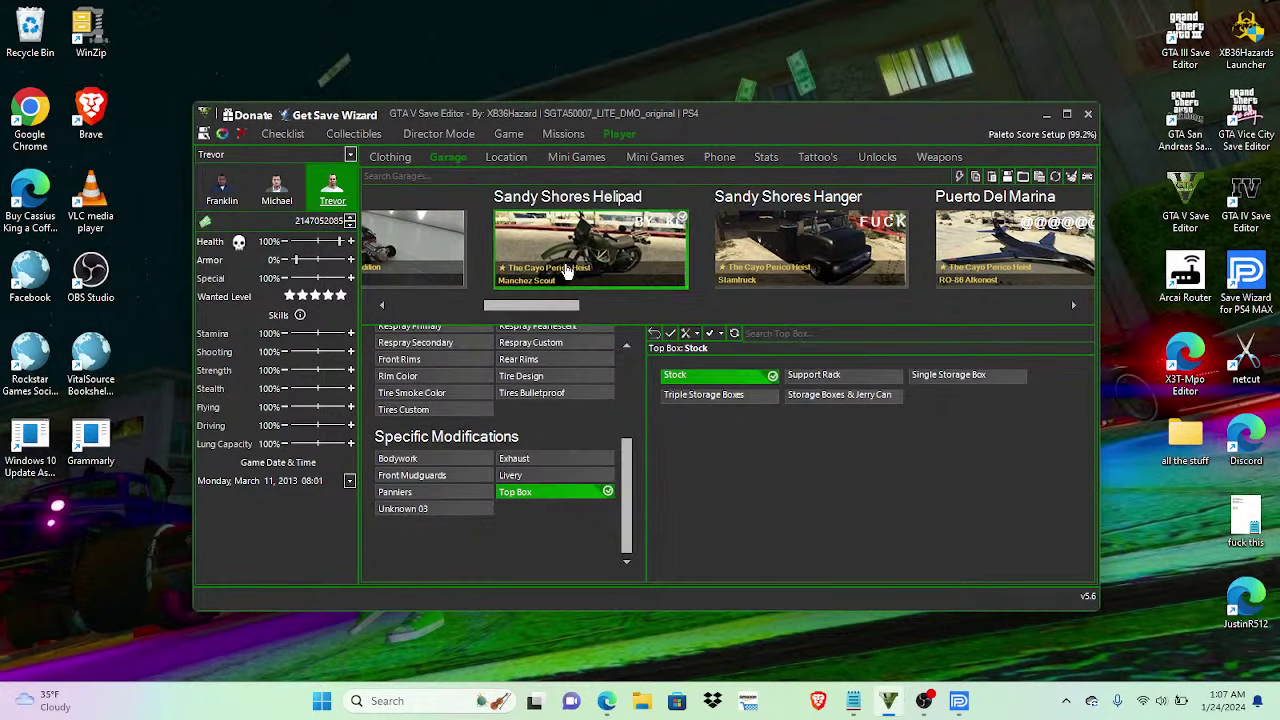
# Step: Replace the Manchez Scout at Sandy Shores Helipad with the Hexer
pyautogui.moveTo(629, 428); pyautogui.dragTo(626, 341)
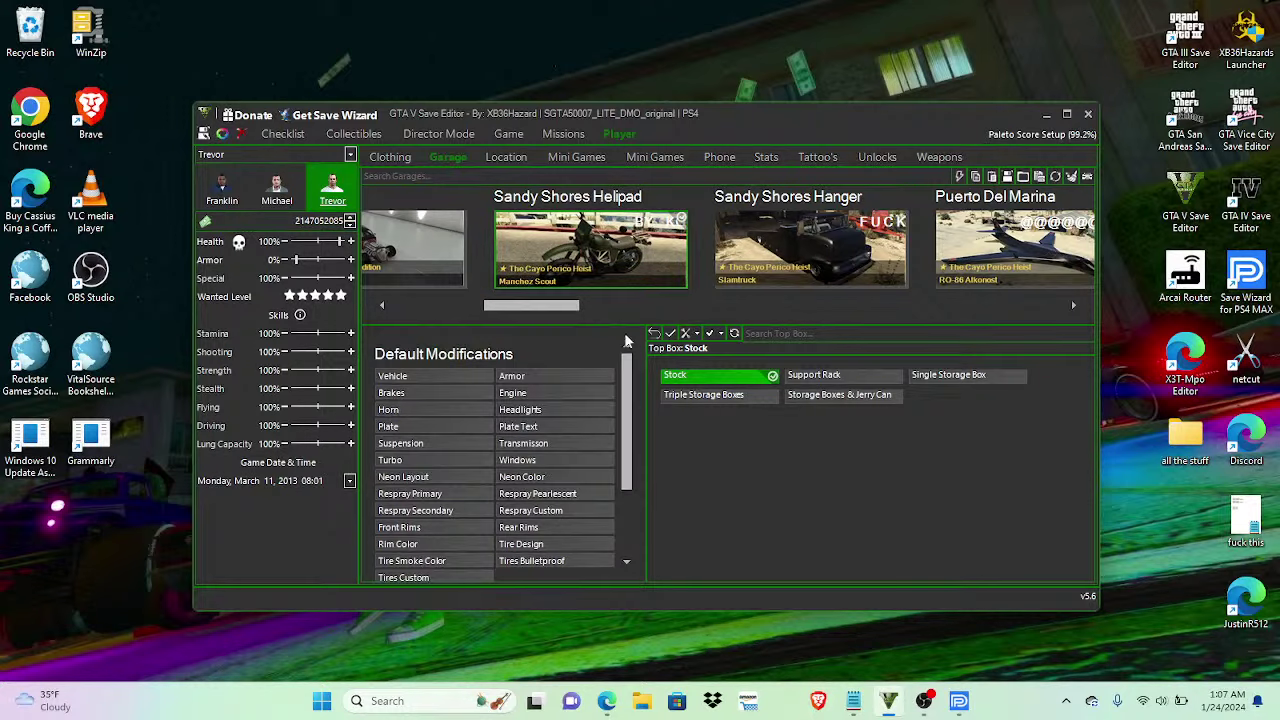
pyautogui.click(451, 374)
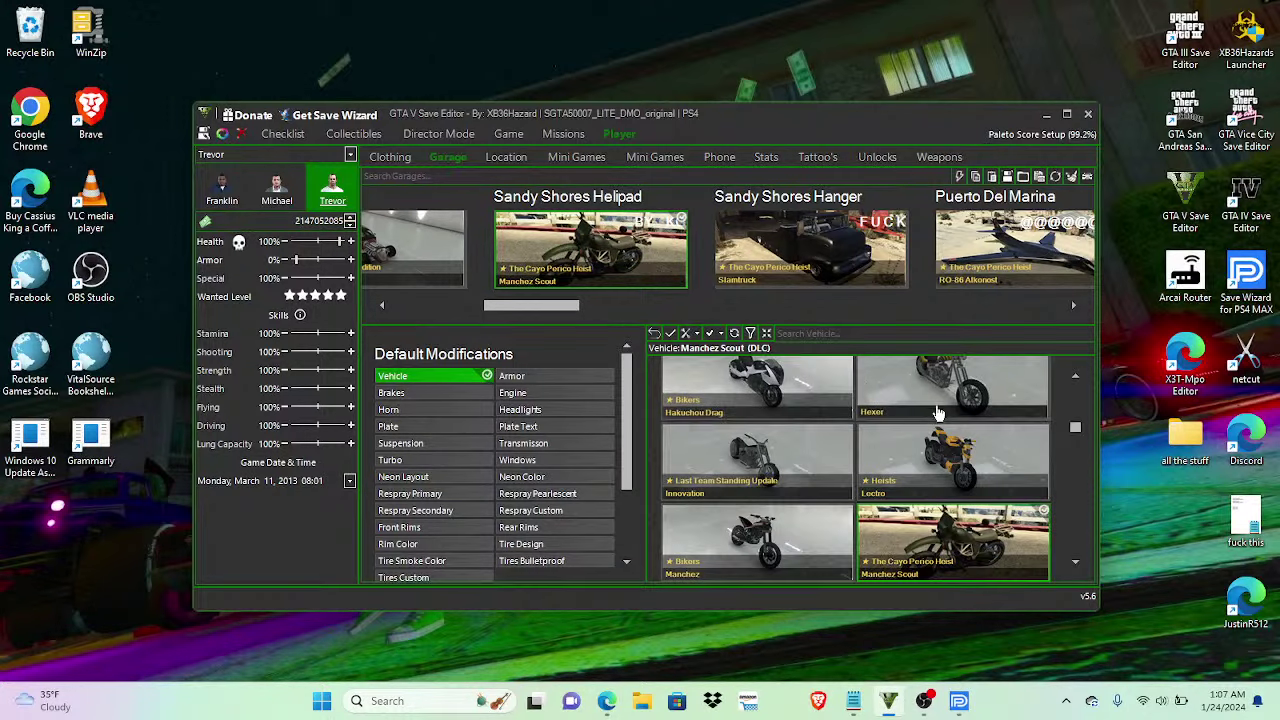
pyautogui.click(938, 413)
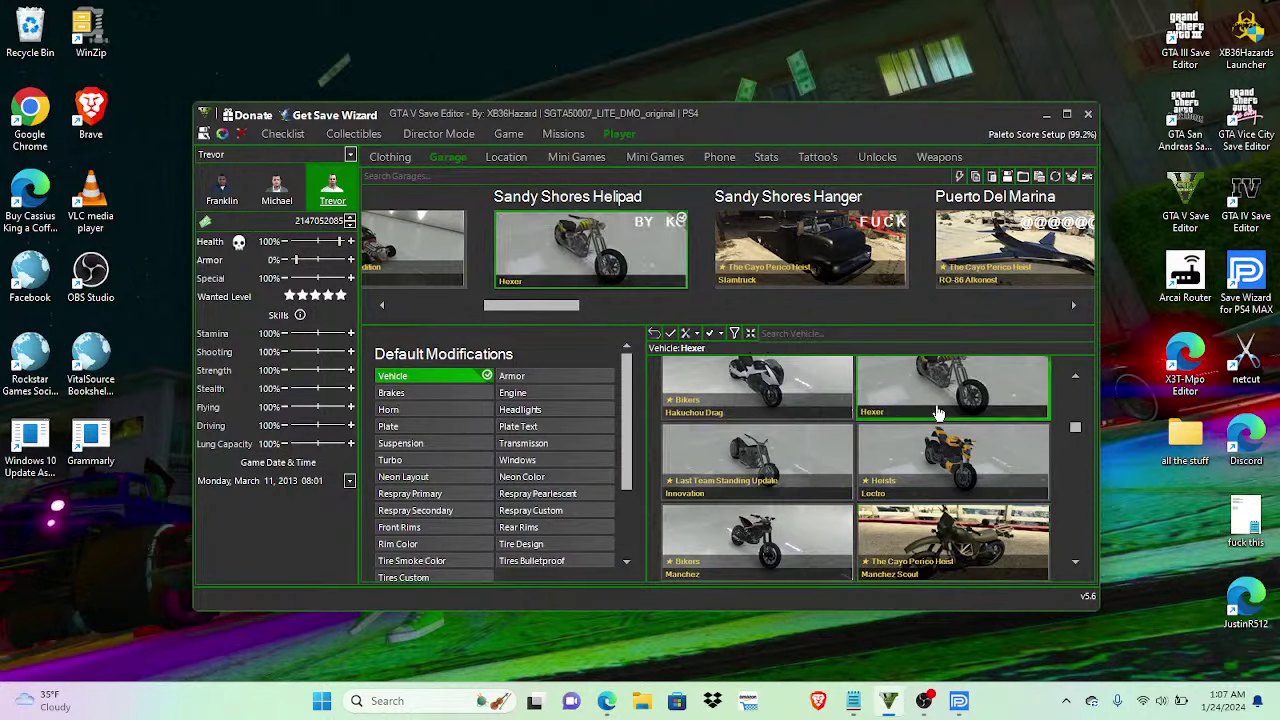
# Step: Inspect the Armor, Body Style and Brake entries in the Hexer's modification value table
pyautogui.click(686, 334)
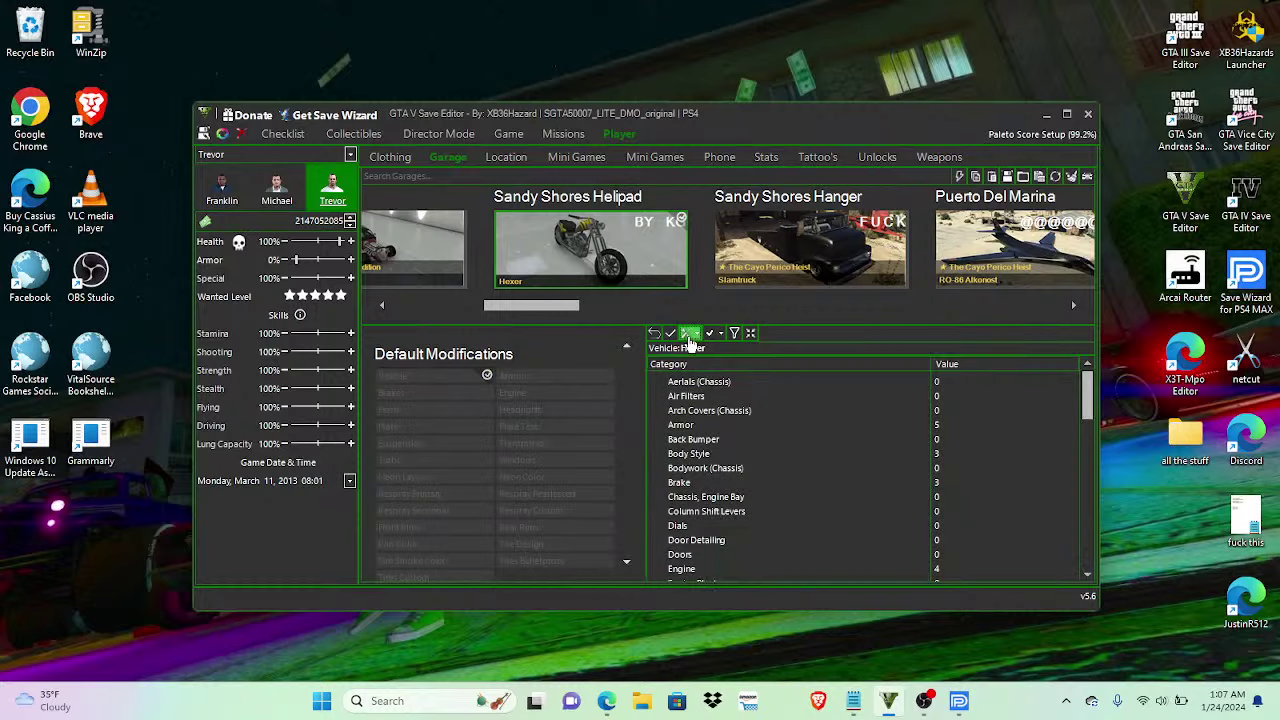
pyautogui.click(952, 425)
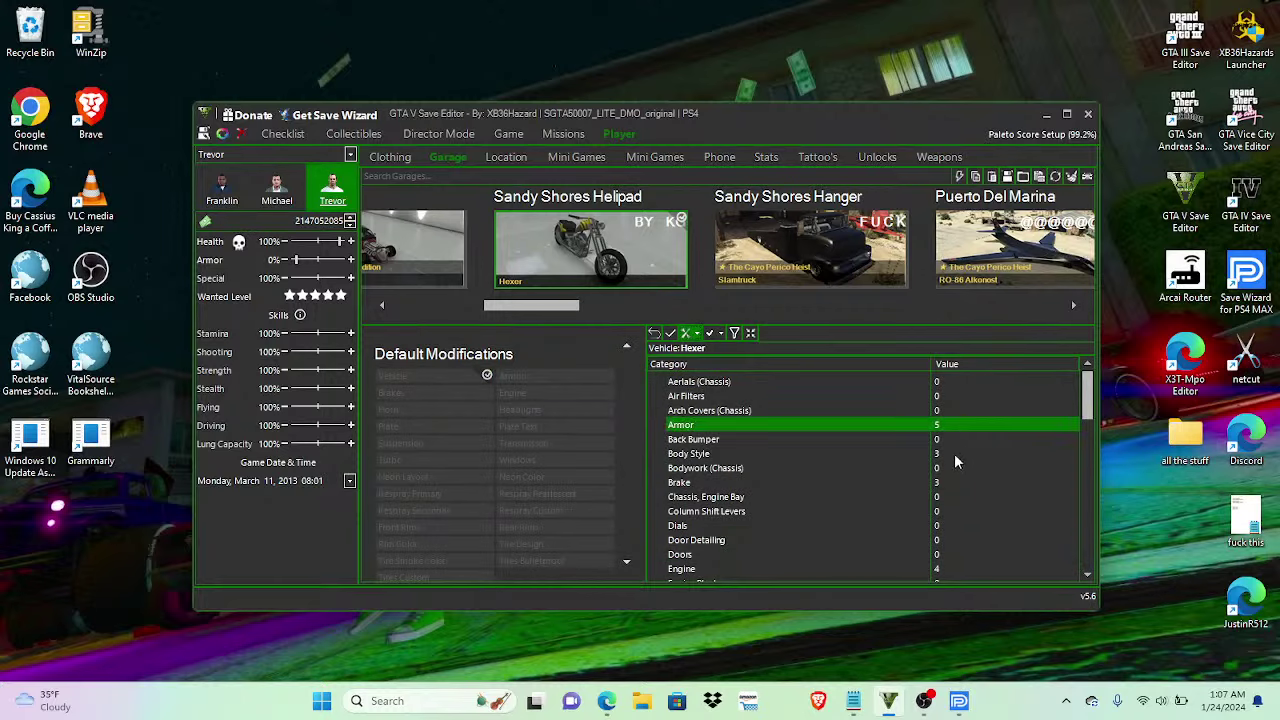
pyautogui.click(954, 453)
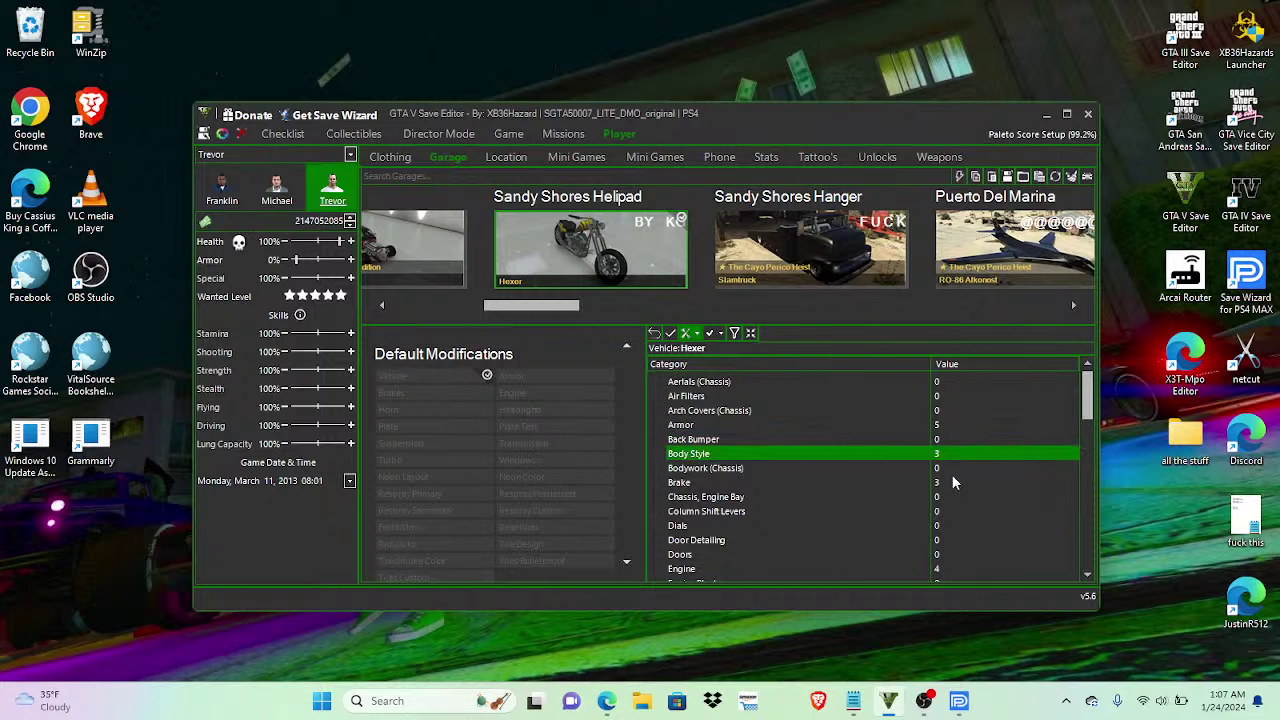
pyautogui.click(953, 483)
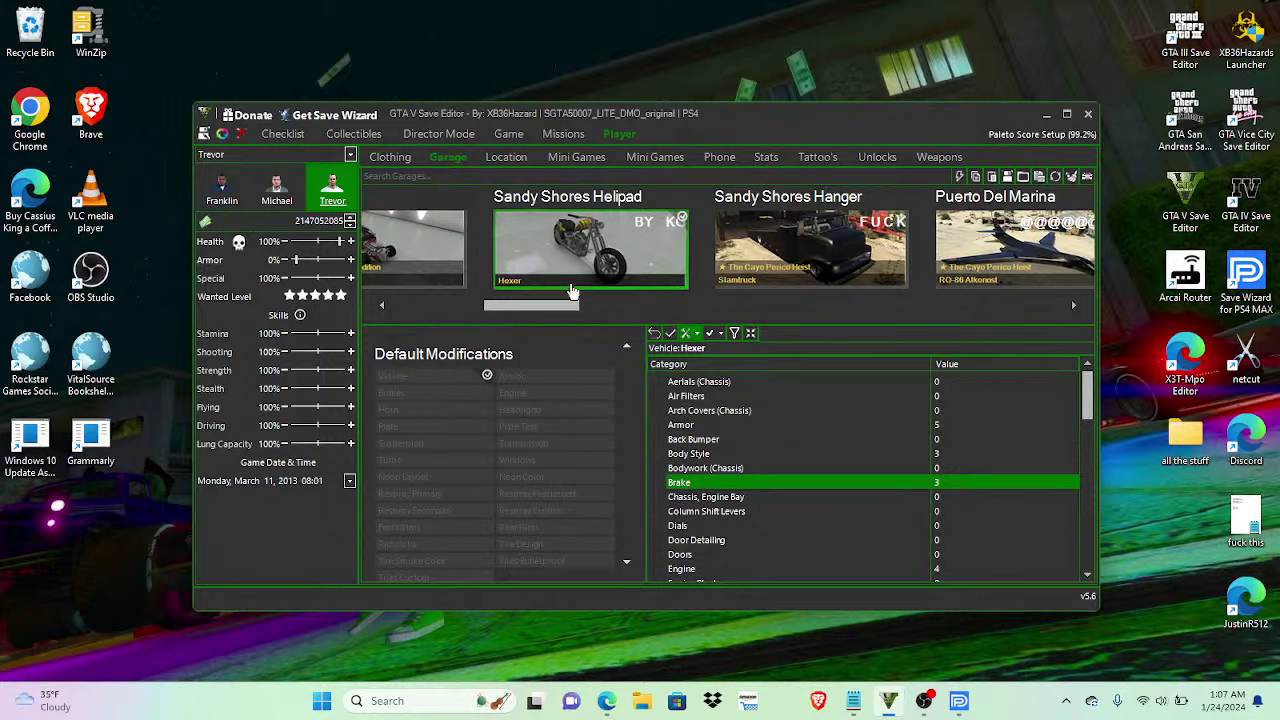
# Step: Replace the Mesa in the Trevor's Strip Club garage with the Kamacho and reset all its modifications
pyautogui.moveTo(553, 308); pyautogui.dragTo(785, 307)
pyautogui.click(772, 238)
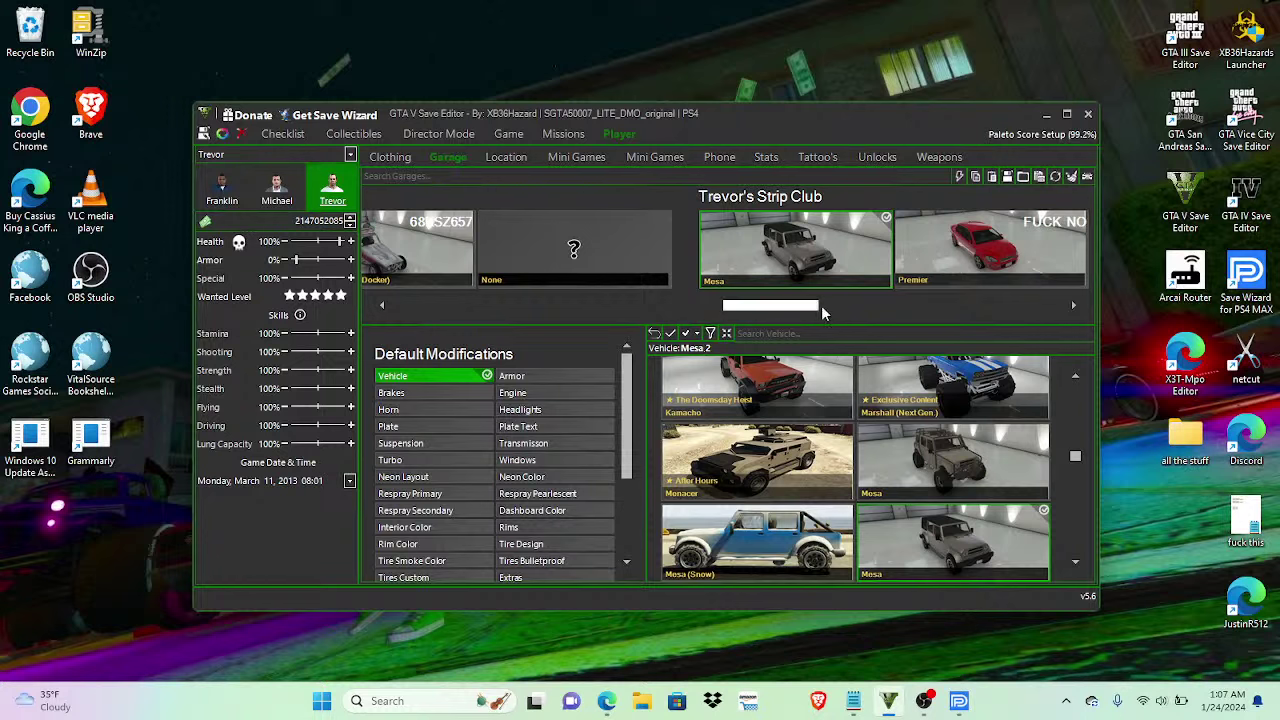
pyautogui.scroll(-1, 628, 390)
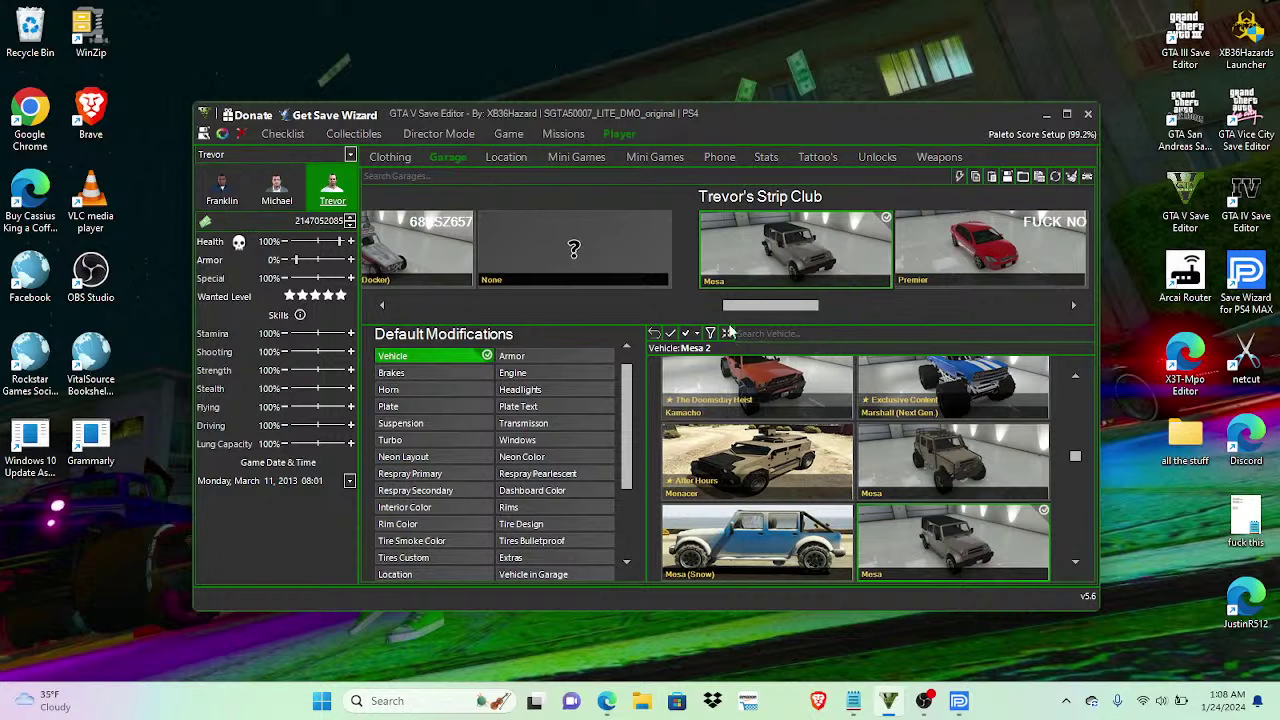
pyautogui.scroll(-1, 746, 313)
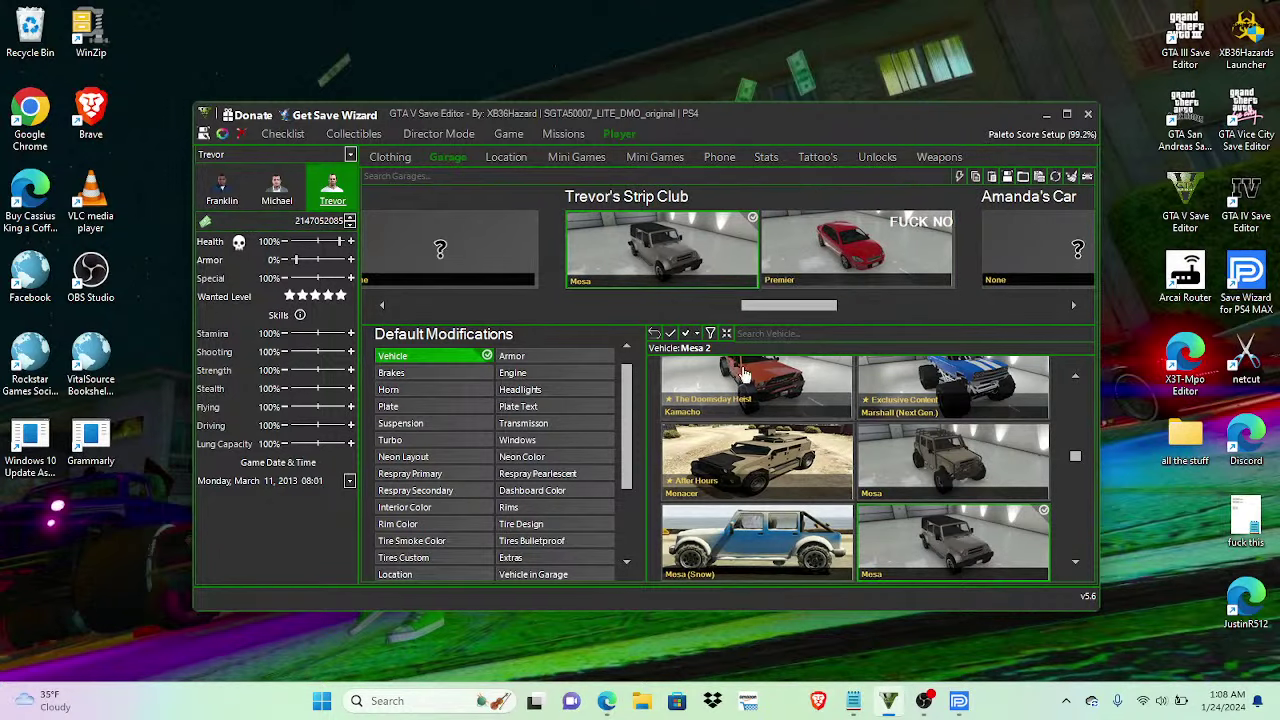
pyautogui.click(745, 397)
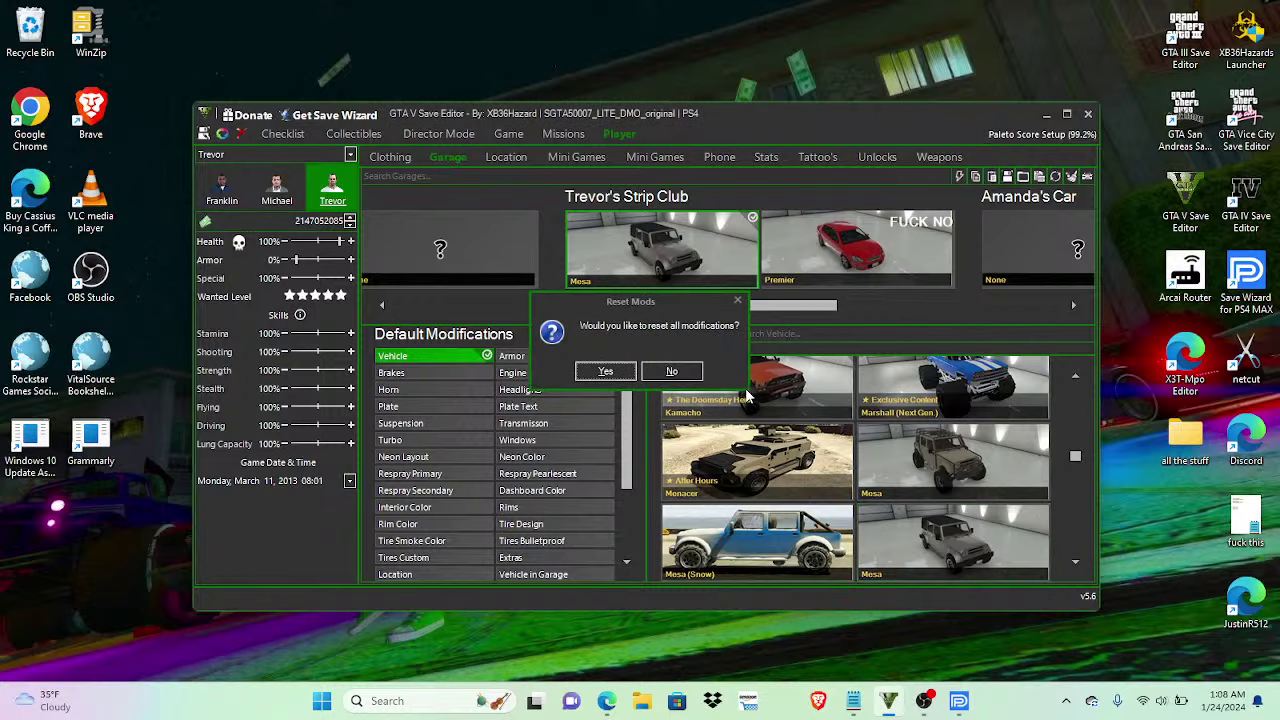
pyautogui.click(584, 376)
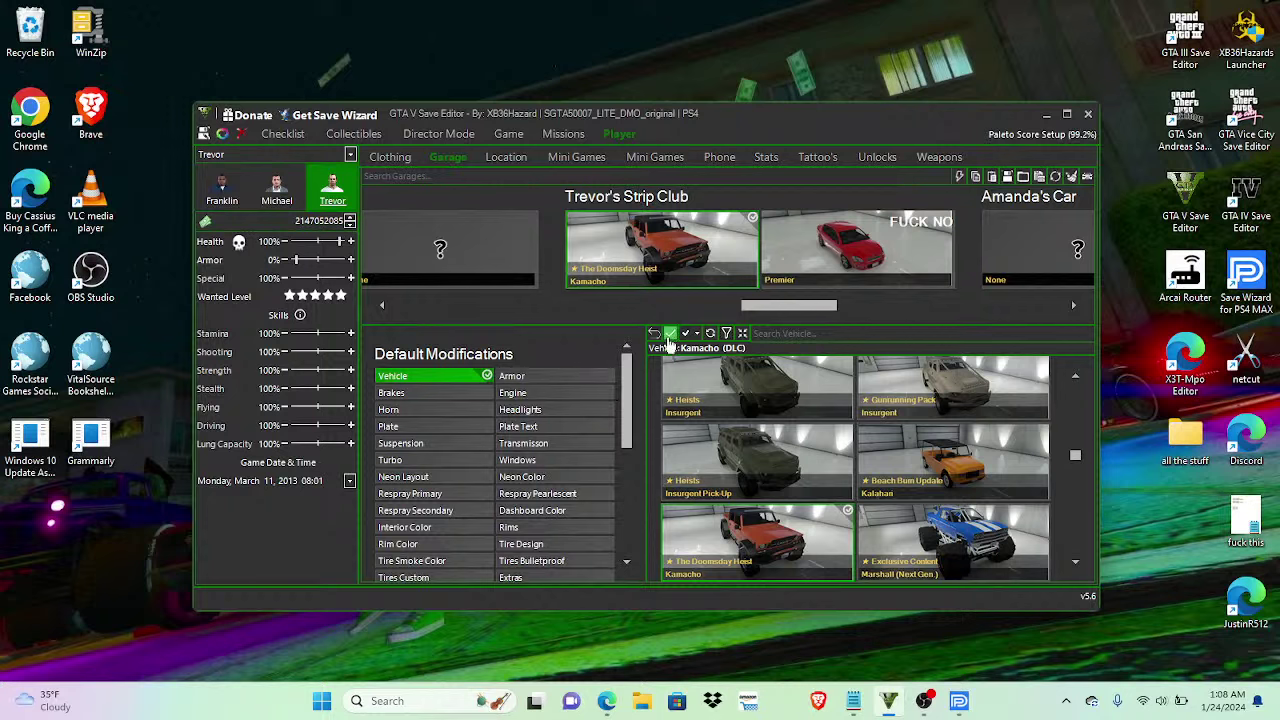
# Step: Clear all vehicles for all characters and check the garages of Trevor, Michael and Franklin
pyautogui.click(1071, 177)
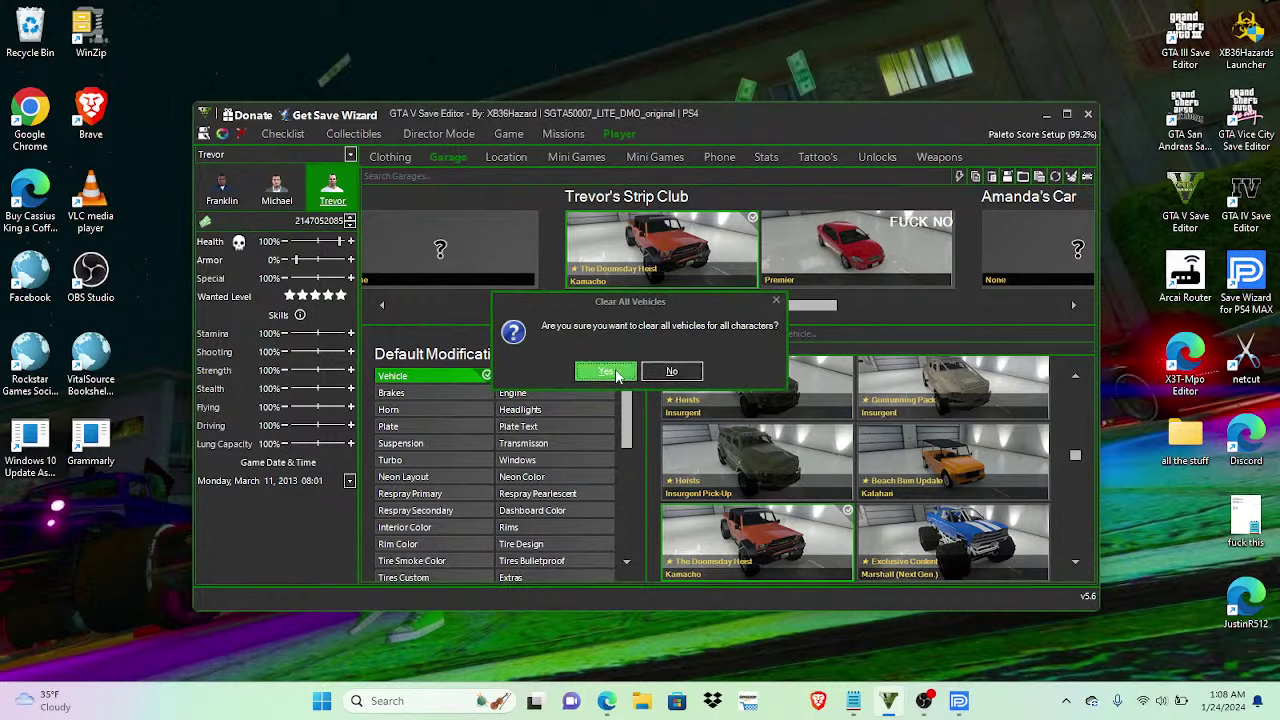
pyautogui.click(617, 375)
pyautogui.click(443, 263)
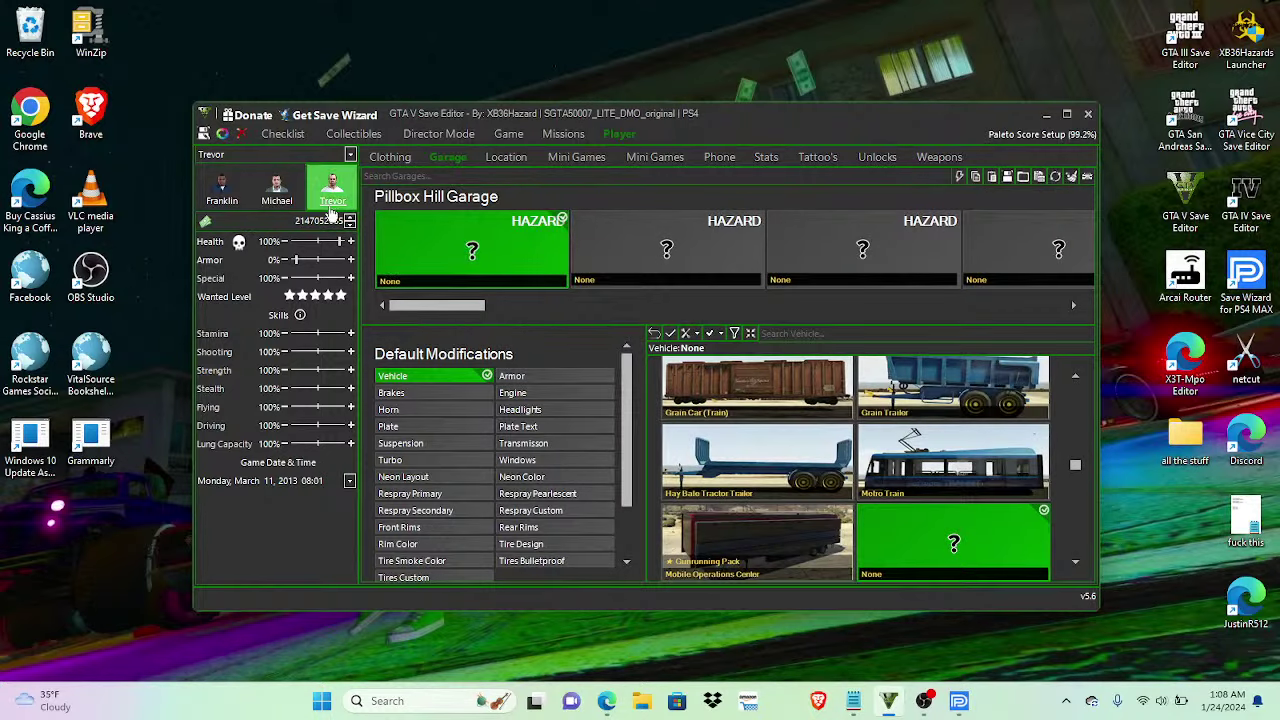
pyautogui.click(277, 188)
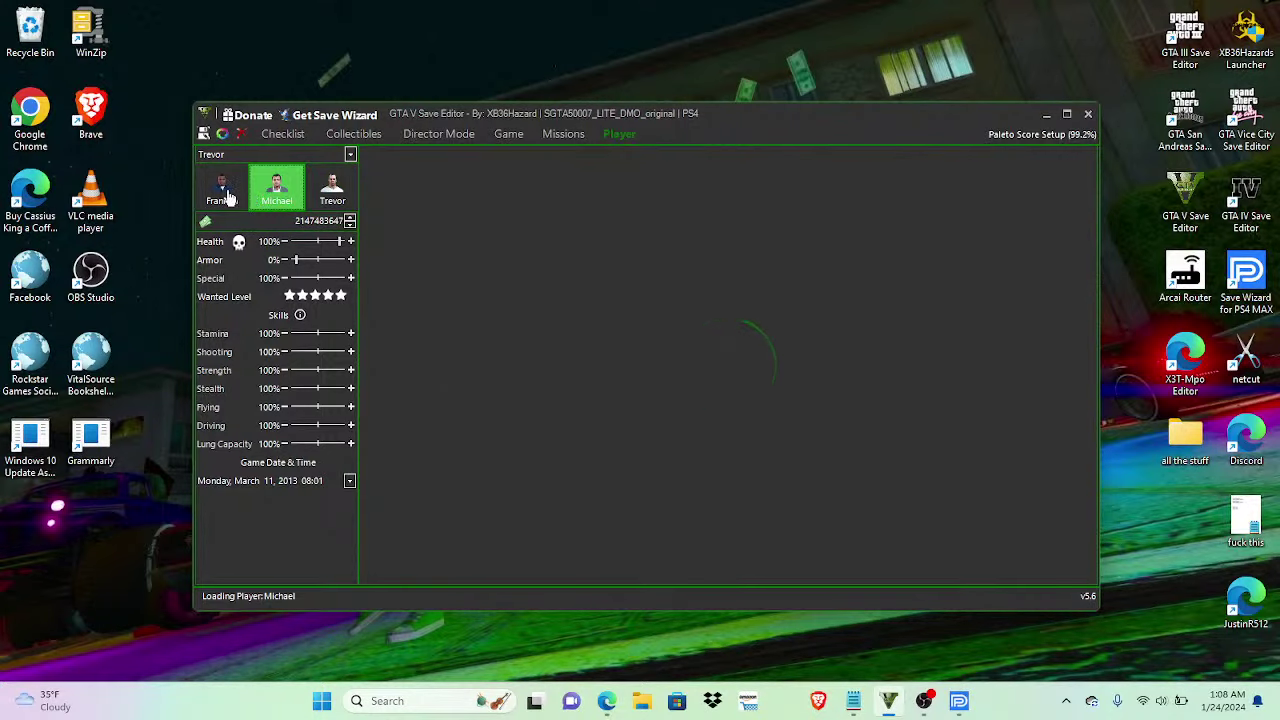
pyautogui.click(224, 190)
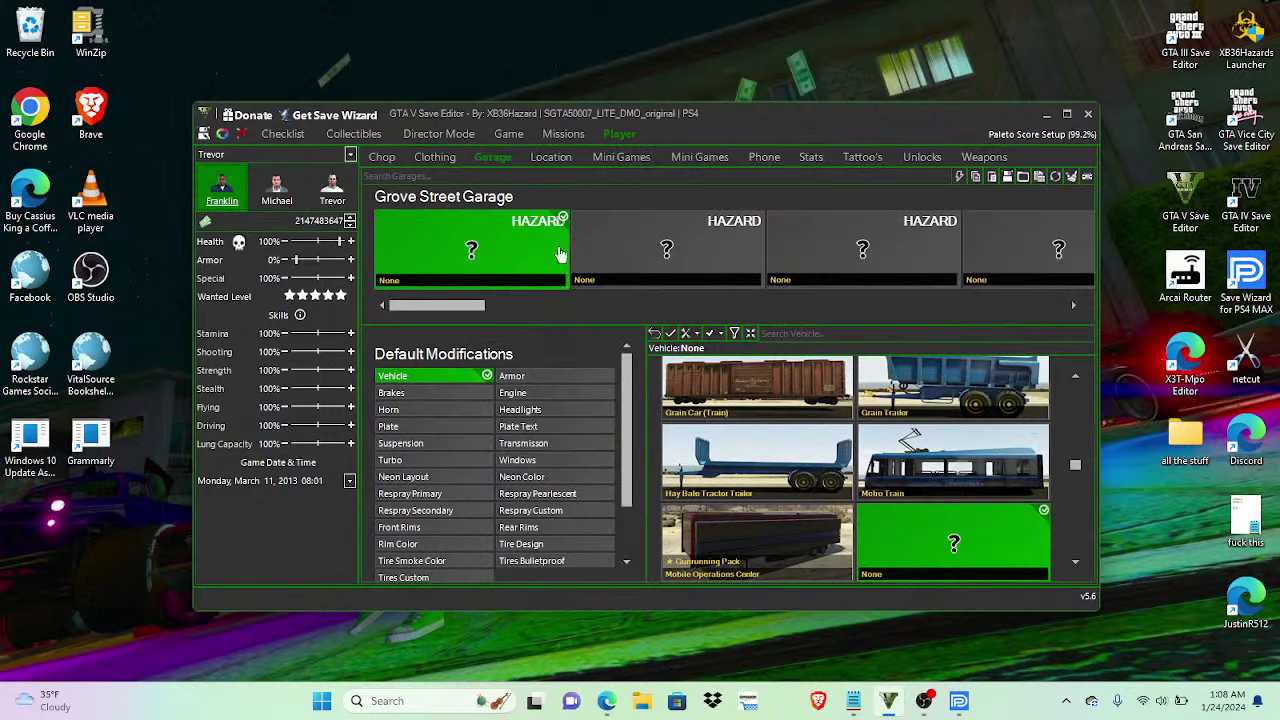
# Step: Add a Hotknife to the first and second vehicle slots of Trevor's Pillbox Hill Garage
pyautogui.moveTo(443, 313)
pyautogui.mouseDown()
pyautogui.moveTo(660, 300)
pyautogui.moveTo(420, 305)
pyautogui.mouseUp()
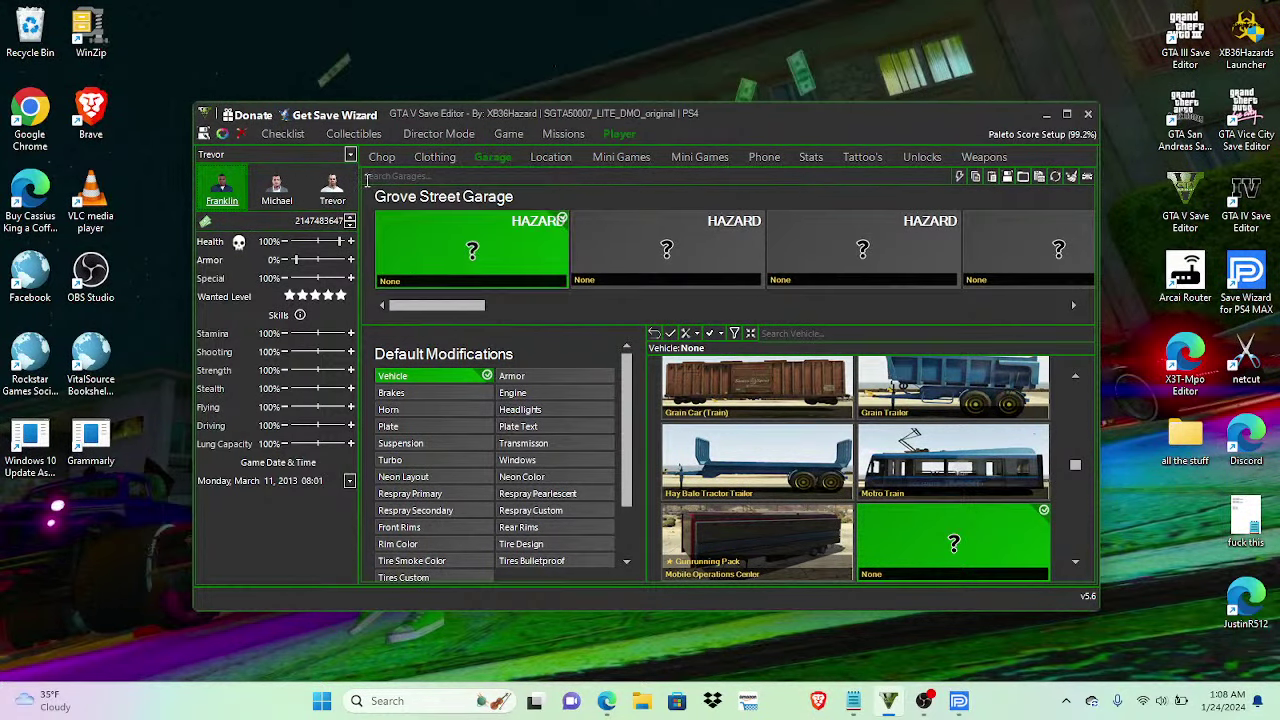
pyautogui.click(330, 190)
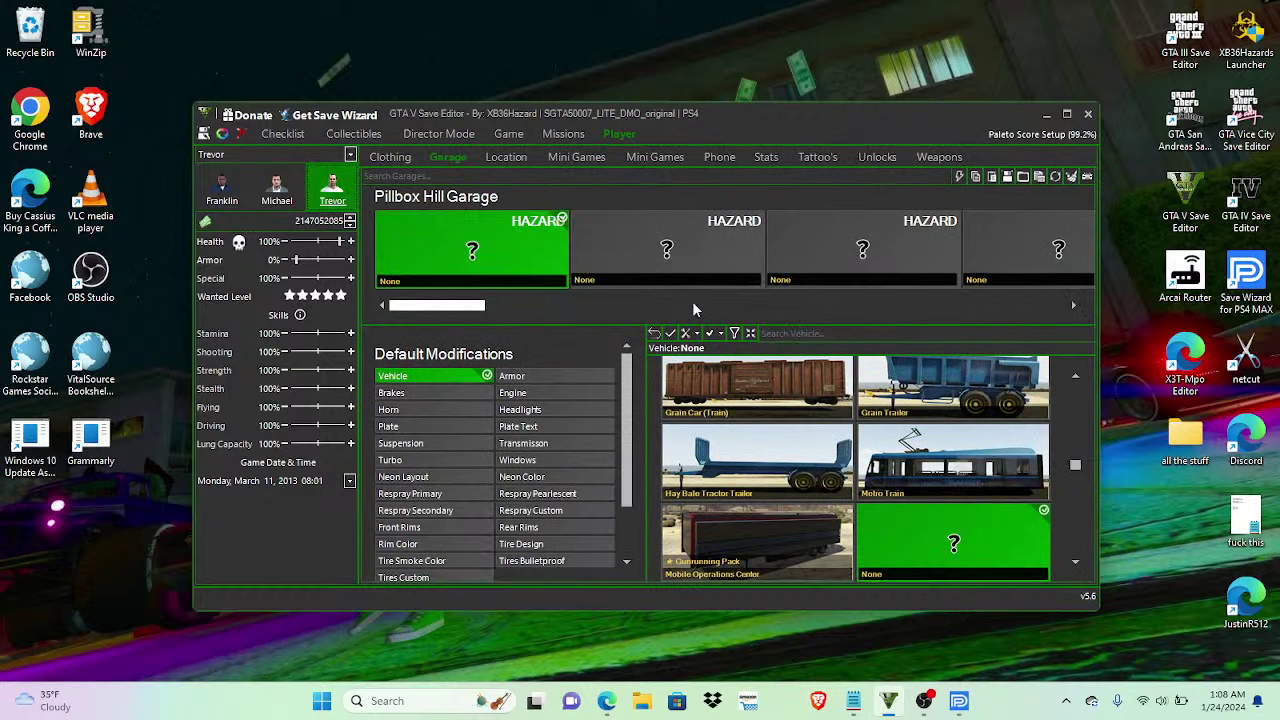
pyautogui.click(810, 332)
pyautogui.write('hot')
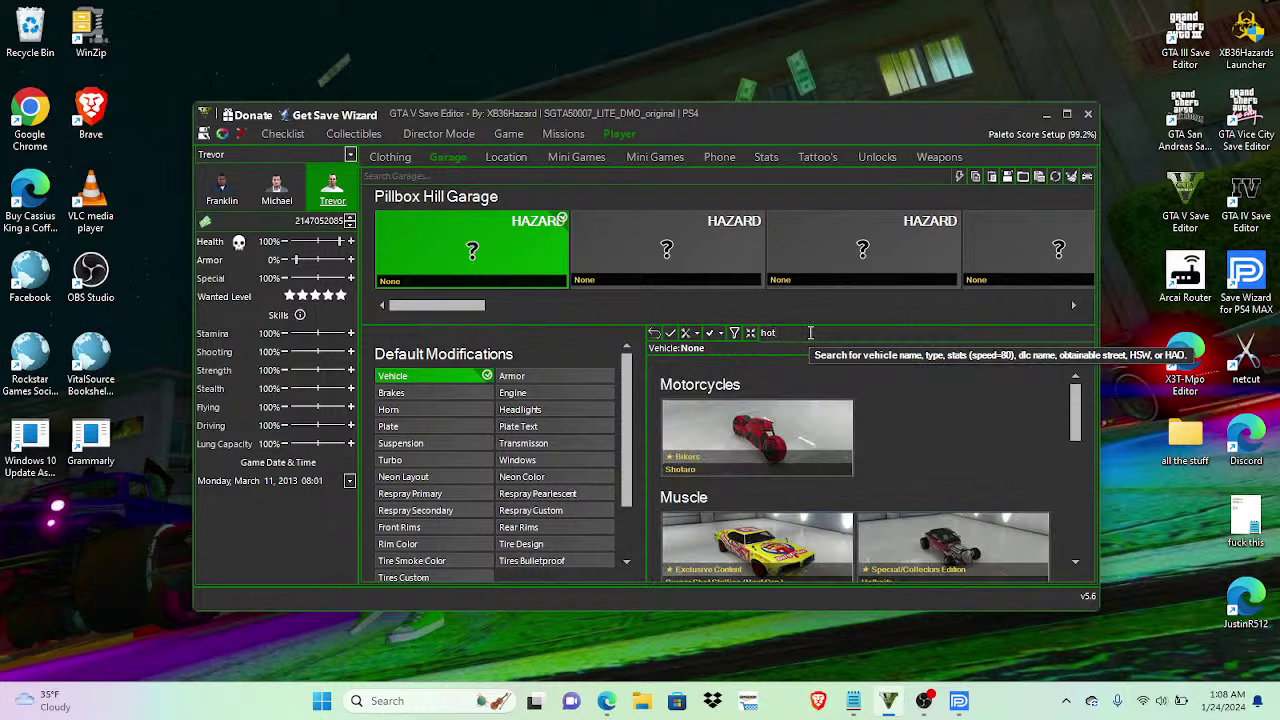
pyautogui.click(955, 542)
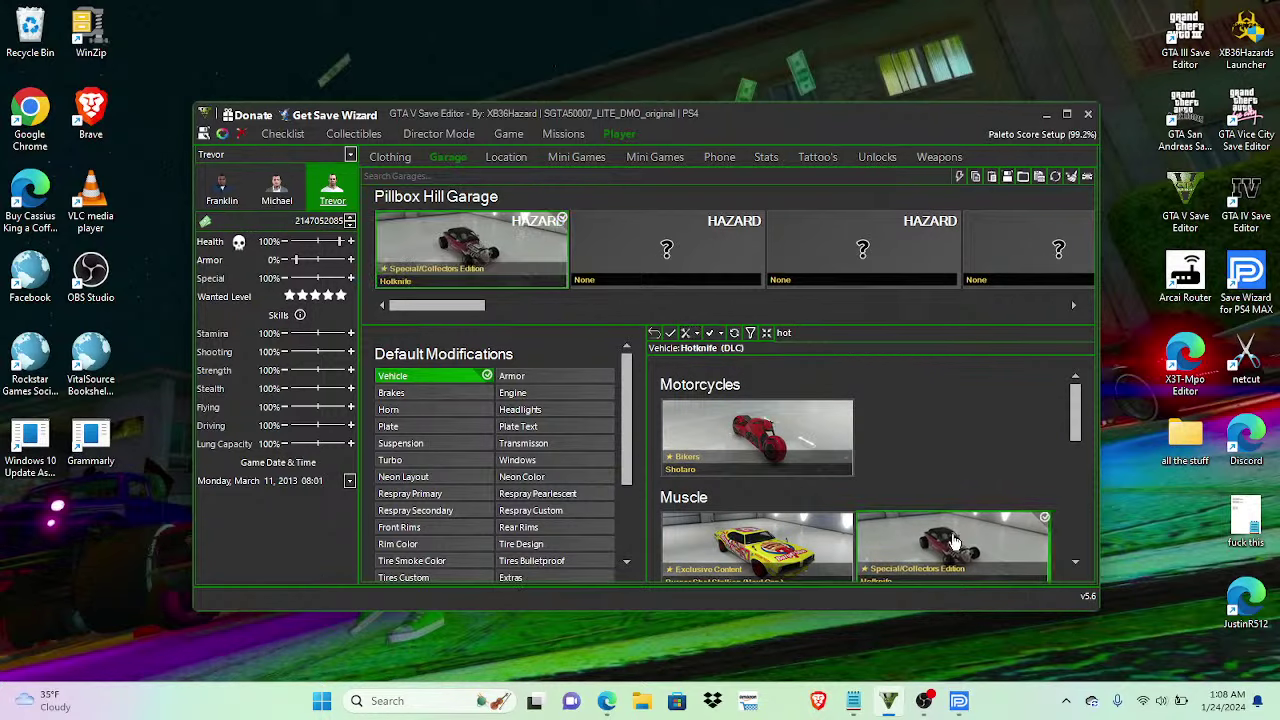
pyautogui.click(677, 251)
pyautogui.click(782, 331)
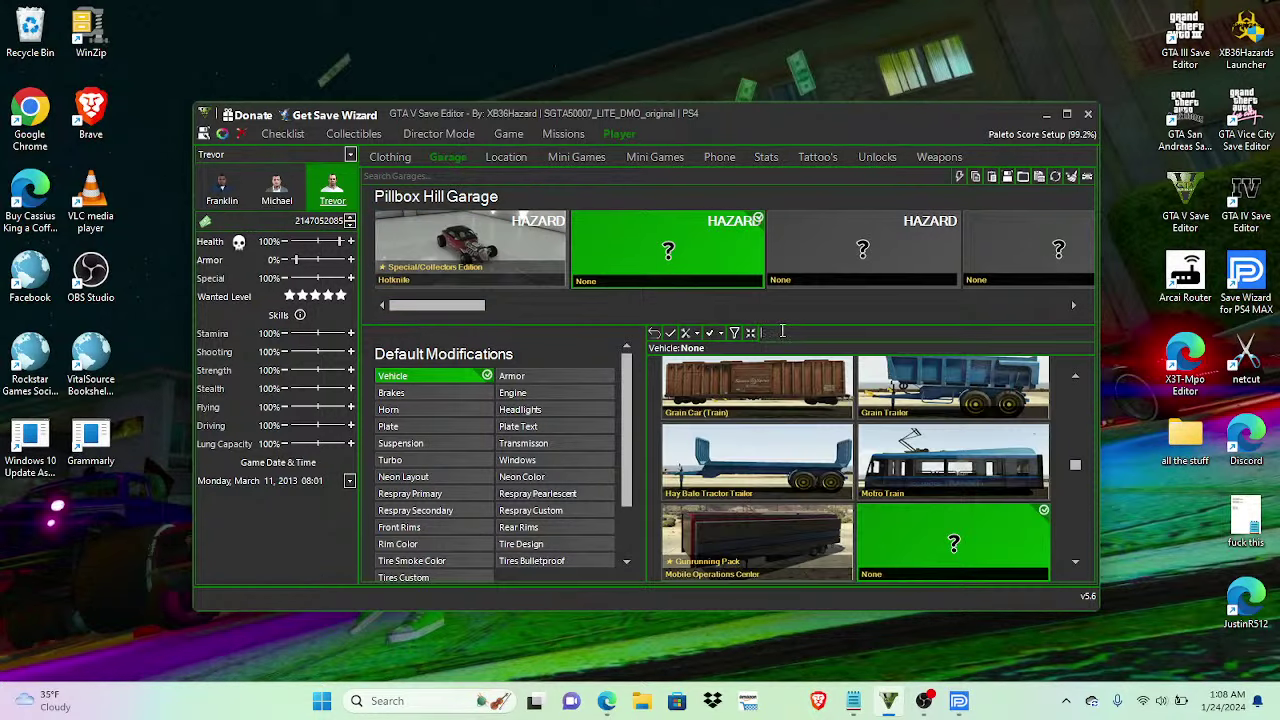
pyautogui.write('hot')
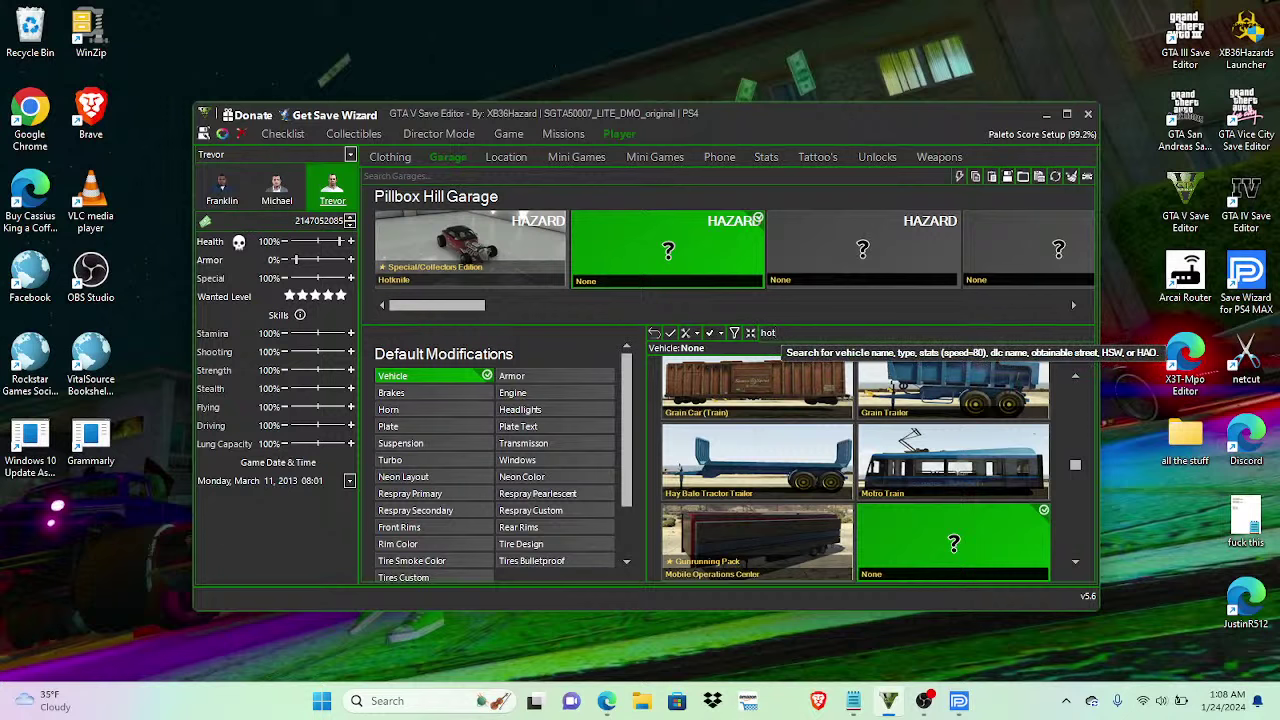
pyautogui.click(953, 545)
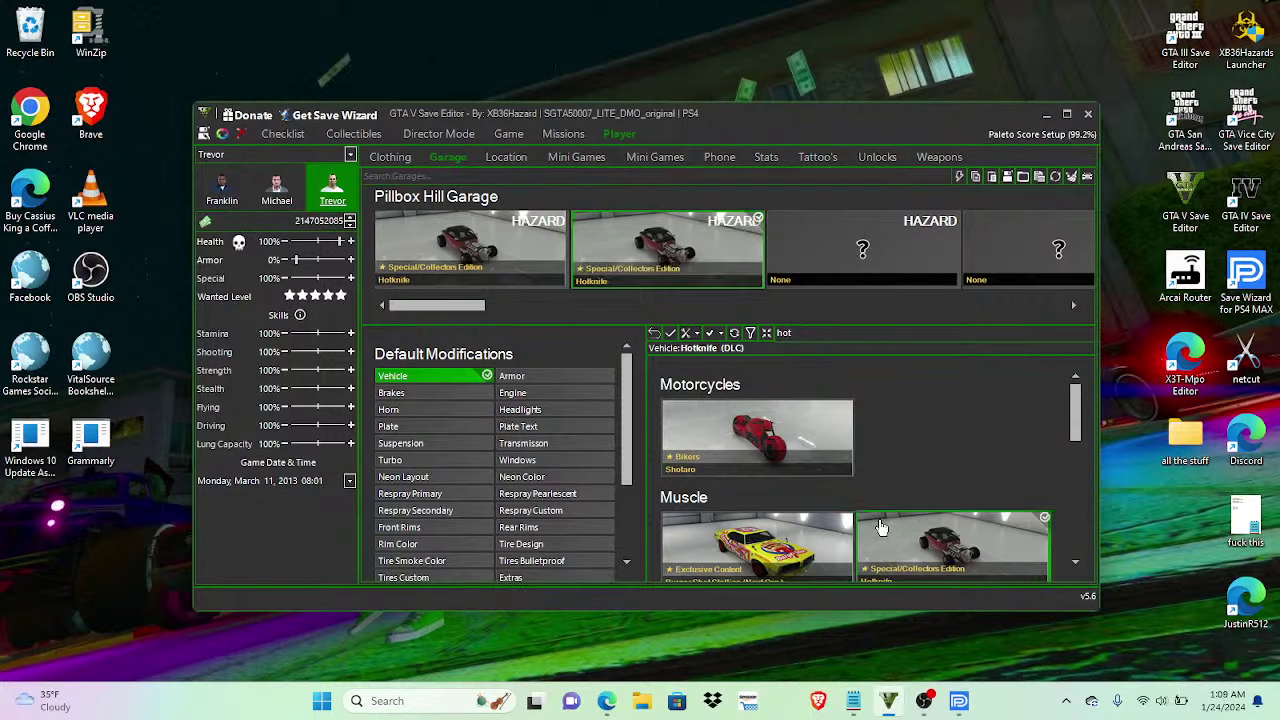
# Step: Add a Hotknife to the third and fourth vehicle slots of Trevor's Pillbox Hill Garage
pyautogui.click(858, 258)
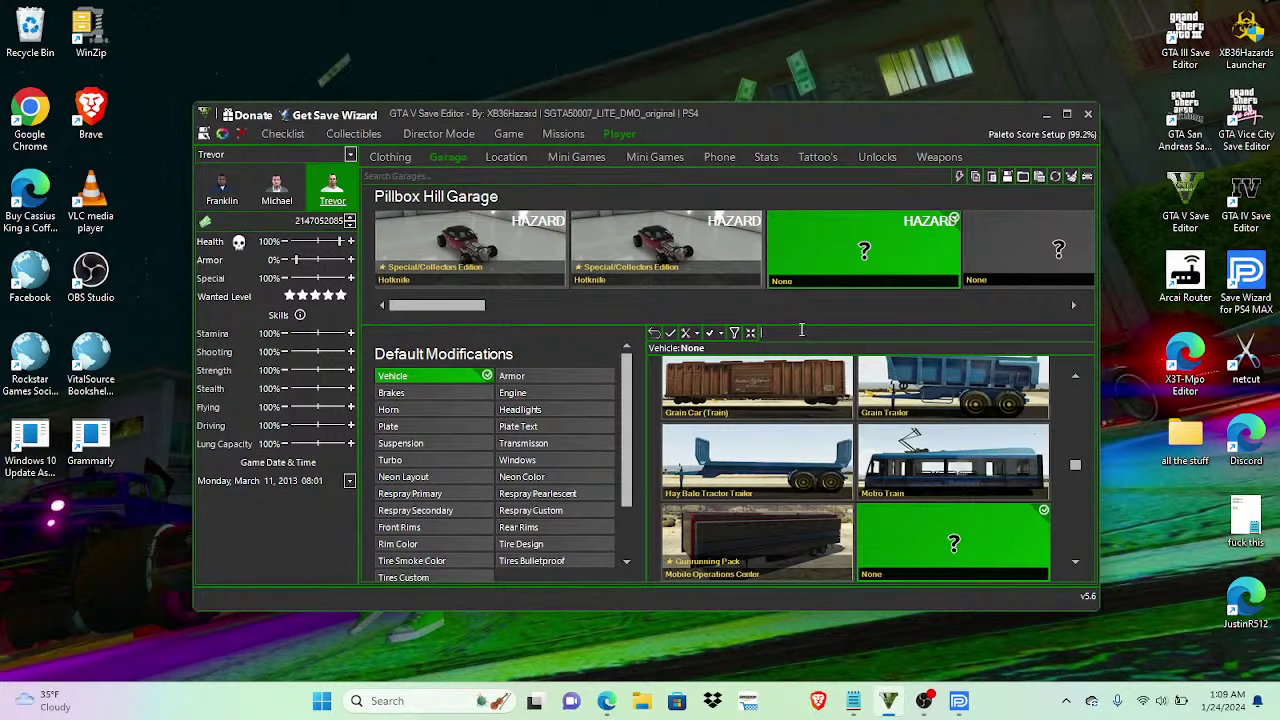
pyautogui.write('hot')
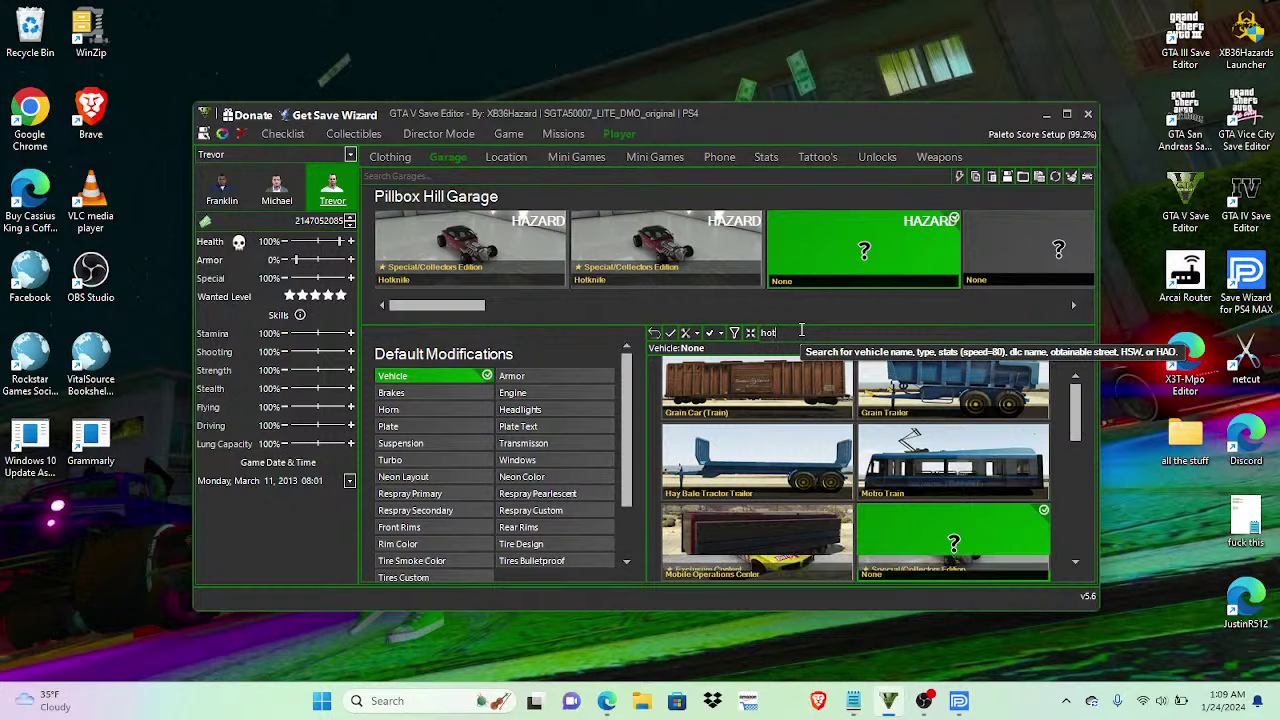
pyautogui.click(903, 527)
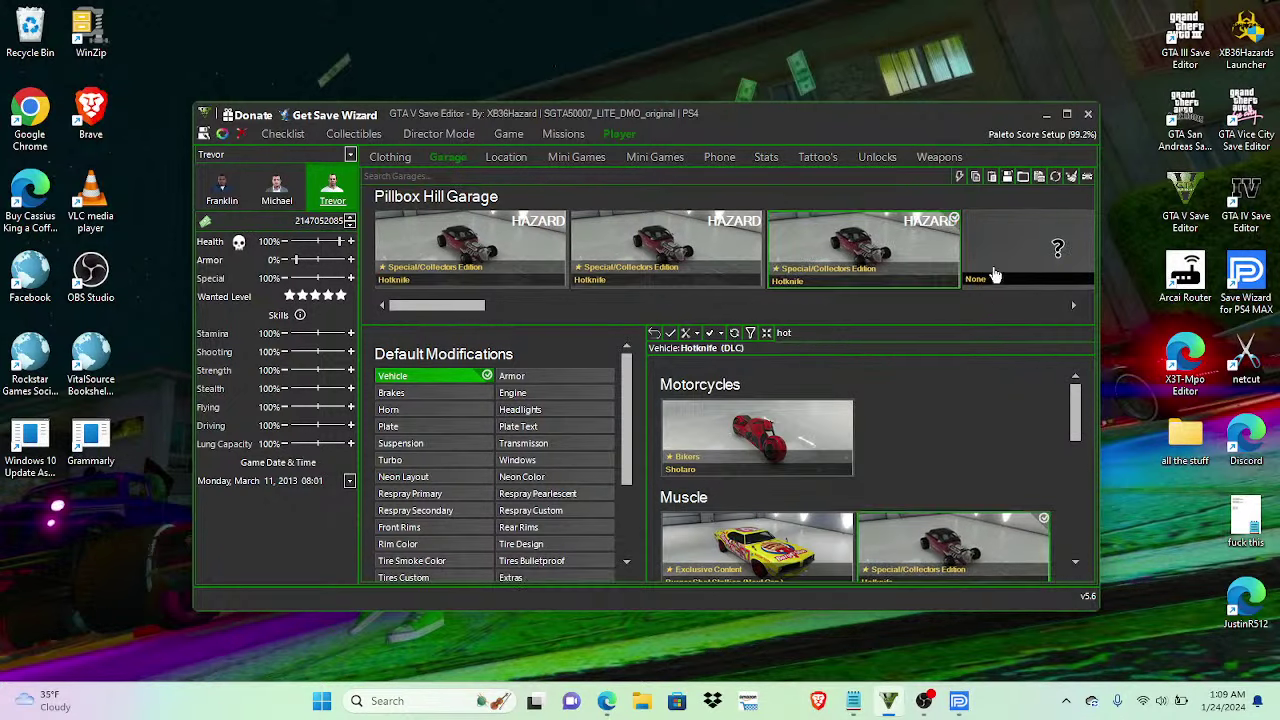
pyautogui.click(997, 251)
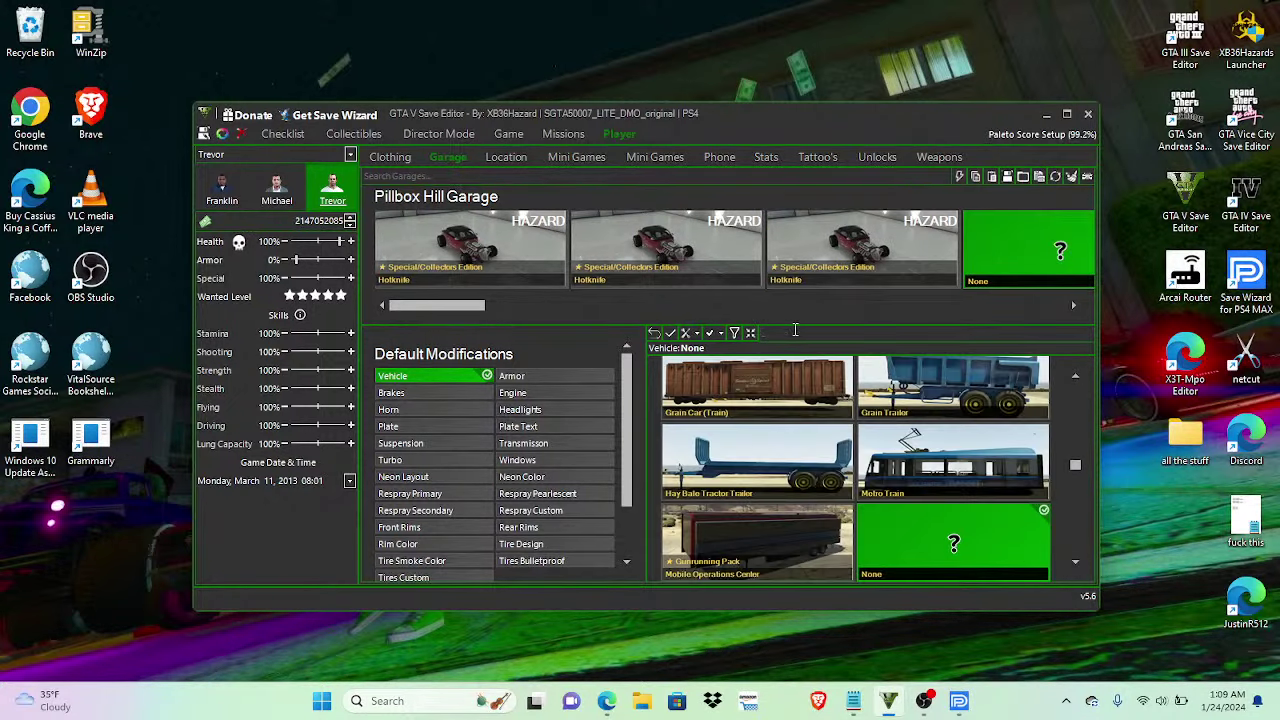
pyautogui.click(795, 332)
pyautogui.write('hot')
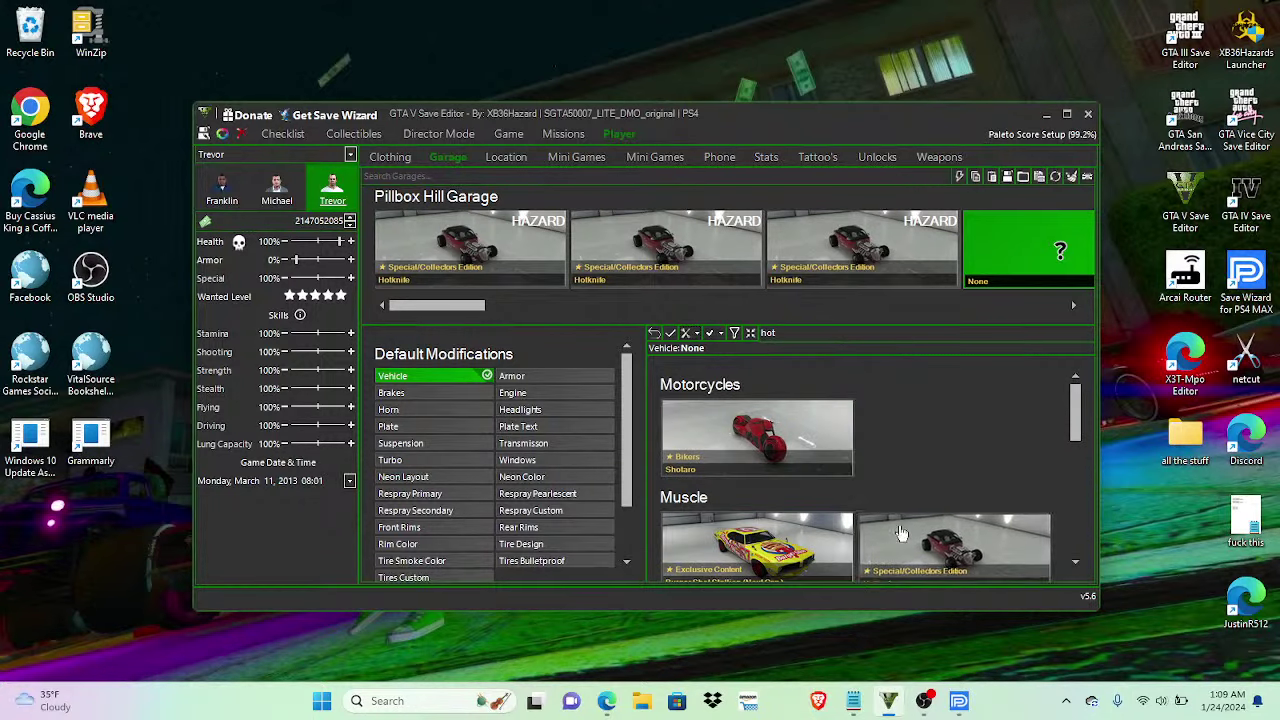
pyautogui.click(901, 533)
# Step: Examine Trevor's Main Truck and Nervous Ron | Blazer slots and their available modification categories
pyautogui.moveTo(475, 307); pyautogui.dragTo(670, 310)
pyautogui.click(571, 267)
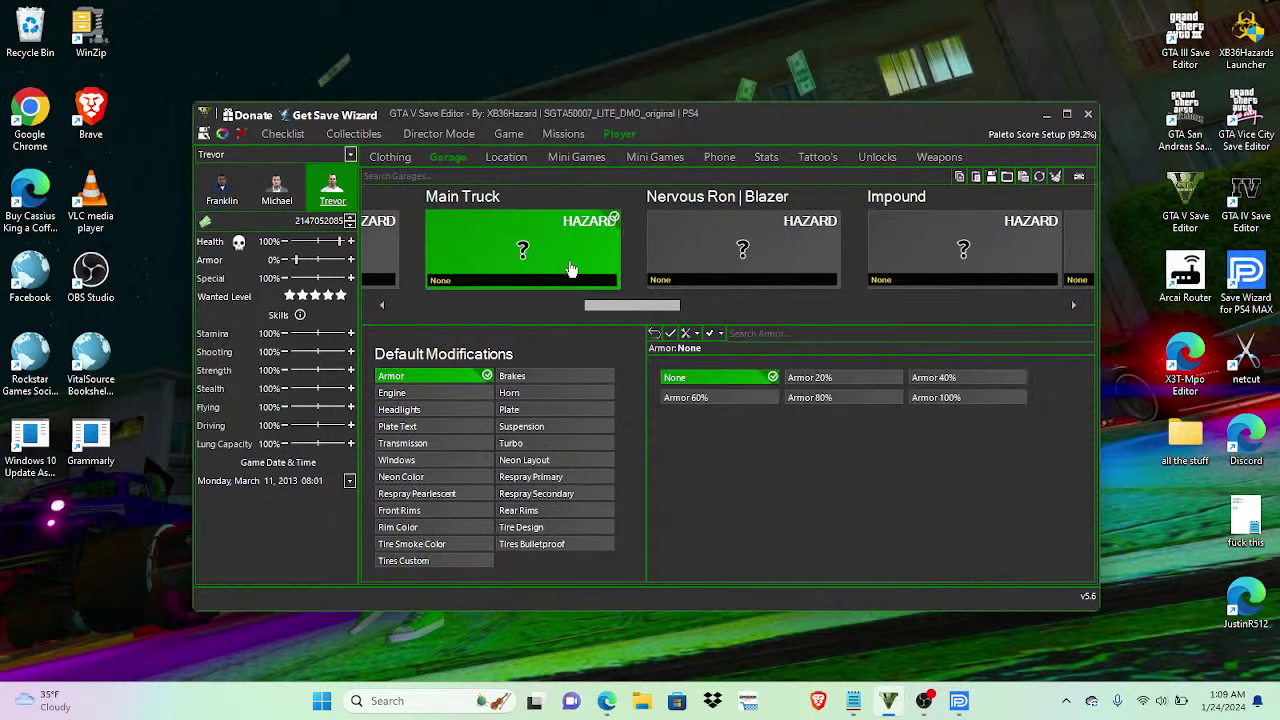
pyautogui.click(695, 246)
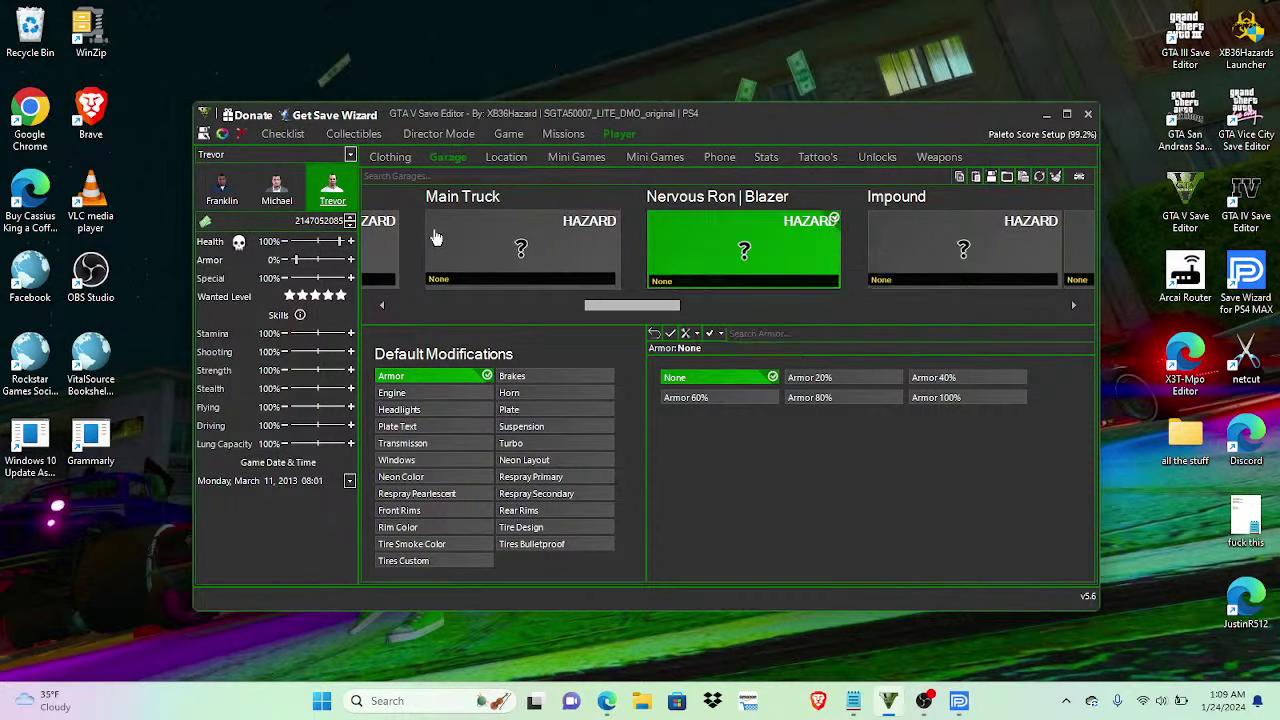
pyautogui.moveTo(595, 309); pyautogui.dragTo(575, 313)
pyautogui.click(622, 280)
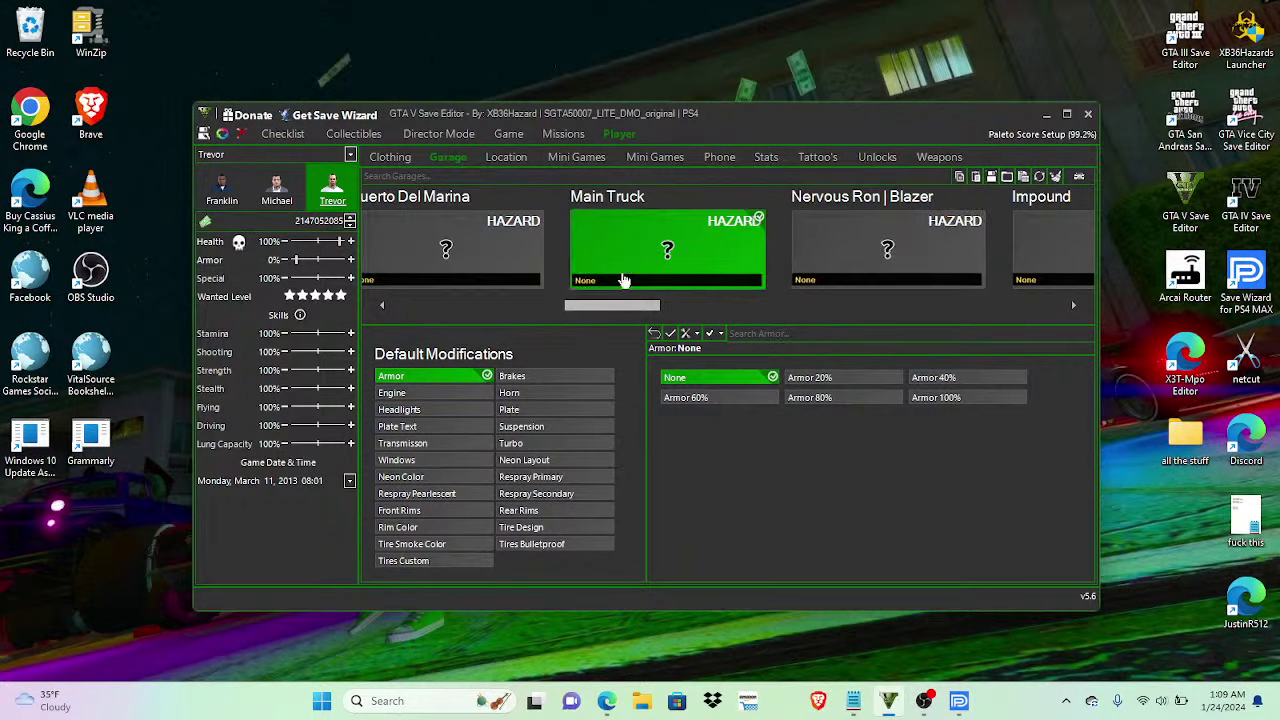
pyautogui.moveTo(612, 310); pyautogui.dragTo(635, 308)
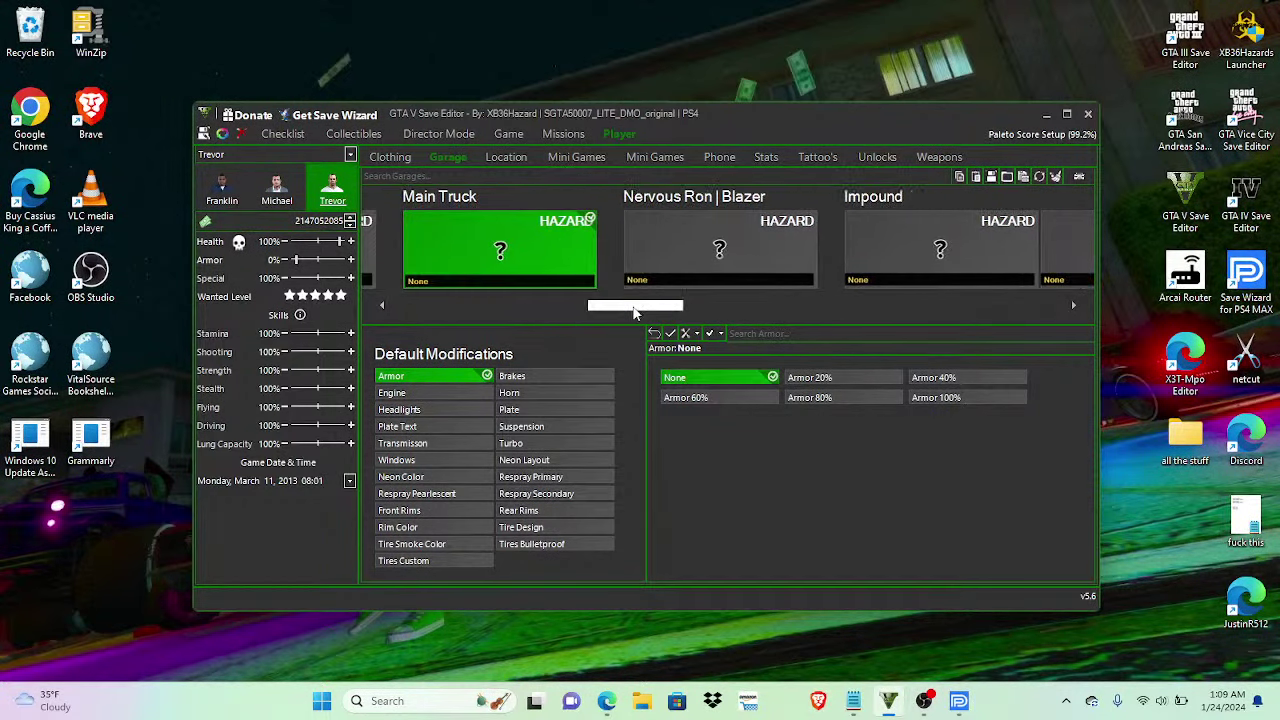
# Step: Place the off-road Bodhi in the first slot of Trevor's Impound
pyautogui.click(864, 255)
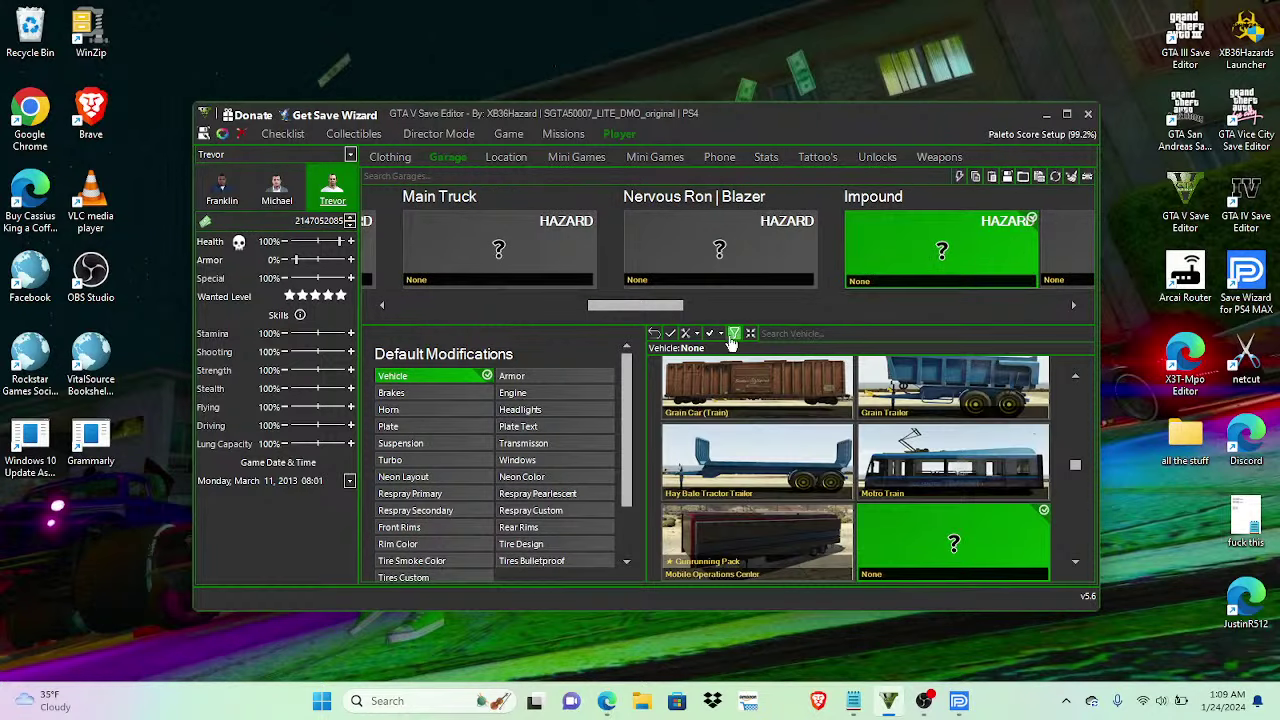
pyautogui.click(799, 337)
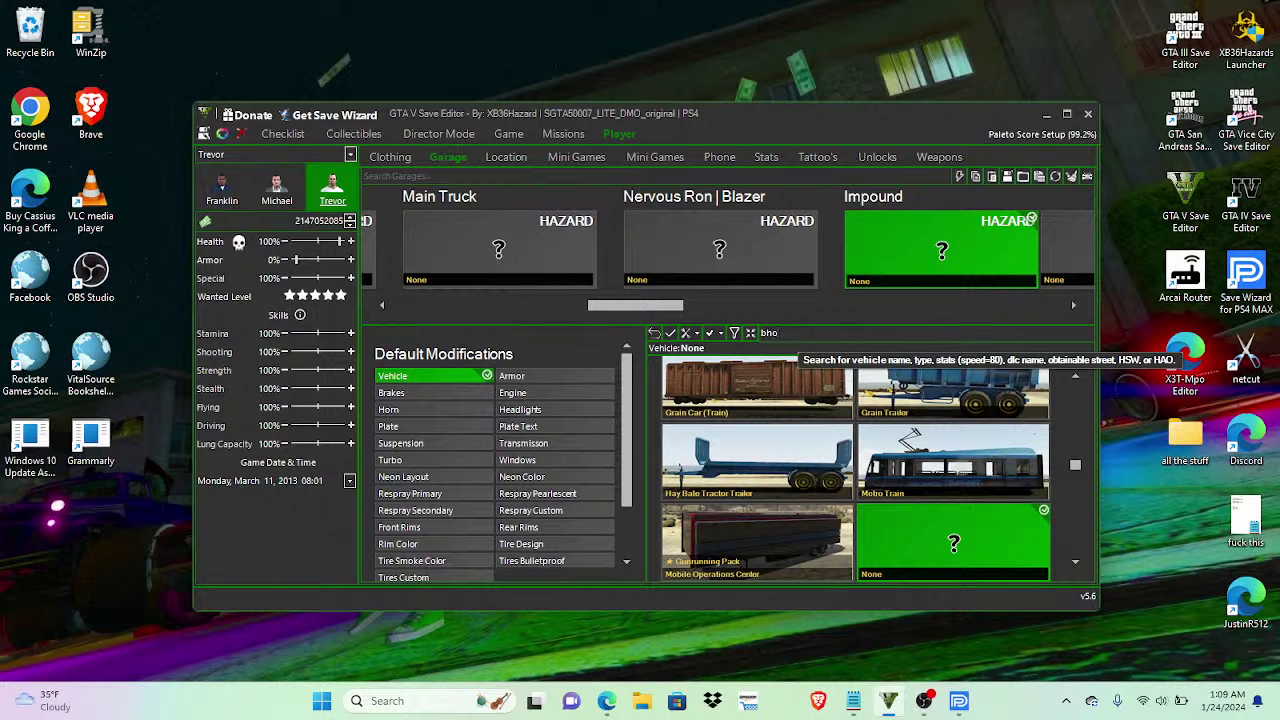
pyautogui.write('bho')
pyautogui.press('BackSpace')
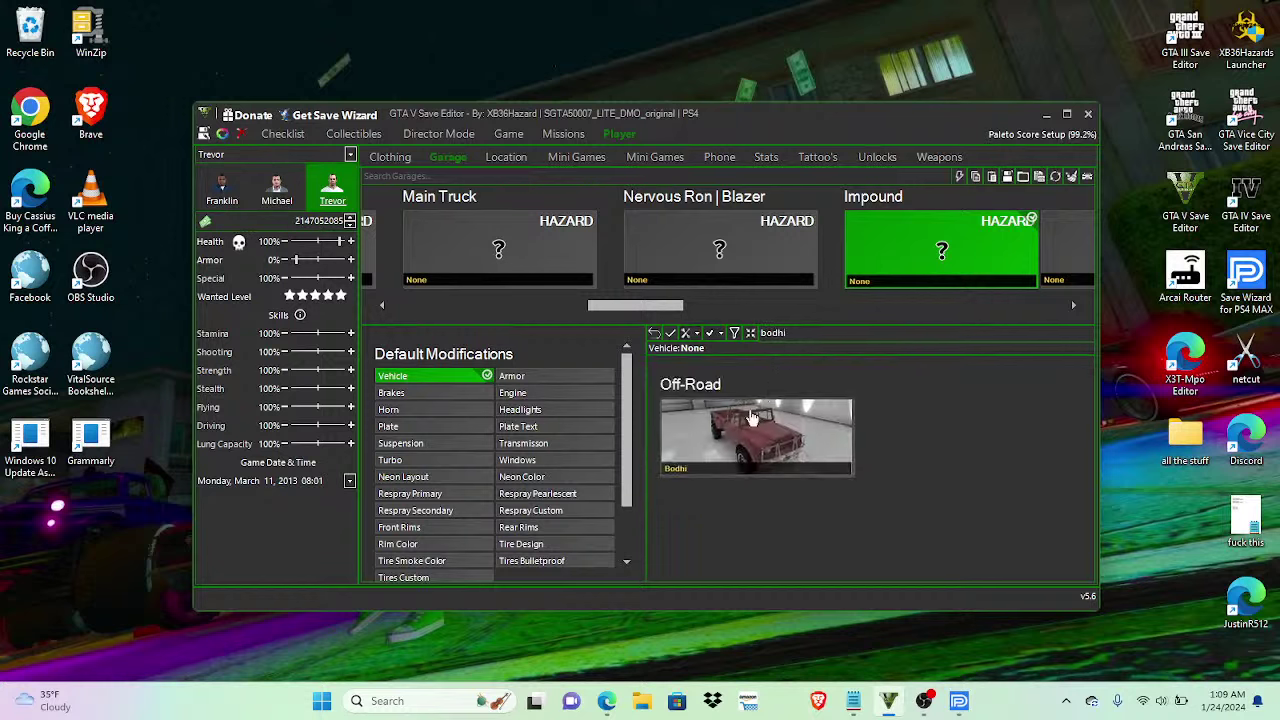
pyautogui.click(748, 428)
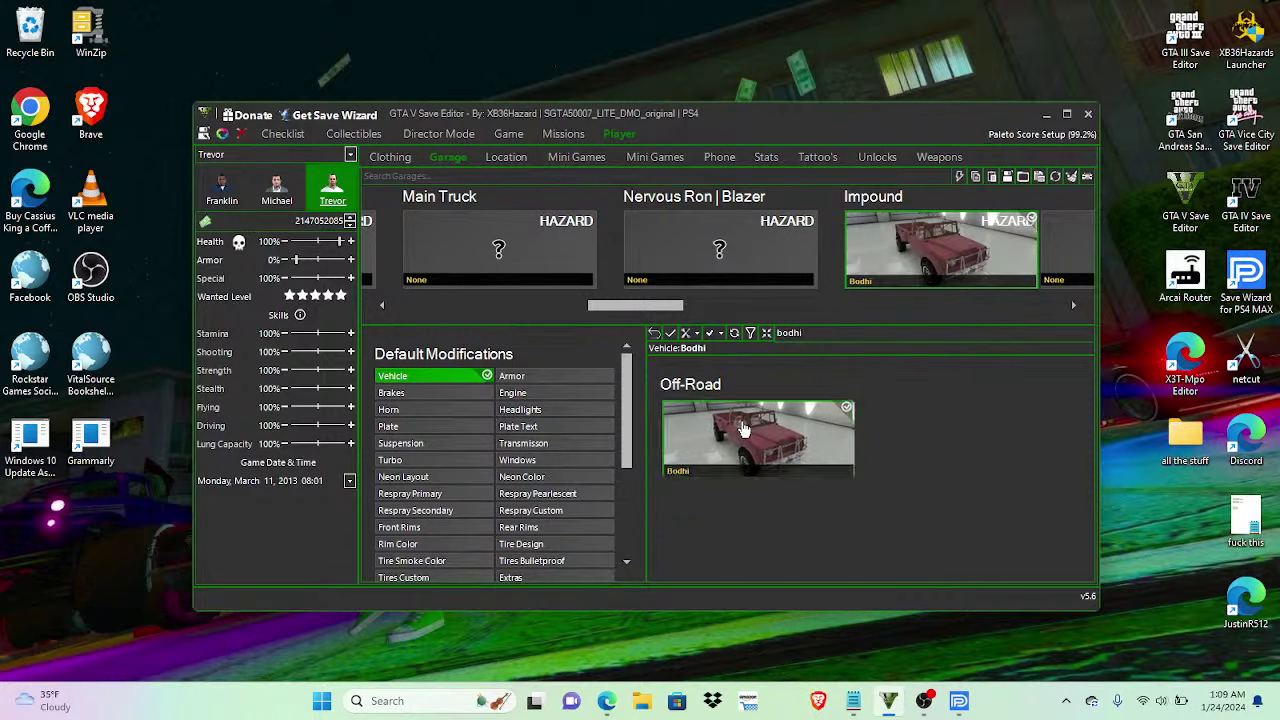
# Step: Copy the custom vehicle hash of the Bodhi in Trevor's Impound
pyautogui.click(697, 336)
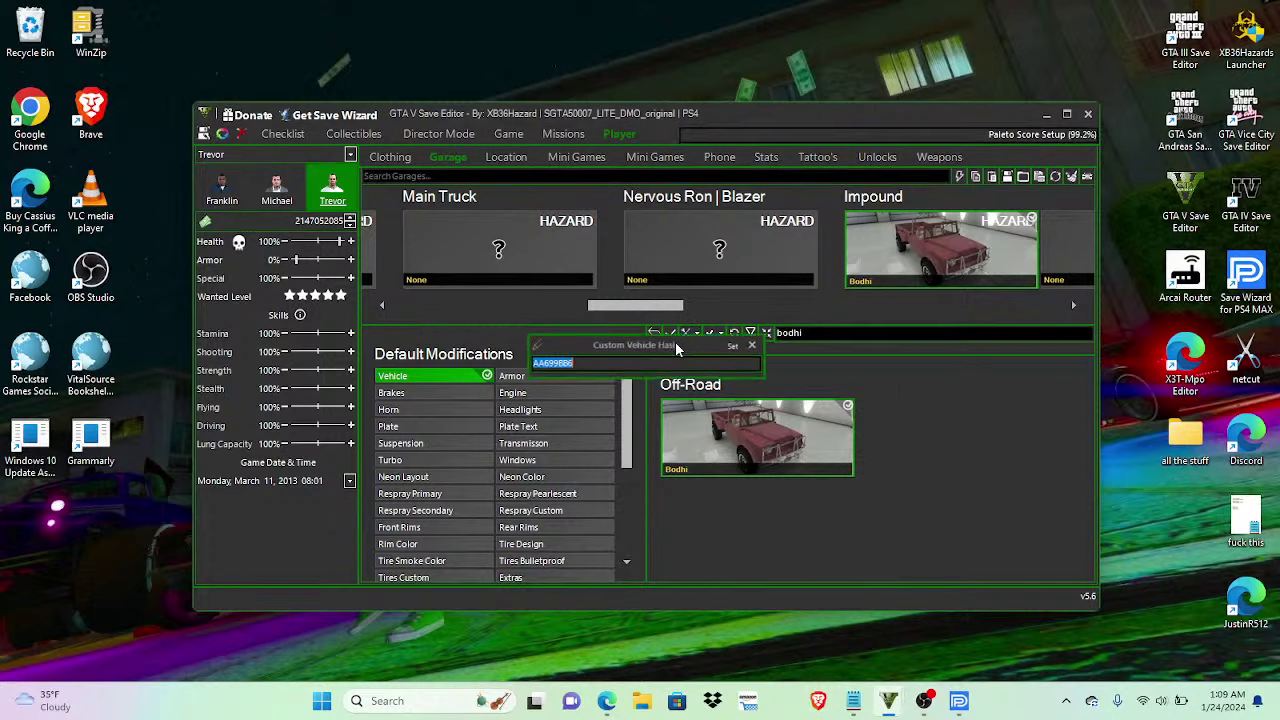
pyautogui.rightClick(633, 368)
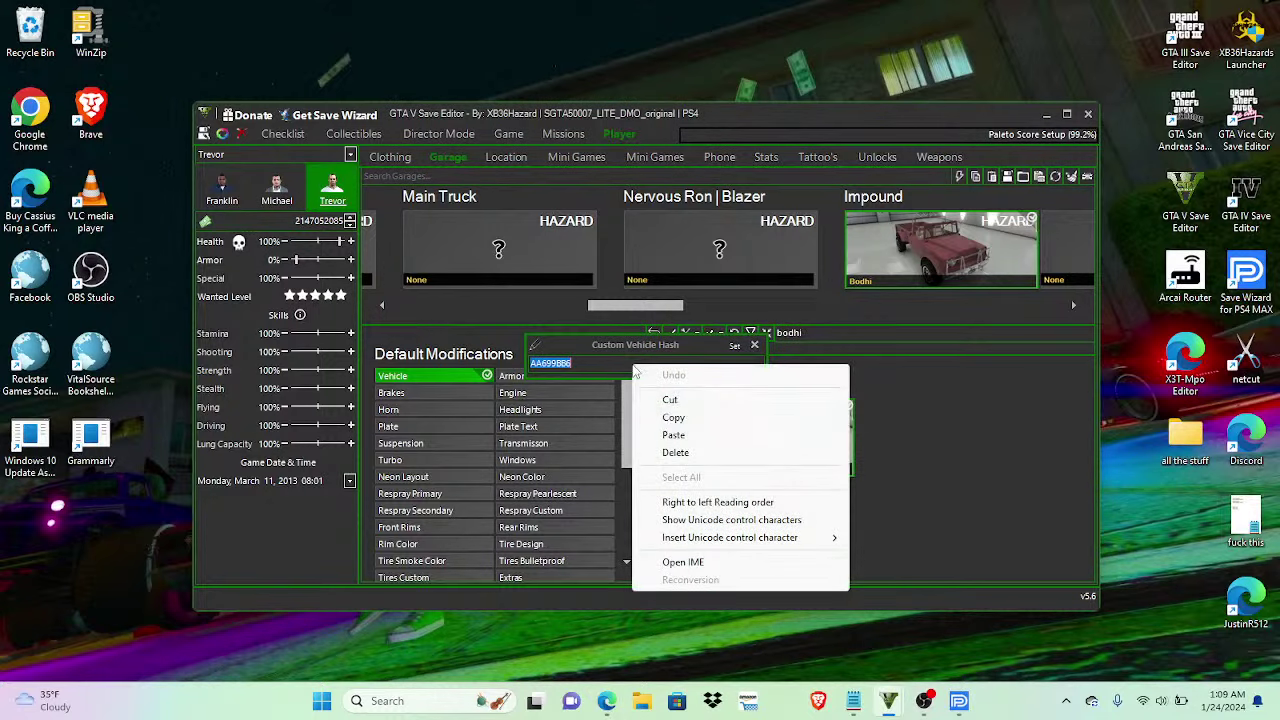
pyautogui.click(673, 418)
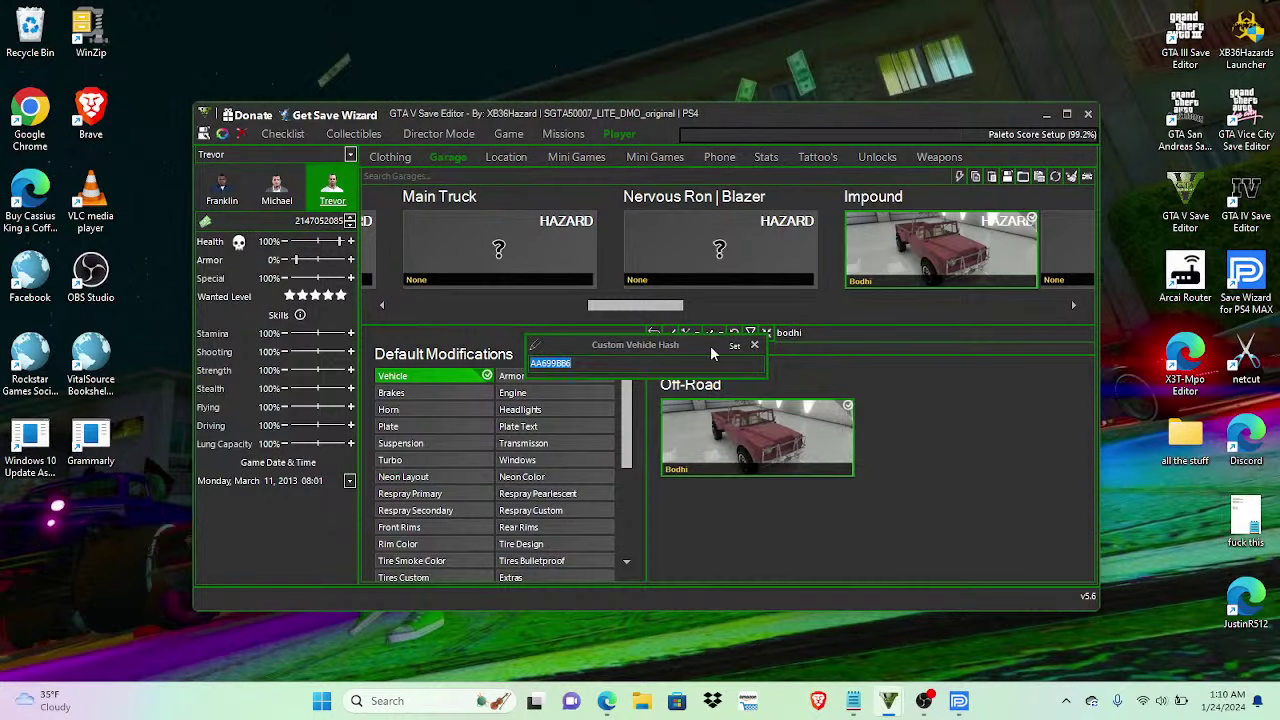
pyautogui.click(757, 348)
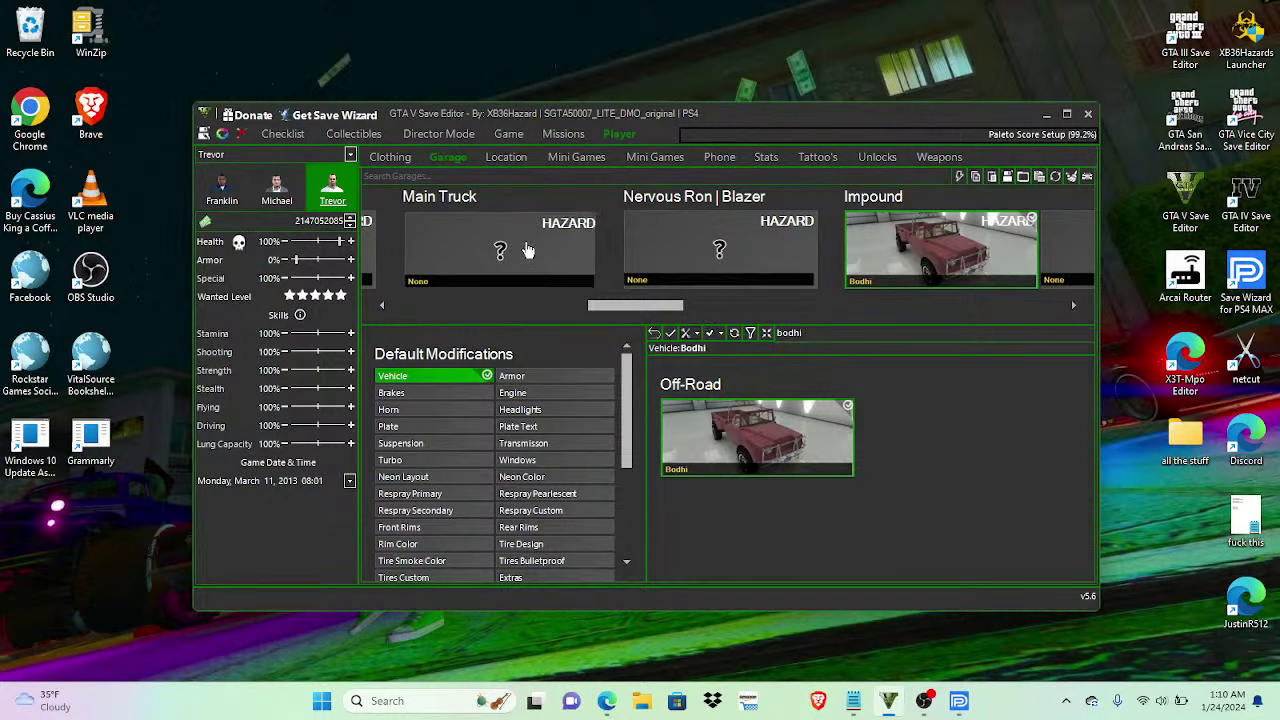
# Step: Set the custom vehicle hash of Trevor's Main Truck slot to the copied value AA699BB6
pyautogui.click(527, 250)
pyautogui.moveTo(527, 250)
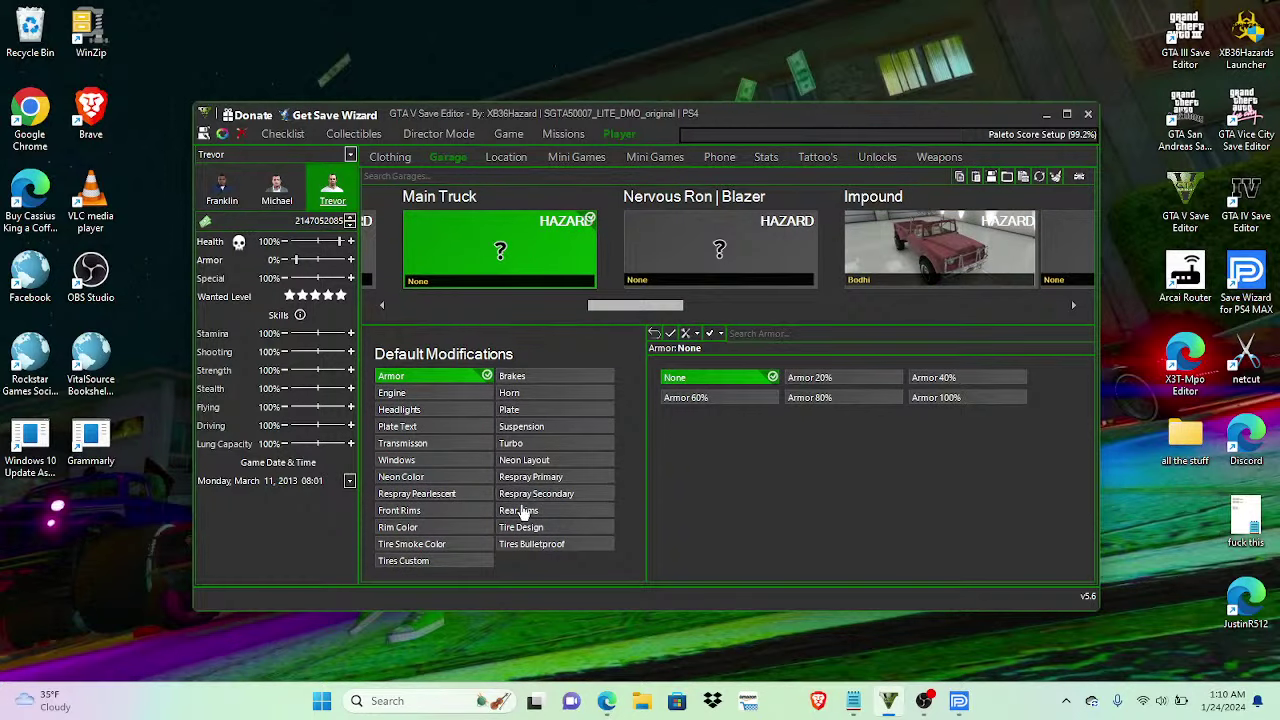
pyautogui.click(697, 336)
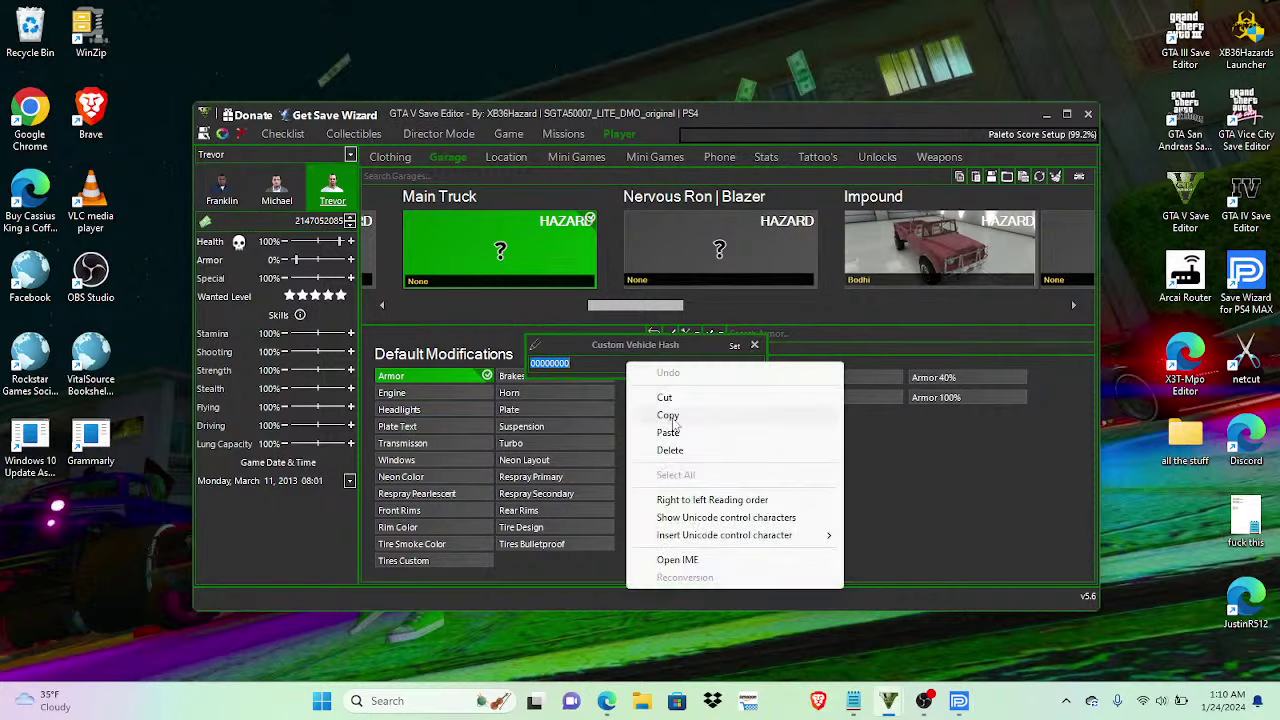
pyautogui.click(668, 432)
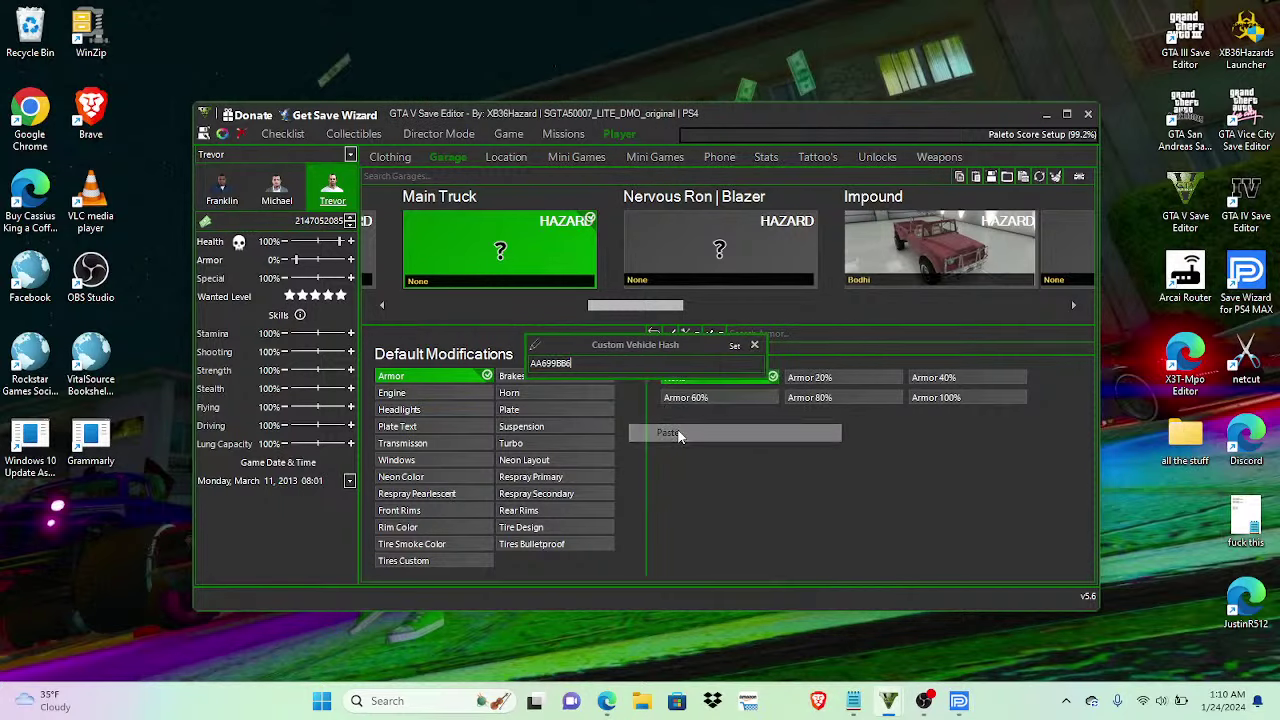
pyautogui.click(735, 345)
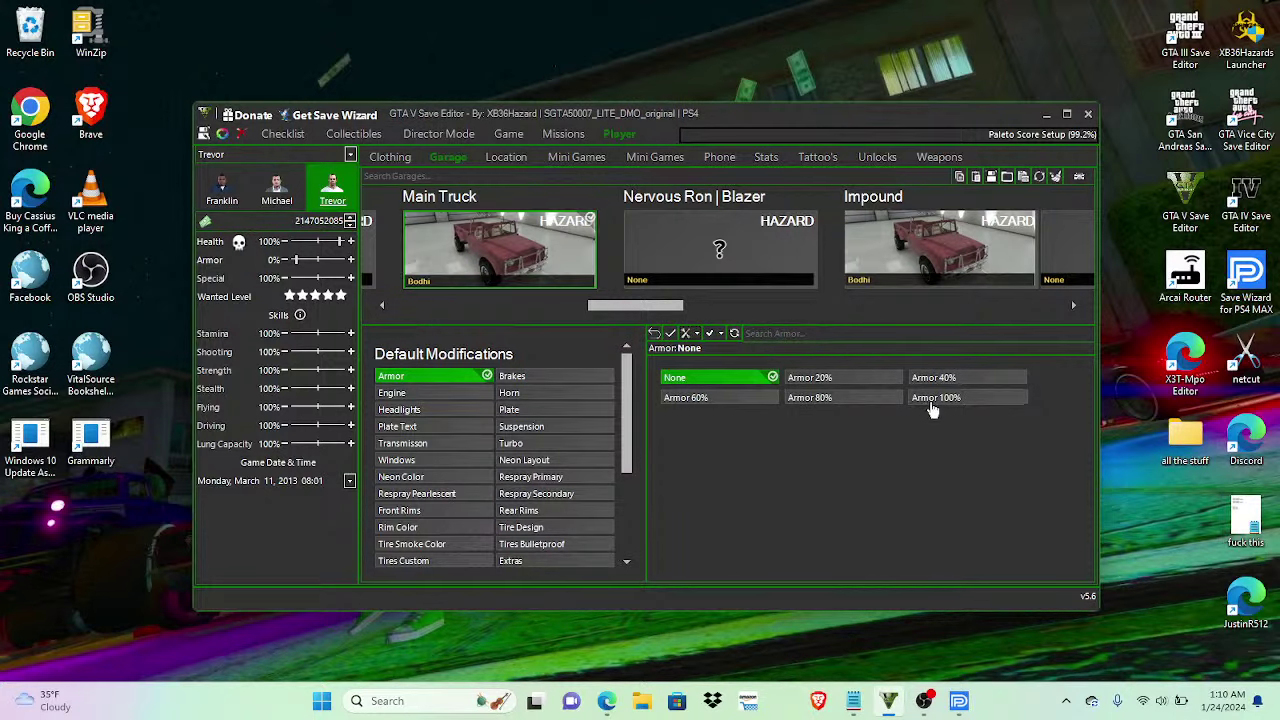
# Step: Max all default modifications of the Main Truck Bodhi and check its front and rear rims
pyautogui.click(670, 334)
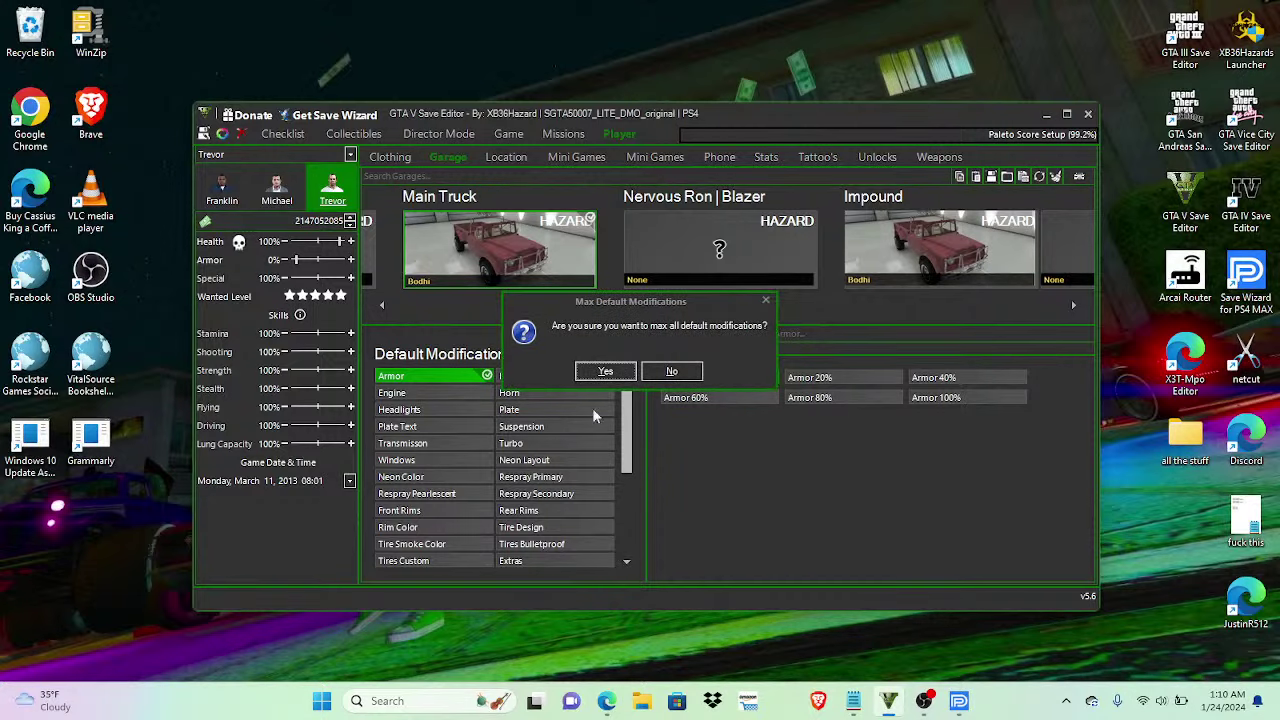
pyautogui.click(605, 371)
pyautogui.click(464, 512)
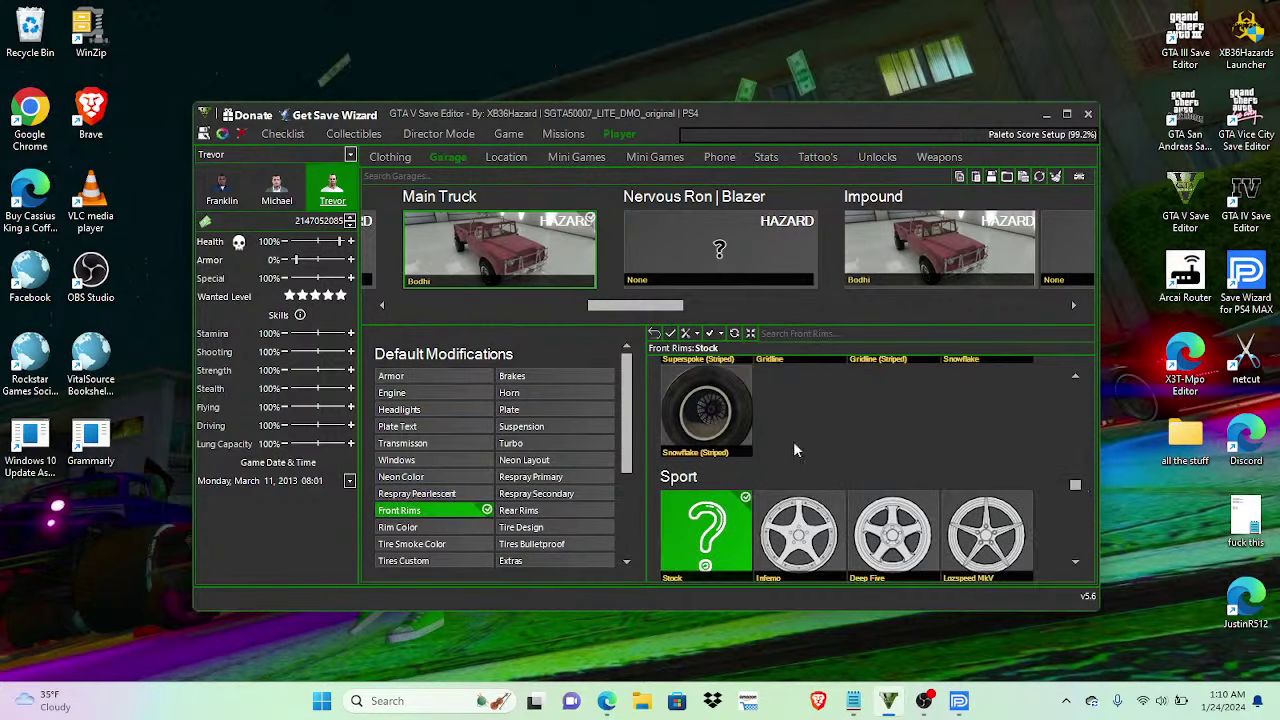
pyautogui.click(548, 511)
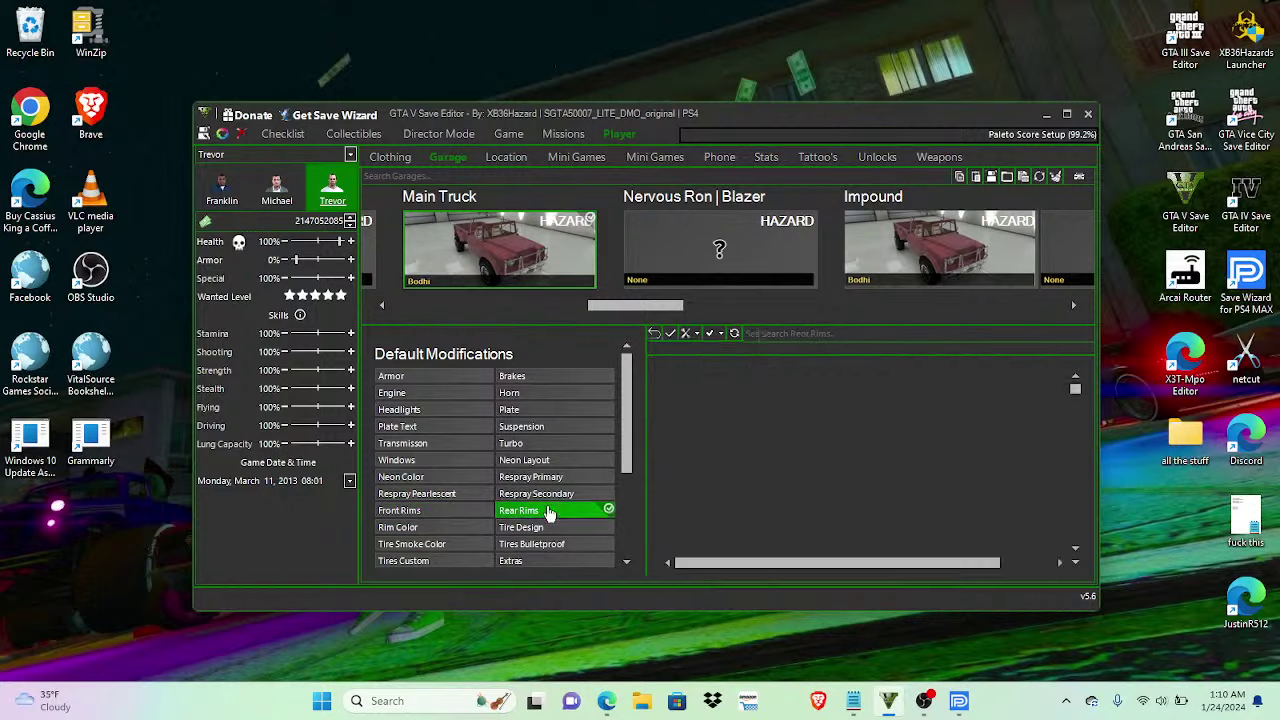
# Step: Set the Main Truck Bodhi's rim color to Red from the Worn group
pyautogui.click(459, 529)
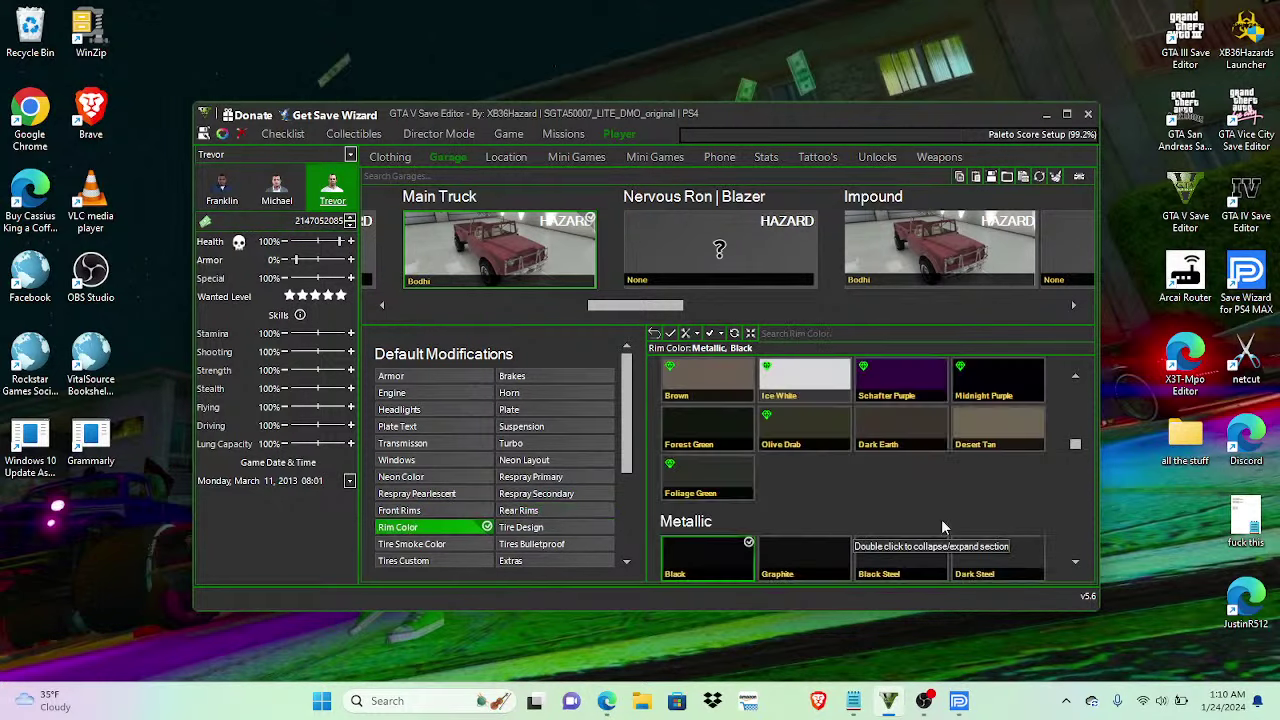
pyautogui.scroll(-10, 1077, 447)
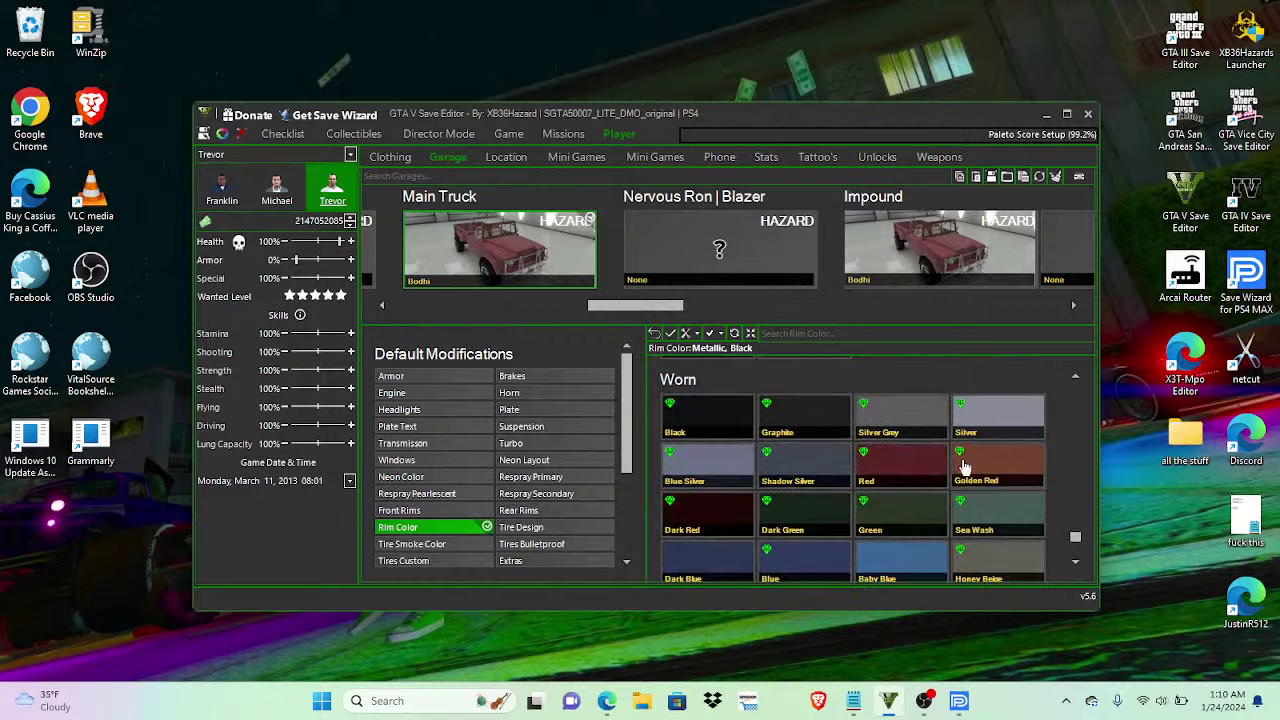
pyautogui.click(900, 462)
# Step: Set the Main Truck Bodhi's primary respray to Worn Red and its secondary respray to Worn Black
pyautogui.click(570, 480)
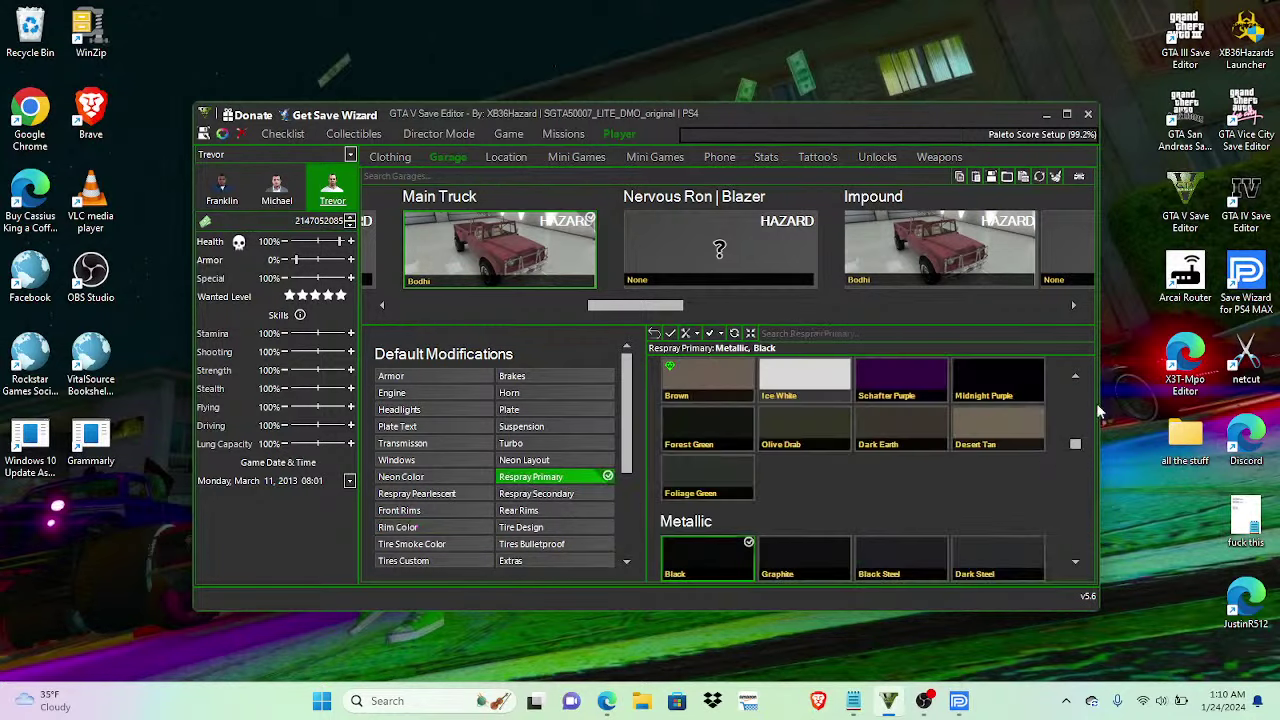
pyautogui.moveTo(1076, 447); pyautogui.dragTo(1077, 540)
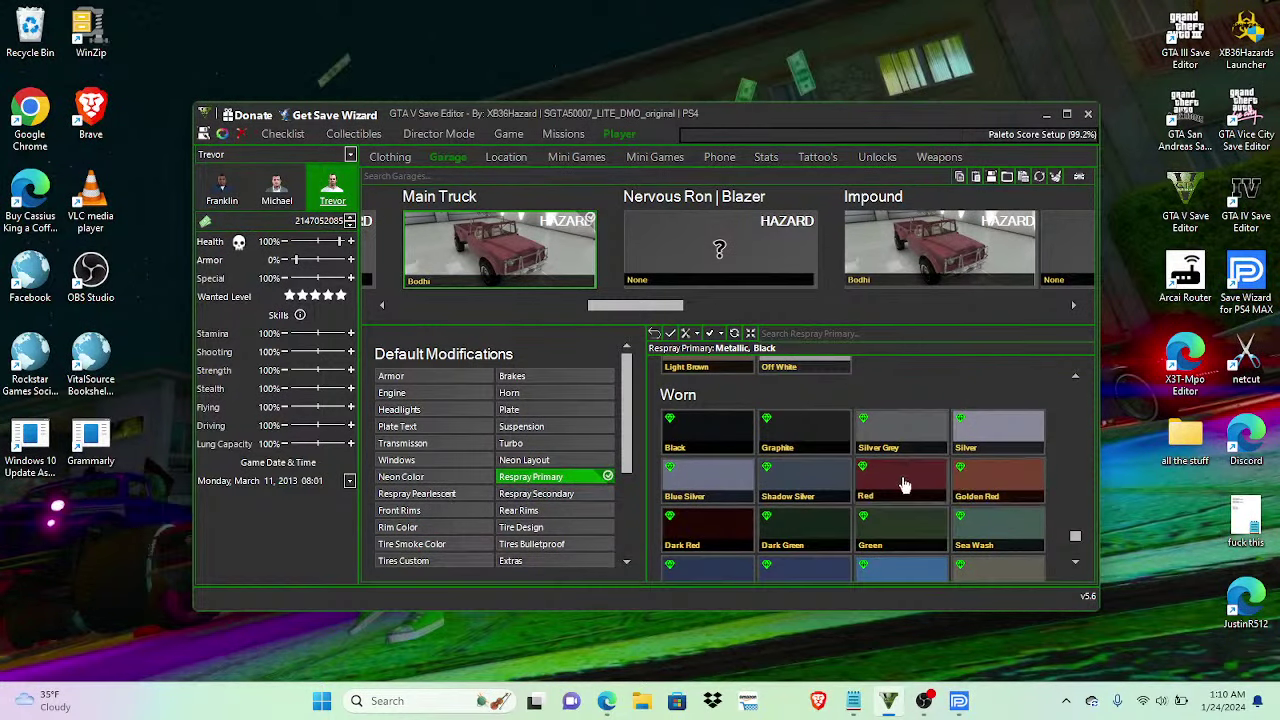
pyautogui.click(900, 486)
pyautogui.click(596, 494)
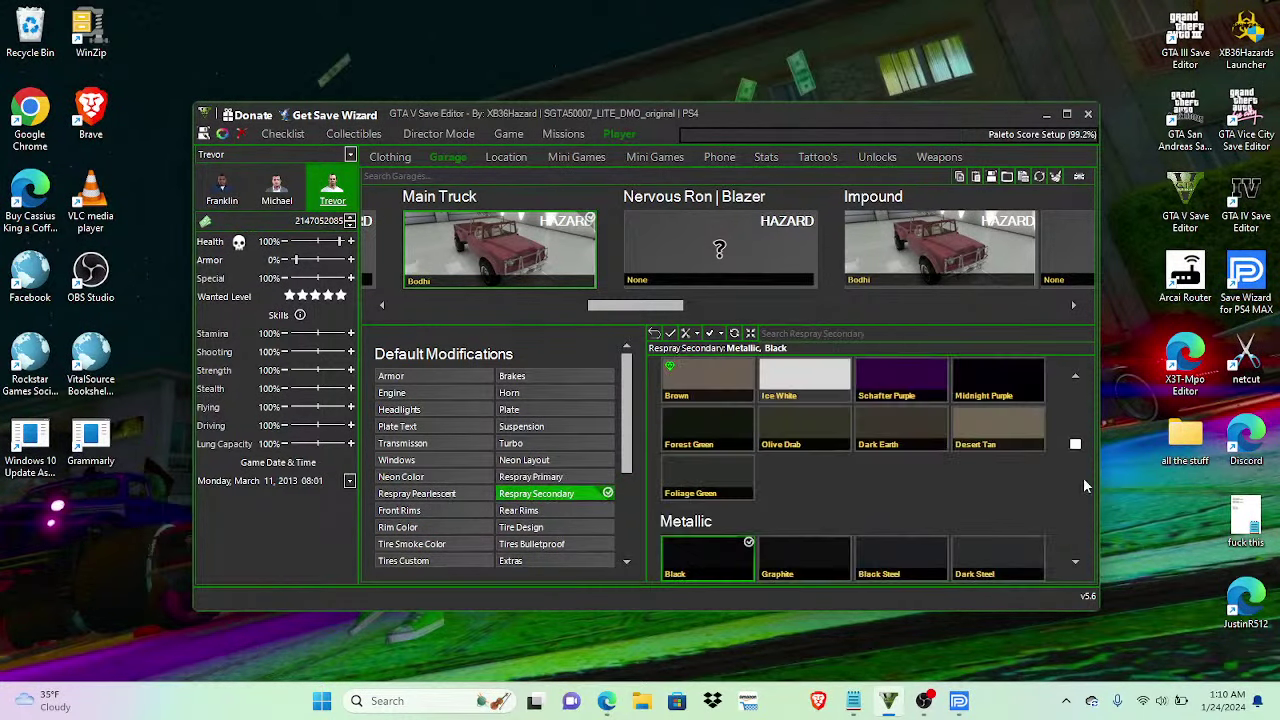
pyautogui.moveTo(1075, 447); pyautogui.dragTo(1075, 533)
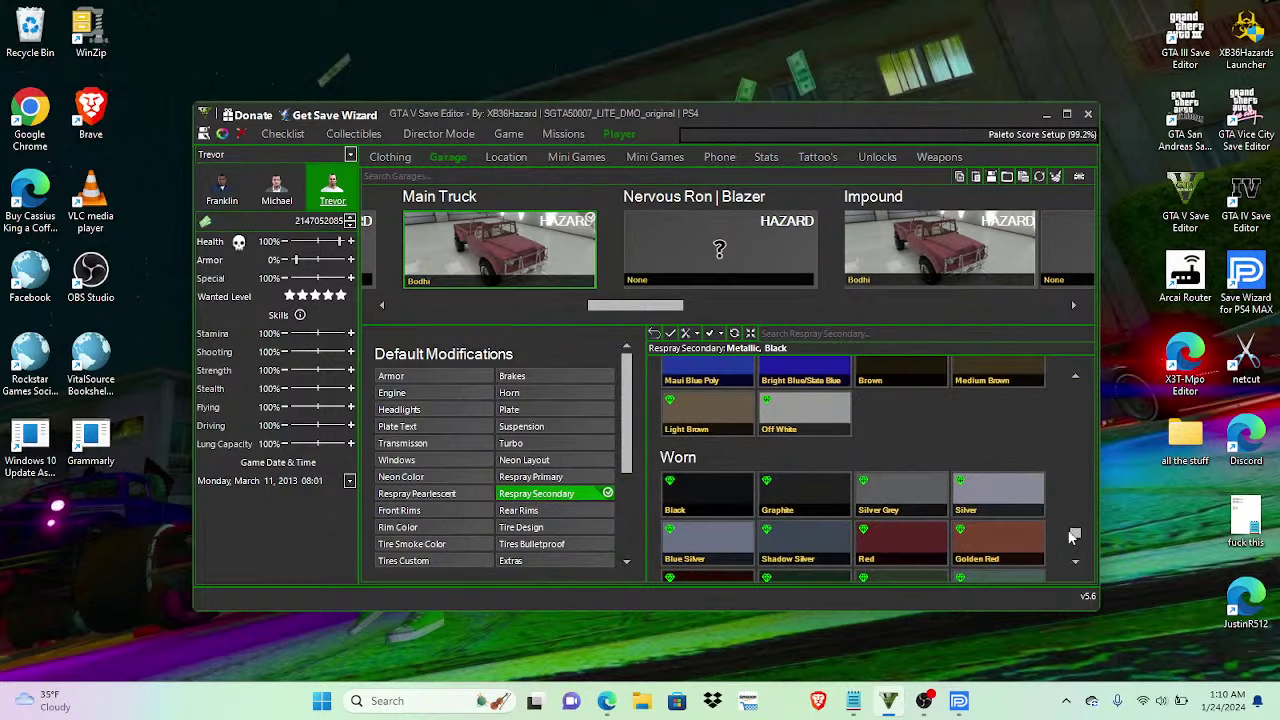
pyautogui.click(727, 495)
# Step: Set the Main Truck Bodhi's pearlescent respray to Matte Red and copy that color to neon, tire smoke and respray custom
pyautogui.click(417, 493)
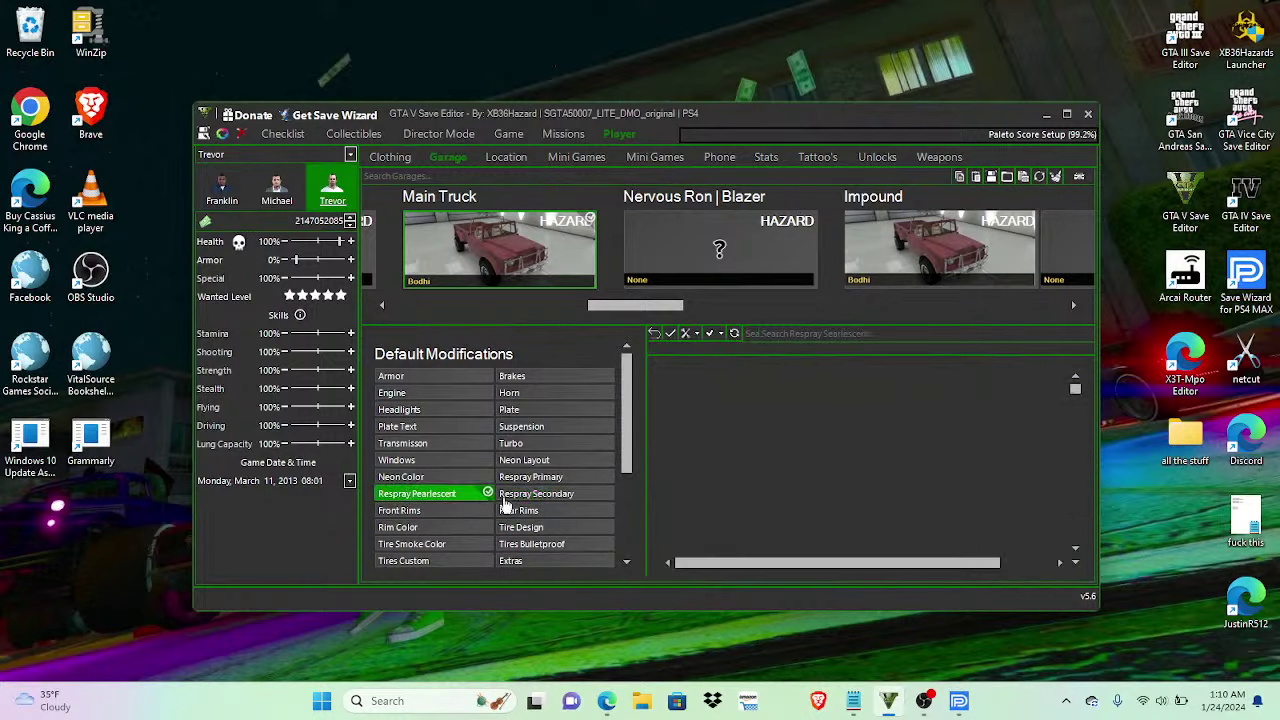
pyautogui.moveTo(1075, 447)
pyautogui.mouseDown()
pyautogui.moveTo(1075, 406)
pyautogui.moveTo(1075, 432)
pyautogui.mouseUp()
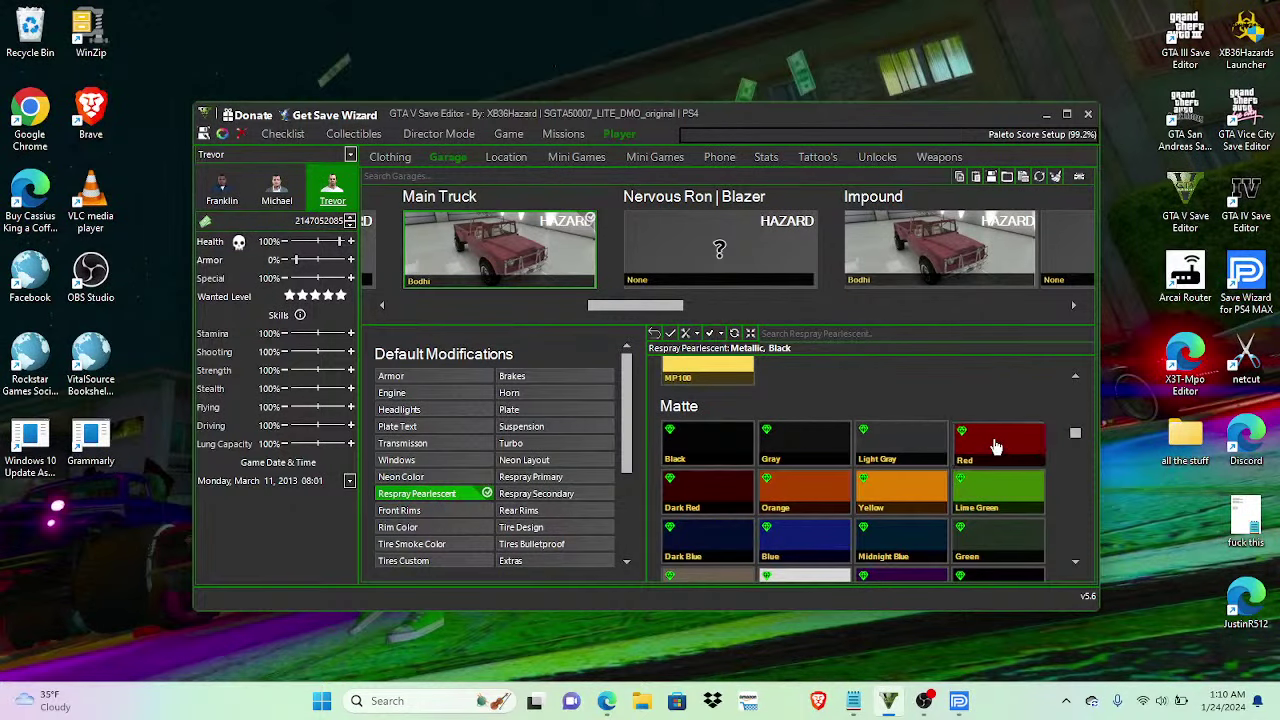
pyautogui.click(997, 445)
pyautogui.rightClick(973, 437)
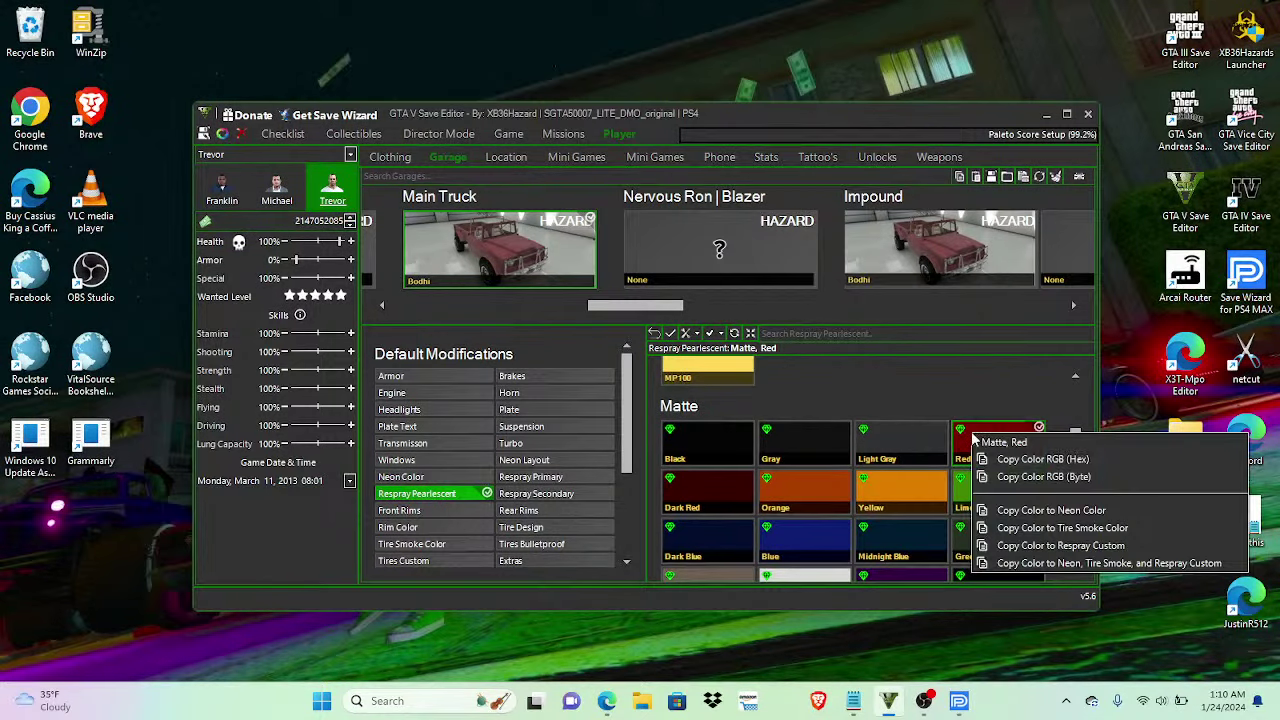
pyautogui.click(1040, 563)
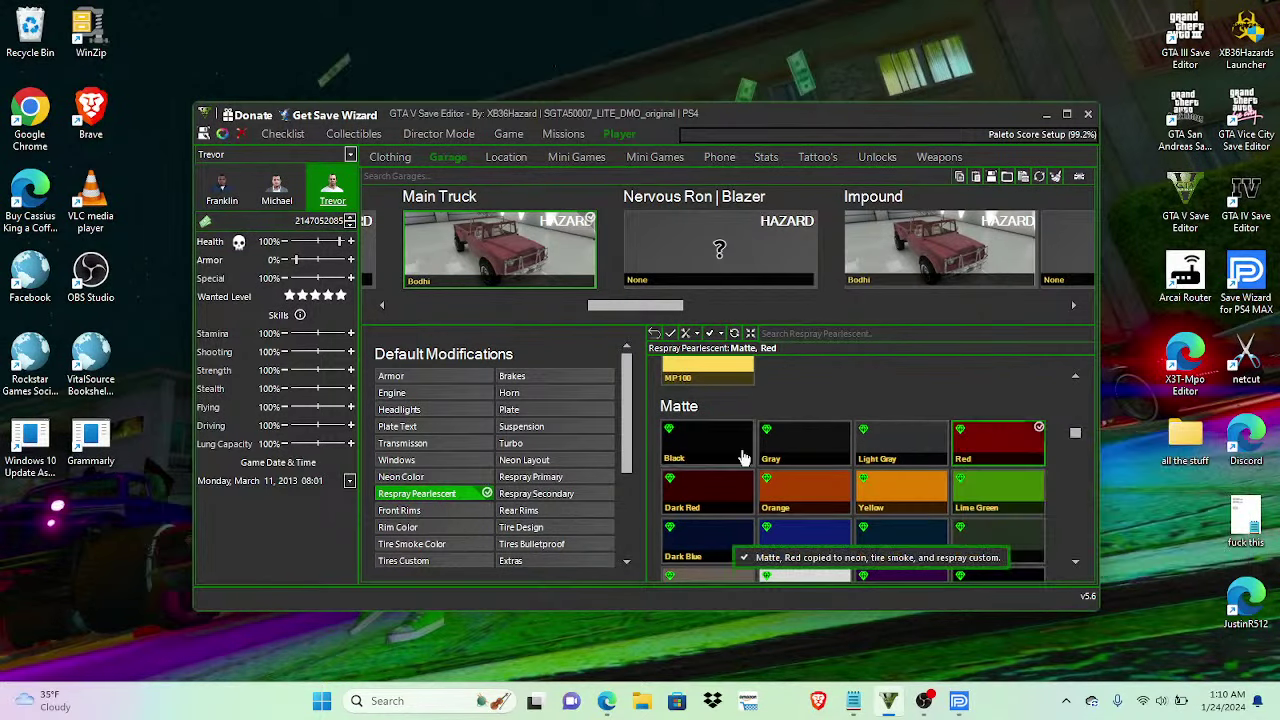
# Step: Apply Patriot Tire Smoke to the Main Truck Bodhi and recheck its tire smoke color options
pyautogui.click(450, 544)
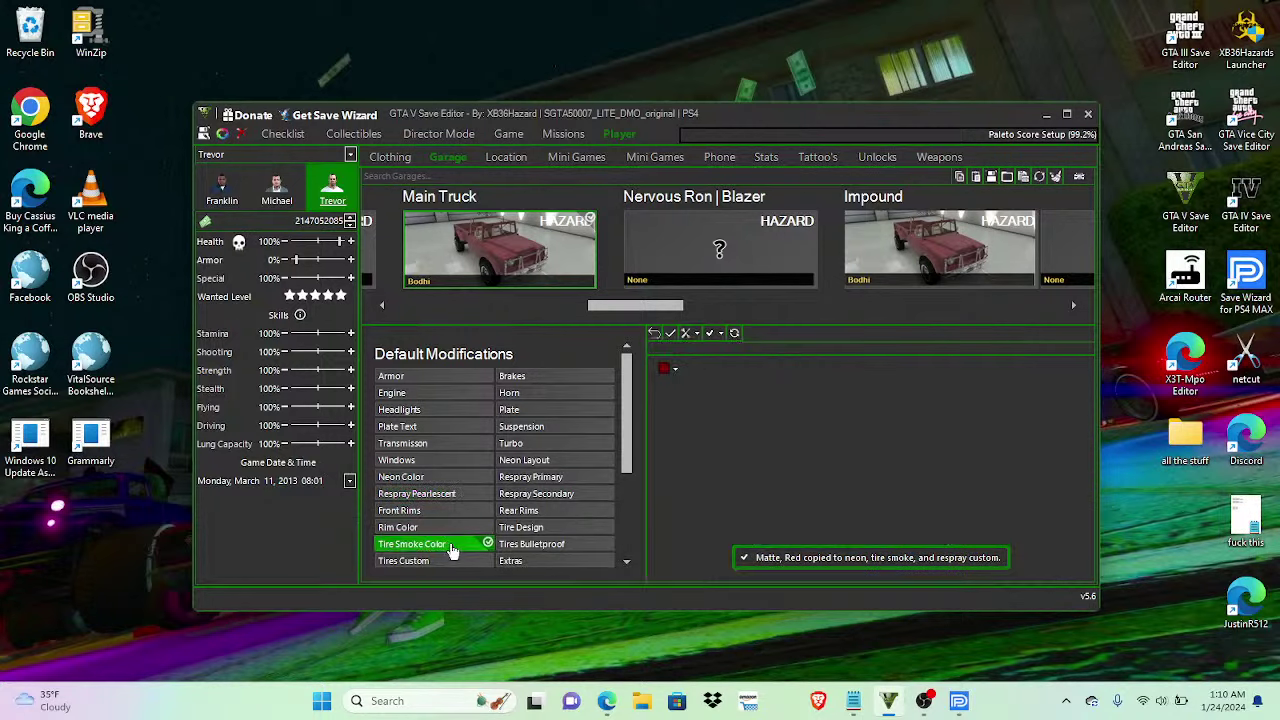
pyautogui.click(671, 371)
pyautogui.click(707, 638)
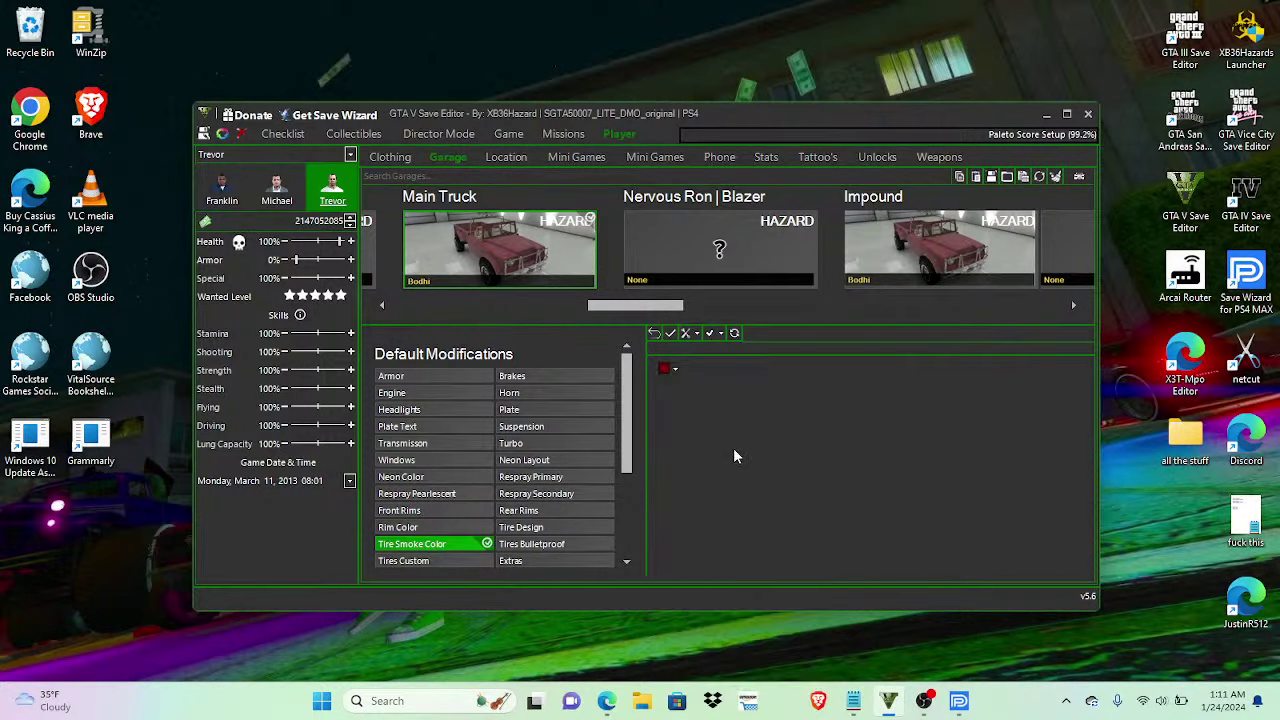
pyautogui.click(675, 370)
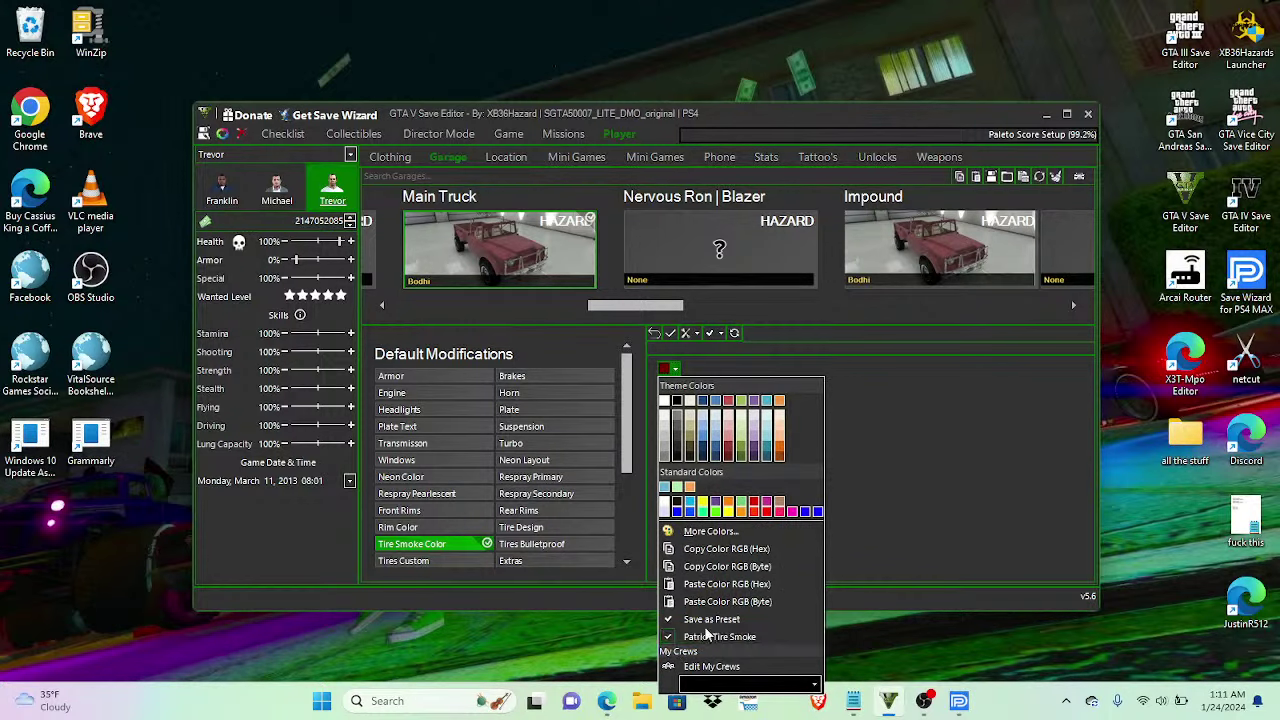
pyautogui.click(872, 496)
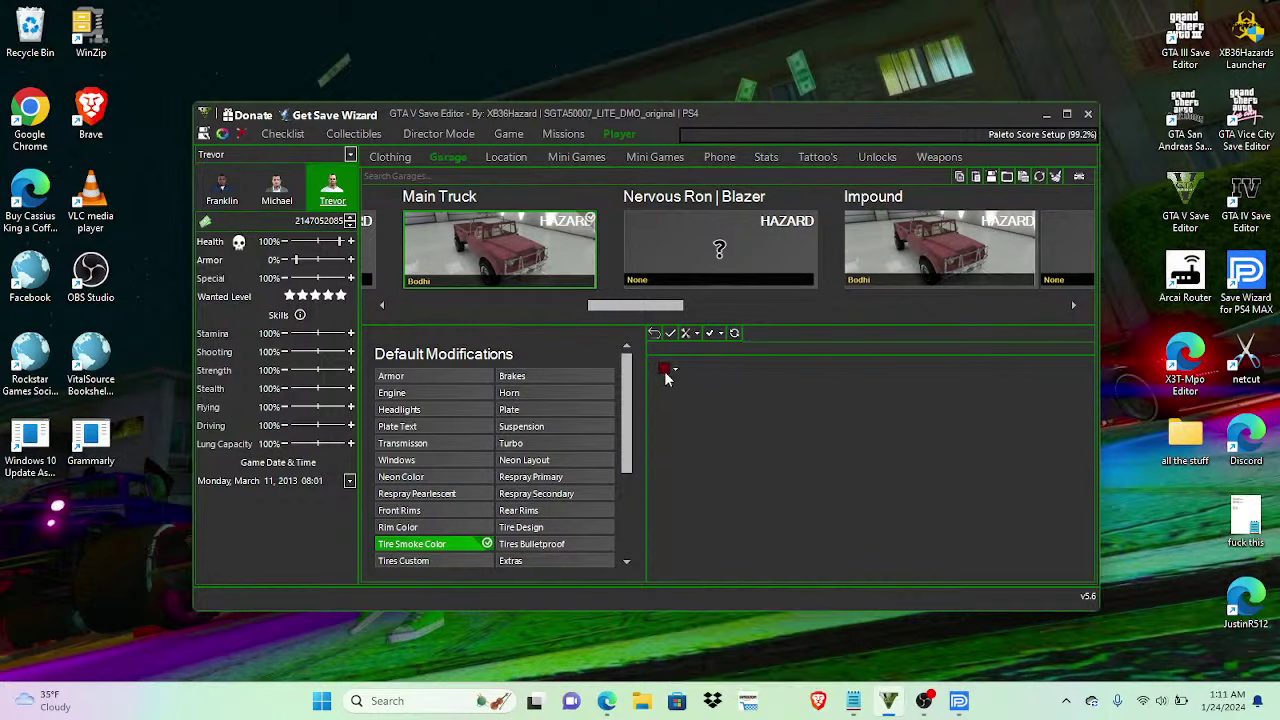
pyautogui.click(517, 546)
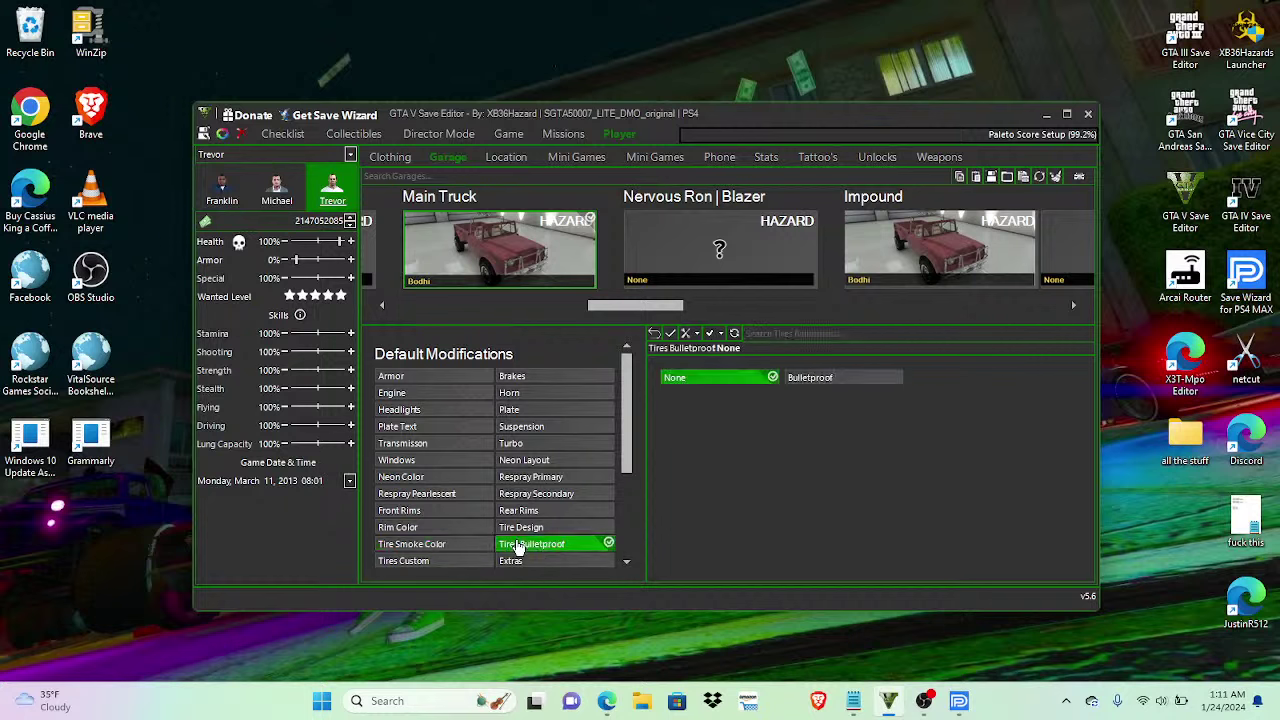
pyautogui.click(470, 545)
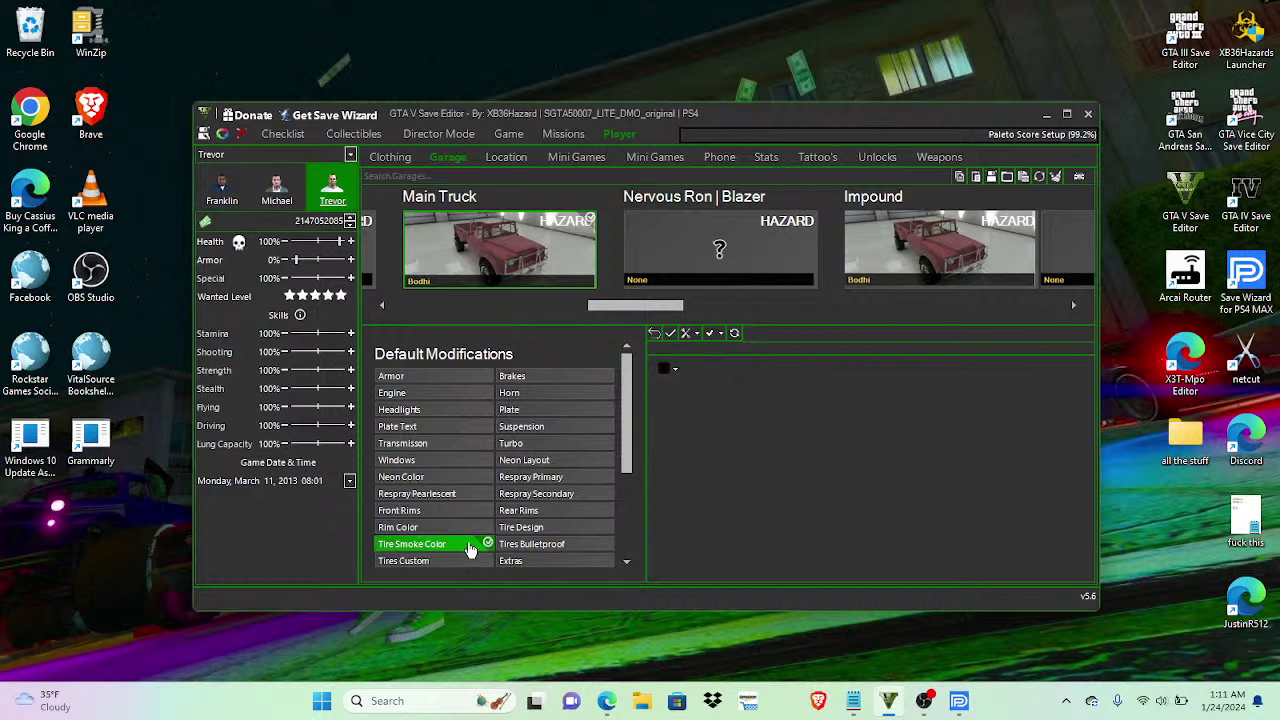
pyautogui.click(674, 369)
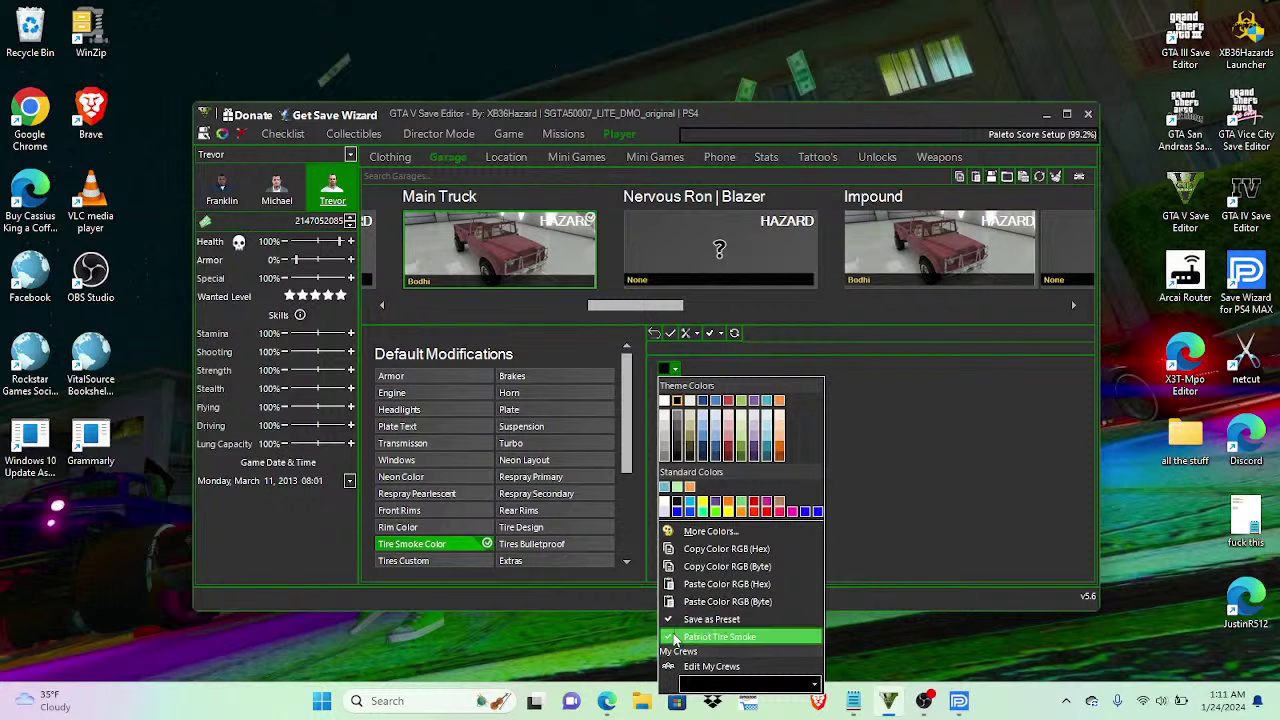
pyautogui.click(843, 515)
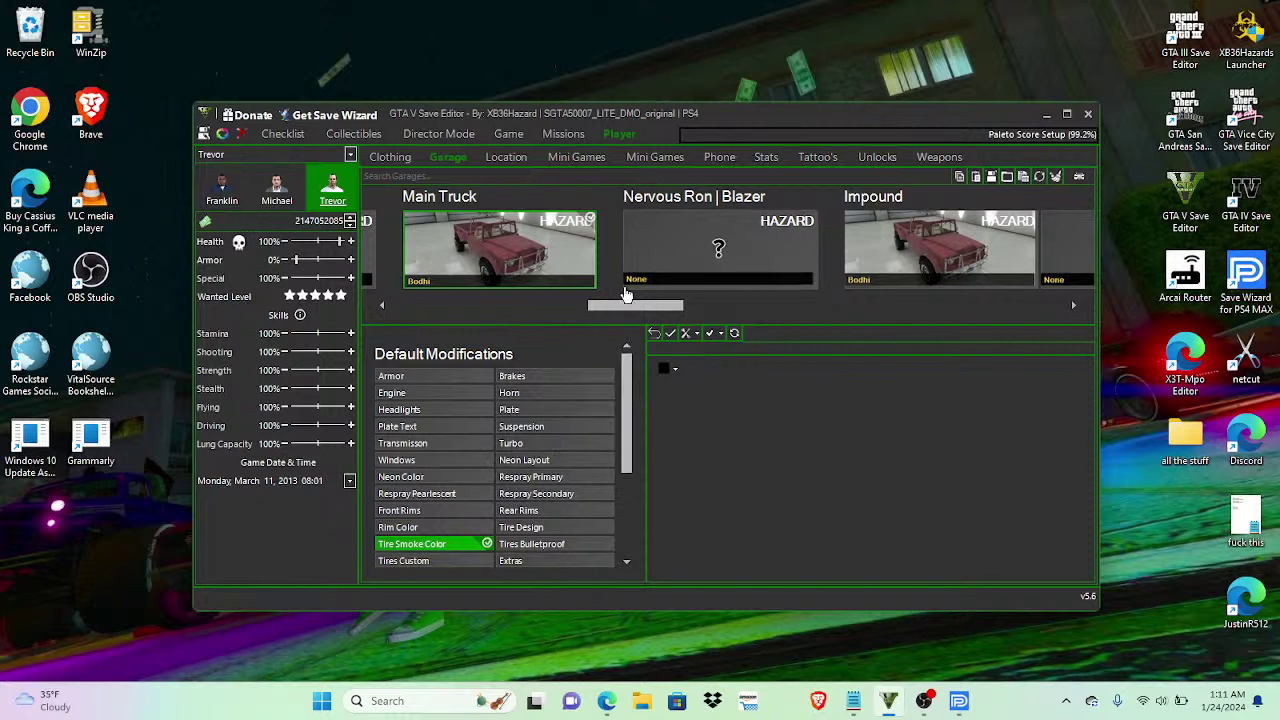
# Step: Find the None entry and replace the Bodhi in Trevor's Impound with it
pyautogui.moveTo(618, 310); pyautogui.dragTo(640, 310)
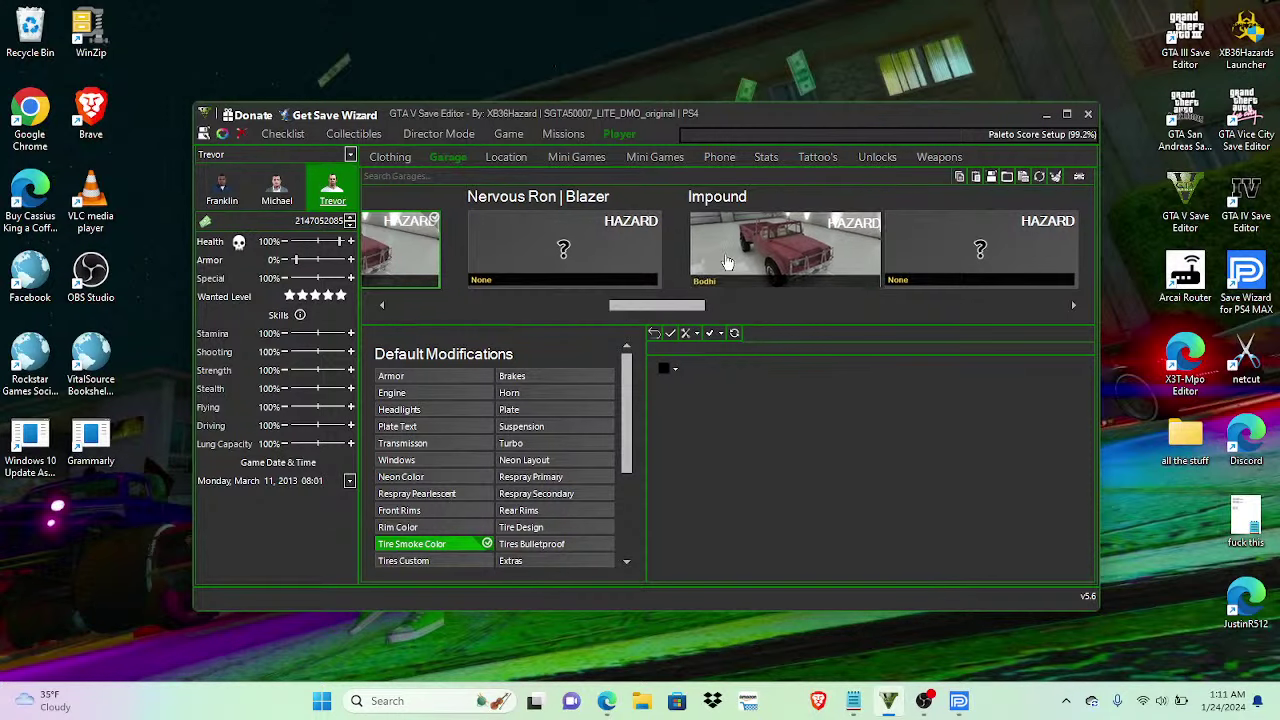
pyautogui.click(776, 268)
pyautogui.click(791, 333)
pyautogui.write('non')
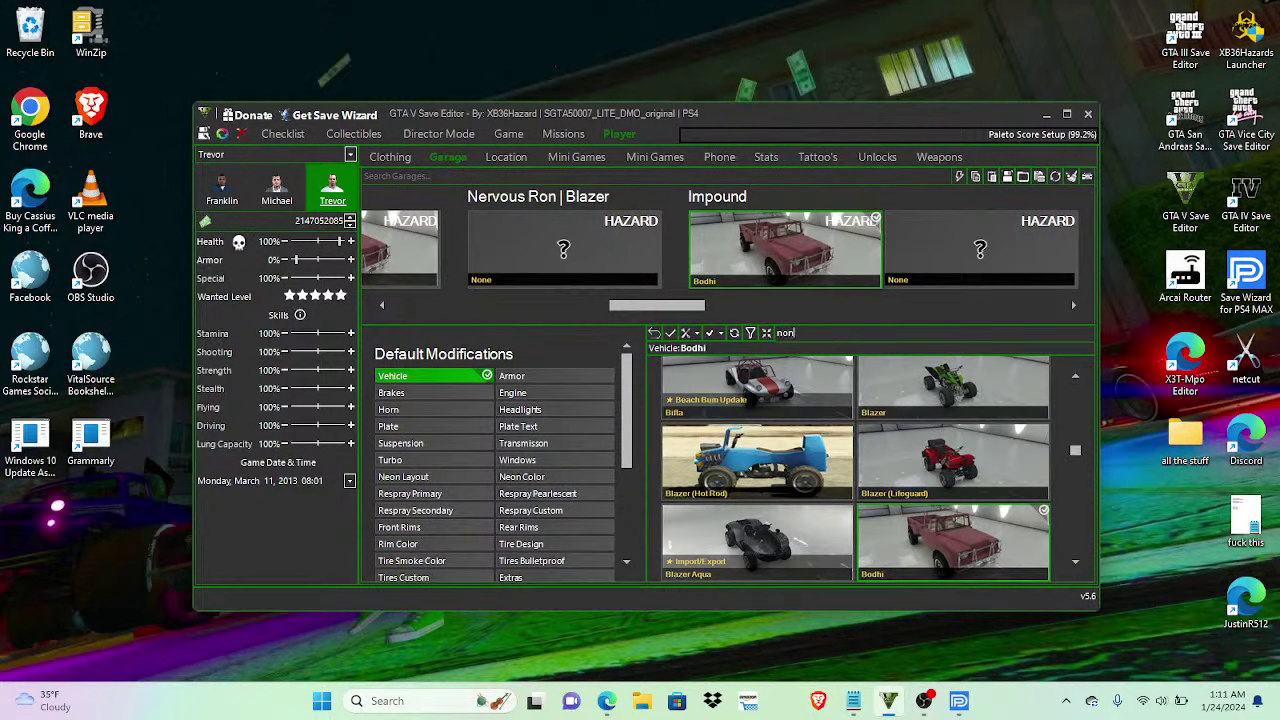
pyautogui.write('e')
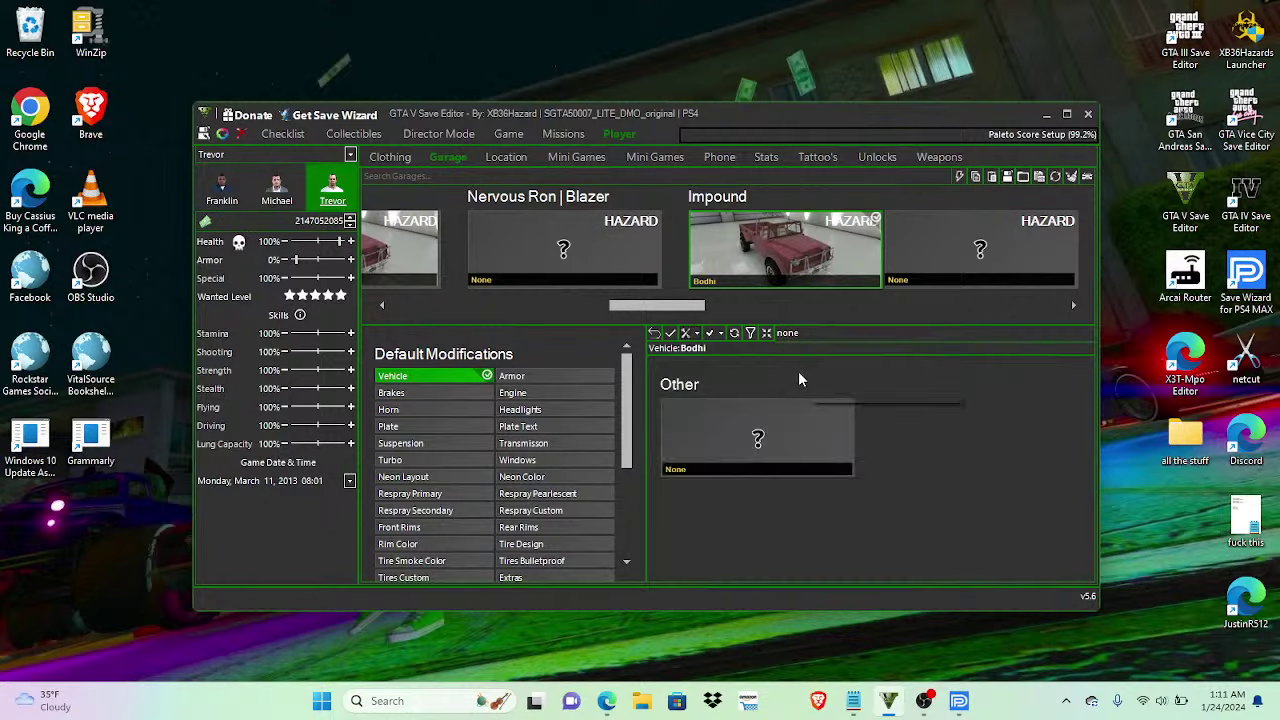
pyautogui.click(760, 445)
# Step: Set the Dune Buggy (Space Docker) slot in Trevor's House garage to None and reset all its modifications
pyautogui.moveTo(686, 307); pyautogui.dragTo(742, 298)
pyautogui.click(745, 285)
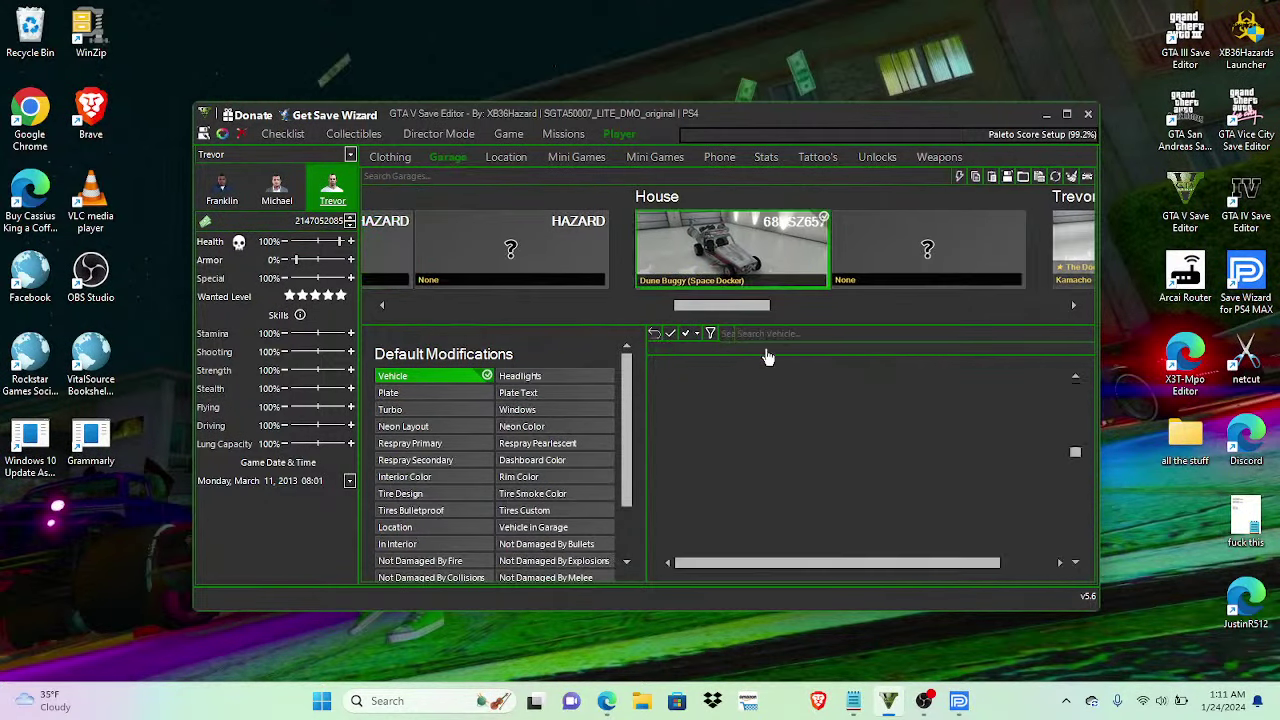
pyautogui.write('e')
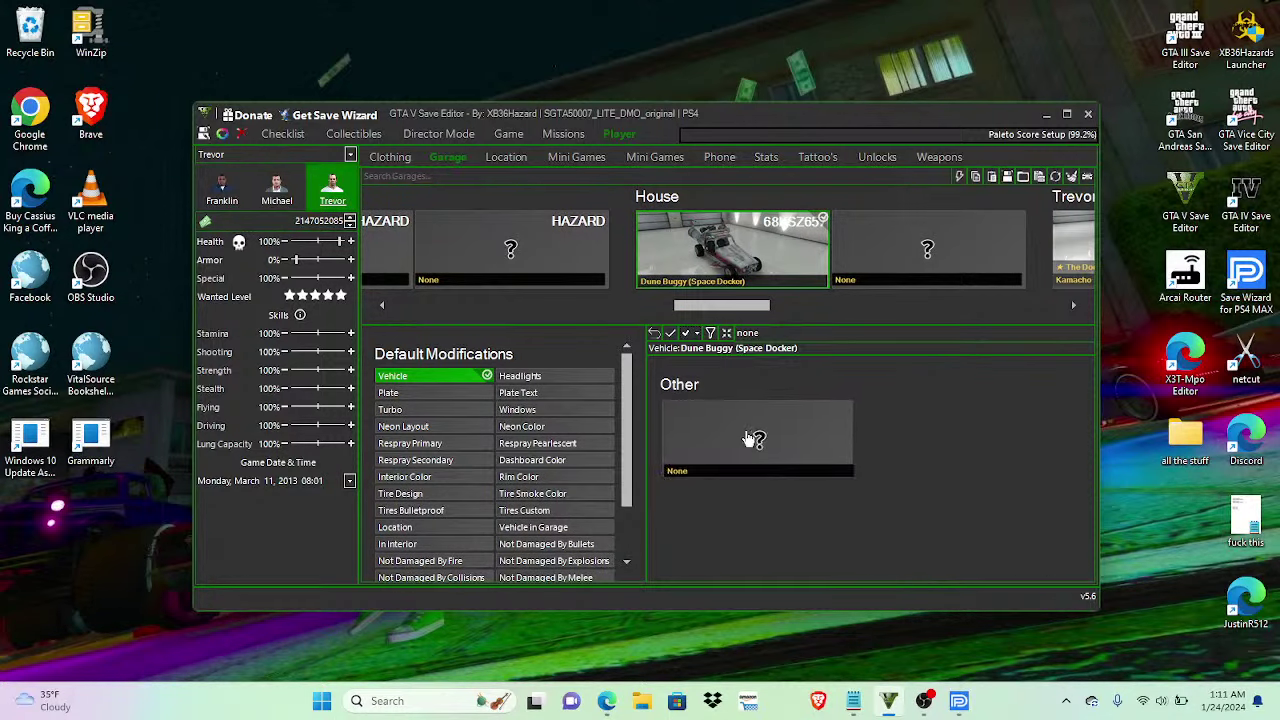
pyautogui.click(757, 440)
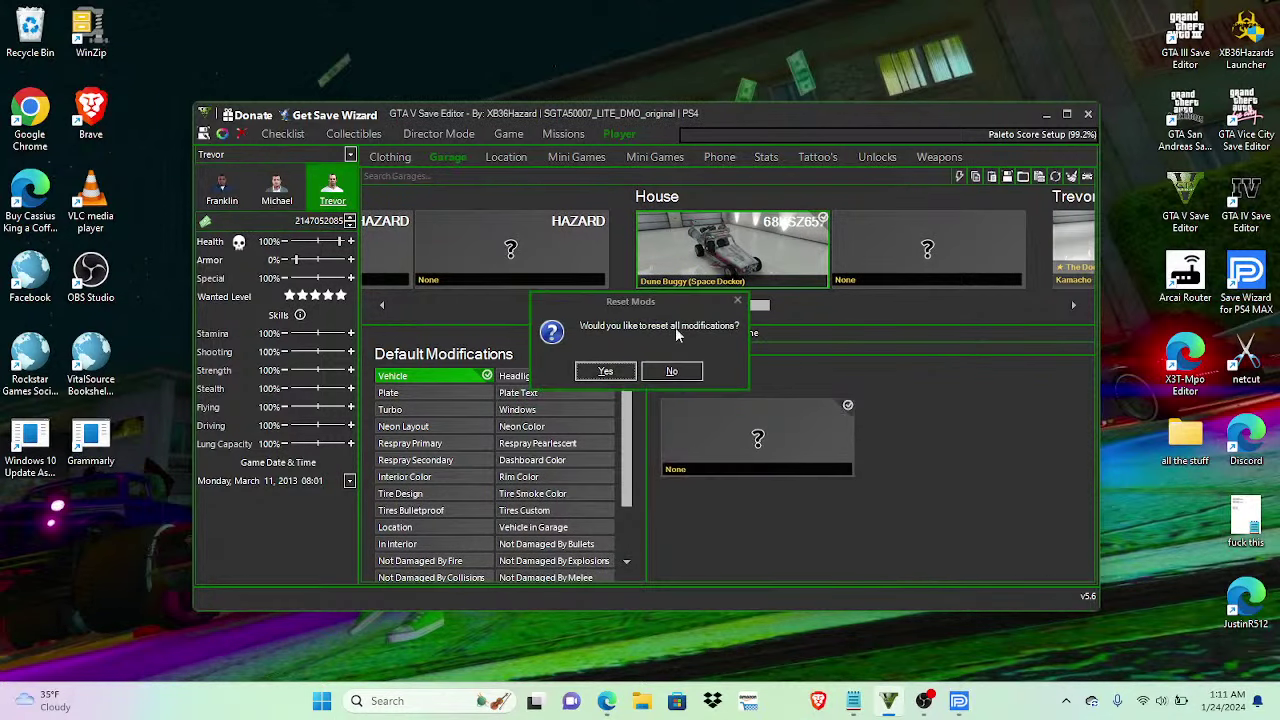
pyautogui.click(605, 371)
# Step: Clear the license plate text of the emptied first House slot
pyautogui.moveTo(687, 307); pyautogui.dragTo(699, 307)
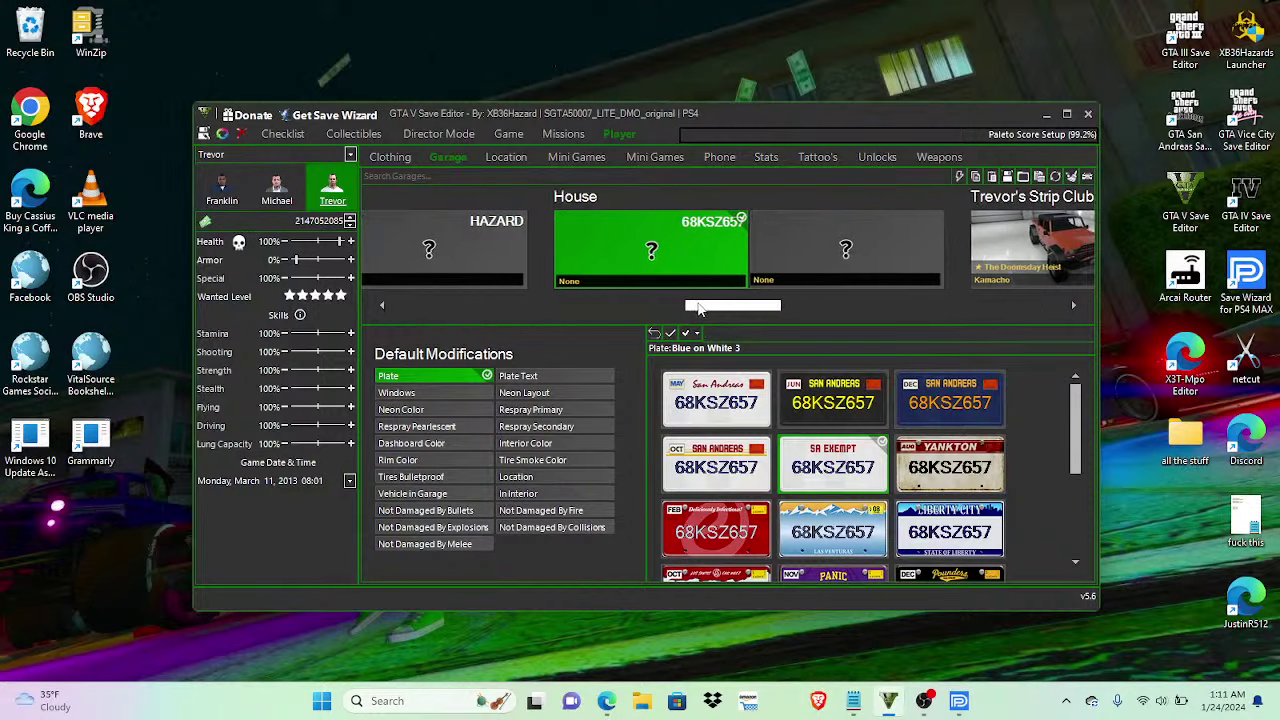
pyautogui.click(545, 375)
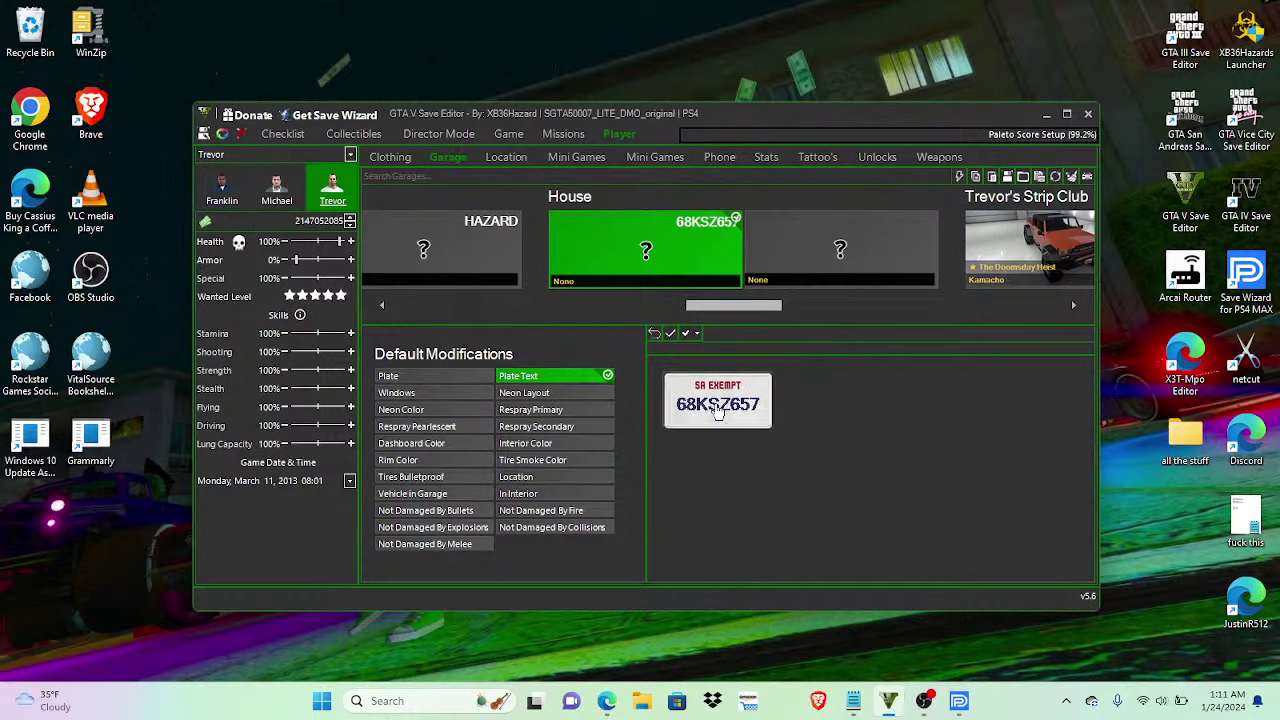
pyautogui.click(718, 410)
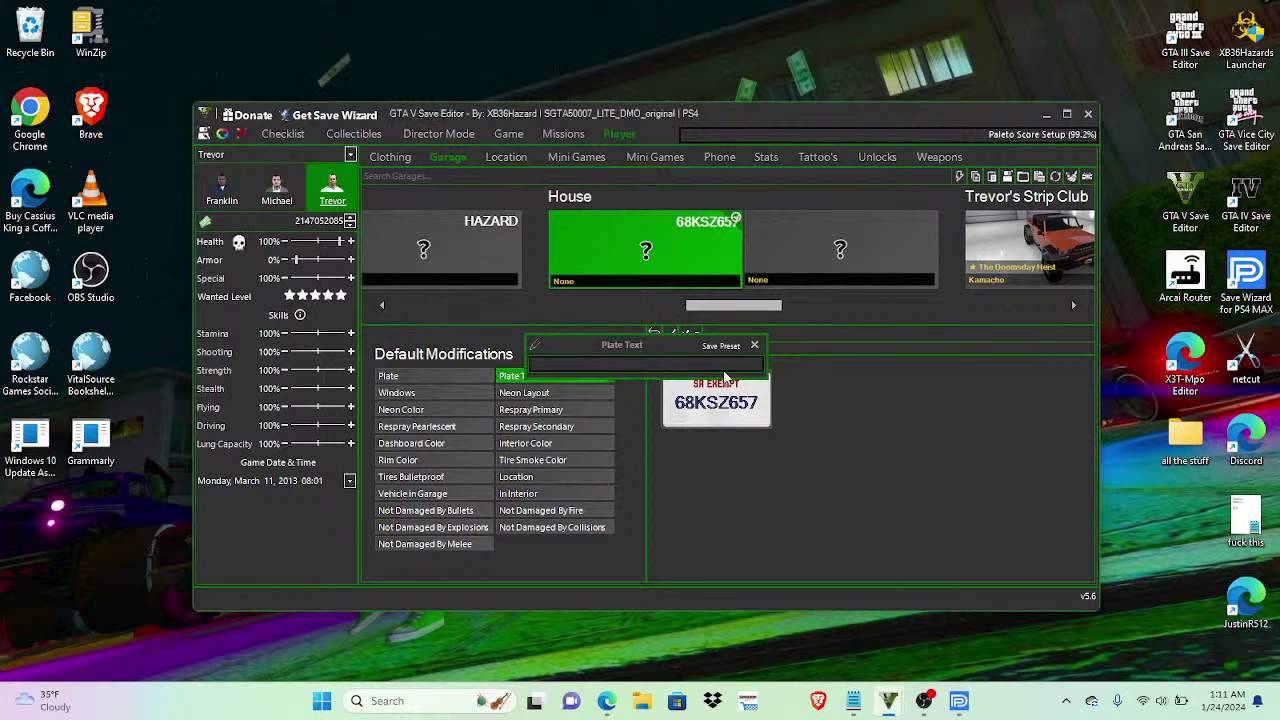
pyautogui.click(754, 346)
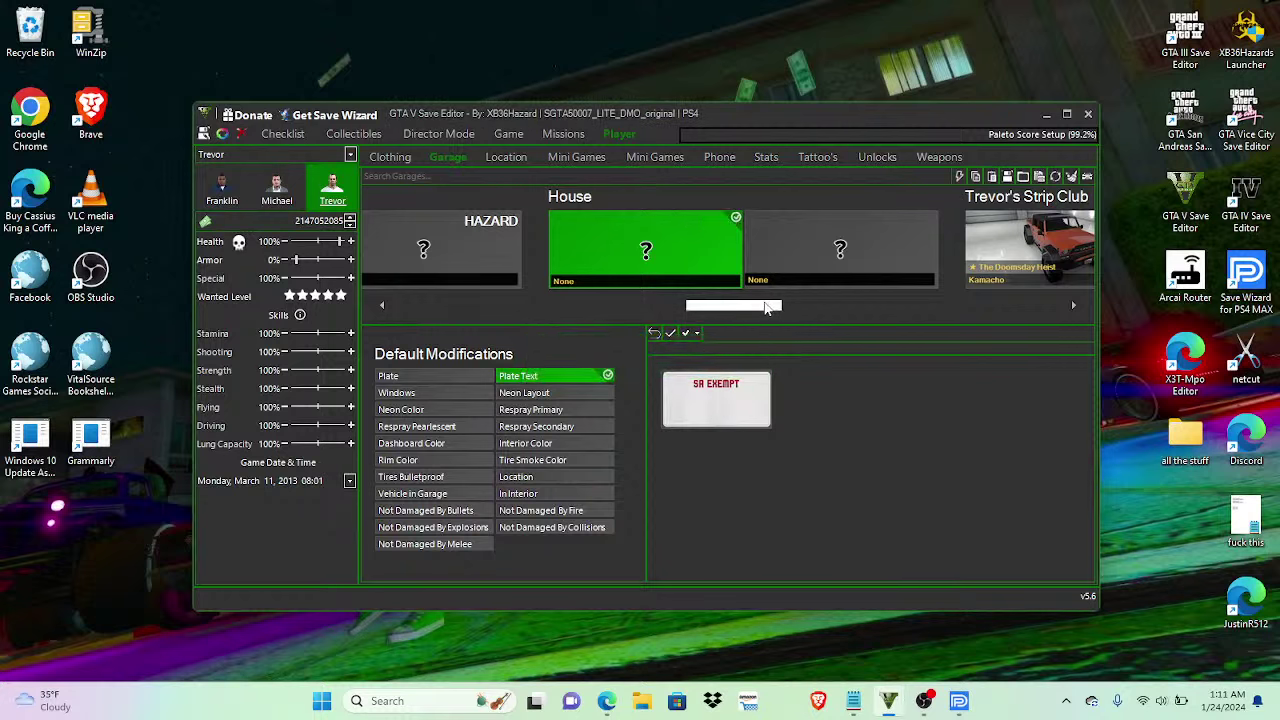
# Step: Set the Premier slot in Trevor's Strip Club garage to None and reset all its modifications
pyautogui.moveTo(768, 307); pyautogui.dragTo(840, 308)
pyautogui.click(752, 250)
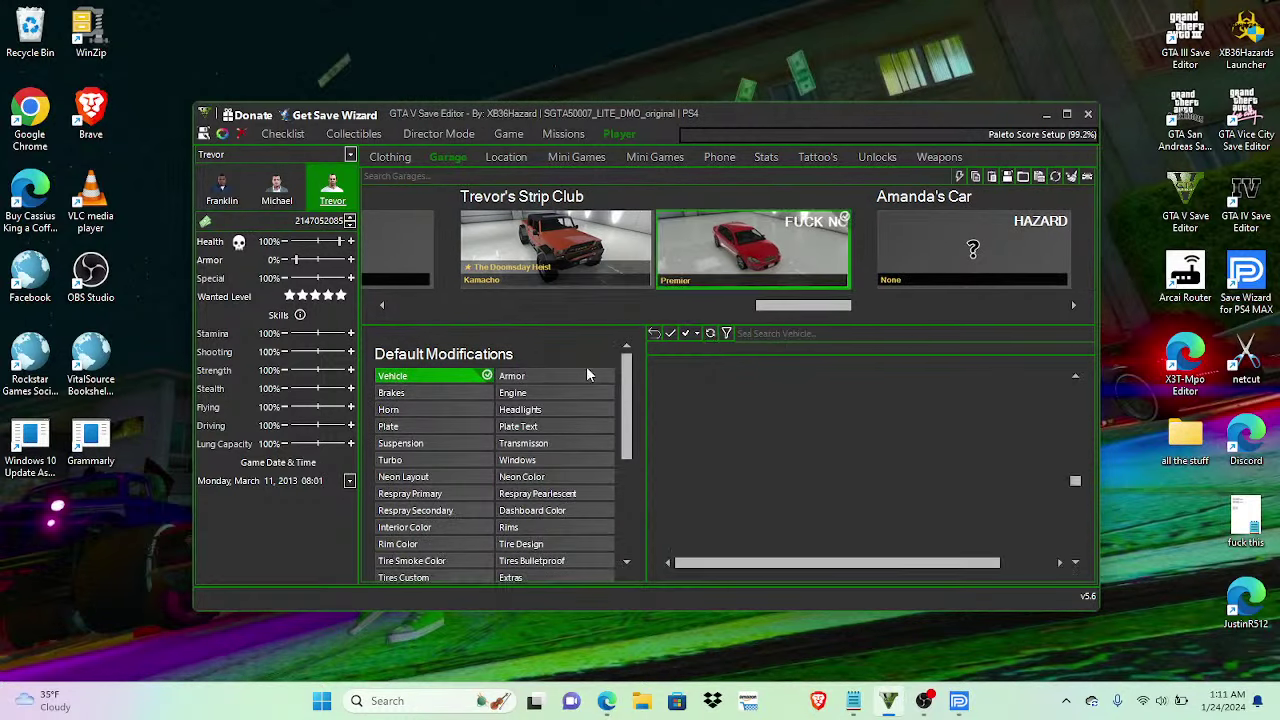
pyautogui.click(781, 335)
pyautogui.write('non')
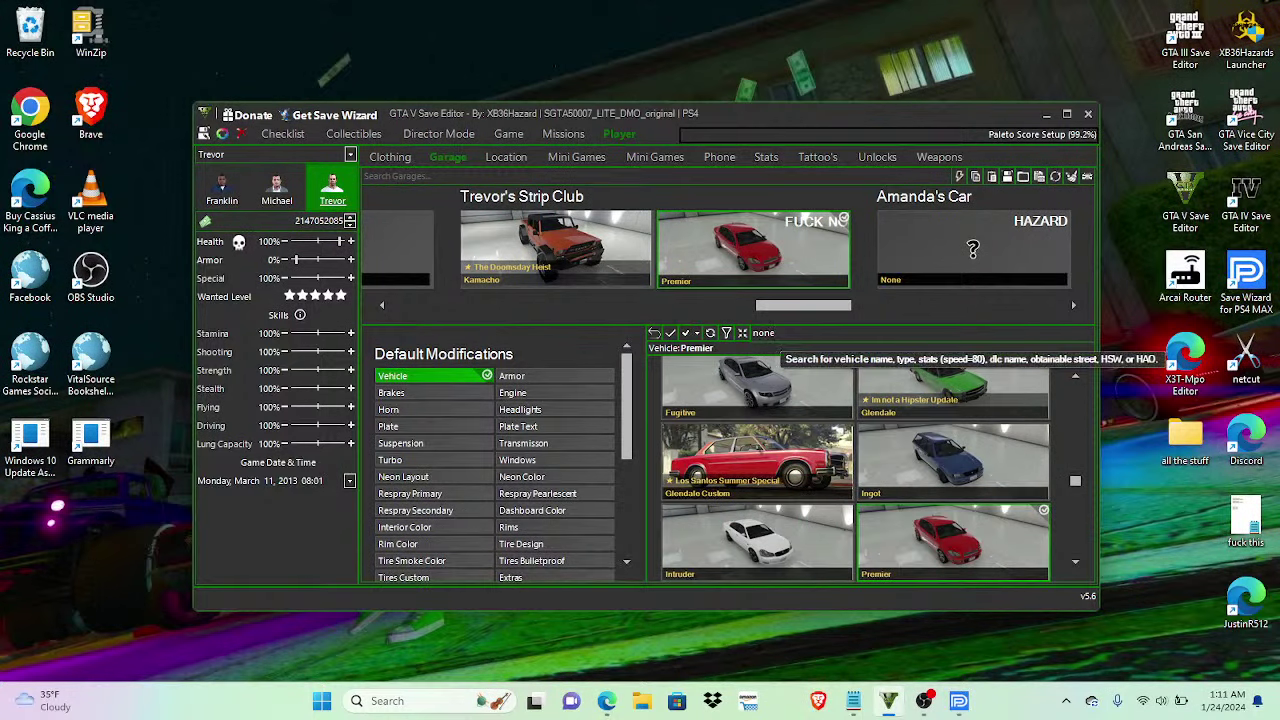
pyautogui.write('e')
pyautogui.click(752, 432)
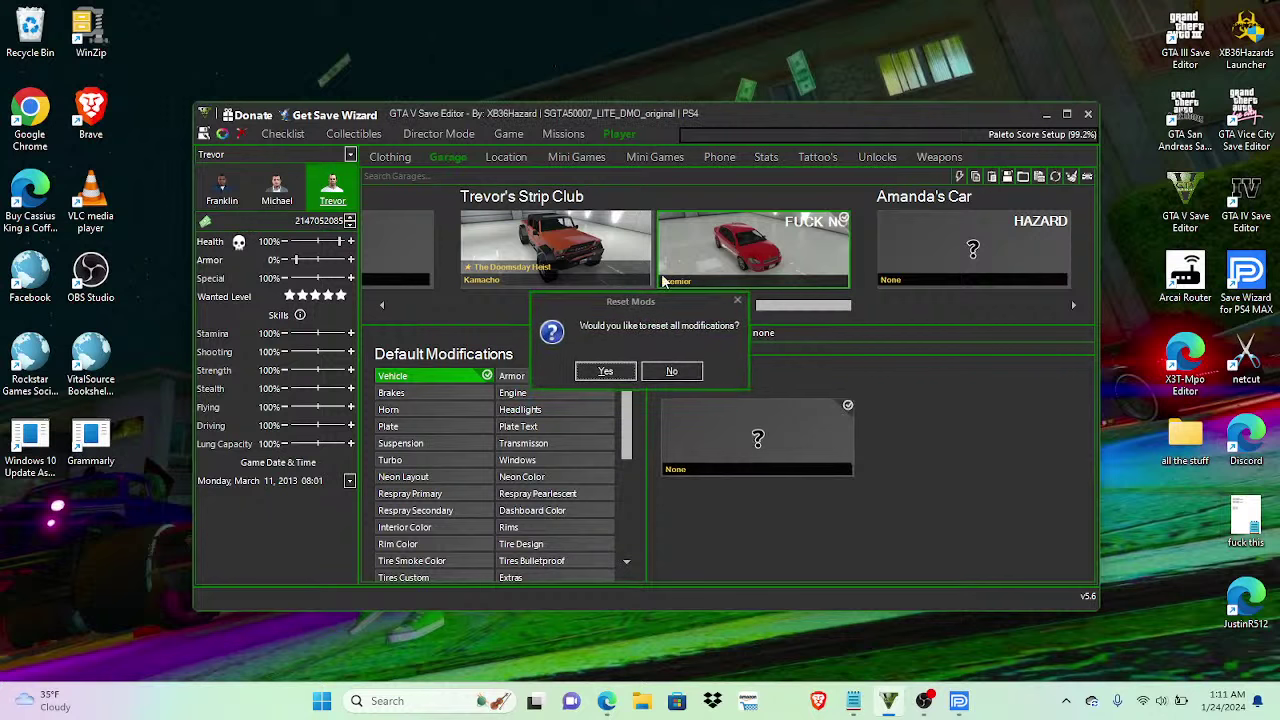
pyautogui.click(606, 372)
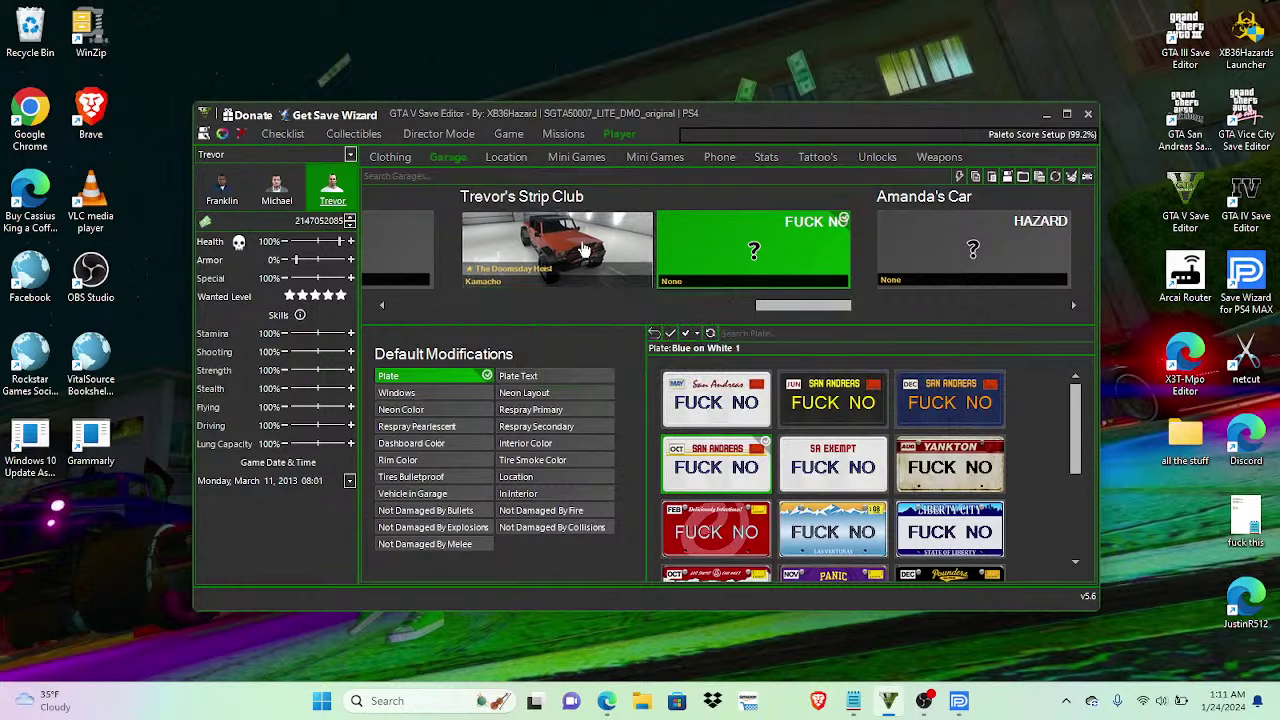
# Step: Set the Kamacho slot in Trevor's Strip Club garage to None and reset all its modifications
pyautogui.click(765, 333)
pyautogui.write('non')
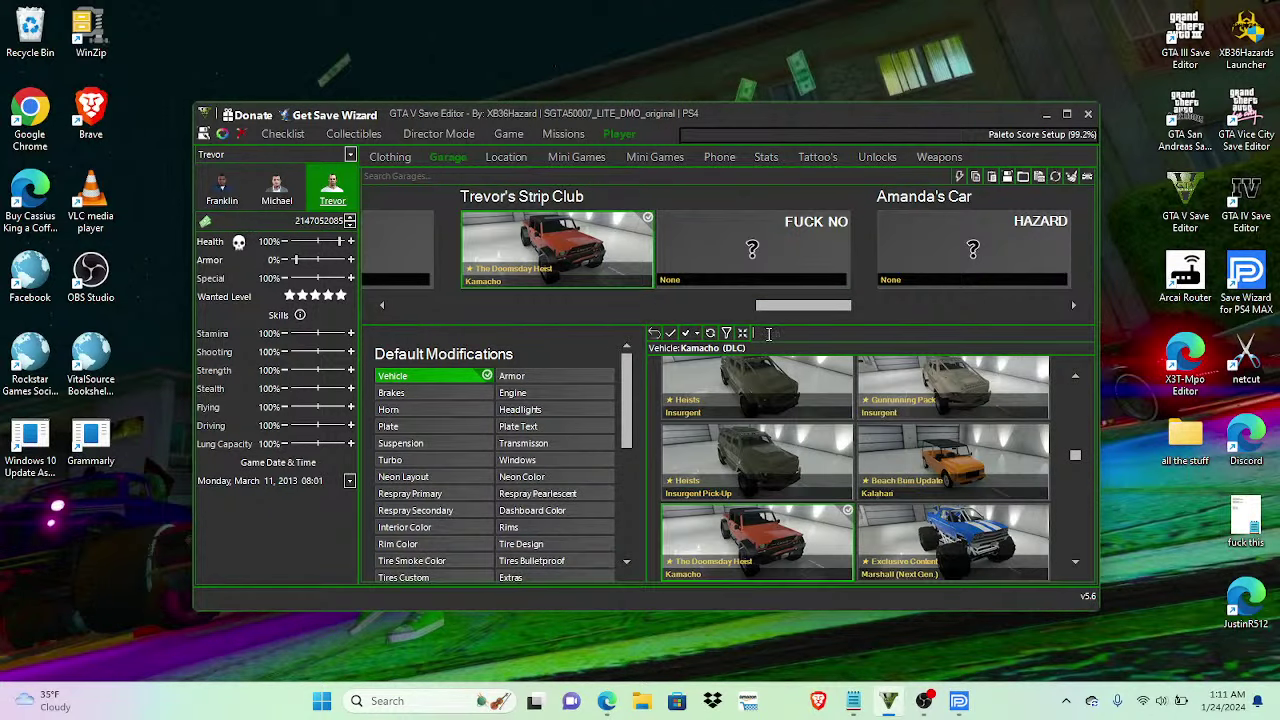
pyautogui.write('e')
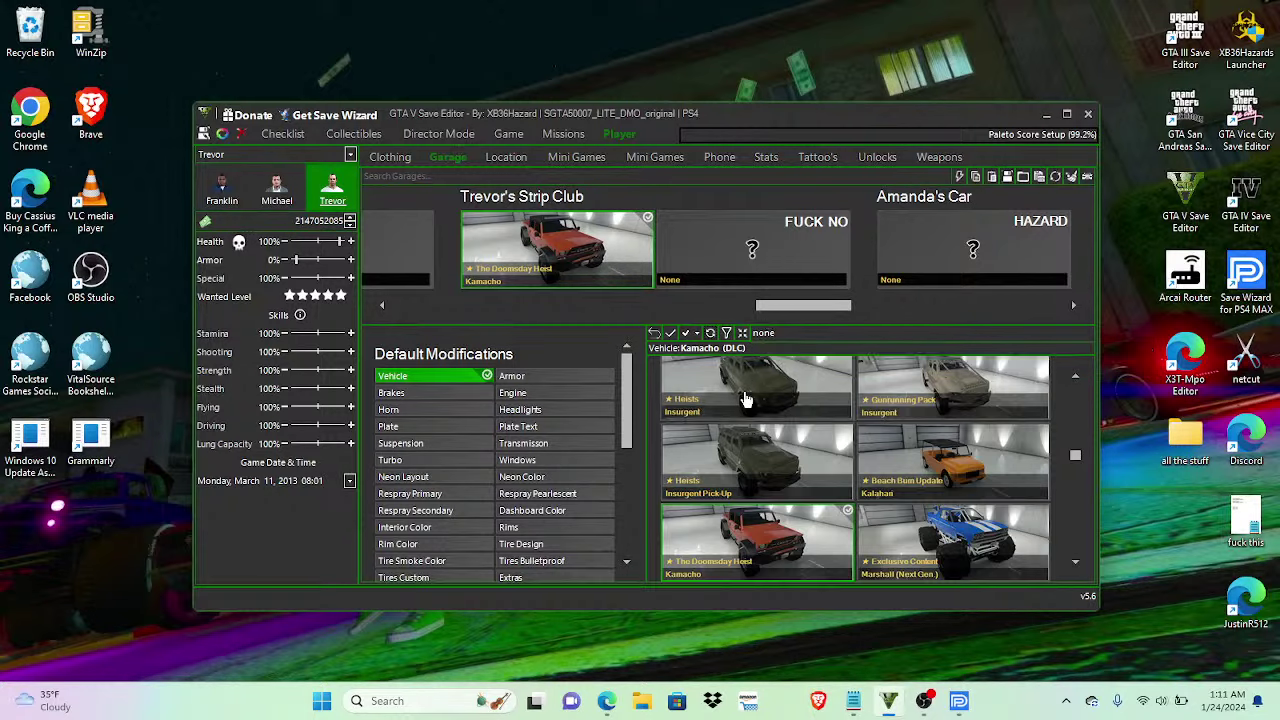
pyautogui.click(752, 438)
pyautogui.click(620, 372)
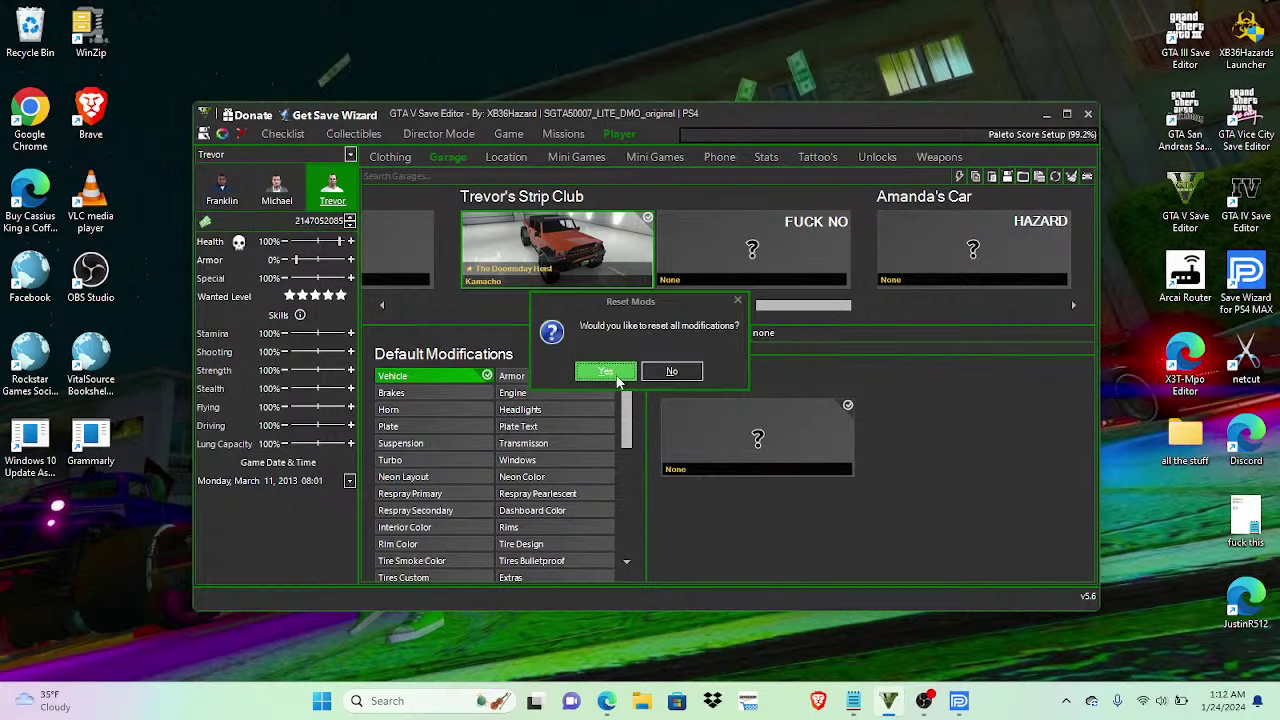
# Step: Finish resetting the modifications of the first Trevor's Strip Club slot and clear its license plate text
pyautogui.click(614, 380)
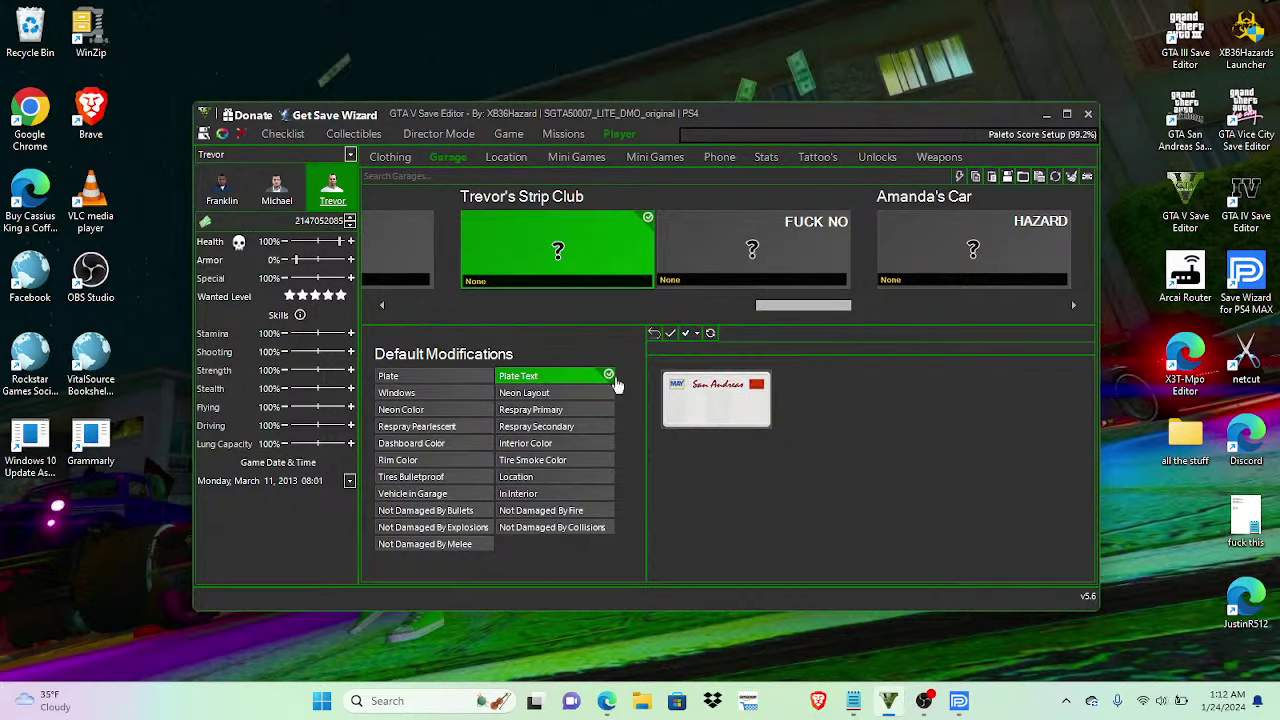
pyautogui.click(666, 392)
pyautogui.press('BackSpace')
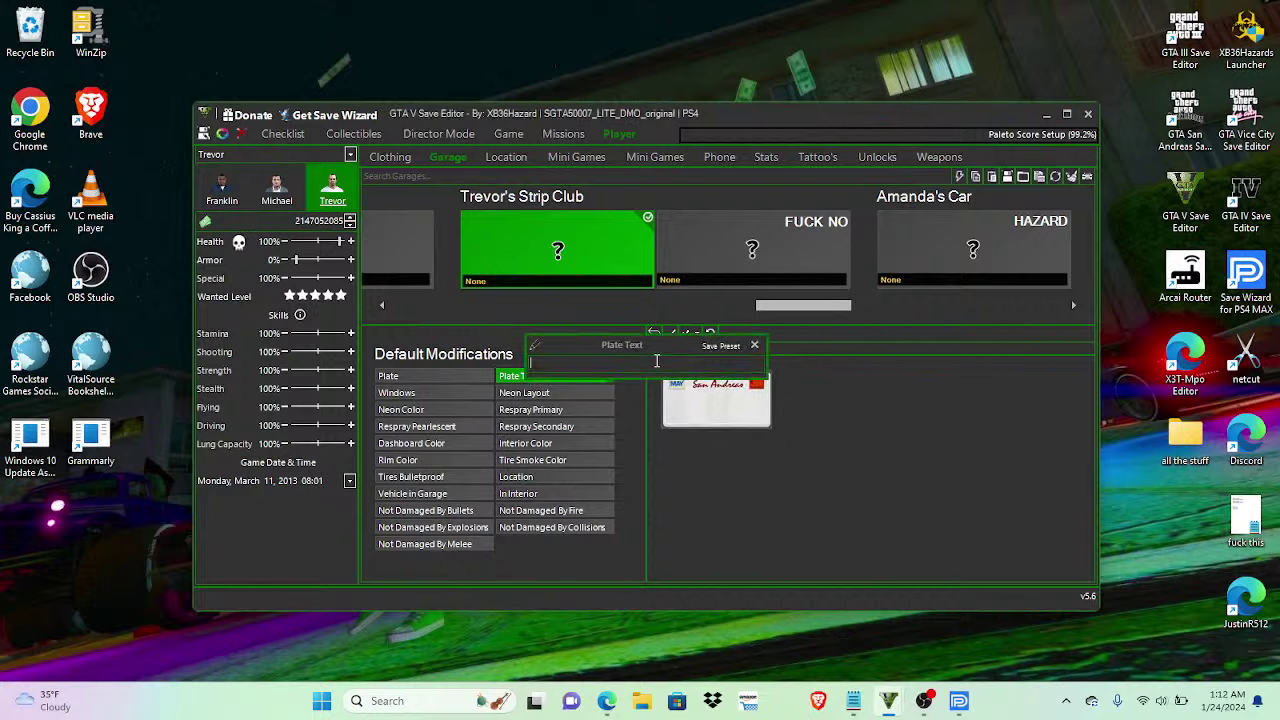
pyautogui.click(750, 346)
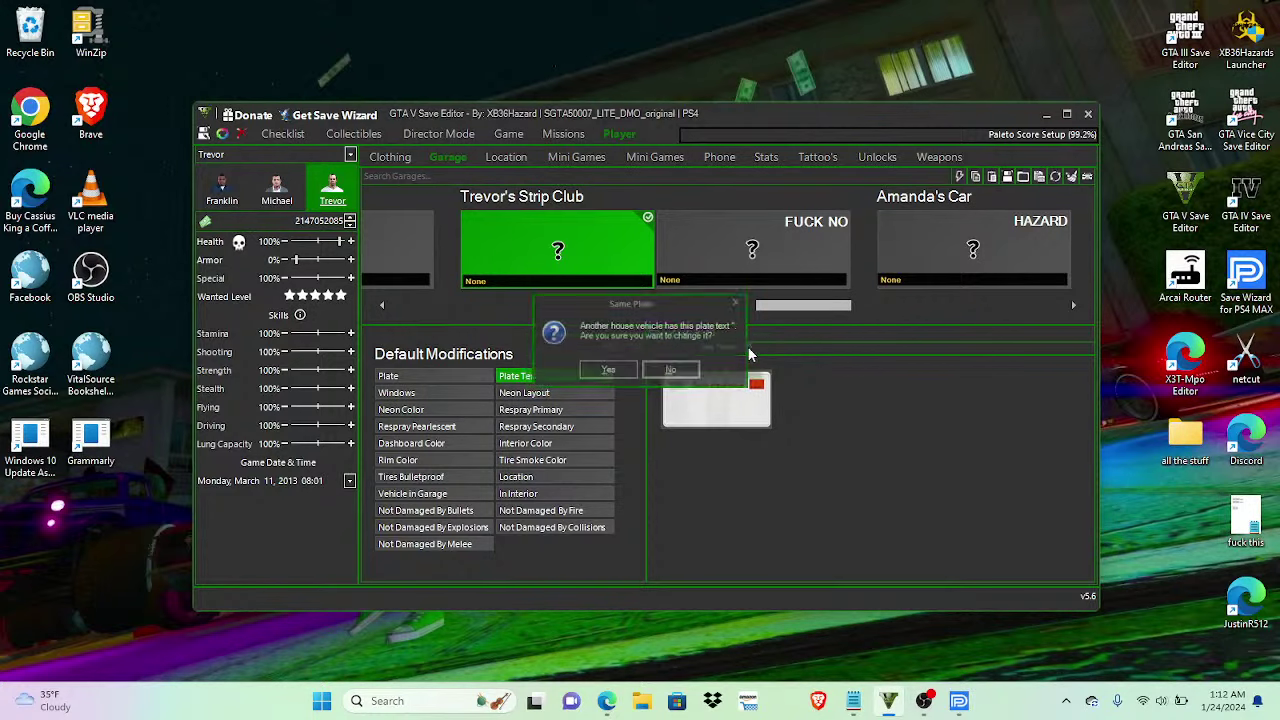
pyautogui.click(606, 371)
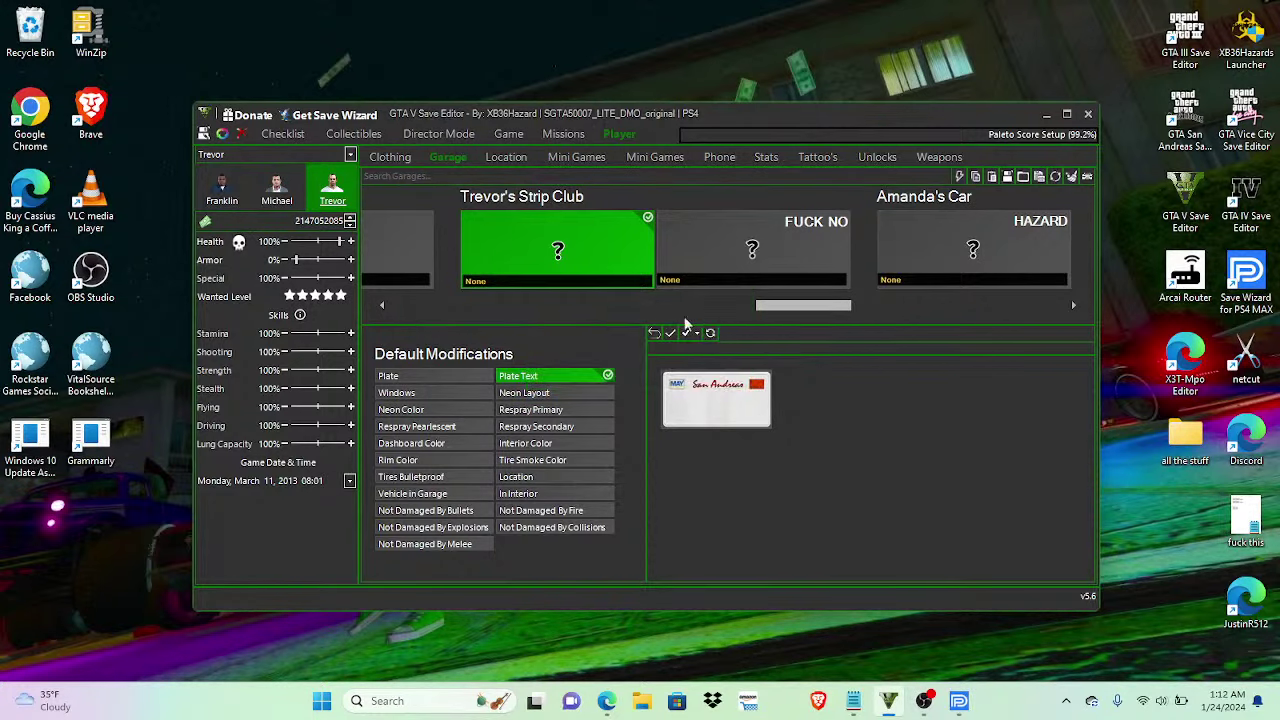
# Step: Clear the license plate text of the second slot in Trevor's Strip Club garage
pyautogui.click(705, 259)
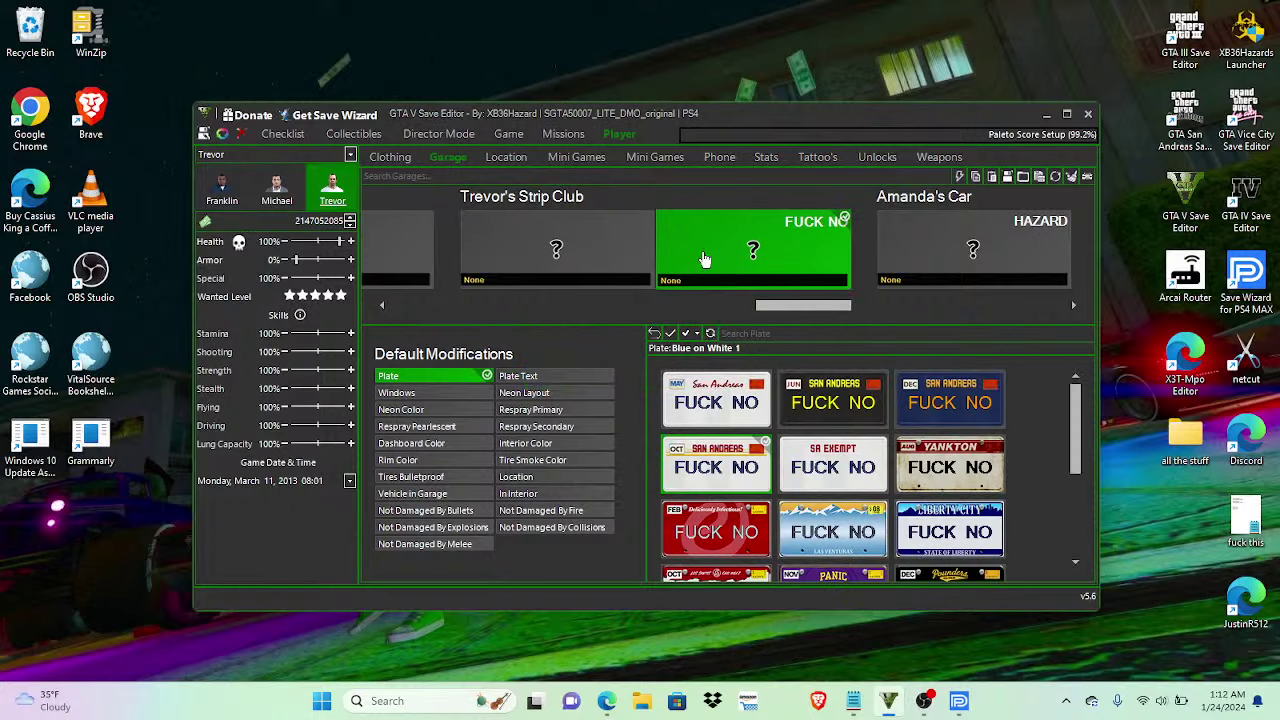
pyautogui.click(590, 377)
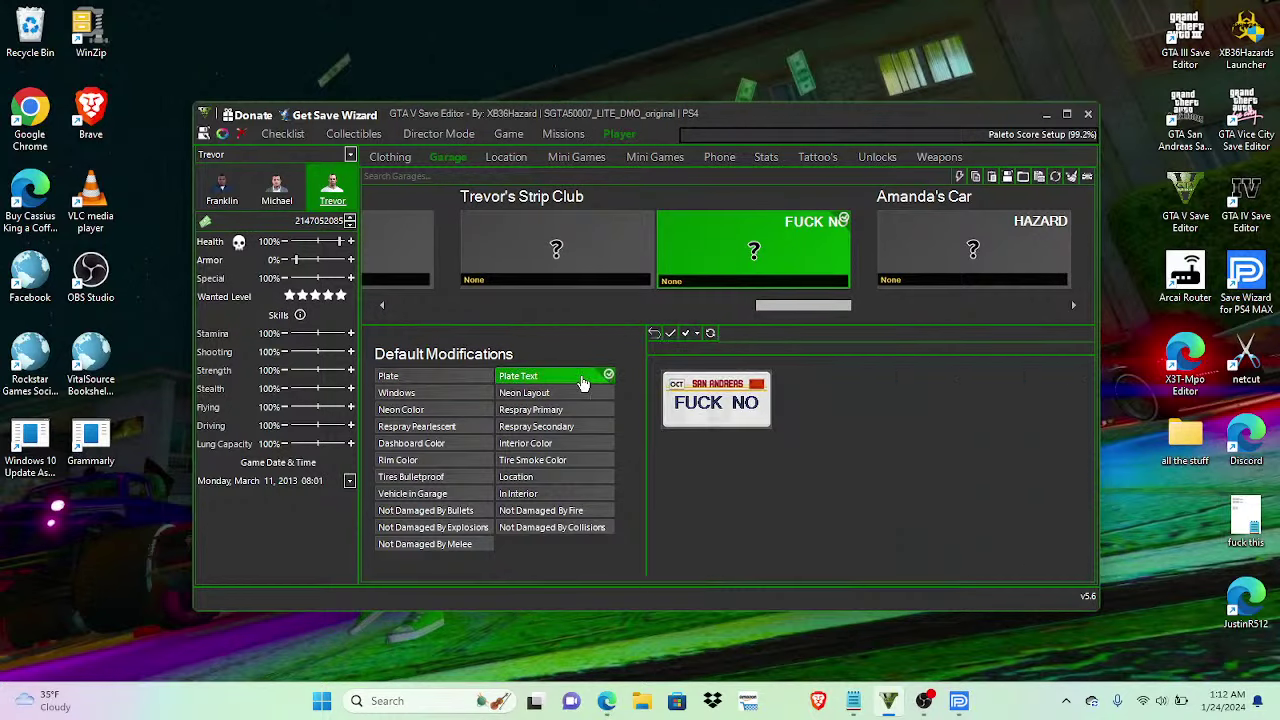
pyautogui.click(707, 390)
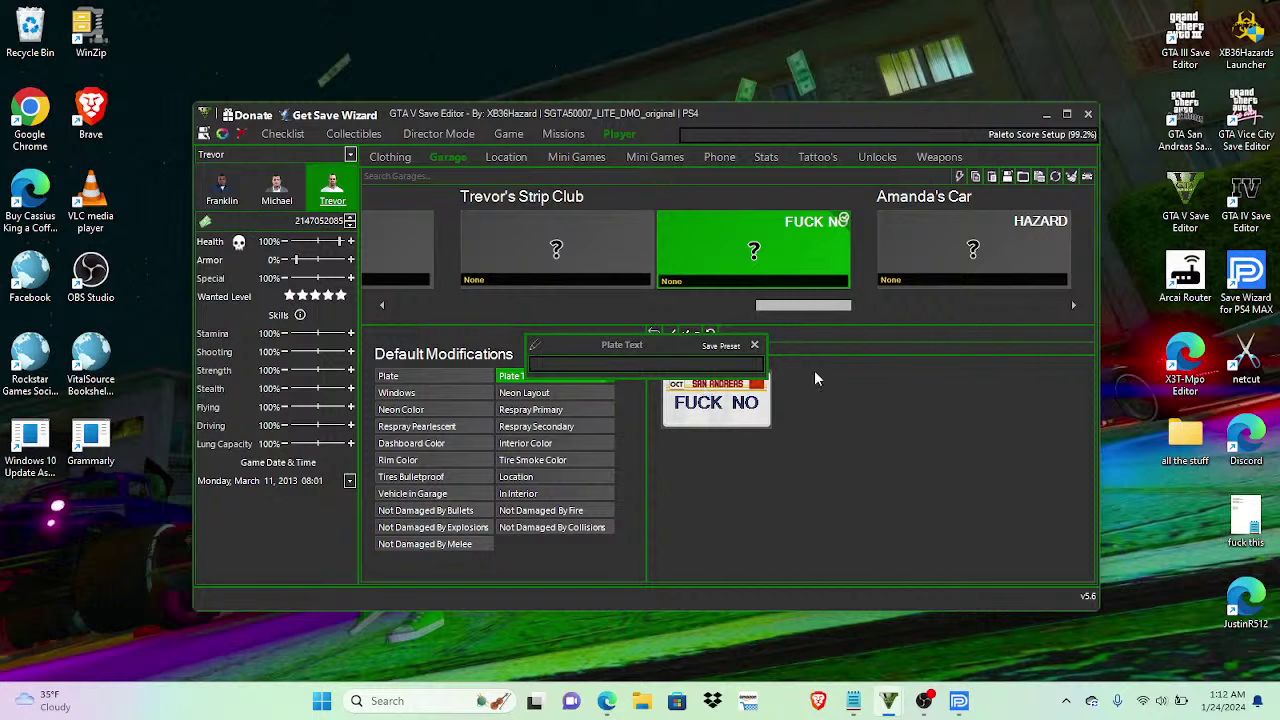
pyautogui.click(755, 346)
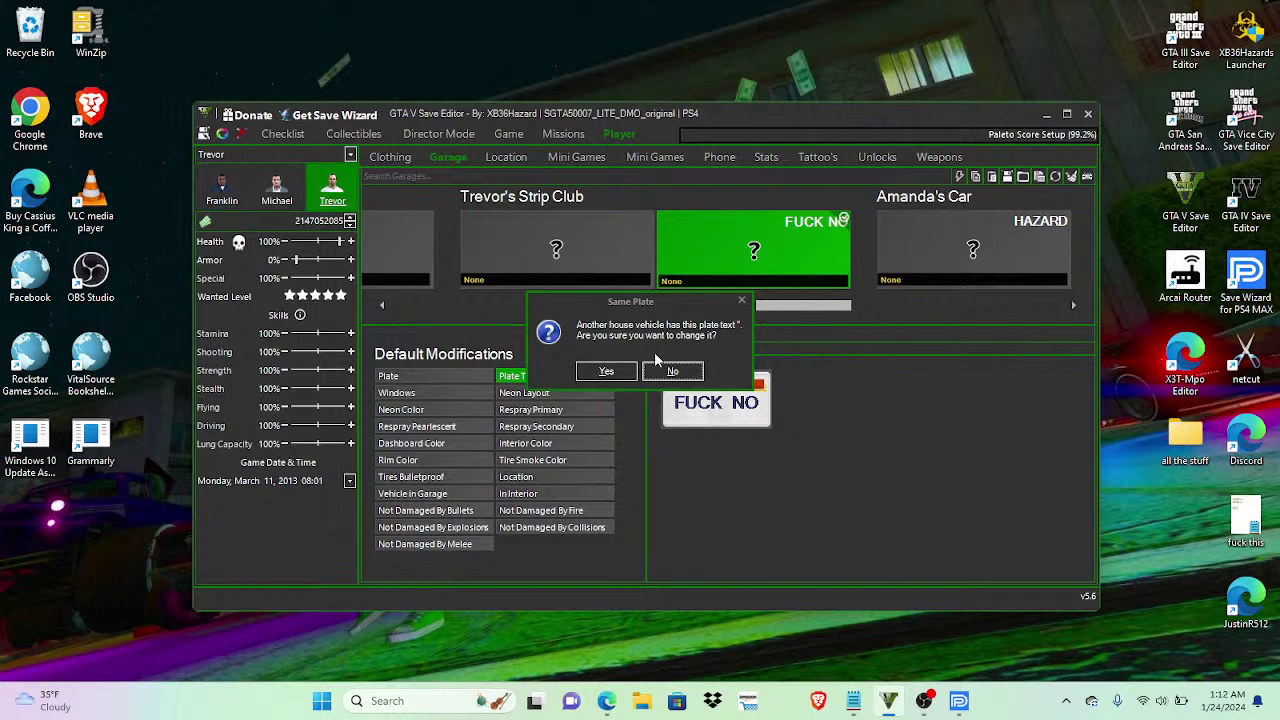
pyautogui.click(607, 372)
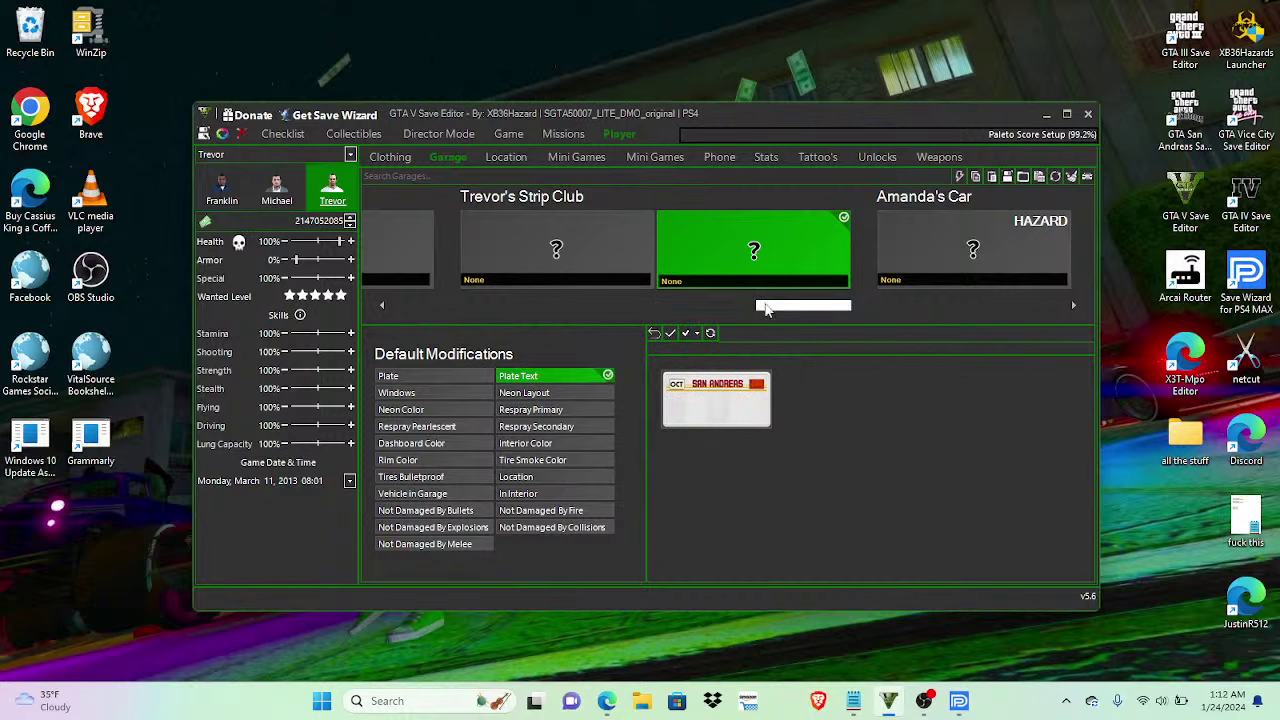
# Step: Reset all modifications of the emptied second slot in Trevor's Strip Club garage
pyautogui.moveTo(765, 310); pyautogui.dragTo(757, 309)
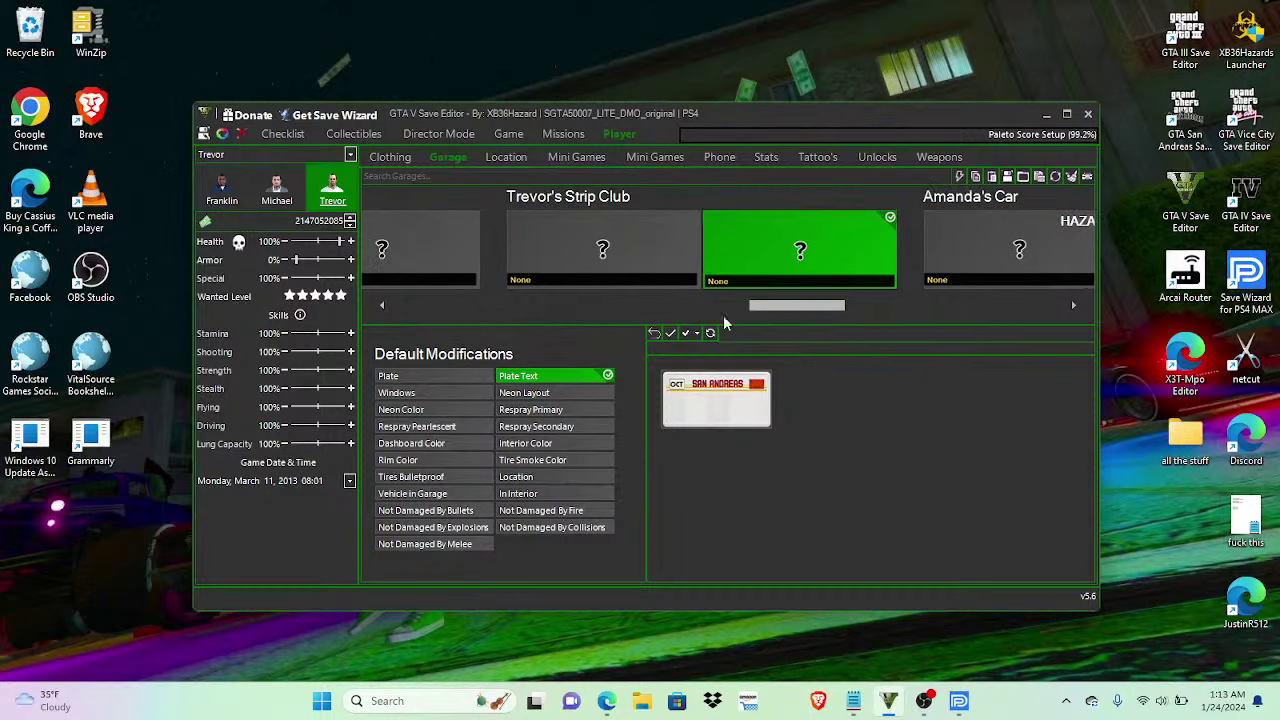
pyautogui.click(655, 337)
pyautogui.click(608, 372)
pyautogui.moveTo(783, 310); pyautogui.dragTo(764, 310)
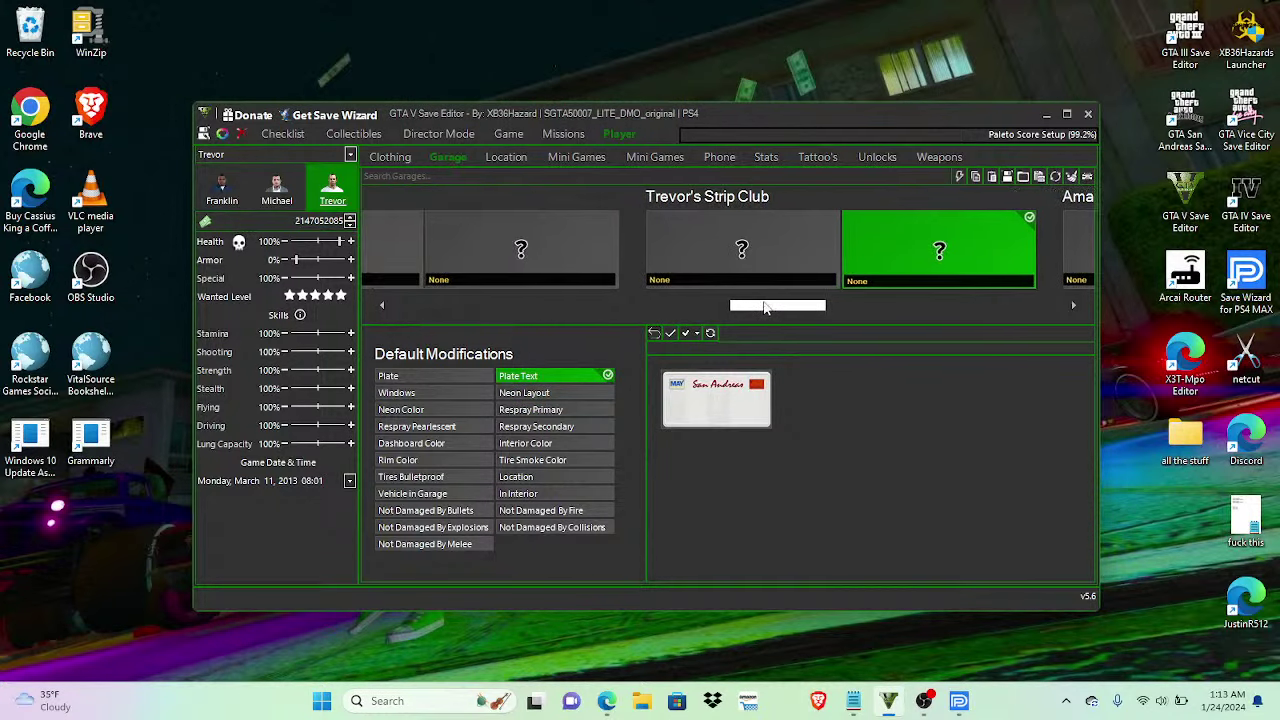
# Step: Check the emptied slots in Trevor's Strip Club garage and the first Impound slot
pyautogui.click(741, 258)
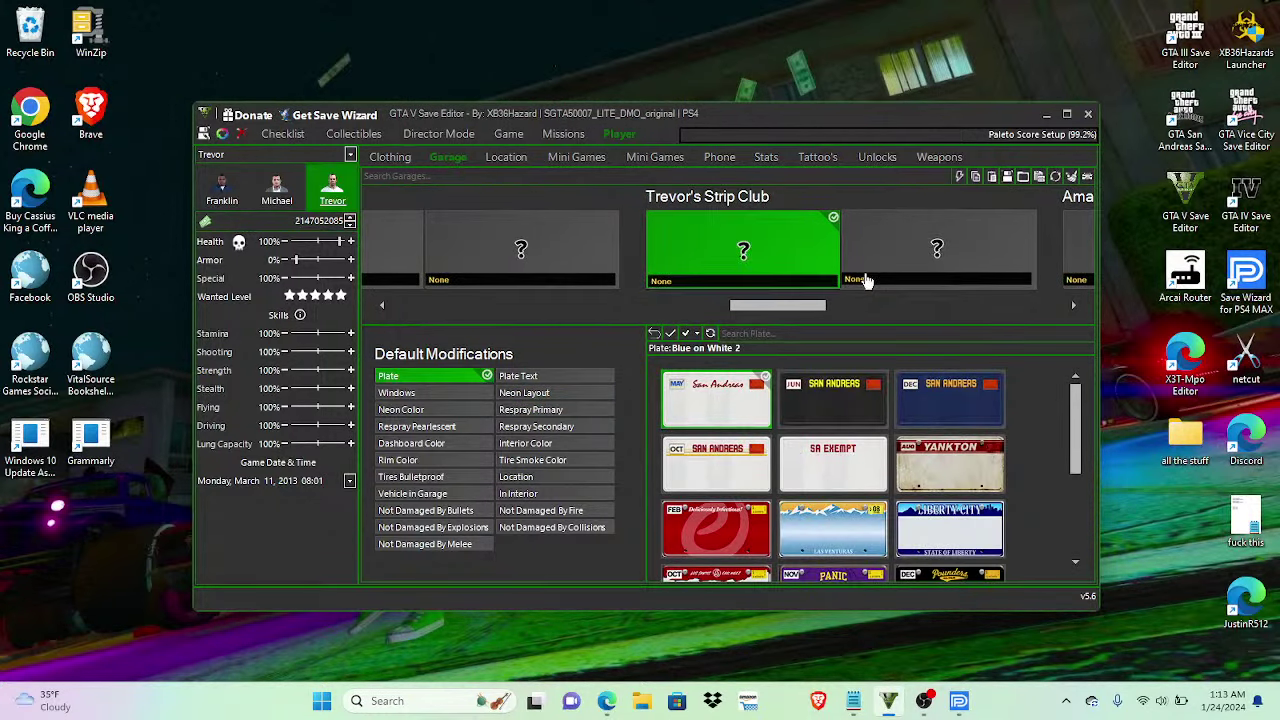
pyautogui.moveTo(866, 281)
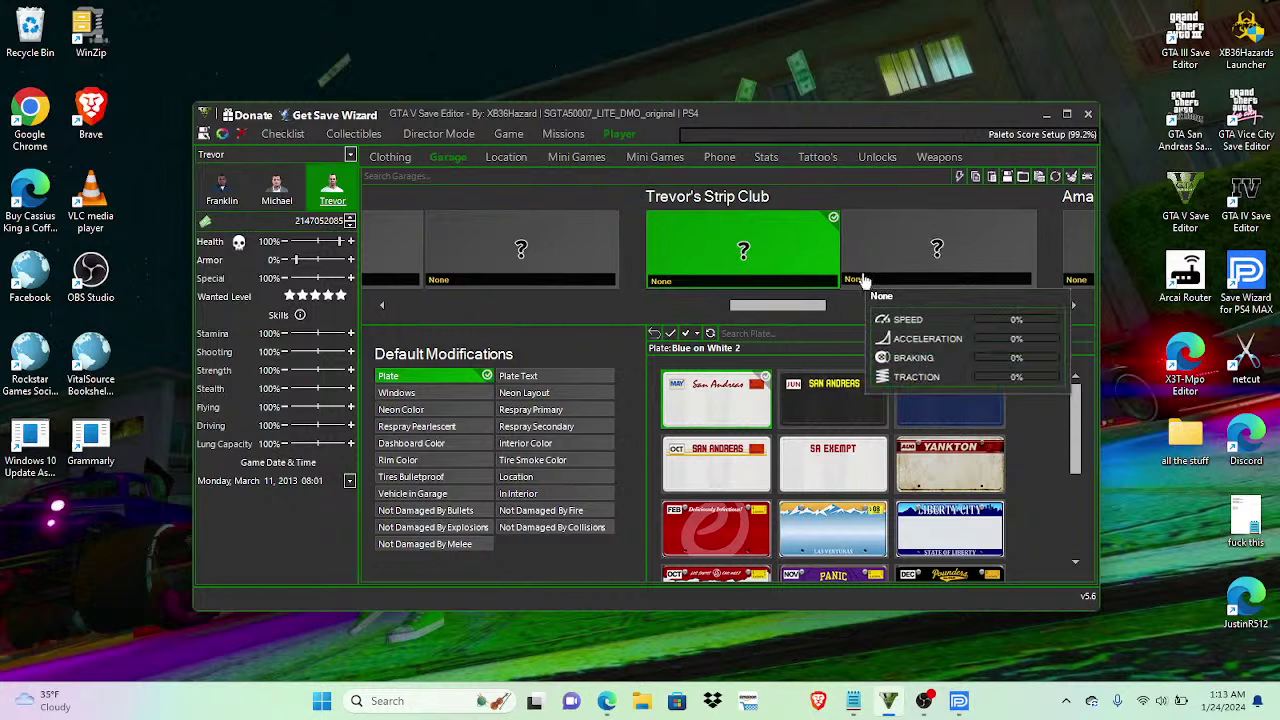
pyautogui.moveTo(760, 312); pyautogui.dragTo(761, 312)
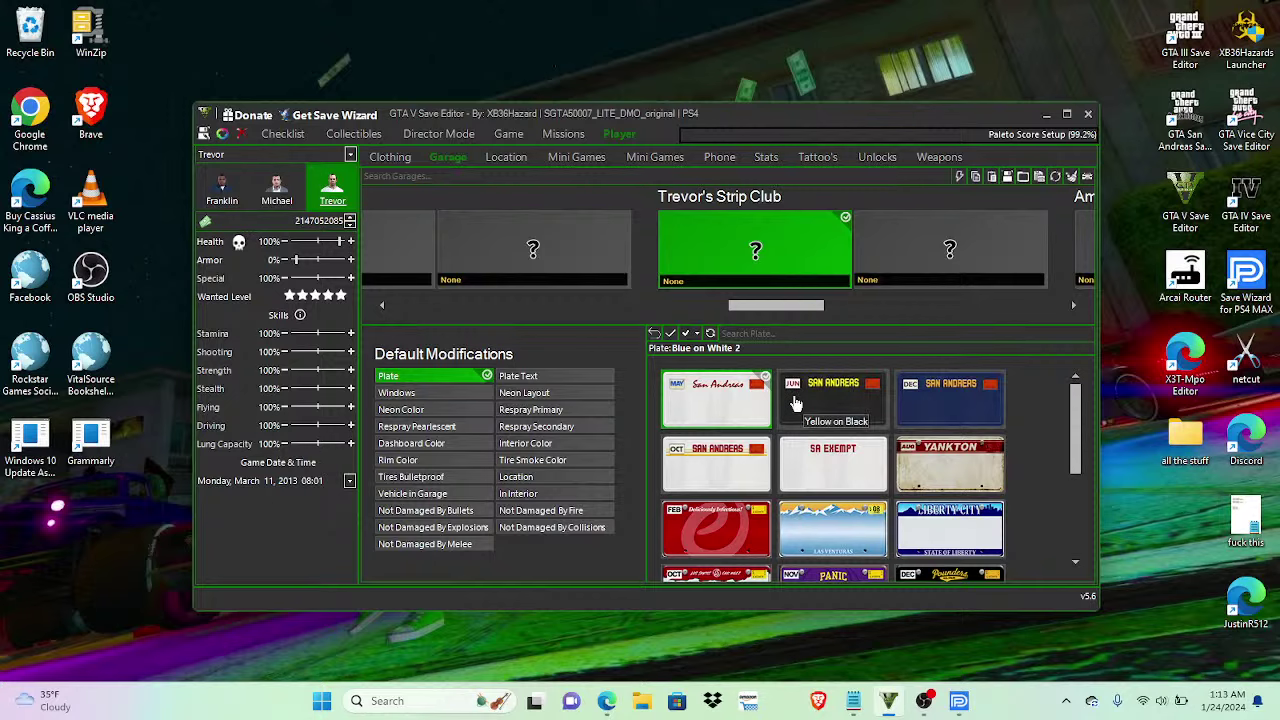
pyautogui.moveTo(802, 308); pyautogui.dragTo(683, 310)
pyautogui.click(718, 264)
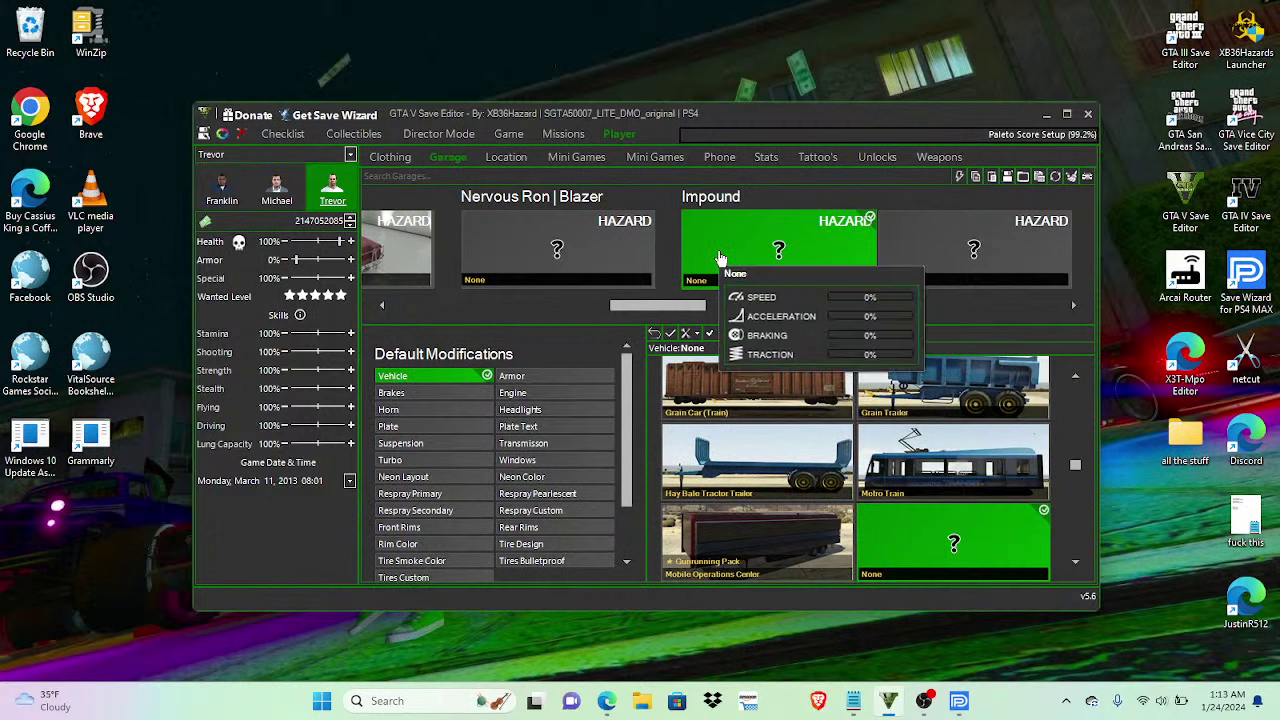
pyautogui.moveTo(673, 307); pyautogui.dragTo(726, 318)
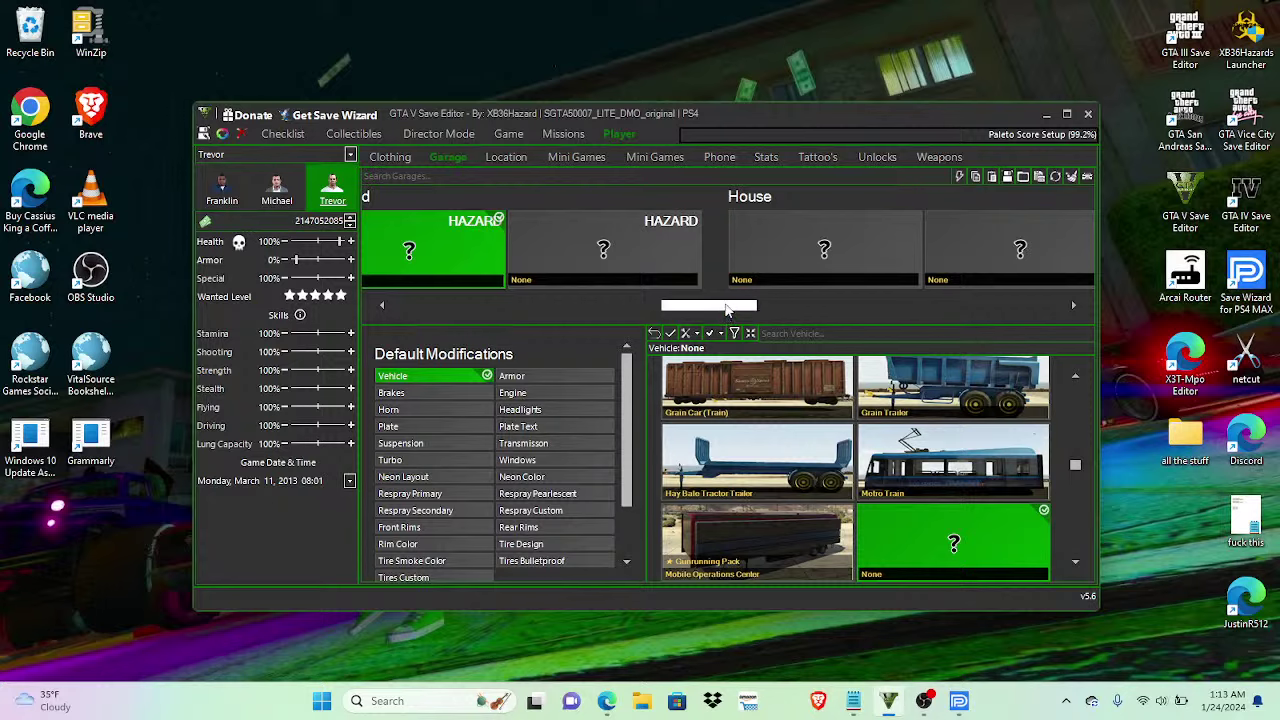
# Step: Load the vehicle file Voodoo.GTAVV from Documents into the first Pillbox Hill Garage slot
pyautogui.moveTo(727, 310); pyautogui.dragTo(455, 306)
pyautogui.click(498, 241)
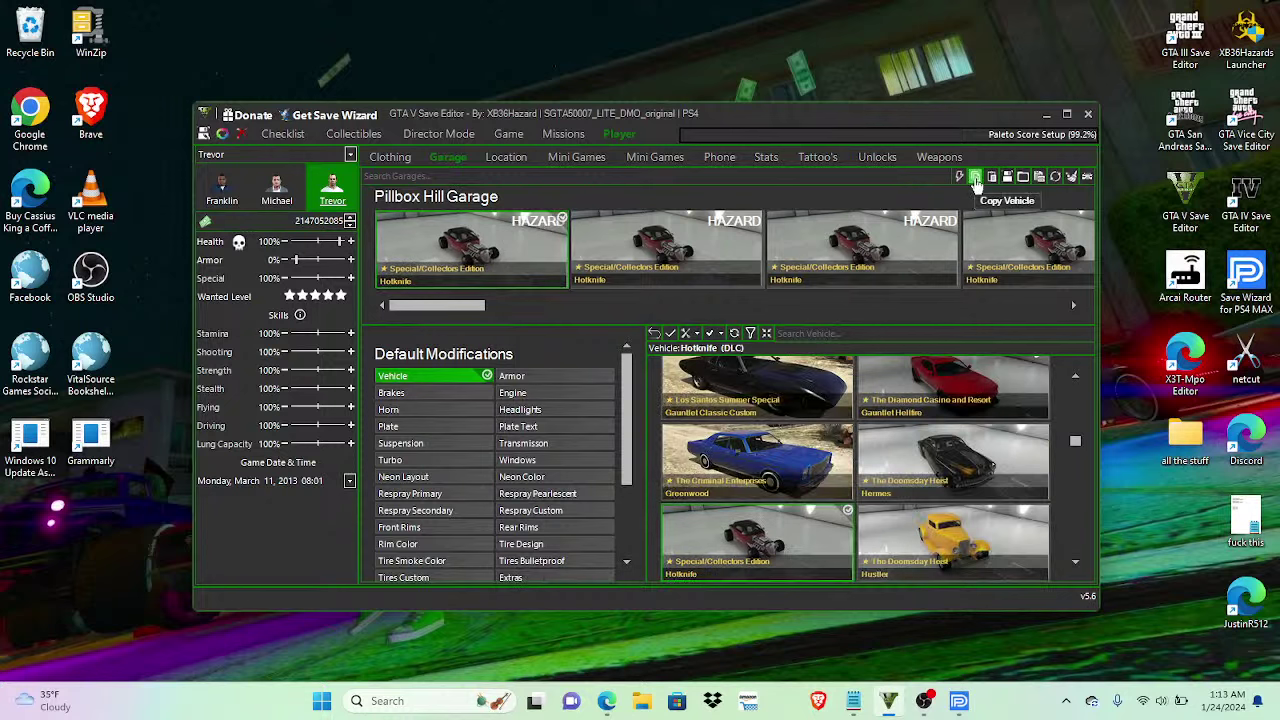
pyautogui.click(975, 180)
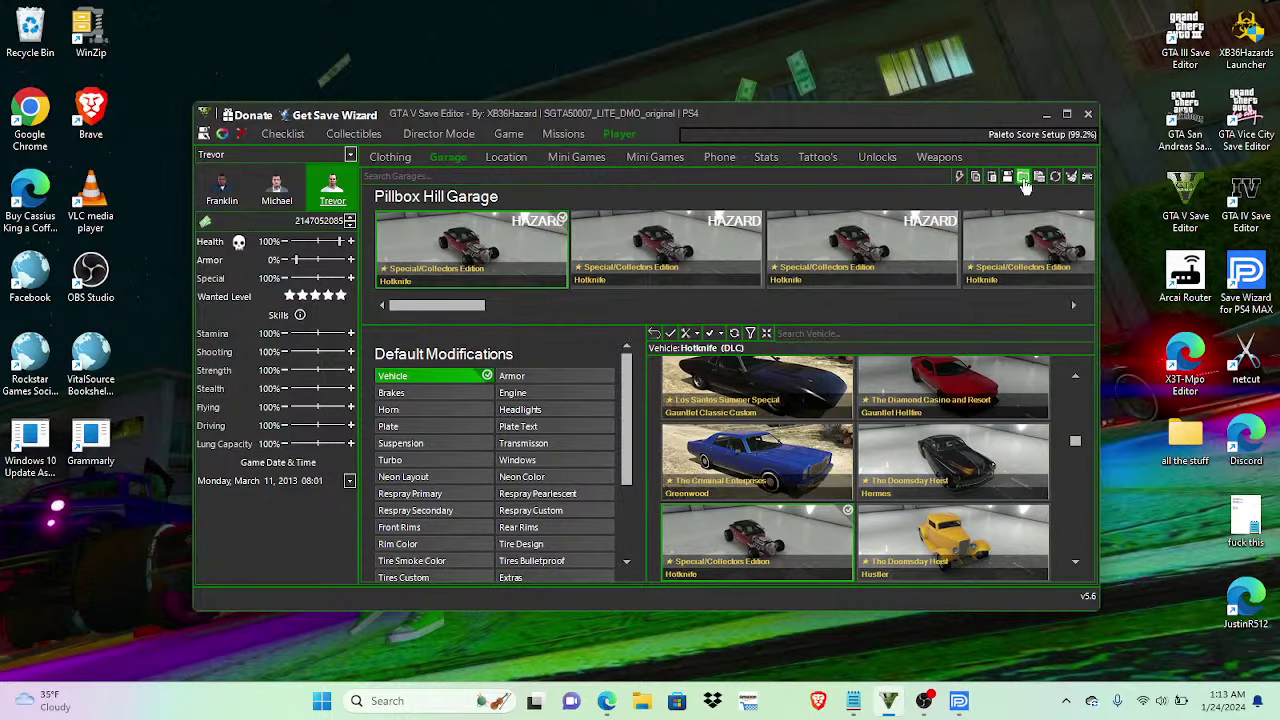
pyautogui.click(1023, 177)
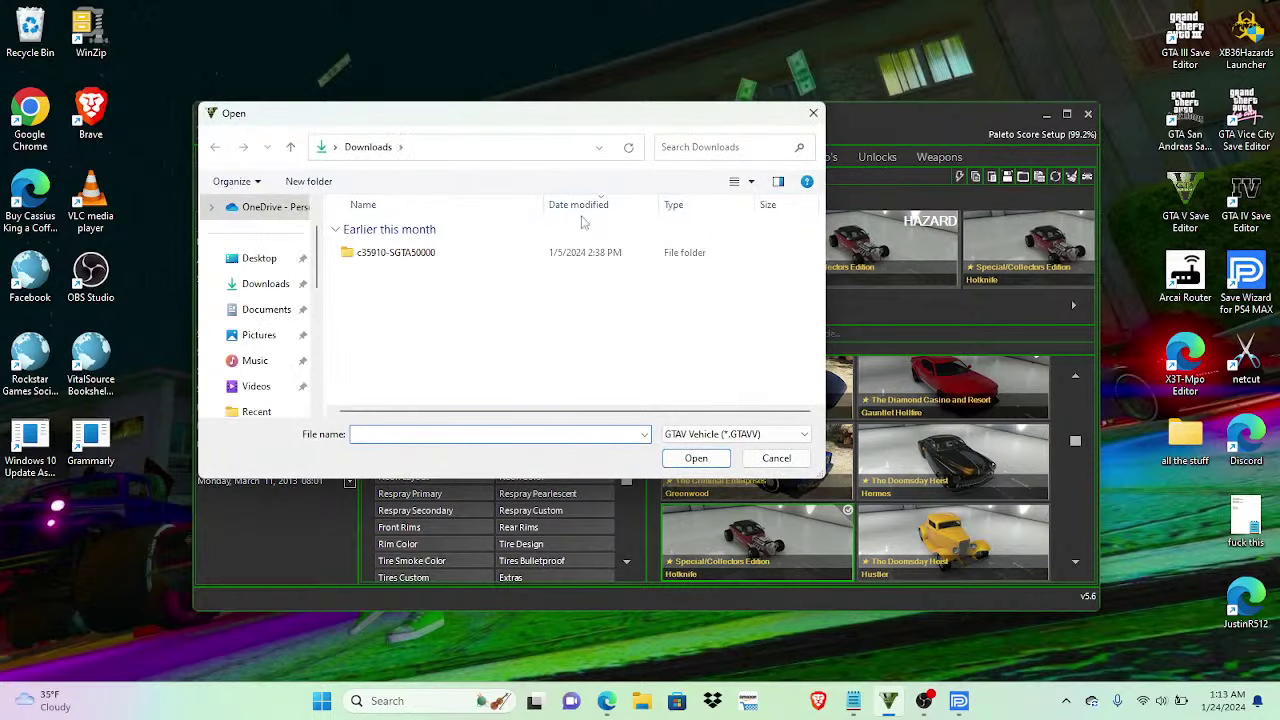
pyautogui.click(712, 434)
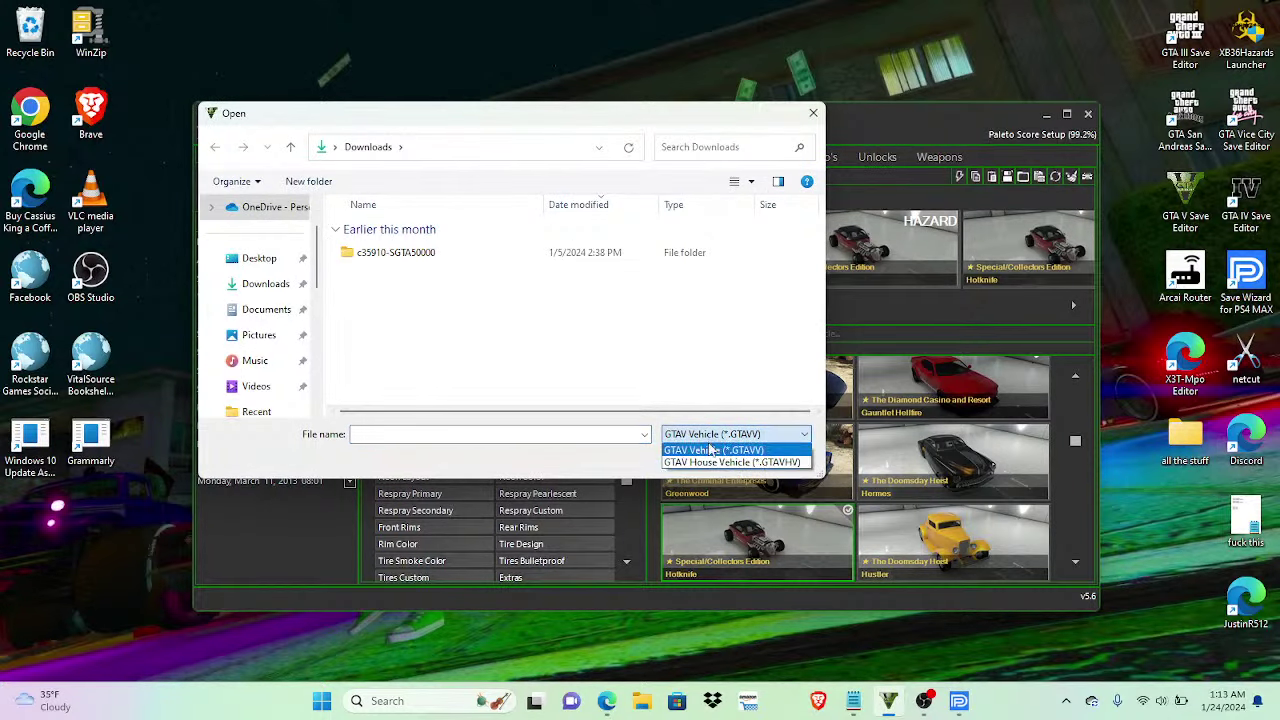
pyautogui.click(712, 451)
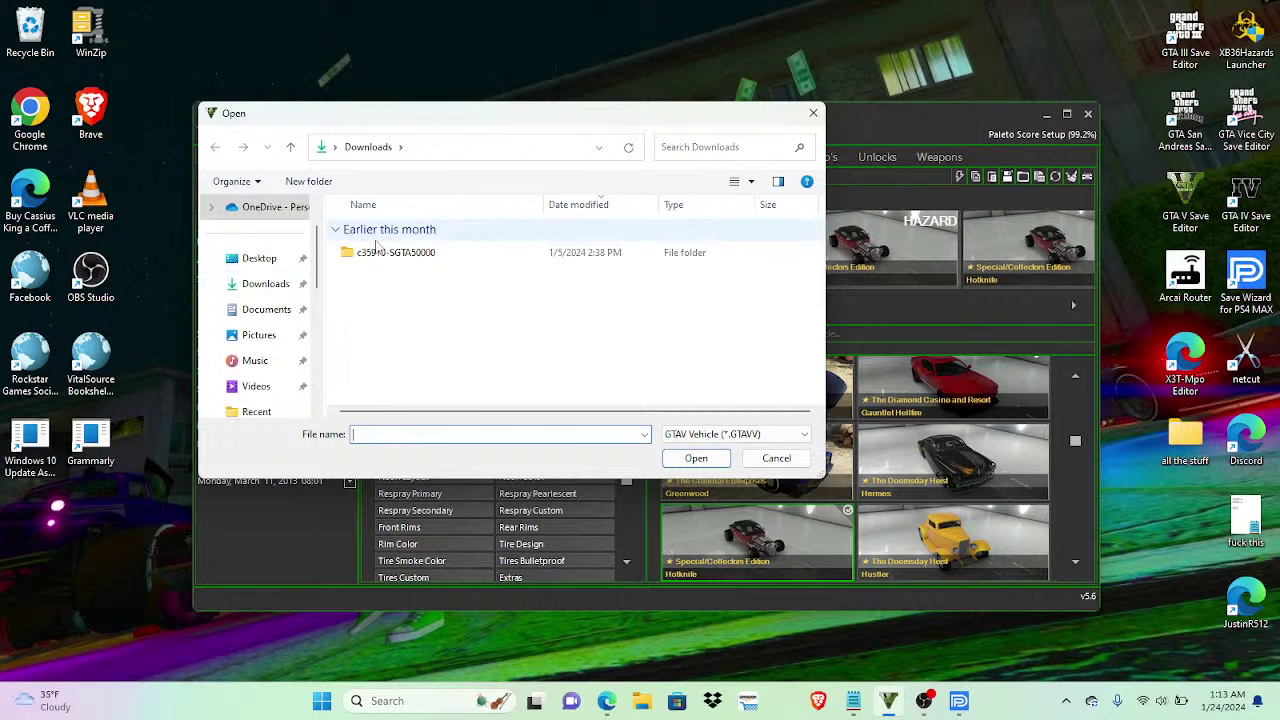
pyautogui.click(268, 310)
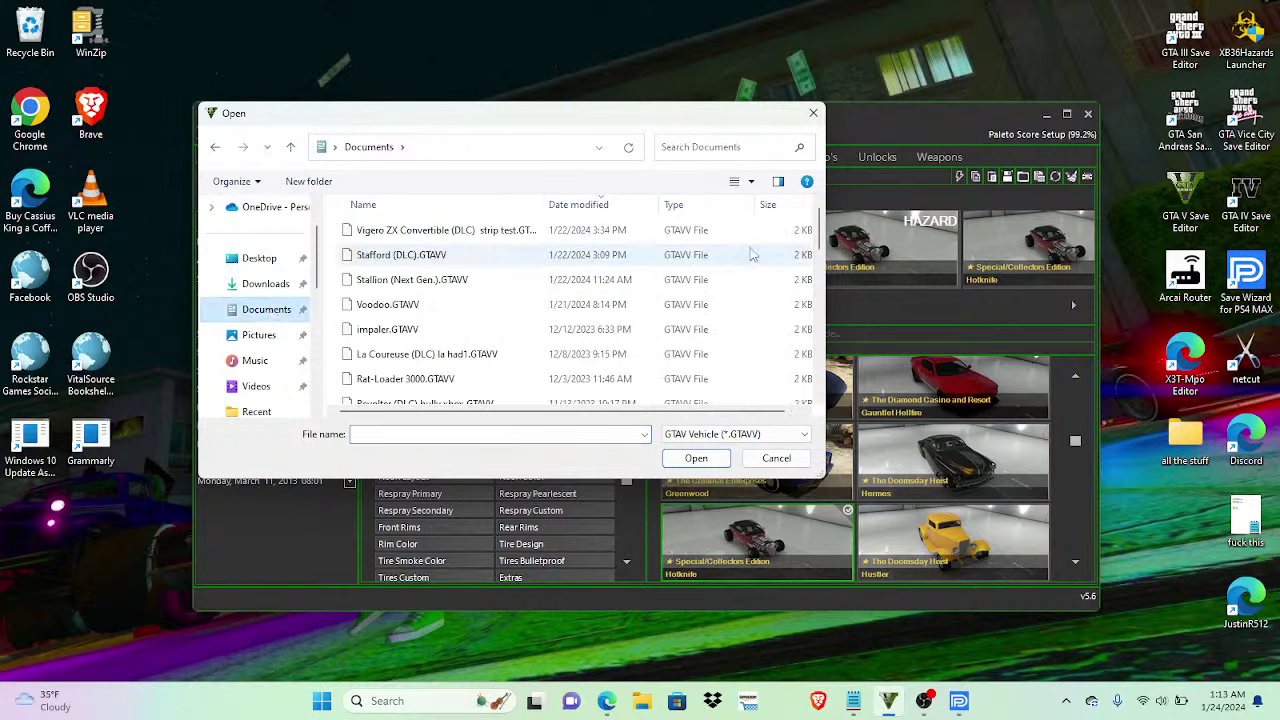
pyautogui.moveTo(822, 230); pyautogui.dragTo(820, 233)
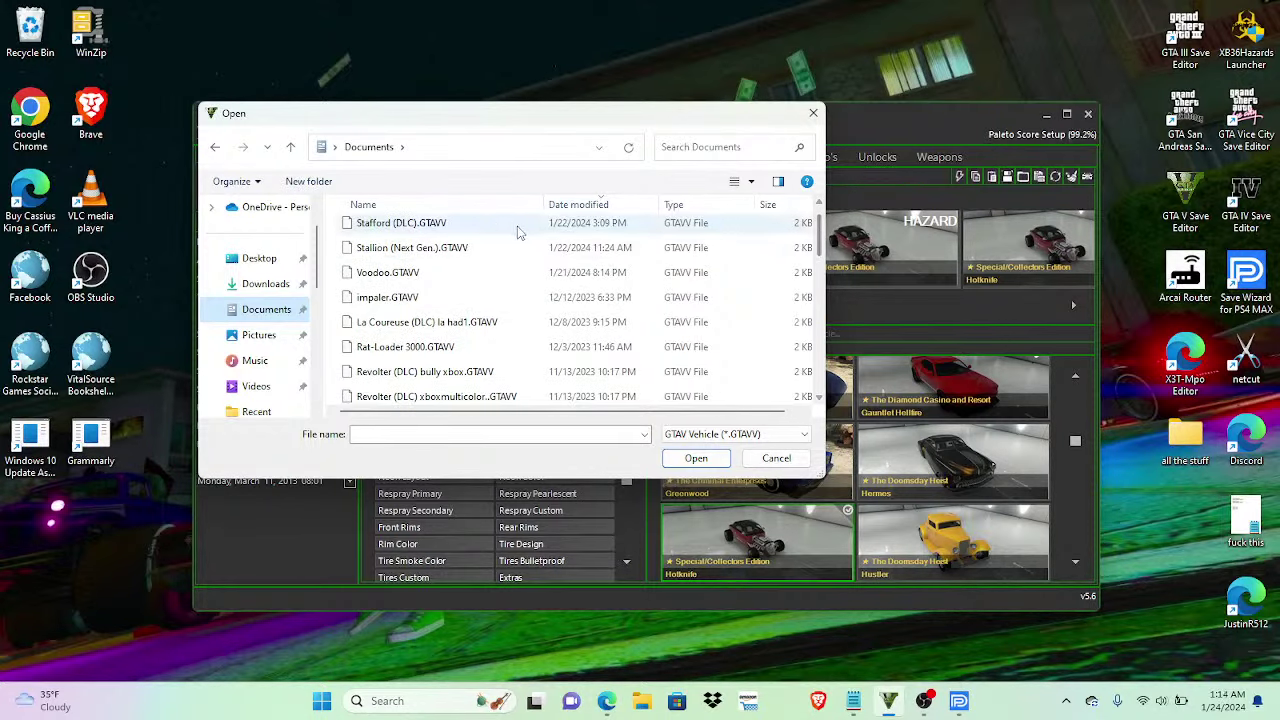
pyautogui.doubleClick(494, 273)
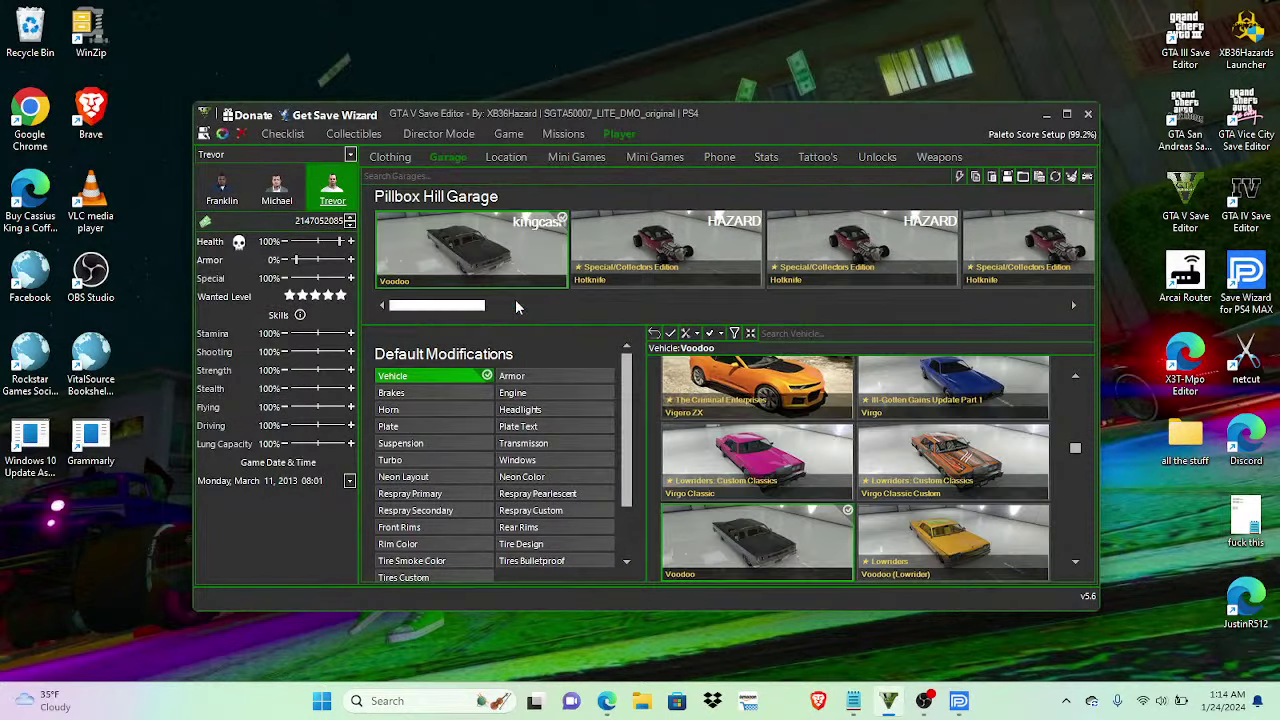
# Step: Set the Voodoo's pearlescent respray to Matte Ice White and its primary respray to Worn White
pyautogui.click(518, 496)
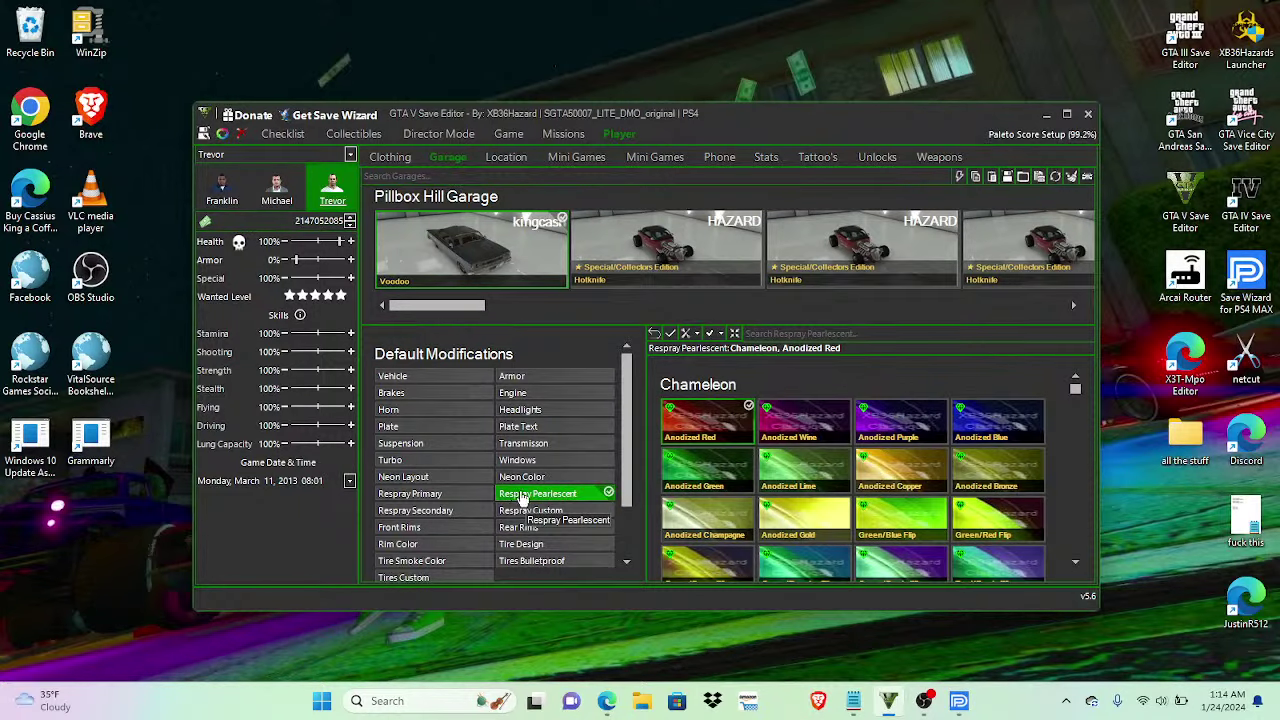
pyautogui.scroll(-10, 1075, 393)
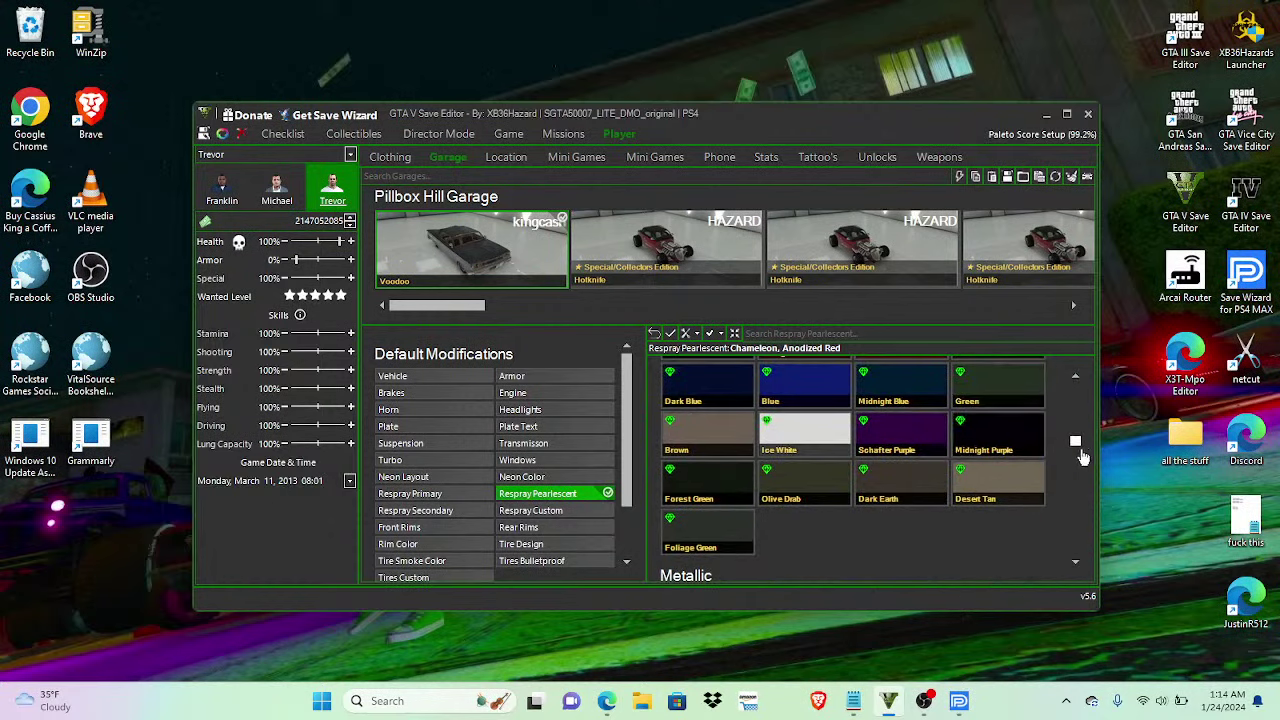
pyautogui.scroll(2, 1077, 445)
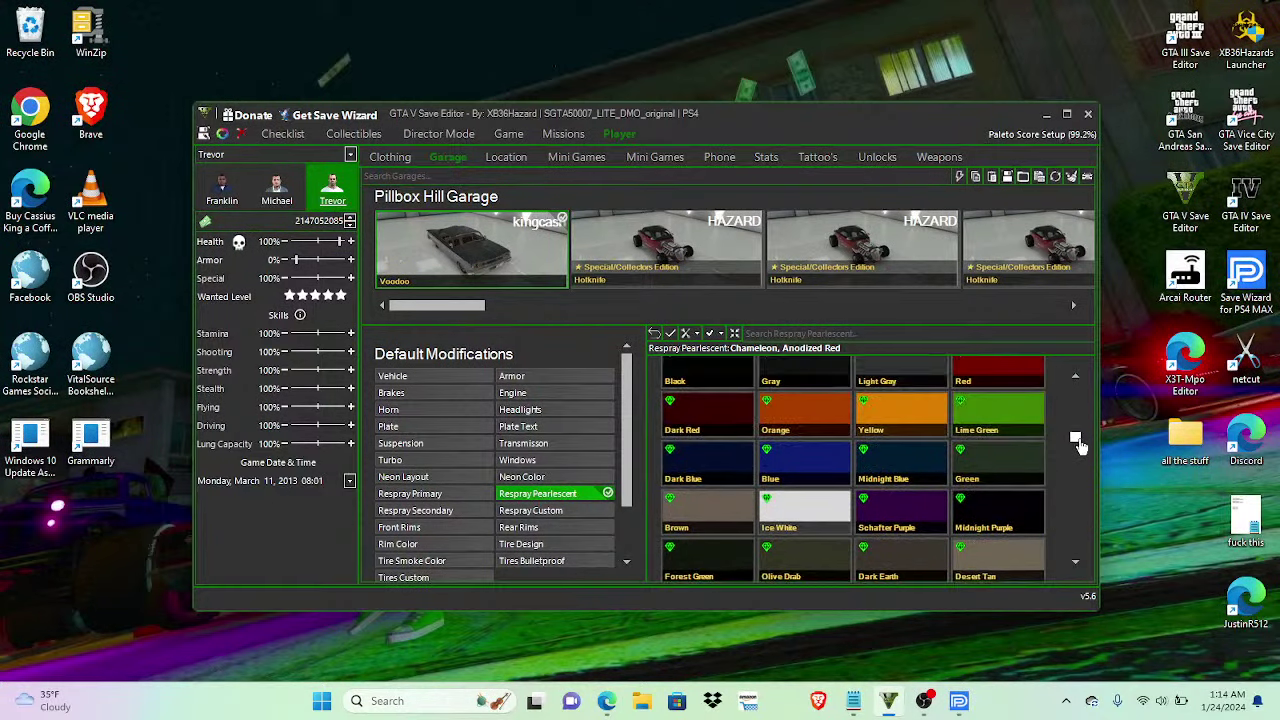
pyautogui.click(805, 525)
pyautogui.click(450, 493)
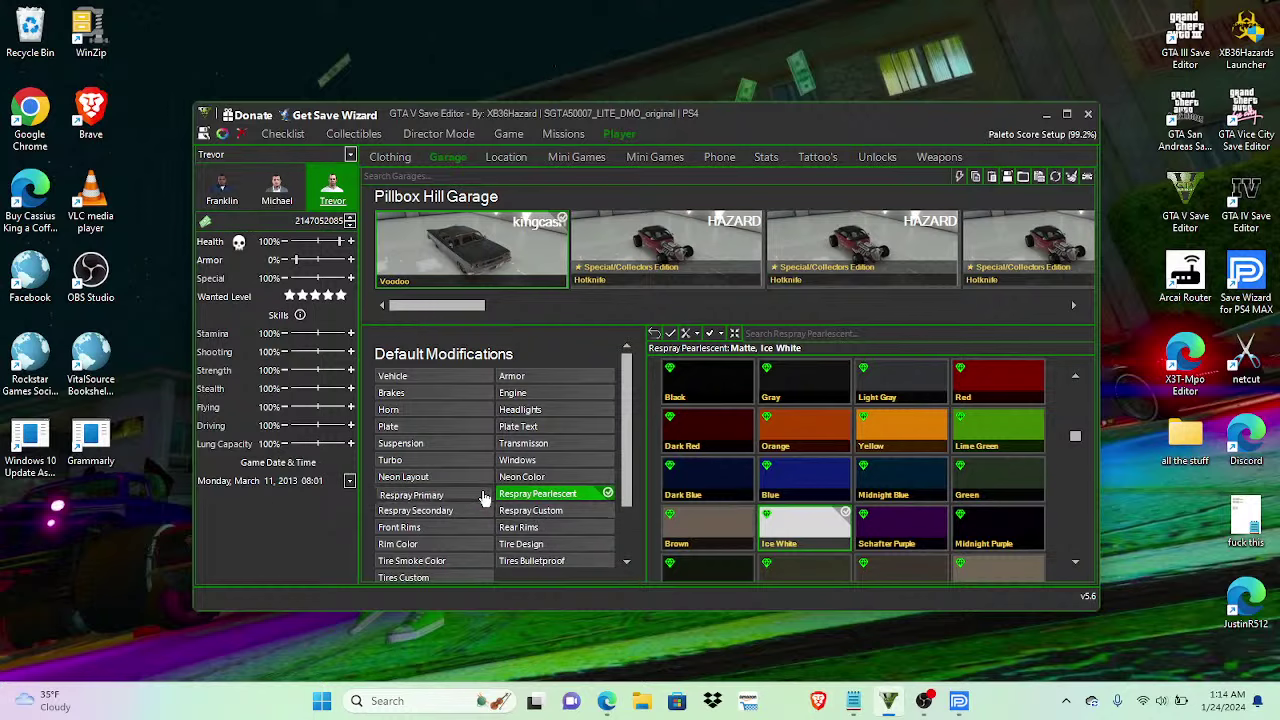
pyautogui.moveTo(1075, 395); pyautogui.dragTo(1072, 545)
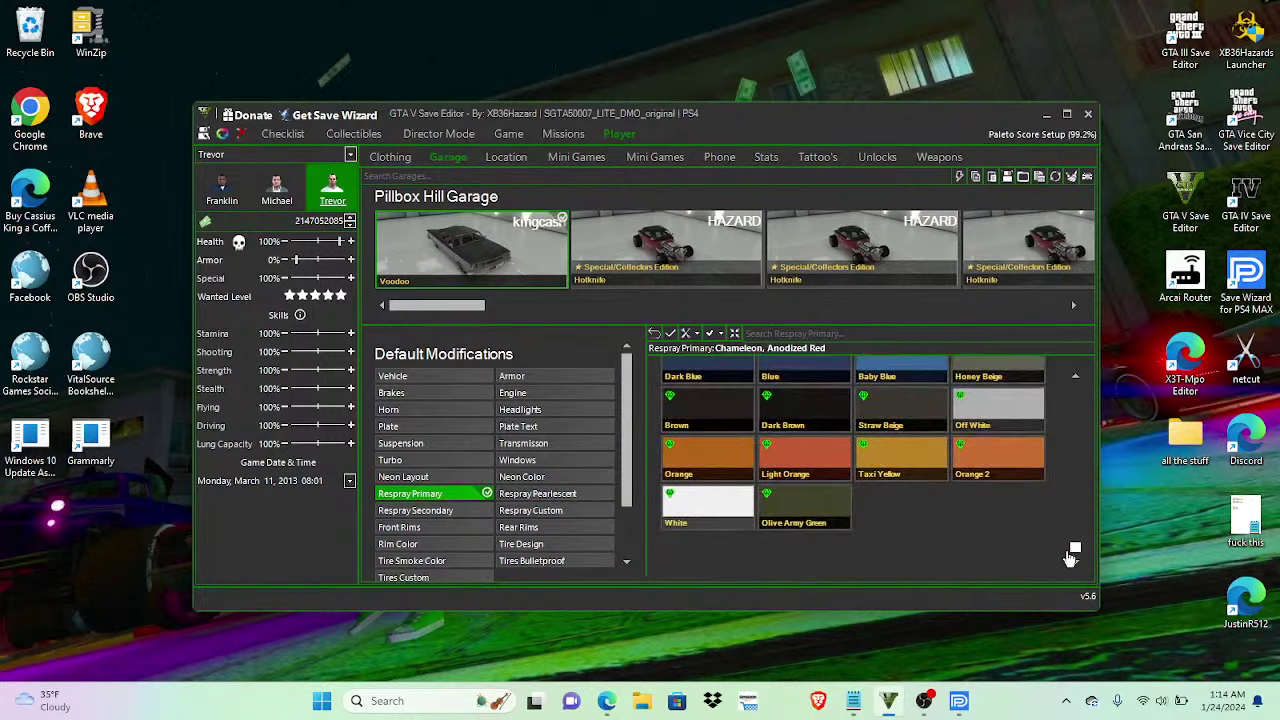
pyautogui.click(707, 505)
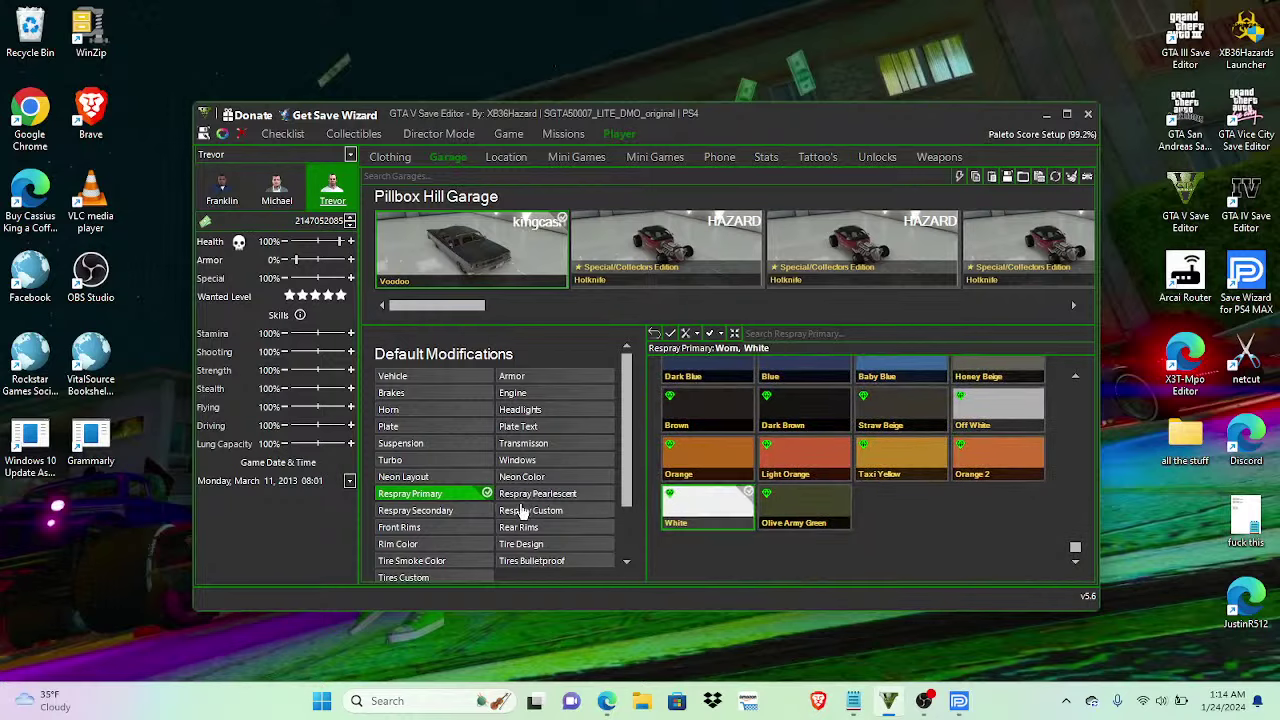
# Step: Set the Voodoo's secondary respray and its rim color to Worn Sea Wash
pyautogui.click(432, 512)
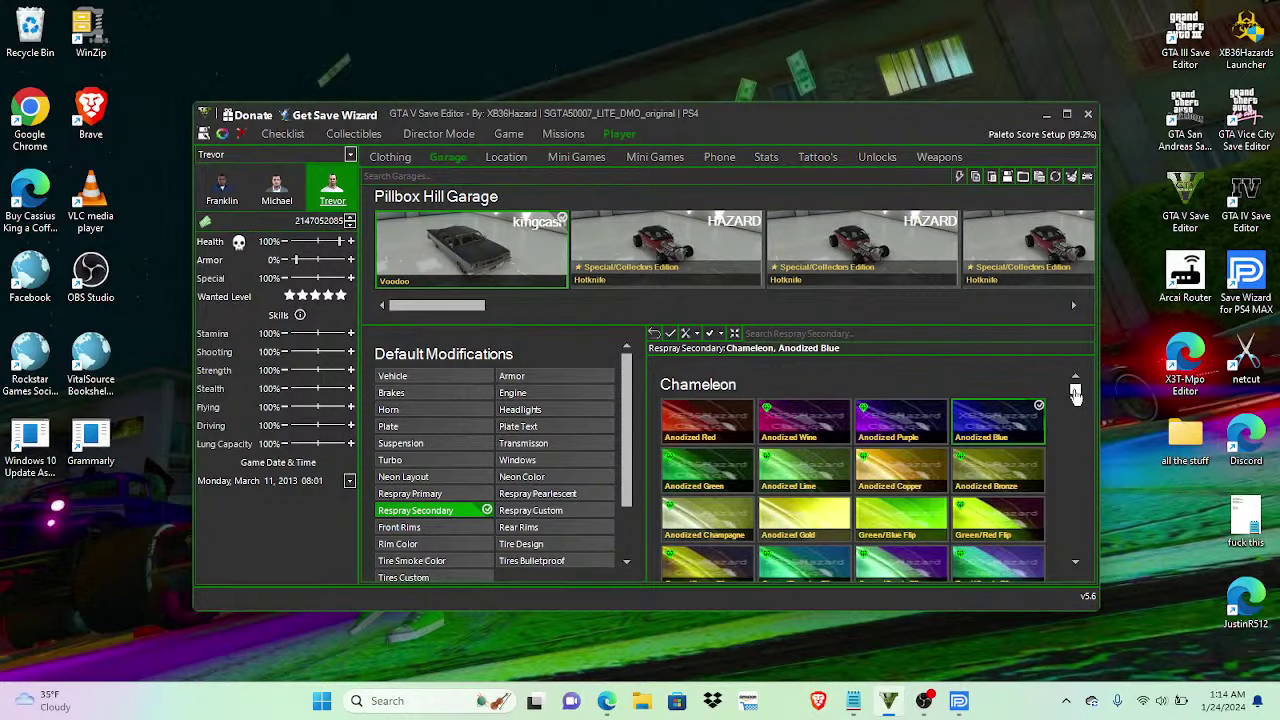
pyautogui.moveTo(1075, 395); pyautogui.dragTo(1068, 538)
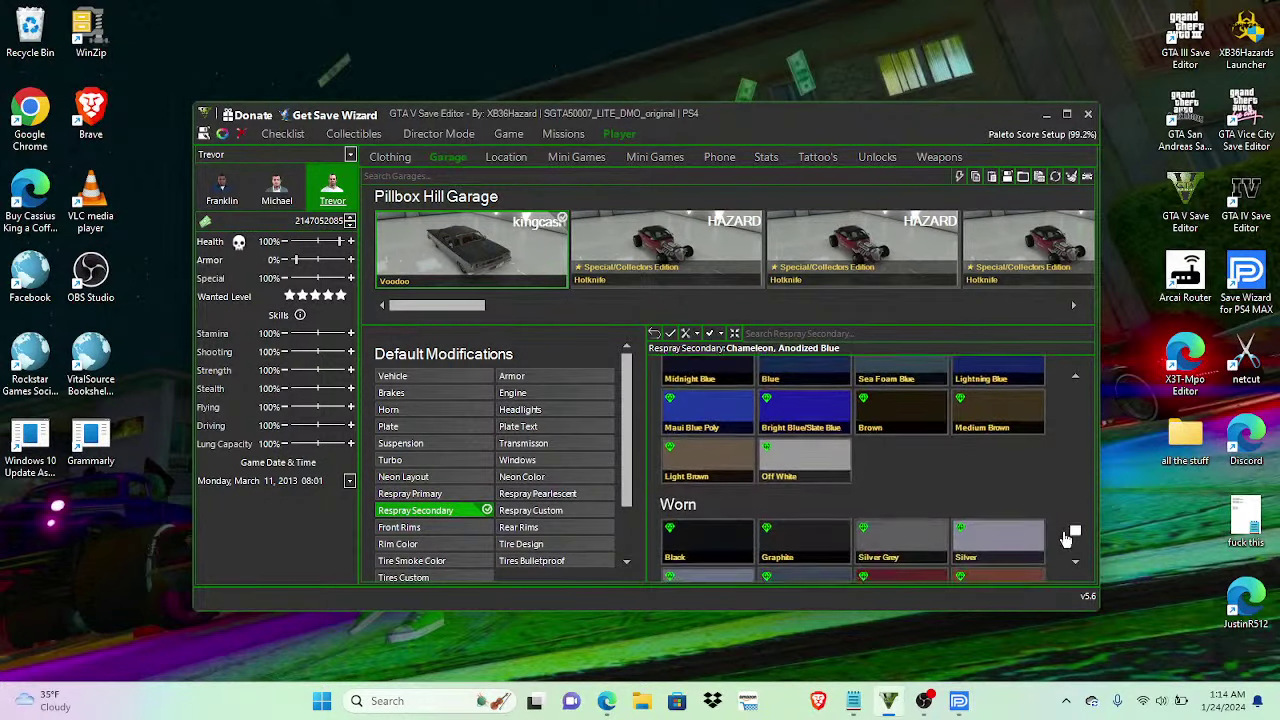
pyautogui.click(998, 485)
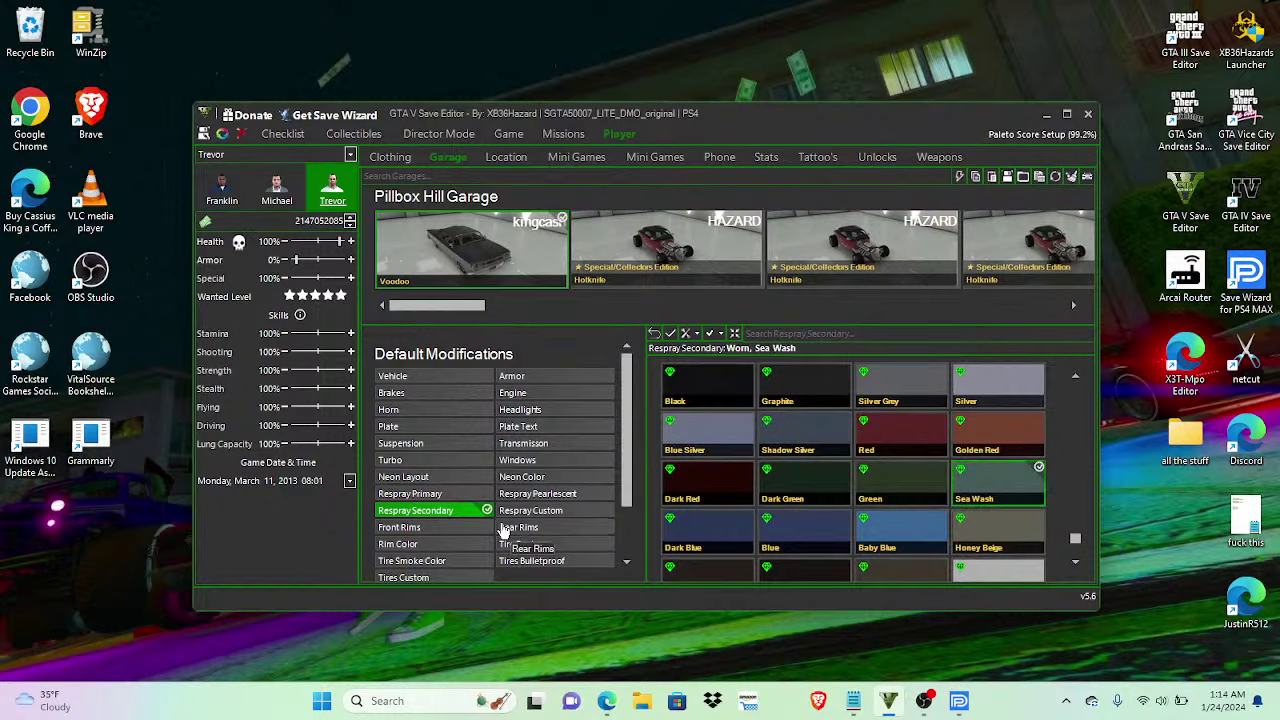
pyautogui.click(470, 544)
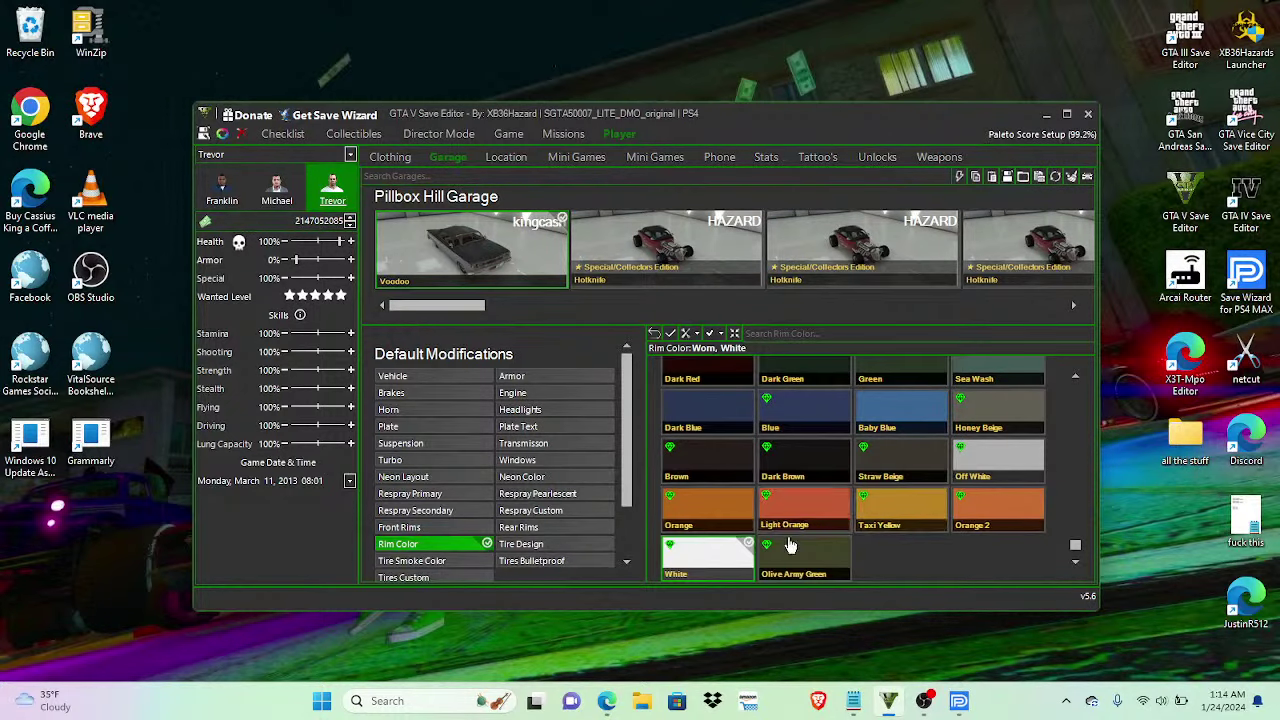
pyautogui.click(995, 385)
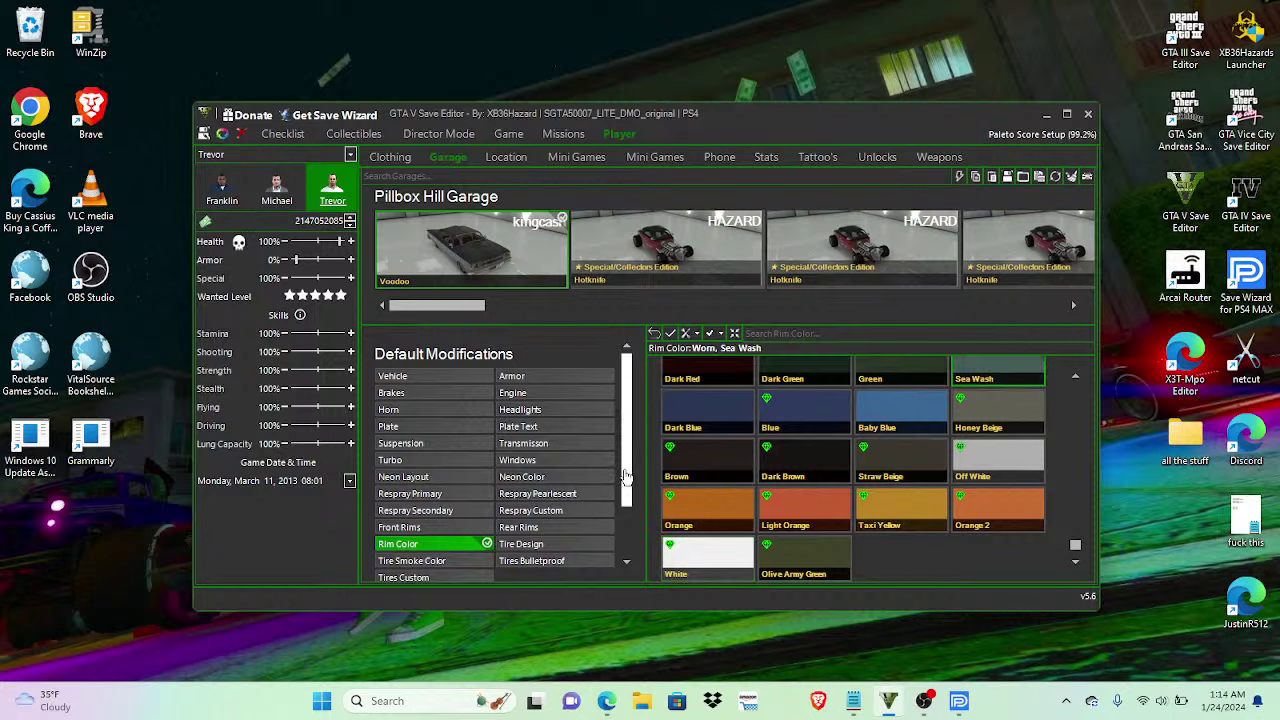
# Step: Copy the Voodoo's Worn Sea Wash rim color to its neon, tire smoke and custom respray colors
pyautogui.rightClick(1005, 383)
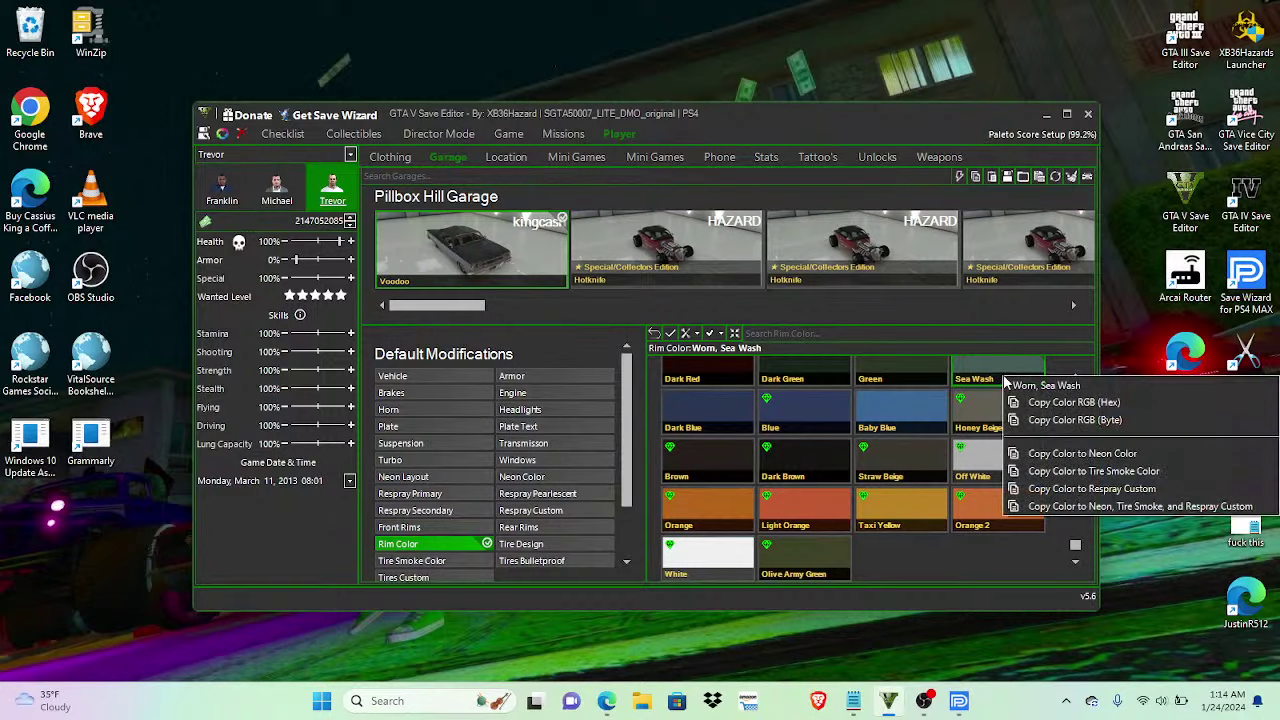
pyautogui.click(1059, 510)
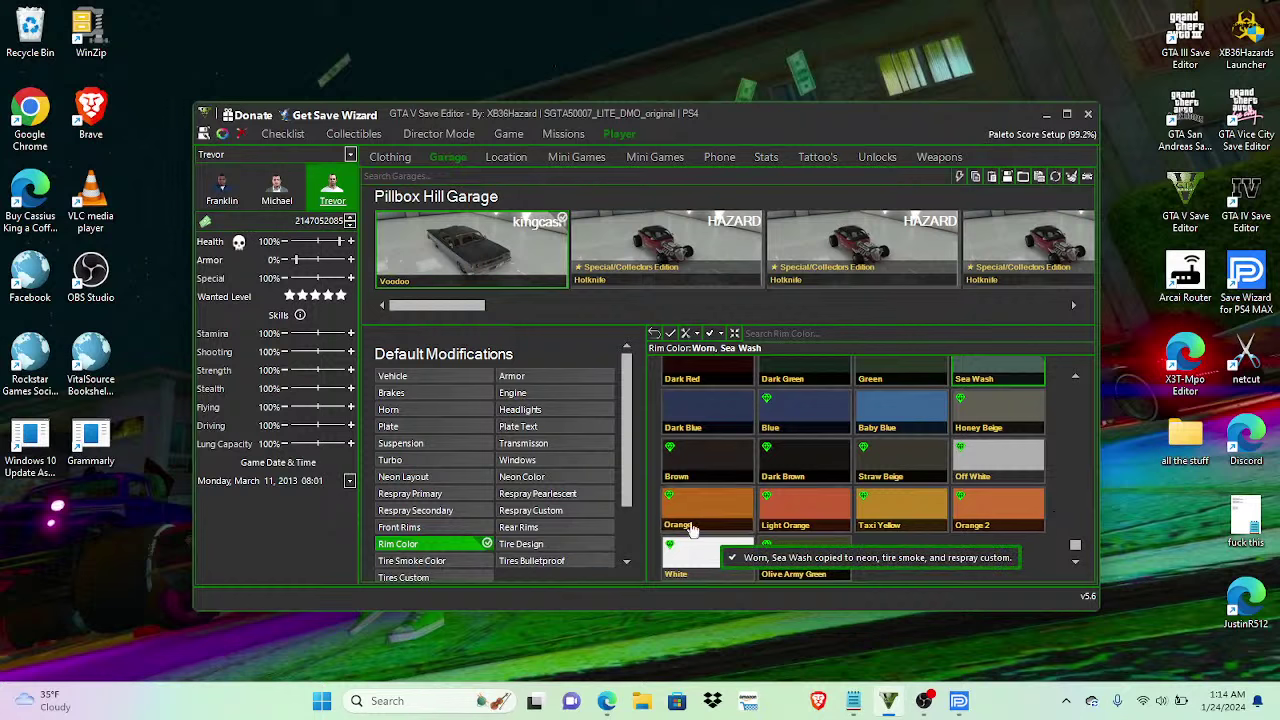
pyautogui.scroll(-1, 632, 520)
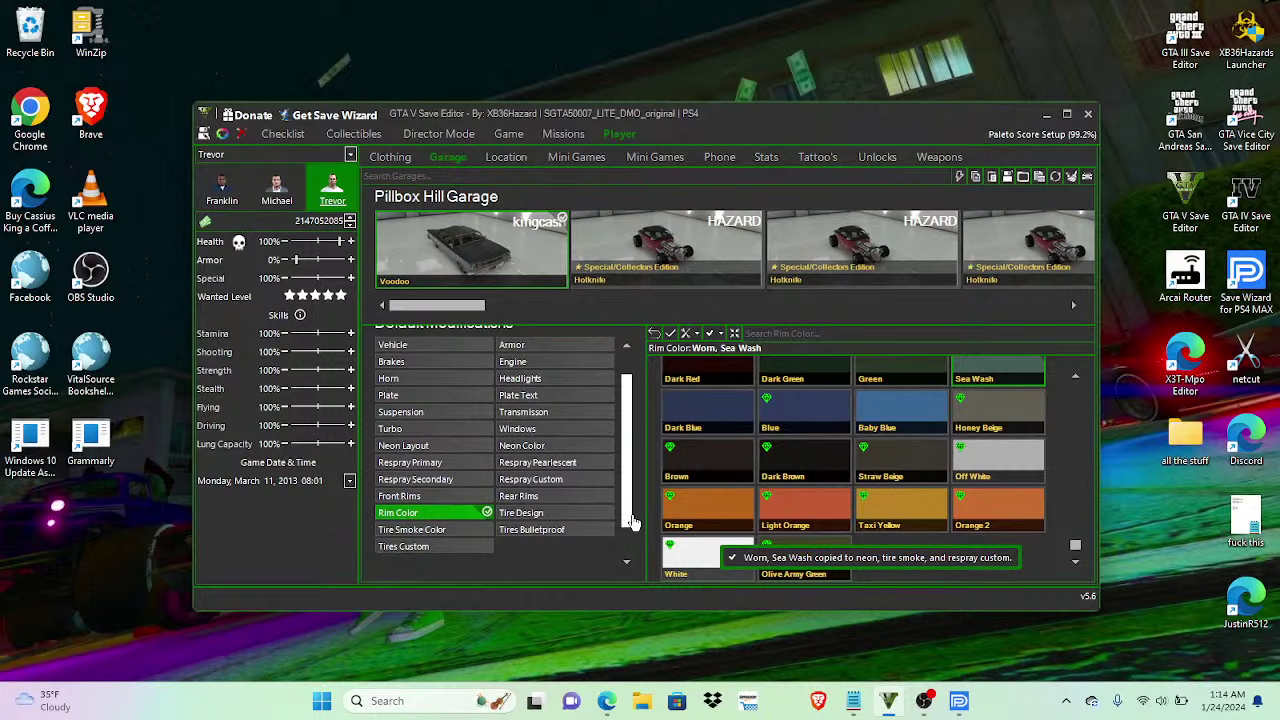
pyautogui.click(440, 531)
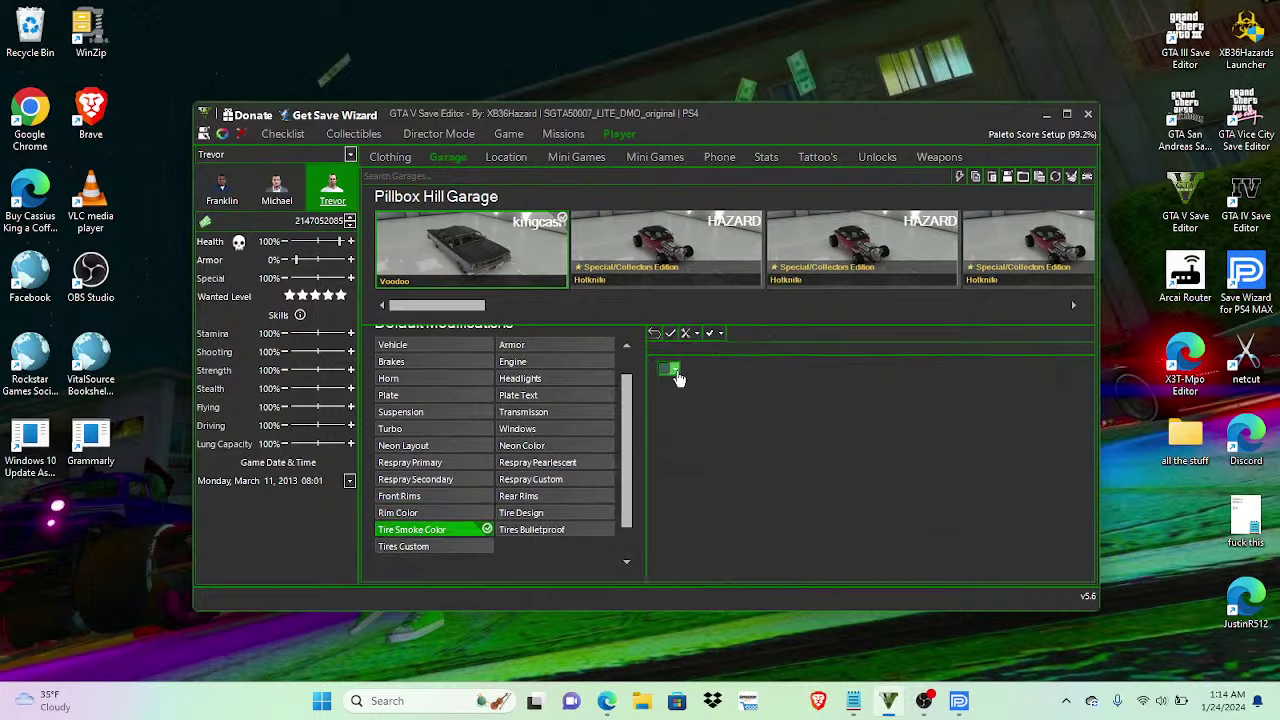
# Step: Set the Voodoo's tire smoke color to Patriot Tire Smoke and check that the option is applied
pyautogui.click(677, 374)
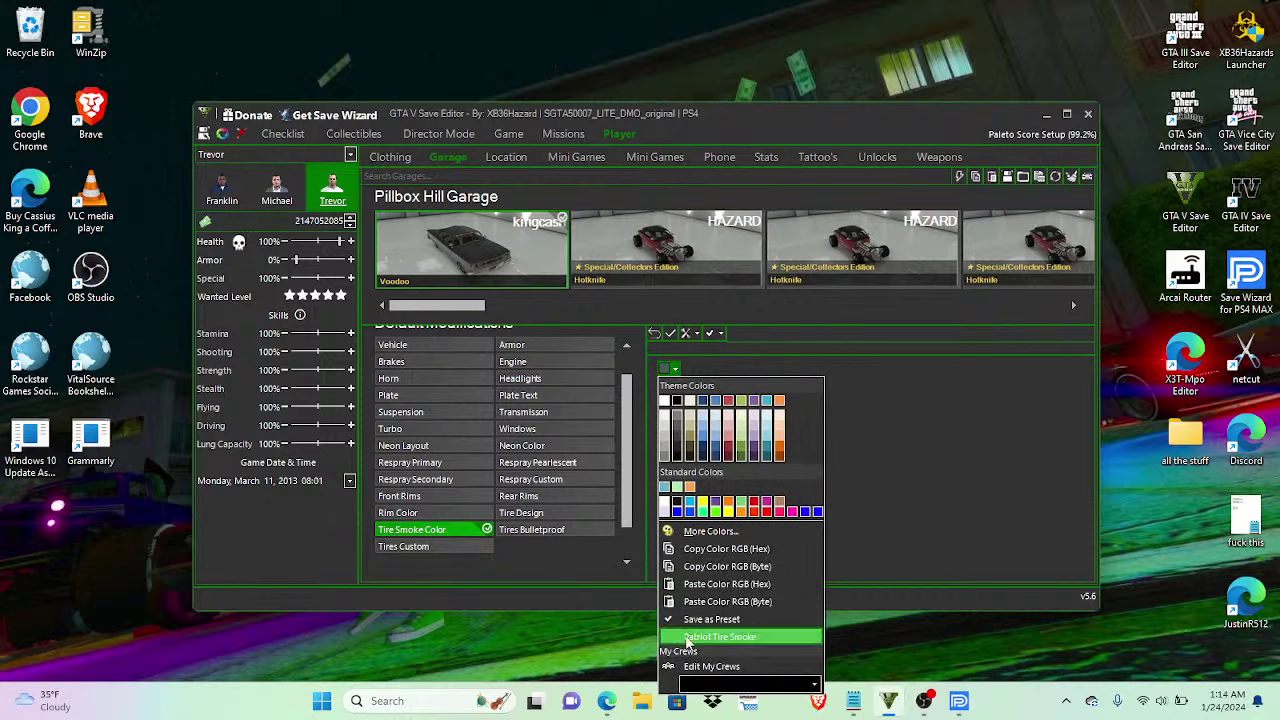
pyautogui.click(687, 638)
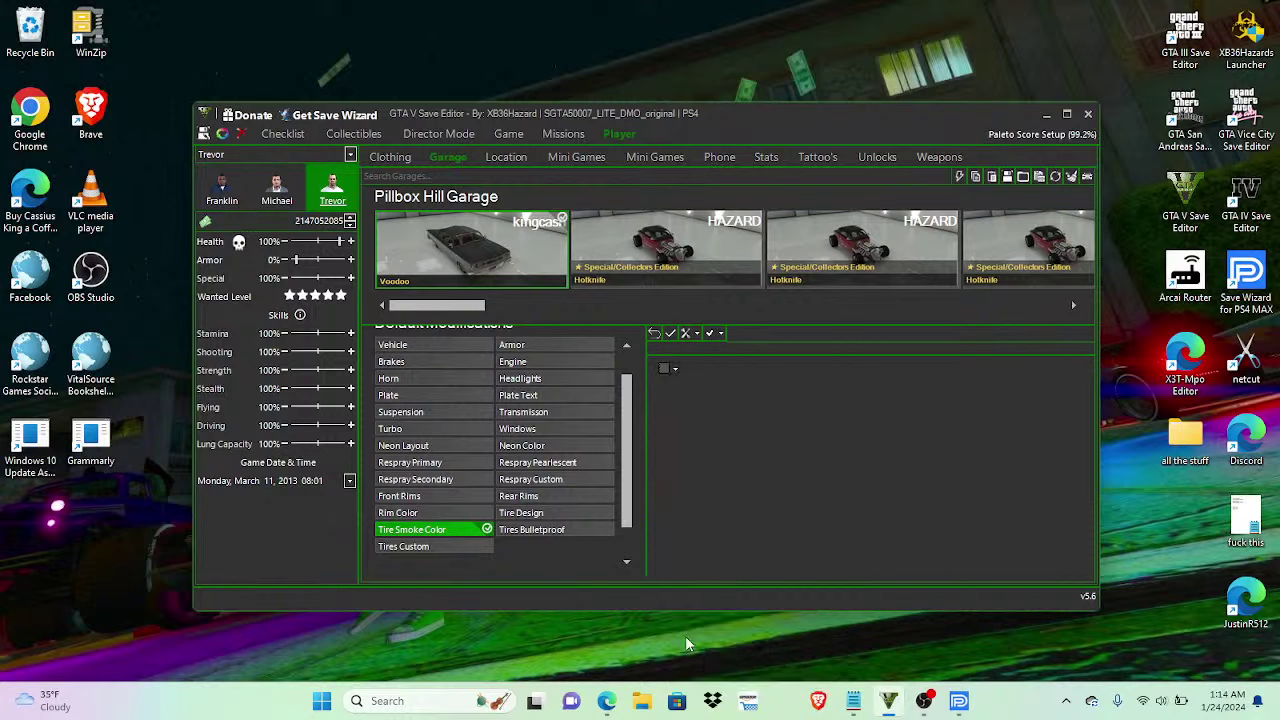
pyautogui.click(525, 531)
pyautogui.click(477, 533)
pyautogui.click(674, 370)
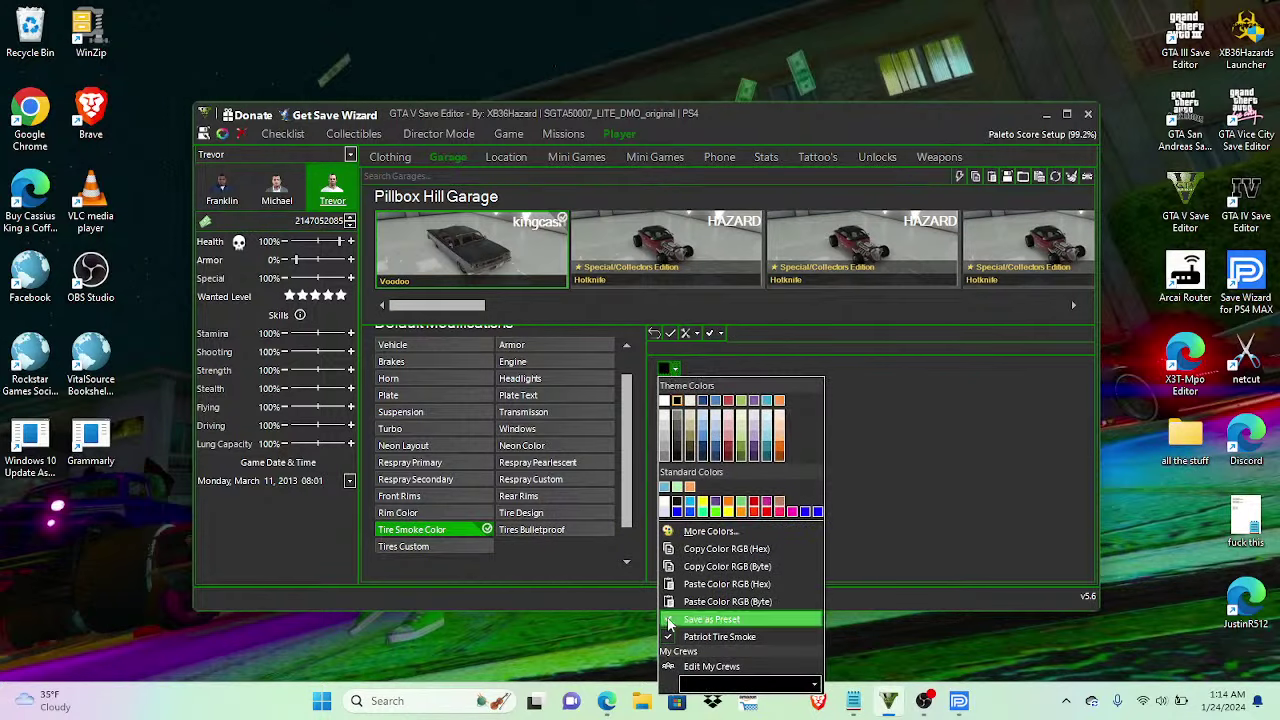
pyautogui.click(842, 458)
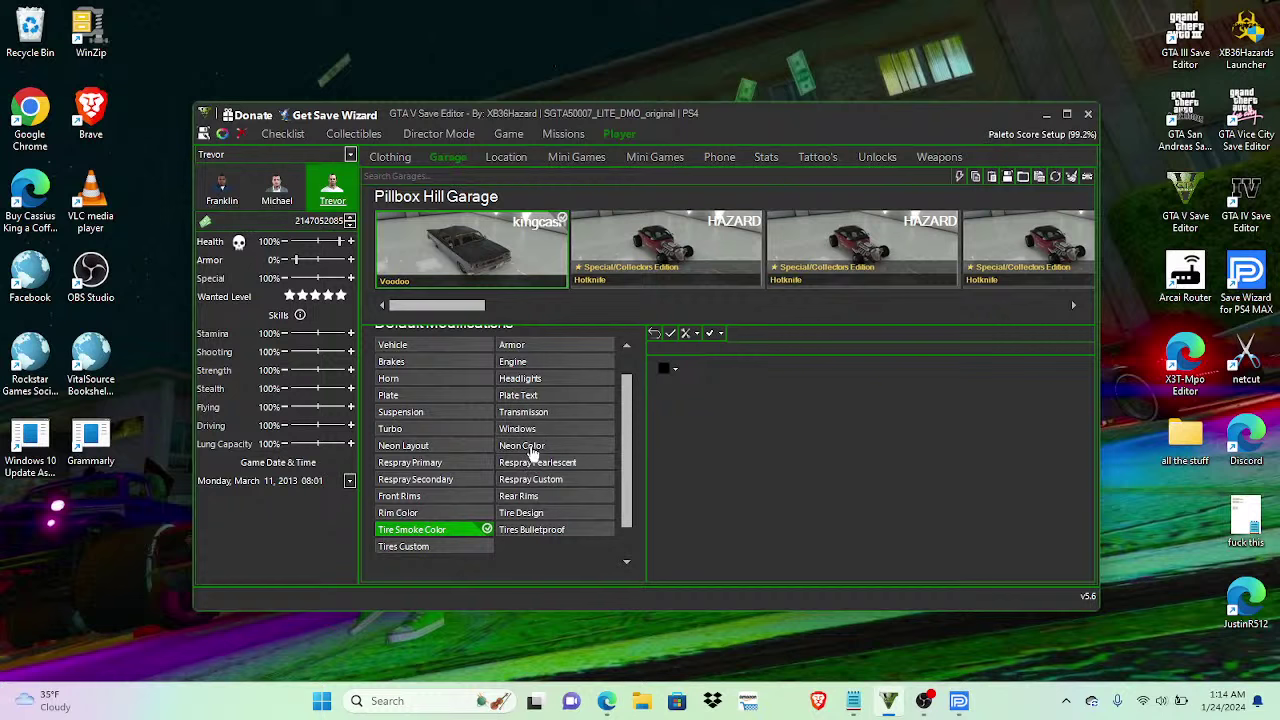
# Step: Copy the Worn Sea Wash rim color to the Voodoo's neon color only, and check the neon and tire smoke colors
pyautogui.click(436, 513)
pyautogui.rightClick(976, 549)
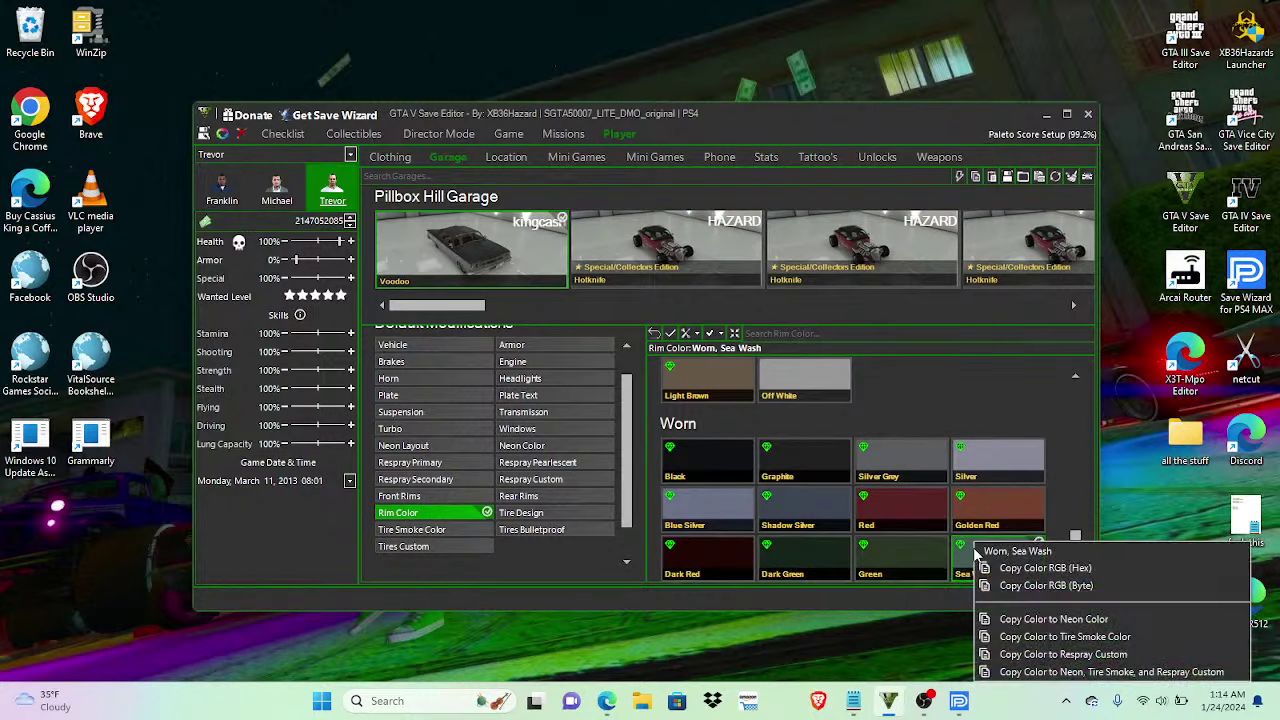
pyautogui.click(1017, 621)
pyautogui.click(551, 446)
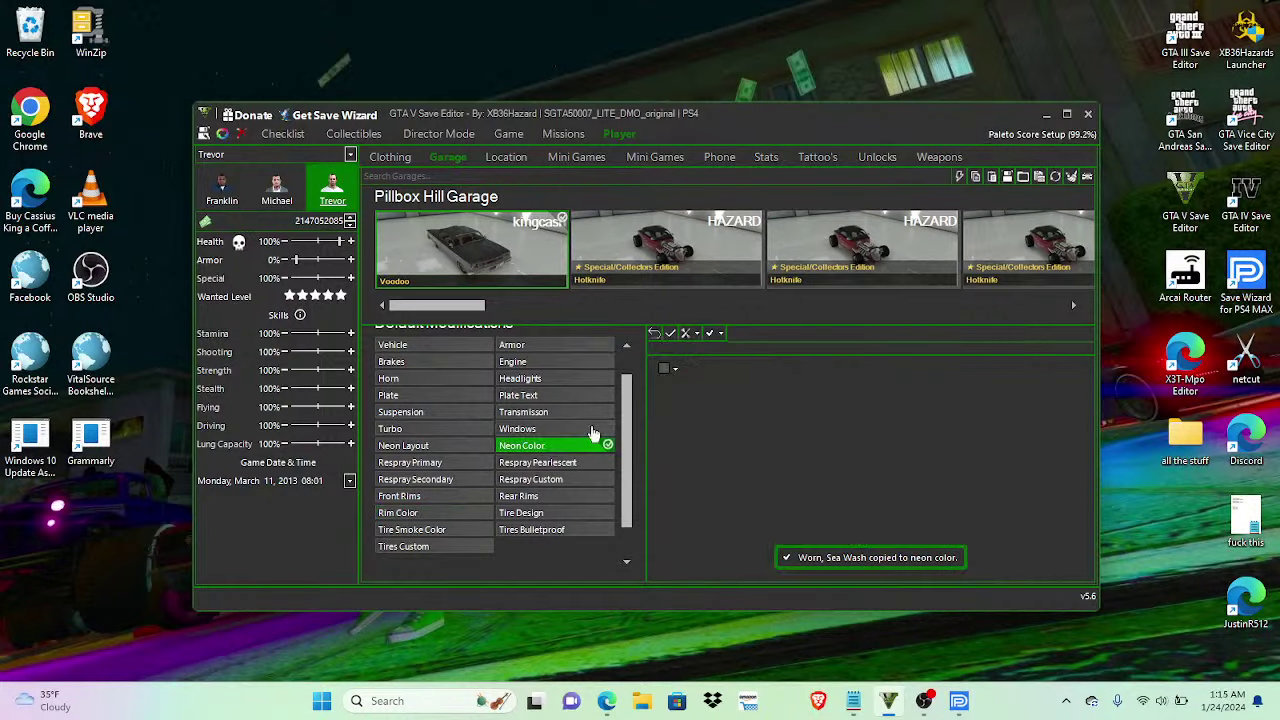
pyautogui.click(457, 530)
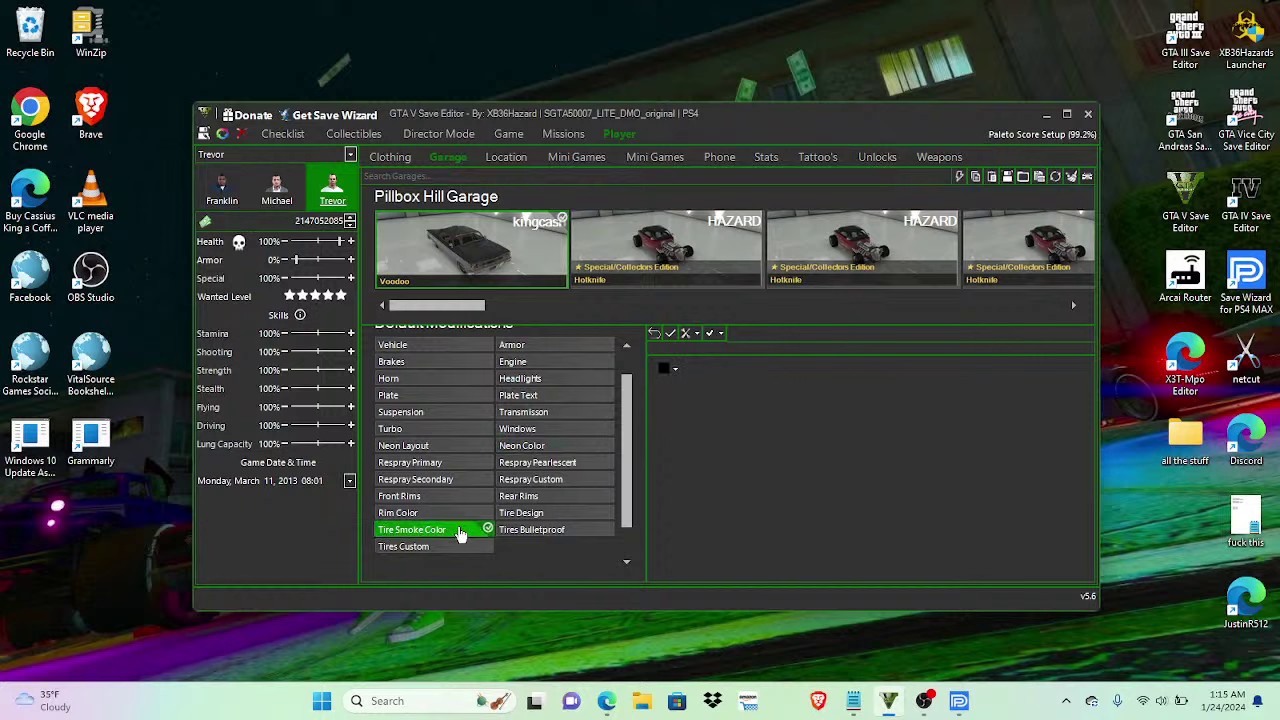
pyautogui.click(672, 369)
pyautogui.click(565, 563)
# Step: Review the Voodoo's rim color, pearlescent, primary, secondary and custom resprays, front rims, tire design and custom tires settings
pyautogui.click(482, 513)
pyautogui.click(561, 463)
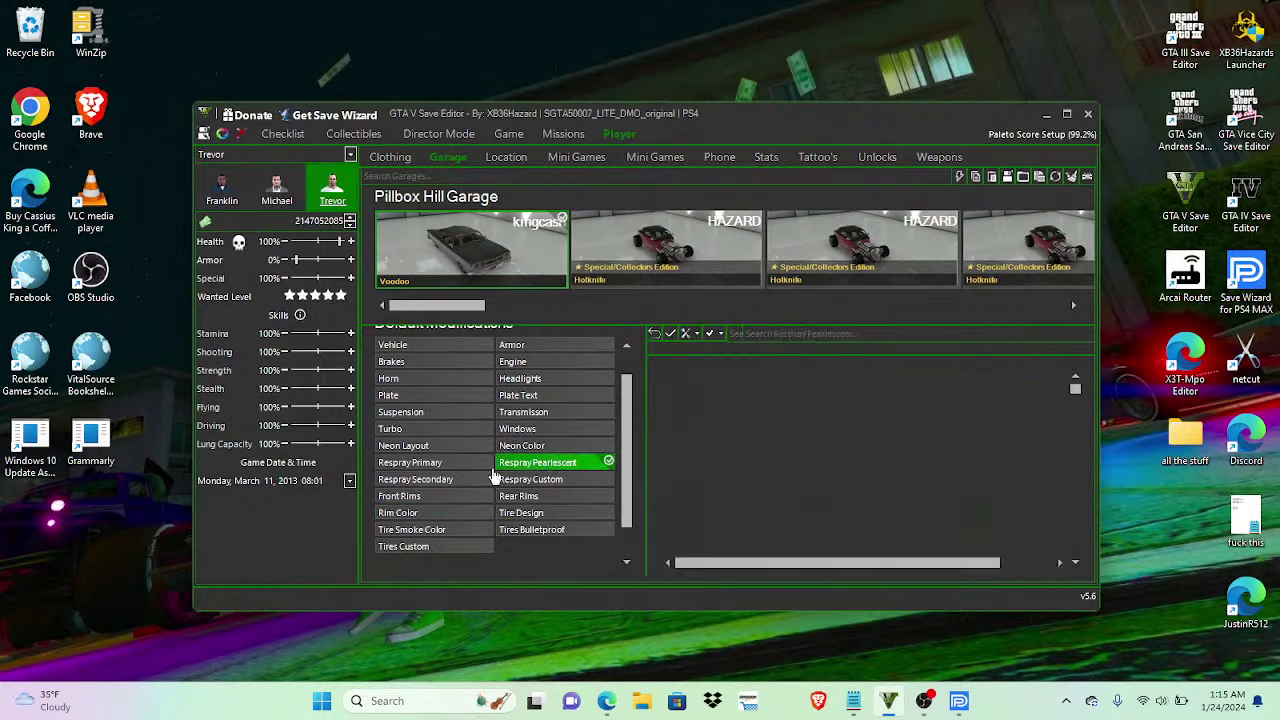
pyautogui.click(455, 463)
pyautogui.click(455, 481)
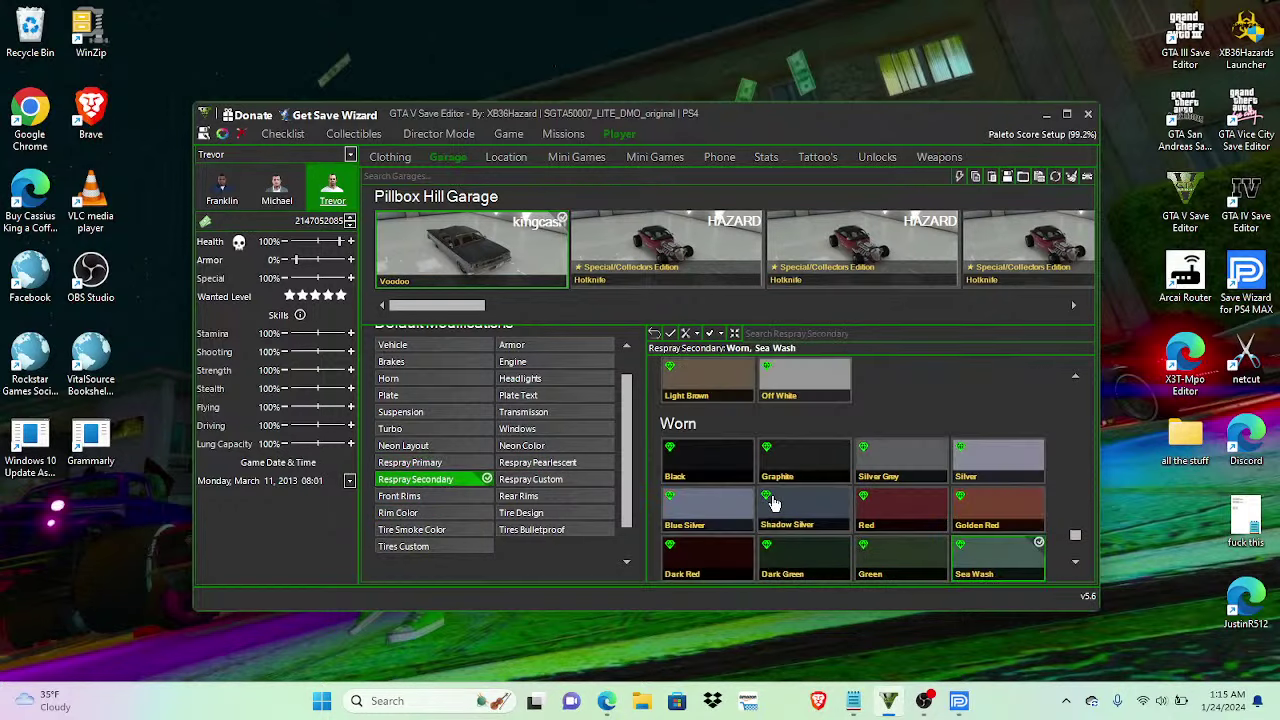
pyautogui.click(535, 481)
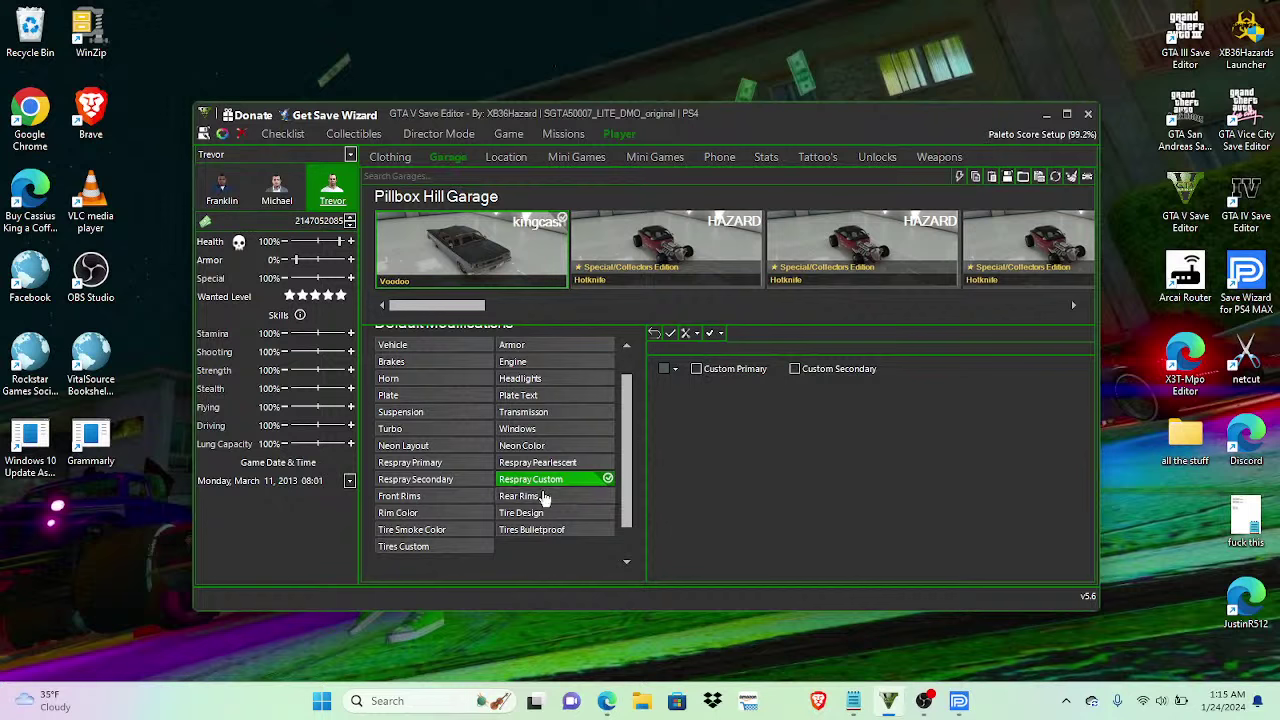
pyautogui.click(488, 497)
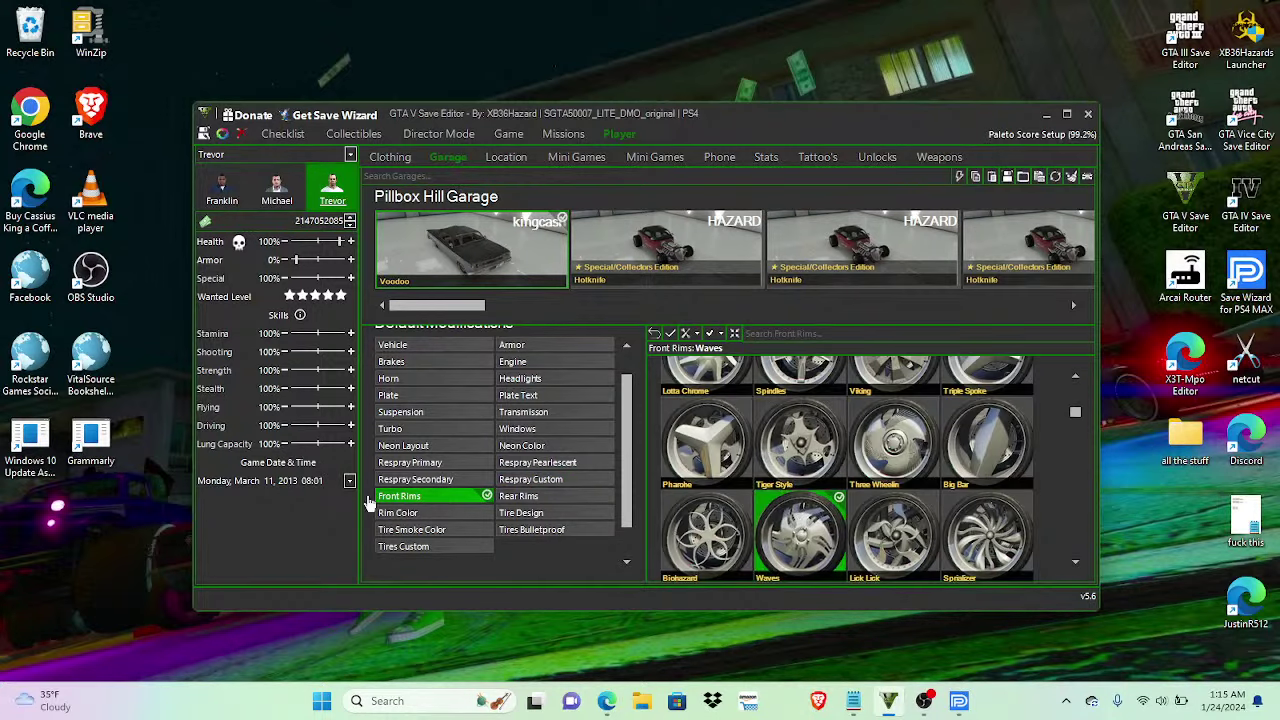
pyautogui.click(527, 514)
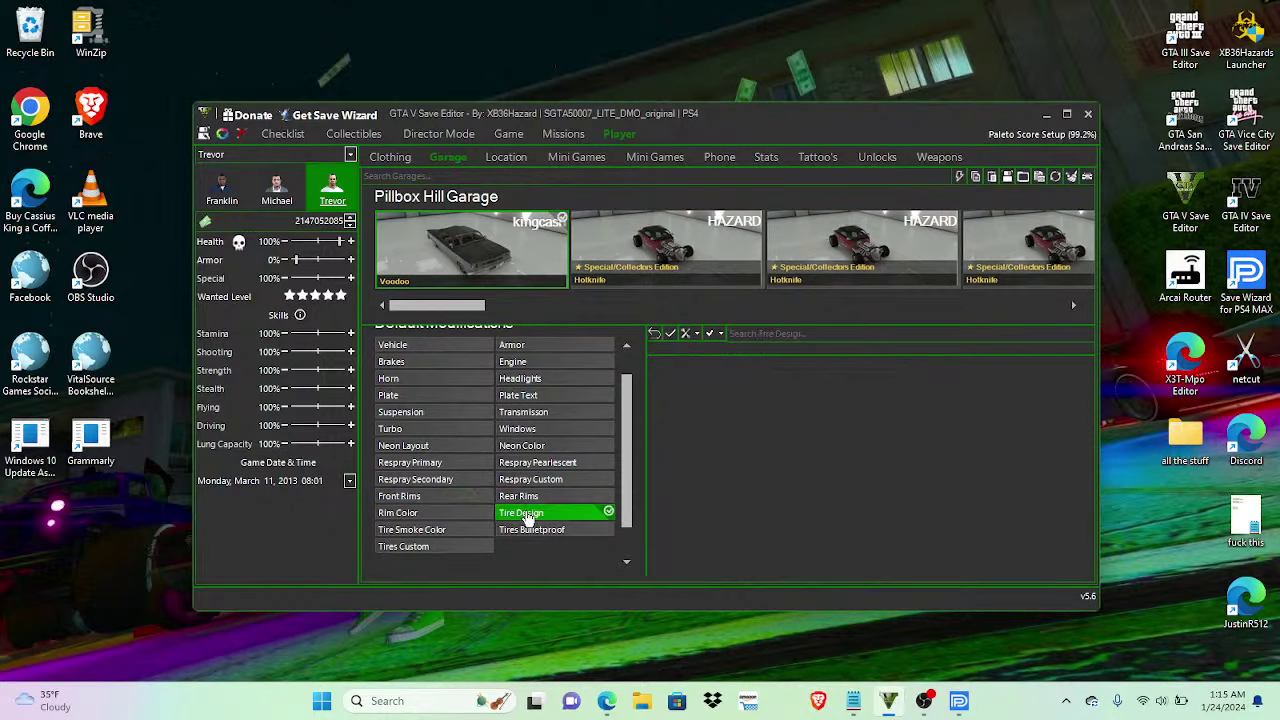
pyautogui.click(440, 549)
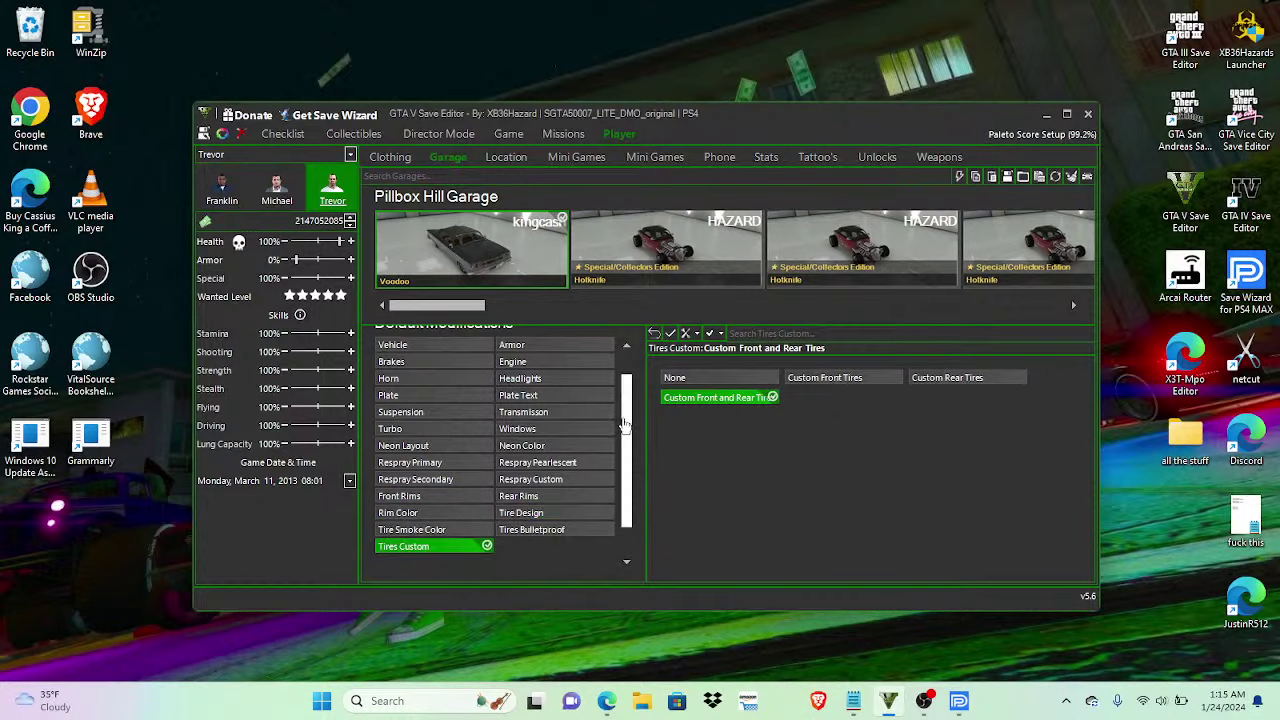
# Step: Max all of the Voodoo's default modifications and save the game save
pyautogui.scroll(2, 623, 425)
pyautogui.click(460, 375)
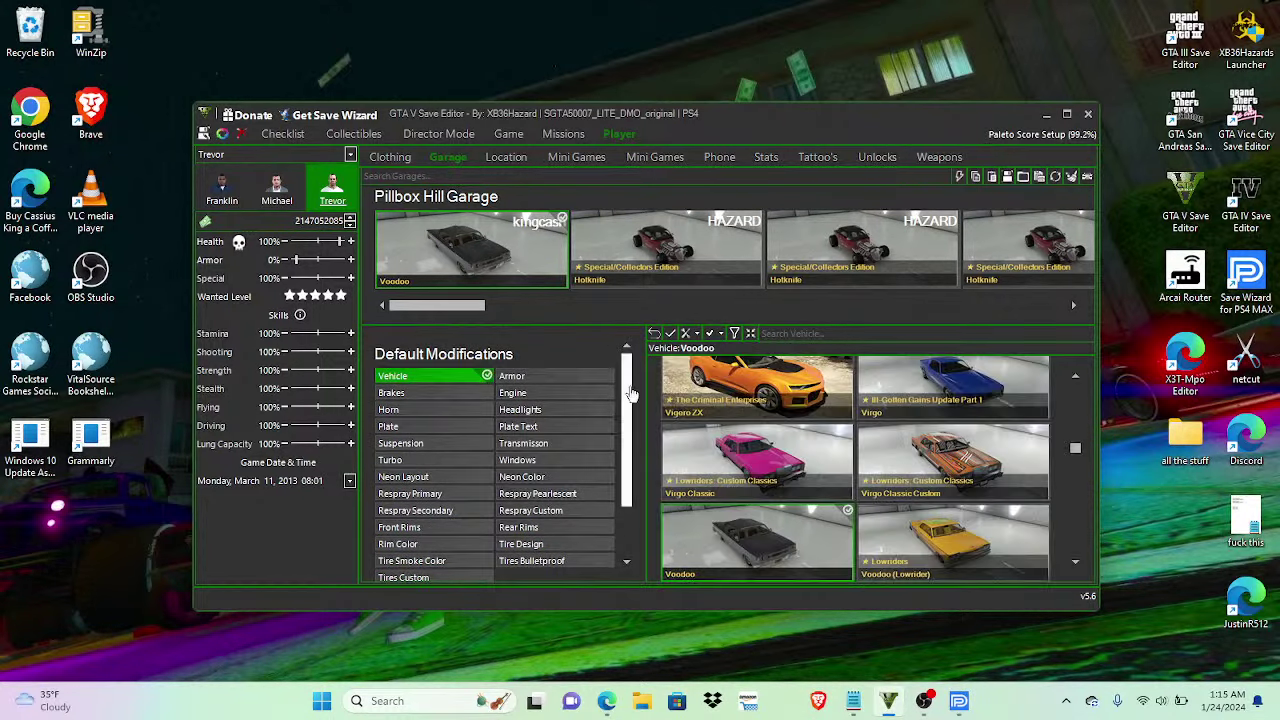
pyautogui.click(671, 334)
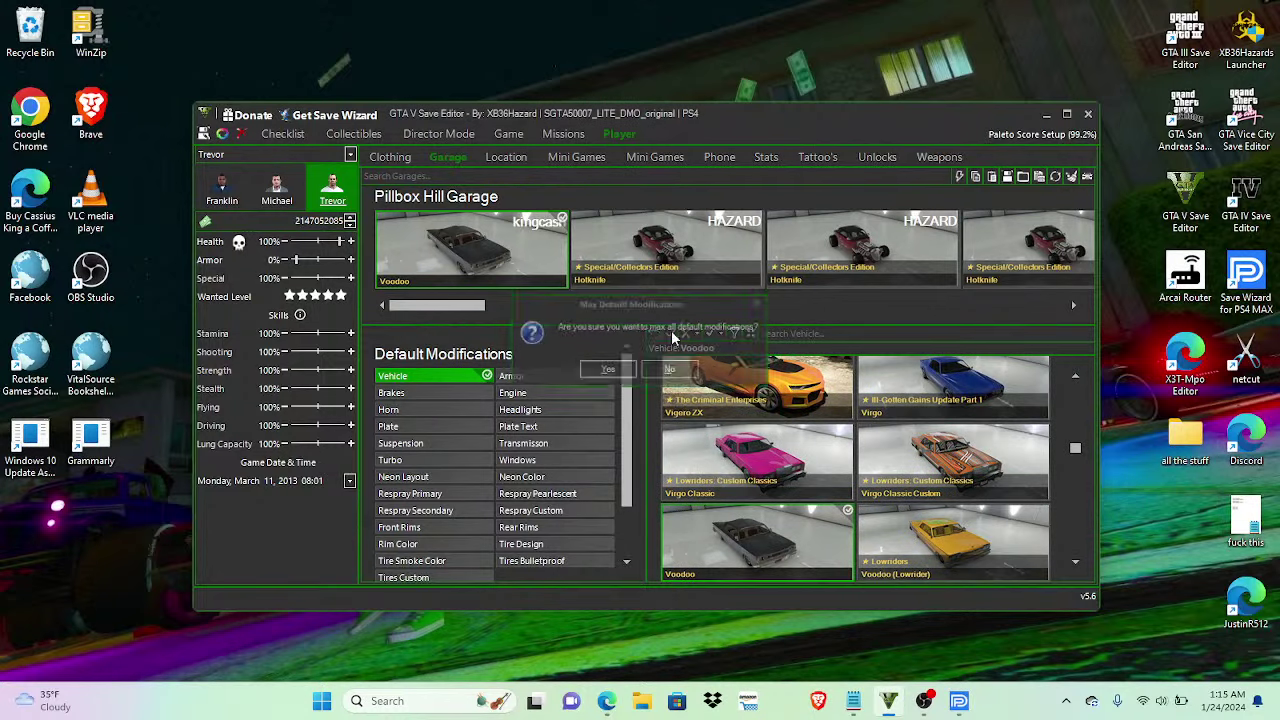
pyautogui.click(623, 376)
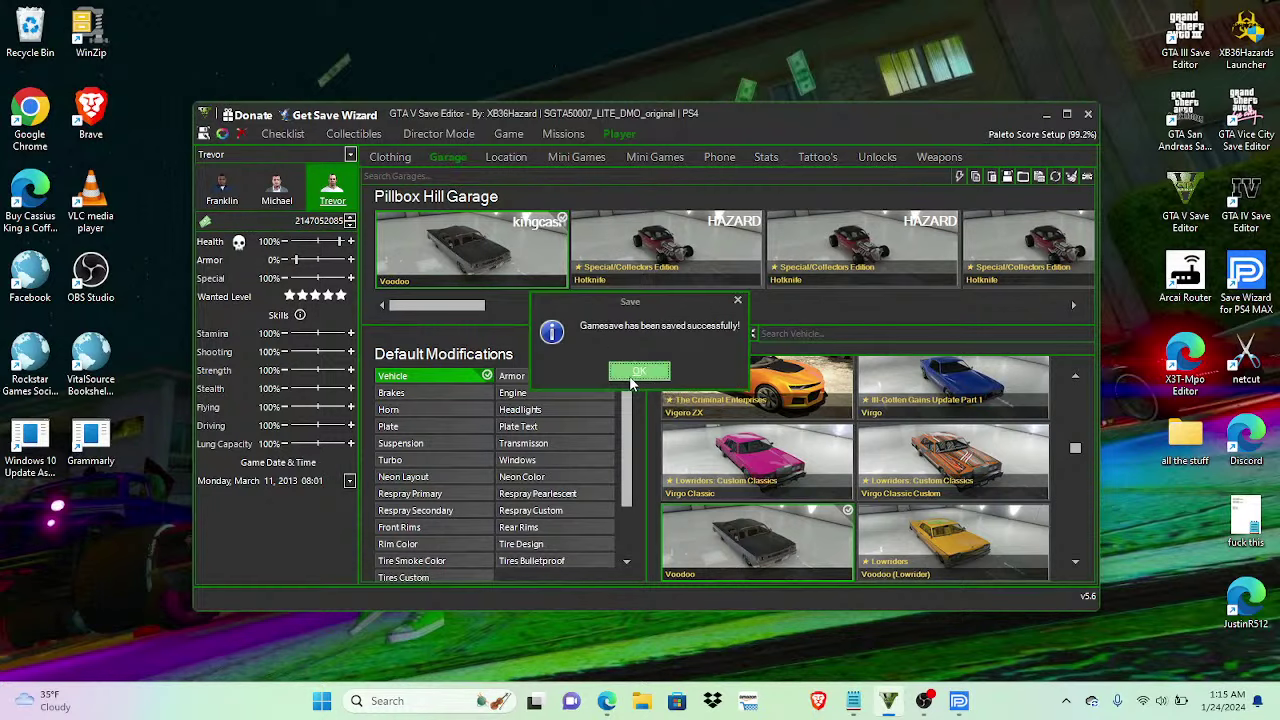
pyautogui.click(636, 367)
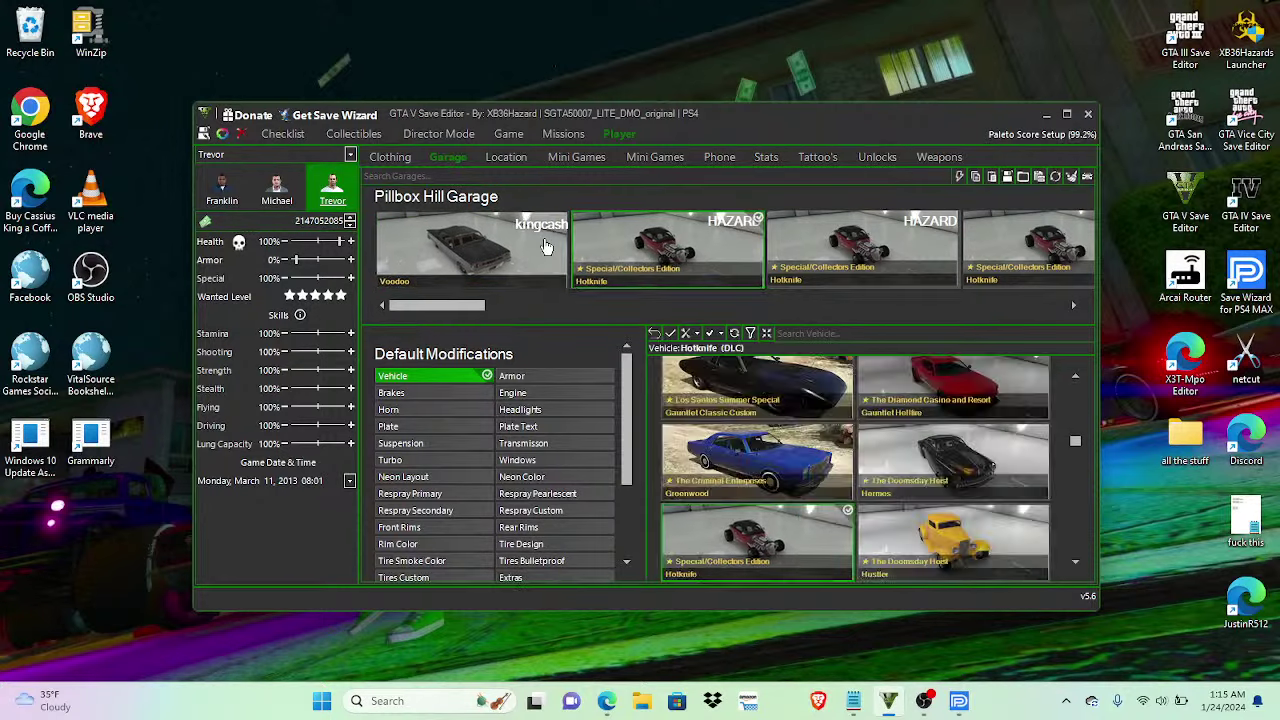
# Step: Copy the Voodoo and save it as vehicle file Voodoo.GTAVV in Documents, replacing the existing file
pyautogui.click(1040, 178)
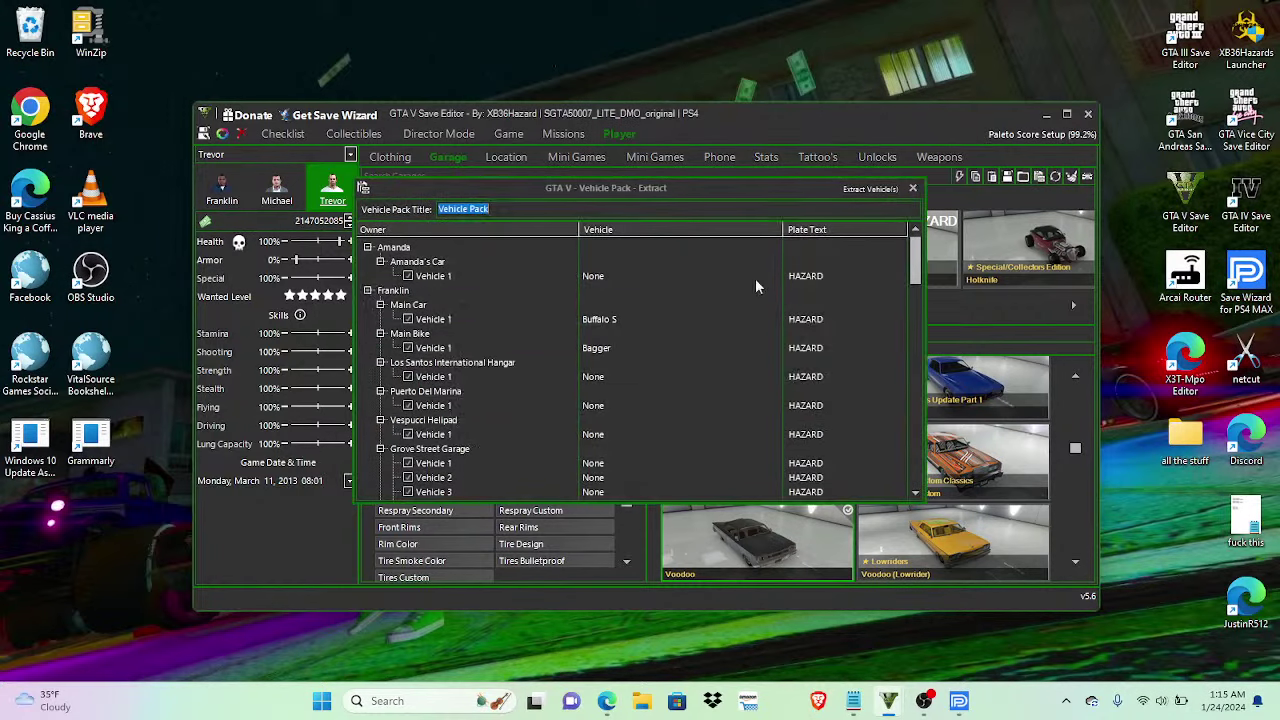
pyautogui.click(913, 189)
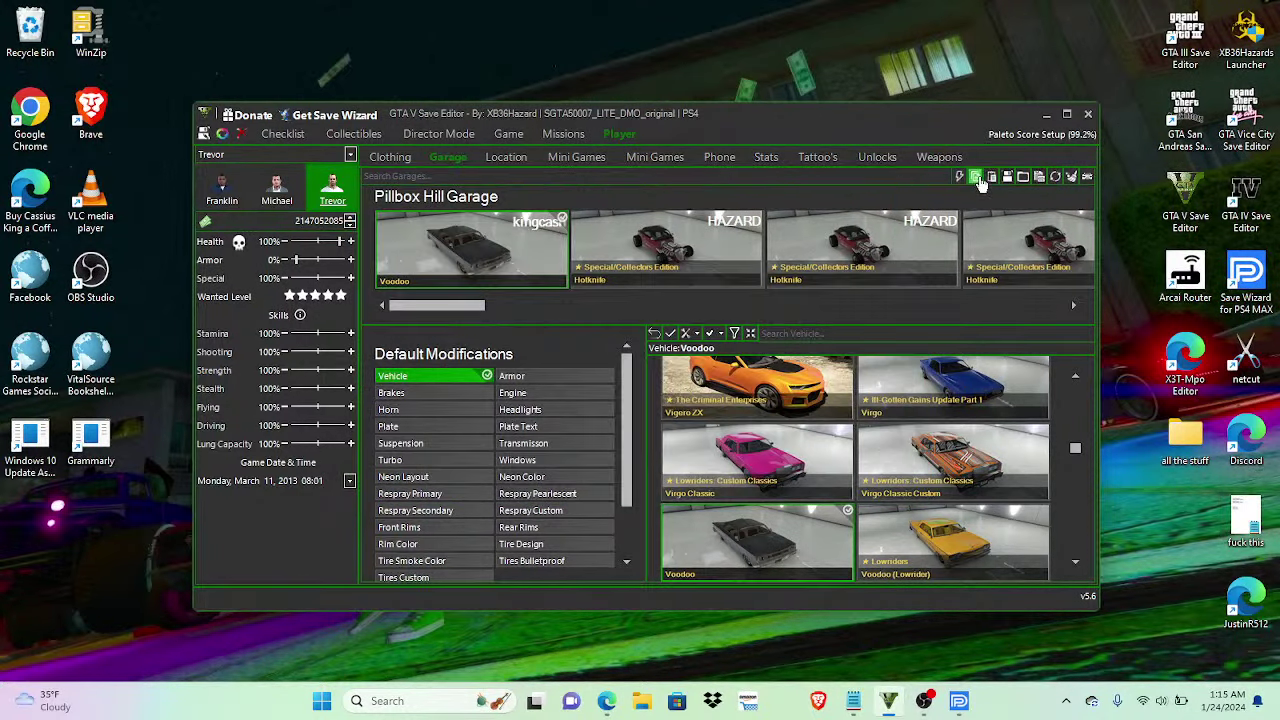
pyautogui.click(980, 182)
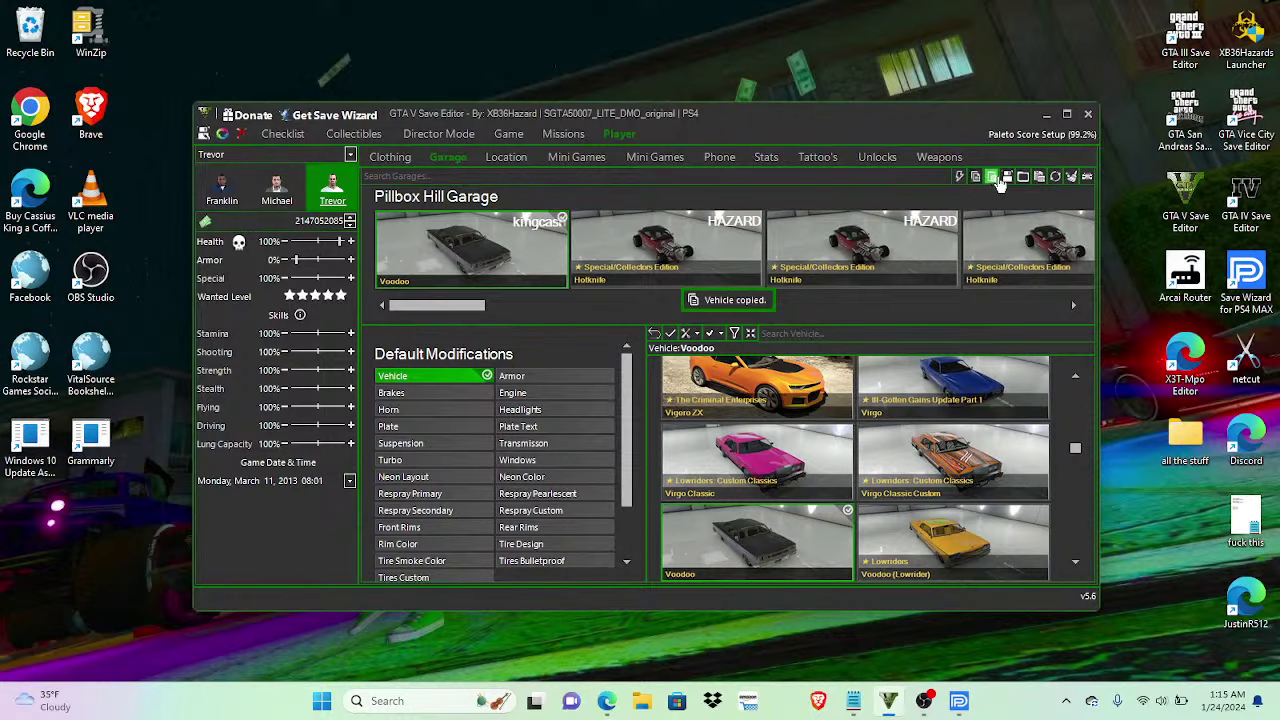
pyautogui.click(1008, 180)
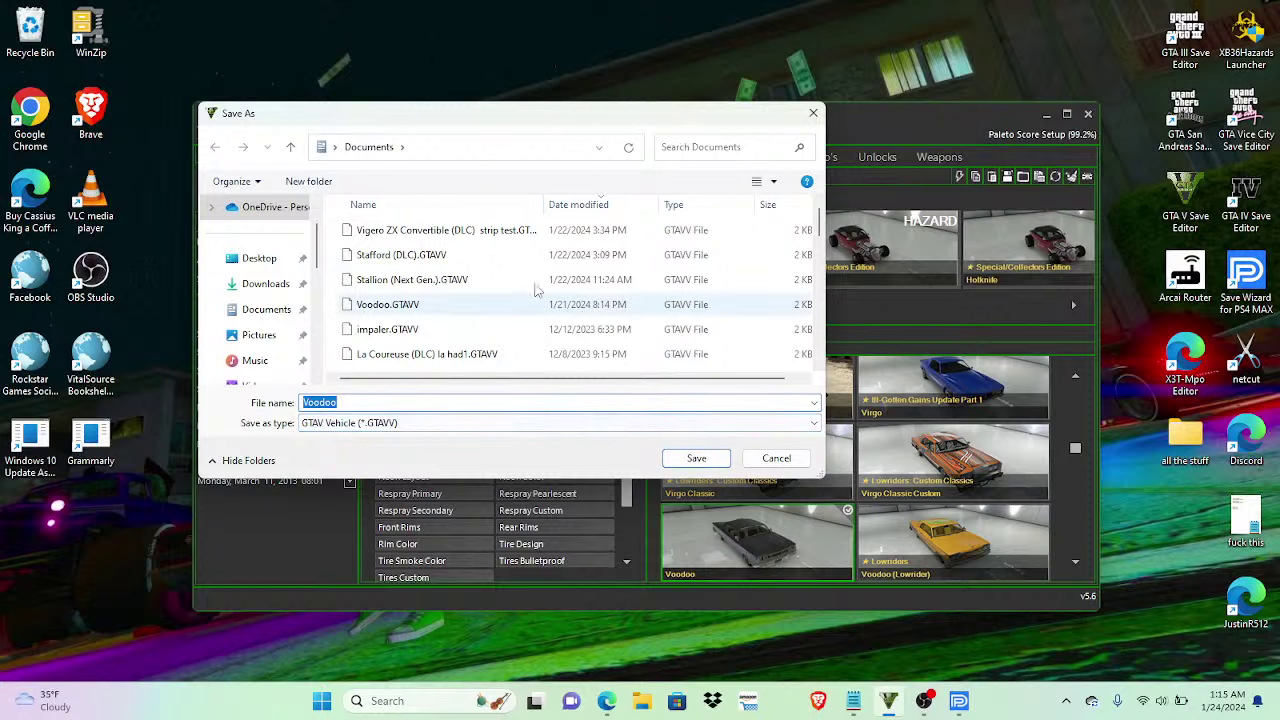
pyautogui.click(696, 458)
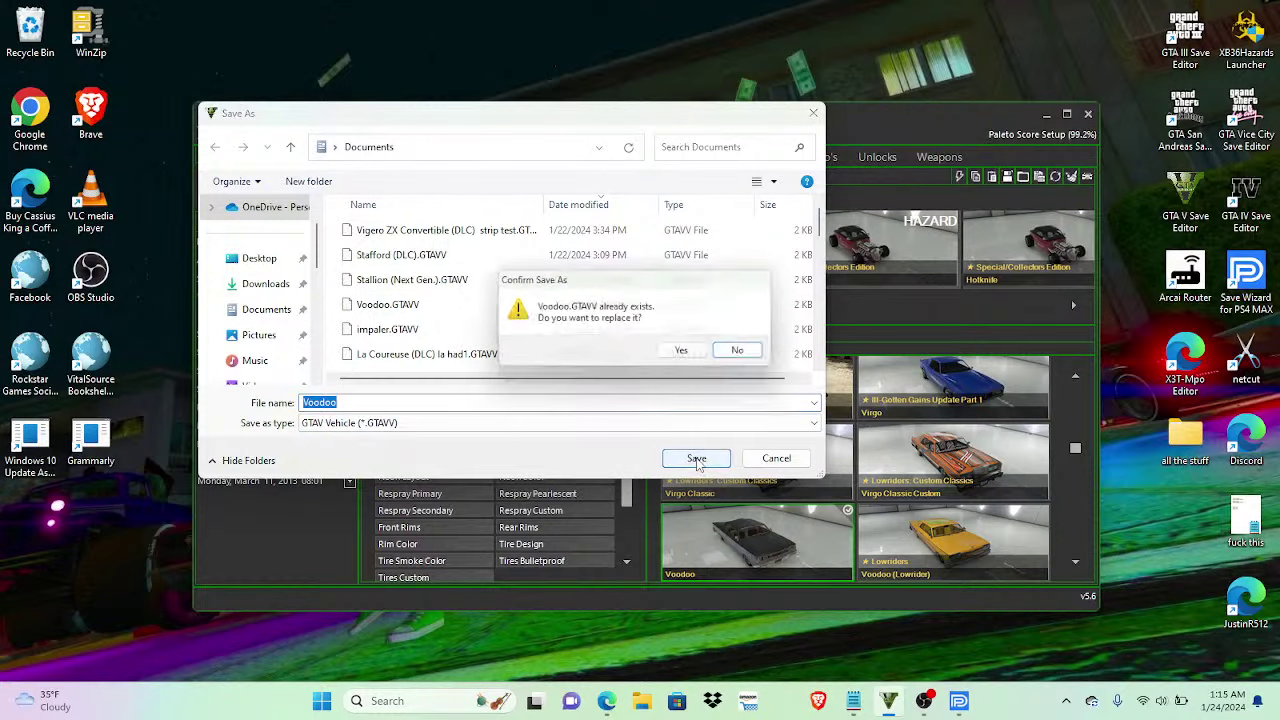
pyautogui.click(686, 353)
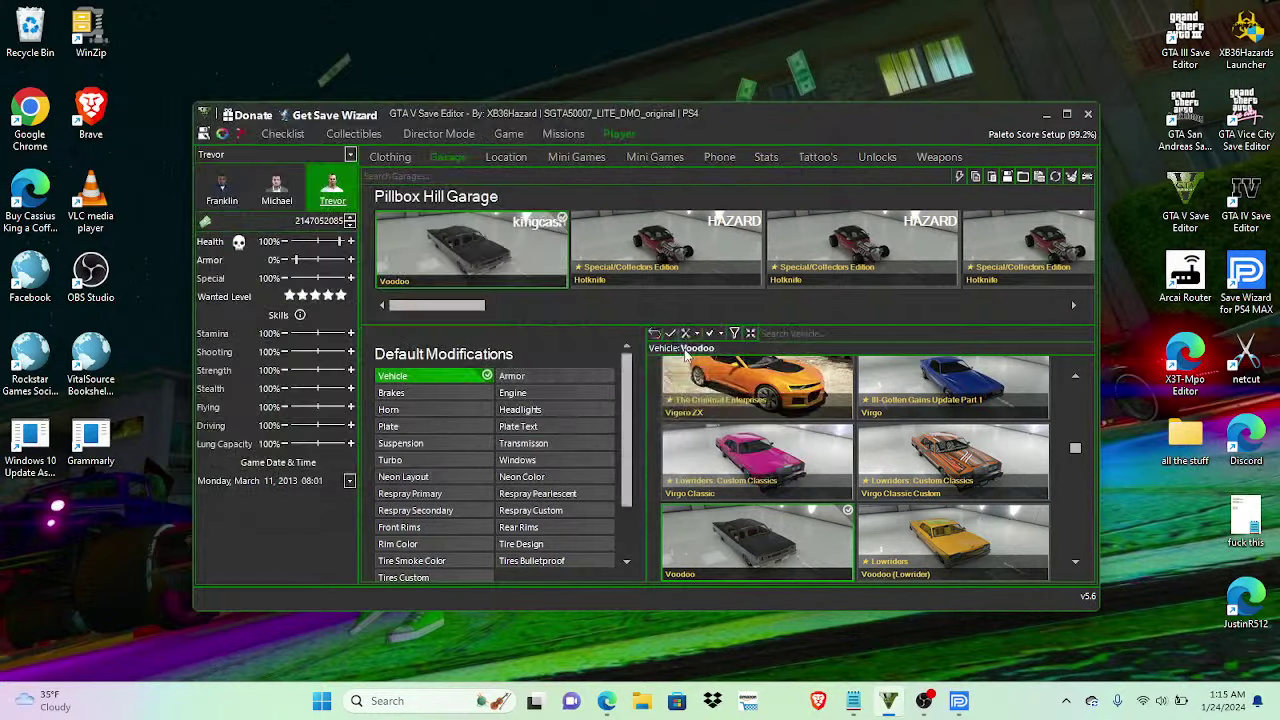
pyautogui.click(679, 403)
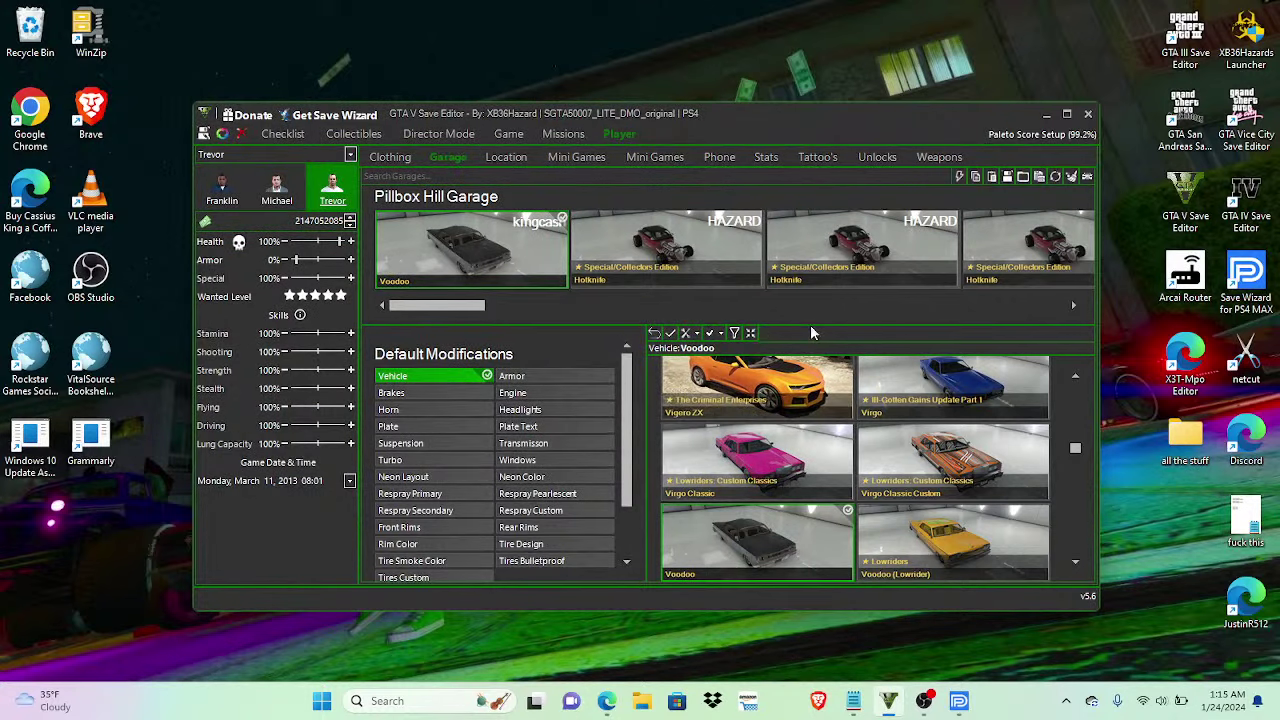
# Step: Copy the Voodoo in the Pillbox Hill Garage and select the first empty vehicle slot in Trevor's Strip Club
pyautogui.moveTo(512, 286)
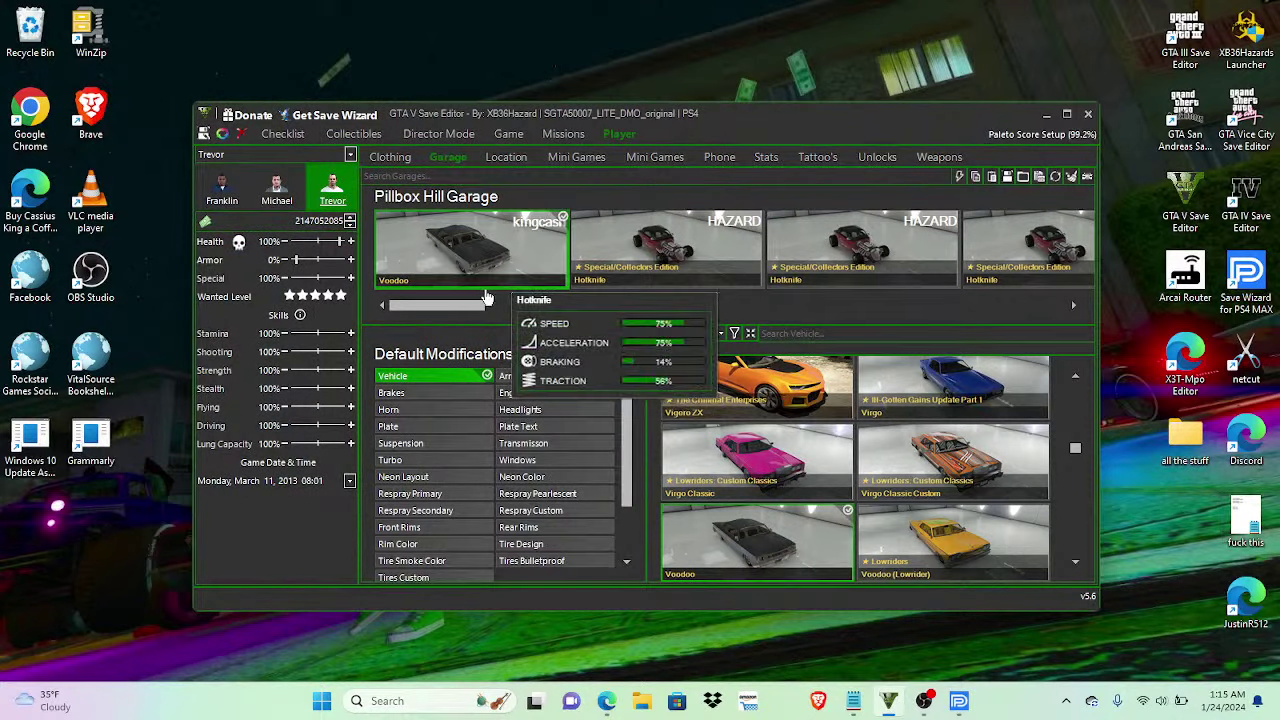
pyautogui.click(975, 177)
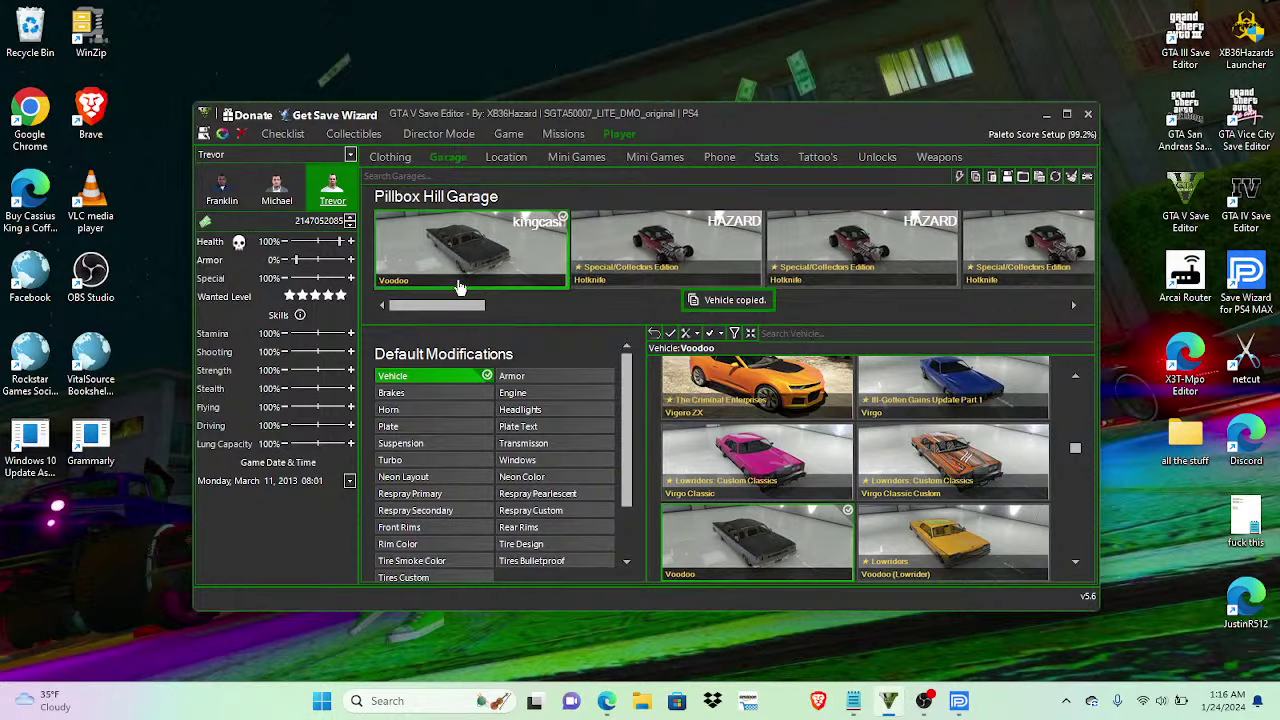
pyautogui.moveTo(451, 305); pyautogui.dragTo(744, 310)
pyautogui.click(683, 256)
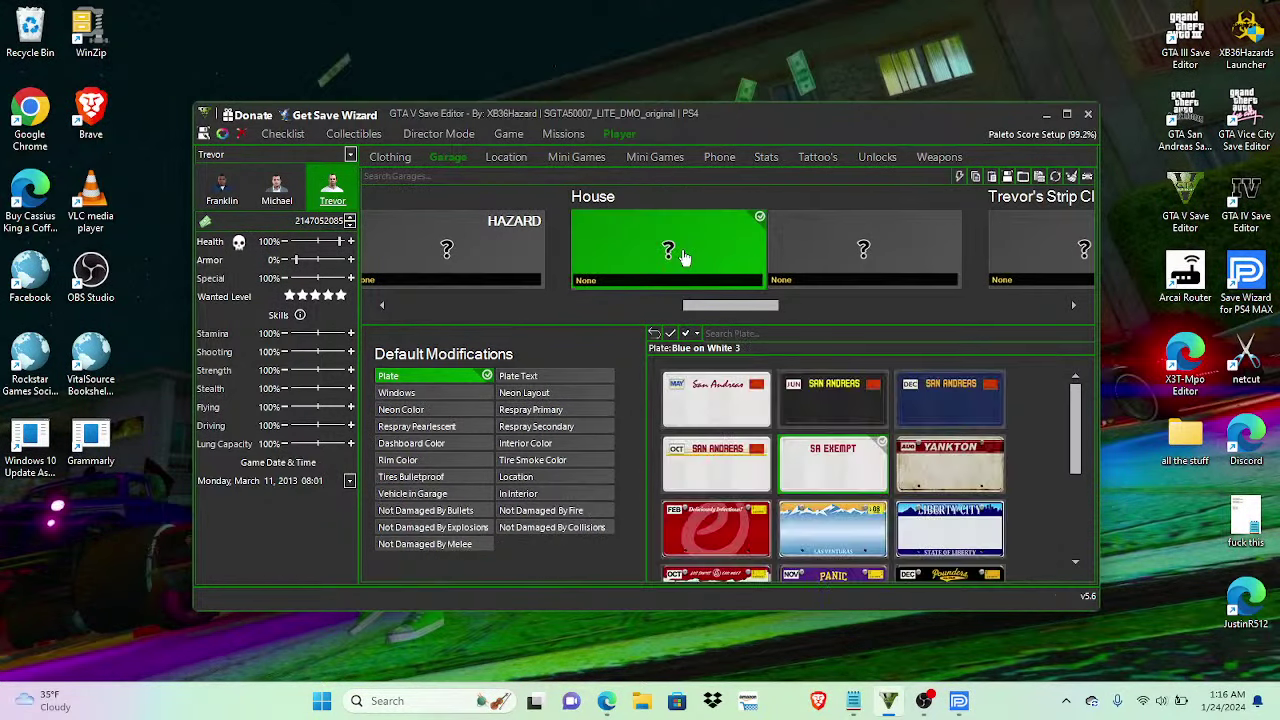
pyautogui.scroll(-3, 670, 255)
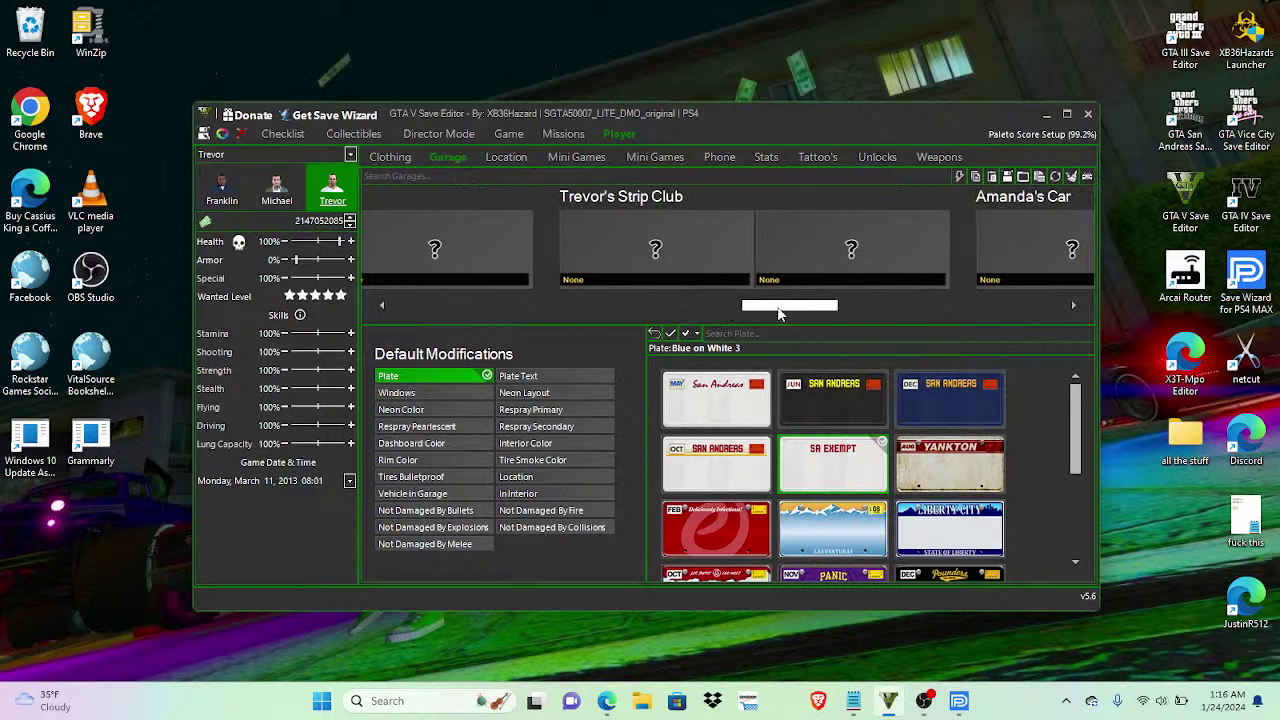
pyautogui.click(698, 275)
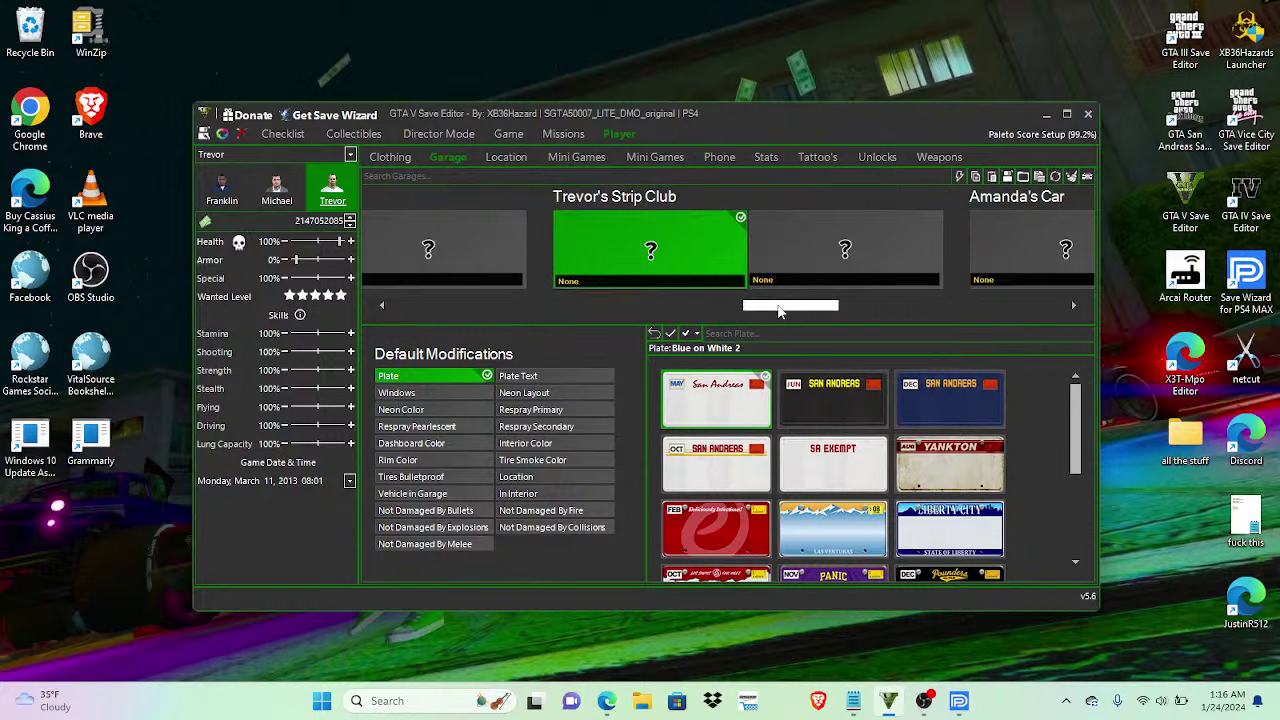
pyautogui.moveTo(776, 306); pyautogui.dragTo(718, 310)
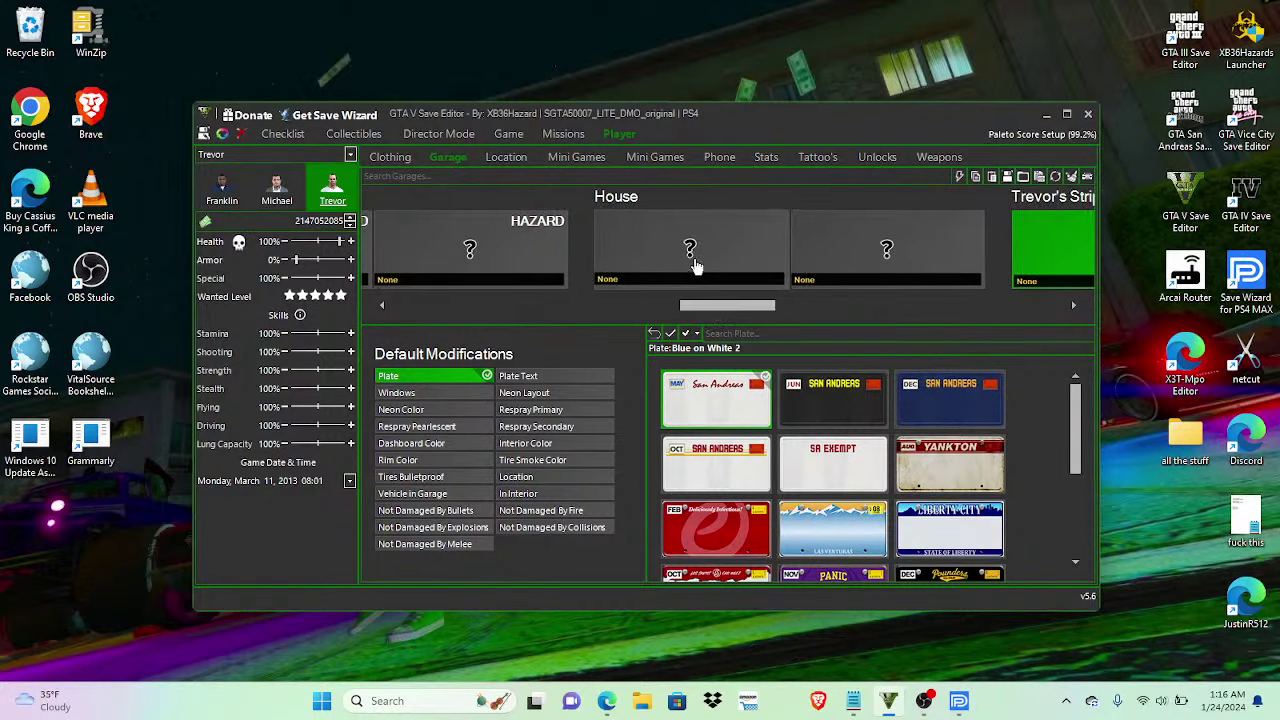
pyautogui.scroll(-2, 718, 270)
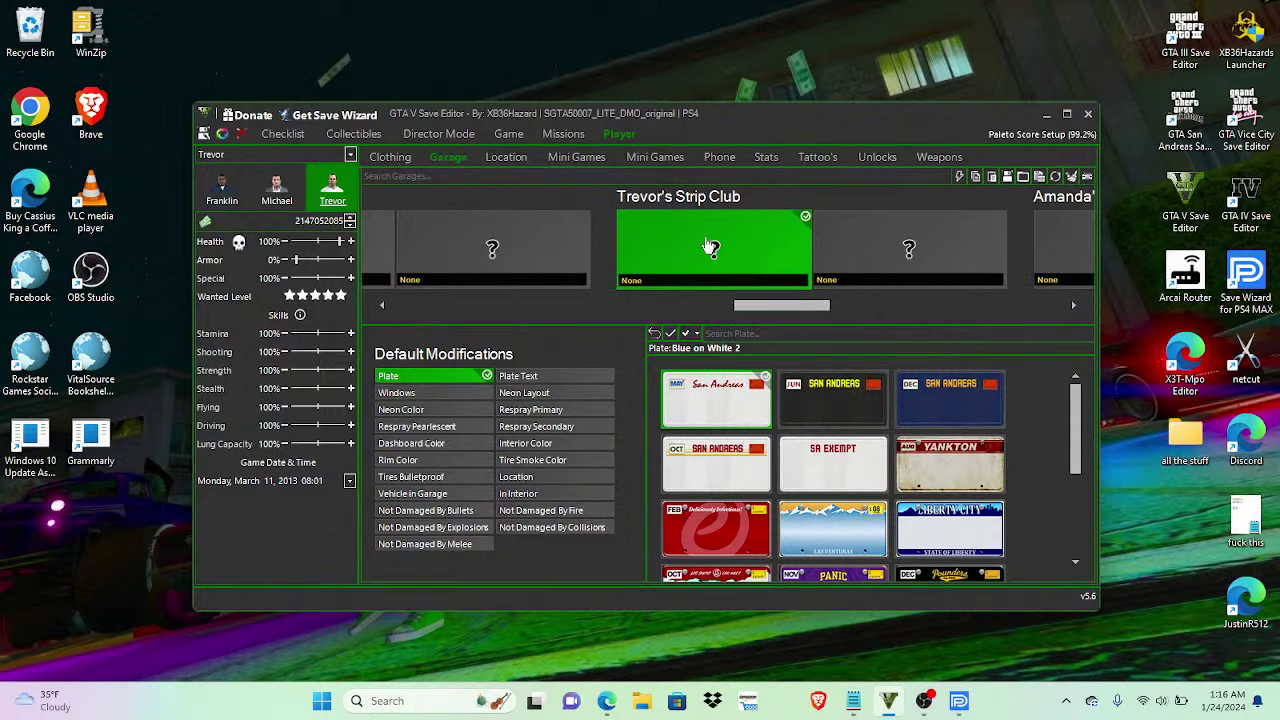
# Step: Load Voodoo.GTAVV from Documents into the selected Trevor's Strip Club slot, using the GTAV Vehicle (*.GTAVV) file type
pyautogui.click(1025, 182)
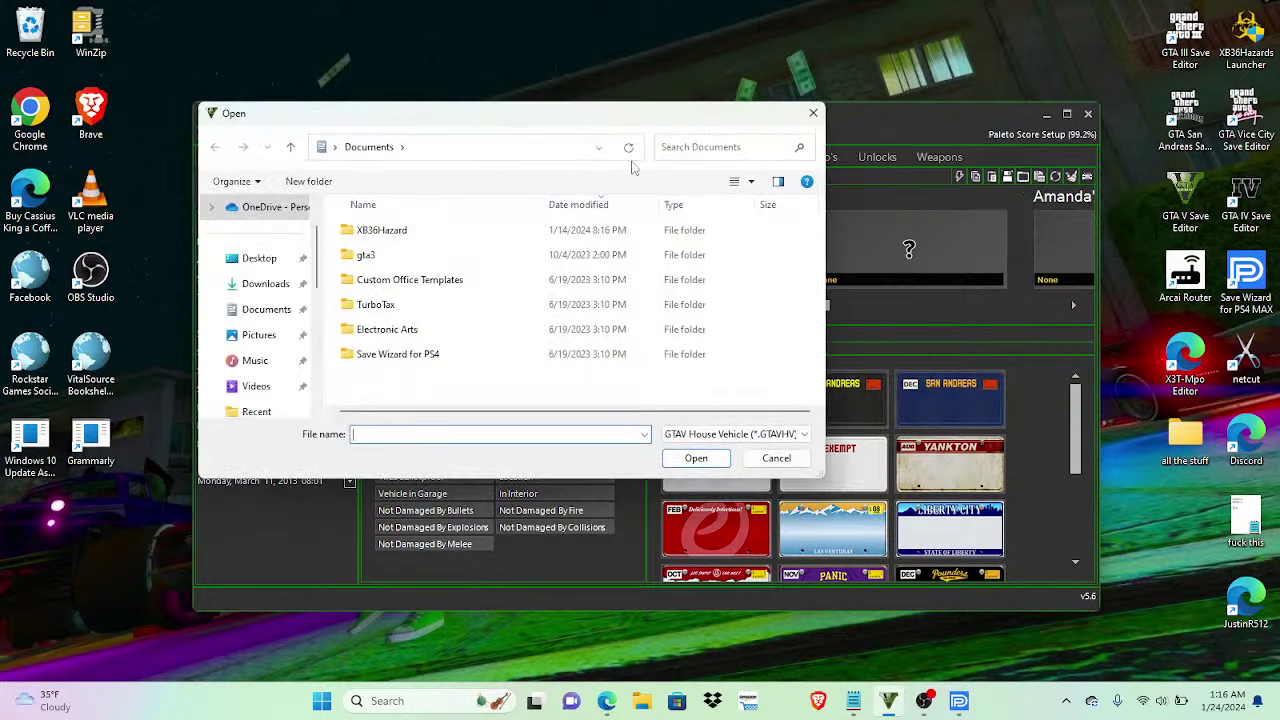
pyautogui.click(270, 306)
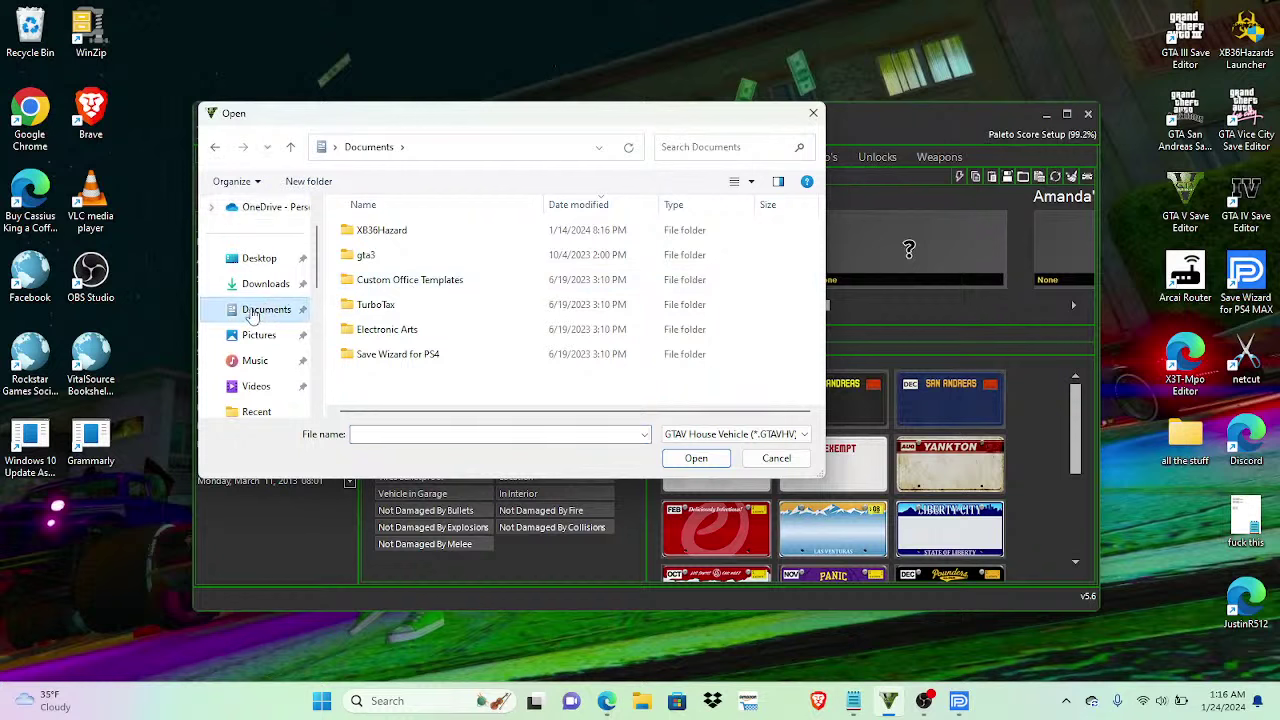
pyautogui.click(255, 285)
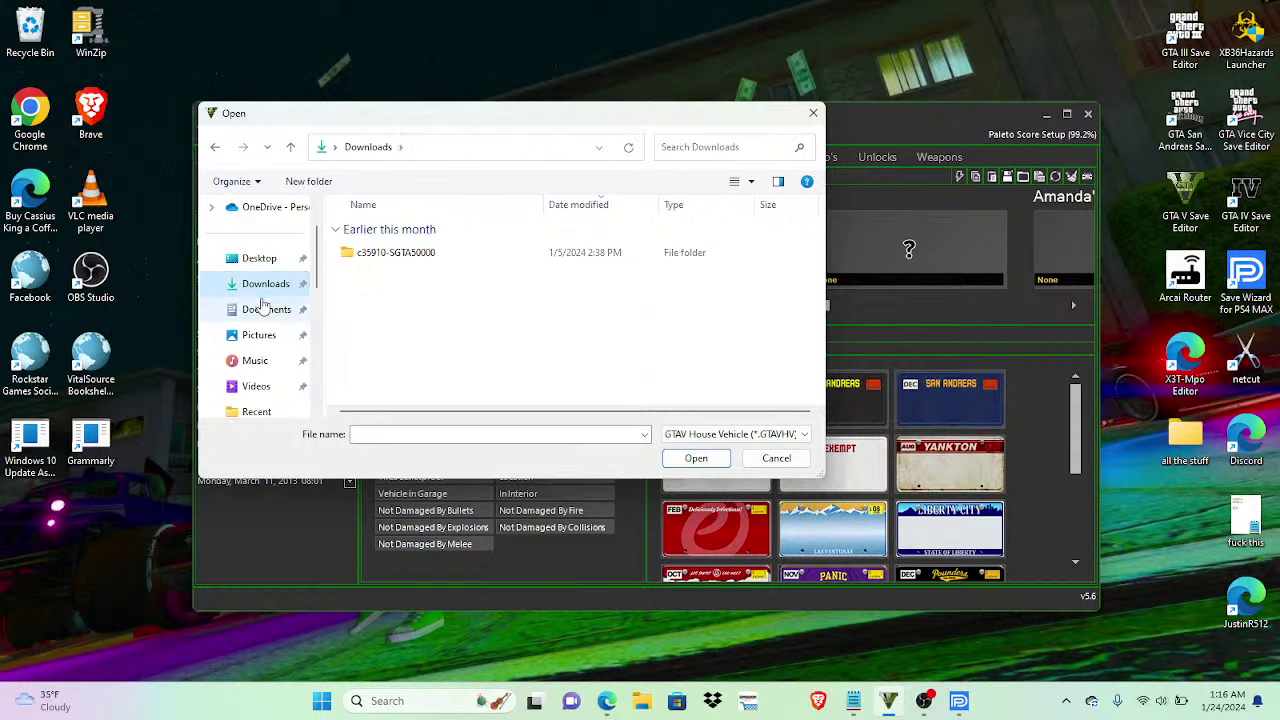
pyautogui.click(262, 308)
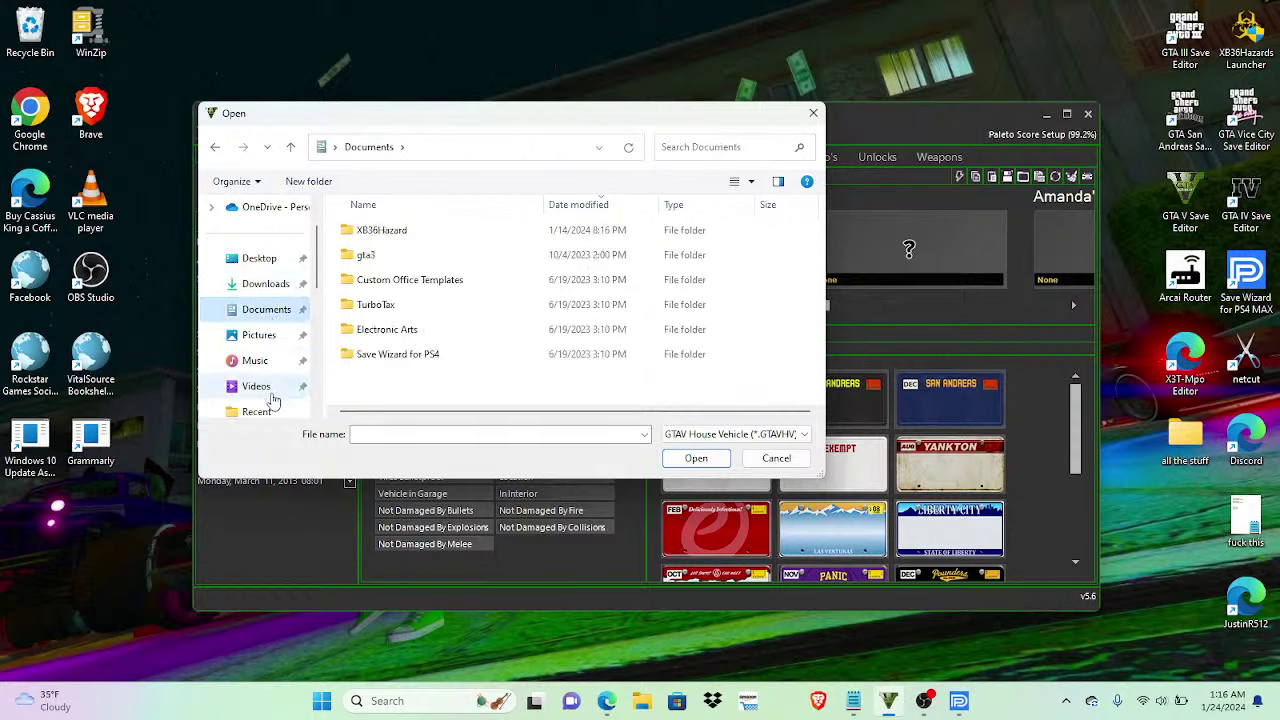
pyautogui.click(699, 436)
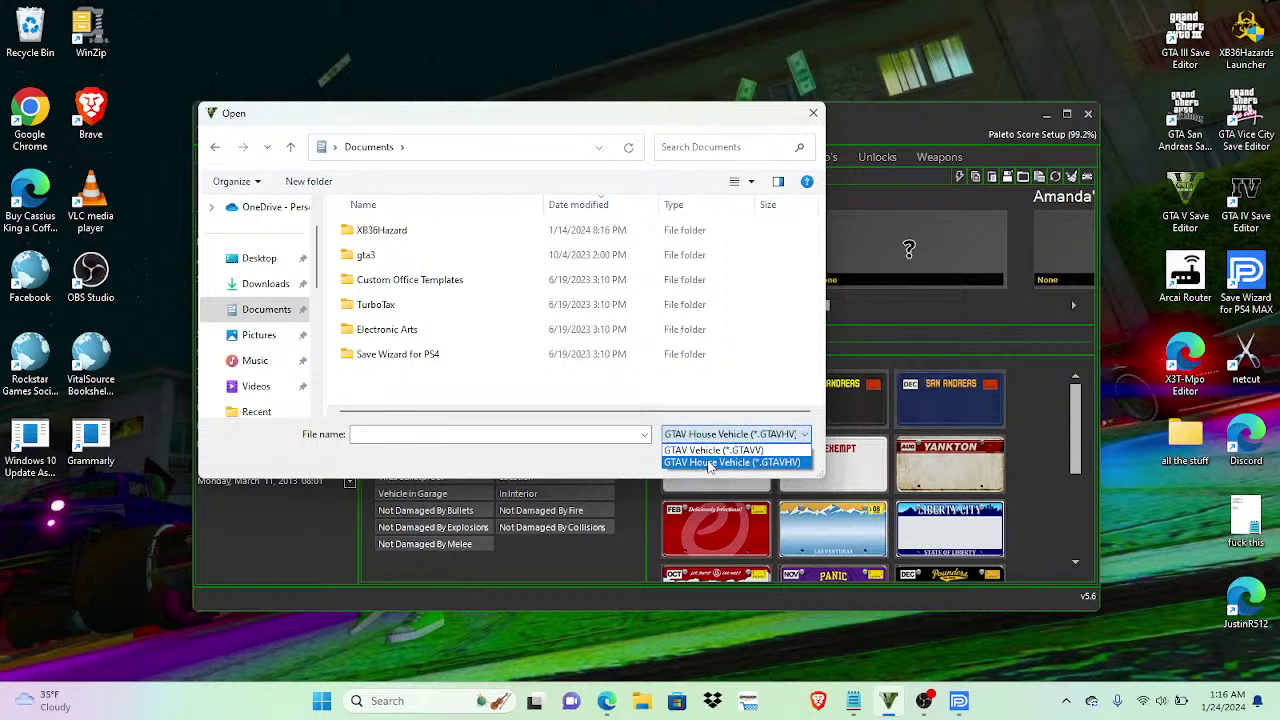
pyautogui.click(710, 451)
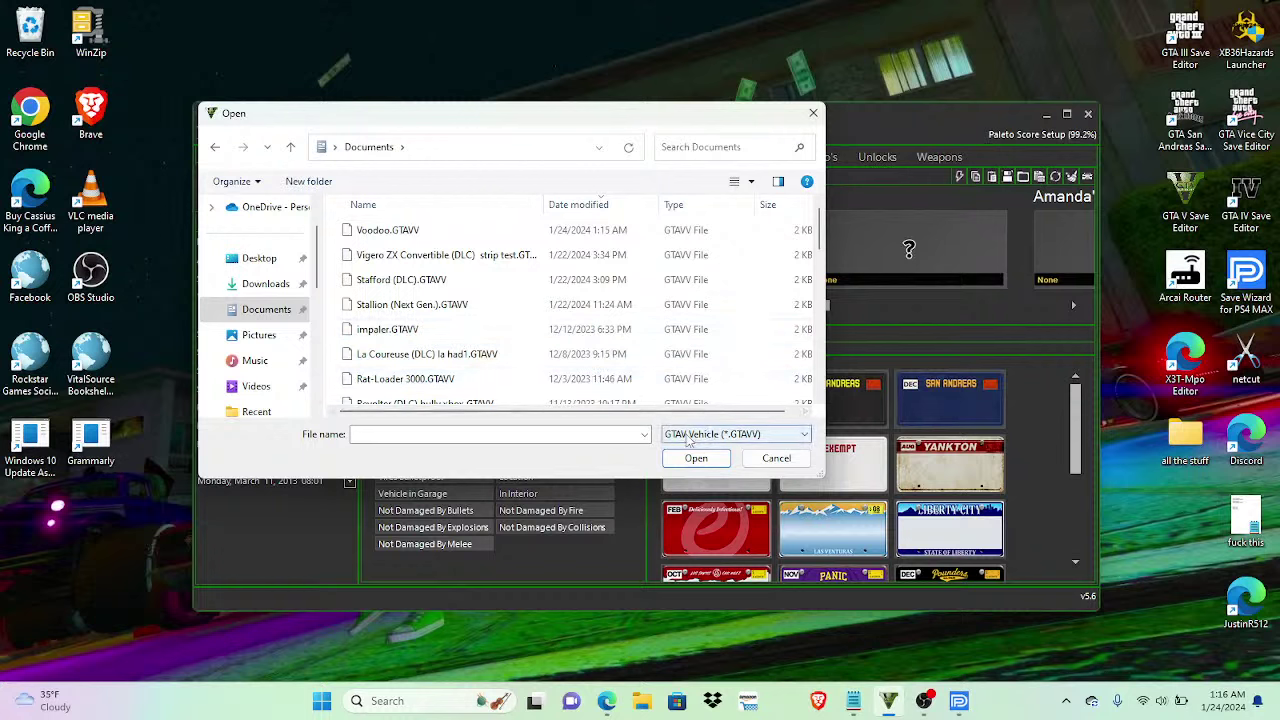
pyautogui.doubleClick(419, 232)
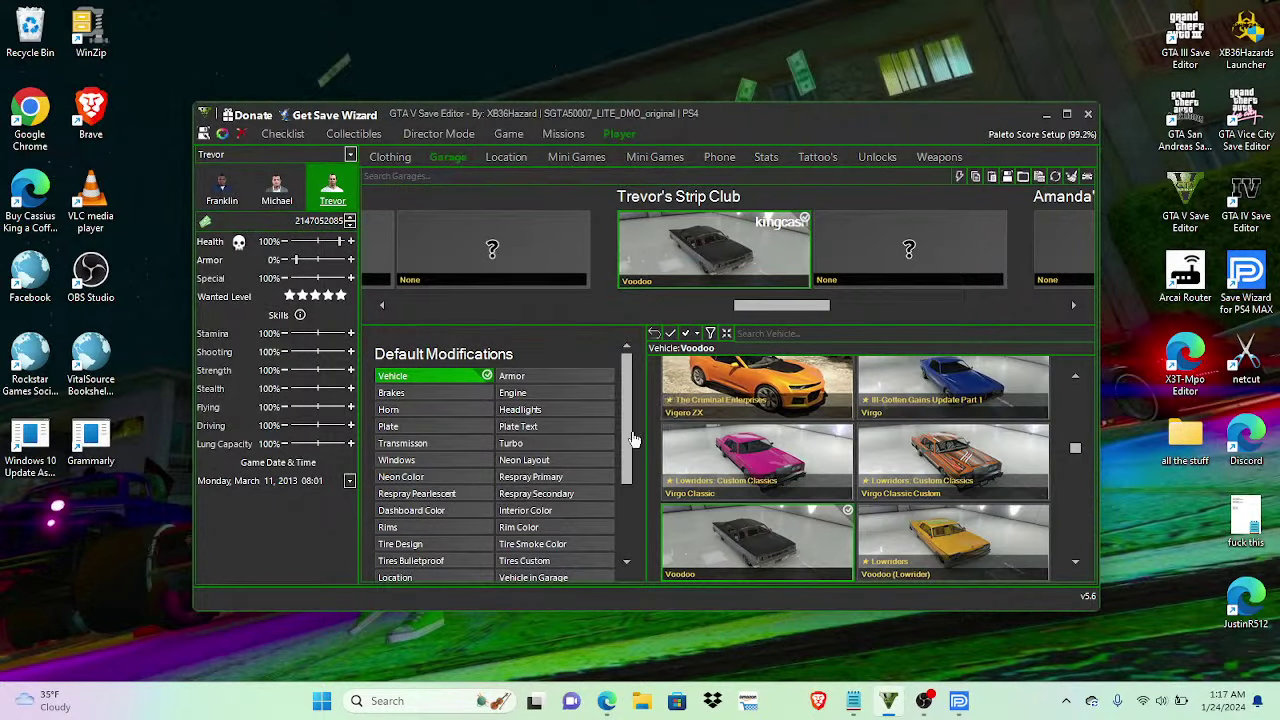
# Step: Review the loaded Voodoo's neon layout, primary and secondary resprays, rim color, rims and tire smoke color
pyautogui.scroll(-1, 628, 430)
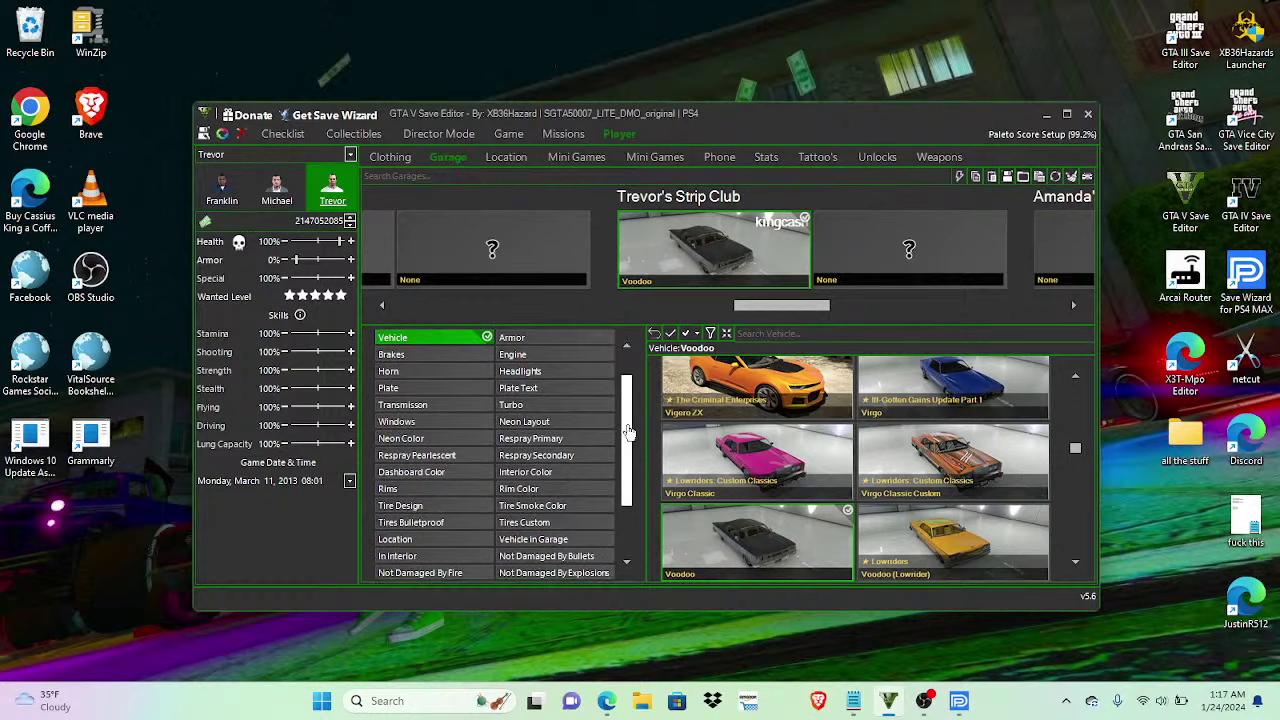
pyautogui.click(562, 421)
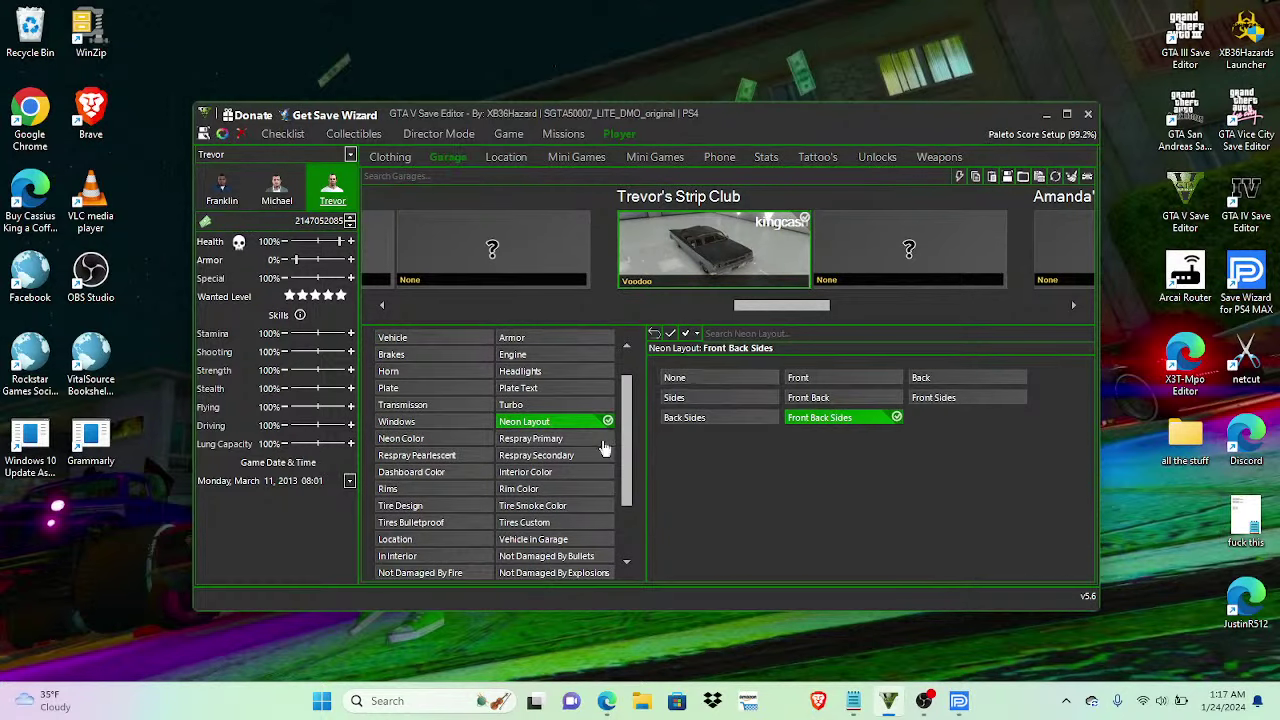
pyautogui.click(550, 440)
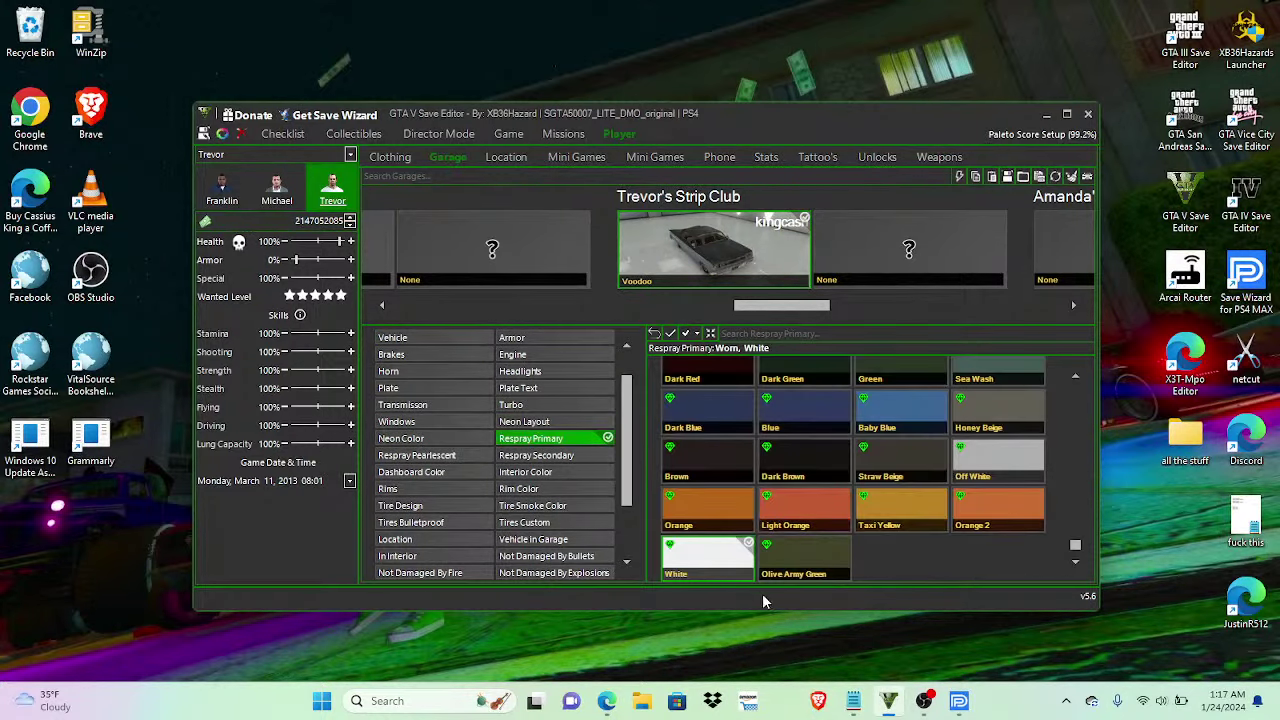
pyautogui.click(570, 456)
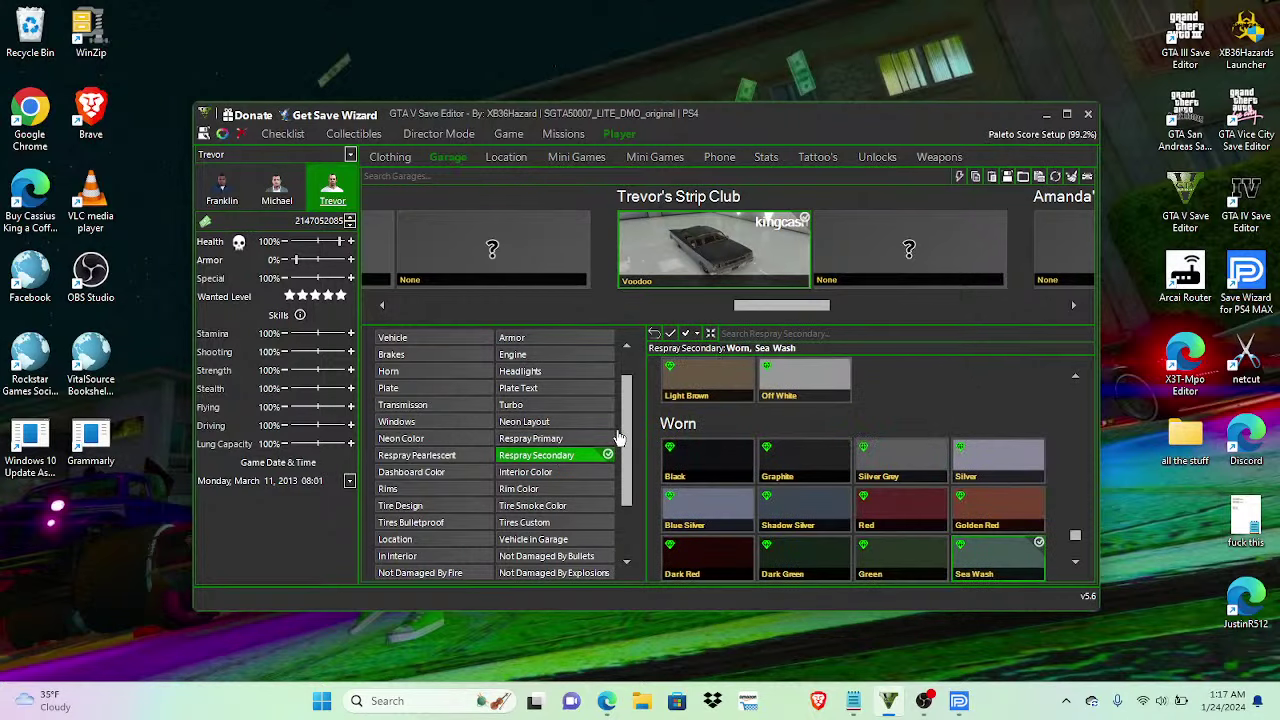
pyautogui.scroll(-2, 623, 471)
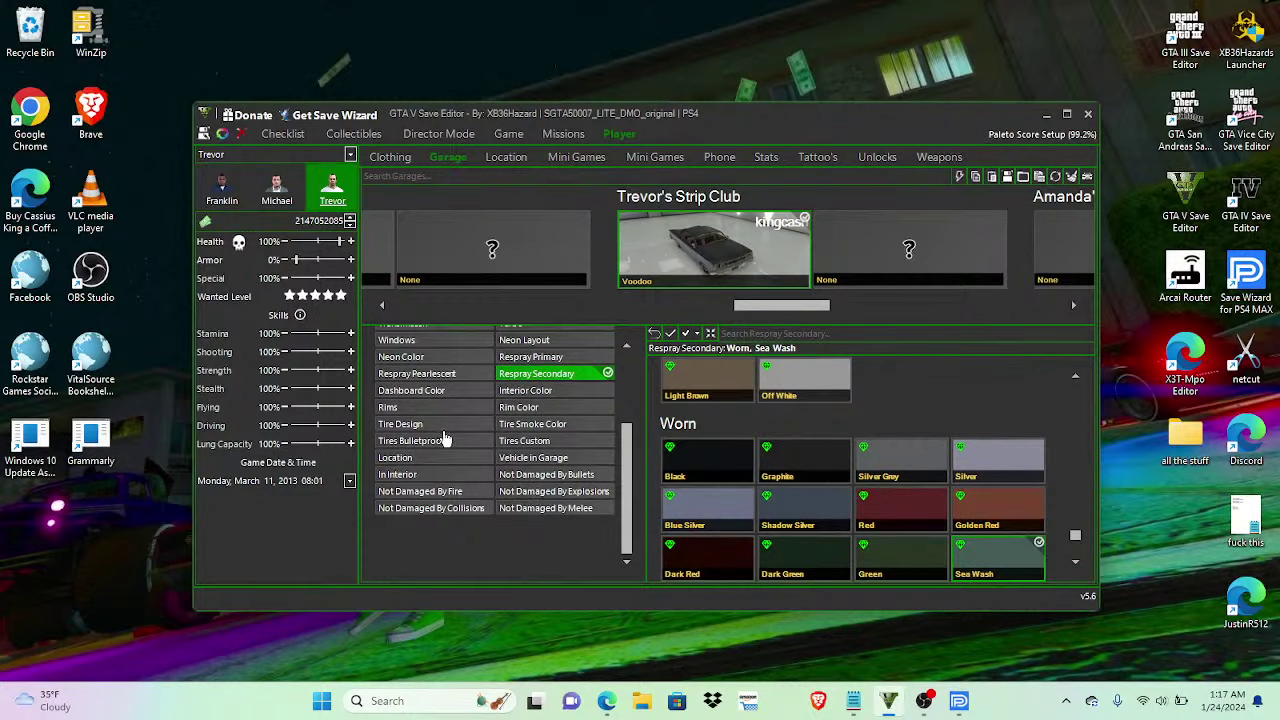
pyautogui.click(518, 406)
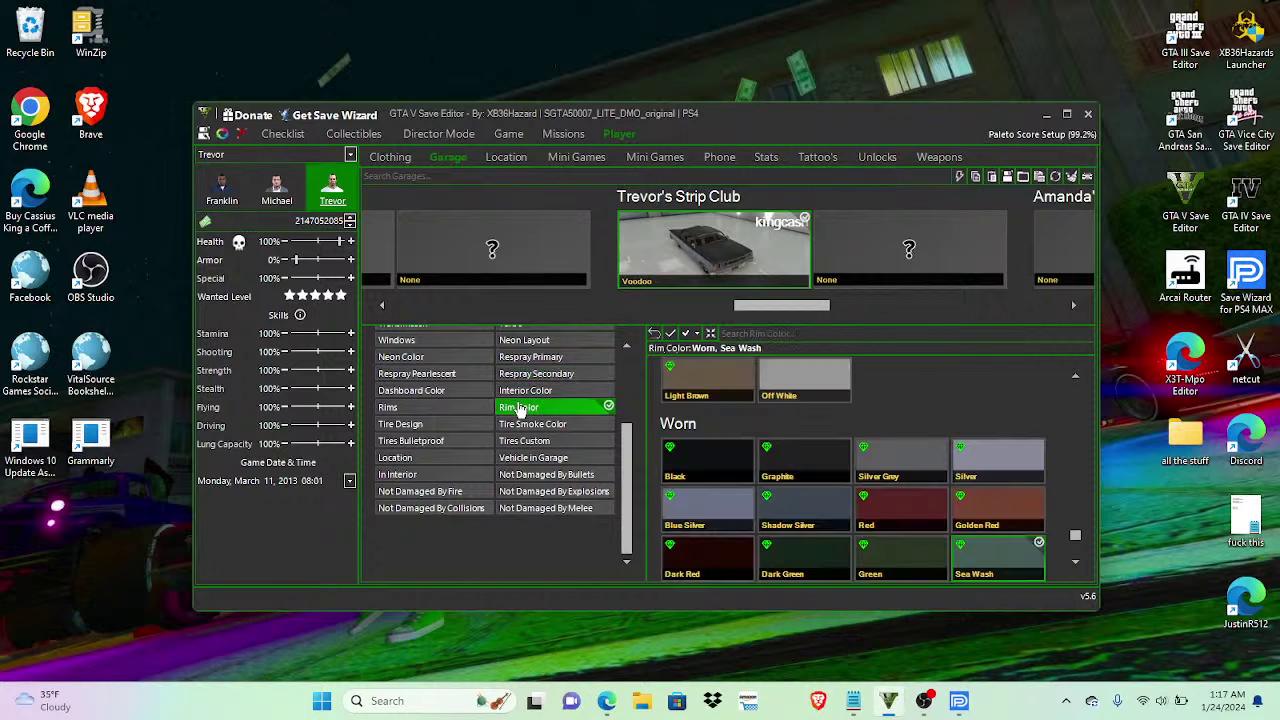
pyautogui.click(465, 408)
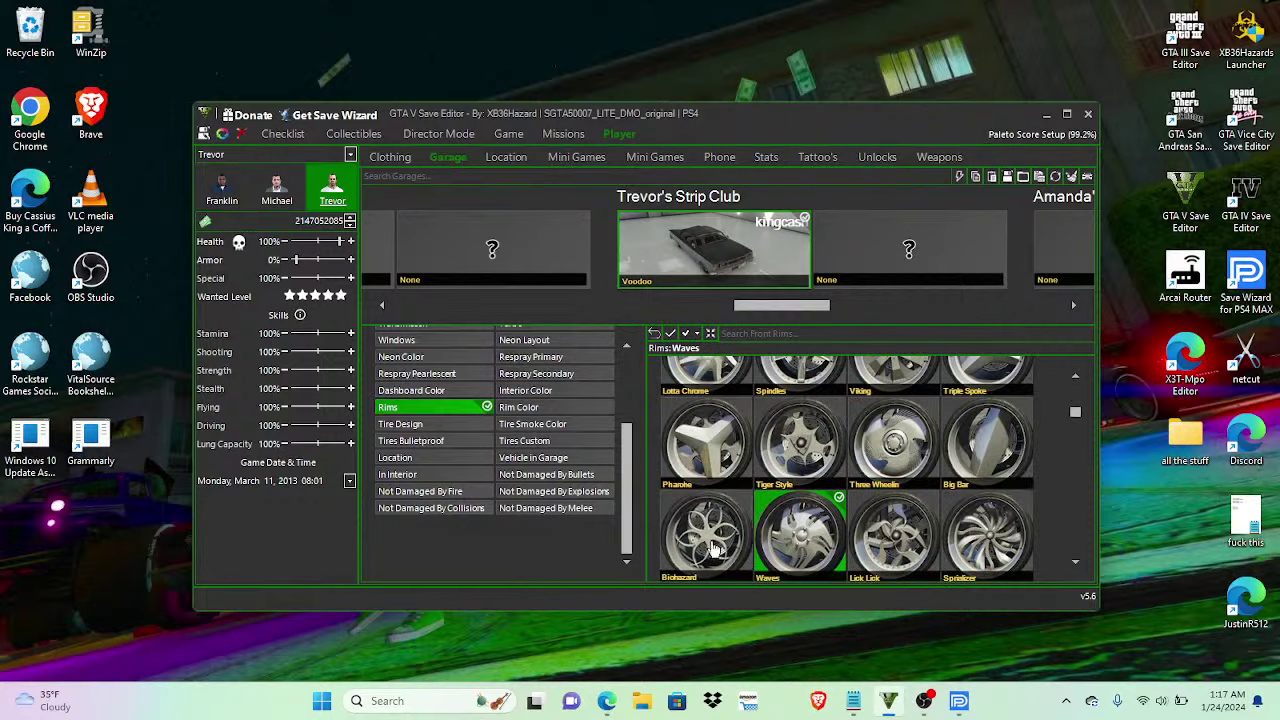
pyautogui.click(580, 424)
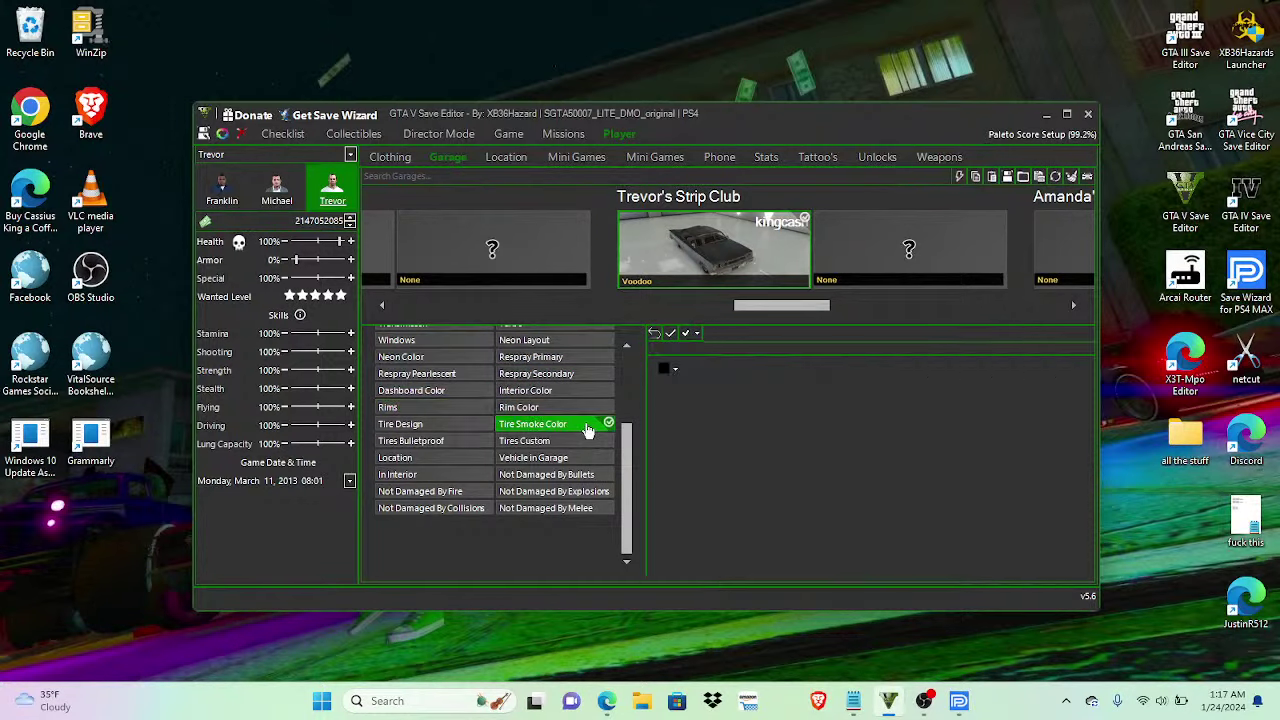
pyautogui.click(677, 370)
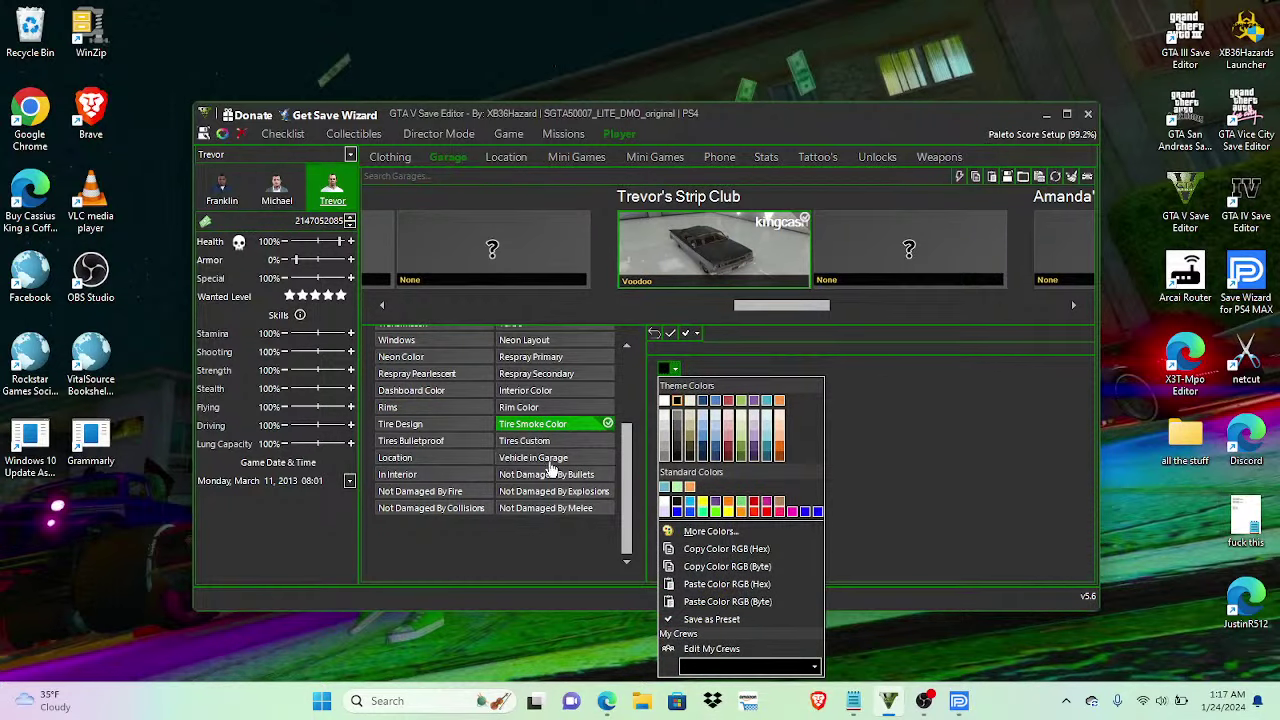
pyautogui.click(890, 435)
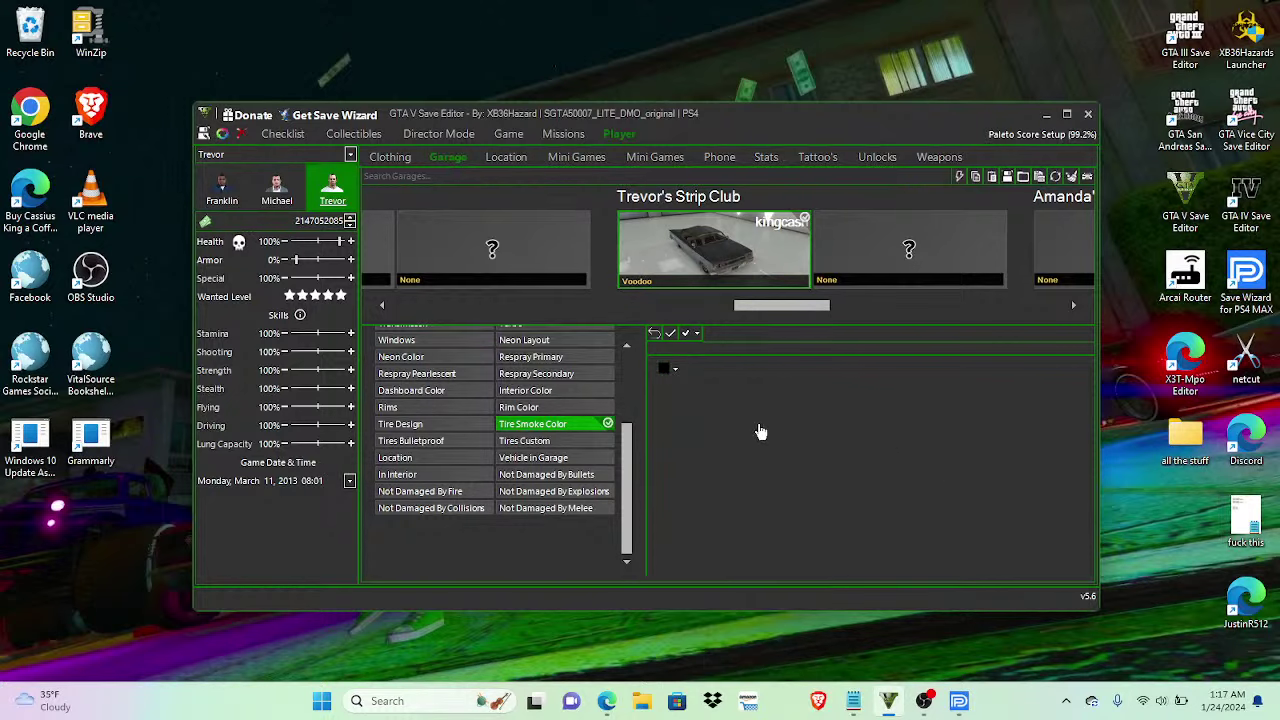
# Step: Open Quick Mod for the strip club Voodoo and set its horn to Star Spangled Banner 3
pyautogui.click(957, 180)
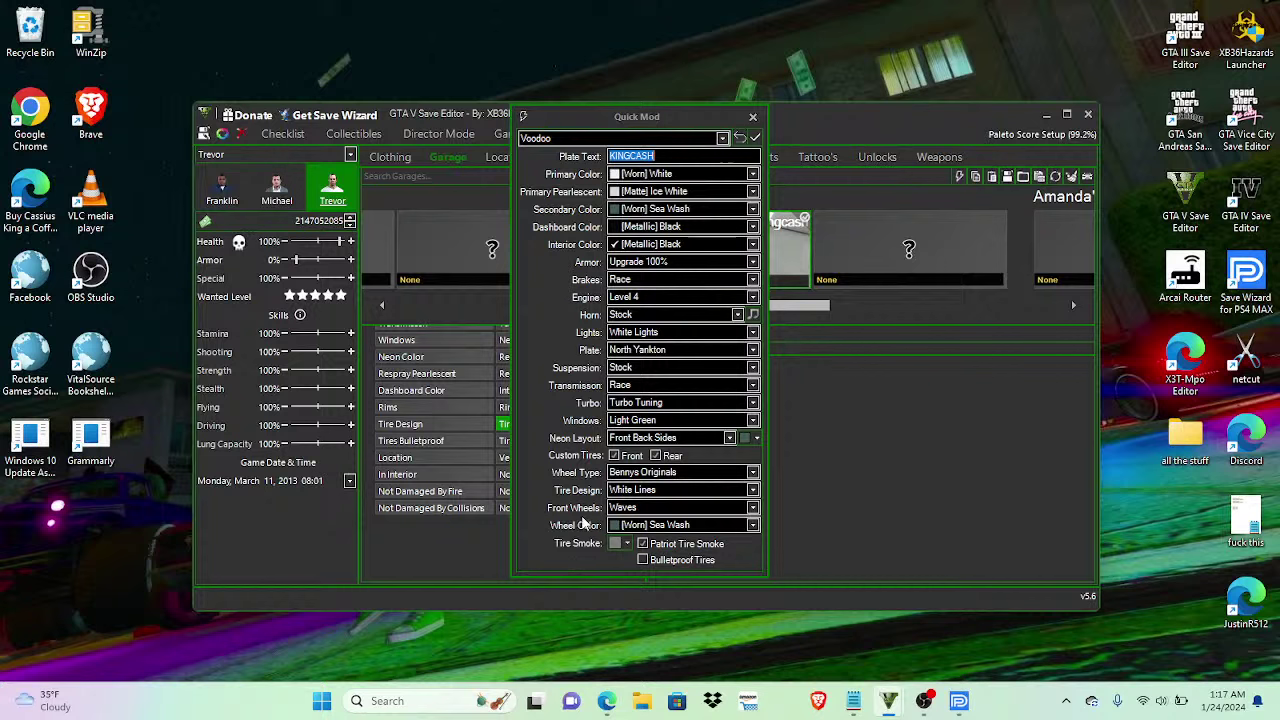
pyautogui.click(684, 316)
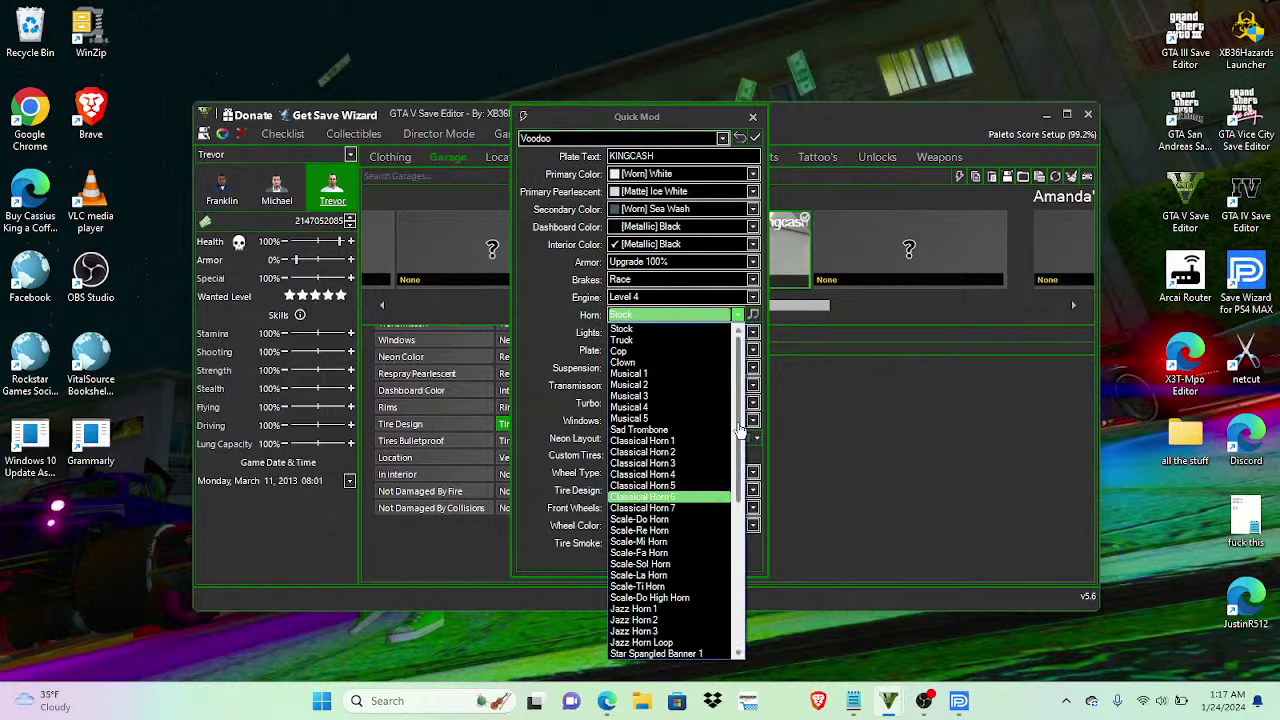
pyautogui.scroll(-5, 688, 500)
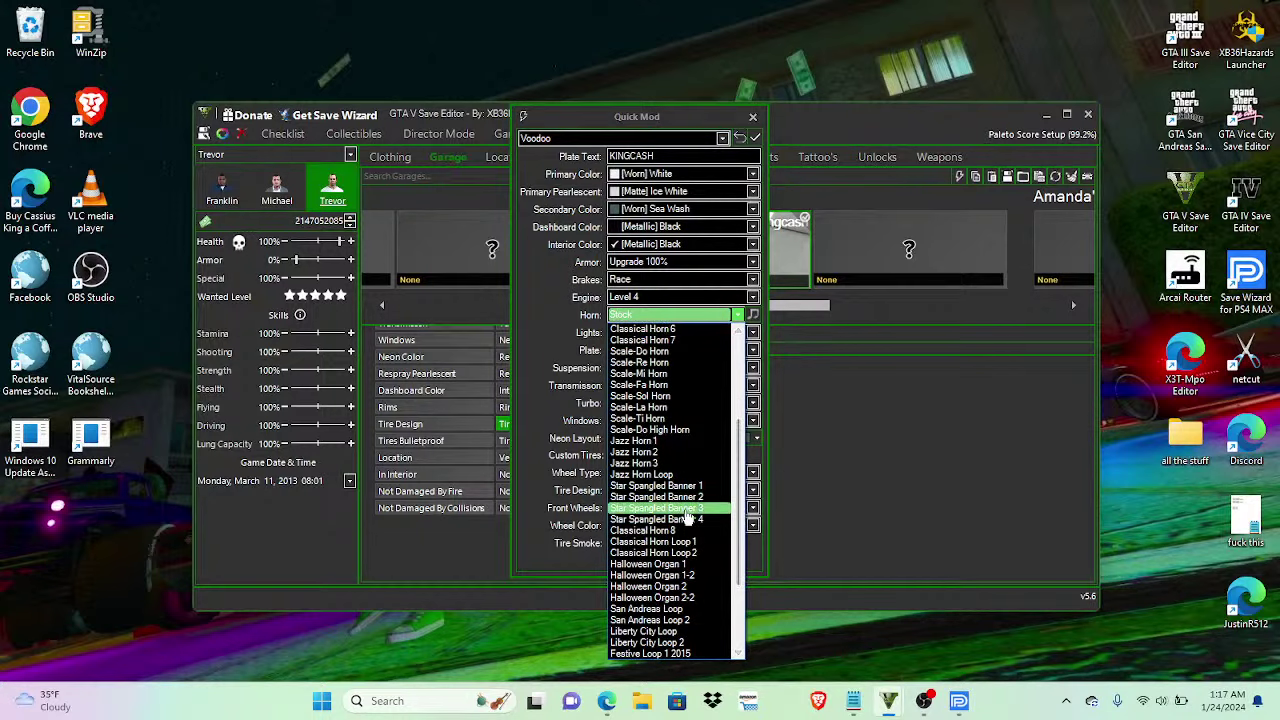
pyautogui.click(660, 508)
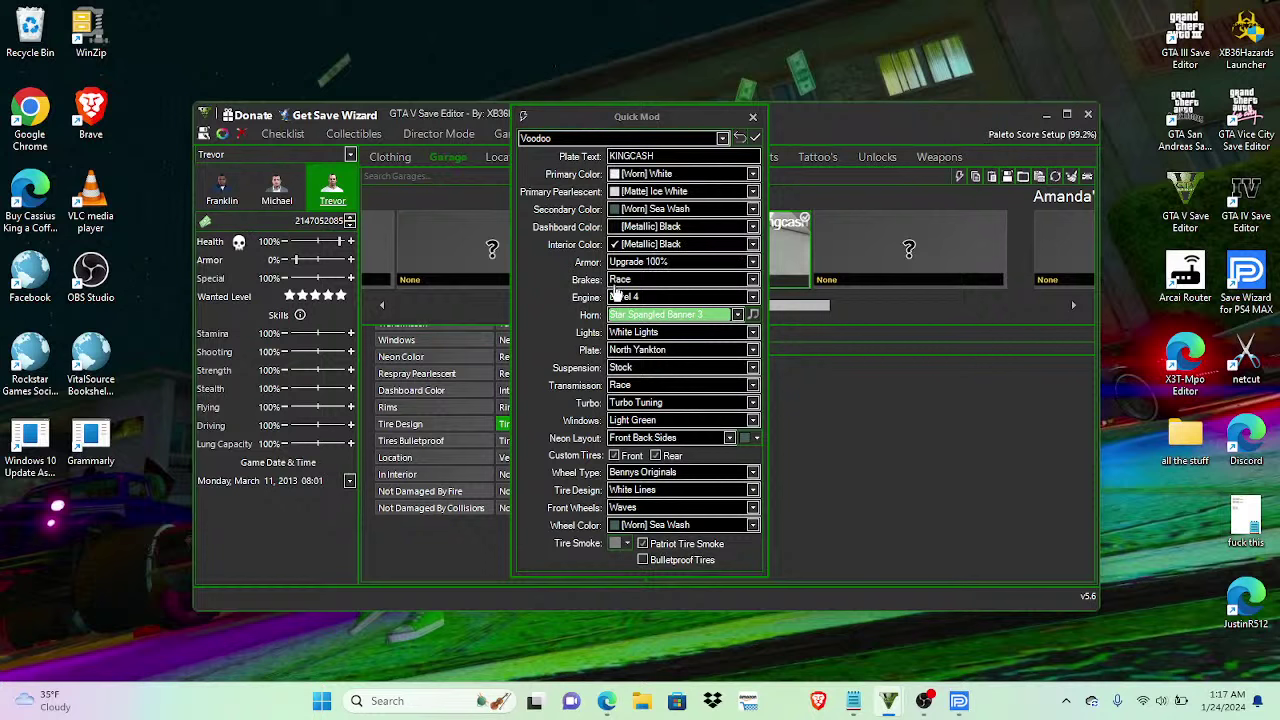
# Step: Set the Voodoo's interior color to [Worn] Sea Wash and its dashboard color to [Other] Pure White
pyautogui.click(640, 229)
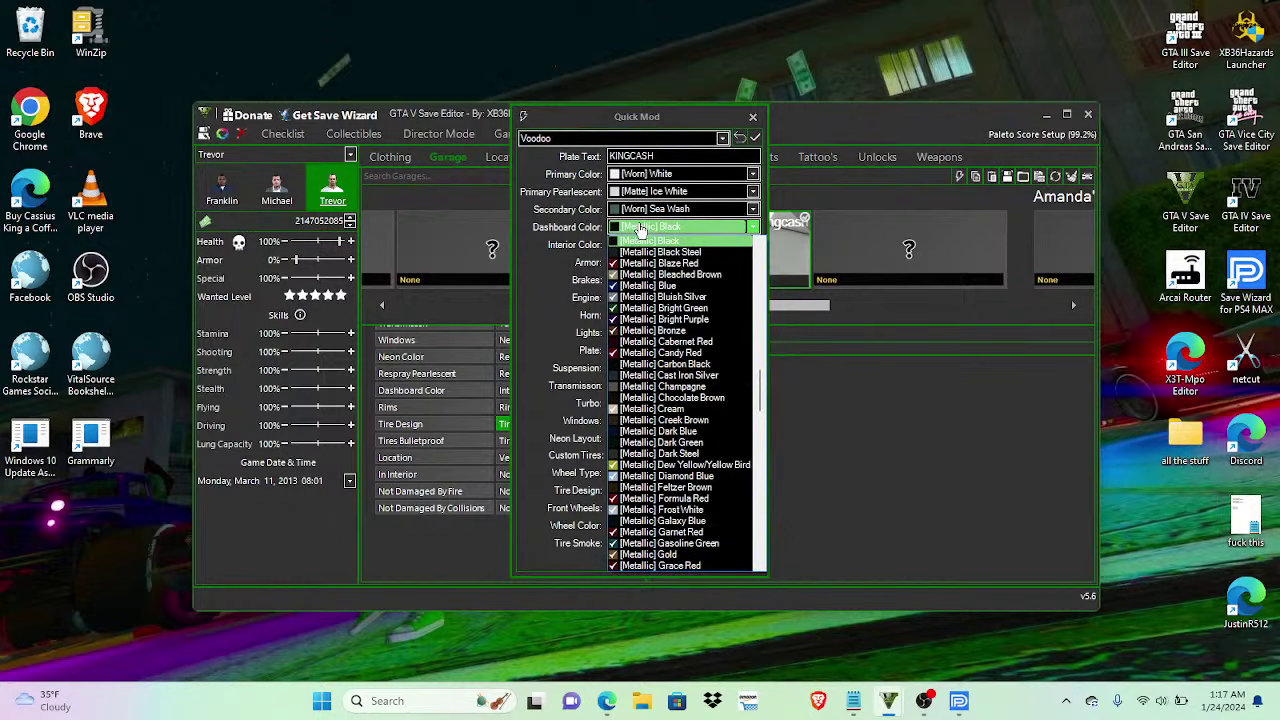
pyautogui.click(597, 247)
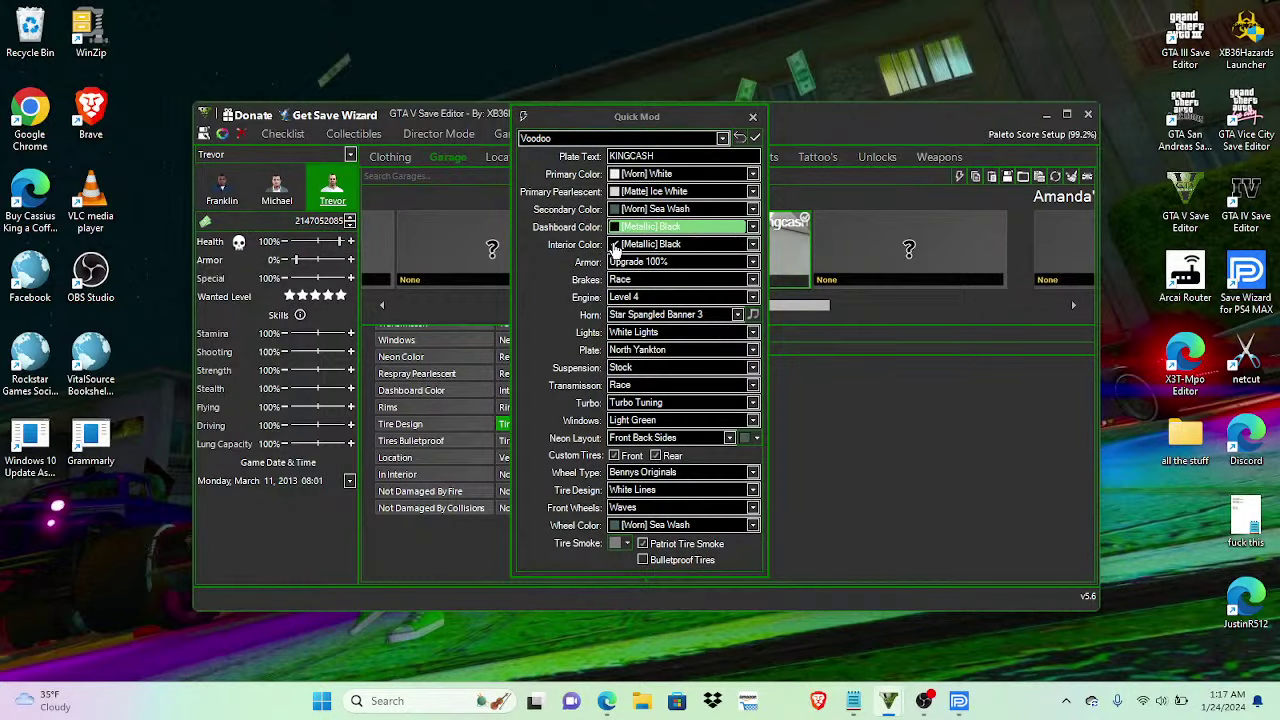
pyautogui.click(615, 246)
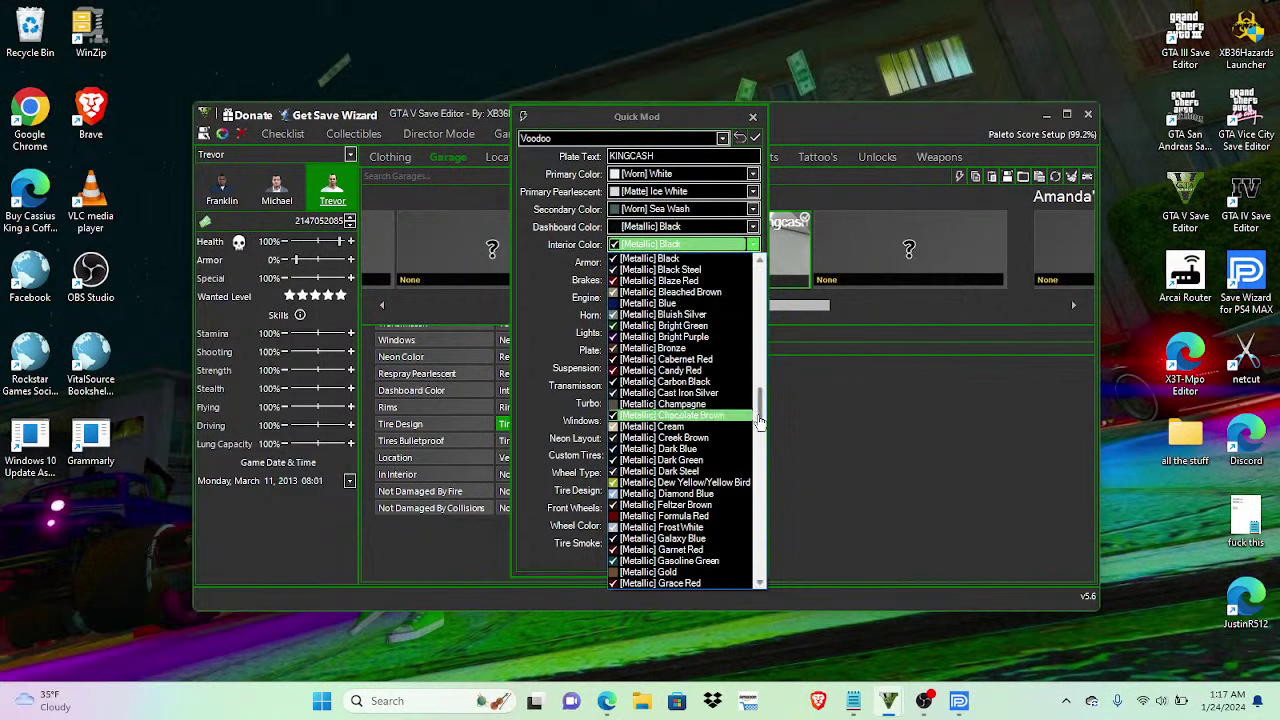
pyautogui.moveTo(761, 420); pyautogui.dragTo(758, 570)
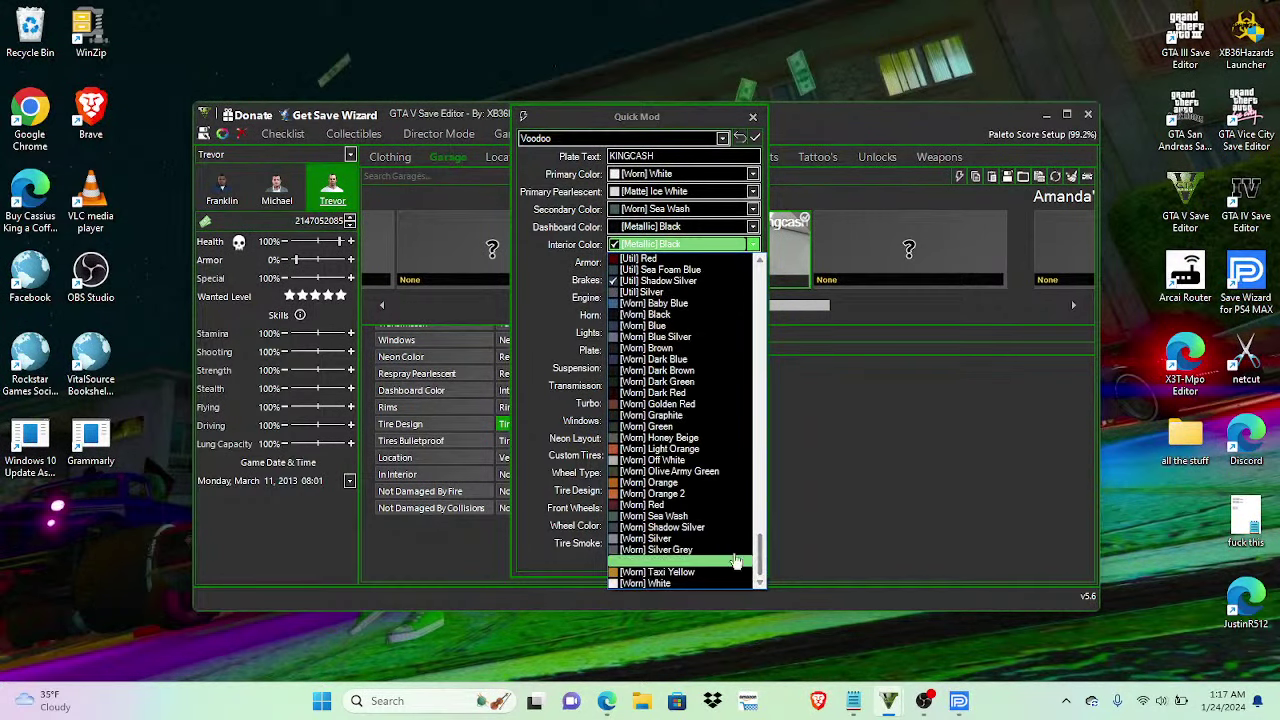
pyautogui.click(716, 522)
pyautogui.click(700, 227)
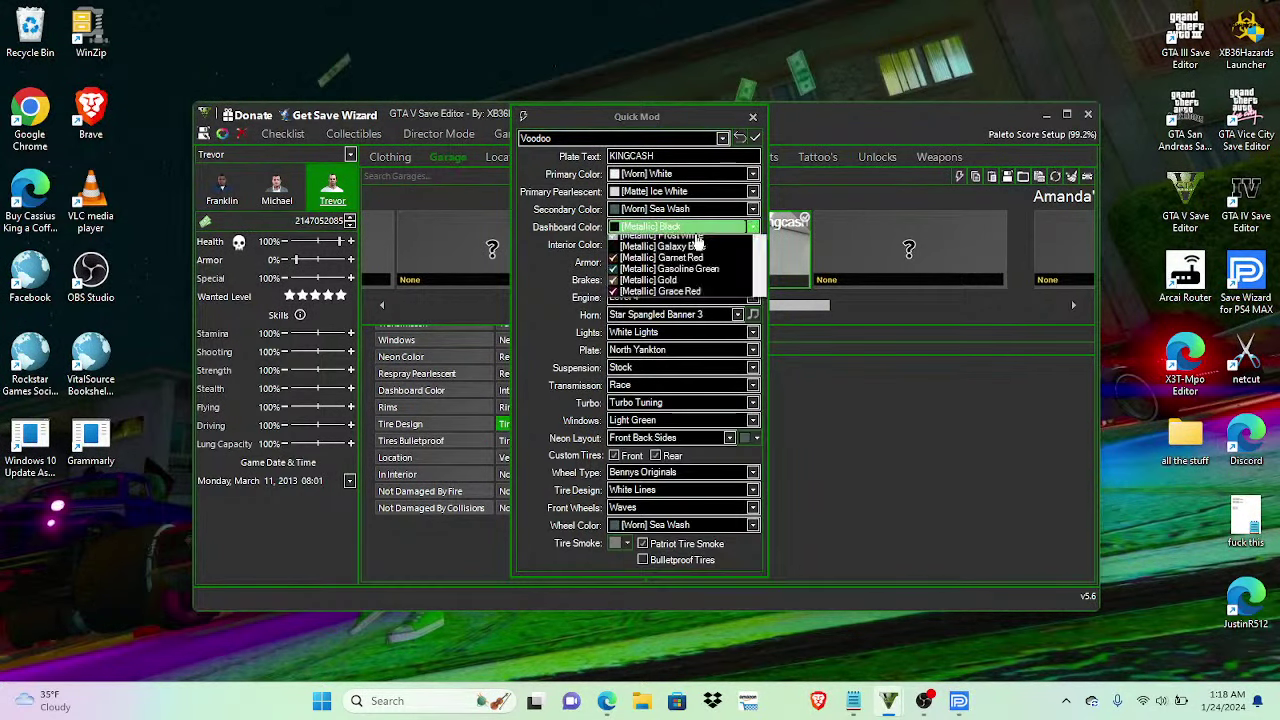
pyautogui.moveTo(762, 380); pyautogui.dragTo(749, 491)
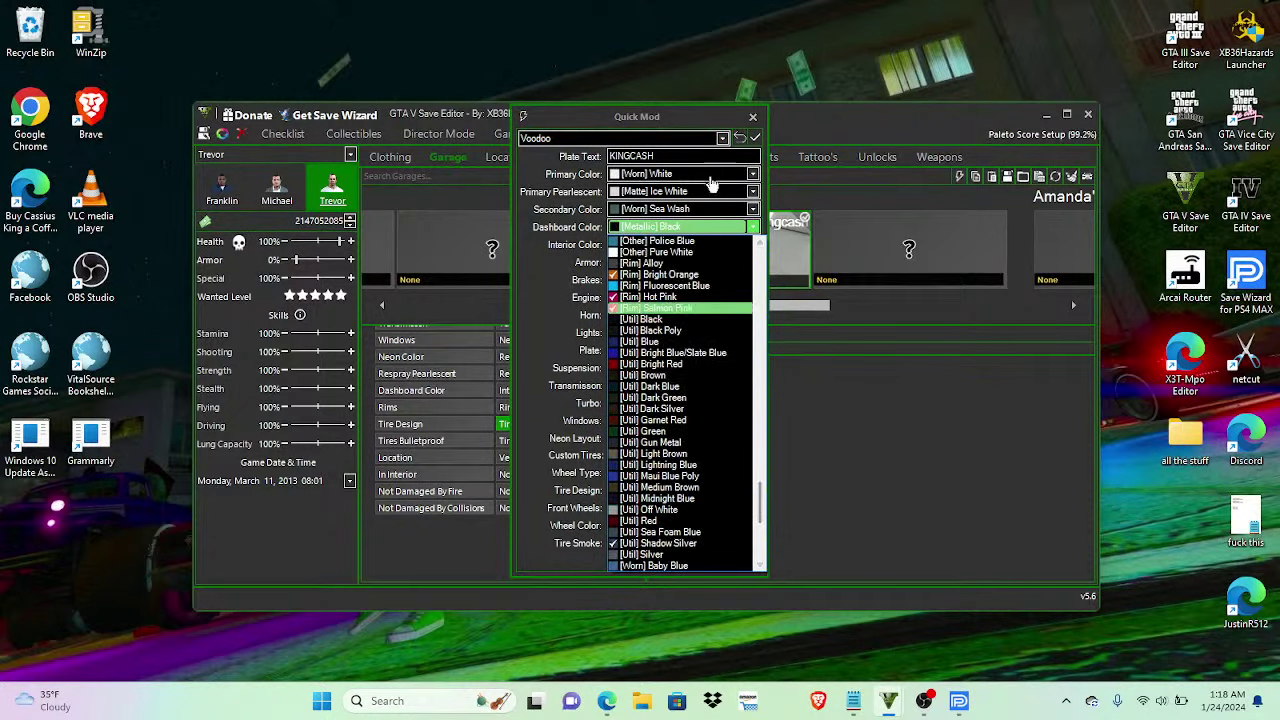
pyautogui.click(688, 252)
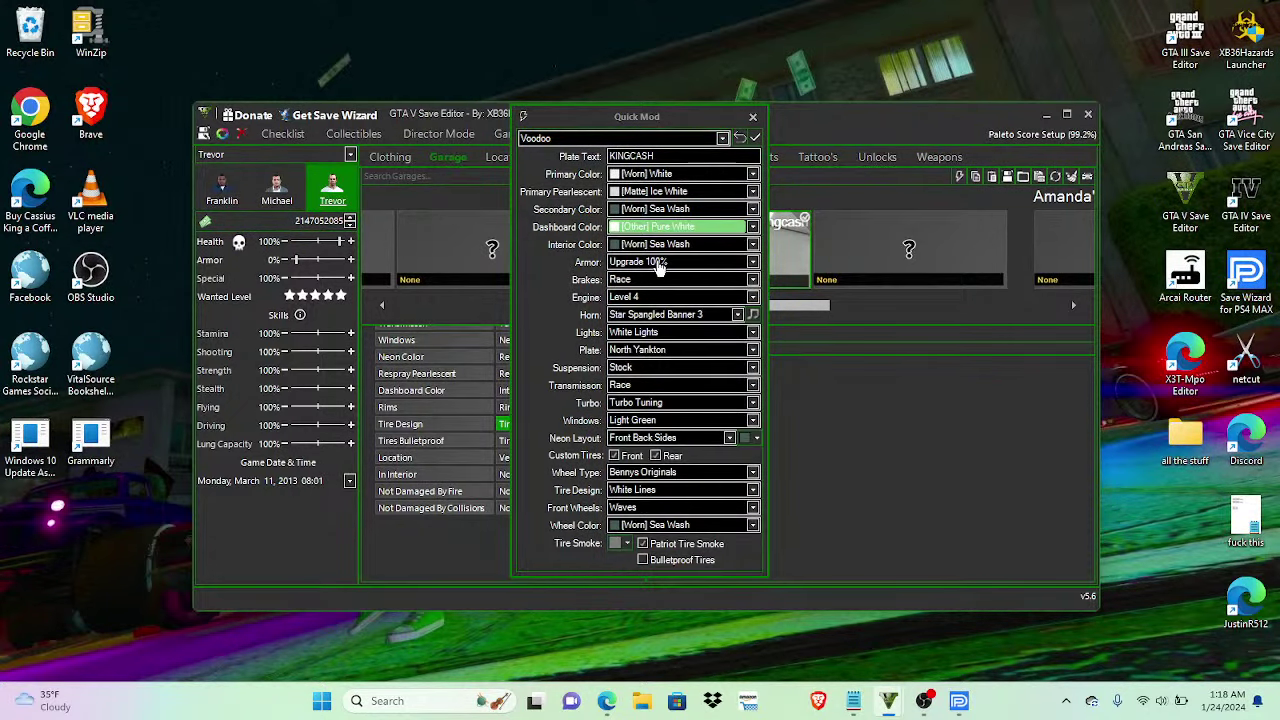
# Step: Set the strip club Voodoo's suspension to Competition and close Quick Mod
pyautogui.click(645, 368)
pyautogui.click(650, 430)
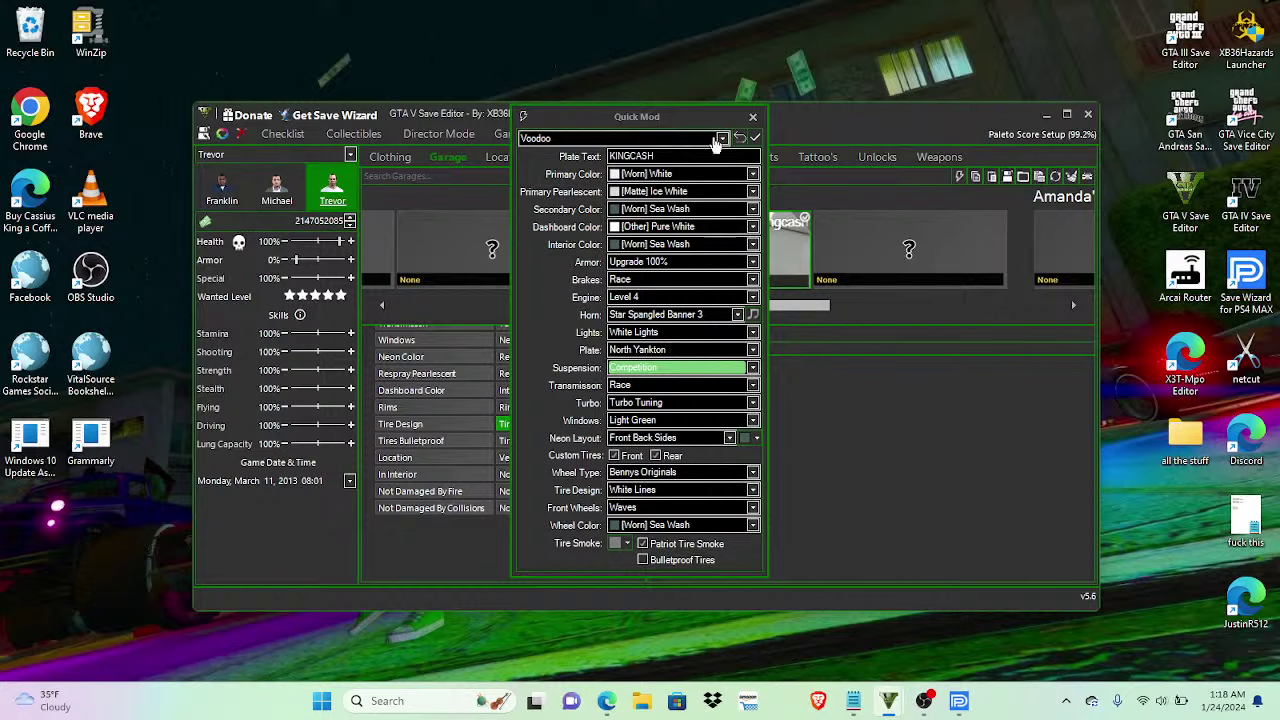
pyautogui.click(753, 120)
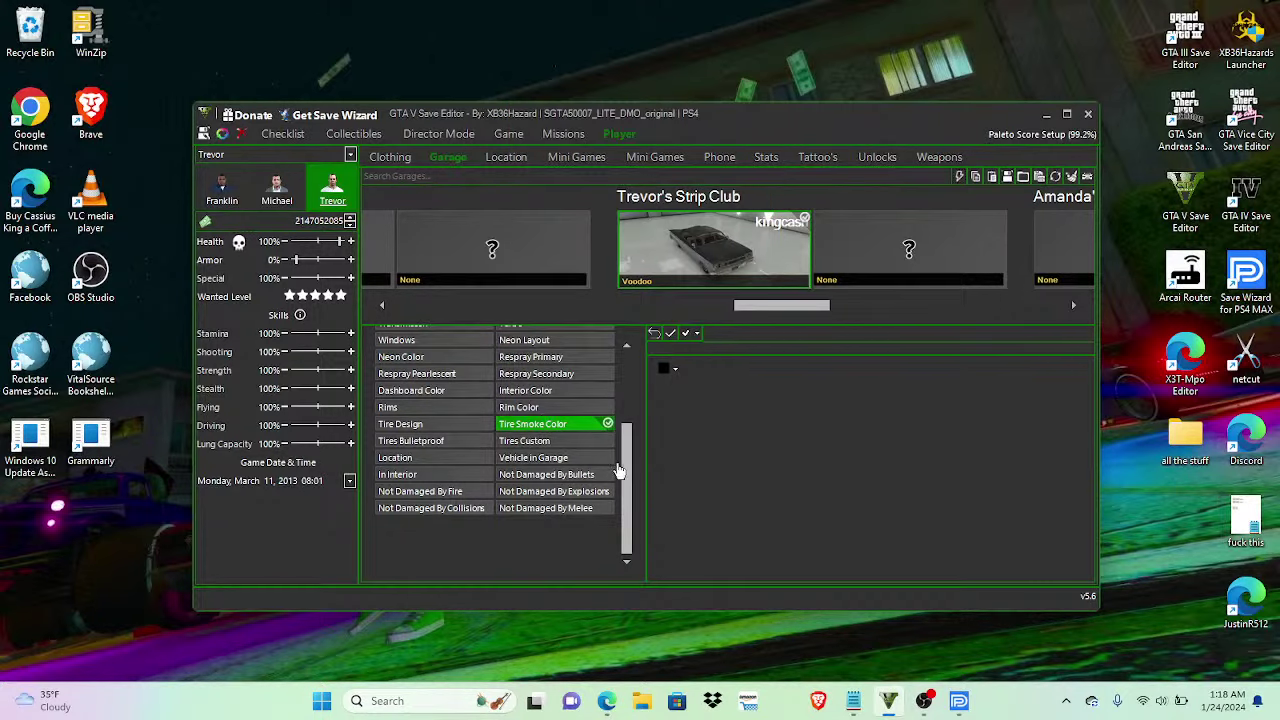
# Step: Check the Voodoo's dashboard color and interior color in its default modifications
pyautogui.scroll(2, 625, 478)
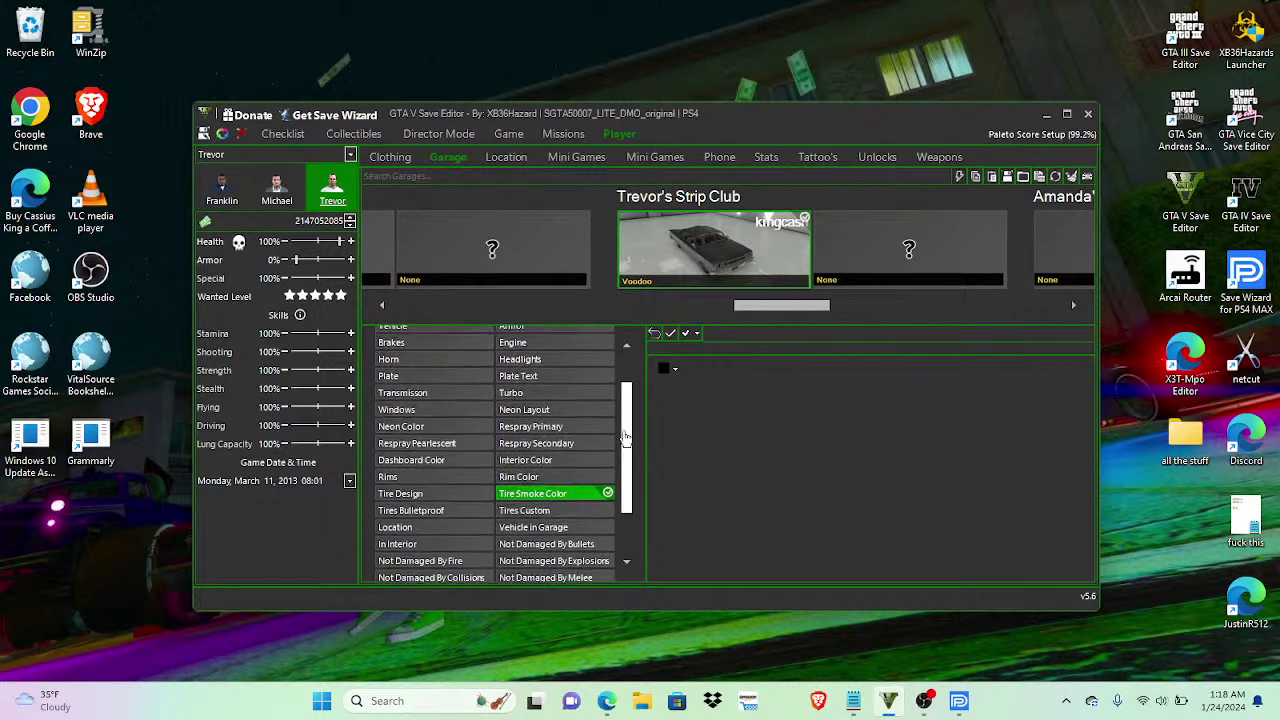
pyautogui.click(466, 470)
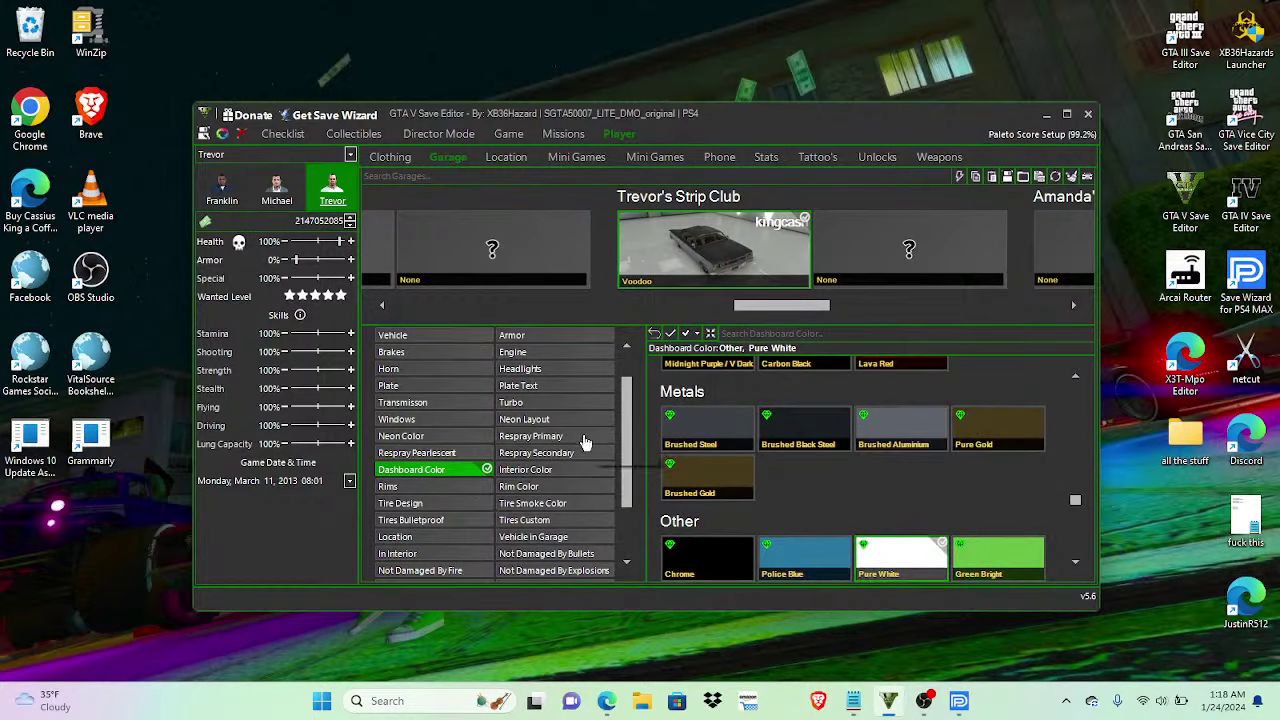
pyautogui.click(562, 470)
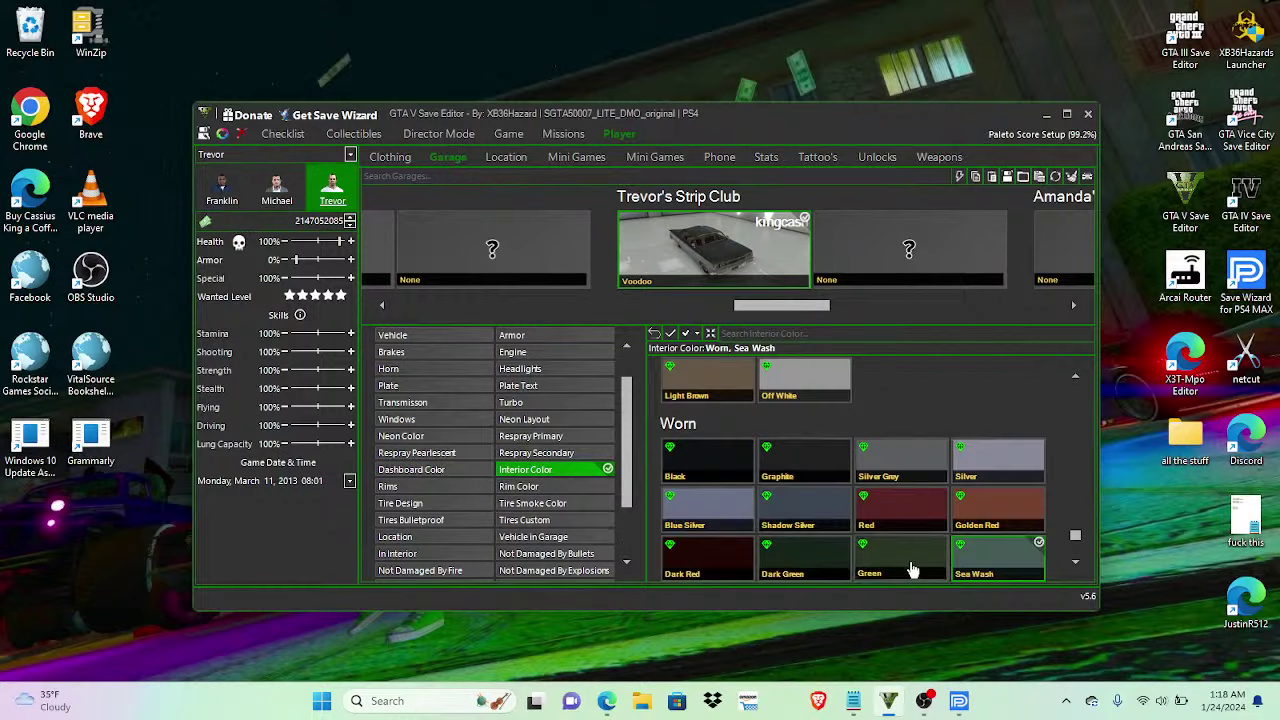
# Step: Return to the Voodoo's vehicle model selection, save the gamesave and dismiss the save message
pyautogui.scroll(2, 628, 420)
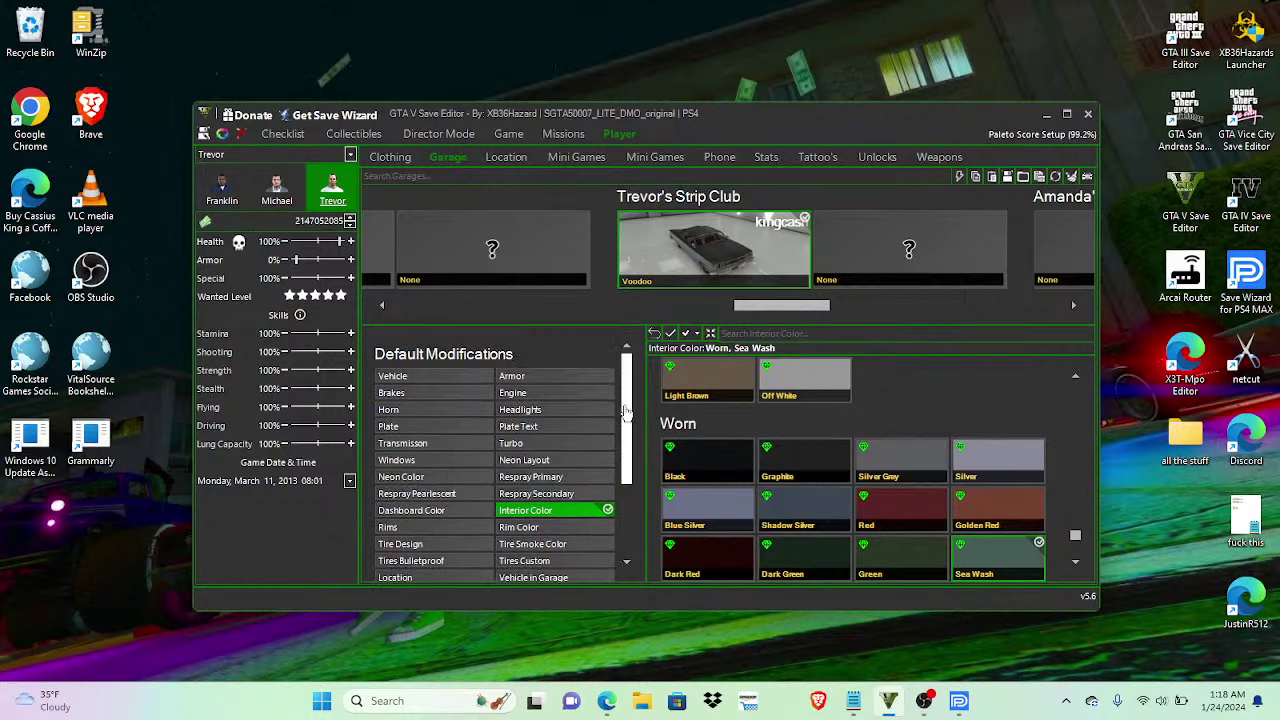
pyautogui.click(440, 376)
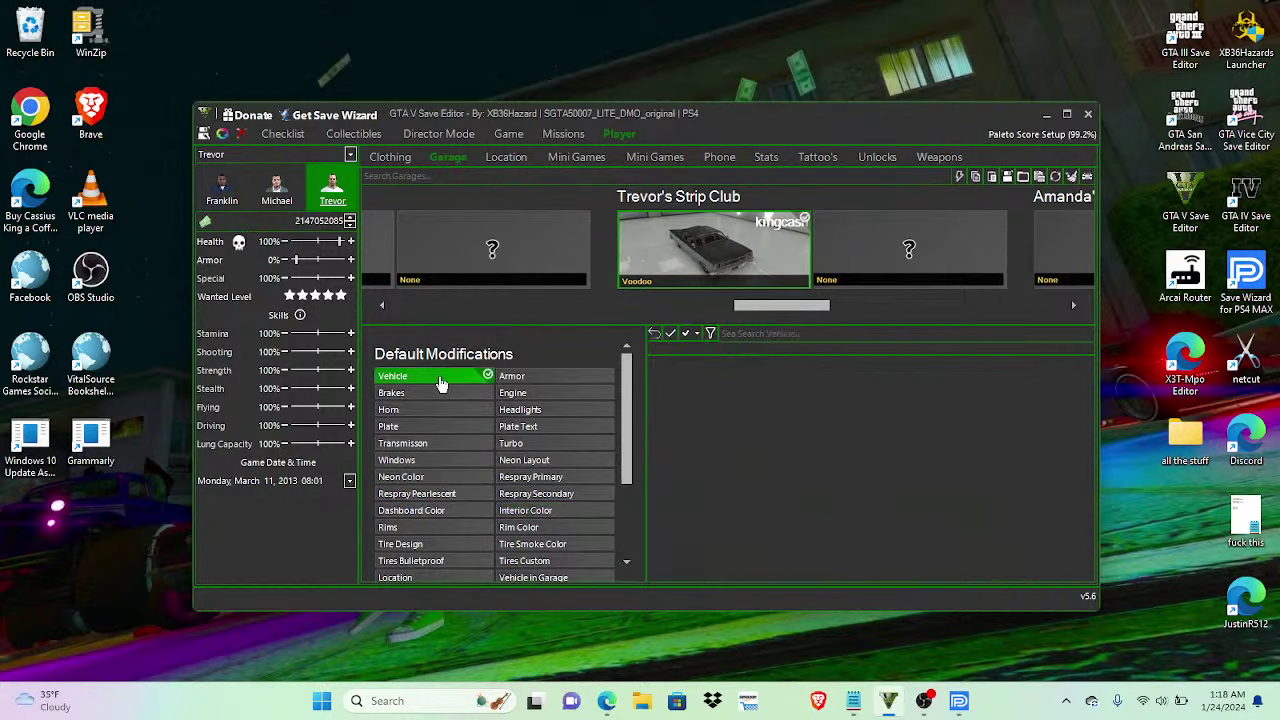
pyautogui.click(203, 134)
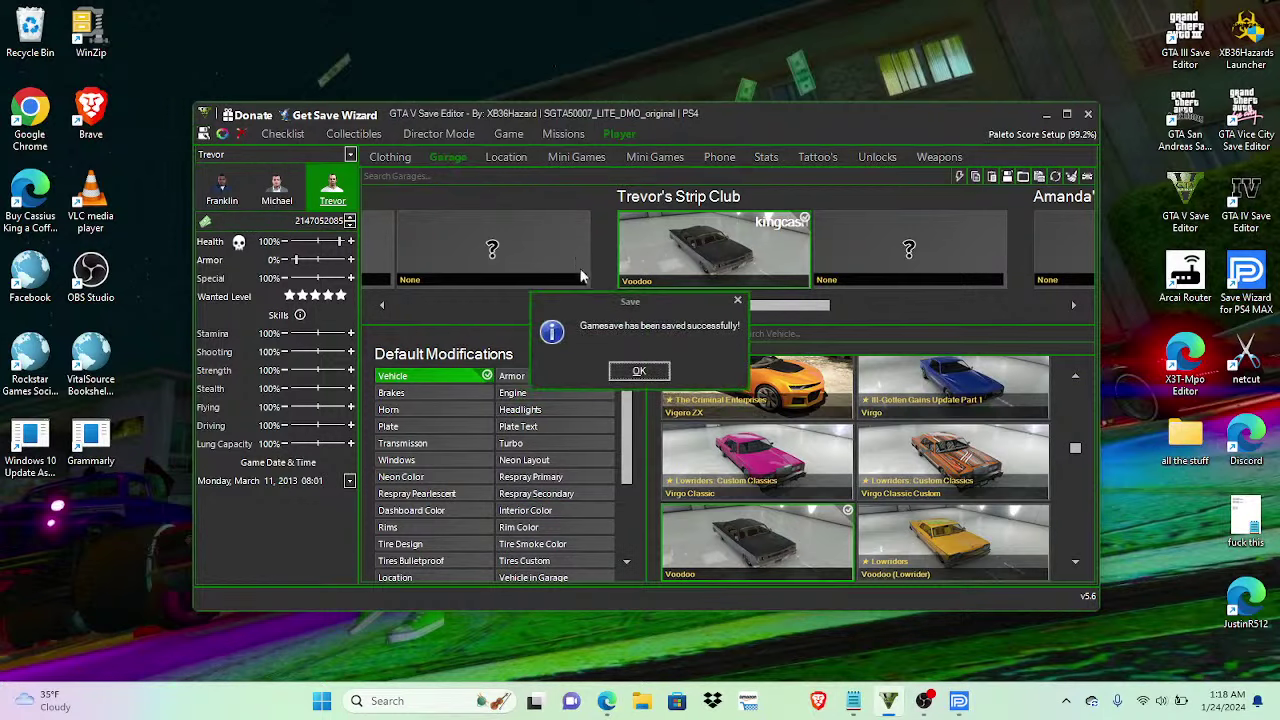
pyautogui.click(630, 371)
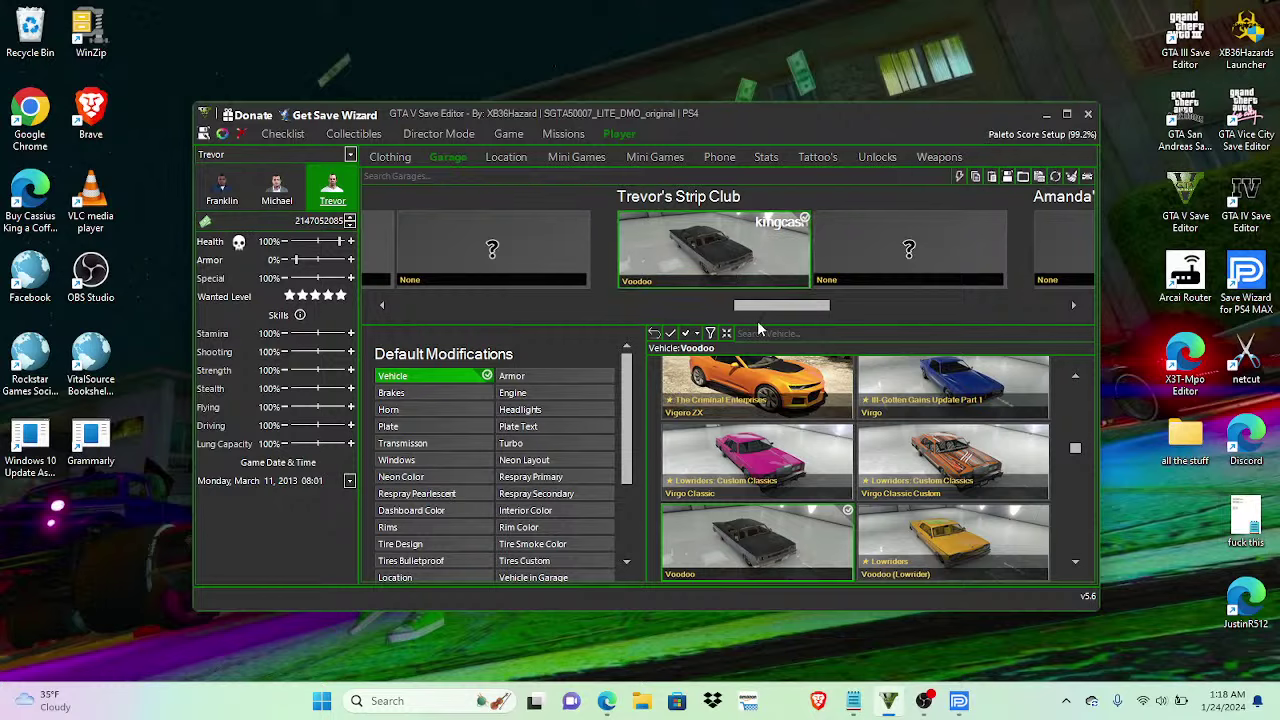
# Step: Load the saved vehicle file inductor.GTAVV into the first slot of Pillbox Hill Garage, replacing the Voodoo
pyautogui.click(871, 277)
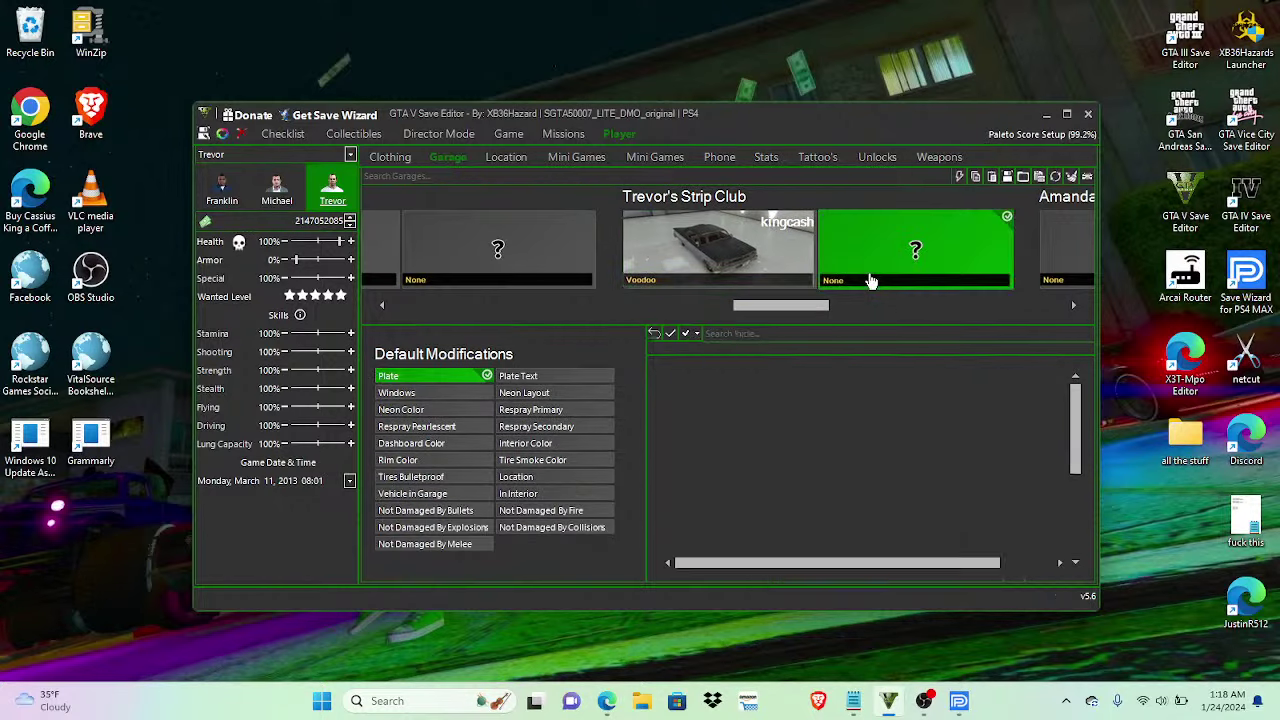
pyautogui.moveTo(781, 308); pyautogui.dragTo(376, 311)
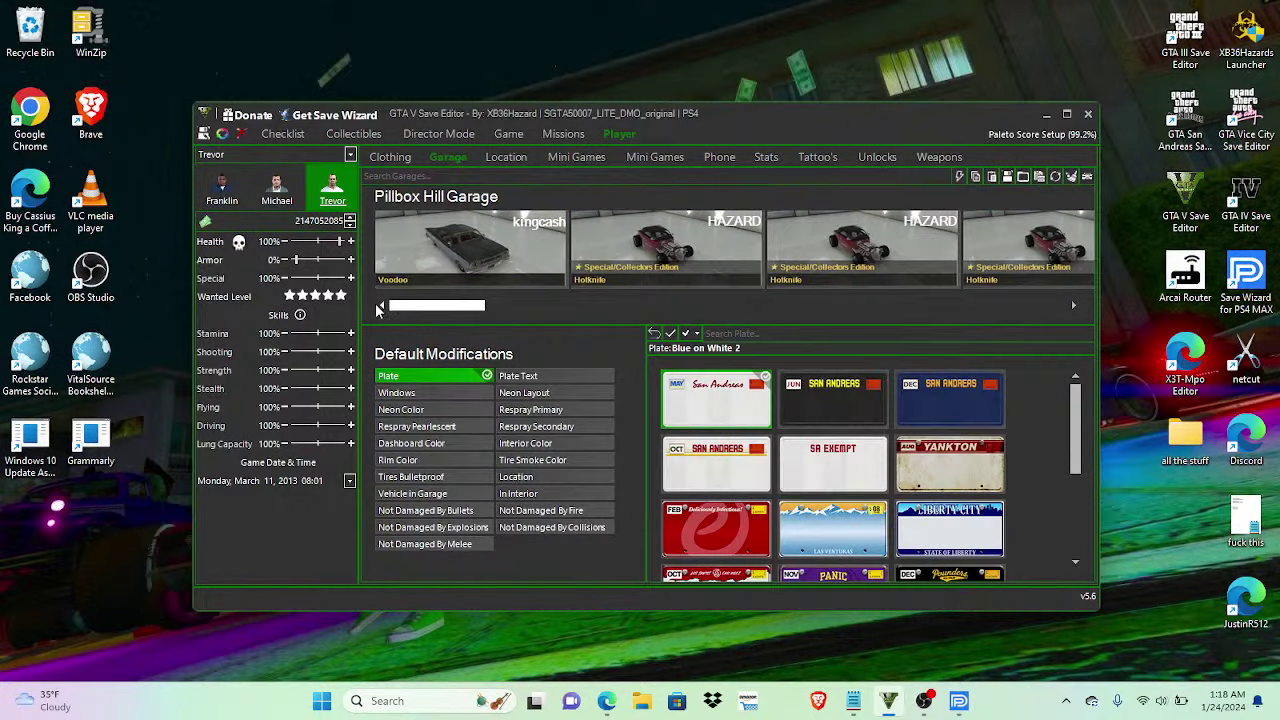
pyautogui.click(460, 250)
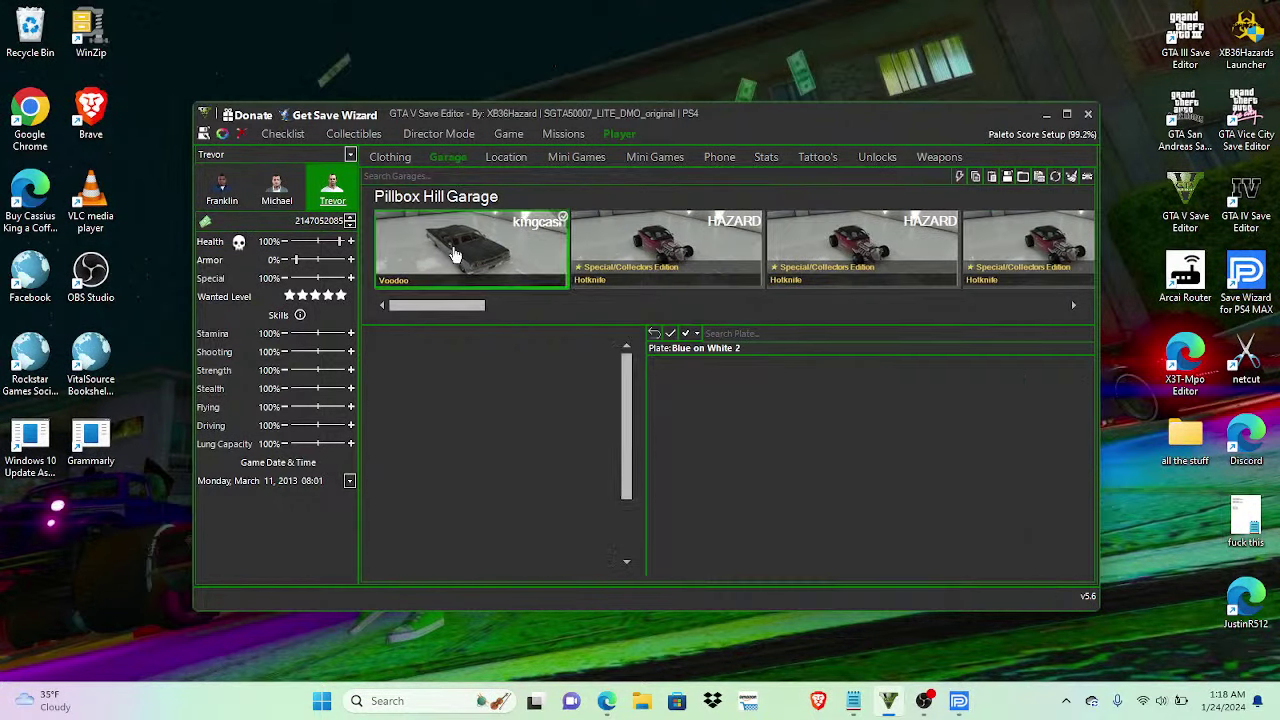
pyautogui.click(1022, 180)
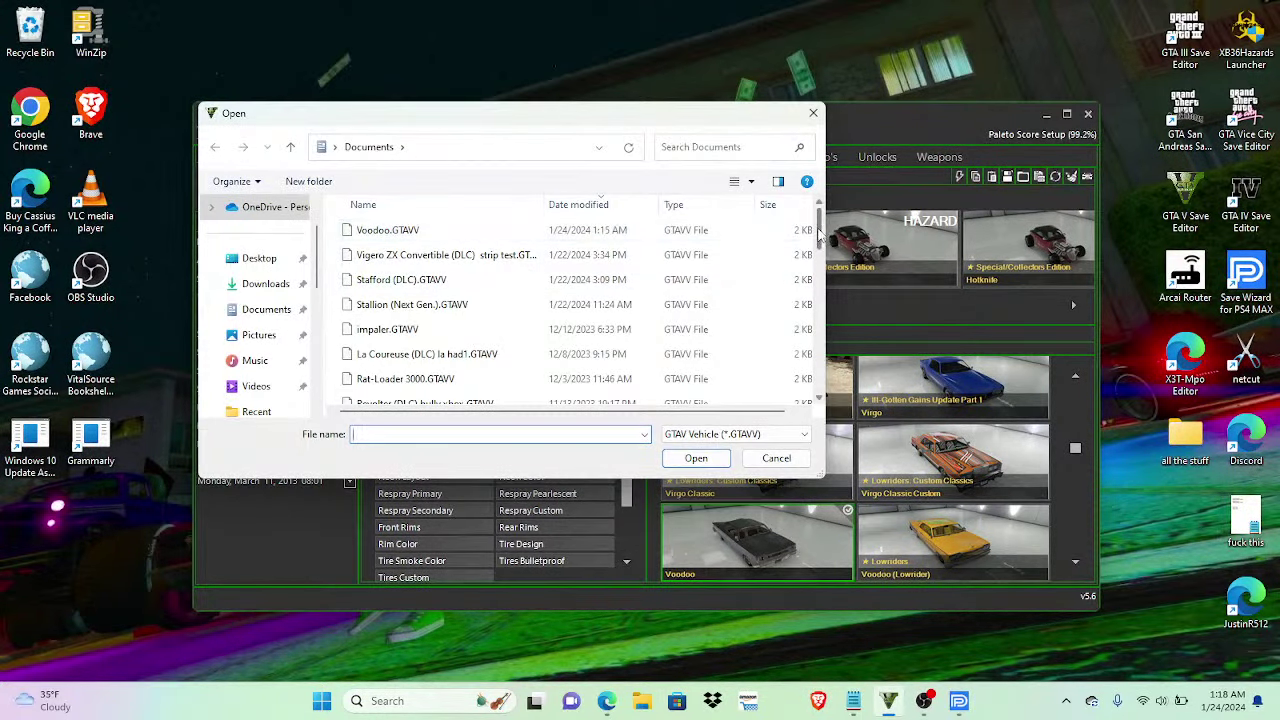
pyautogui.moveTo(818, 237); pyautogui.dragTo(819, 268)
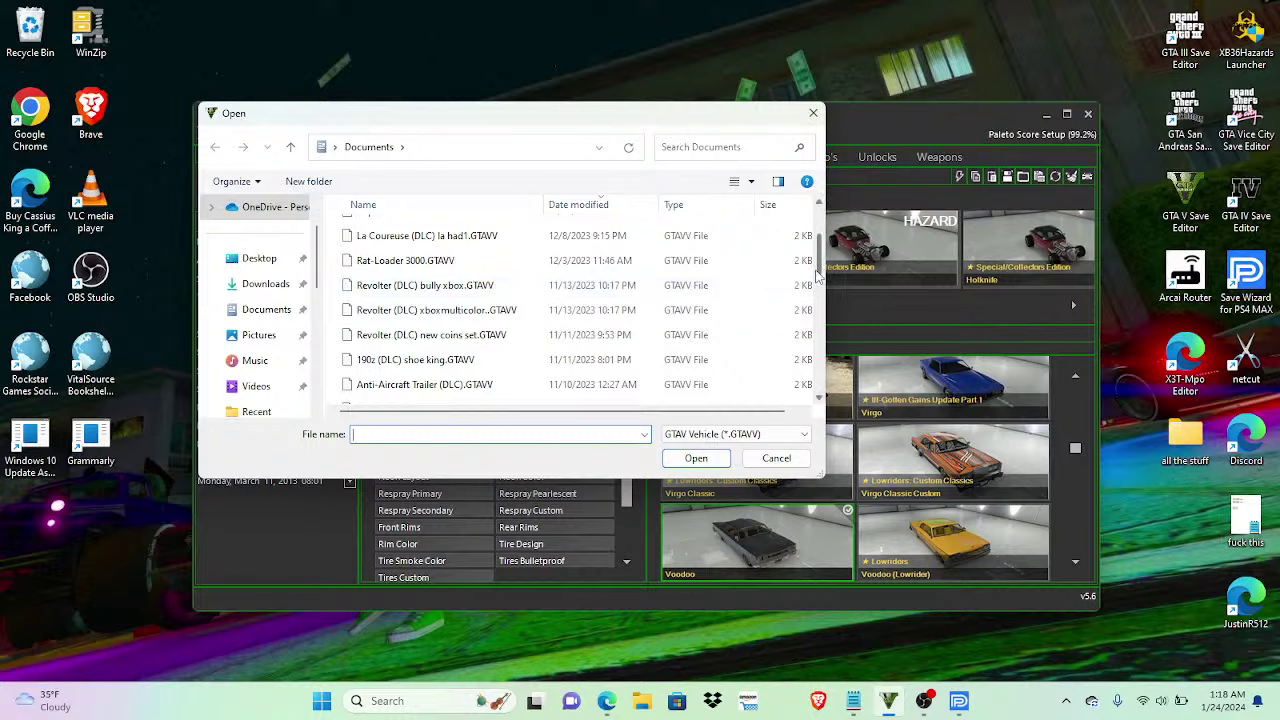
pyautogui.moveTo(819, 266); pyautogui.dragTo(792, 345)
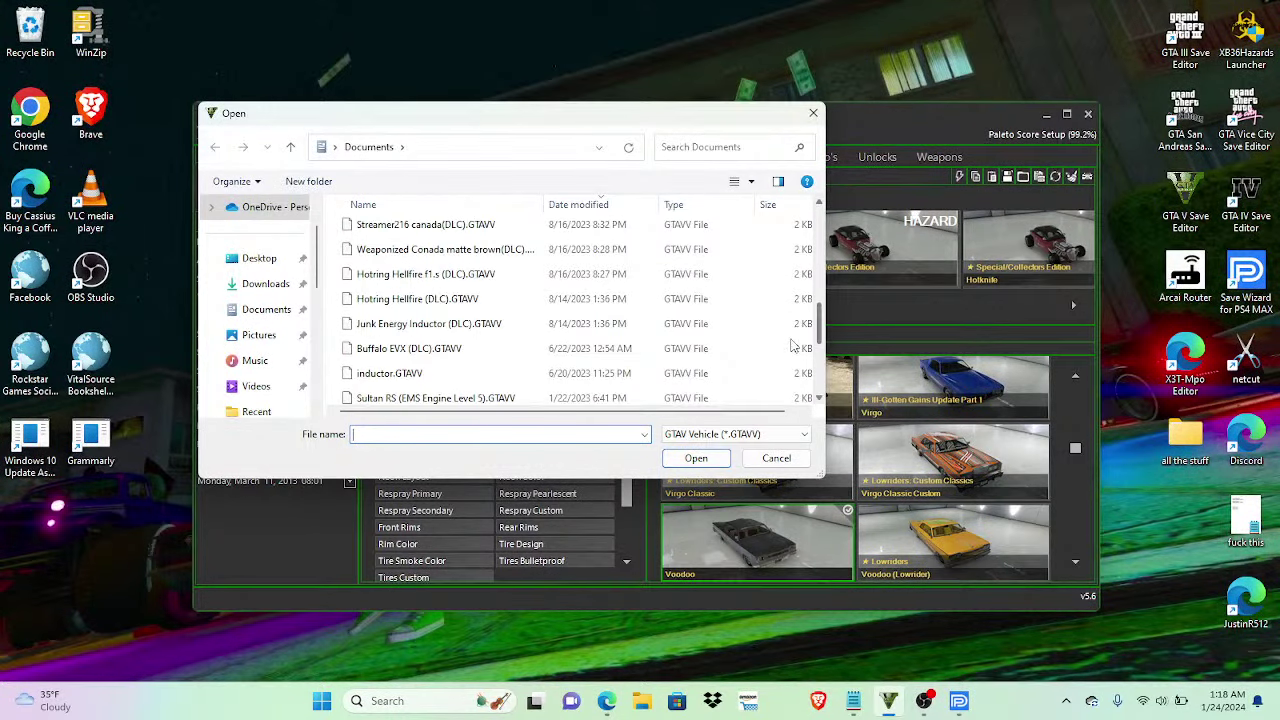
pyautogui.doubleClick(389, 374)
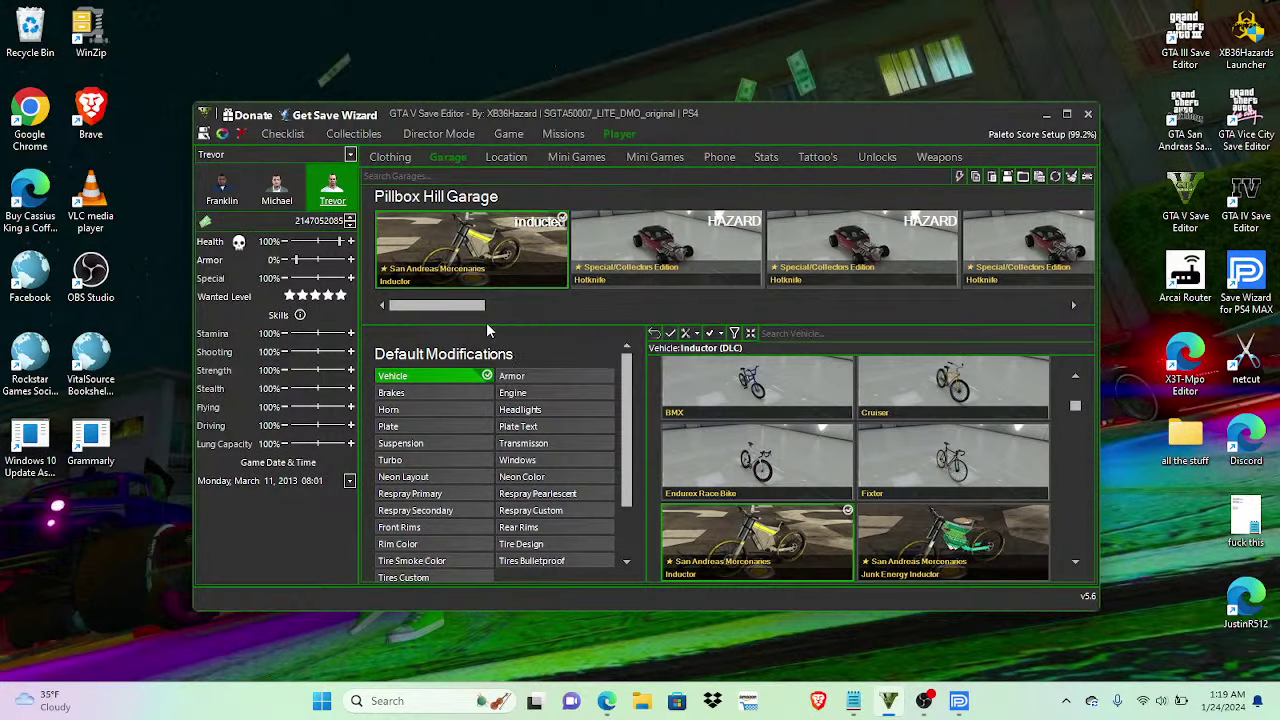
# Step: Max all default modifications on the Inductor and confirm the change
pyautogui.click(512, 380)
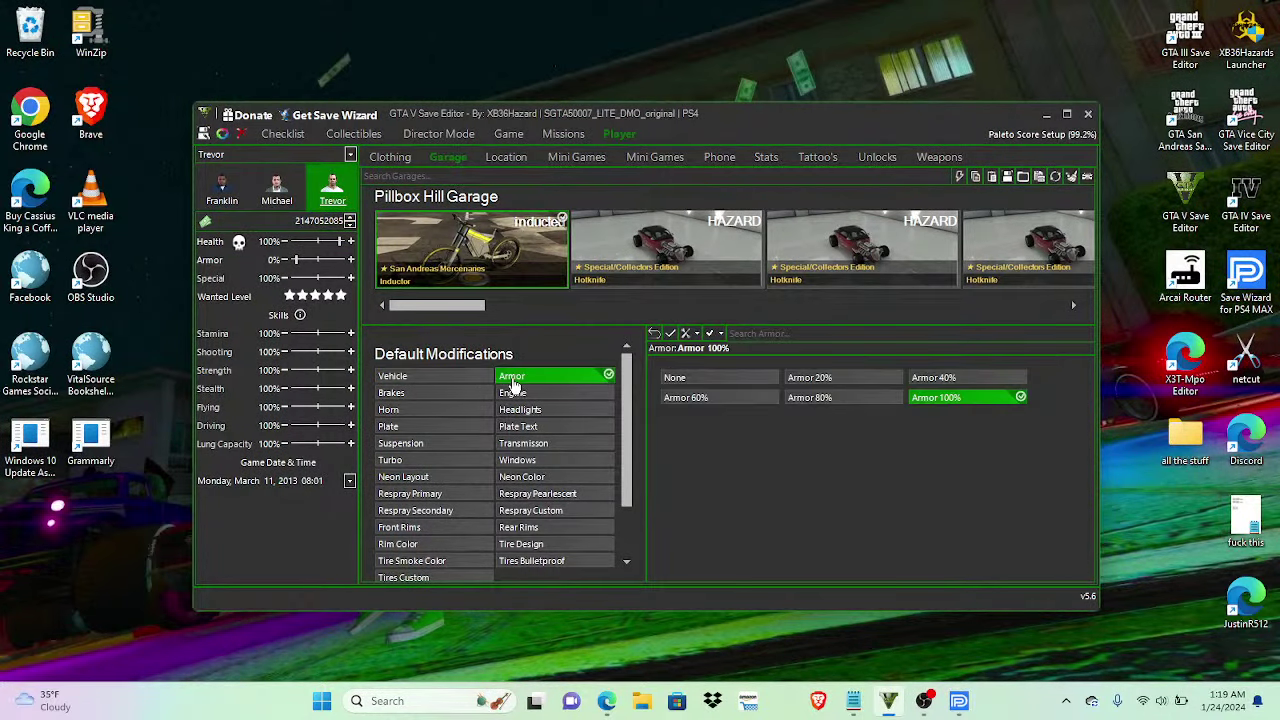
pyautogui.click(670, 334)
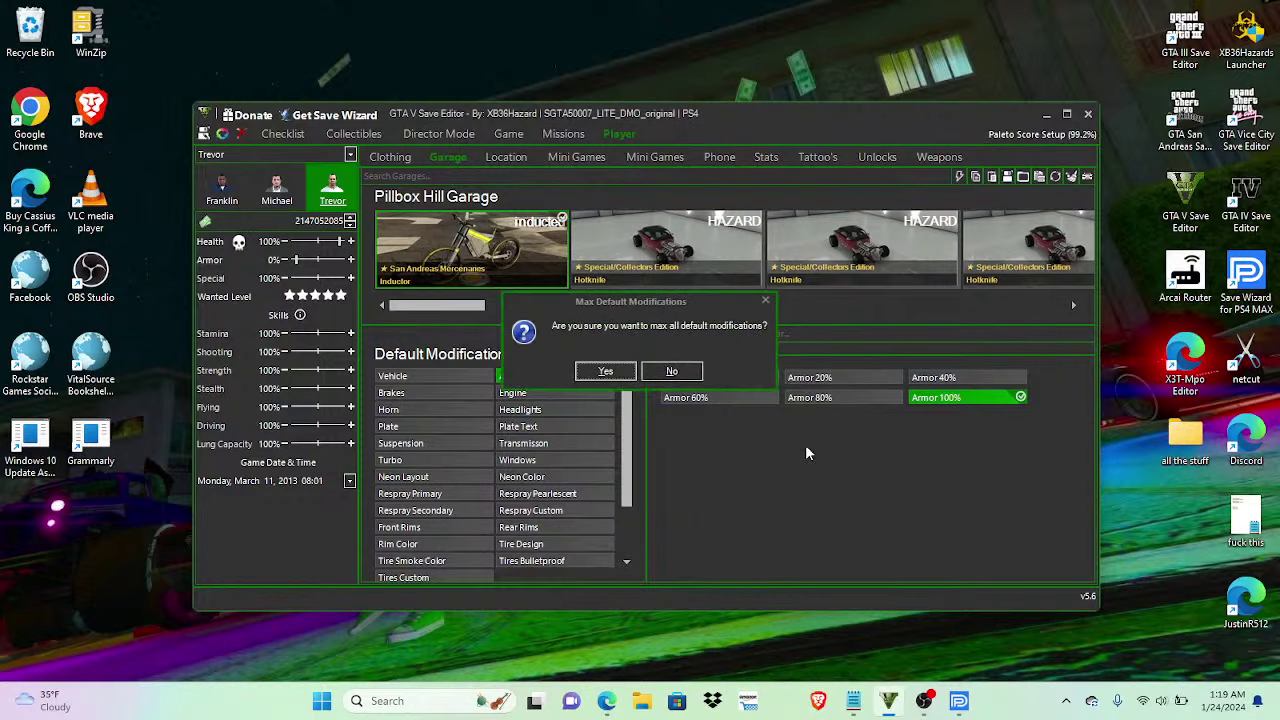
pyautogui.click(605, 371)
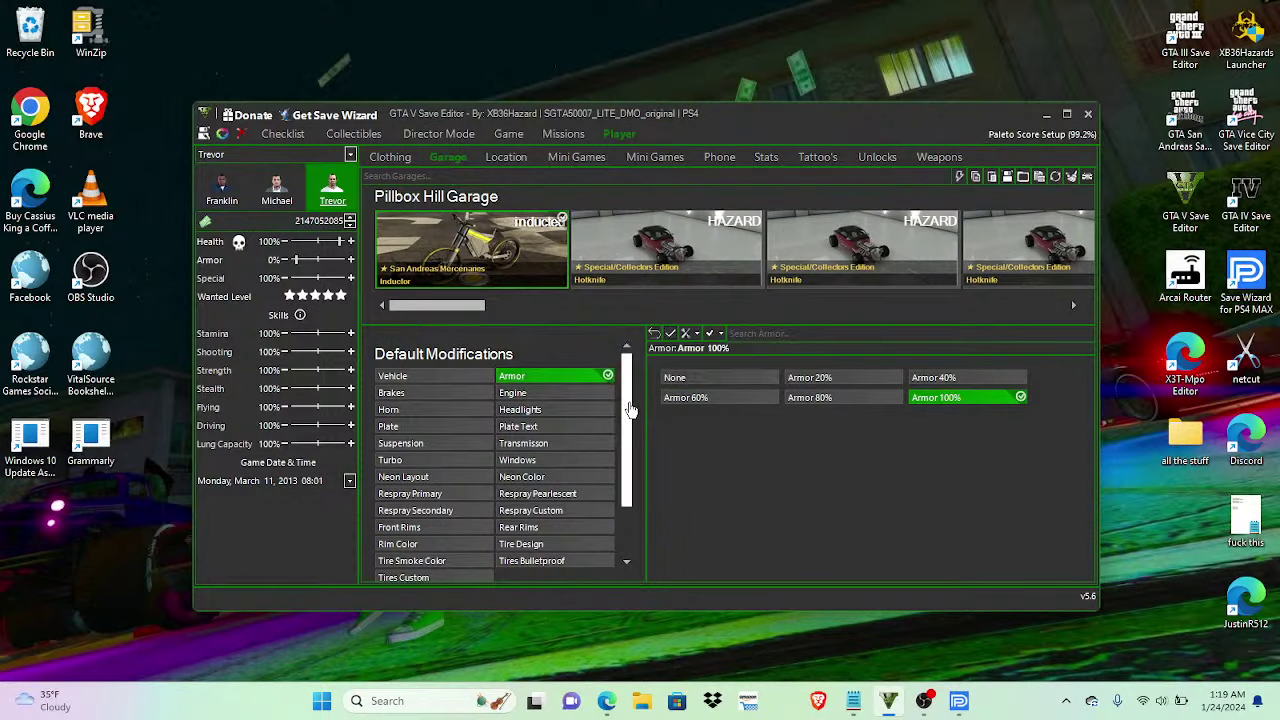
# Step: Set the Inductor's pearlescent respray to Pure Gold from the Metals group
pyautogui.scroll(-1, 626, 437)
pyautogui.scroll(-1, 626, 437)
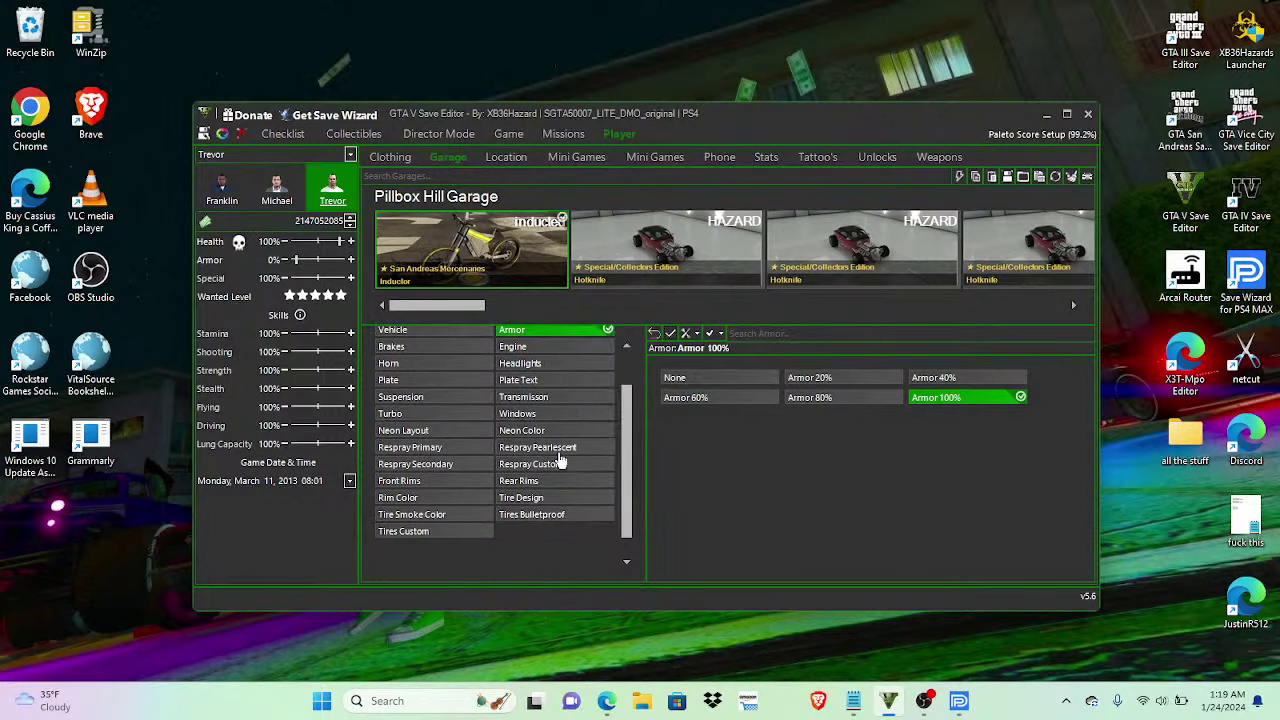
pyautogui.click(434, 499)
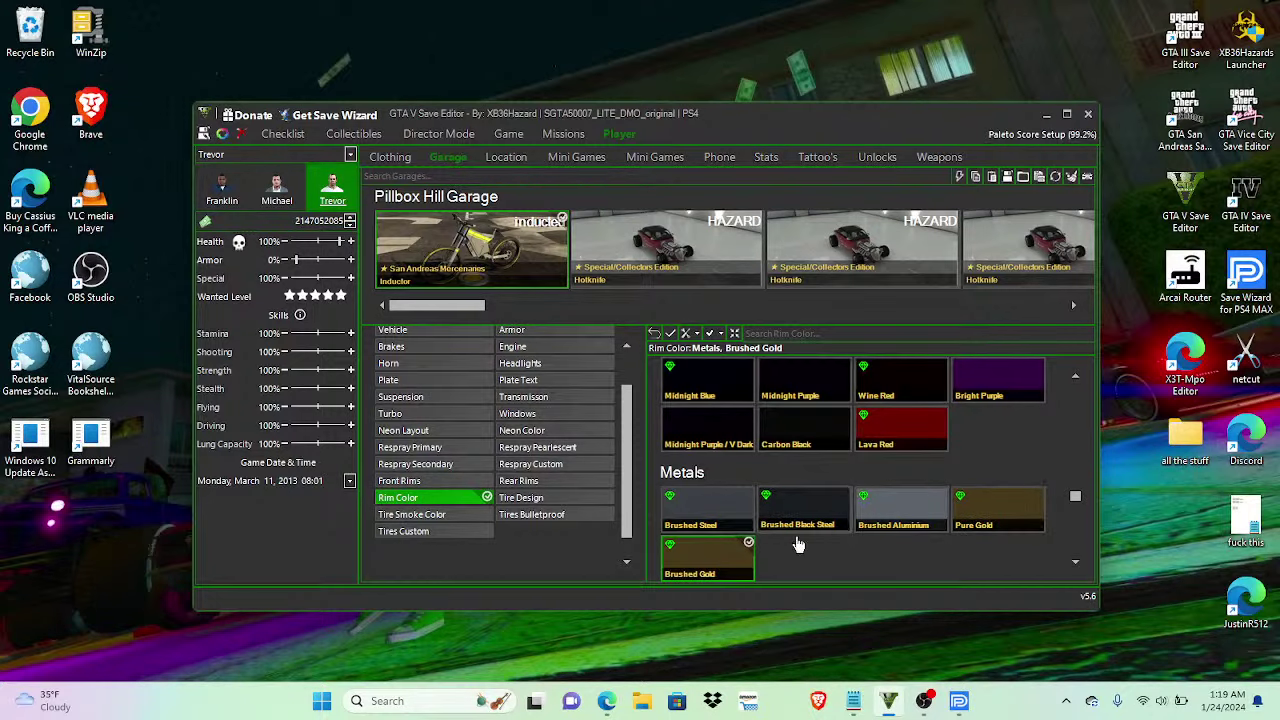
pyautogui.click(538, 464)
pyautogui.click(527, 449)
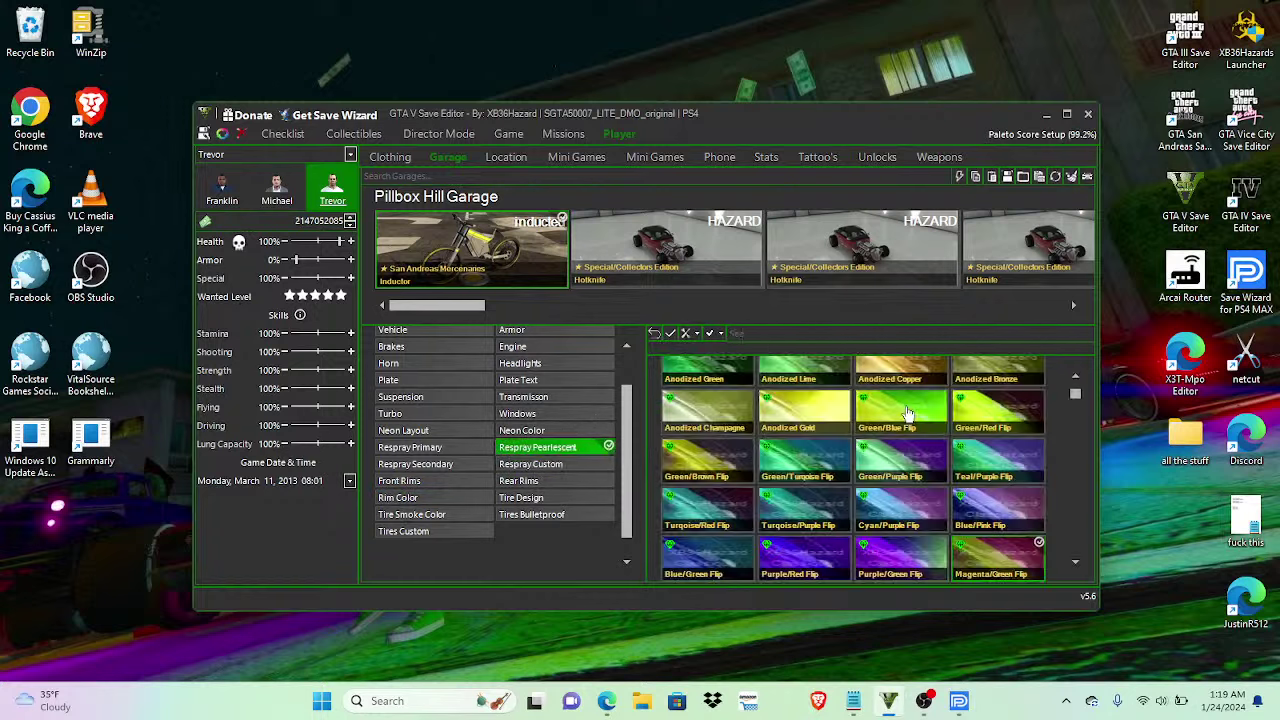
pyautogui.moveTo(1075, 400); pyautogui.dragTo(1070, 510)
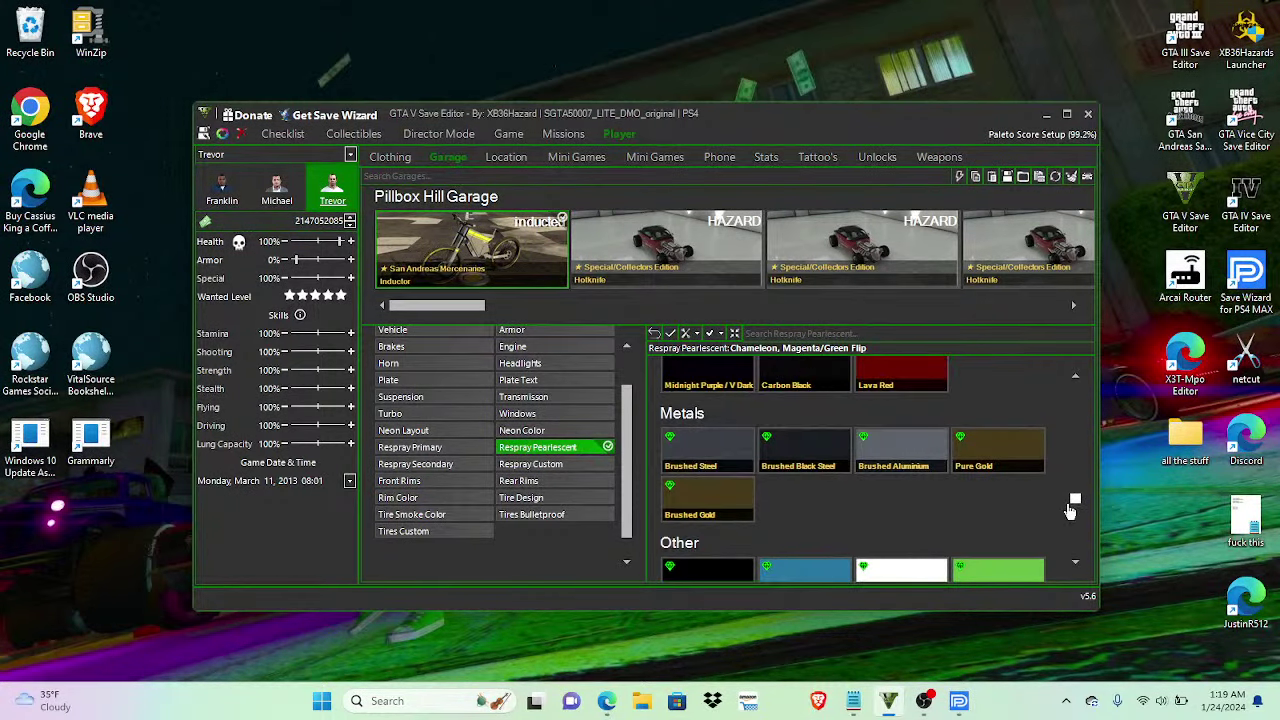
pyautogui.click(1010, 460)
# Step: Respray the Inductor with Worn Red as primary color and Worn Dark Red as secondary color
pyautogui.click(475, 452)
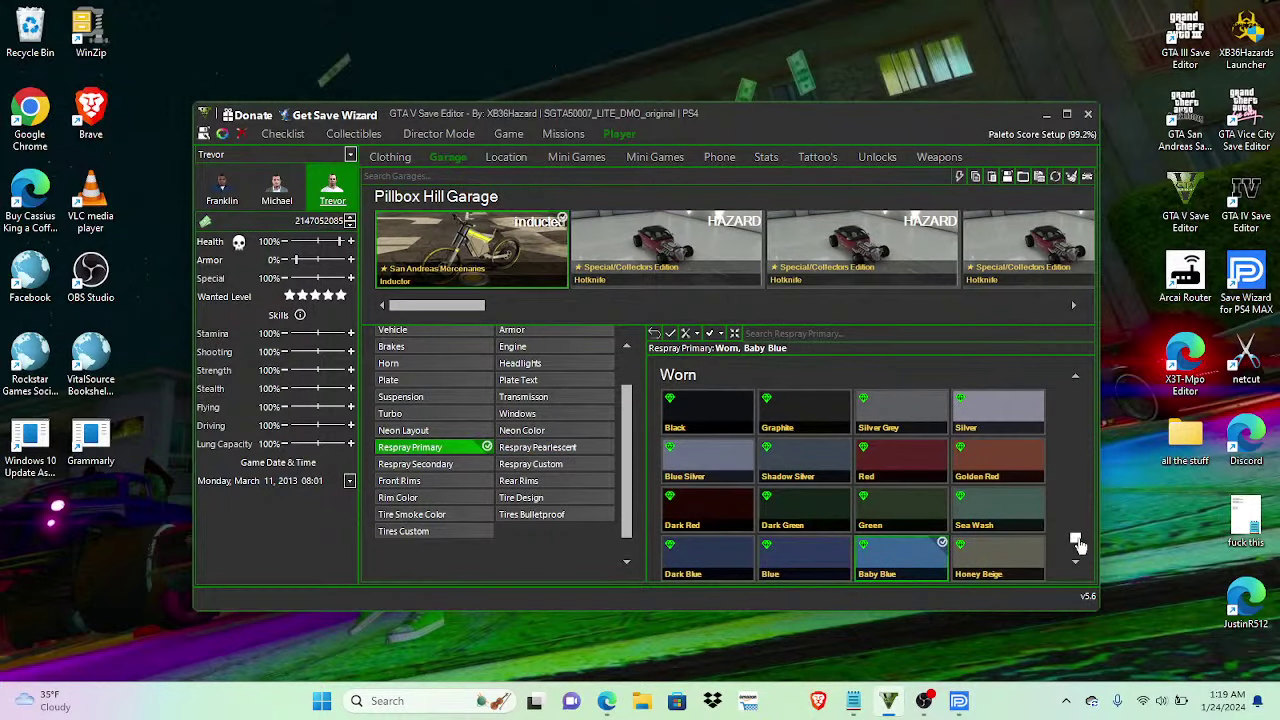
pyautogui.click(929, 463)
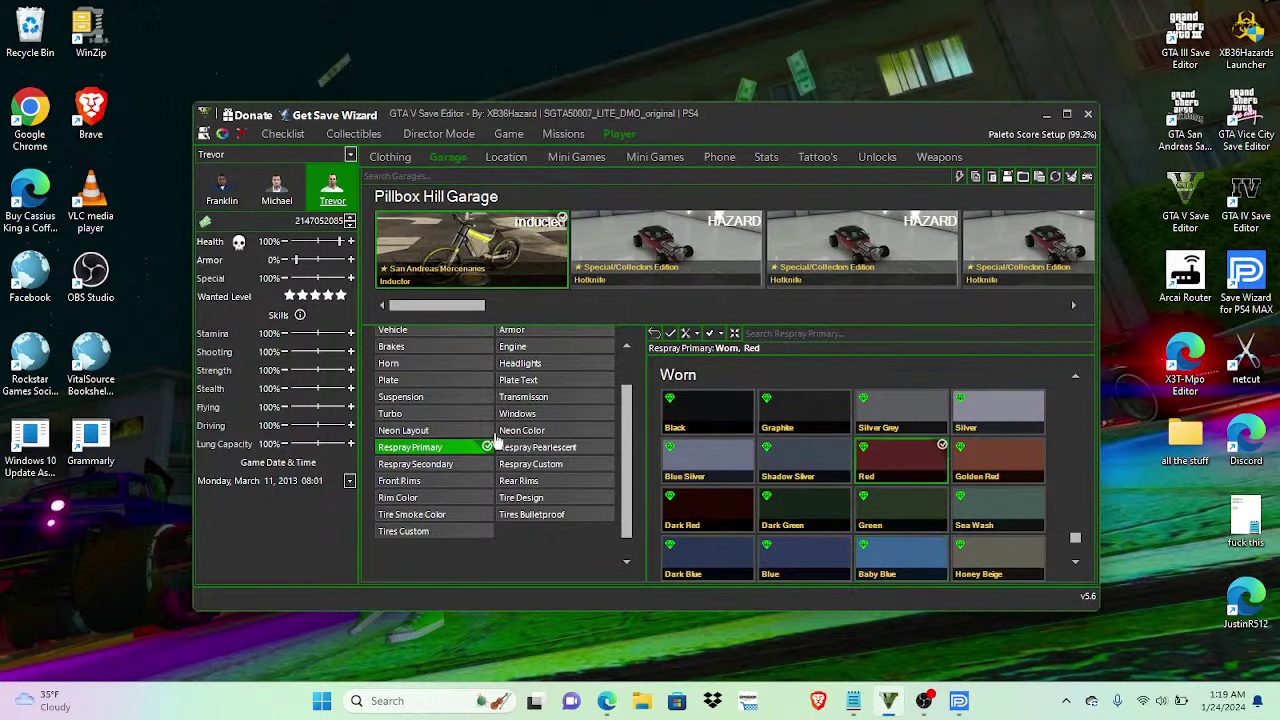
pyautogui.click(476, 469)
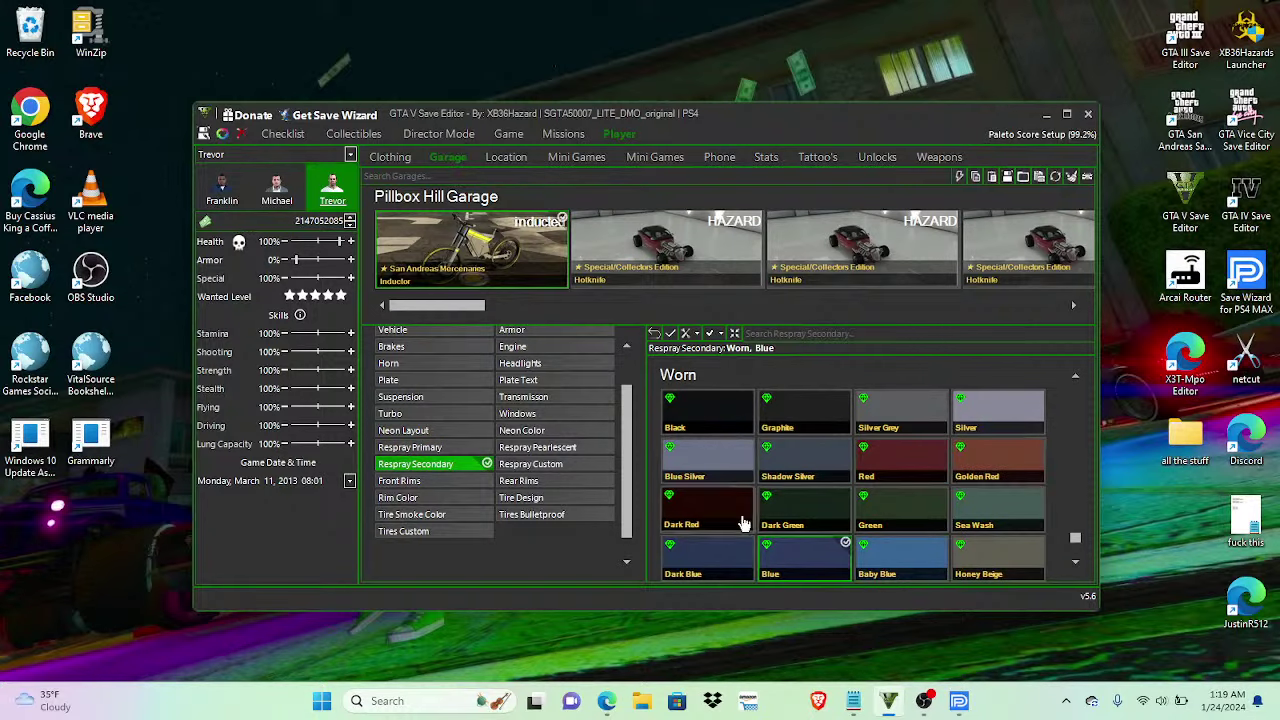
pyautogui.click(724, 516)
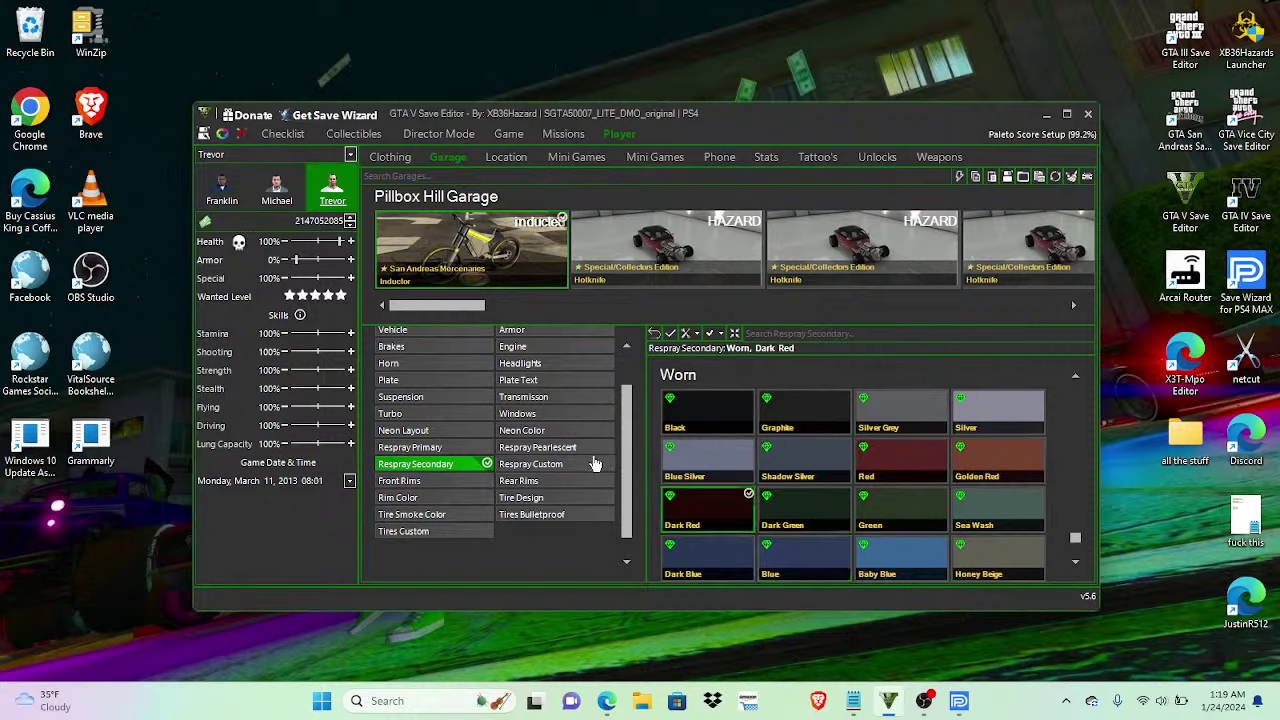
# Step: Review the Inductor's custom respray, front and rear rims, tire design, custom tires and tire smoke color options
pyautogui.click(538, 465)
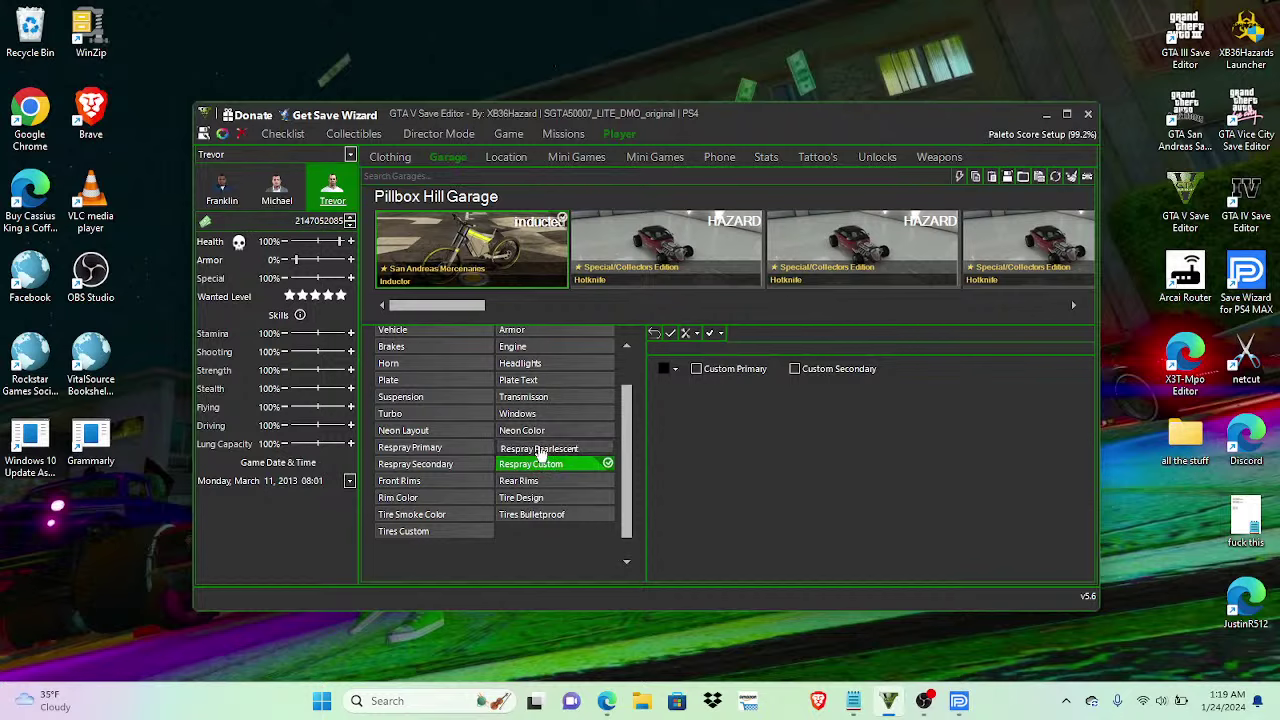
pyautogui.click(540, 447)
pyautogui.click(440, 483)
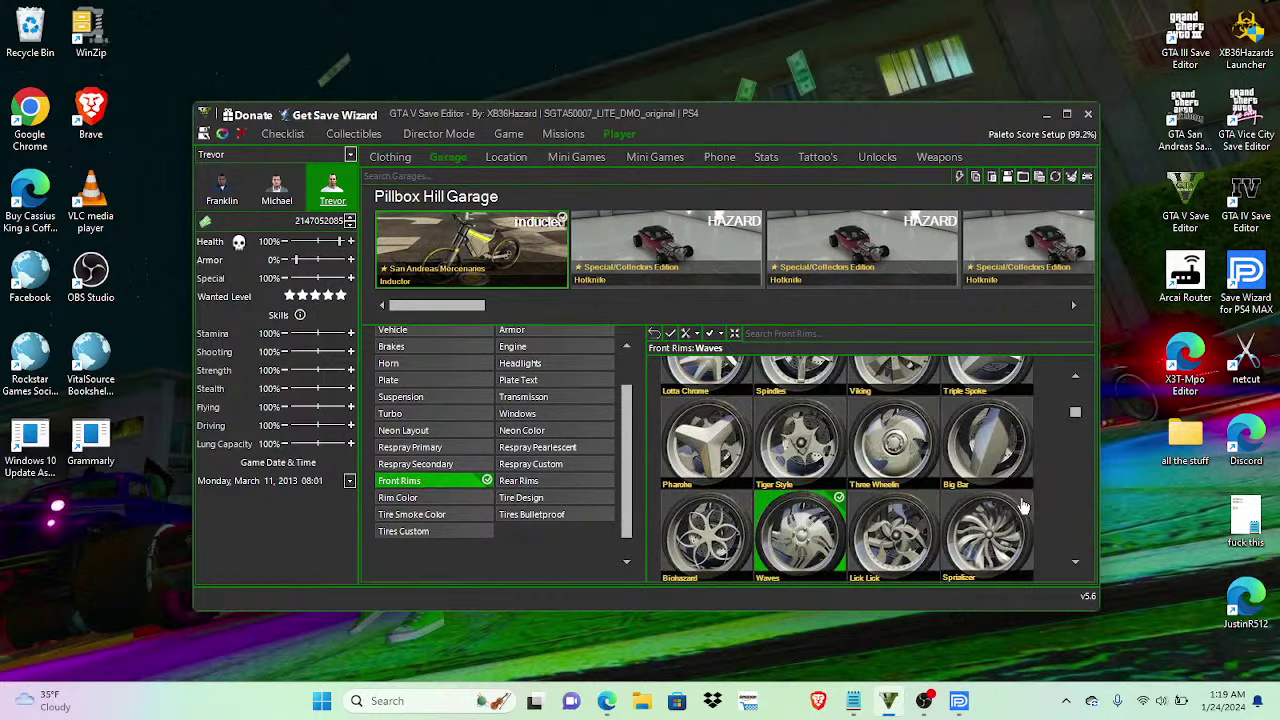
pyautogui.click(525, 483)
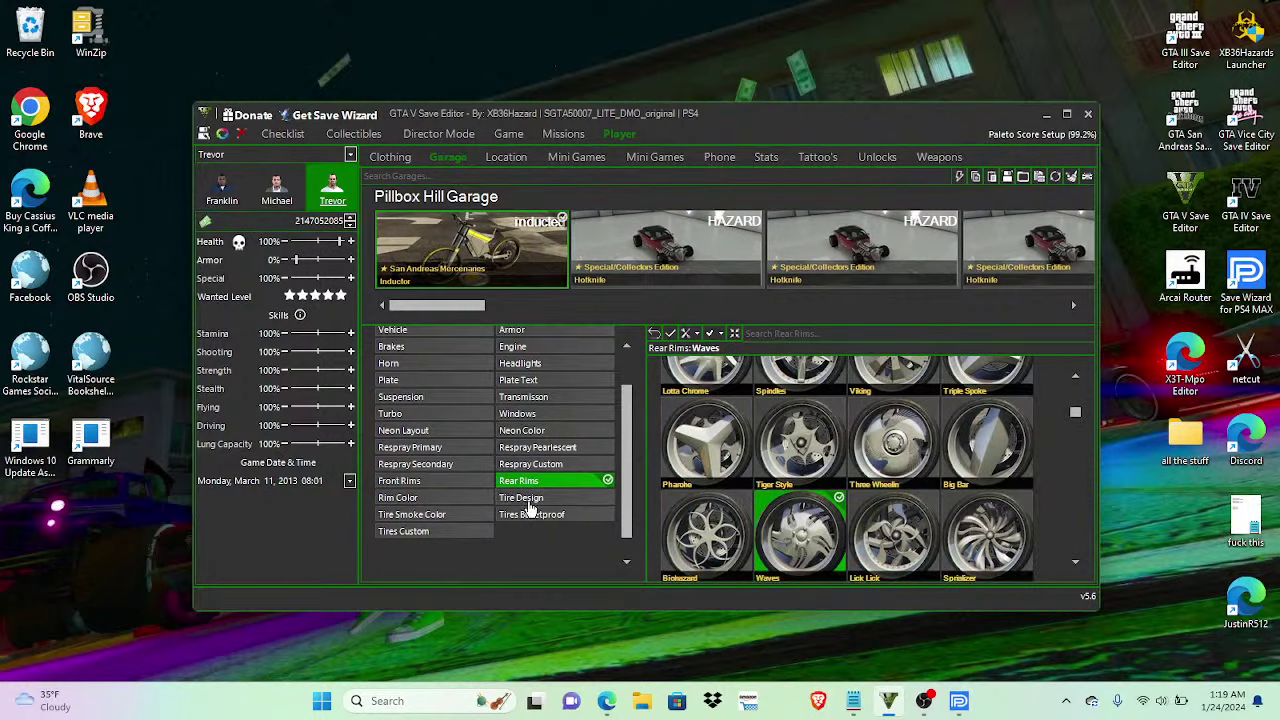
pyautogui.click(527, 497)
pyautogui.click(434, 532)
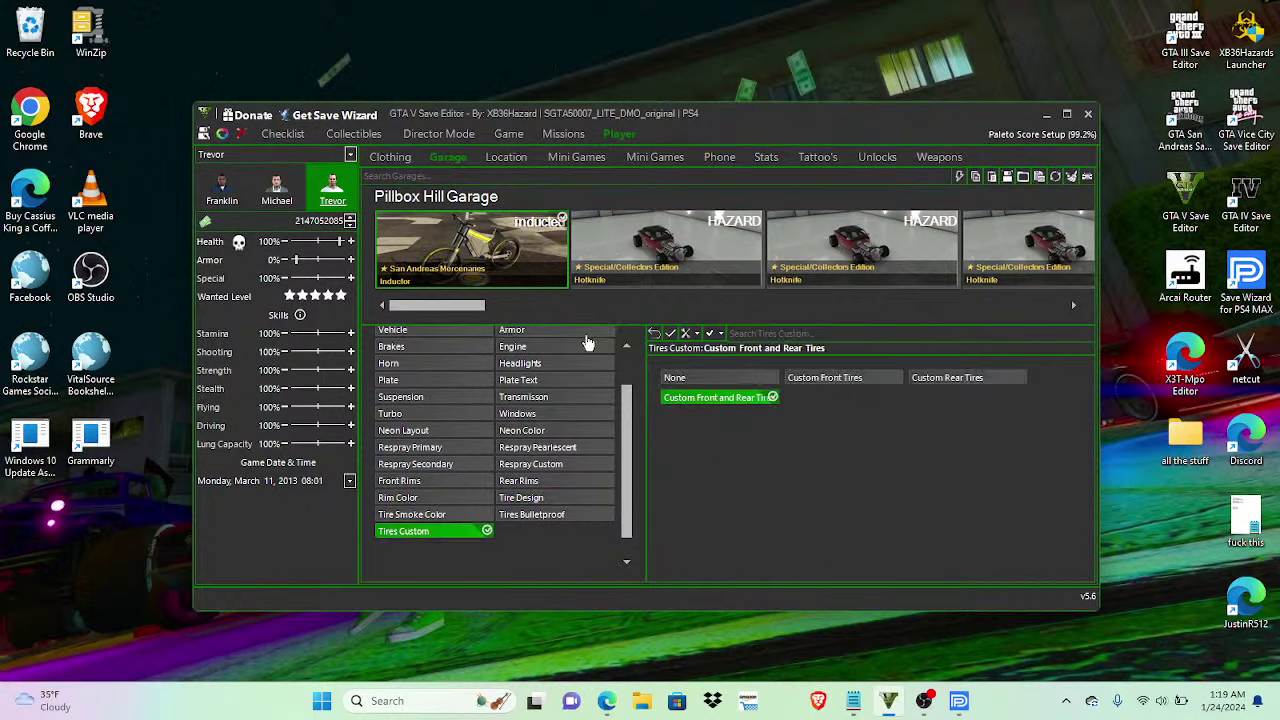
pyautogui.click(443, 516)
pyautogui.click(672, 369)
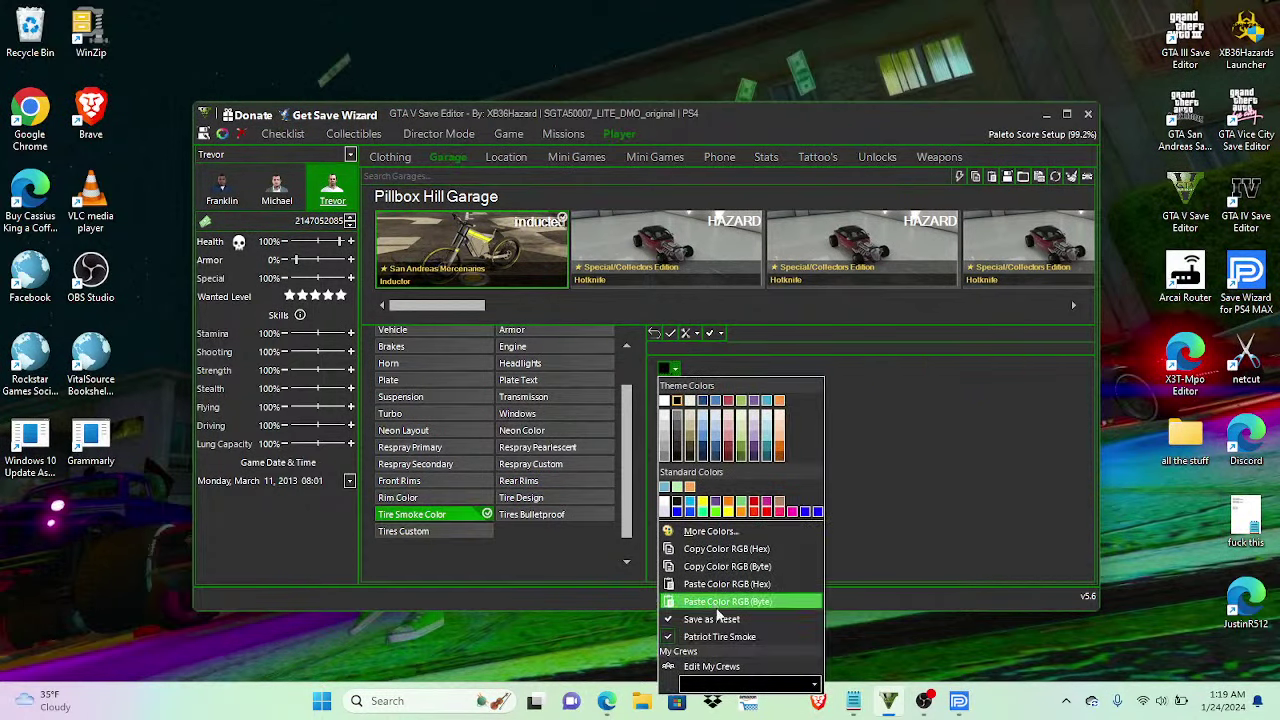
pyautogui.click(927, 423)
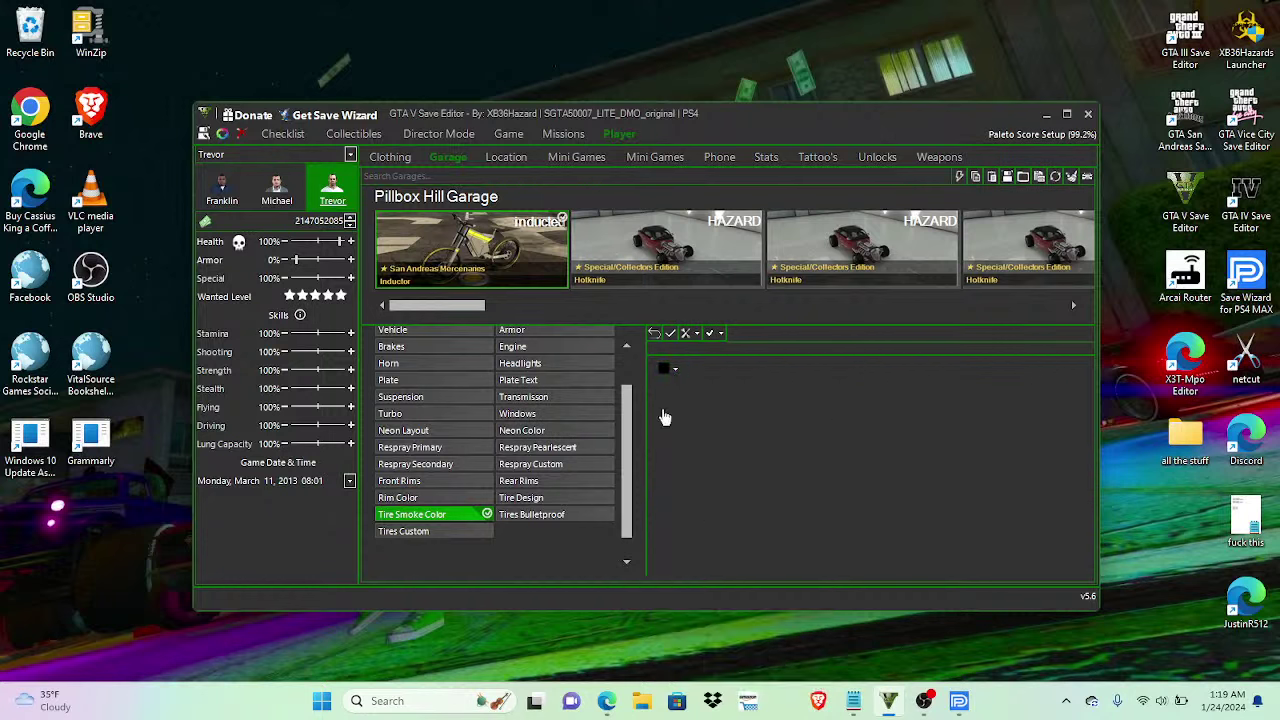
# Step: Copy the Pure Gold pearlescent color to the Inductor's neon color
pyautogui.click(582, 432)
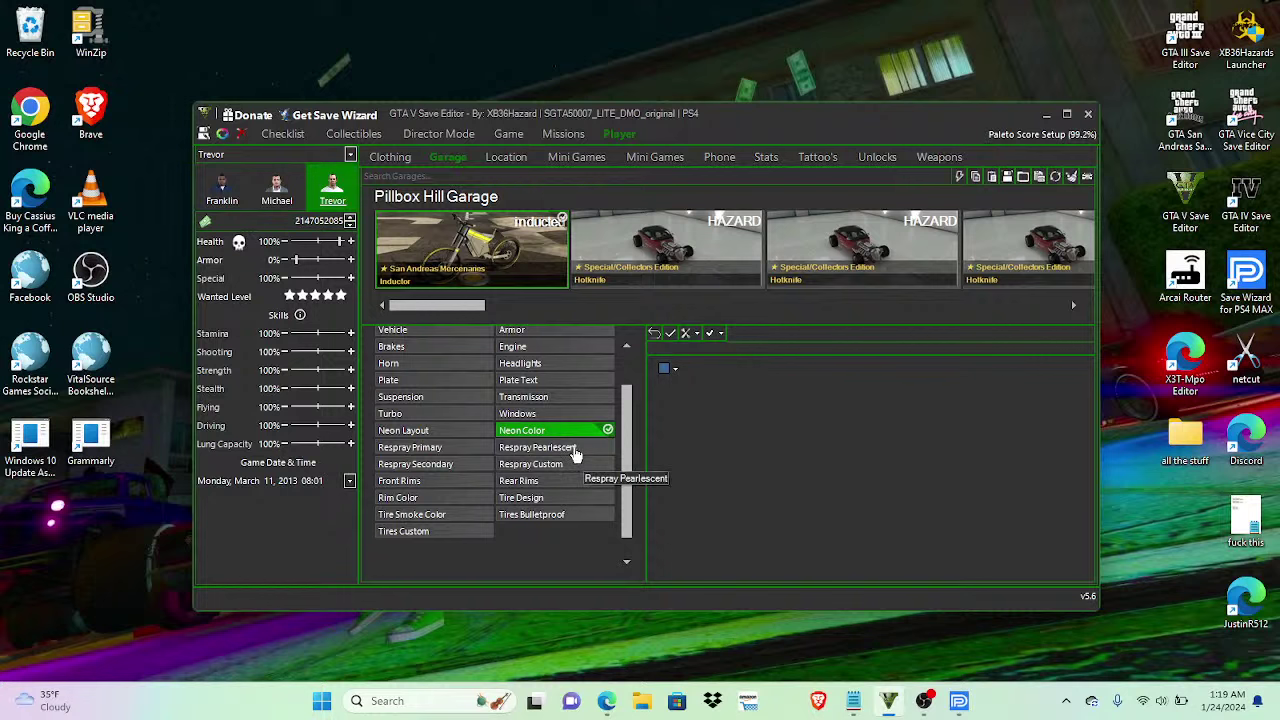
pyautogui.click(540, 448)
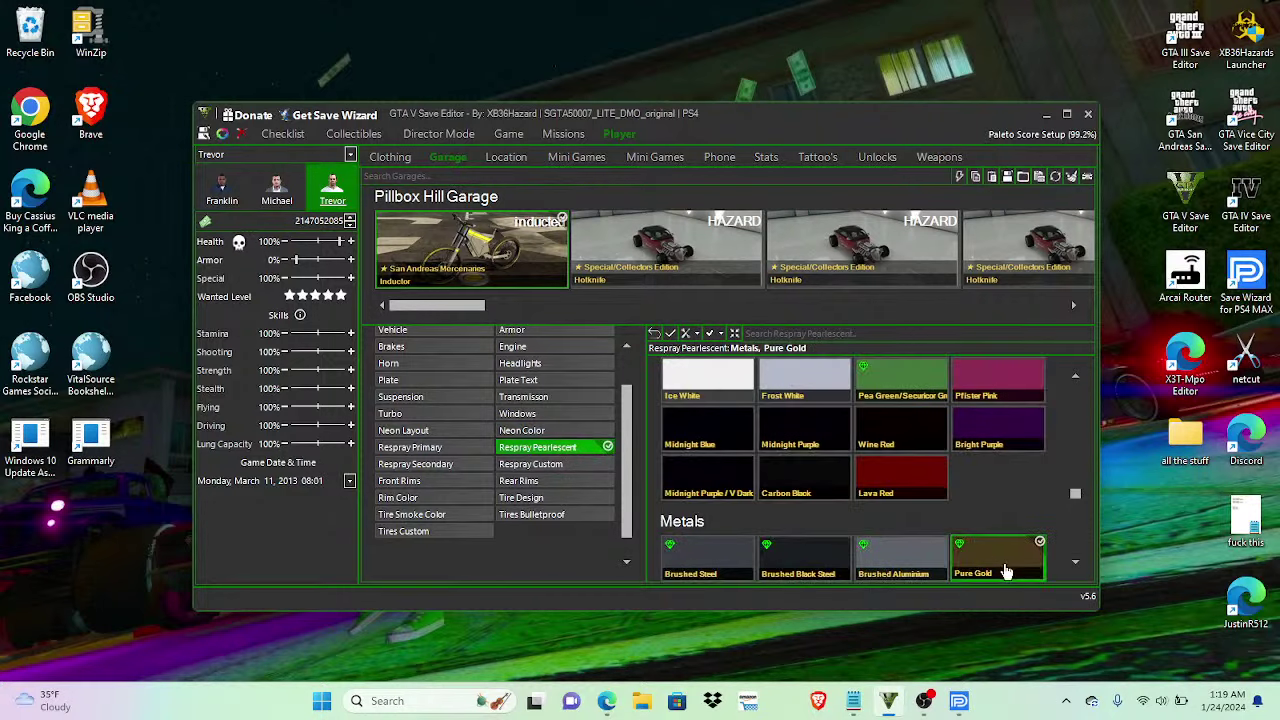
pyautogui.rightClick(1002, 570)
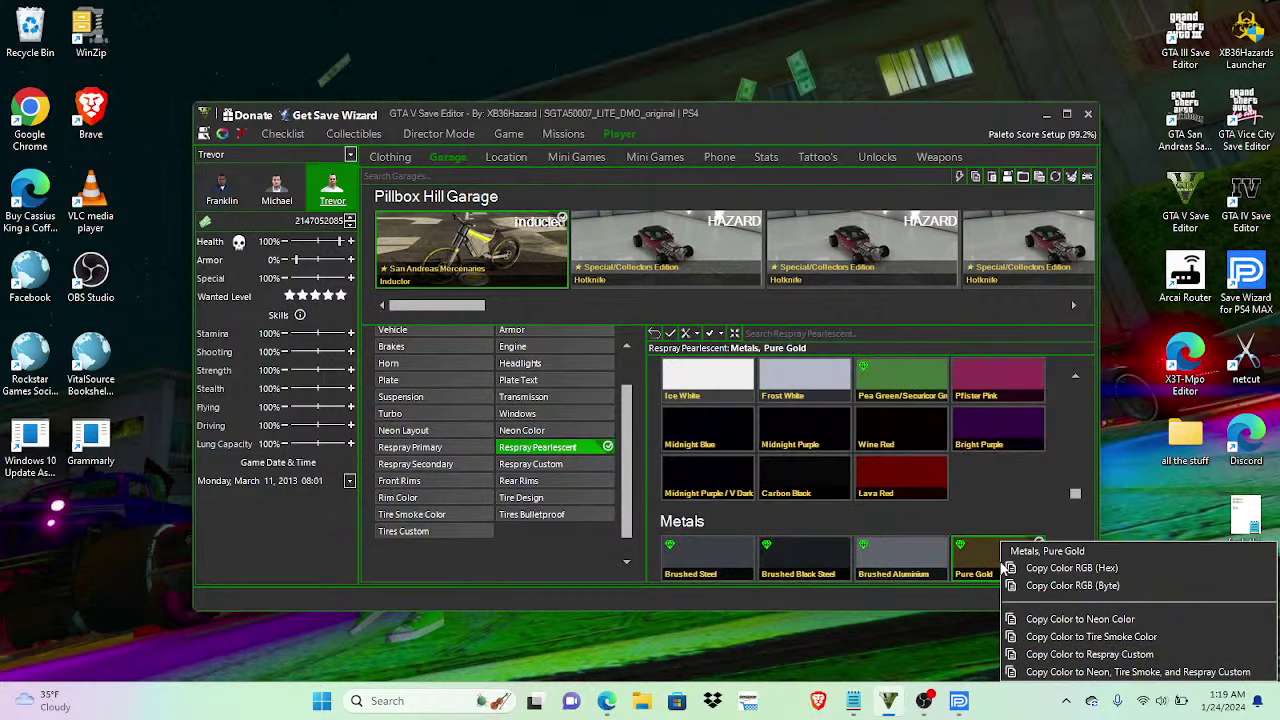
pyautogui.click(1060, 621)
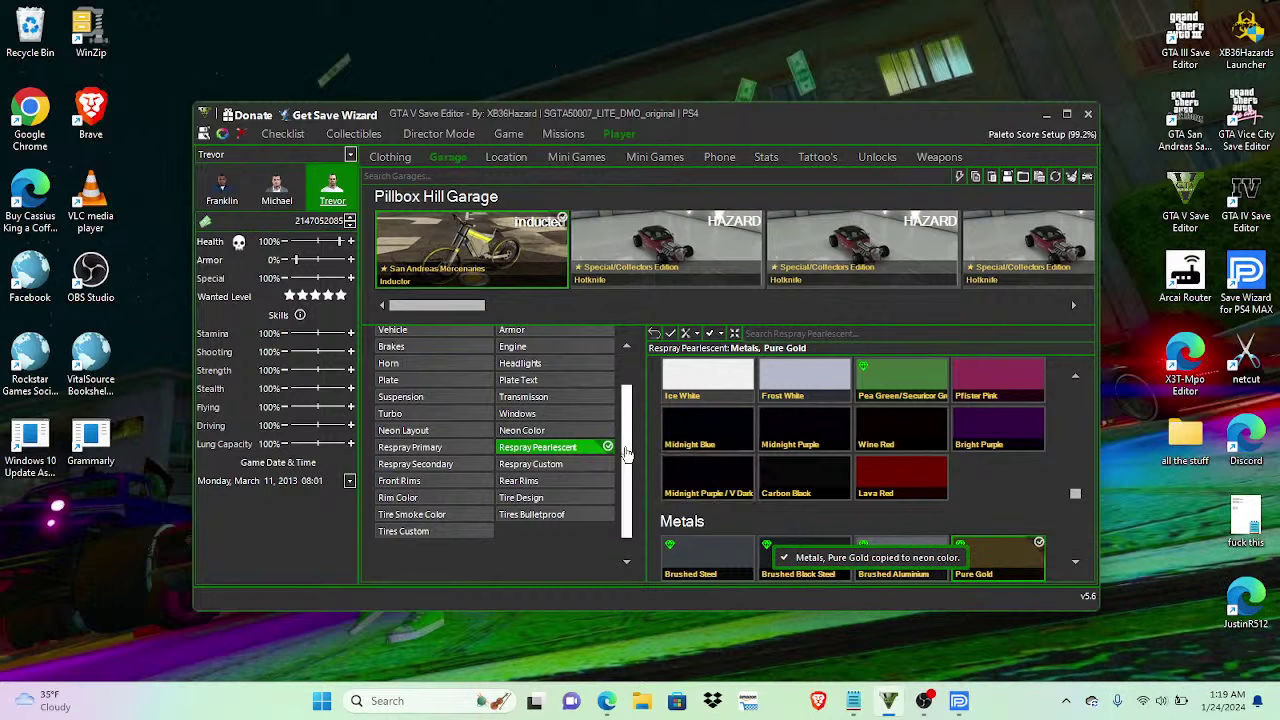
# Step: Return to the Inductor's vehicle selection and save the gamesave
pyautogui.scroll(2, 627, 453)
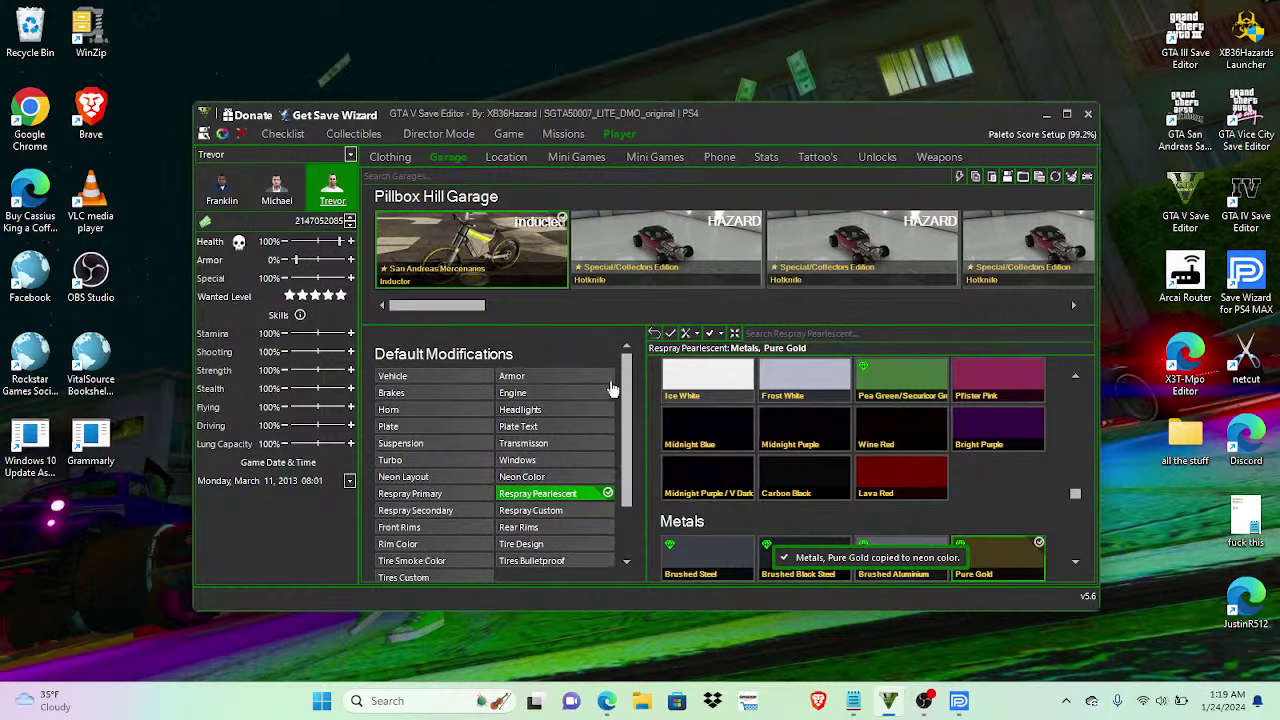
pyautogui.click(432, 376)
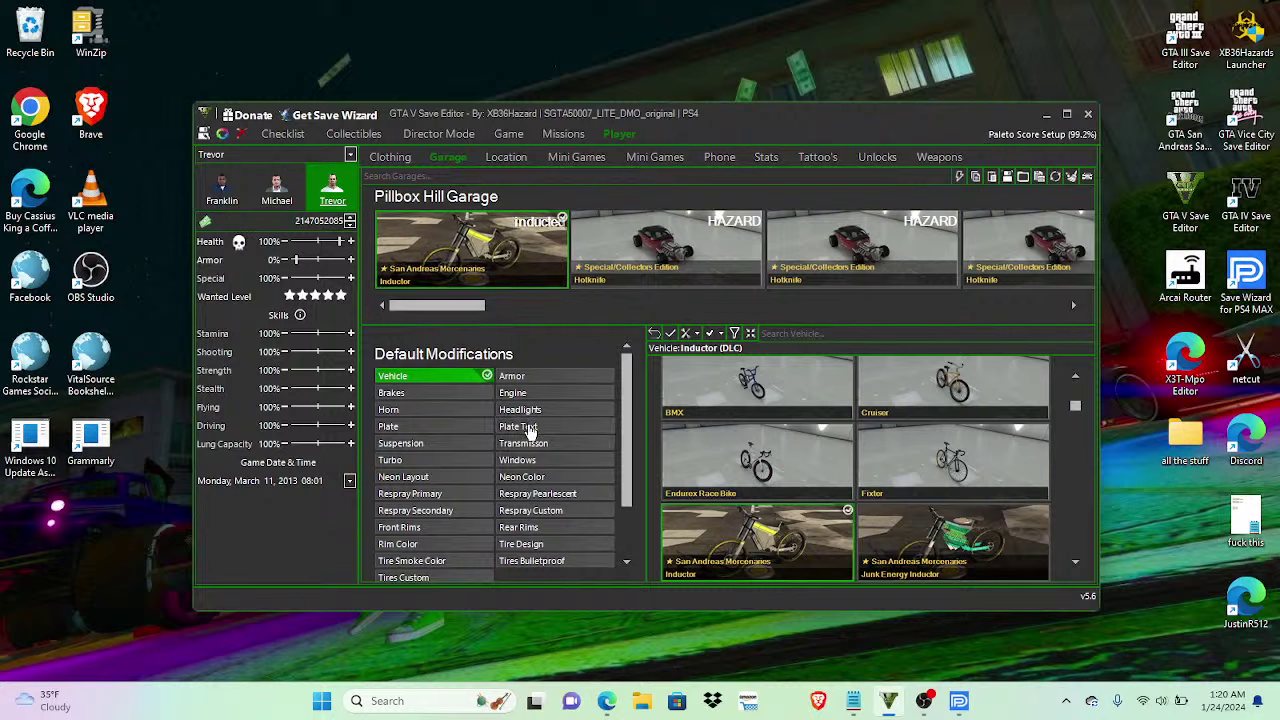
pyautogui.click(205, 135)
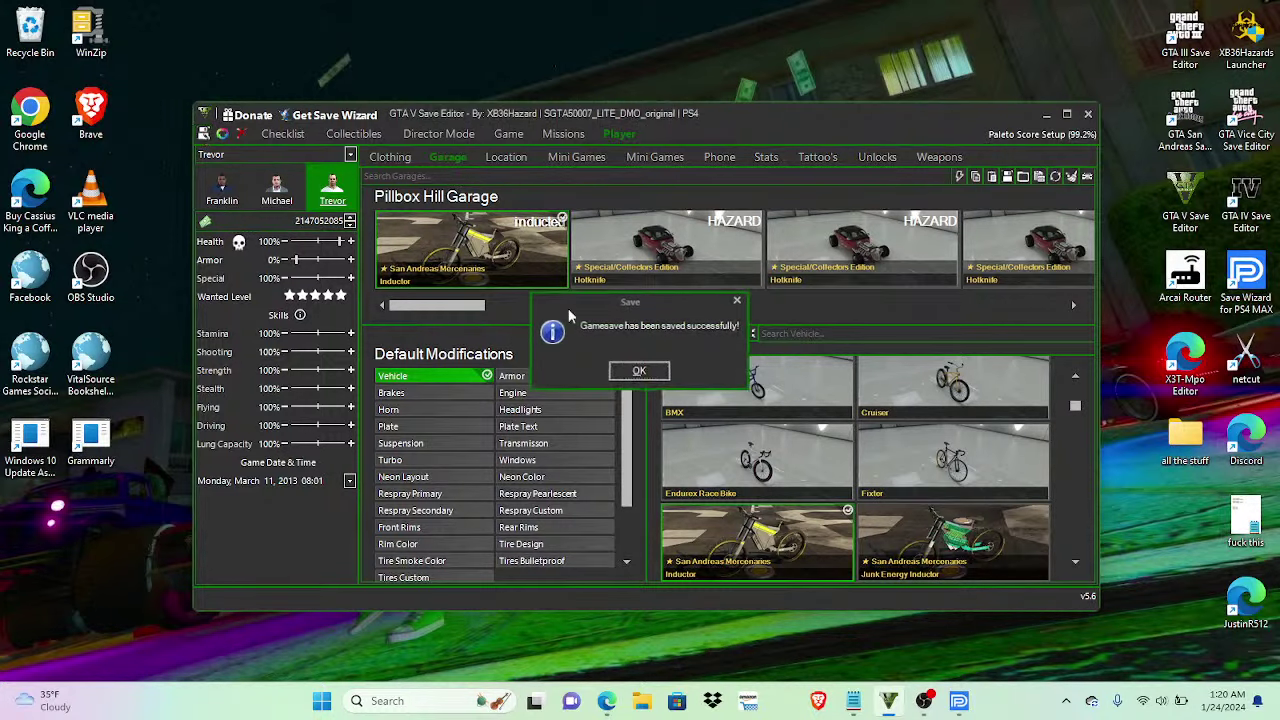
pyautogui.click(640, 372)
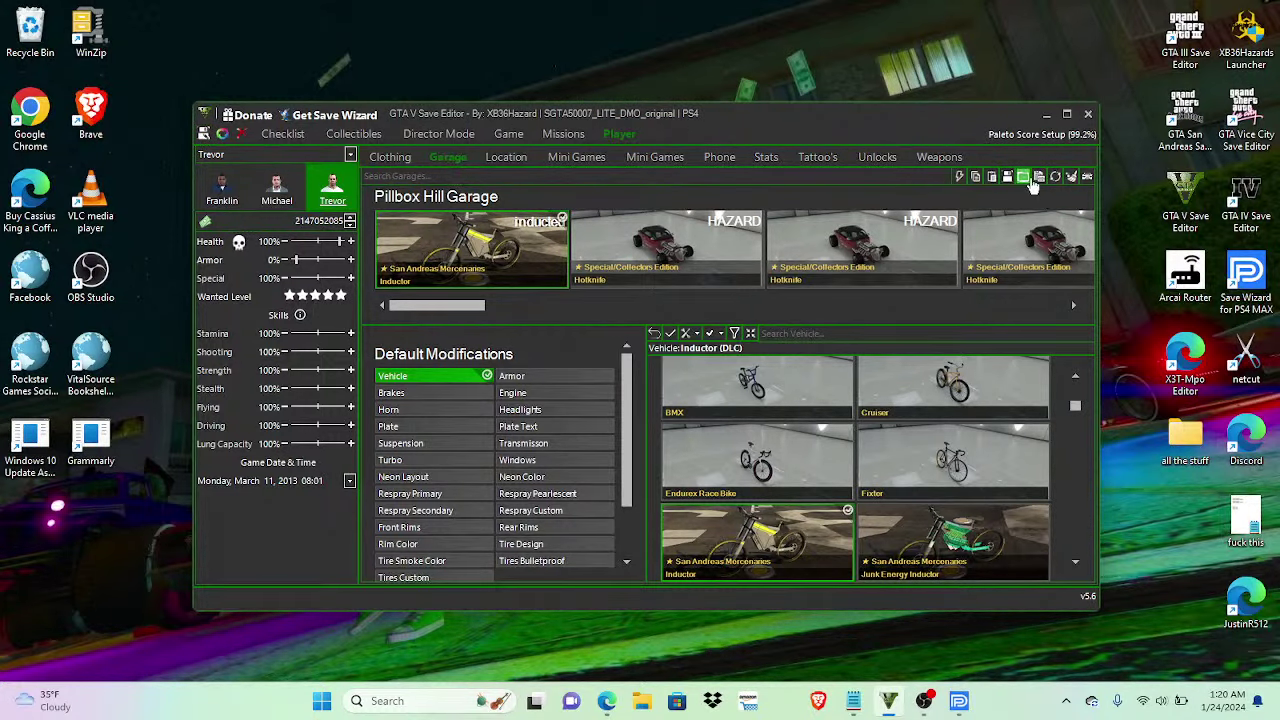
# Step: Copy the Inductor from Pillbox Hill Garage into the empty slot at Trevor's Strip Club and check its plate text
pyautogui.click(975, 176)
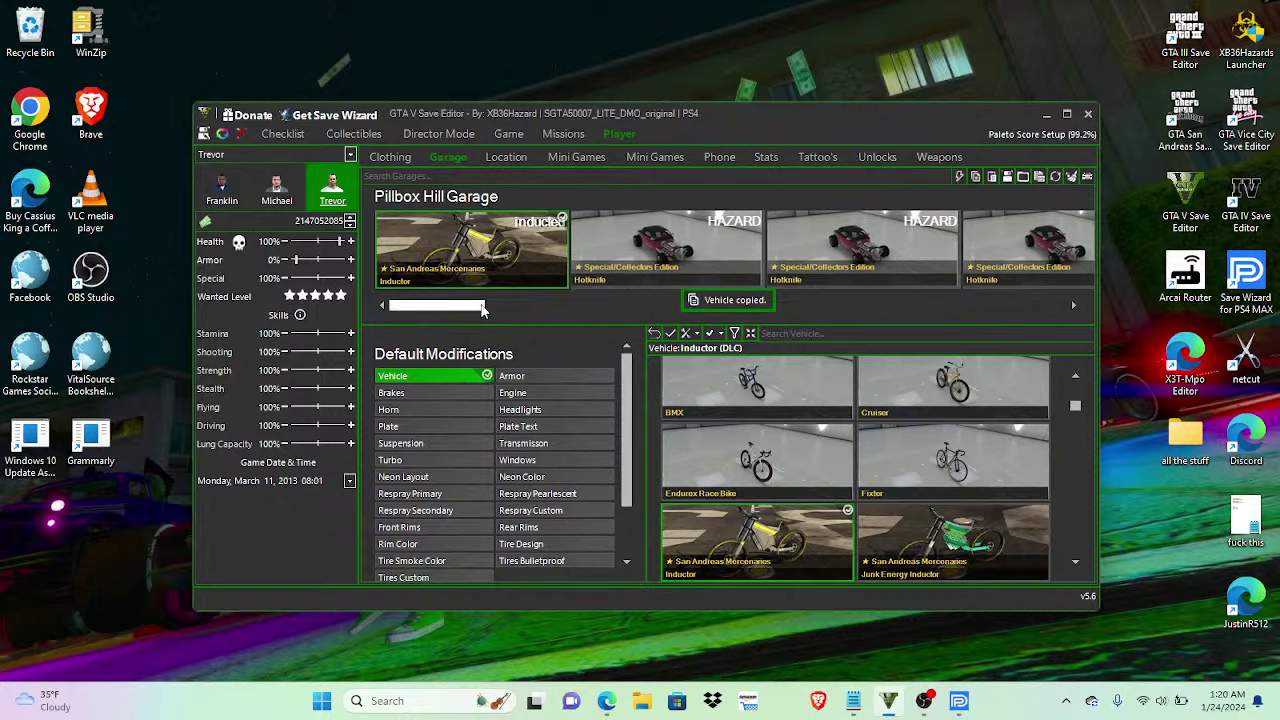
pyautogui.moveTo(487, 310); pyautogui.dragTo(687, 314)
pyautogui.moveTo(732, 313); pyautogui.dragTo(809, 309)
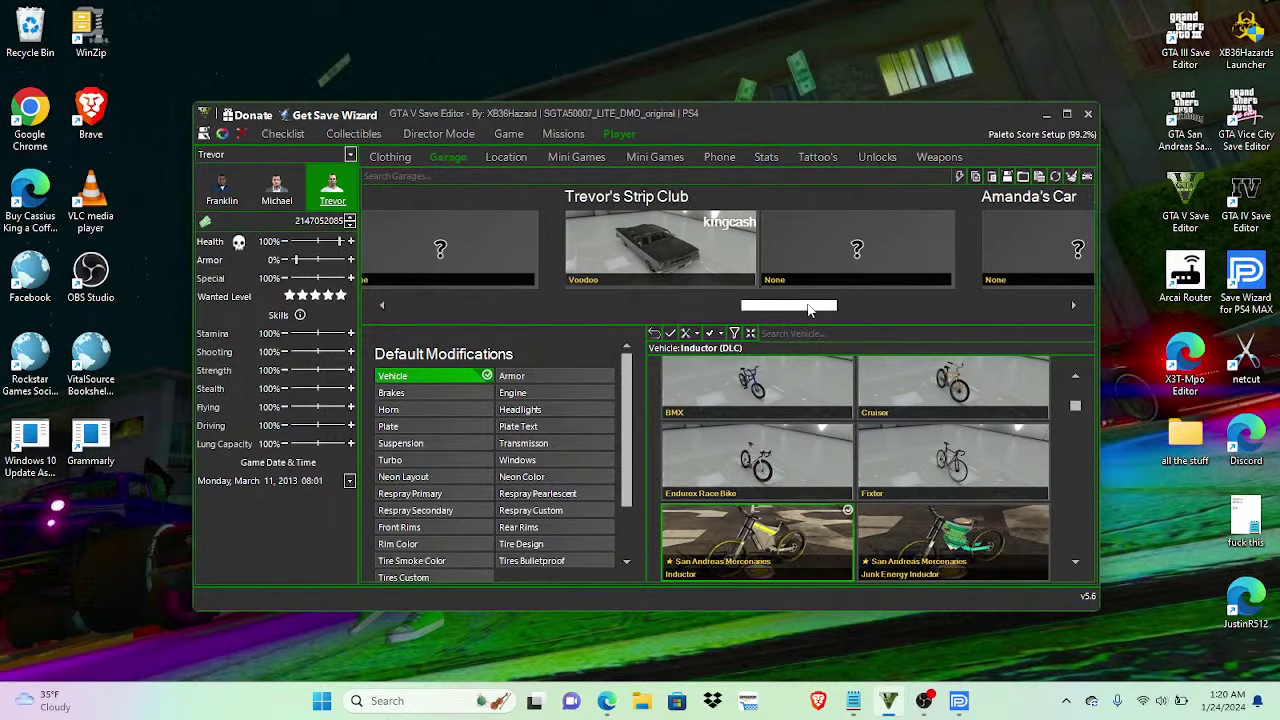
pyautogui.click(800, 250)
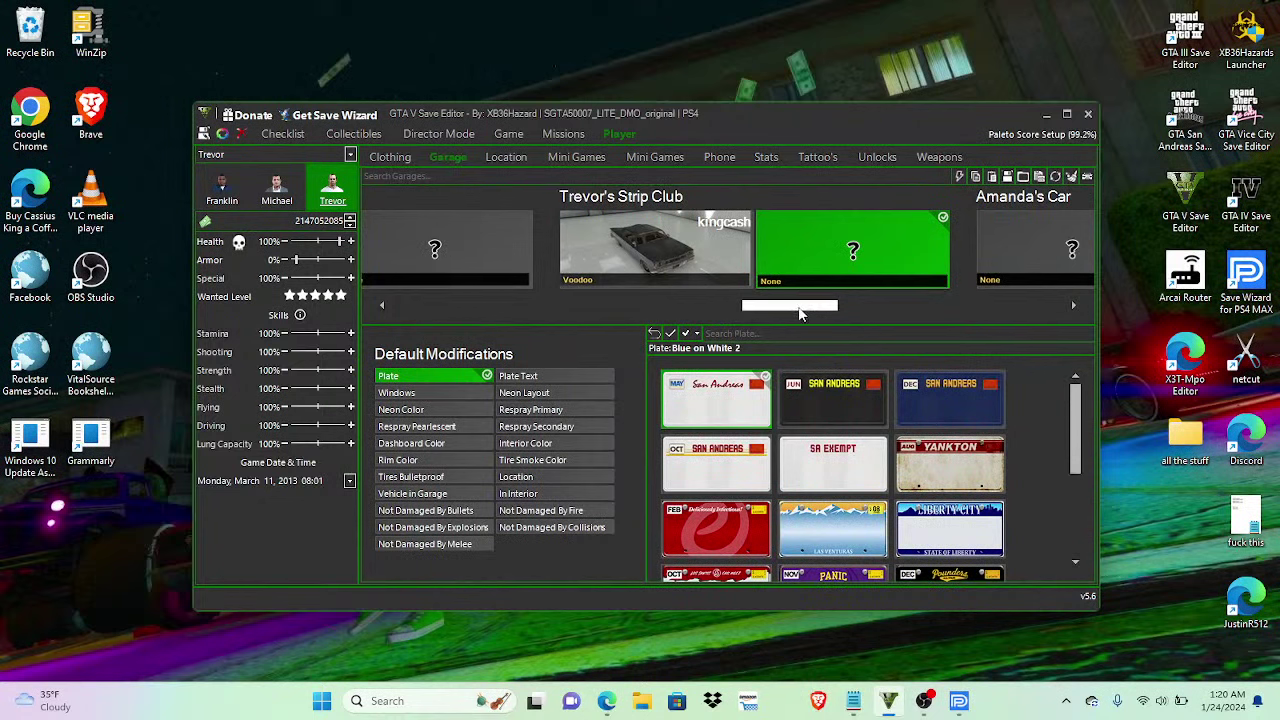
pyautogui.moveTo(800, 313); pyautogui.dragTo(816, 312)
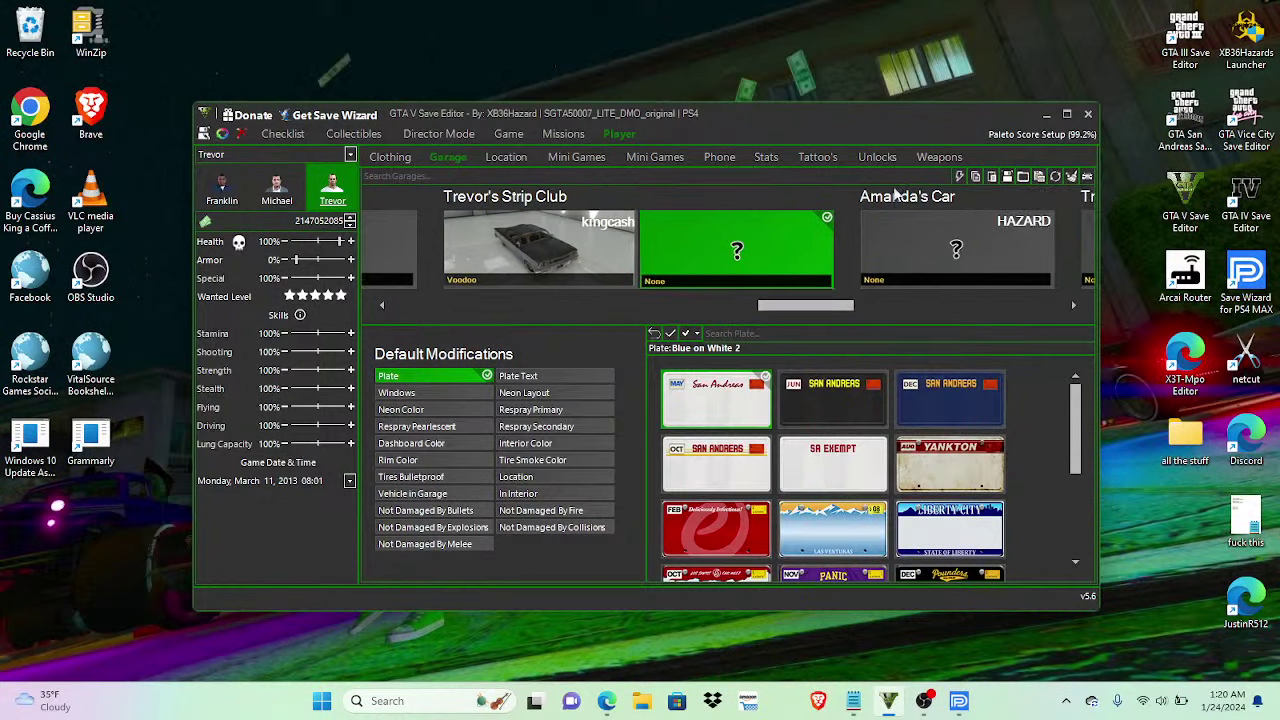
pyautogui.click(991, 177)
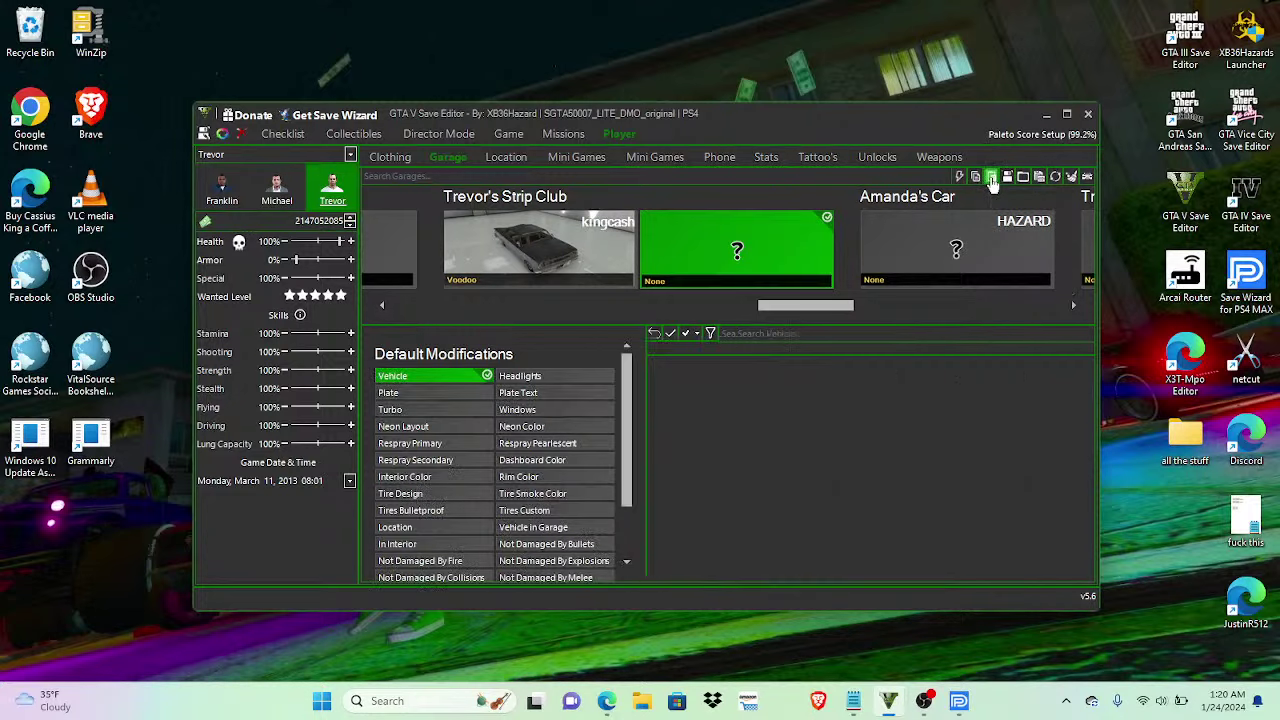
pyautogui.click(608, 394)
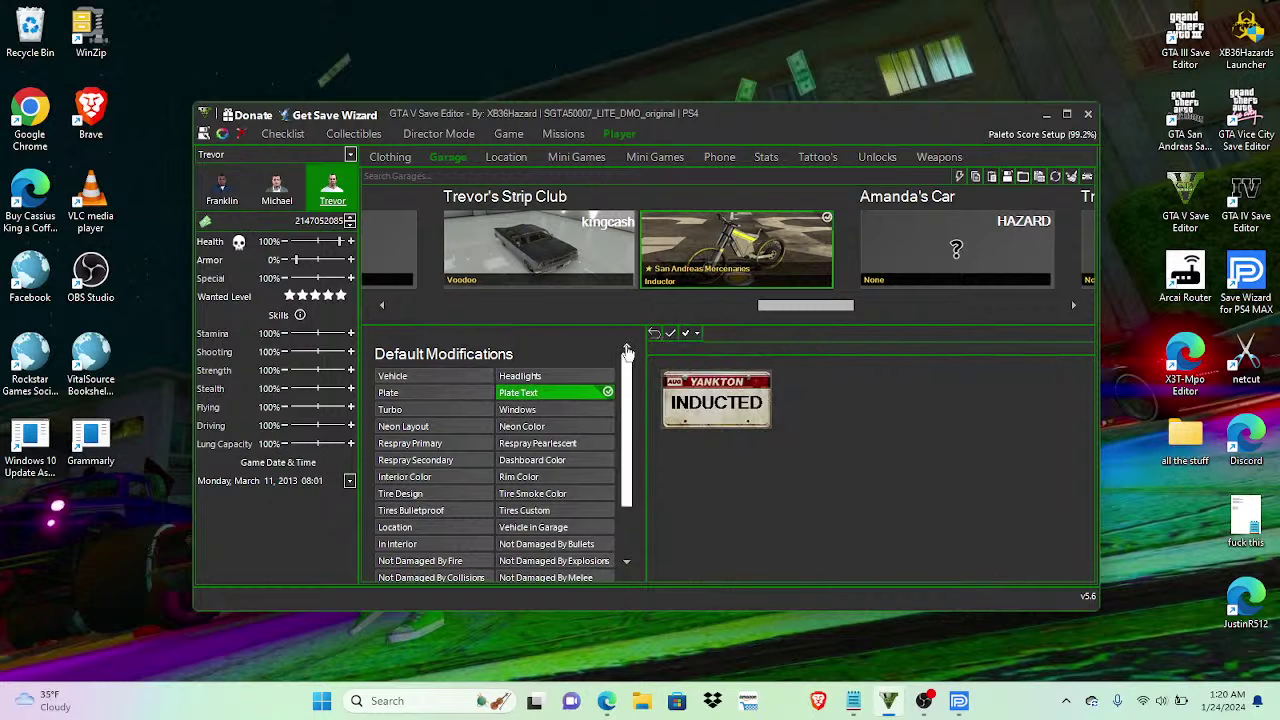
pyautogui.click(612, 272)
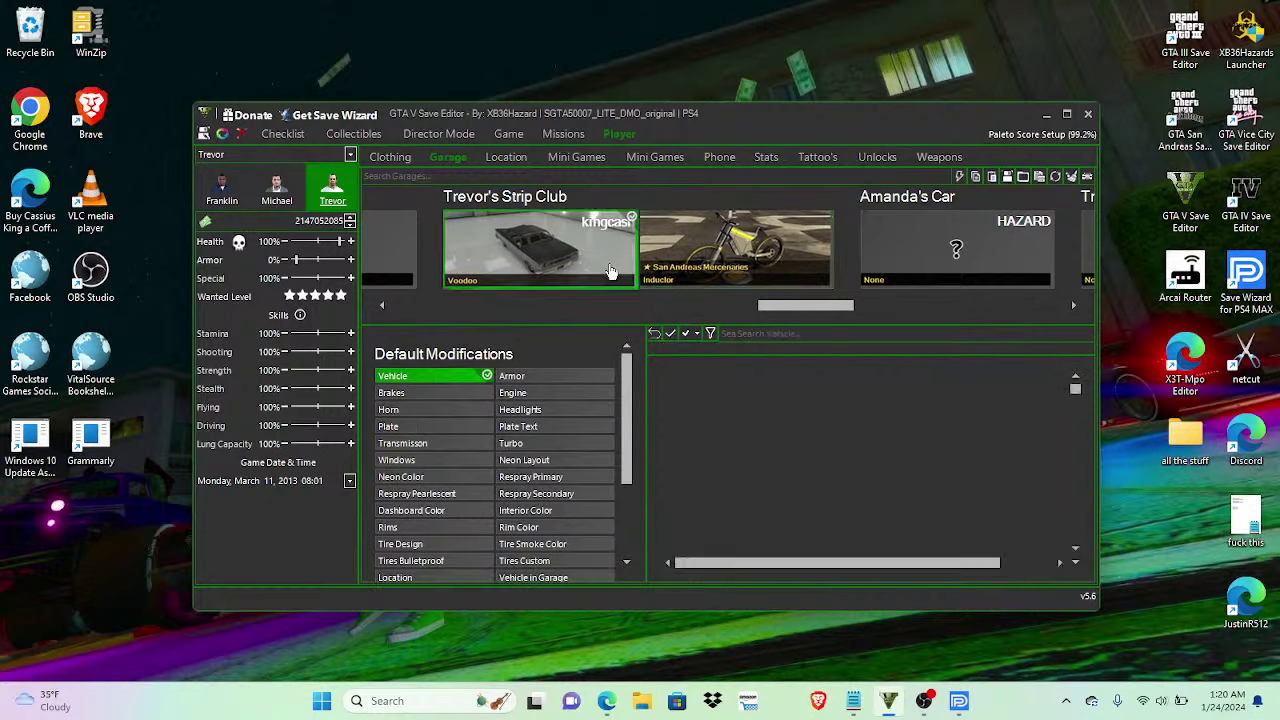
pyautogui.click(730, 255)
# Step: Replace the Inductor in the first Pillbox Hill Garage slot with the vehicle file Stafford (DLC).GTAVV
pyautogui.moveTo(770, 306); pyautogui.dragTo(411, 306)
pyautogui.click(460, 250)
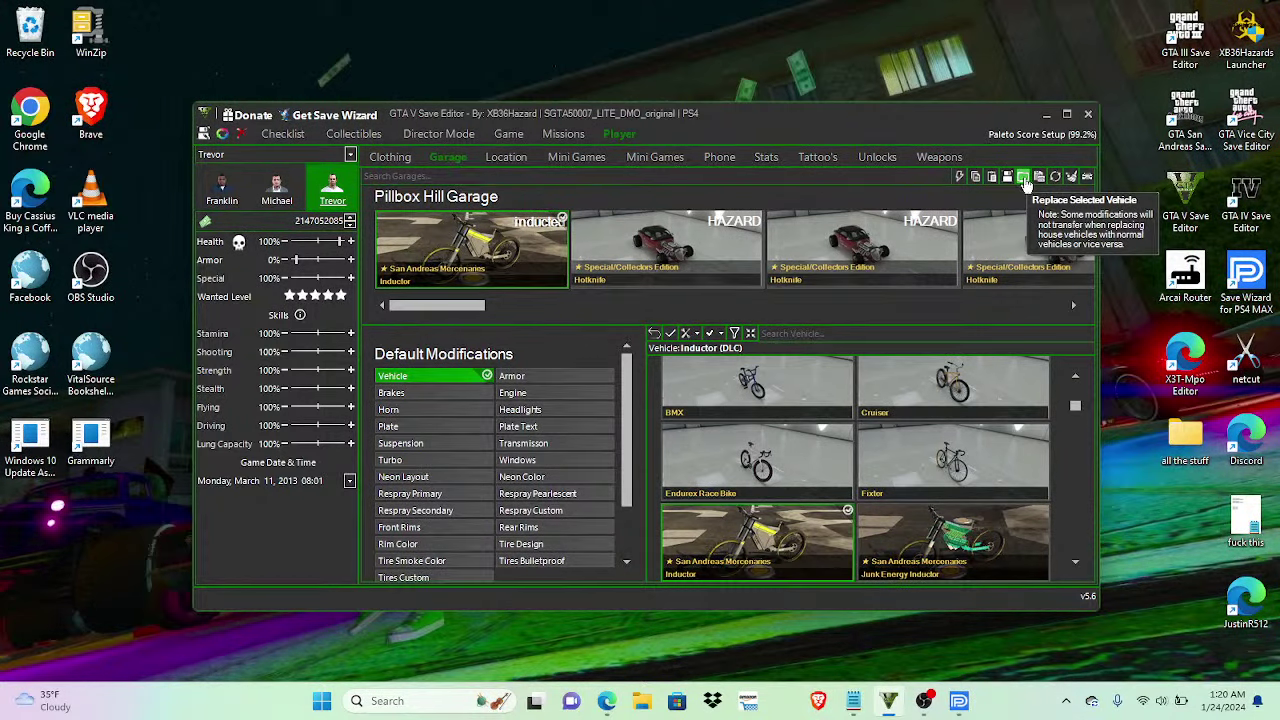
pyautogui.click(1023, 178)
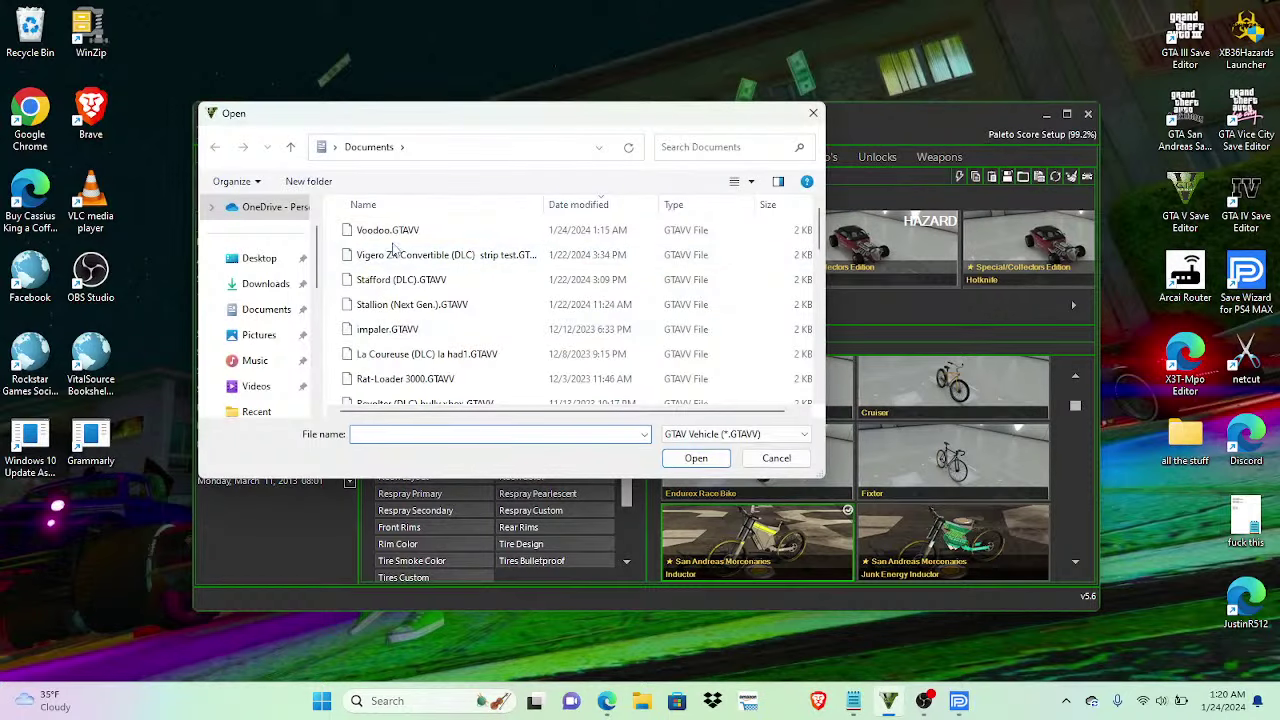
pyautogui.click(395, 280)
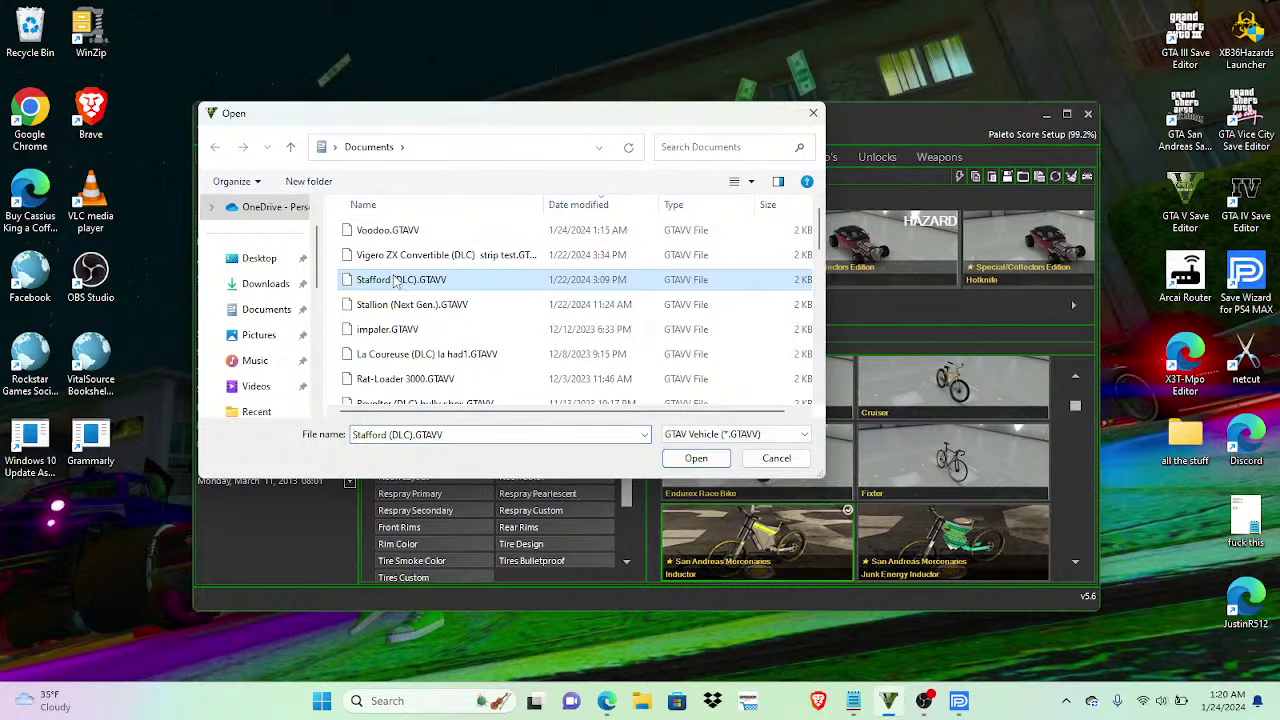
pyautogui.click(697, 460)
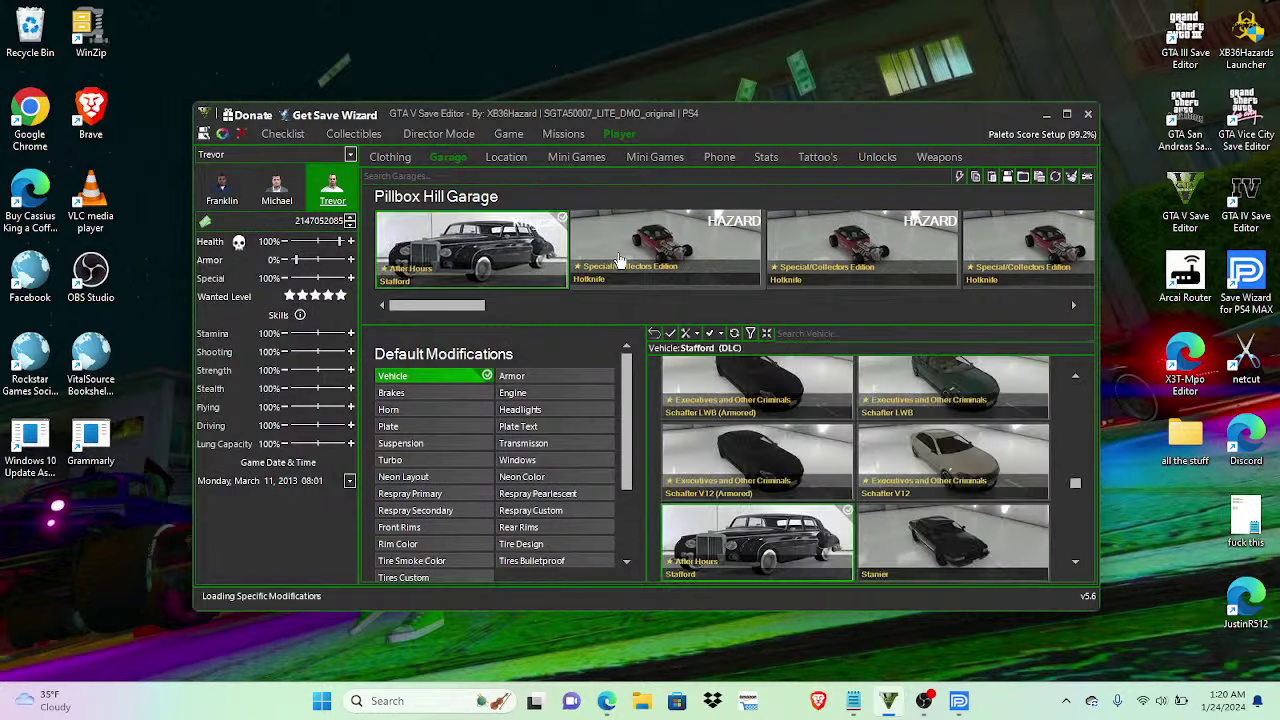
# Step: Replace the second and third Pillbox Hill Garage vehicles with Stallion (Next Gen.).GTAVV and impaler.GTAVV
pyautogui.click(619, 260)
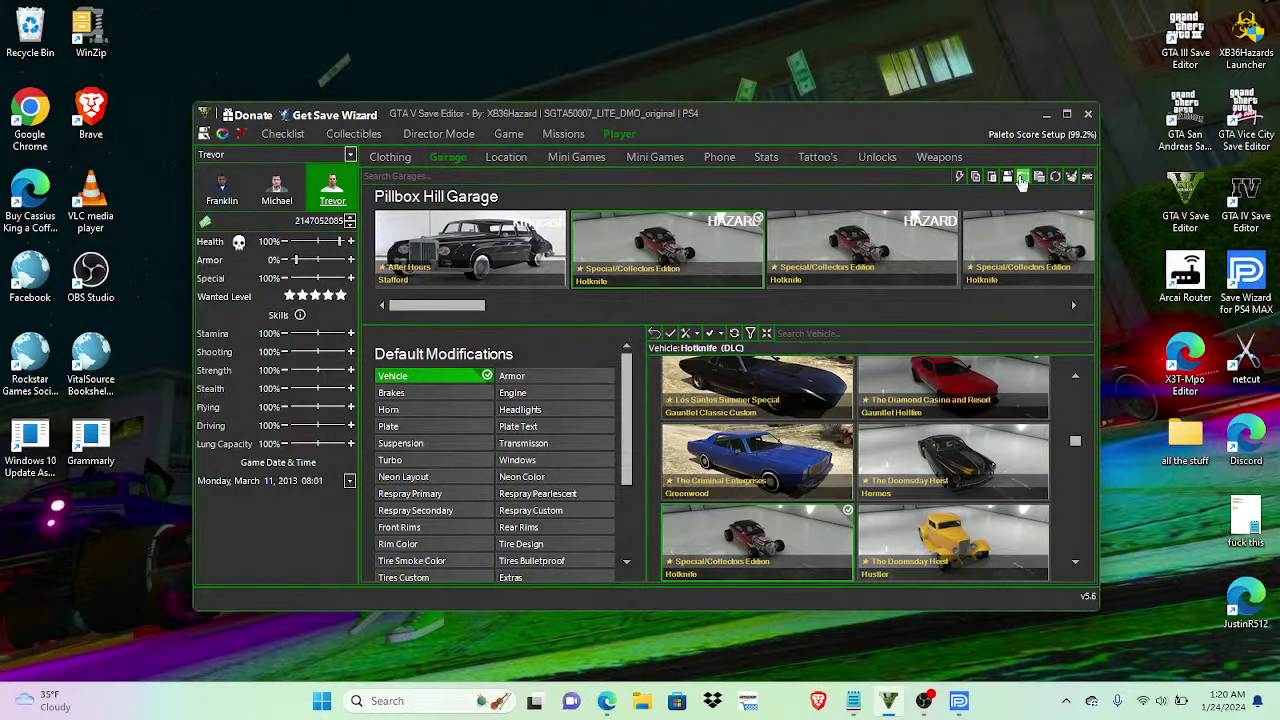
pyautogui.click(1023, 176)
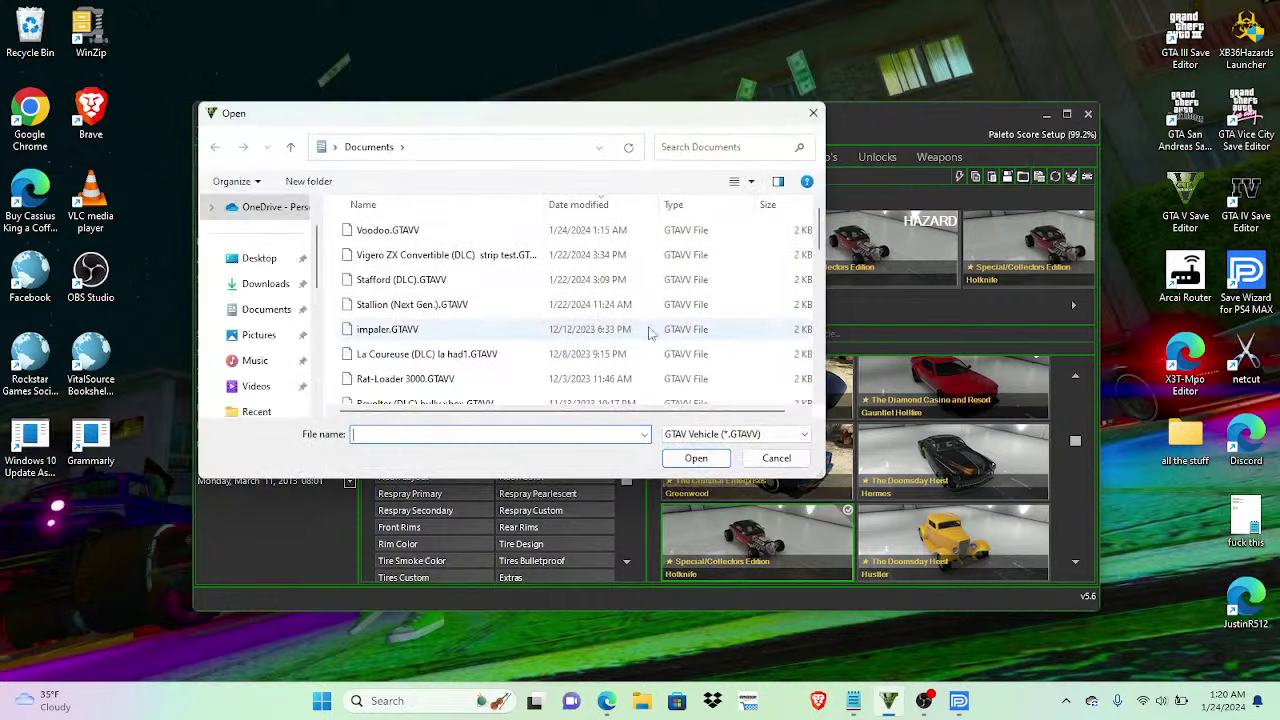
pyautogui.doubleClick(439, 305)
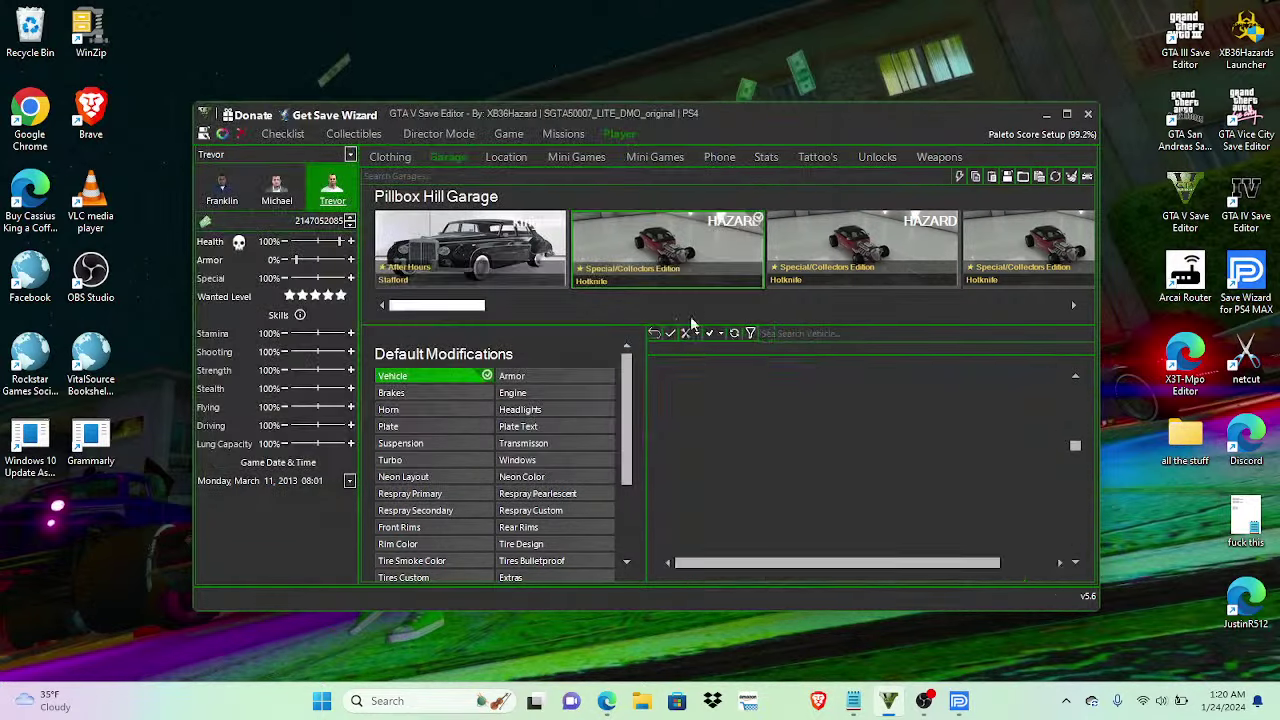
pyautogui.click(866, 272)
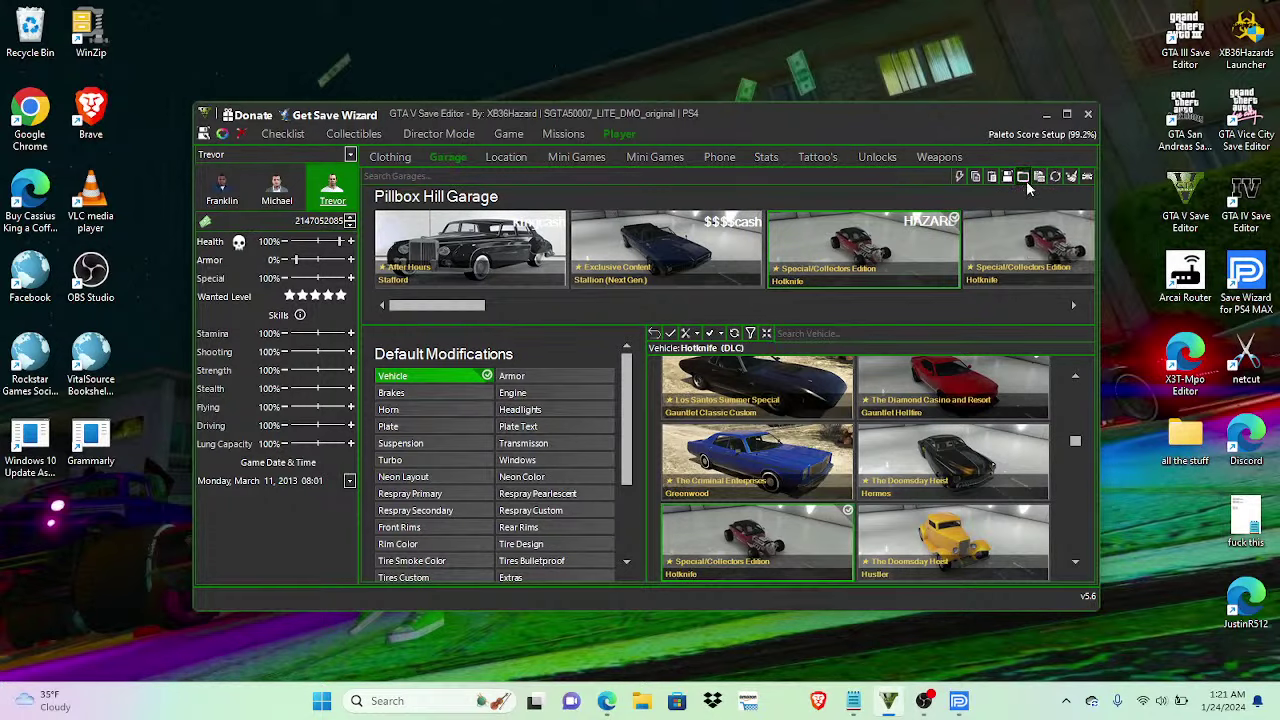
pyautogui.click(1024, 178)
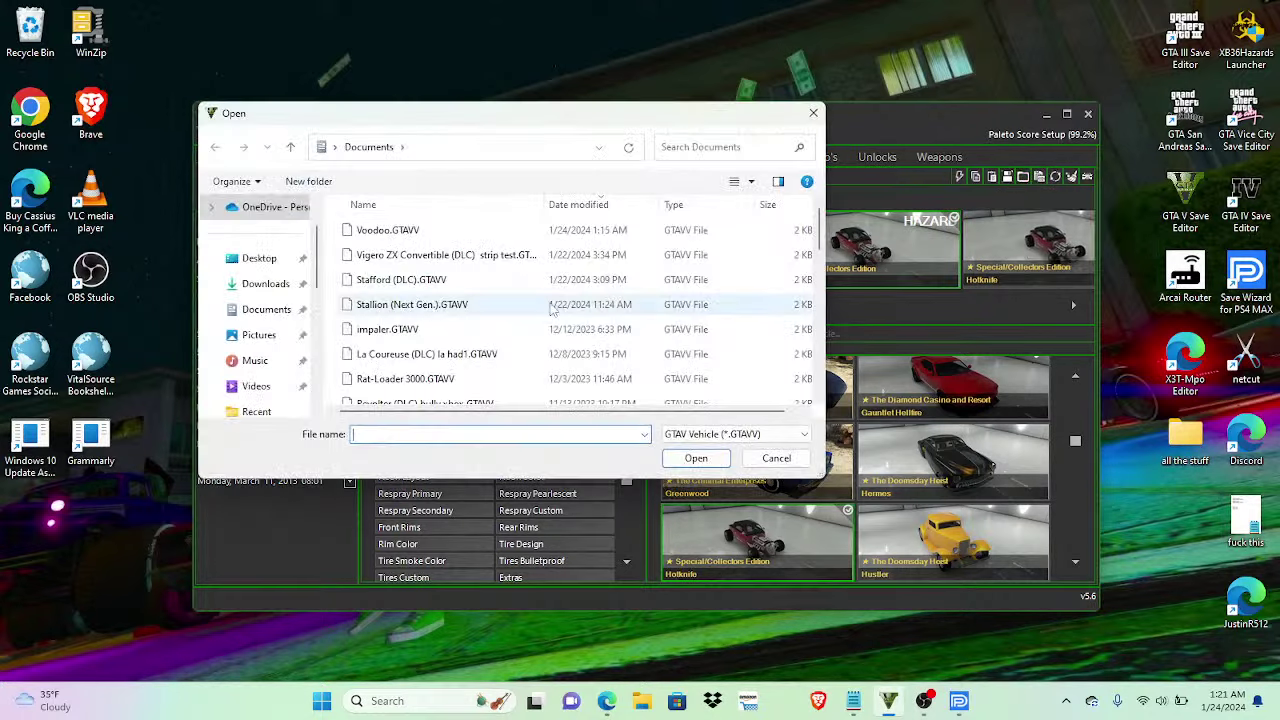
pyautogui.doubleClick(428, 335)
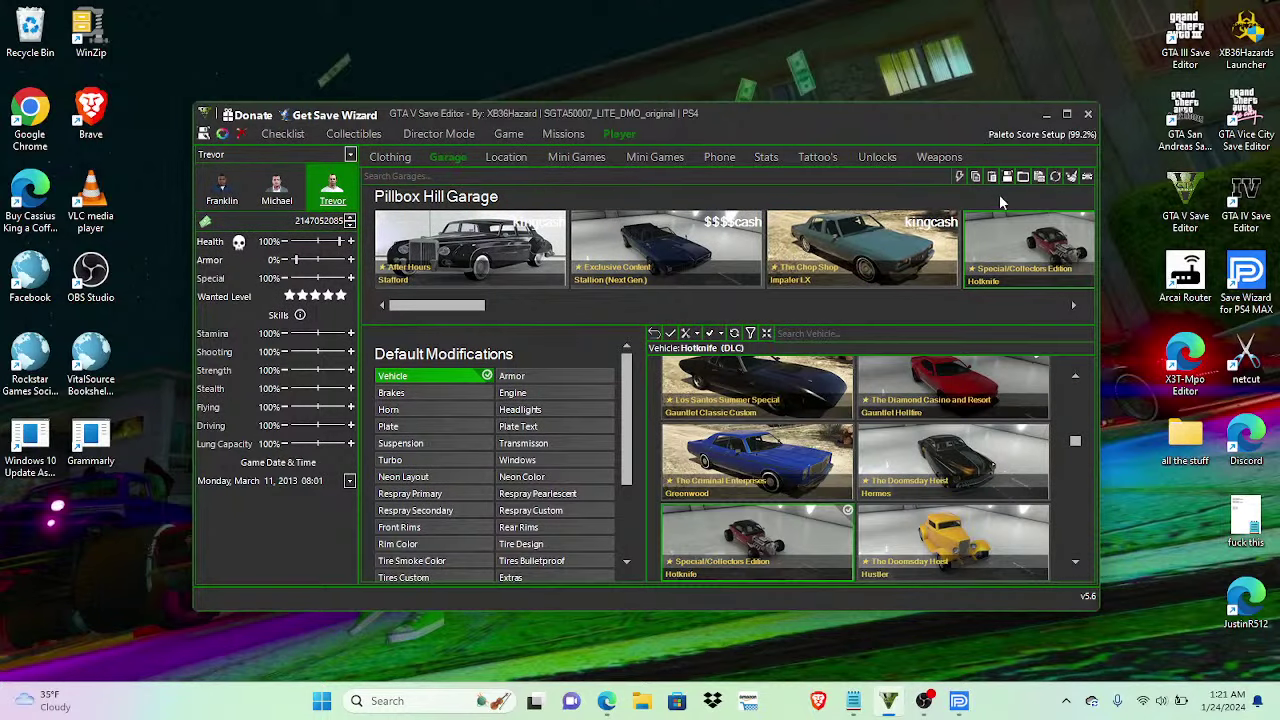
# Step: Replace the Hotknife in the fourth Pillbox Hill Garage slot with 190z (DLC) shoe king.GTAVV
pyautogui.click(1023, 177)
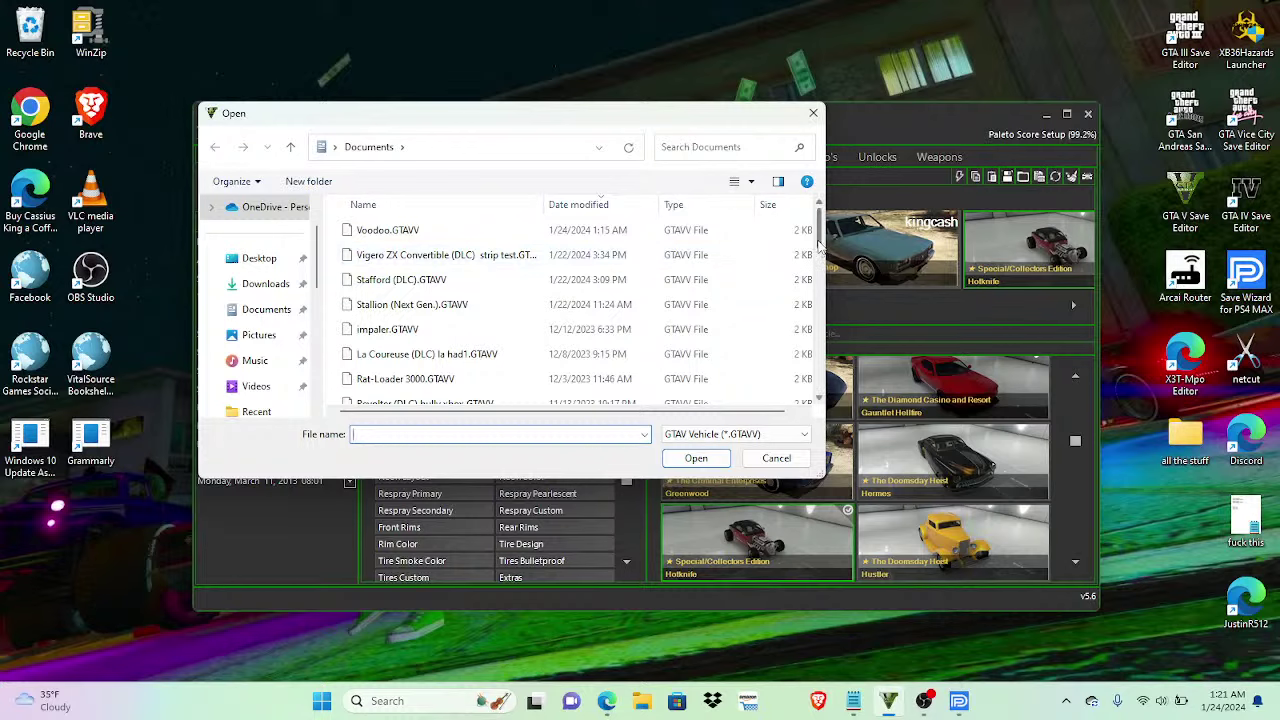
pyautogui.moveTo(818, 245); pyautogui.dragTo(818, 283)
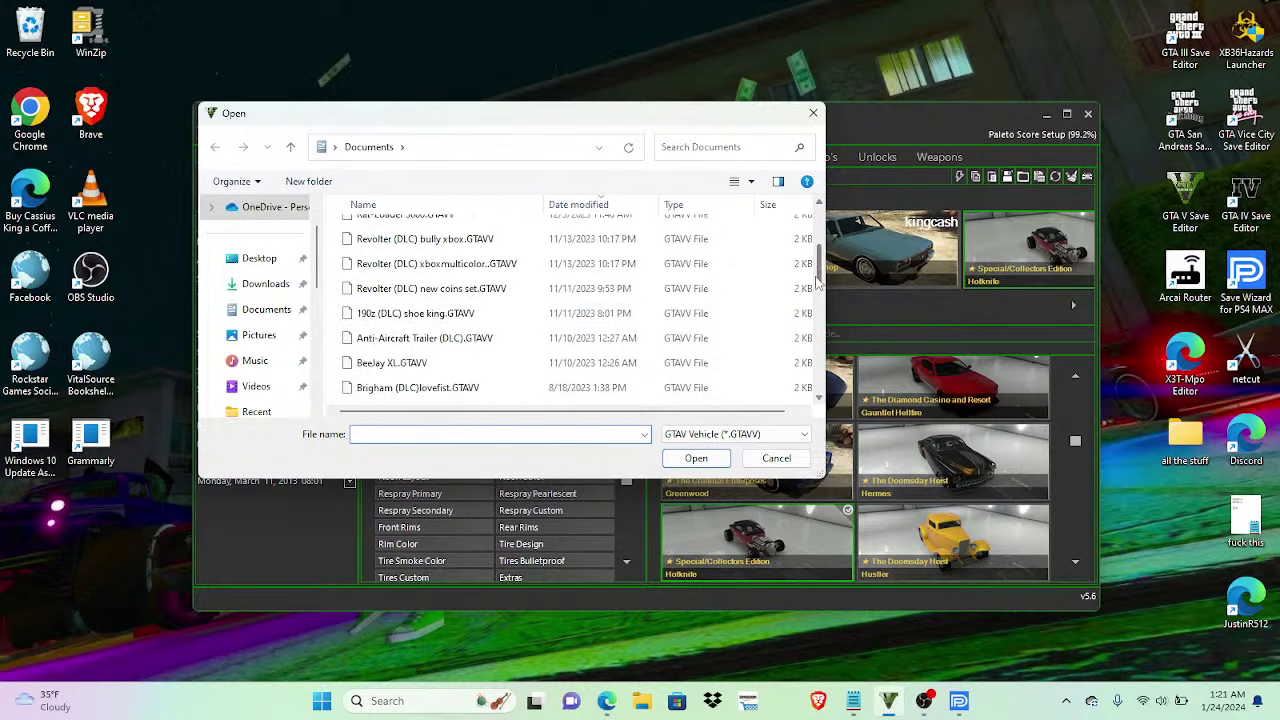
pyautogui.doubleClick(392, 314)
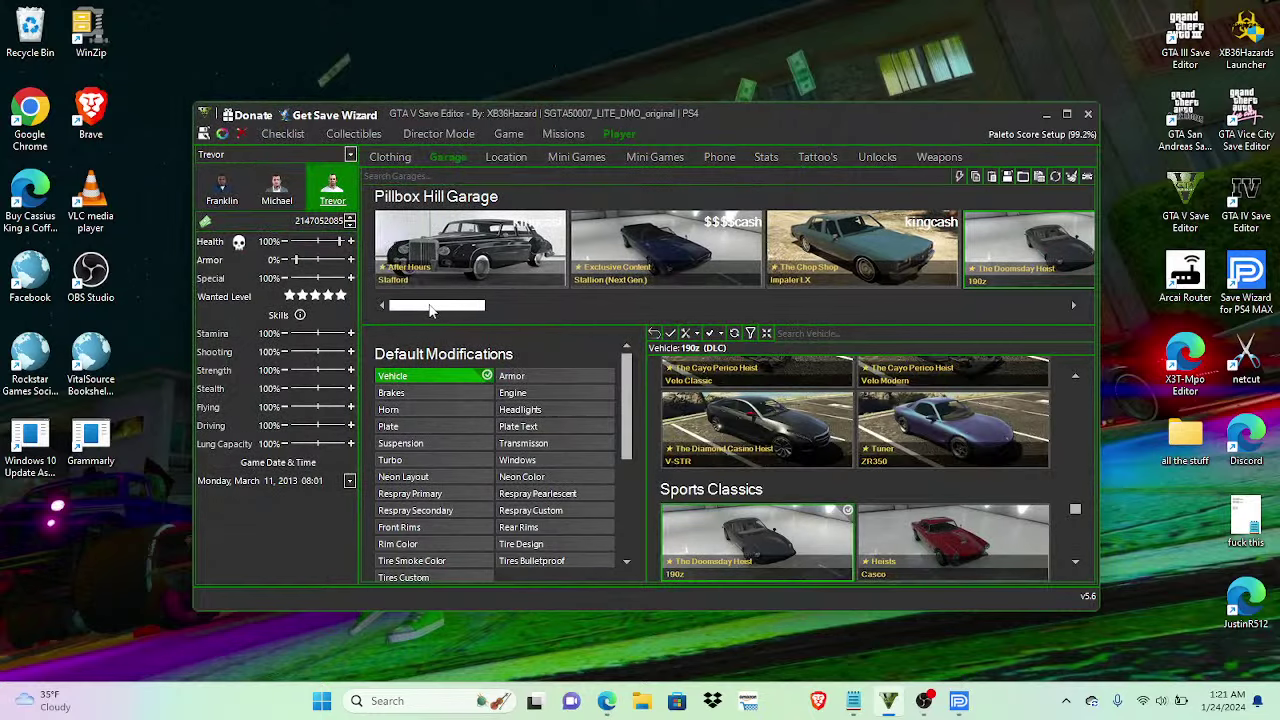
# Step: For the Voodoo at Trevor's Strip Club, save the In Interior preset as True and set Vehicle in Garage to True
pyautogui.moveTo(430, 310); pyautogui.dragTo(774, 306)
pyautogui.click(760, 275)
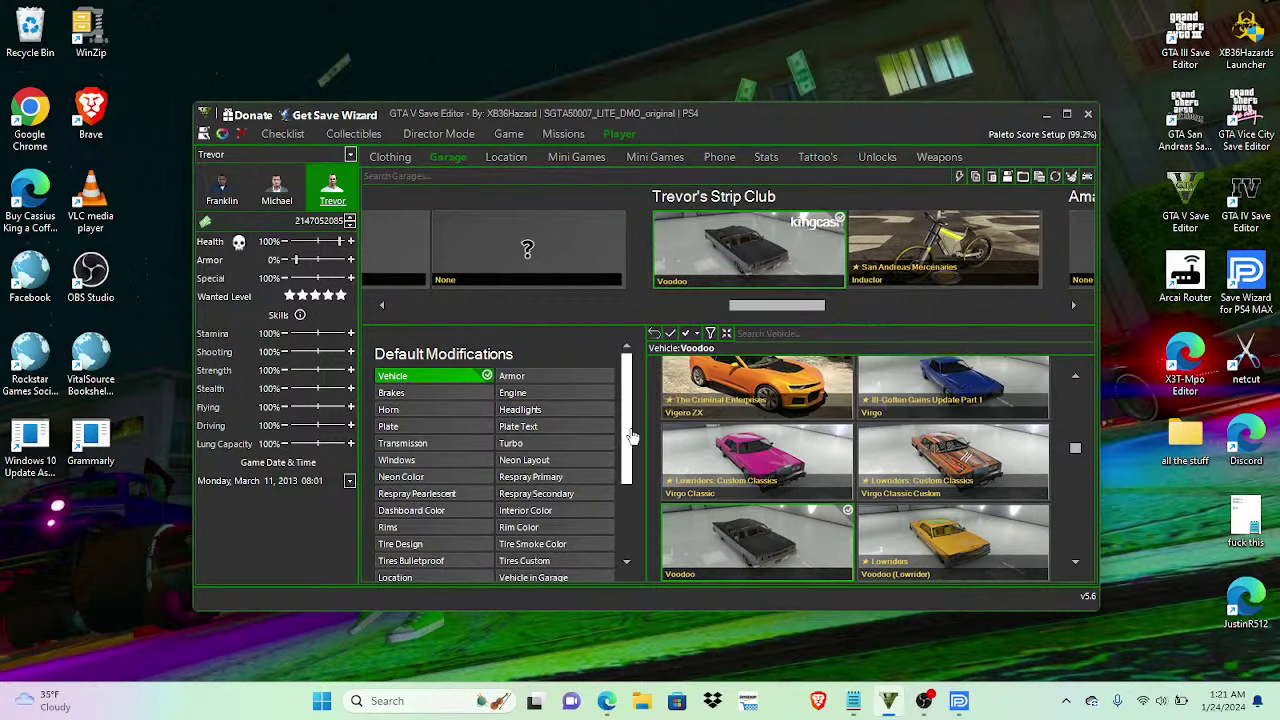
pyautogui.moveTo(631, 434); pyautogui.dragTo(627, 506)
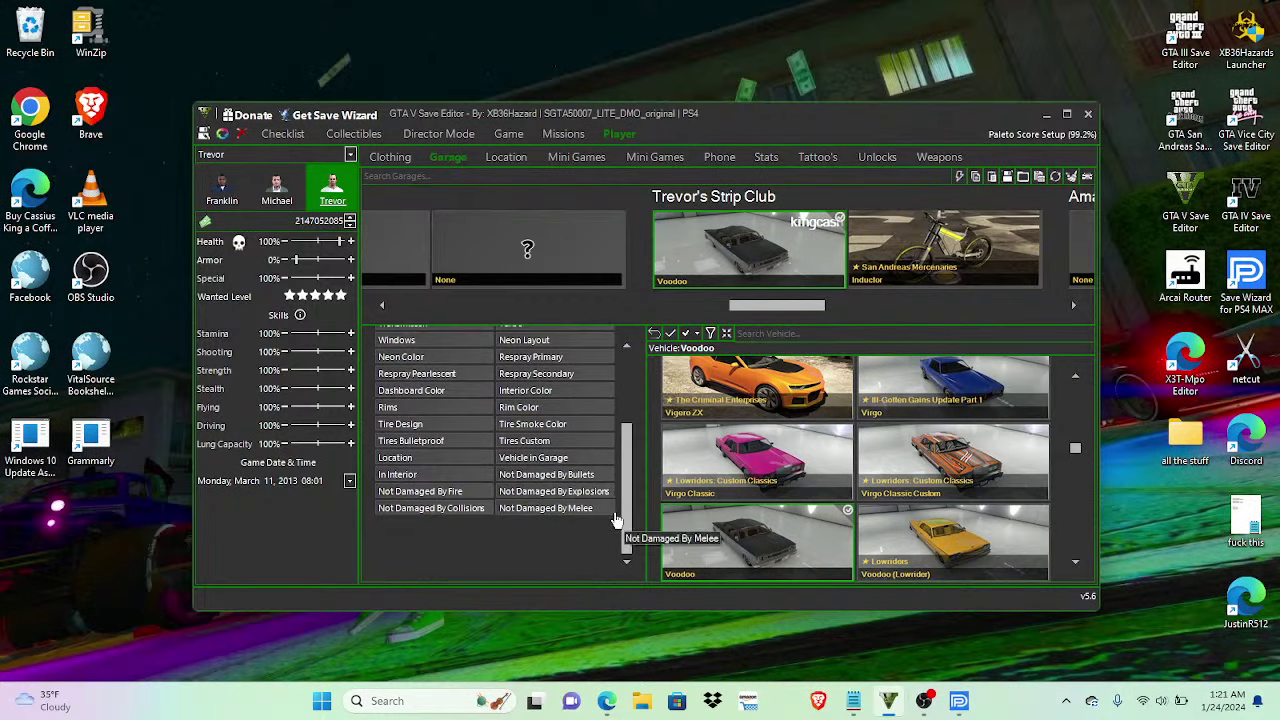
pyautogui.click(431, 461)
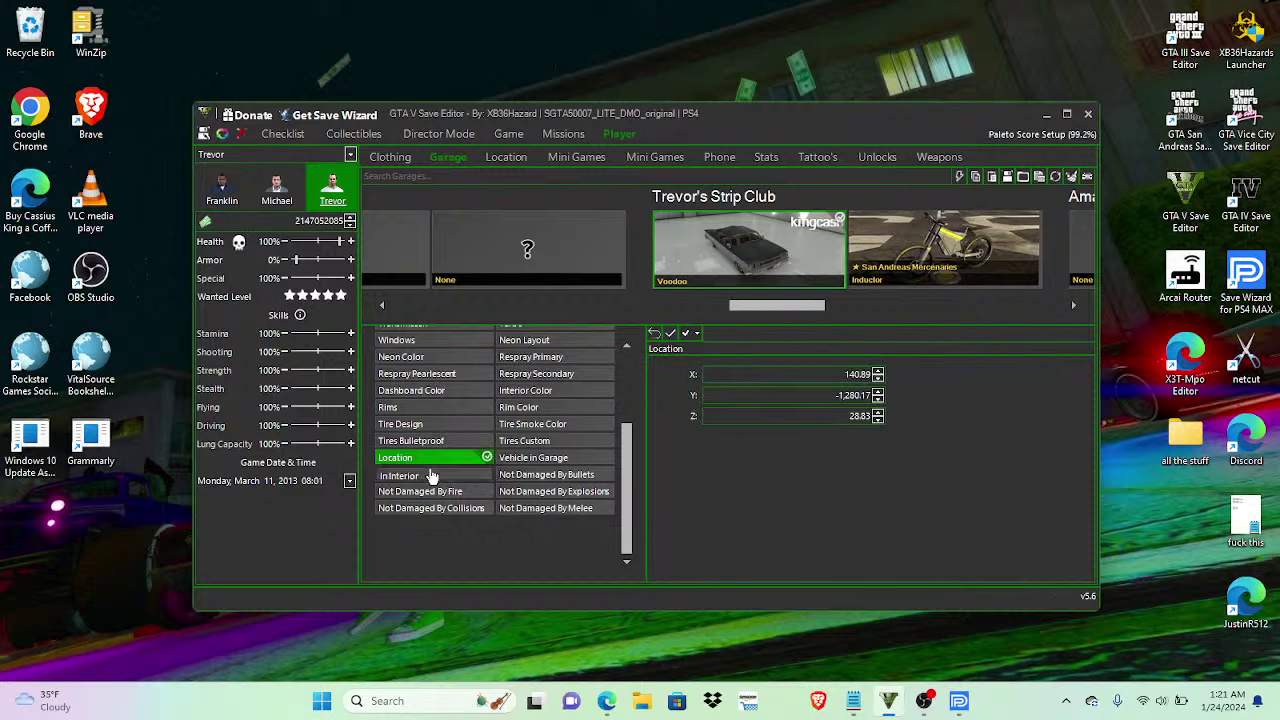
pyautogui.click(431, 476)
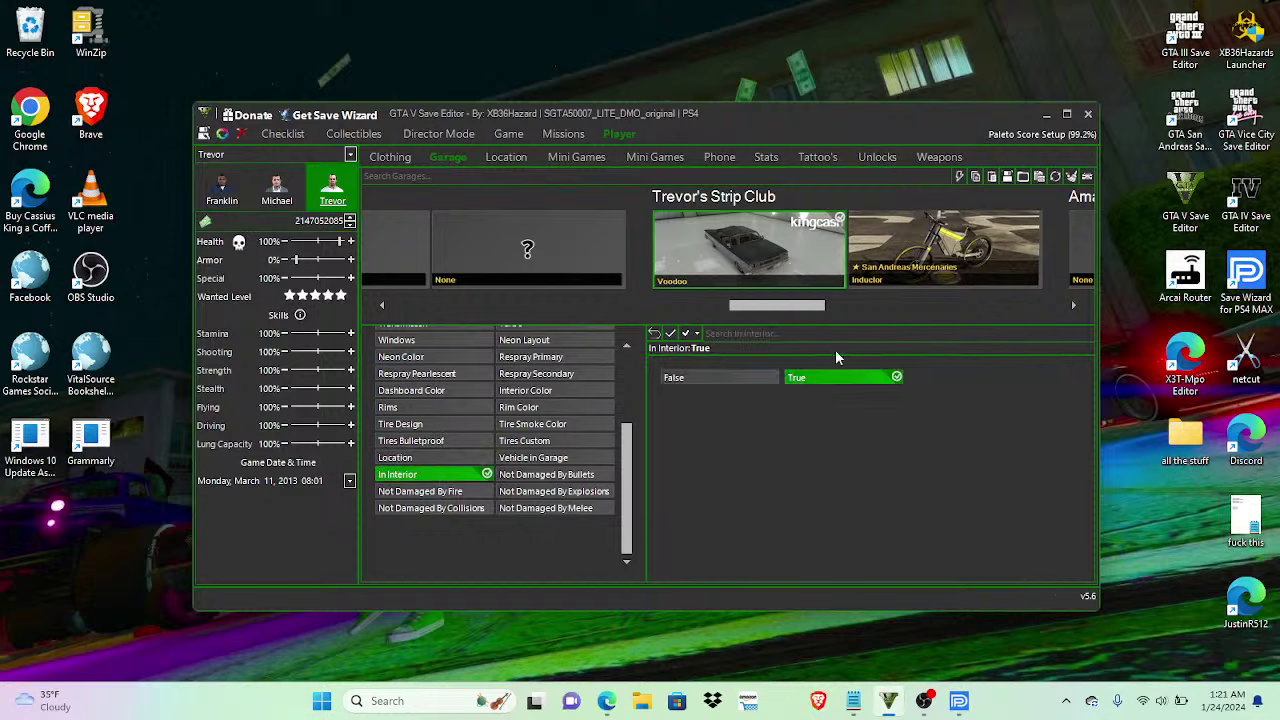
pyautogui.click(832, 383)
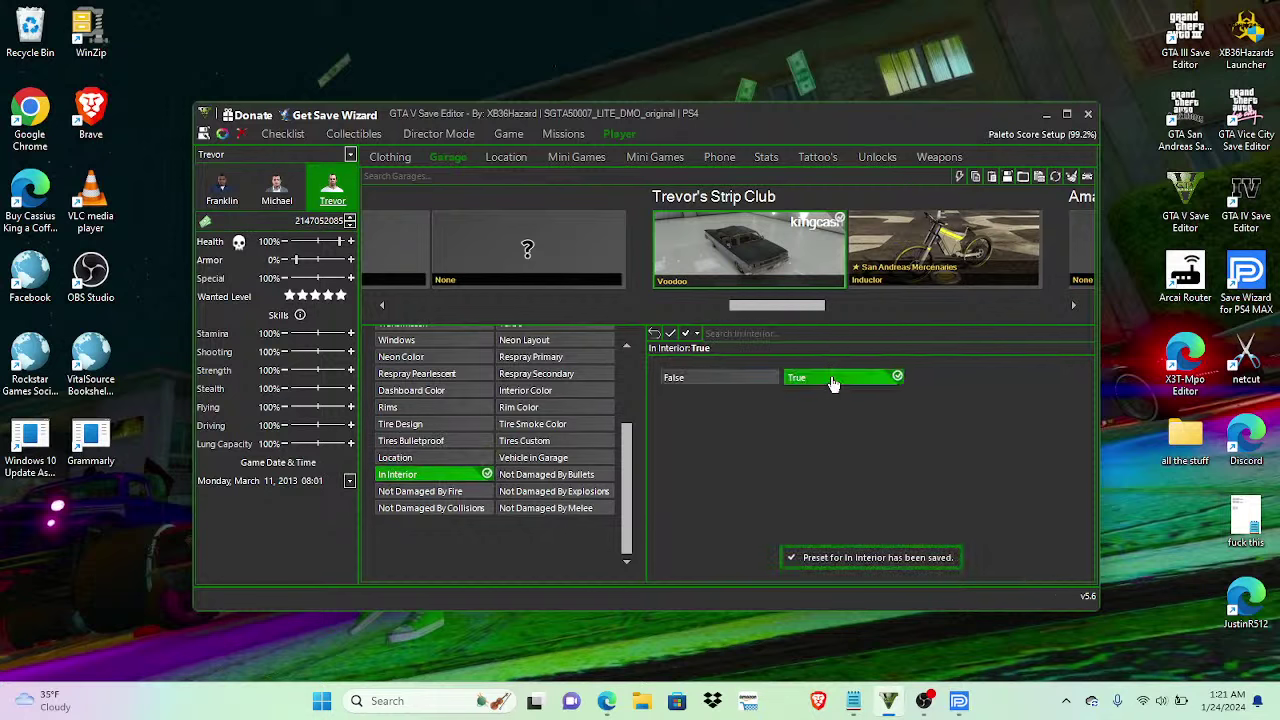
pyautogui.click(557, 459)
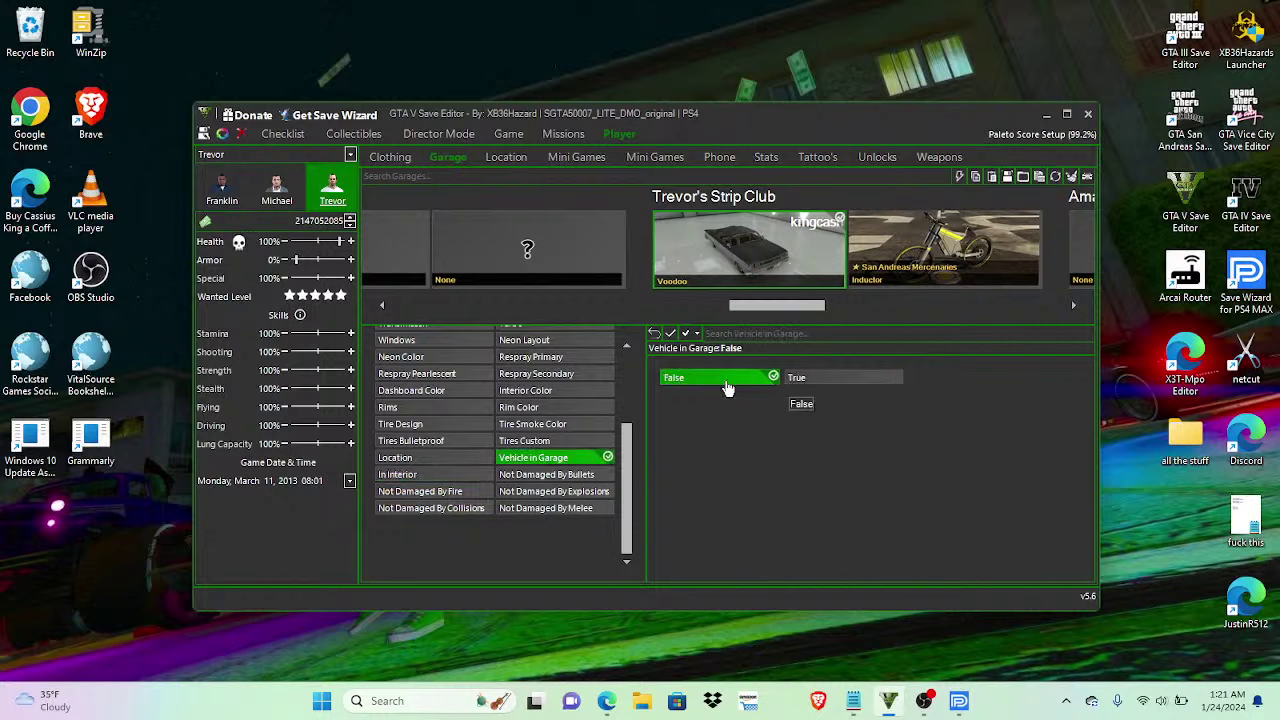
pyautogui.click(838, 385)
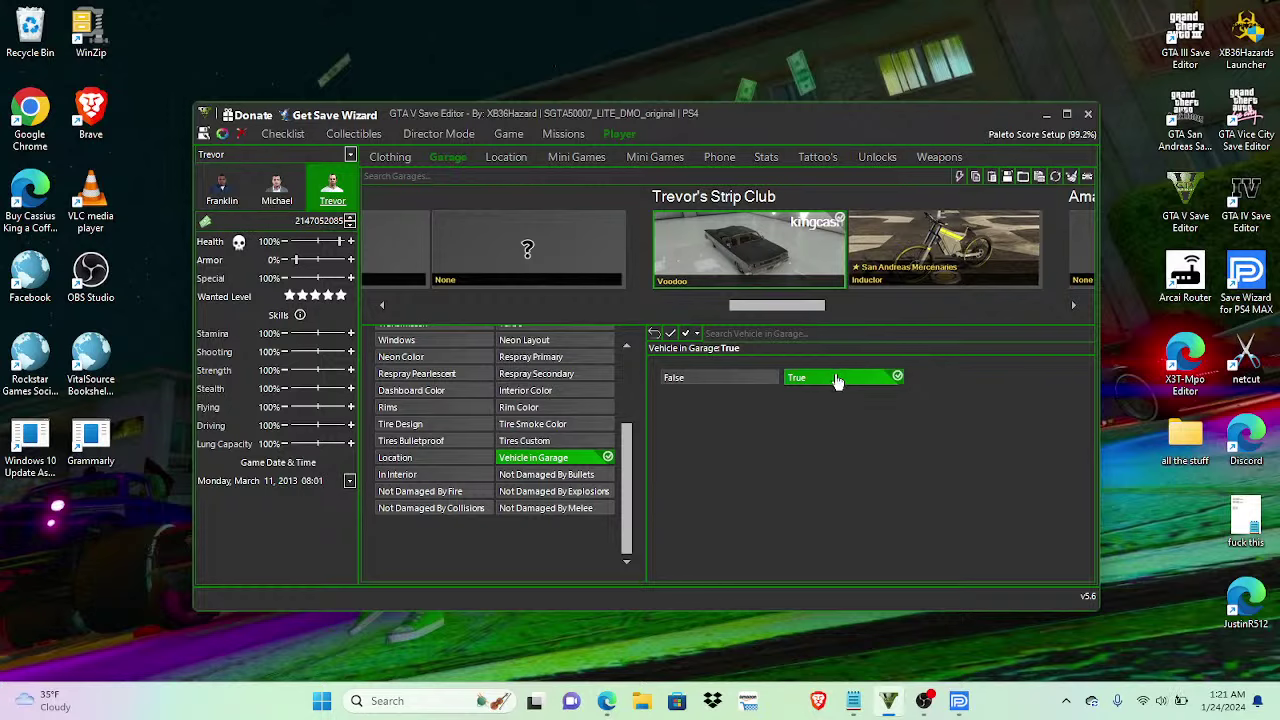
# Step: Check the Vehicle in Garage and In Interior settings of the Inductor at Trevor's Strip Club
pyautogui.click(944, 250)
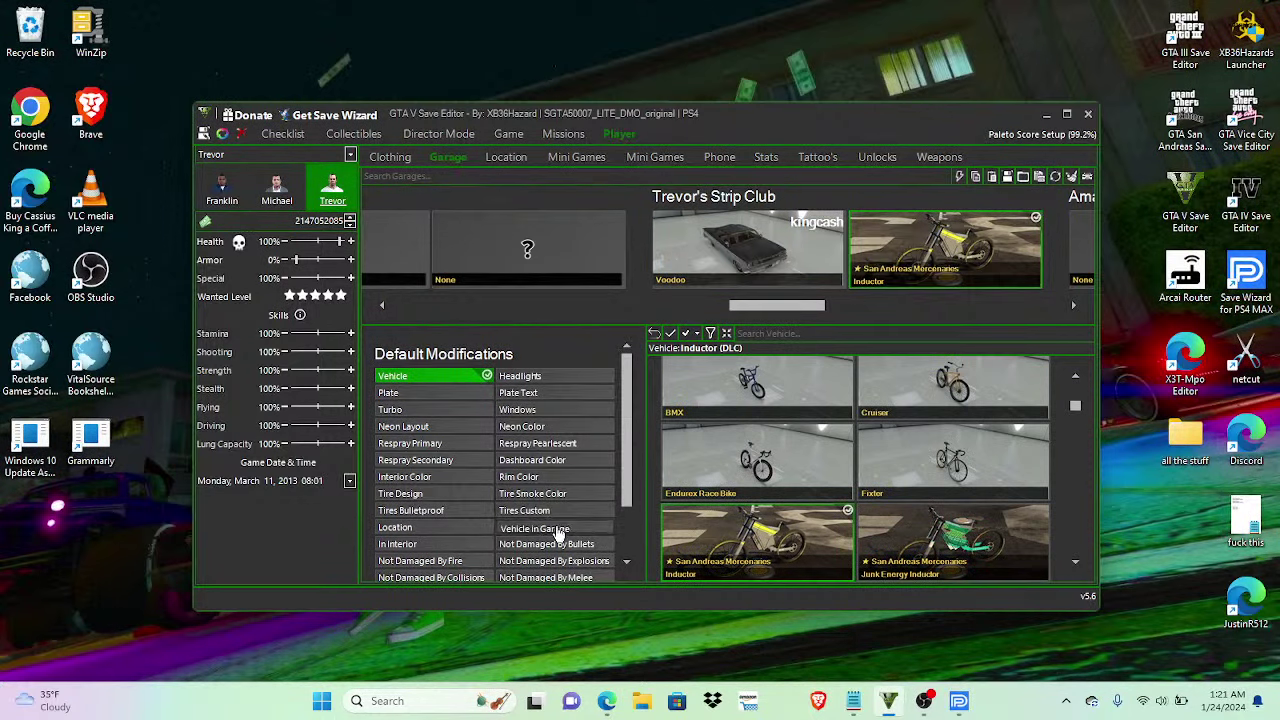
pyautogui.click(540, 527)
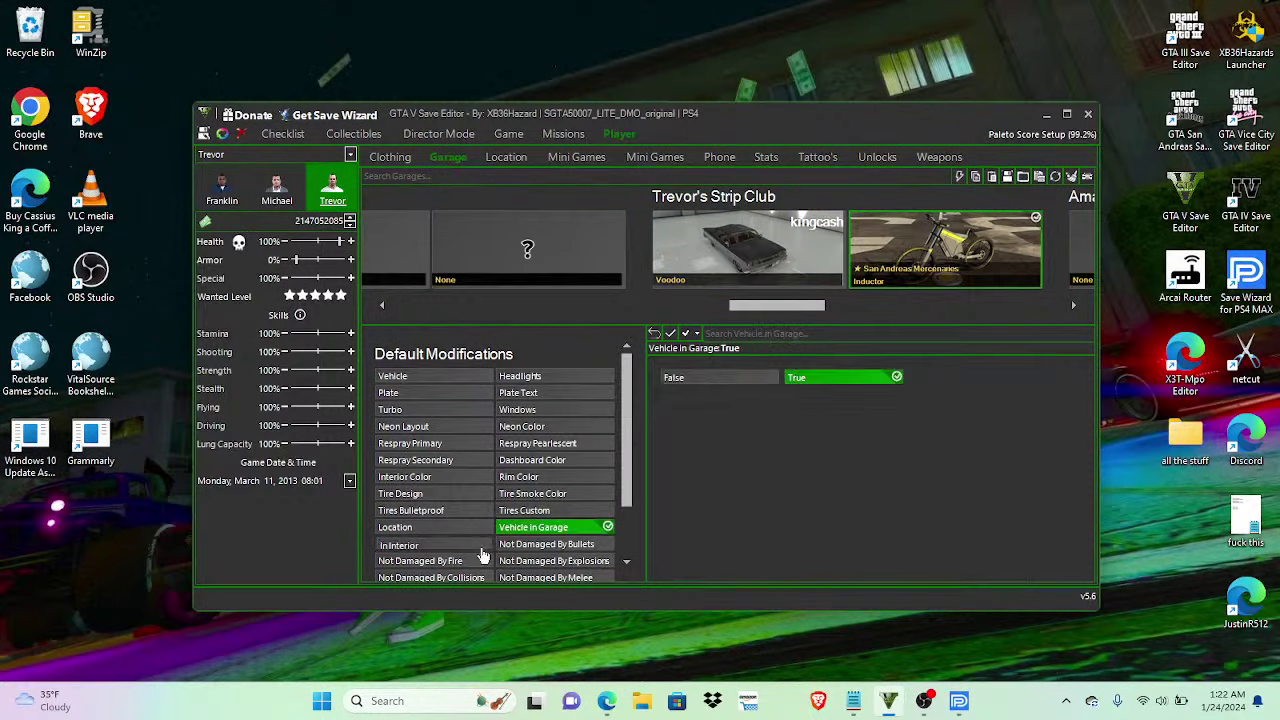
pyautogui.click(430, 543)
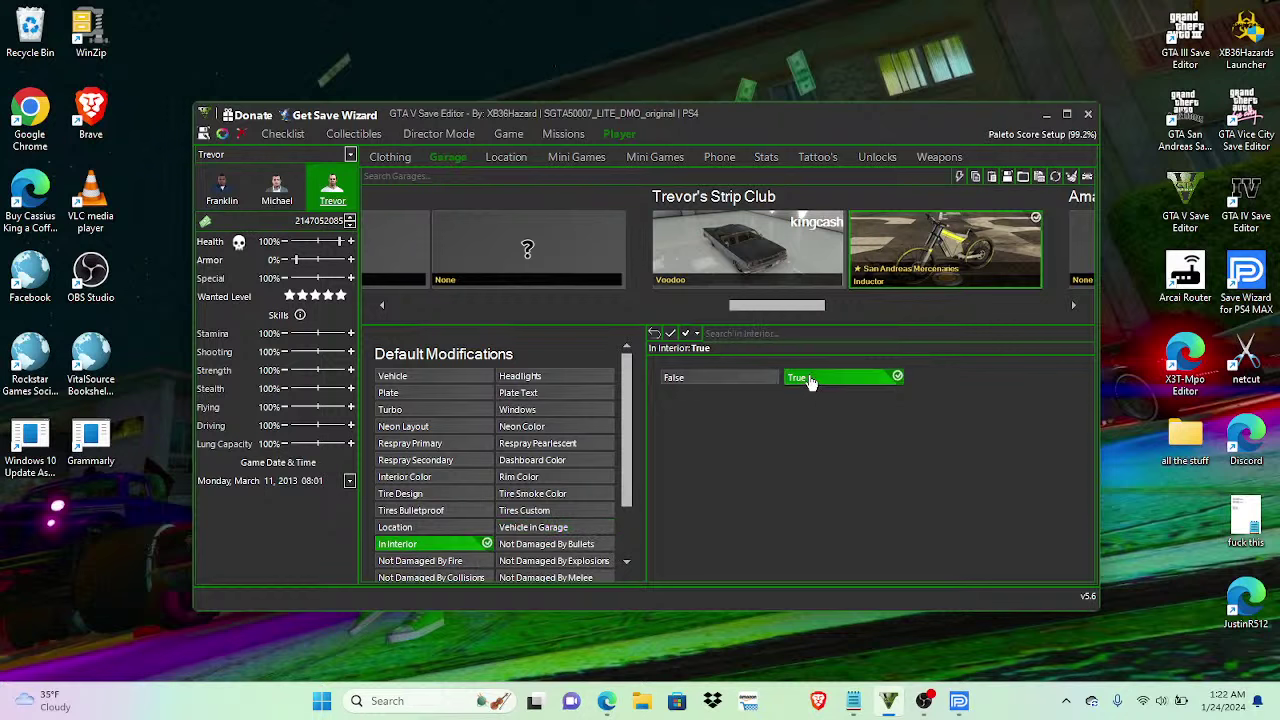
# Step: Select the Stafford in Pillbox Hill Garage and save the gamesave
pyautogui.moveTo(786, 311); pyautogui.dragTo(446, 308)
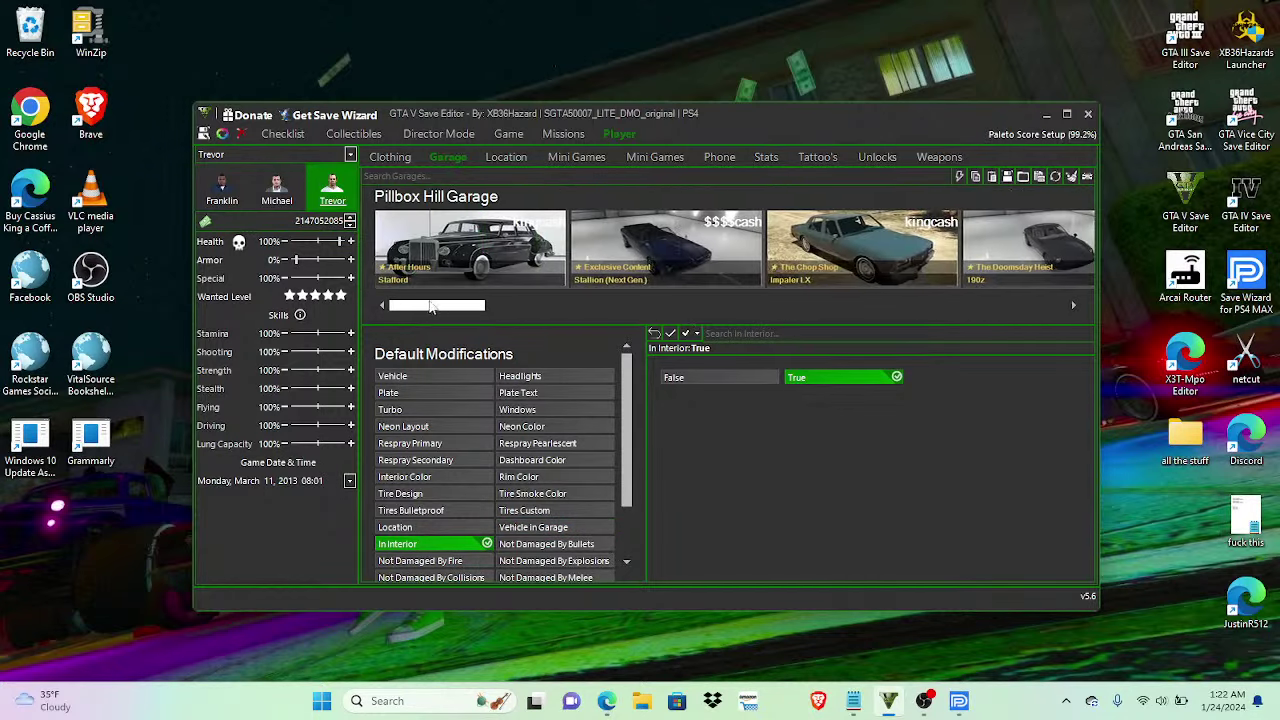
pyautogui.click(487, 232)
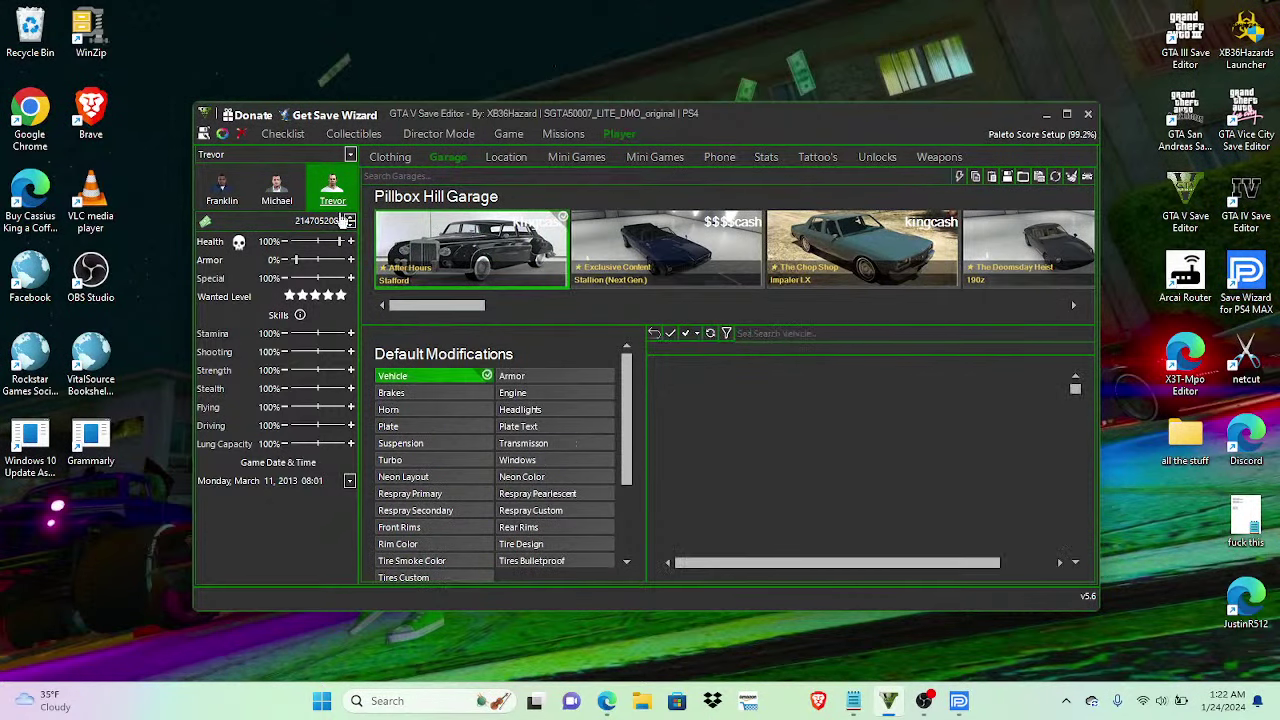
pyautogui.click(204, 134)
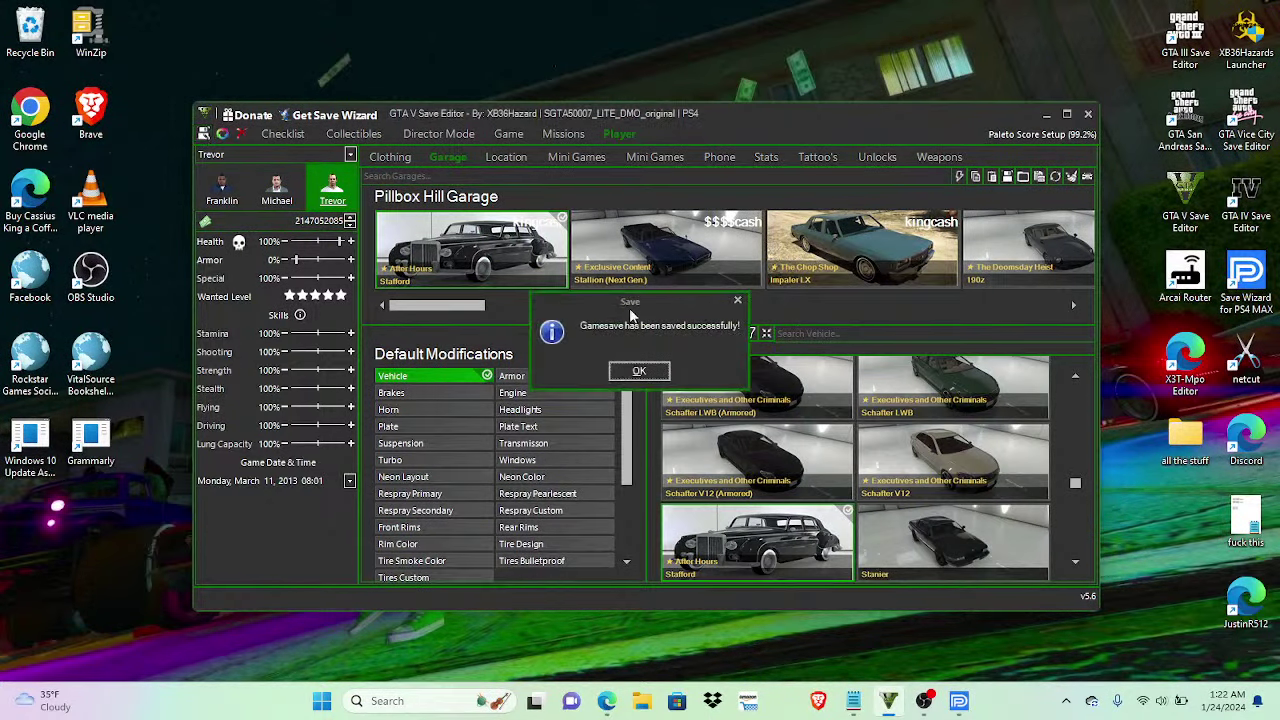
pyautogui.click(636, 370)
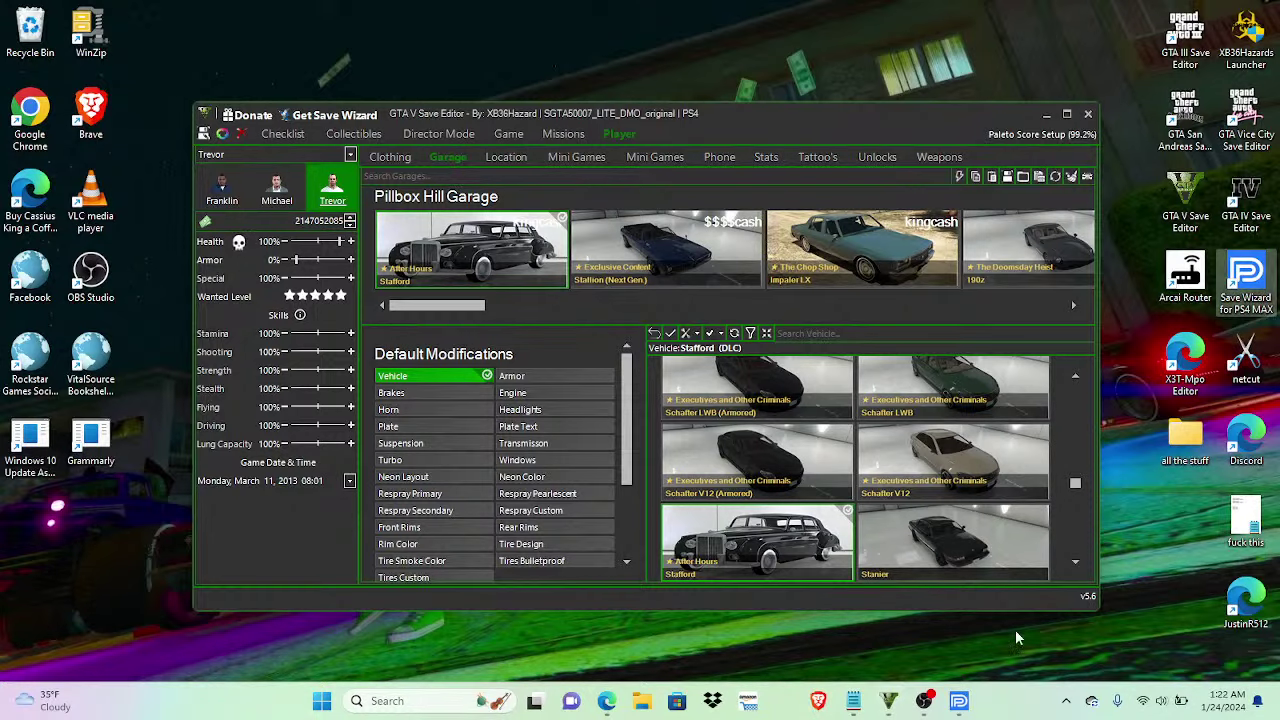
# Step: Switch to Save Wizard, import SGTA50007_LITE_DMO_original into the Grand Theft Auto V save, and apply the modifications
pyautogui.click(960, 701)
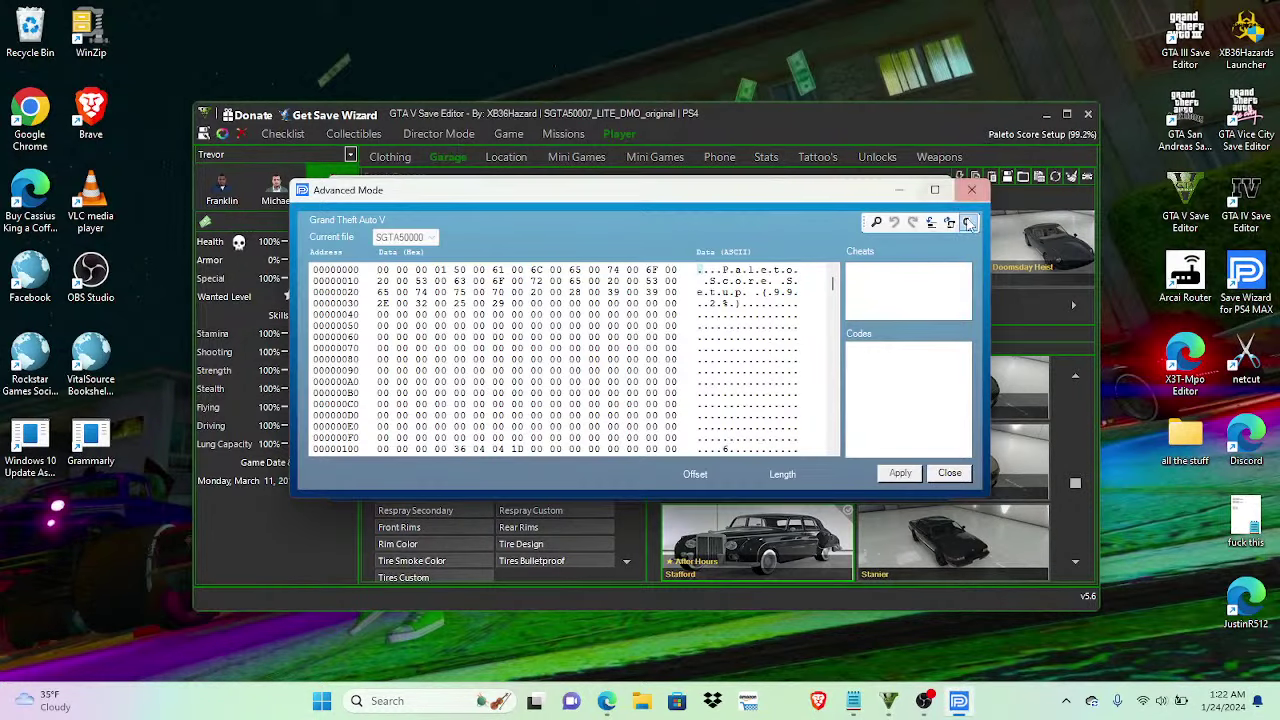
pyautogui.click(973, 228)
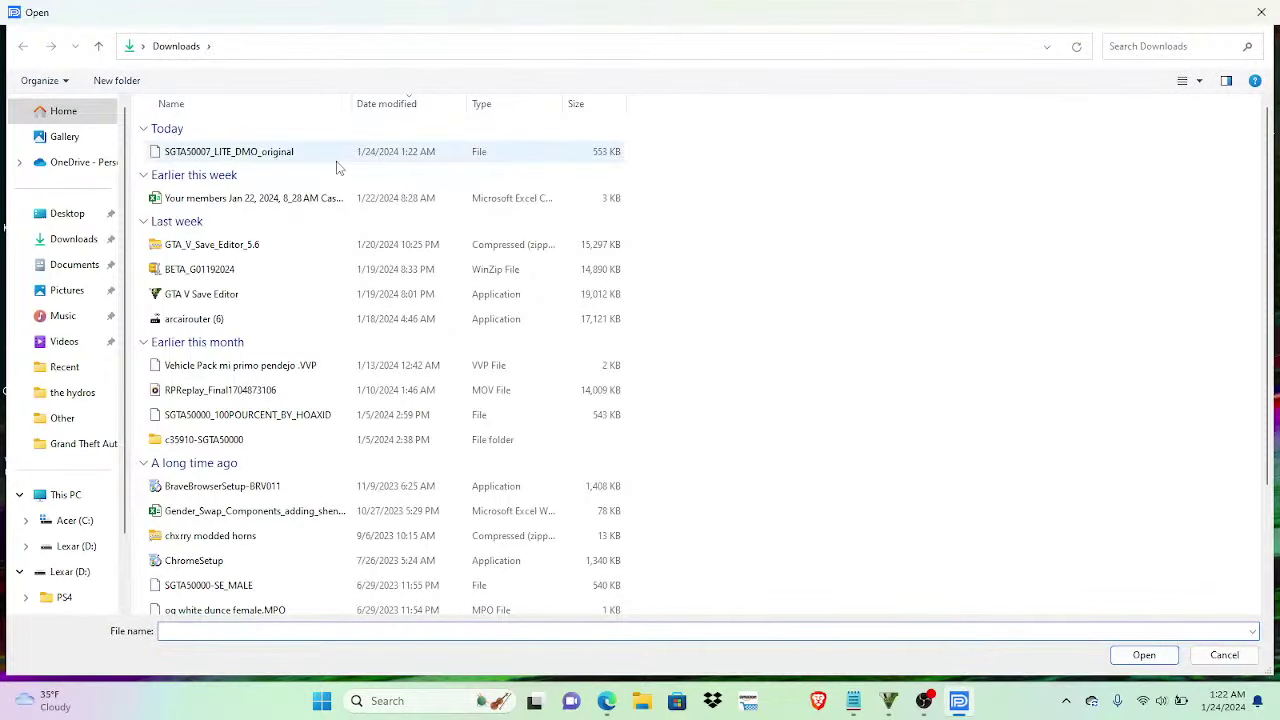
pyautogui.doubleClick(332, 158)
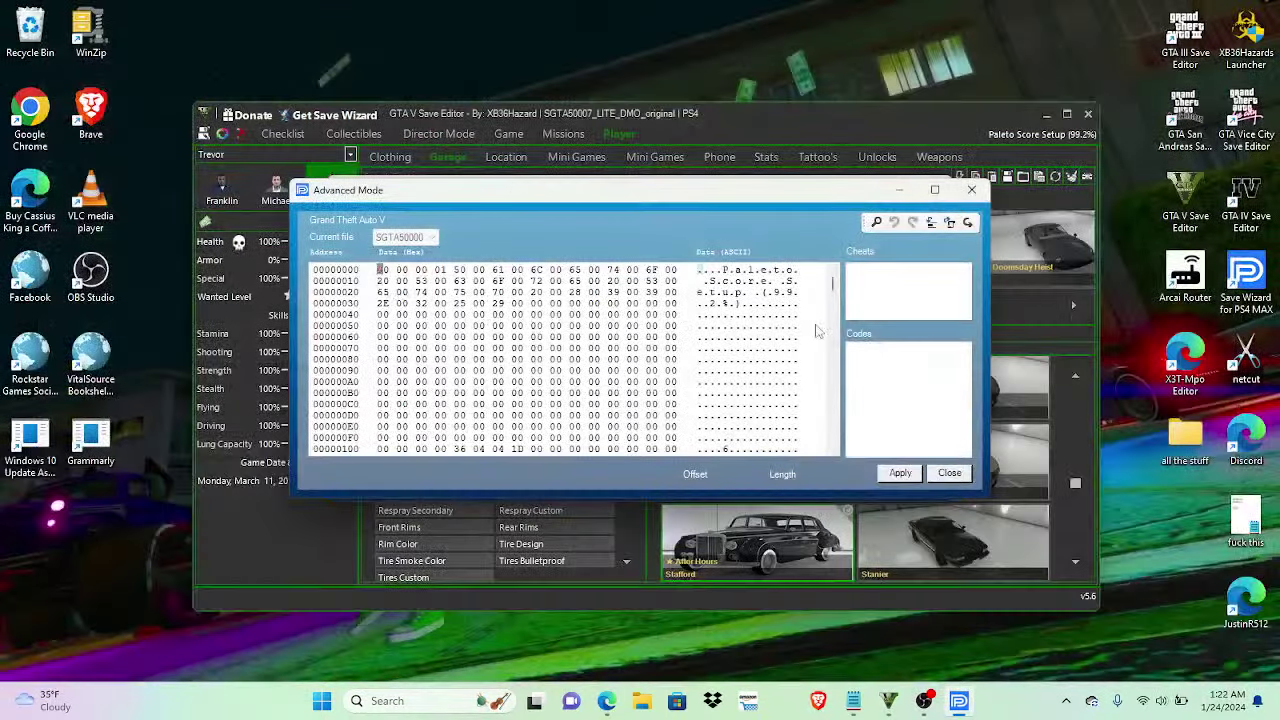
pyautogui.click(897, 473)
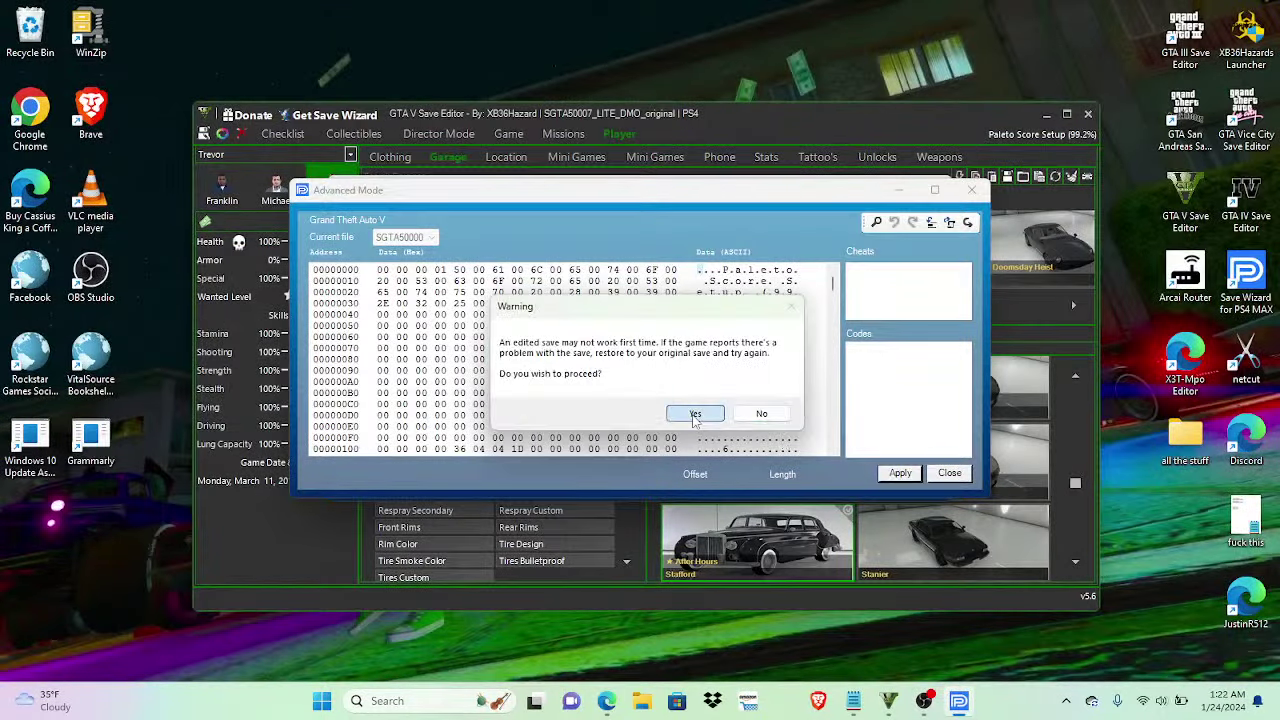
pyautogui.click(694, 414)
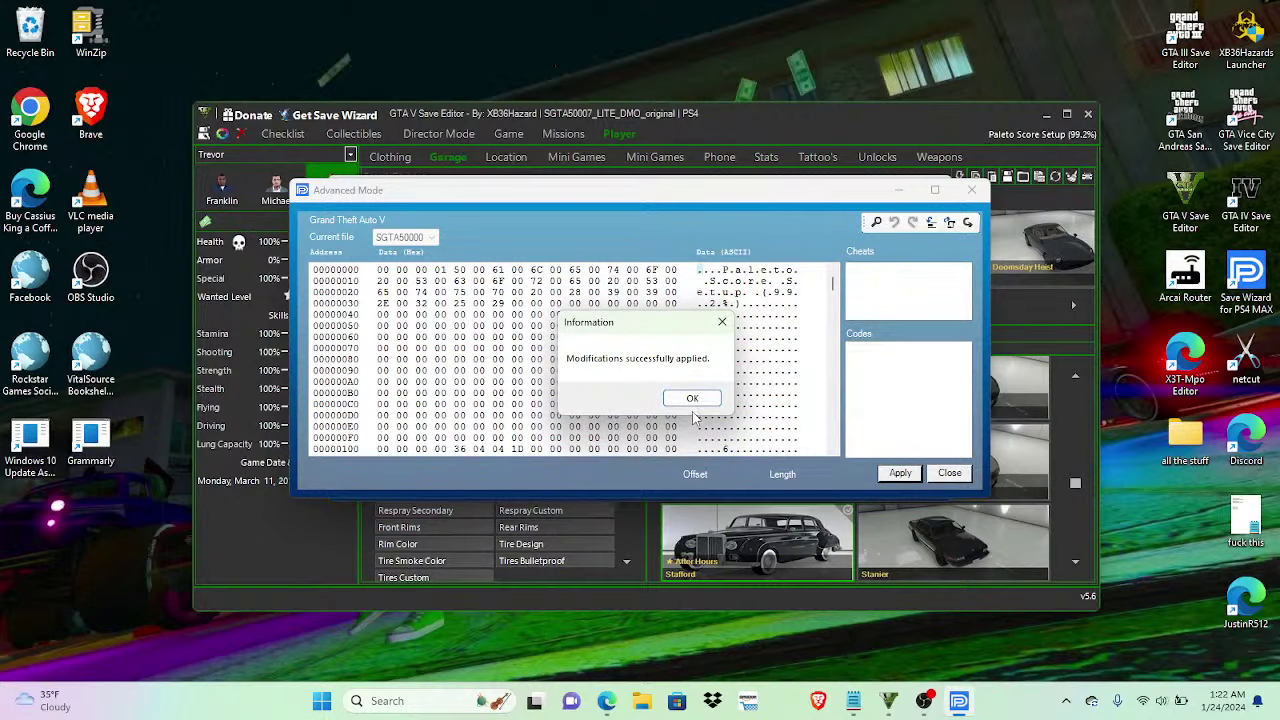
pyautogui.click(694, 399)
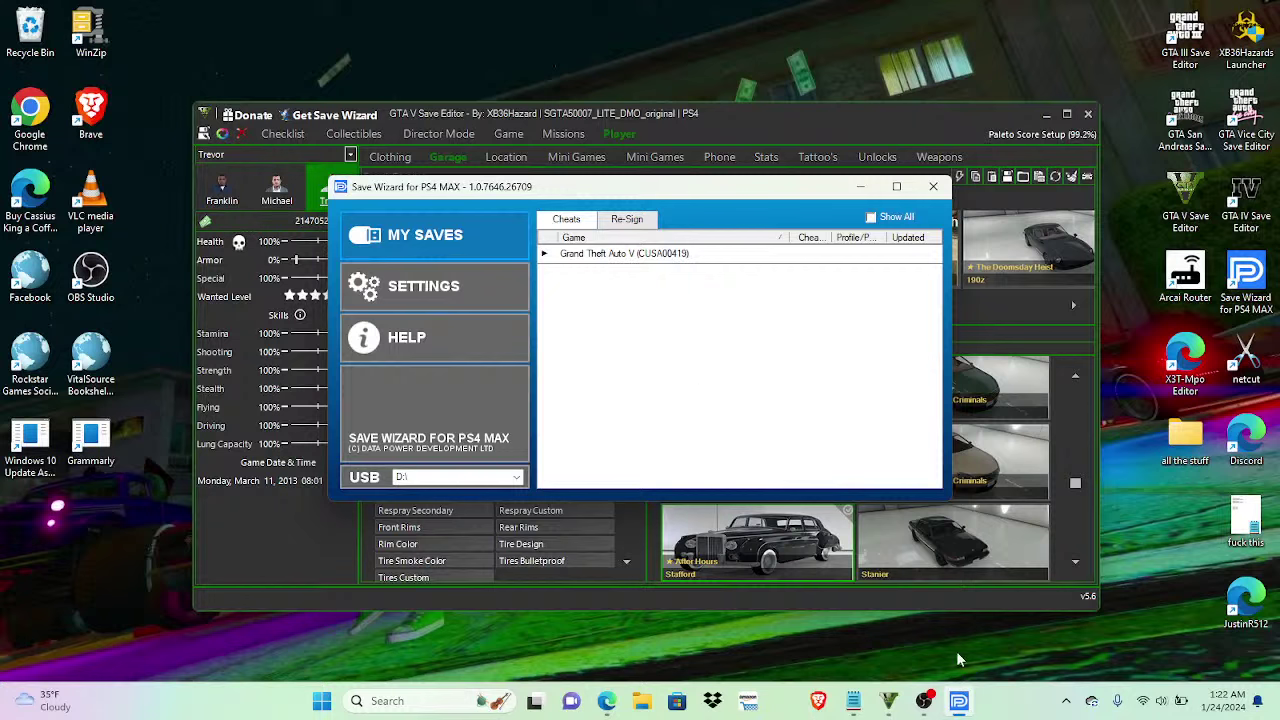
pyautogui.click(925, 703)
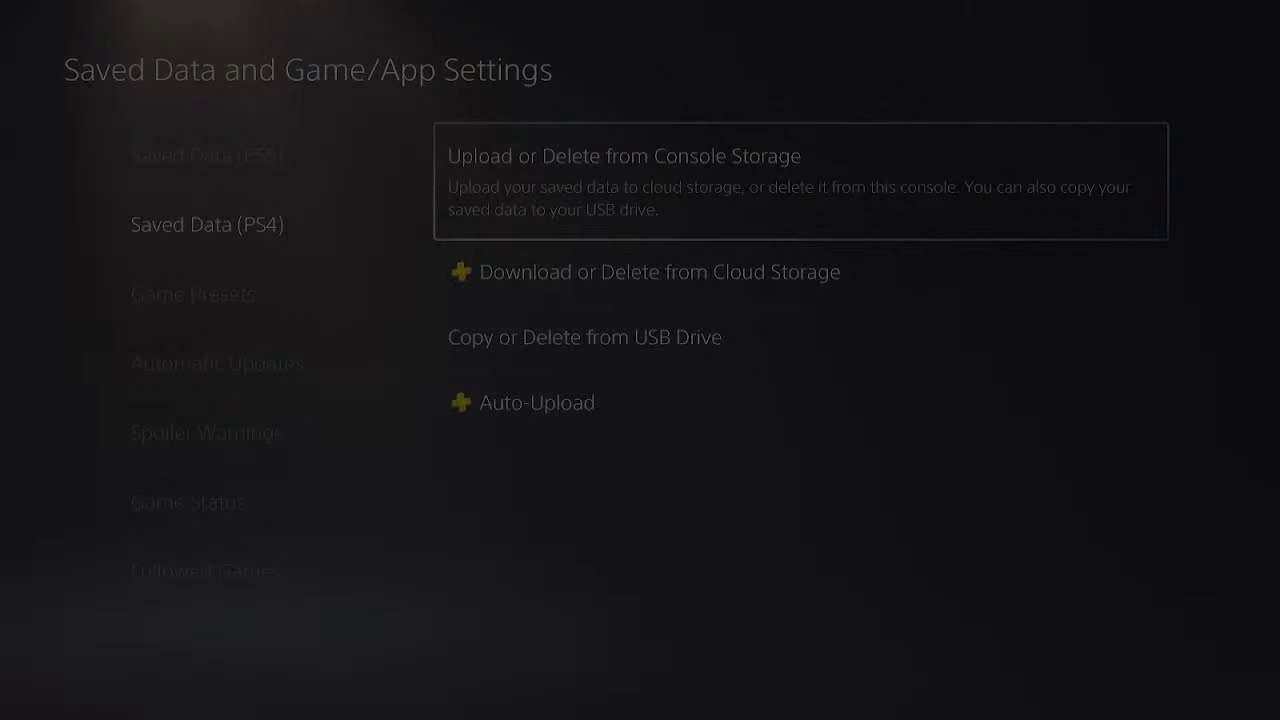
# Step: On the console, open the PS4 saved data on the USB drive for copying to console storage and highlight Grand Theft Auto V
pyautogui.press('Left')
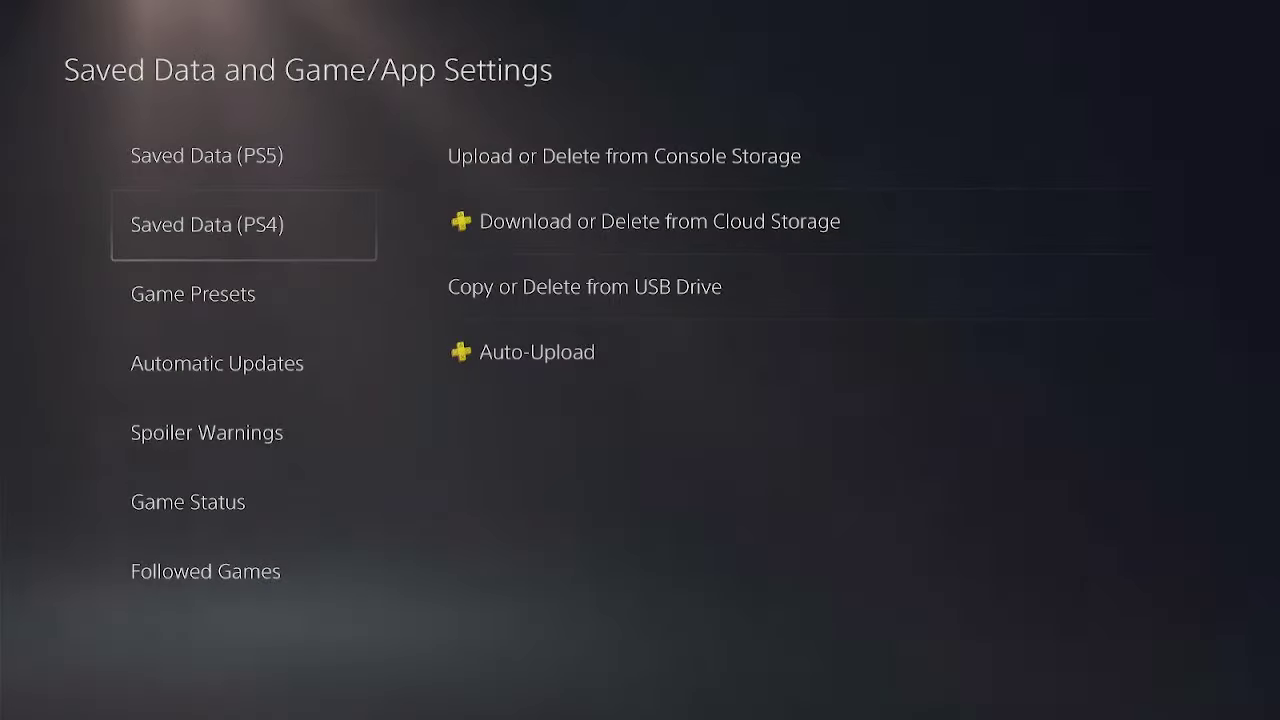
pyautogui.press('Right')
pyautogui.press('Down')
pyautogui.press('Return')
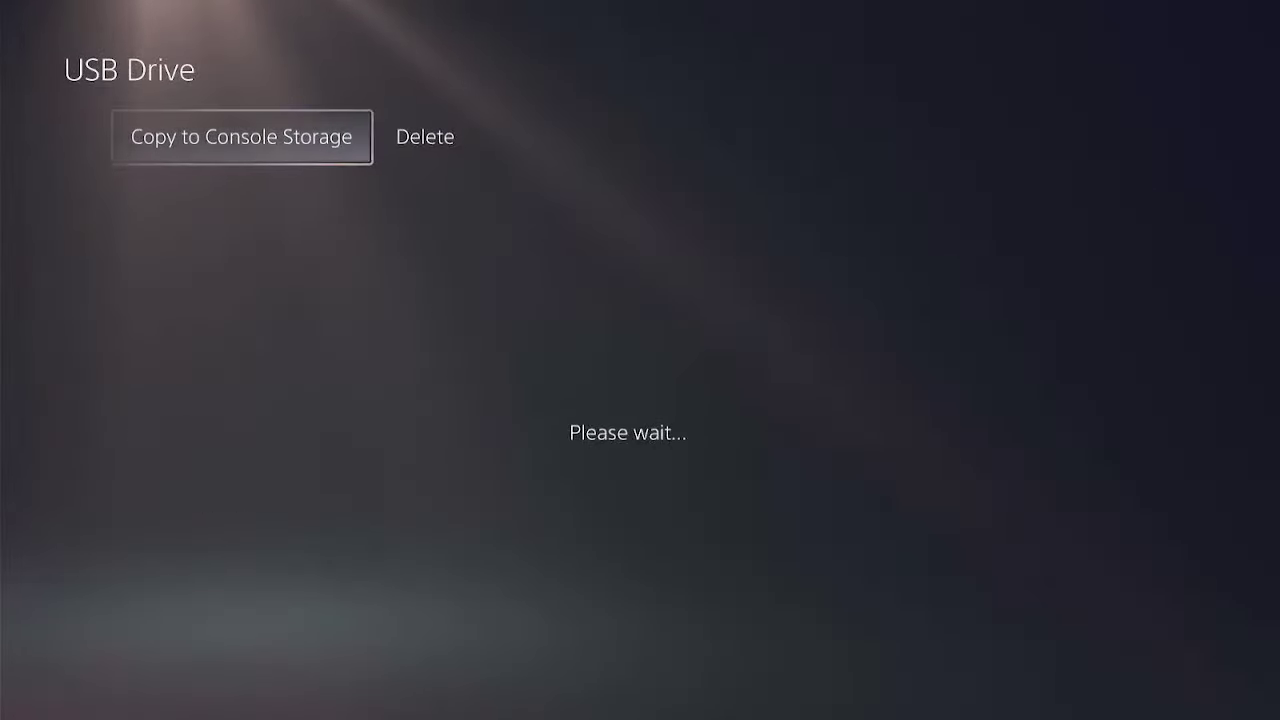
pyautogui.press('Down')
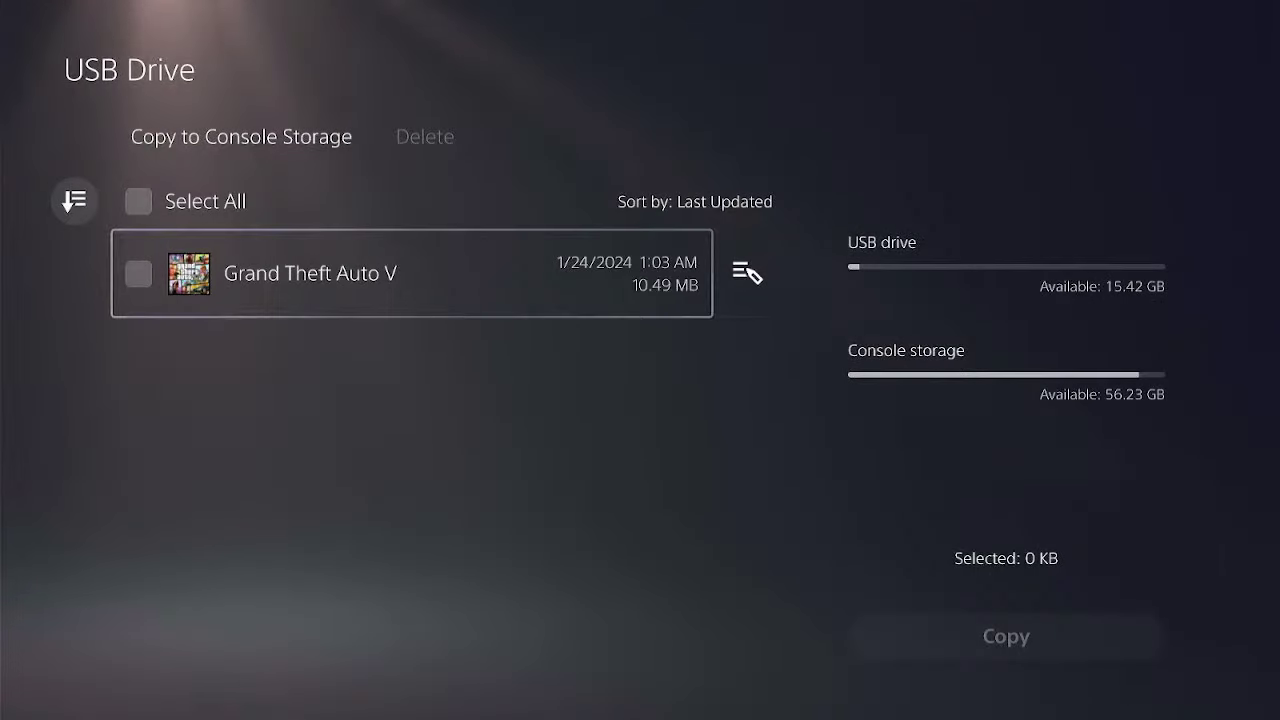
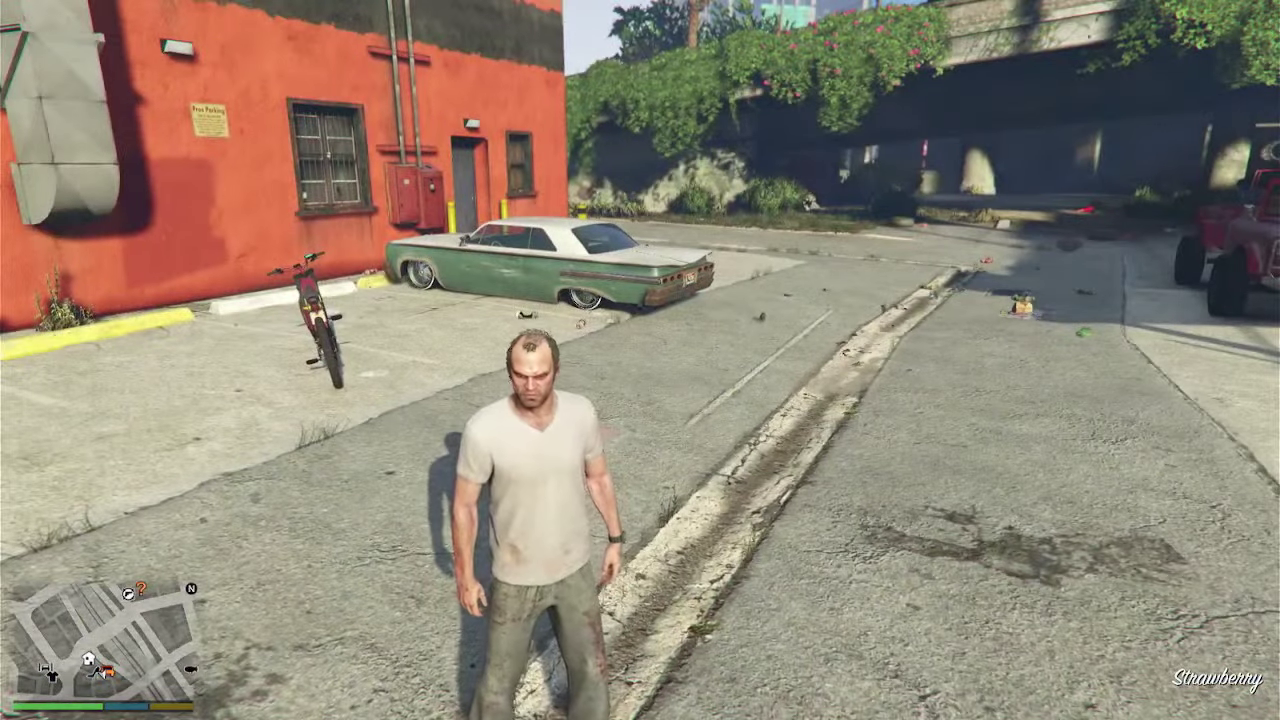
# Step: View the Voodoo and Inductor parked at Trevor's Strip Club in Grand Theft Auto V, and enter Director Mode
pyautogui.press('Tab')
pyautogui.rightClick(640, 360)
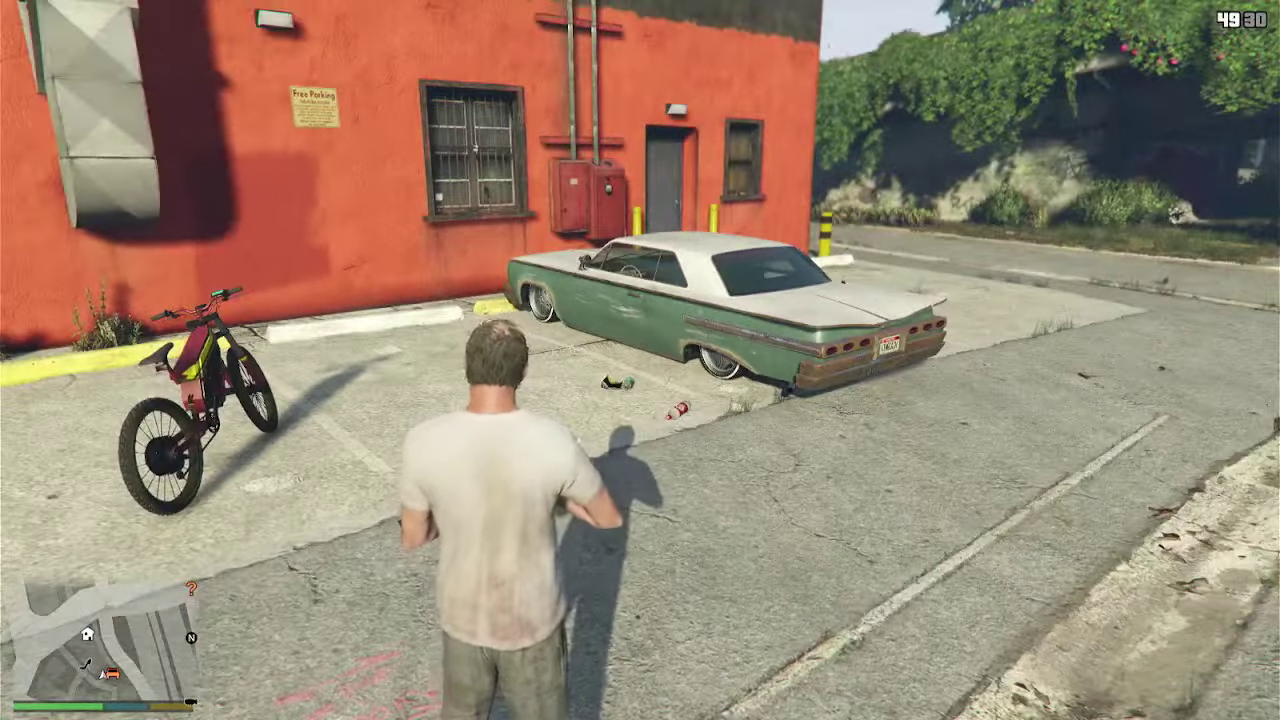
pyautogui.press('Return')
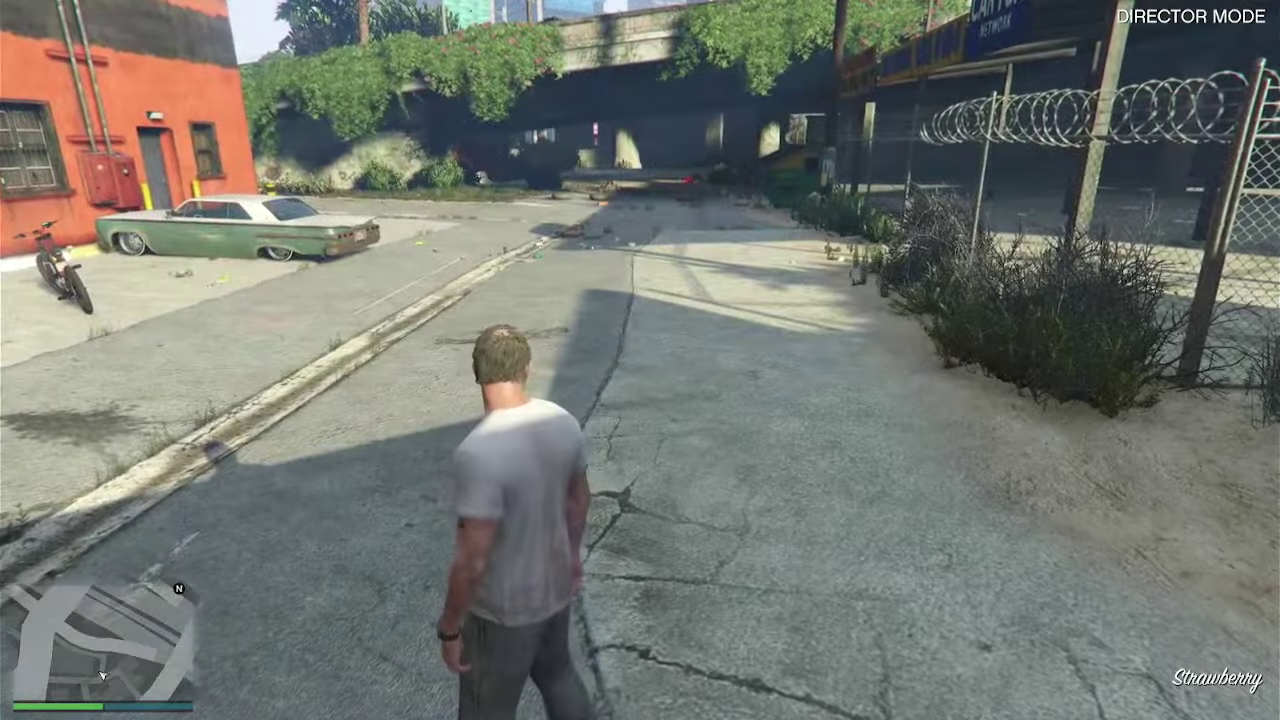
# Step: Go to User Location 1 in Director Mode and spawn the 190z from the garage
pyautogui.press('m')
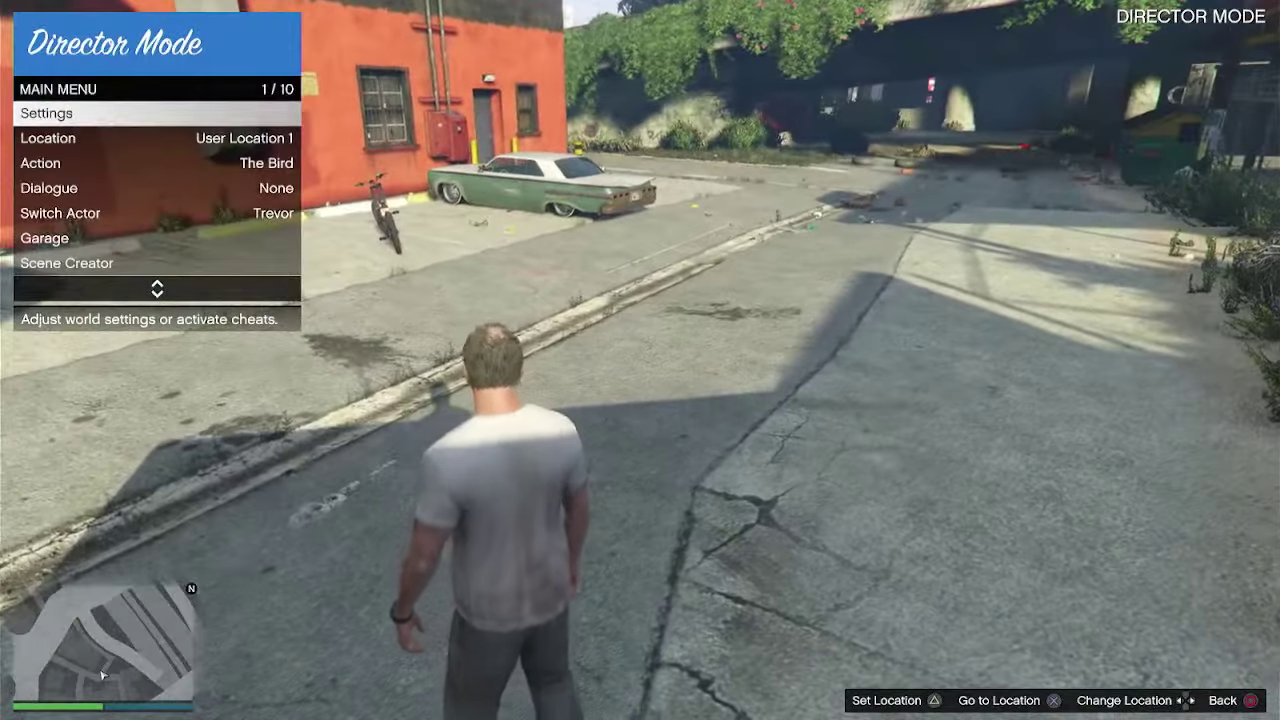
pyautogui.press('Down')
pyautogui.press('Up')
pyautogui.press('Return')
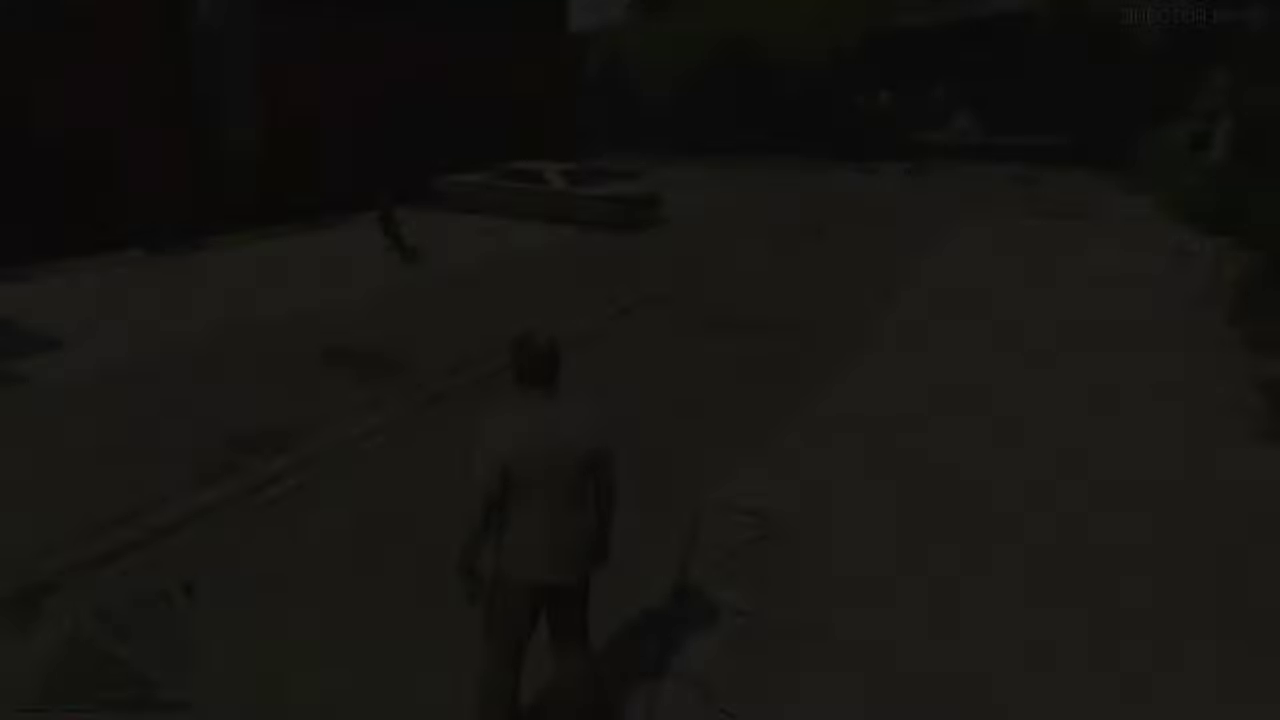
pyautogui.press('m')
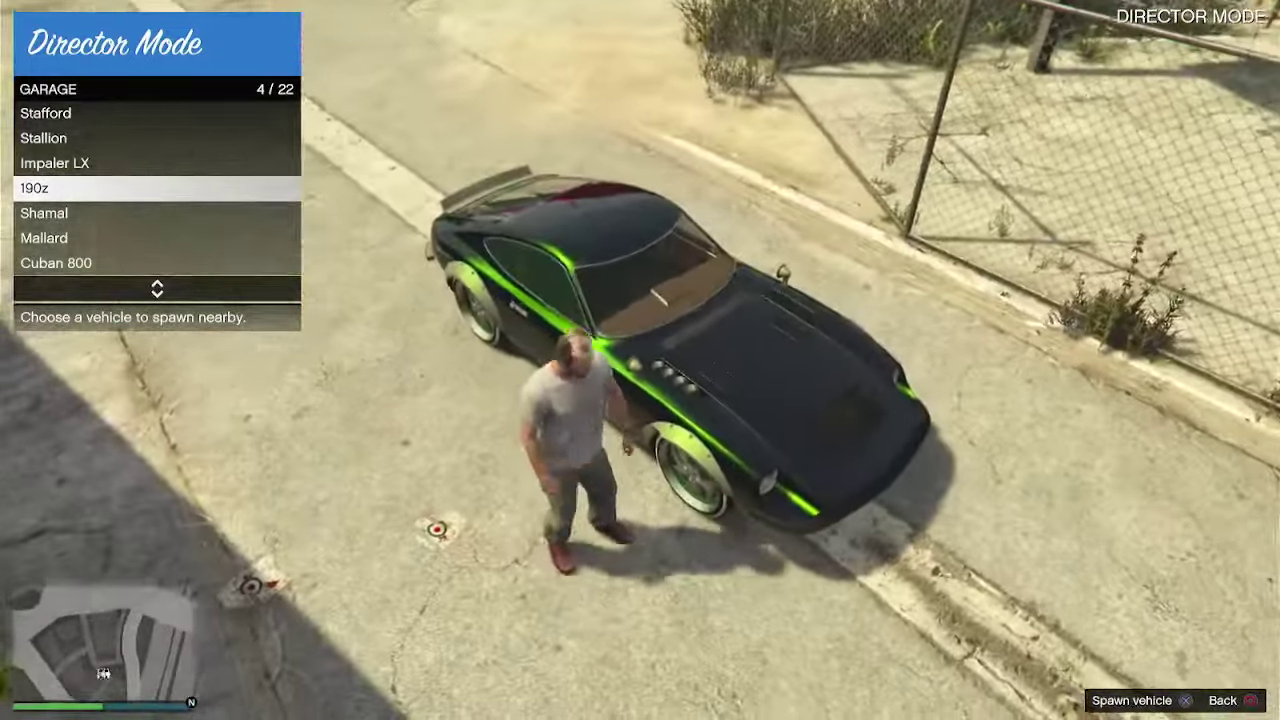
# Step: Leave the Director Mode garage list and walk Trevor around the spawned 190z to inspect it
pyautogui.press('Escape')
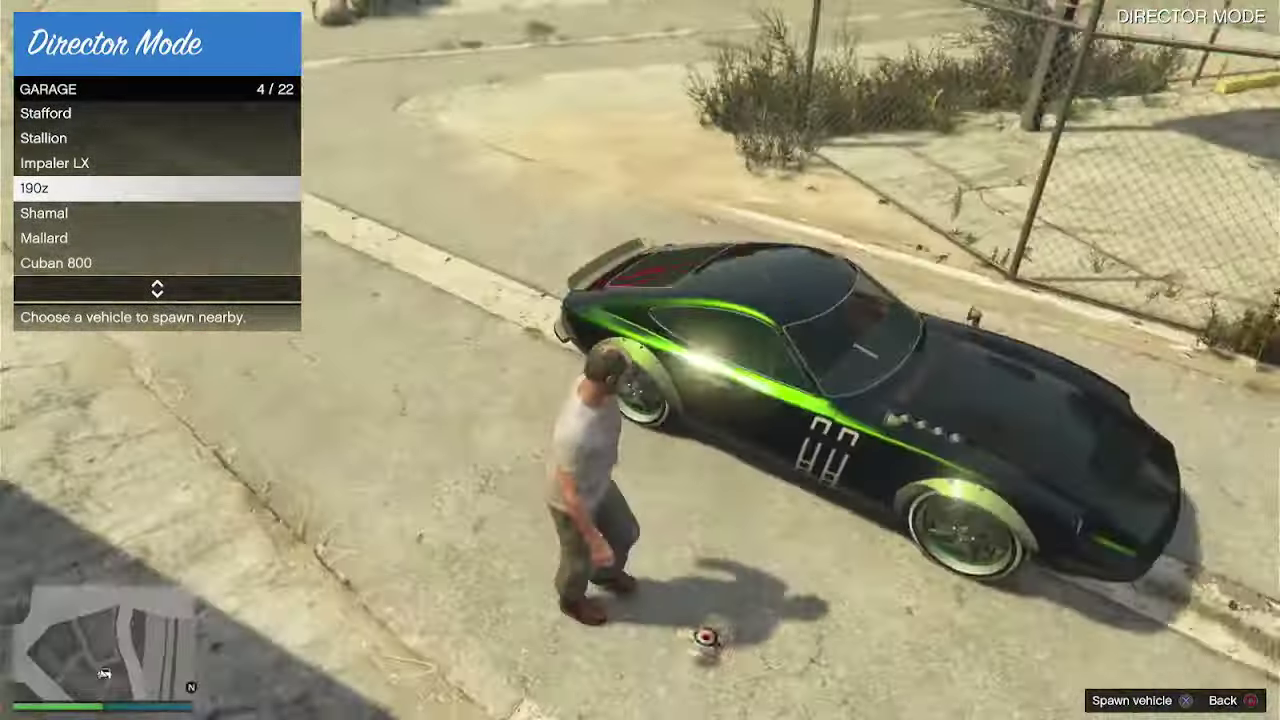
pyautogui.press('Escape')
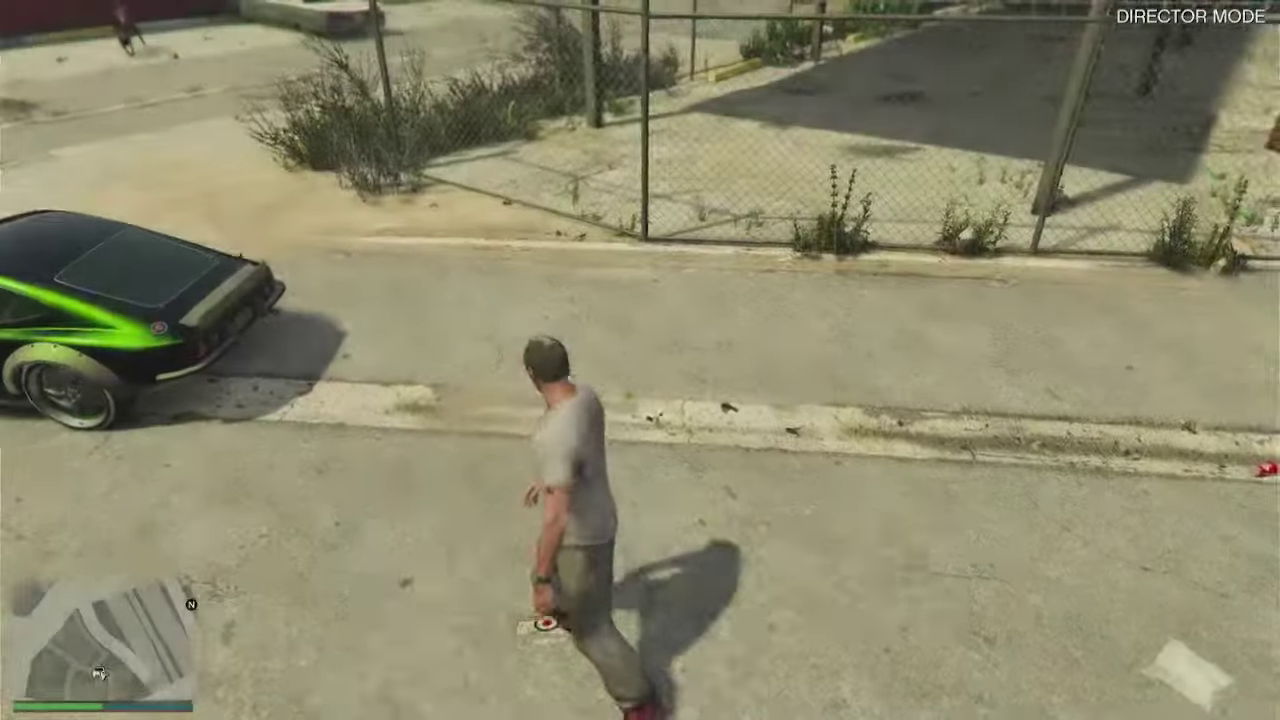
pyautogui.press('m')
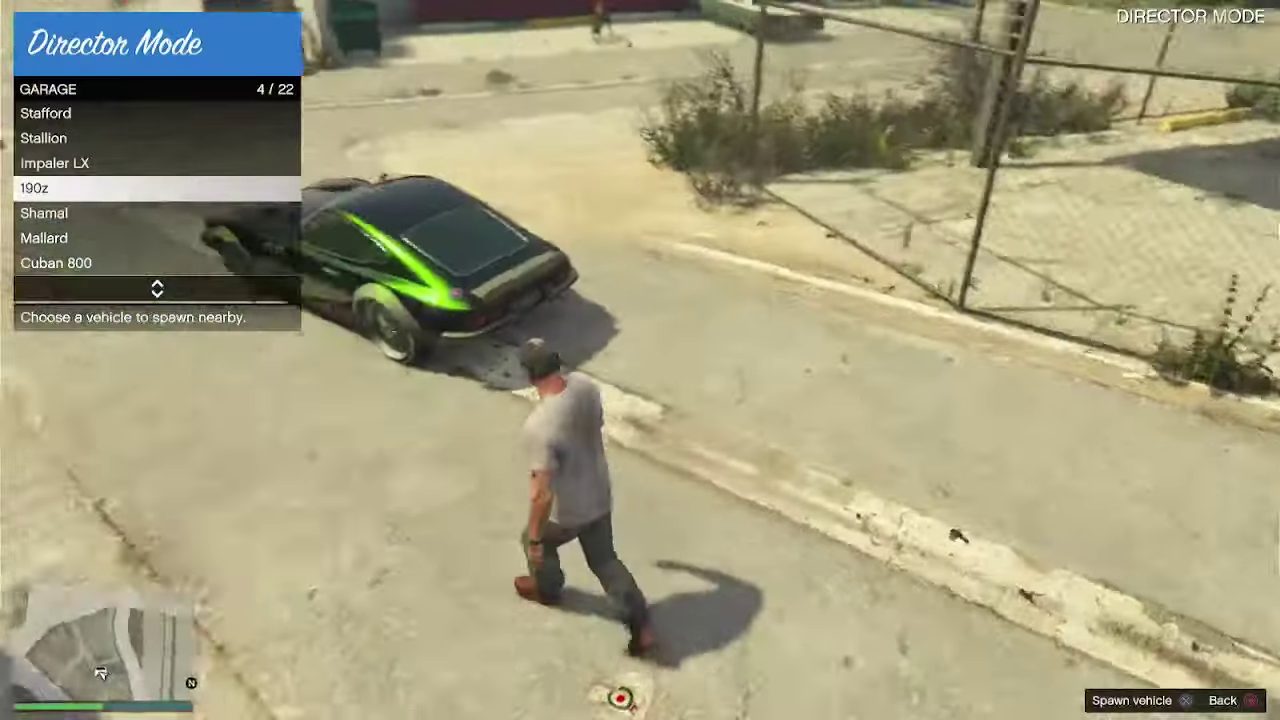
pyautogui.press('BackSpace')
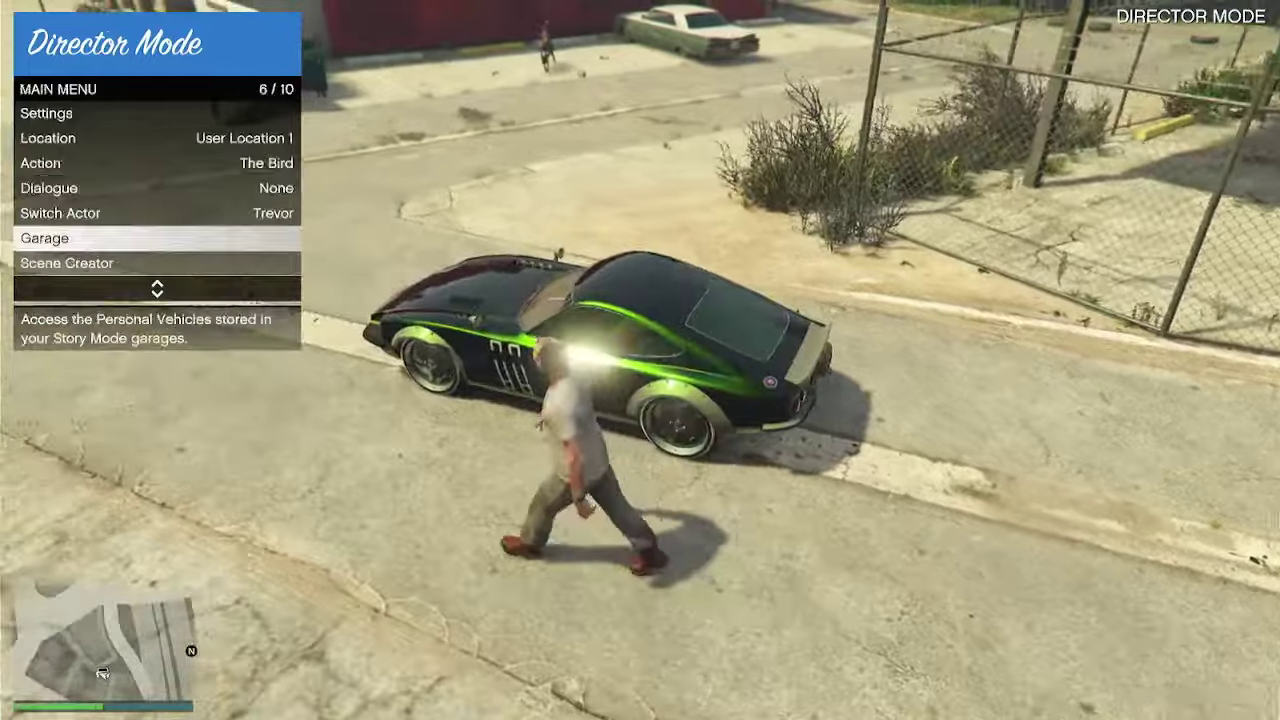
pyautogui.press('BackSpace')
pyautogui.press('s')
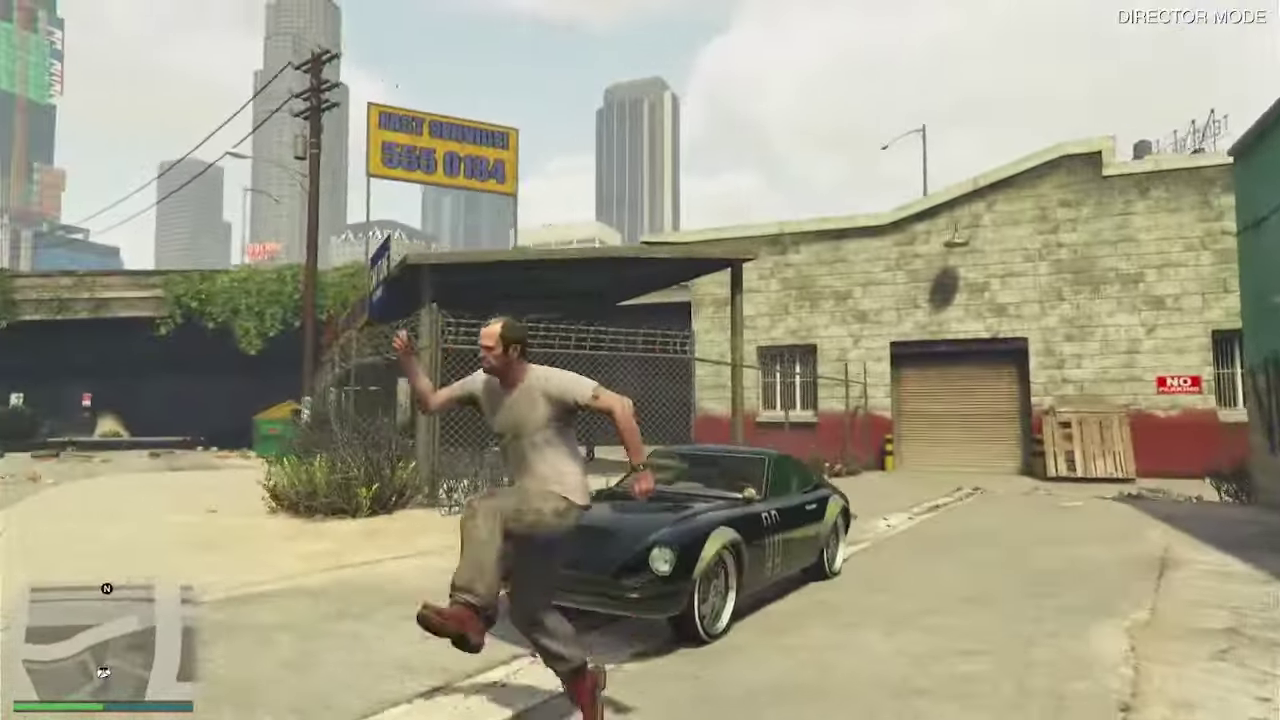
pyautogui.press('s')
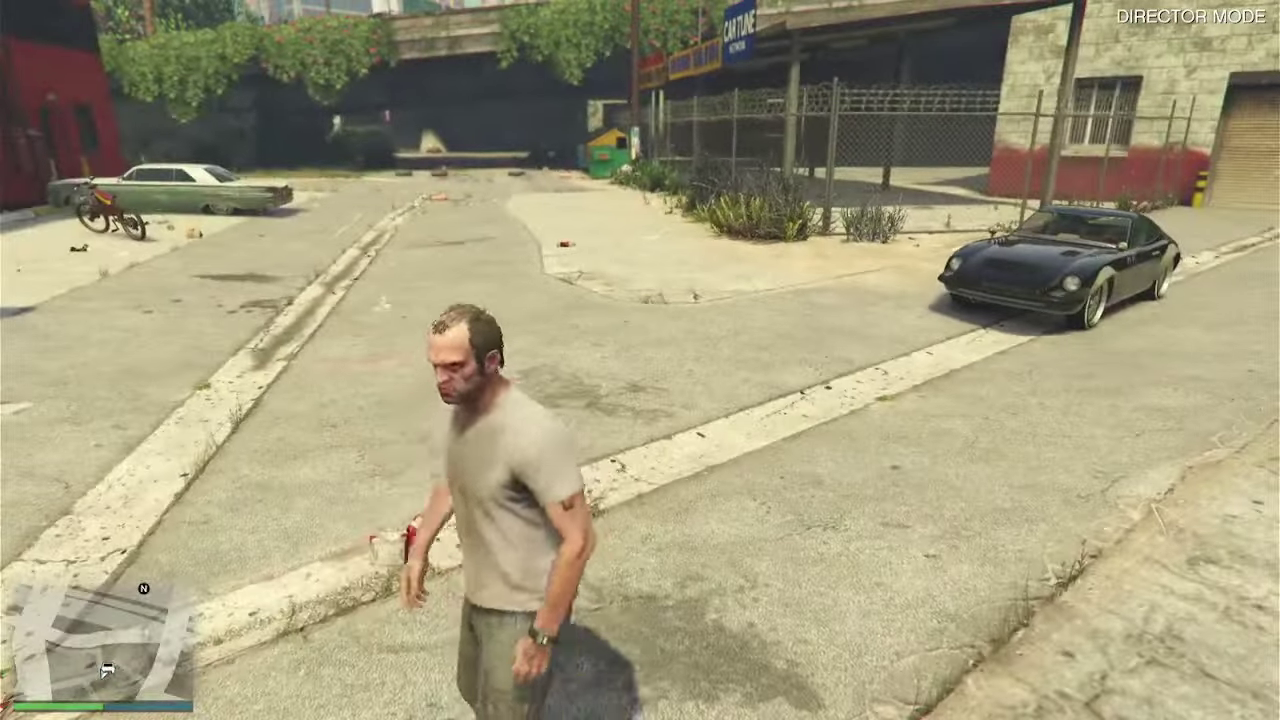
# Step: Exit Director Mode and return to Story Mode beside the parked Voodoo and Inductor
pyautogui.press('m')
pyautogui.press('BackSpace')
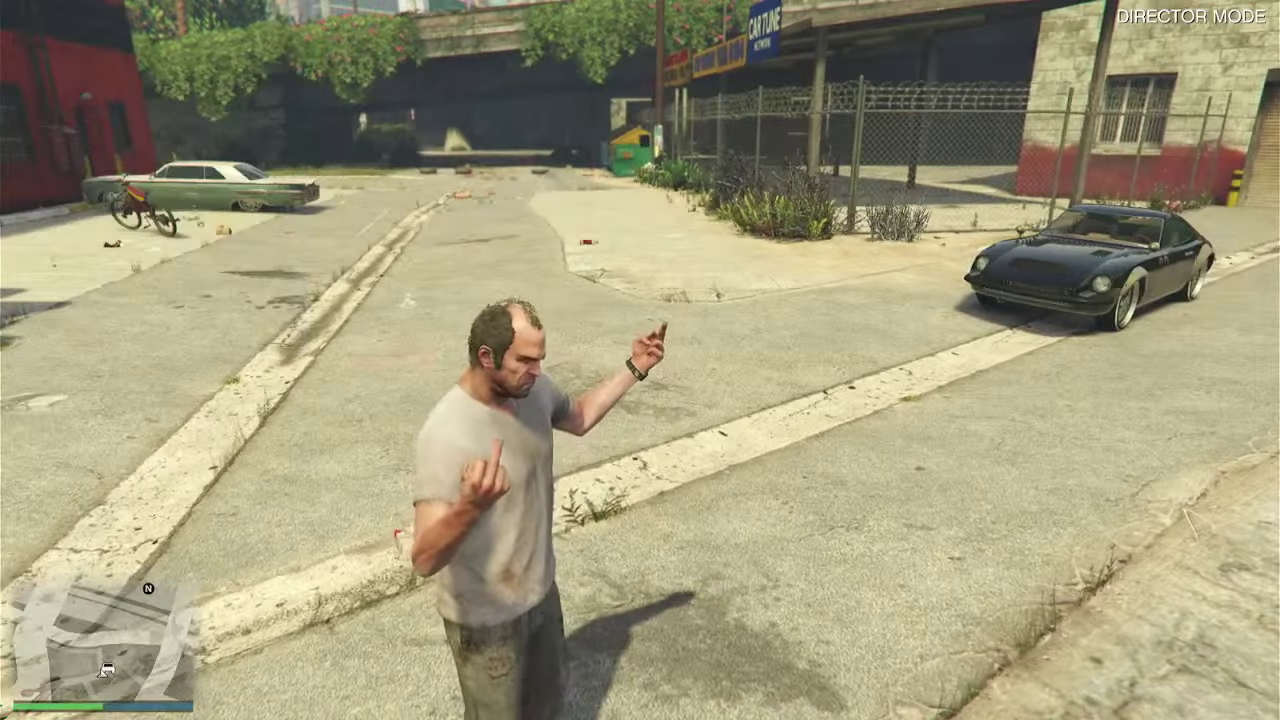
pyautogui.press('m')
pyautogui.press('BackSpace')
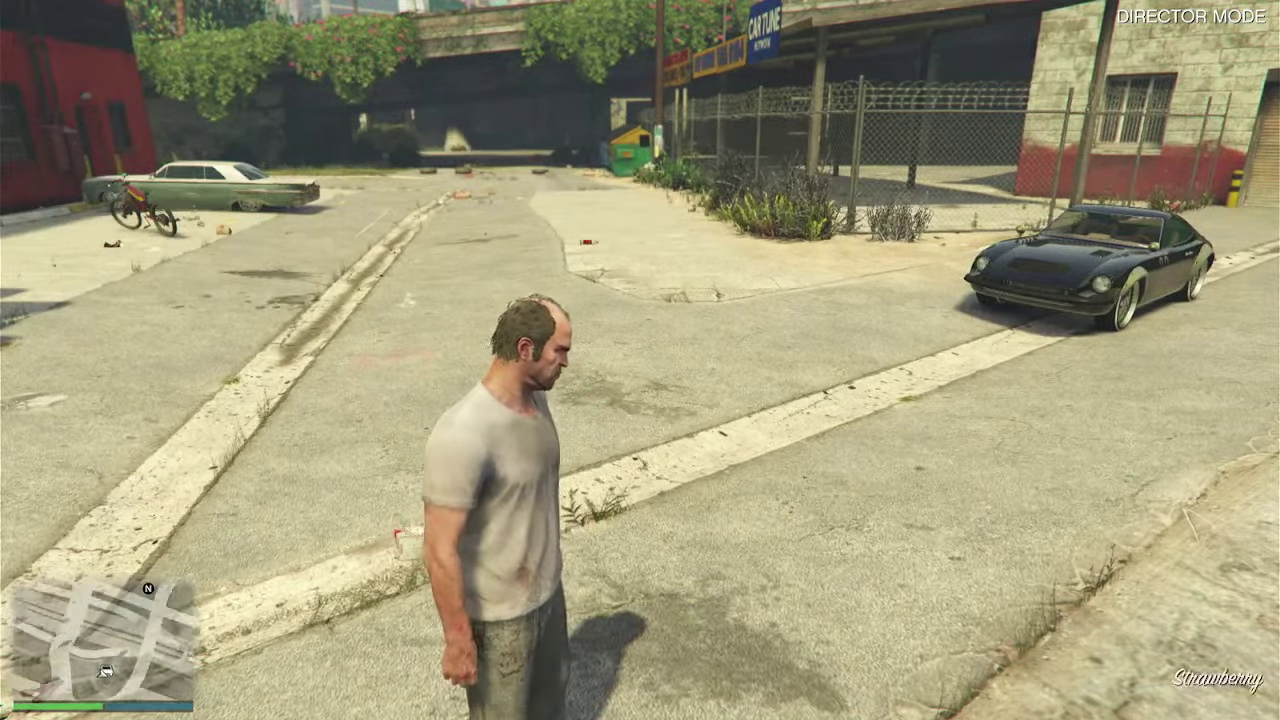
pyautogui.press('alt')
pyautogui.press('Return')
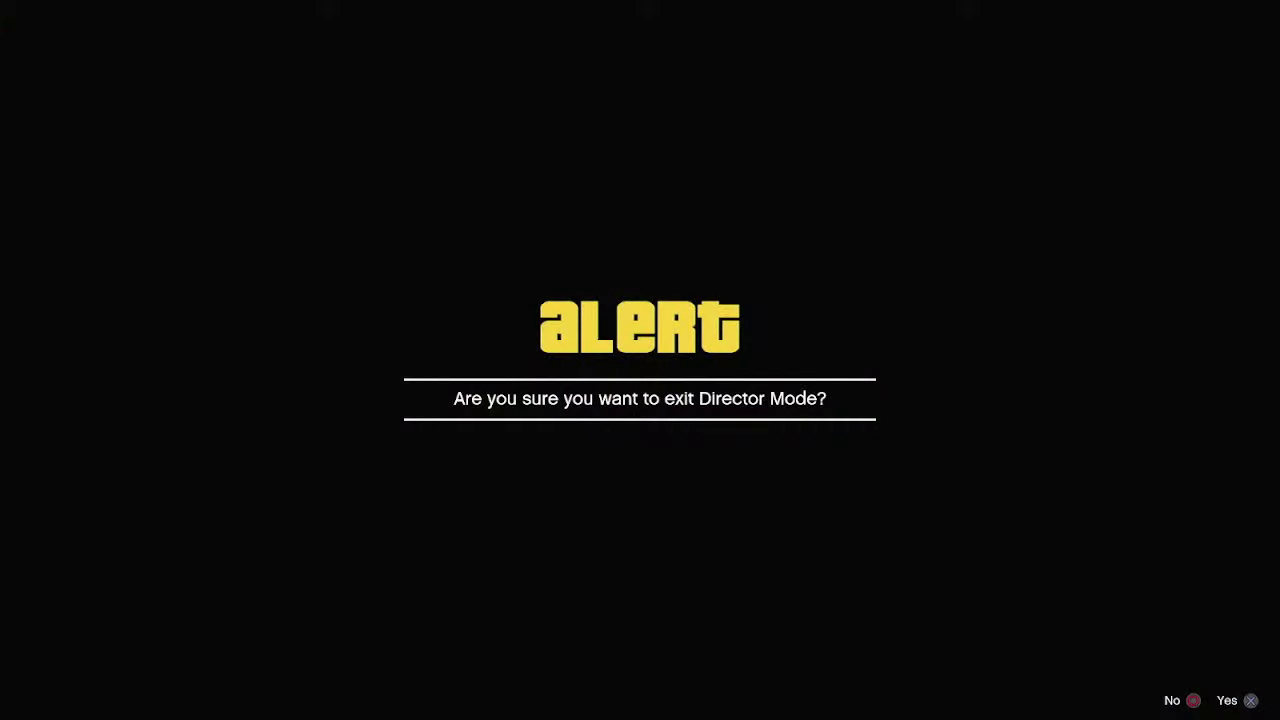
pyautogui.press('Return')
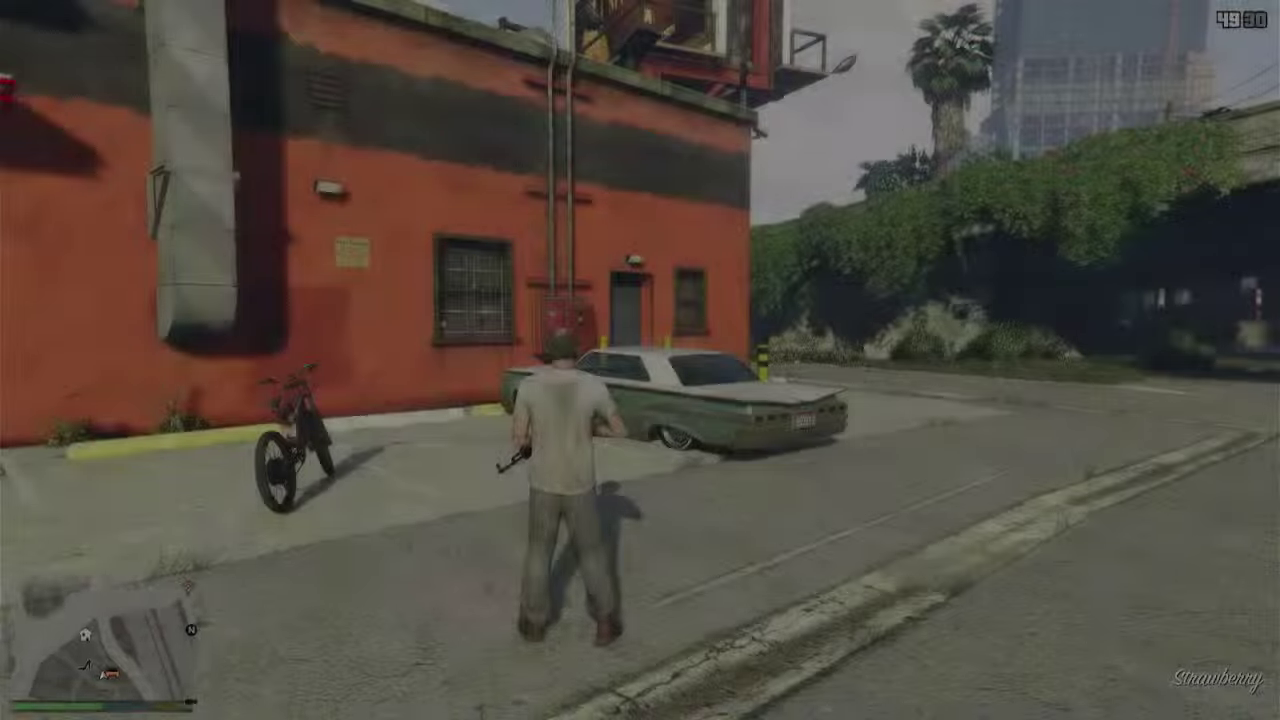
pyautogui.press('w')
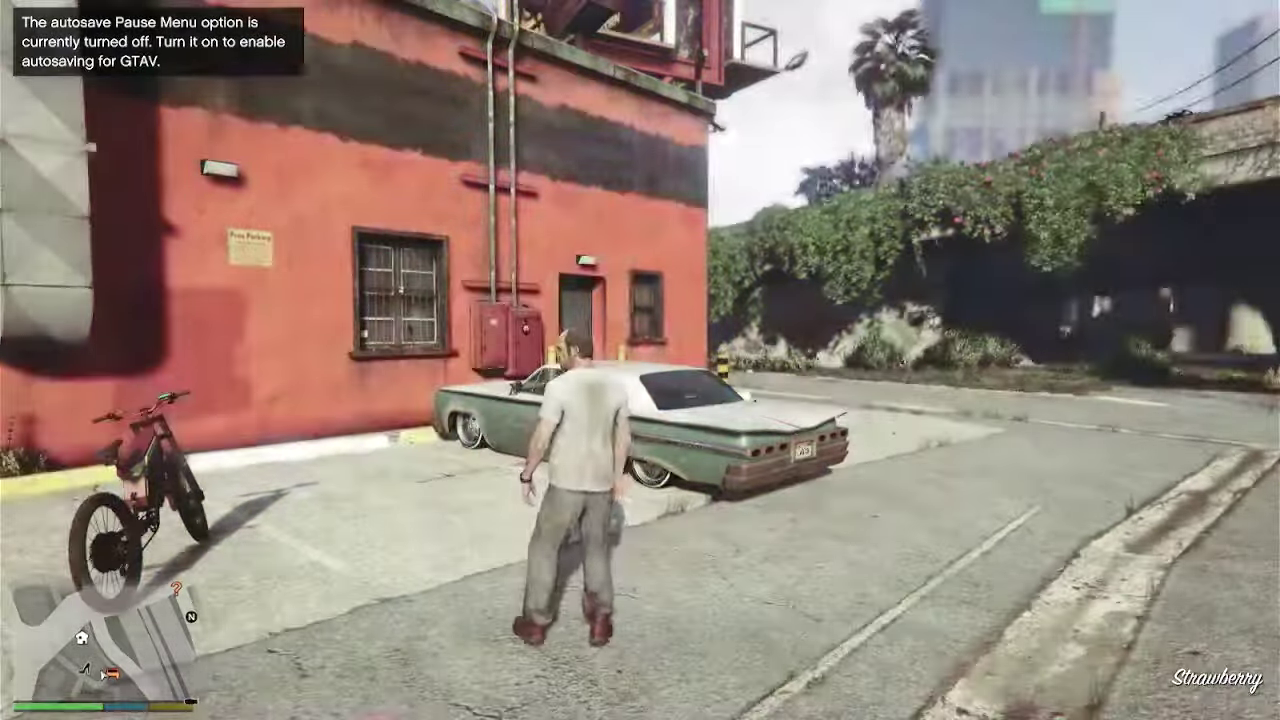
pyautogui.press('s')
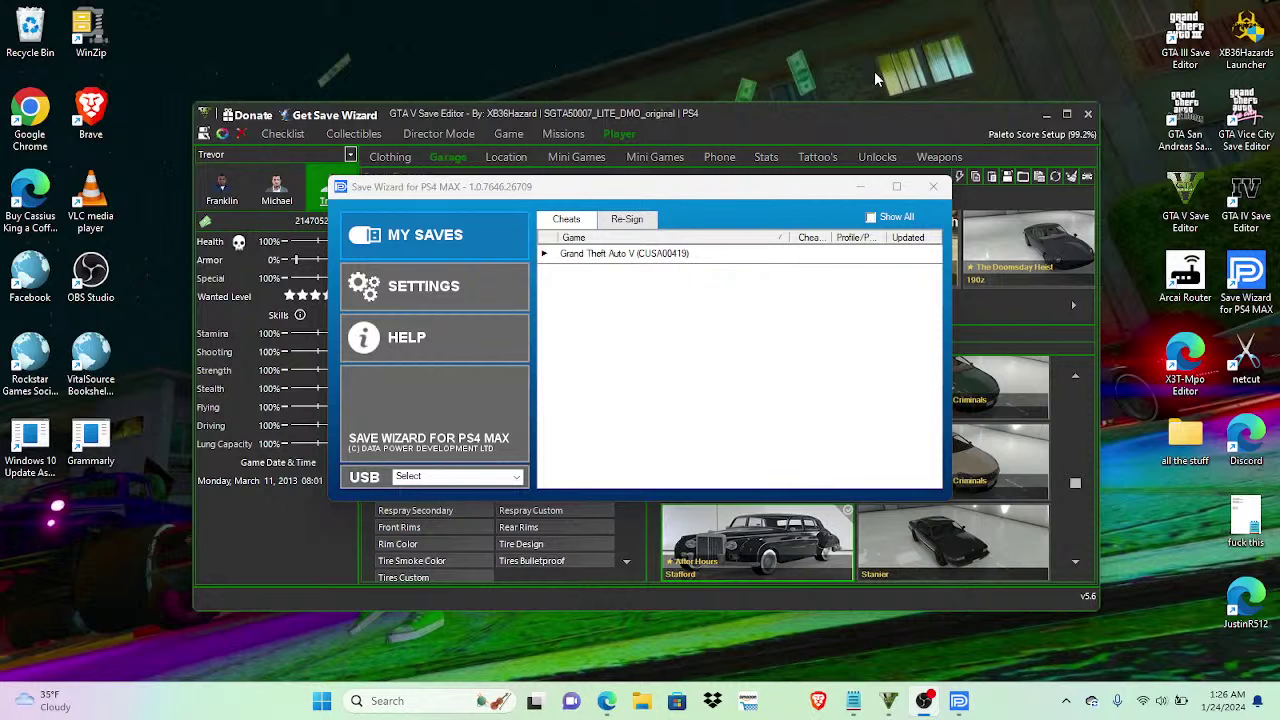
# Step: Back in GTA V Save Editor, select the Voodoo at Trevor's Strip Club and check the DLC filter options of its vehicle list
pyautogui.click(861, 187)
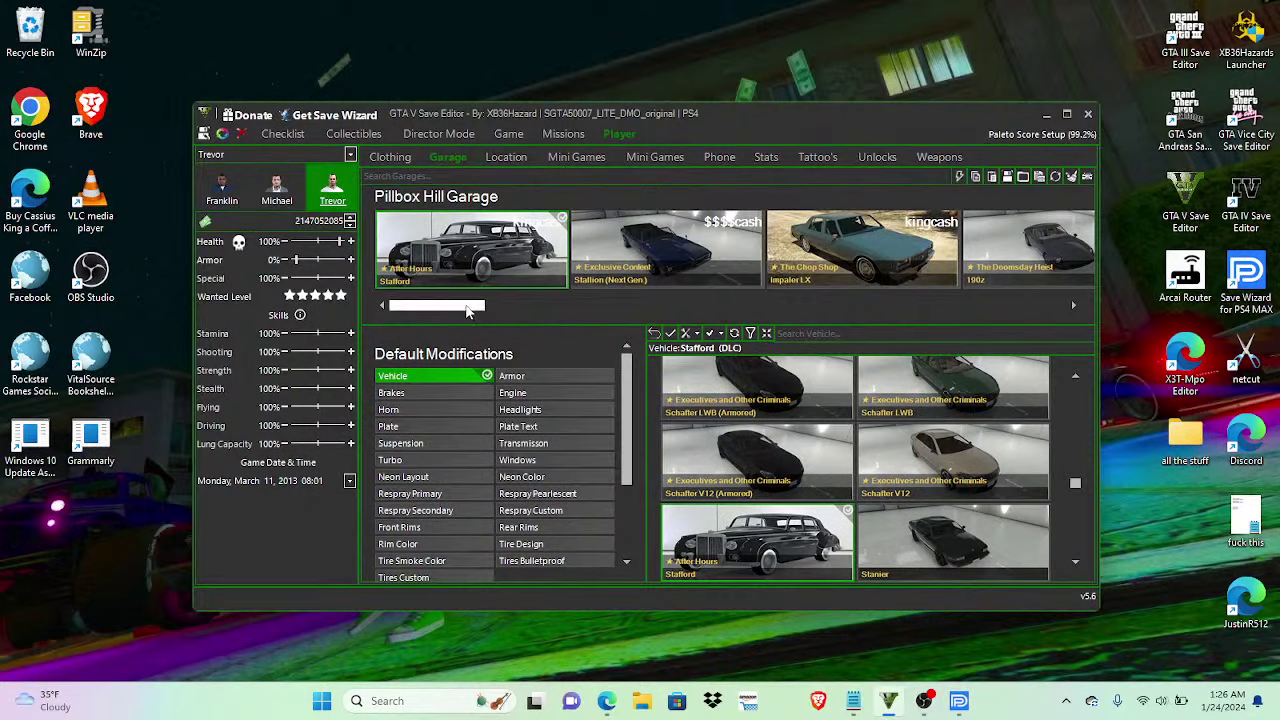
pyautogui.moveTo(466, 307); pyautogui.dragTo(828, 296)
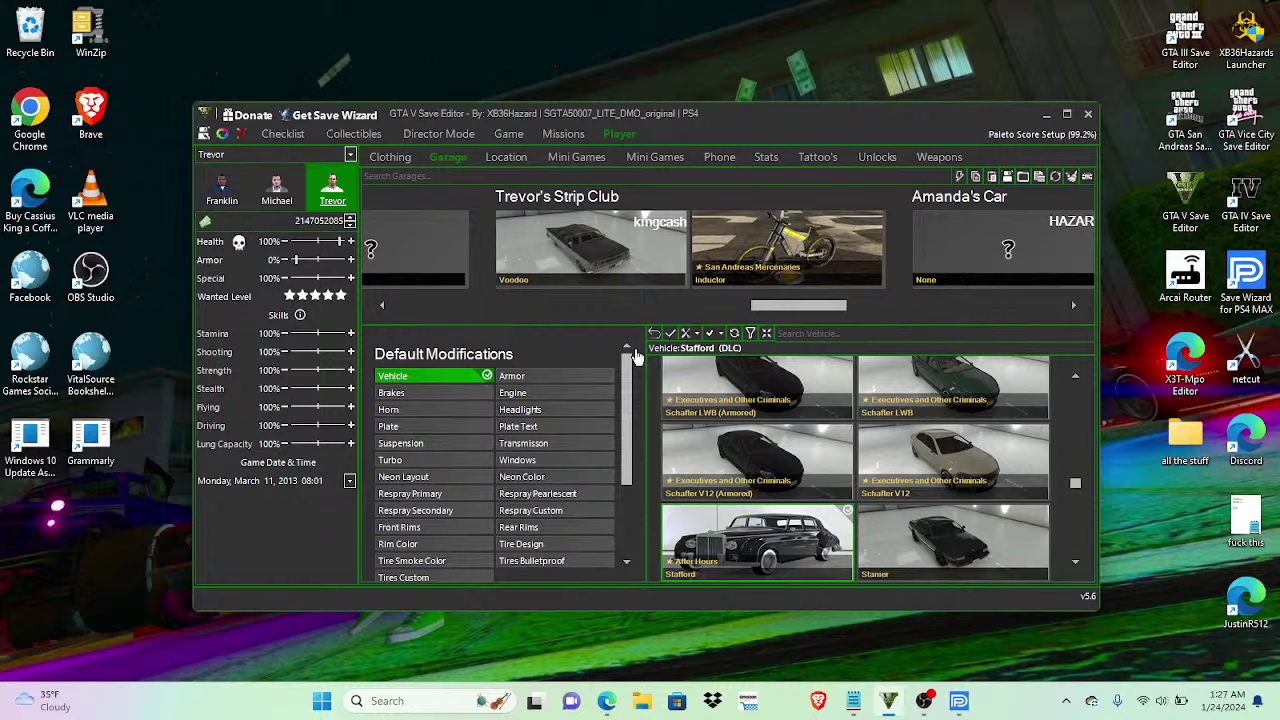
pyautogui.click(612, 268)
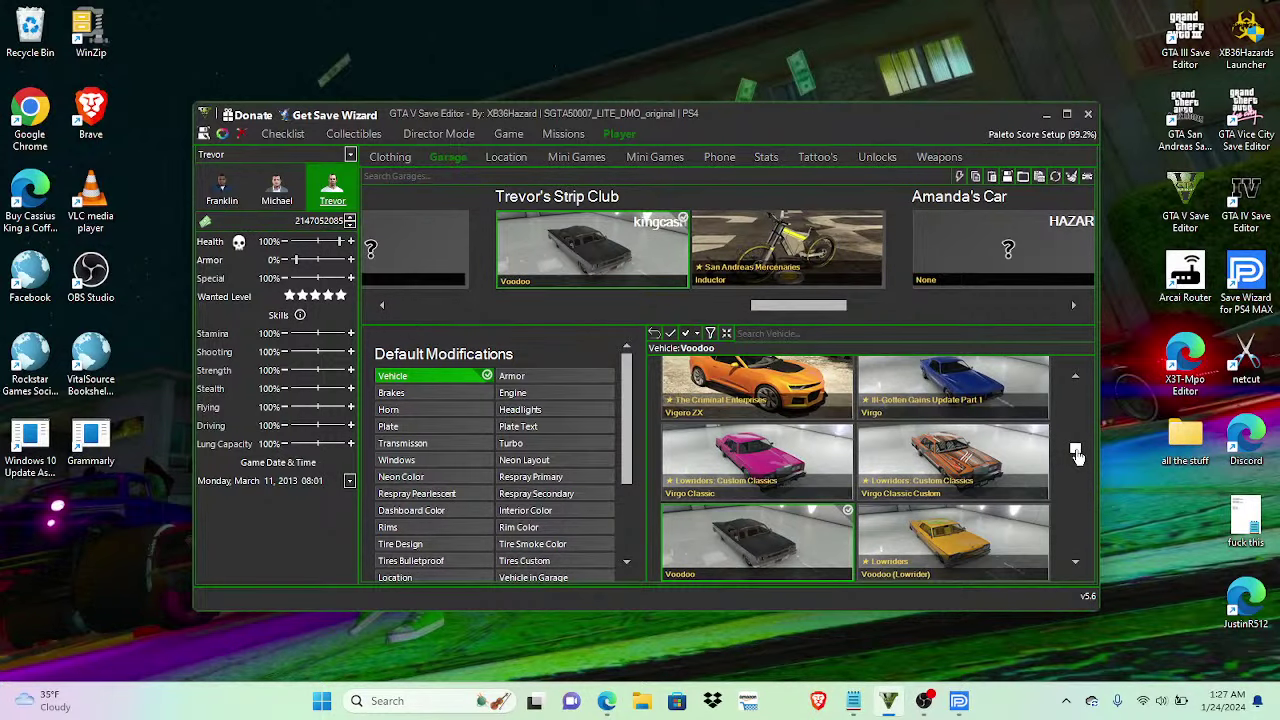
pyautogui.click(710, 334)
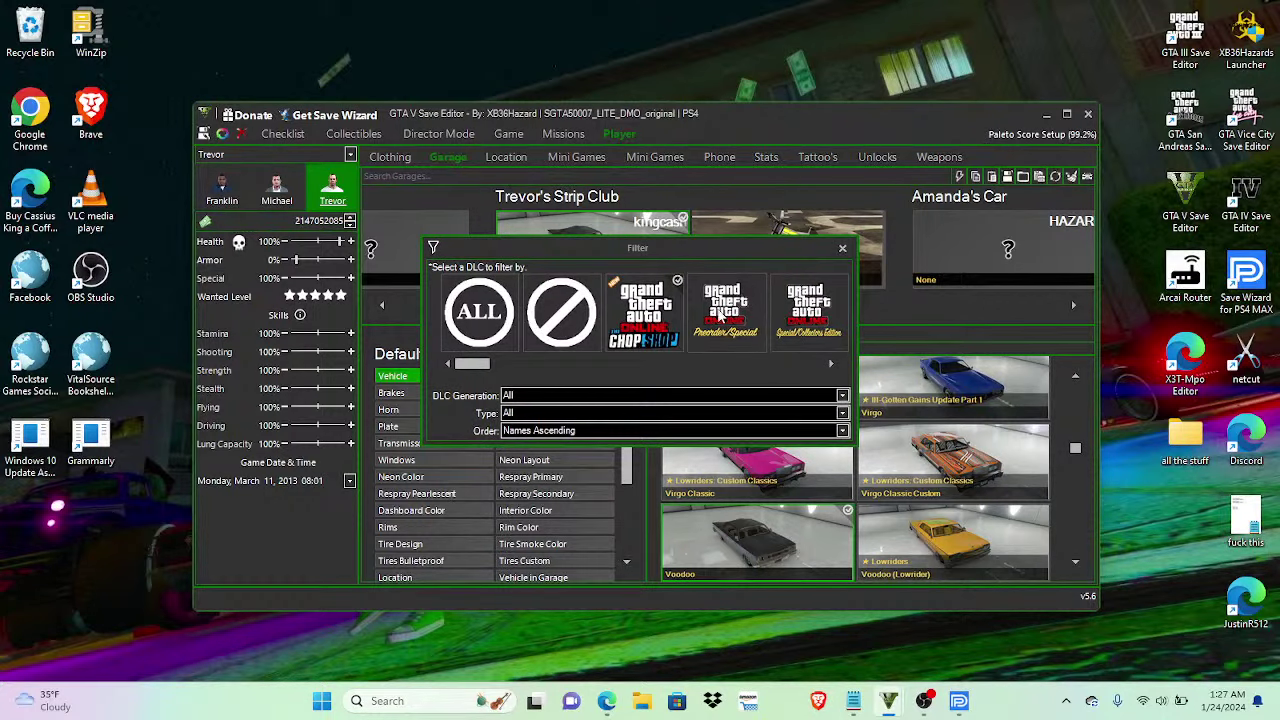
pyautogui.click(842, 248)
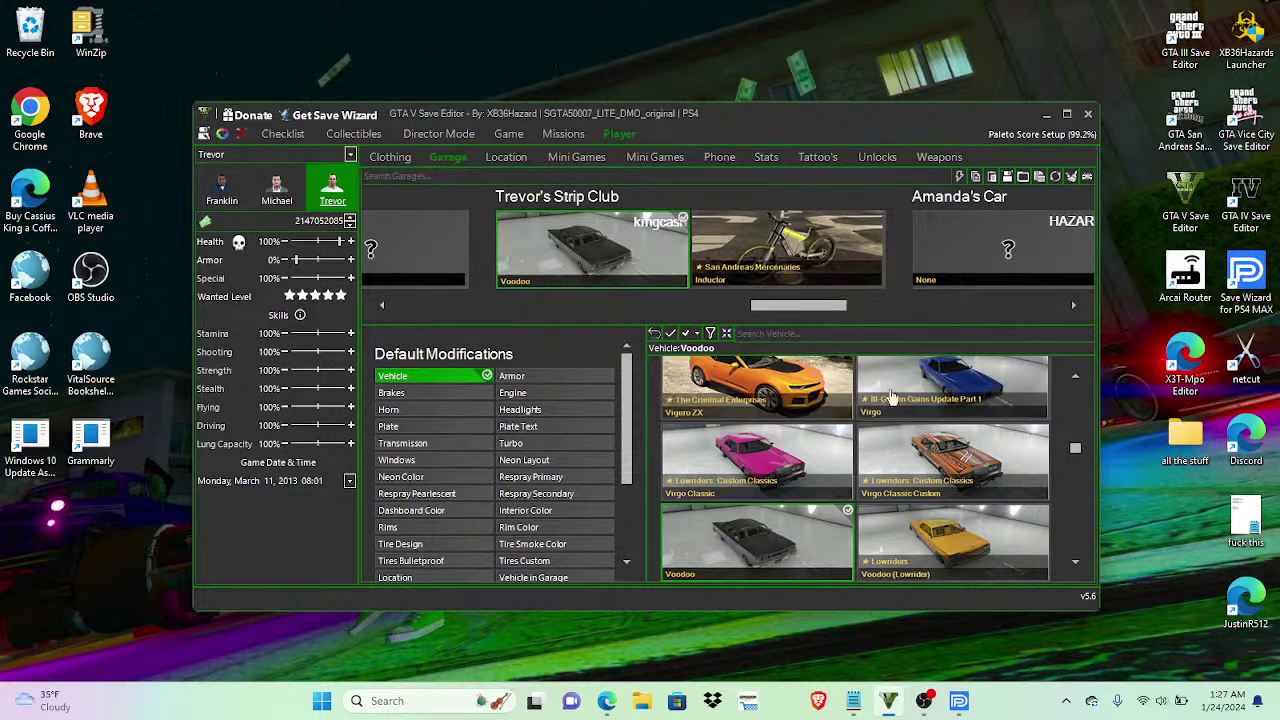
pyautogui.click(710, 334)
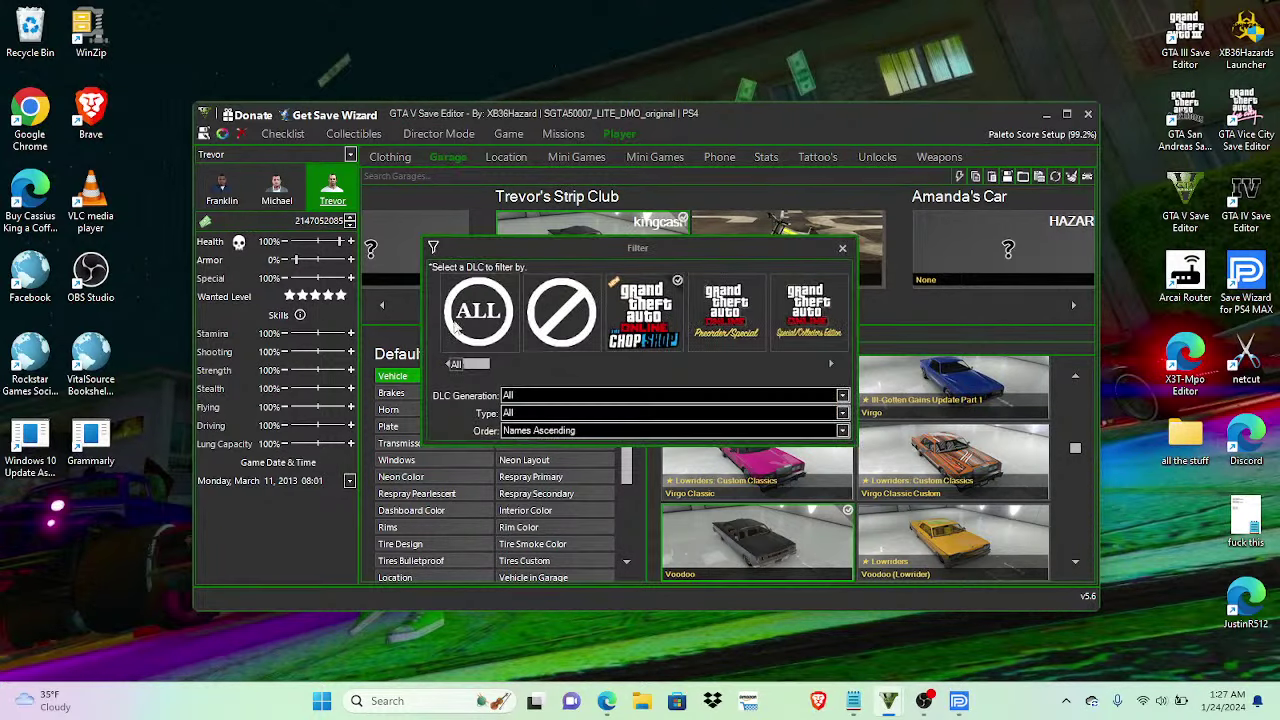
pyautogui.click(842, 248)
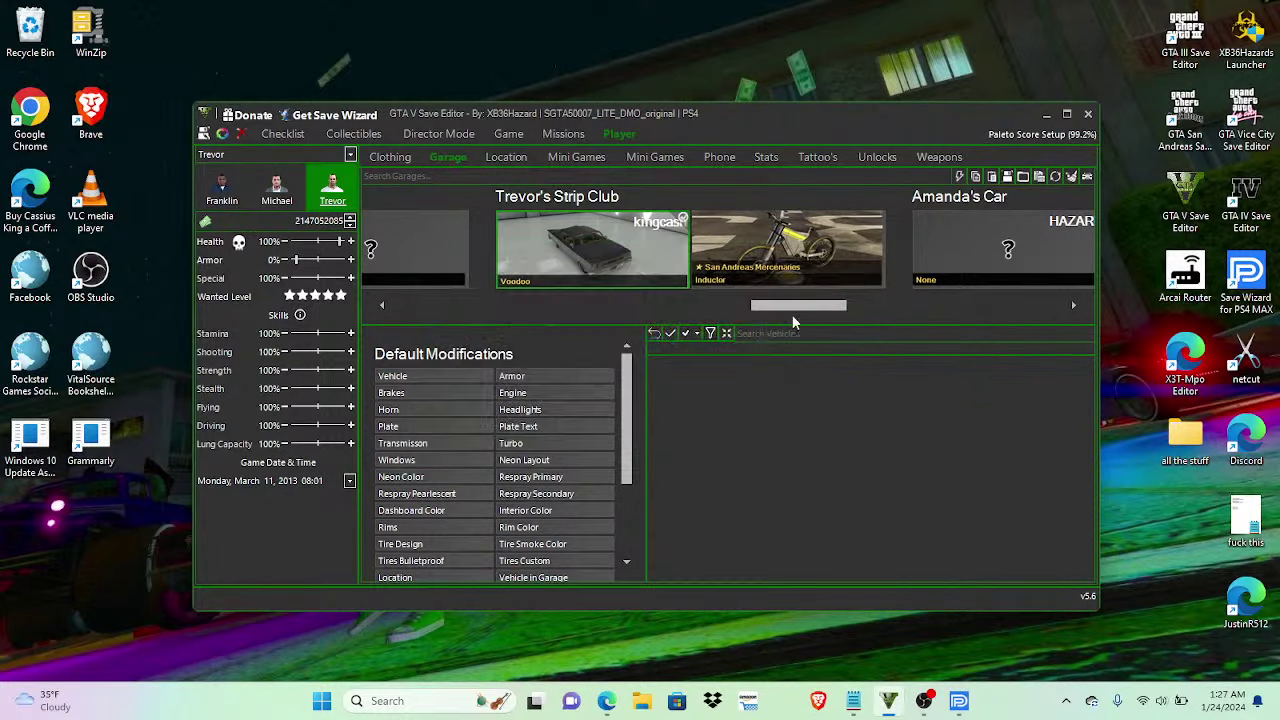
# Step: Filter the vehicle list to show only vehicles from the Chop Shop DLC
pyautogui.click(710, 333)
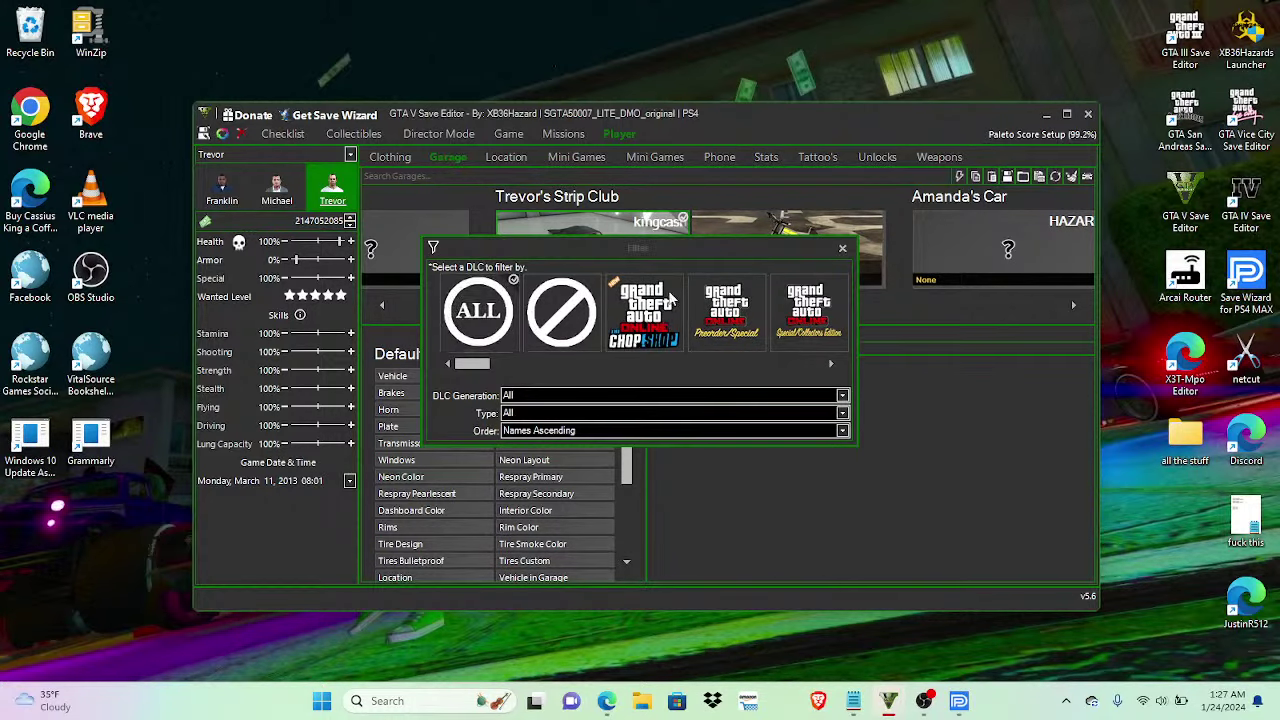
pyautogui.click(670, 298)
pyautogui.click(842, 248)
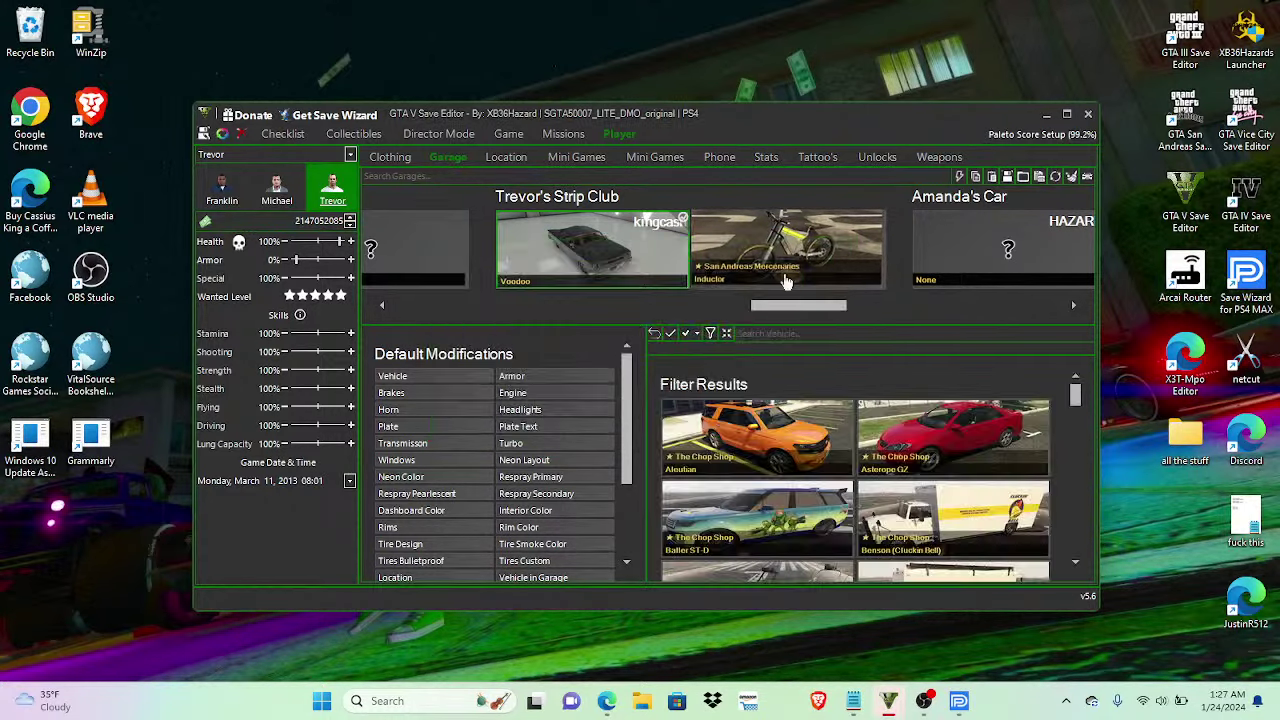
# Step: Replace the Voodoo at Trevor's Strip Club with the Vigero ZX Convertible and reset all of its modifications
pyautogui.moveTo(1076, 398); pyautogui.dragTo(1068, 543)
pyautogui.scroll(1, 1066, 541)
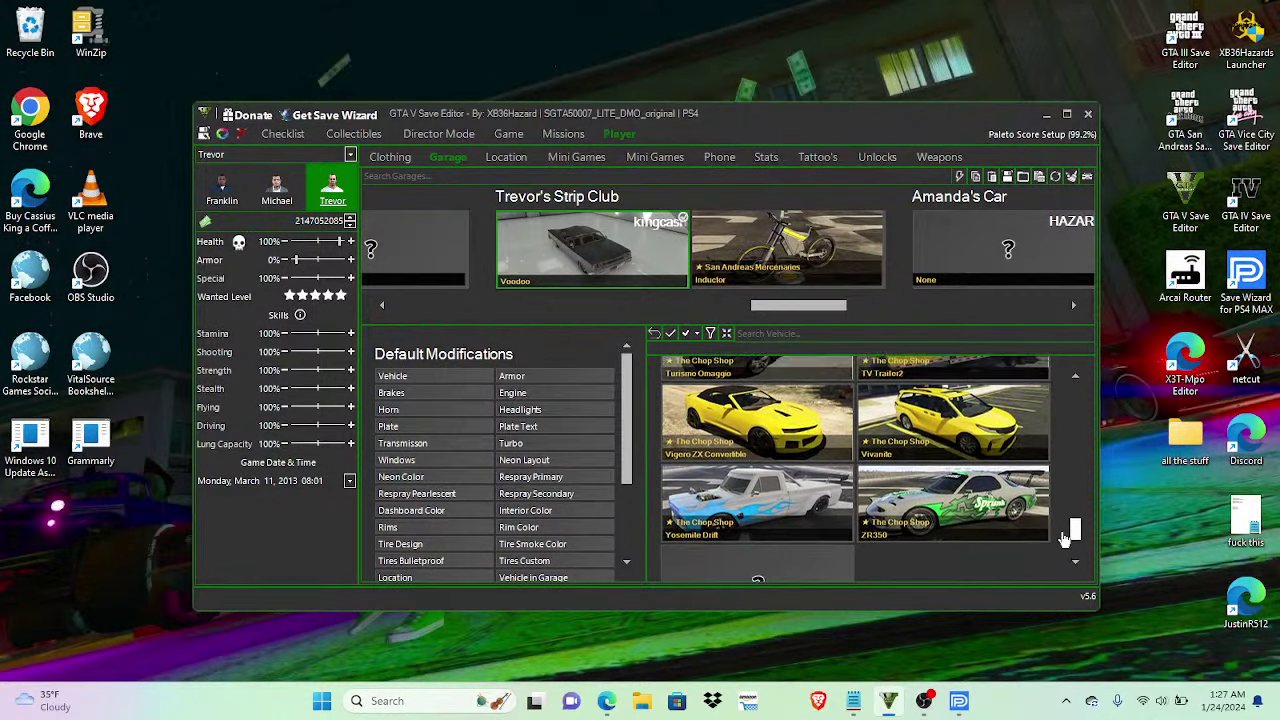
pyautogui.click(741, 408)
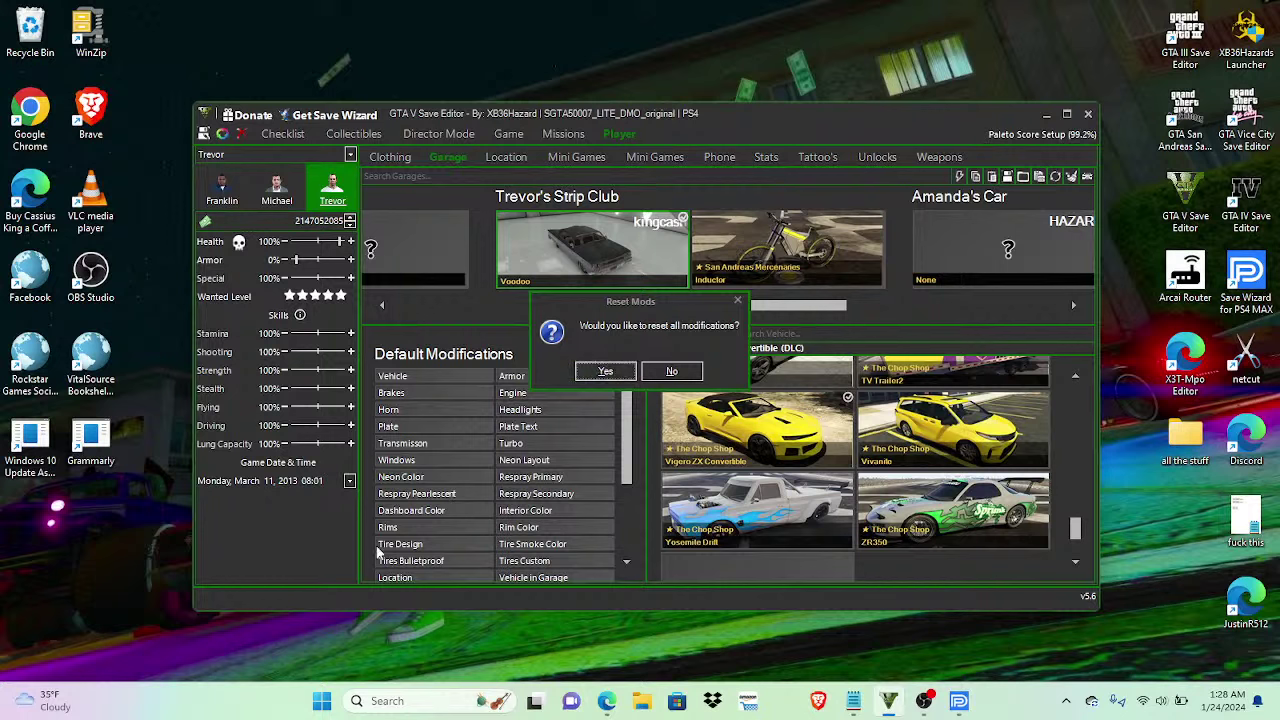
pyautogui.click(606, 372)
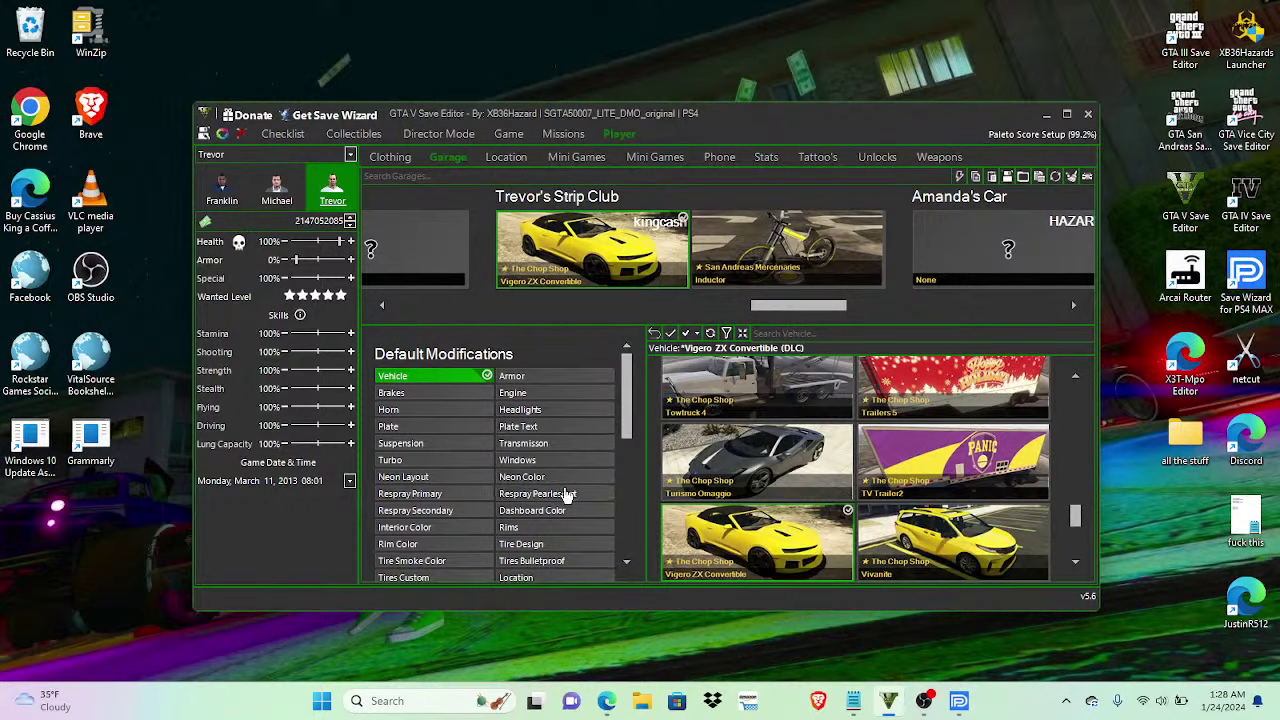
# Step: Examine the Vigero ZX Convertible's default modification options, including transmission, pearlescent respray and primary respray
pyautogui.click(530, 448)
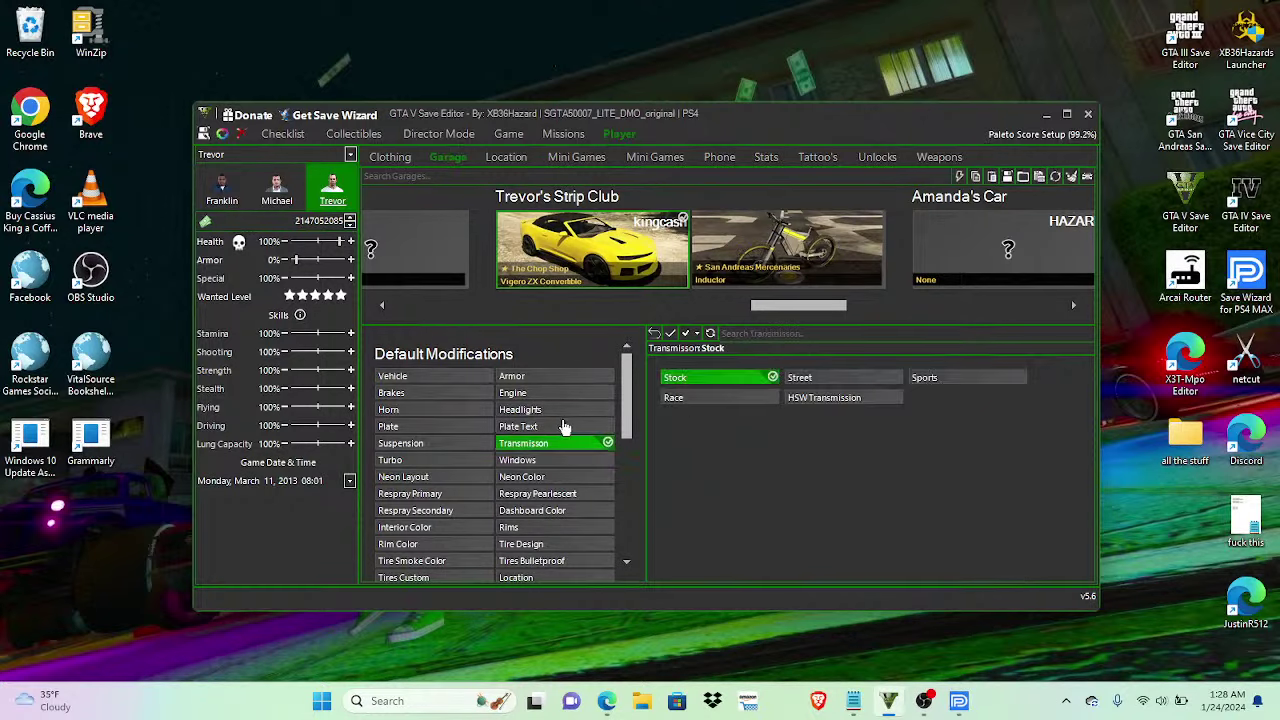
pyautogui.click(549, 497)
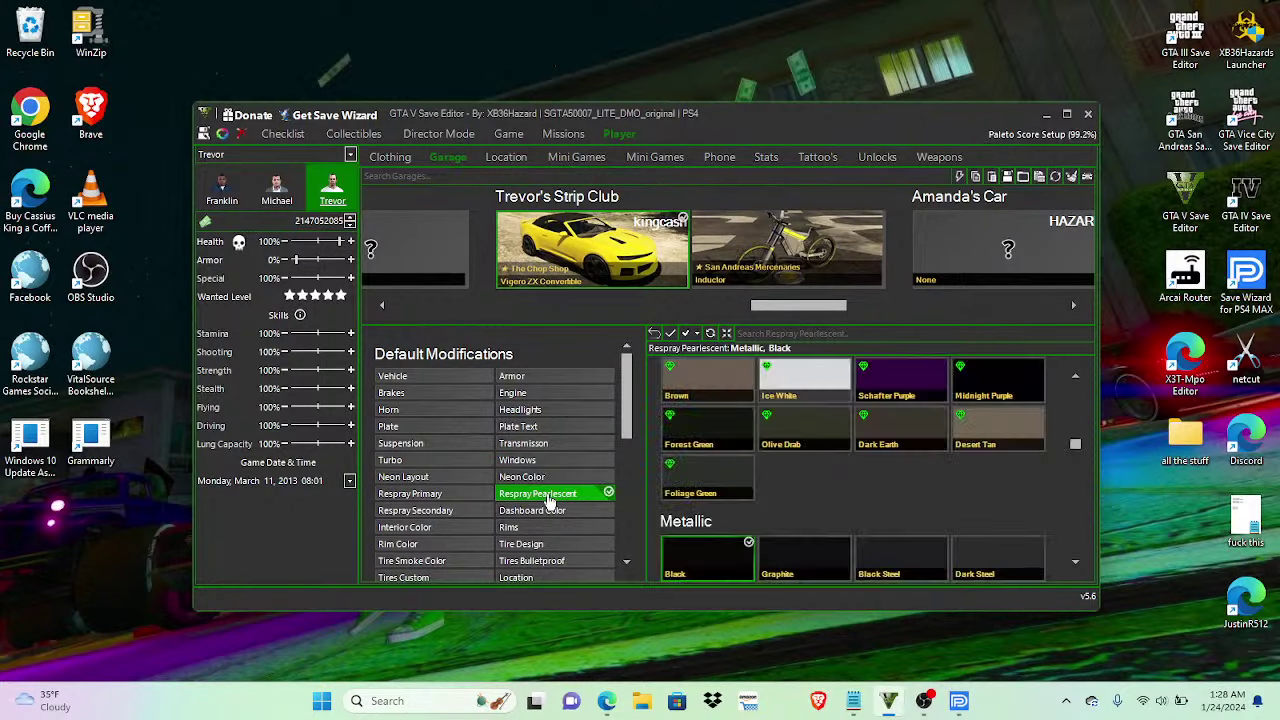
pyautogui.click(468, 494)
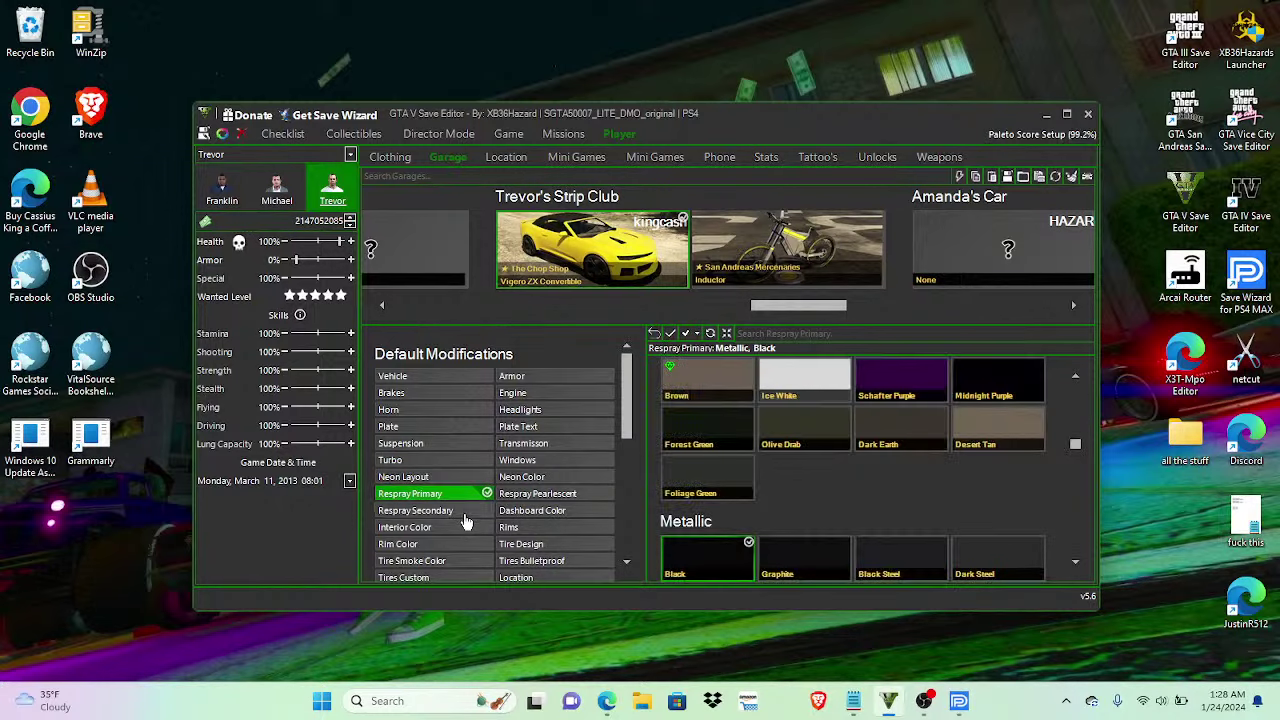
pyautogui.click(540, 498)
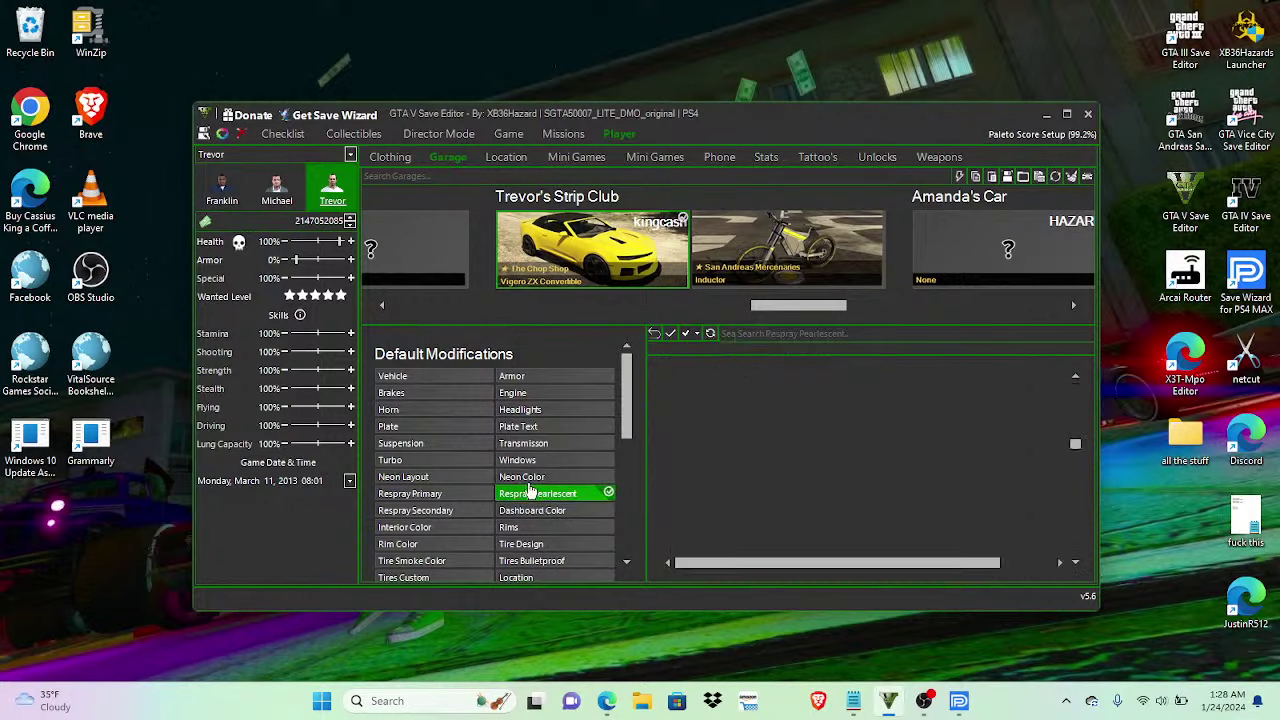
pyautogui.click(535, 460)
pyautogui.click(463, 378)
pyautogui.click(512, 376)
# Step: Max all default modifications of the Vigero ZX Convertible
pyautogui.click(445, 377)
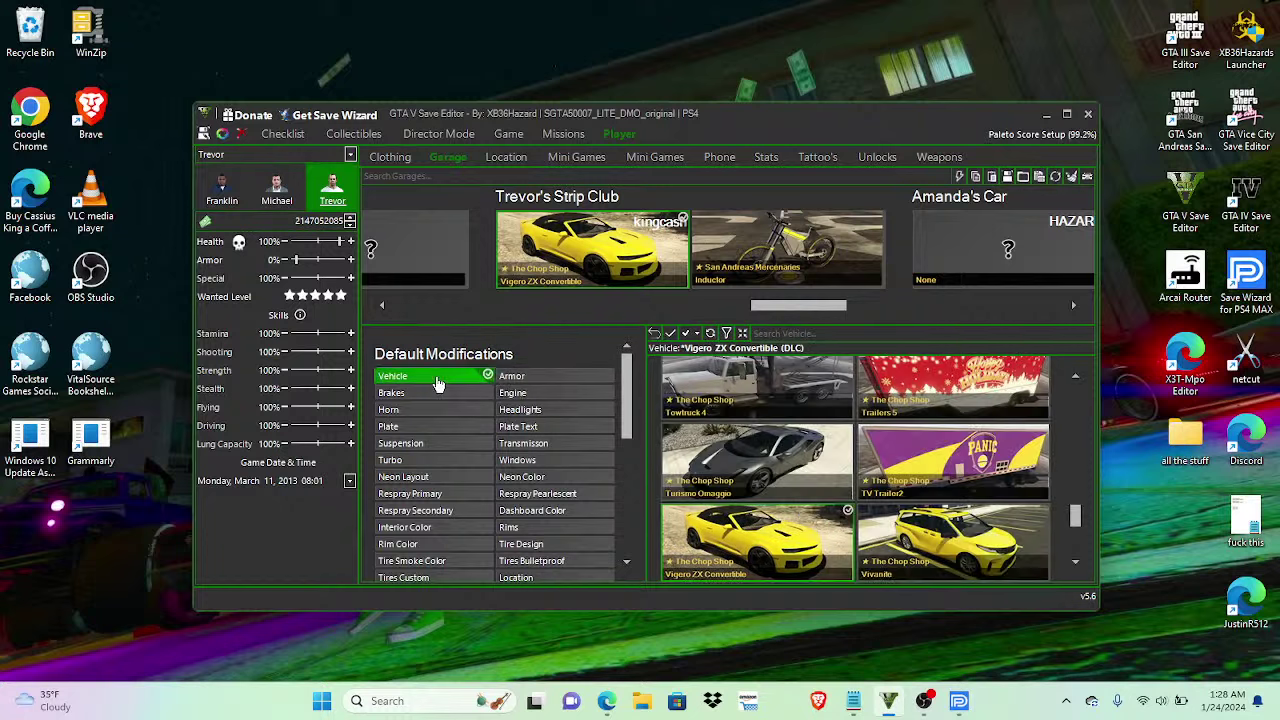
pyautogui.click(670, 334)
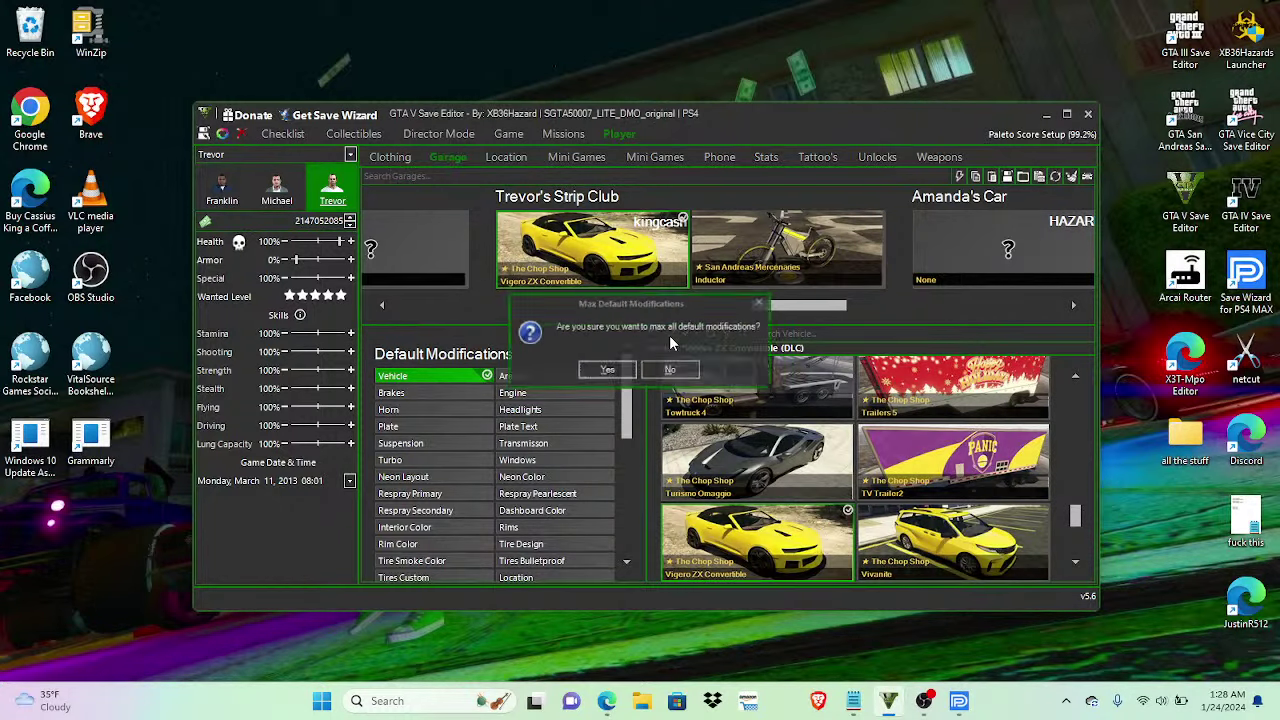
pyautogui.click(605, 375)
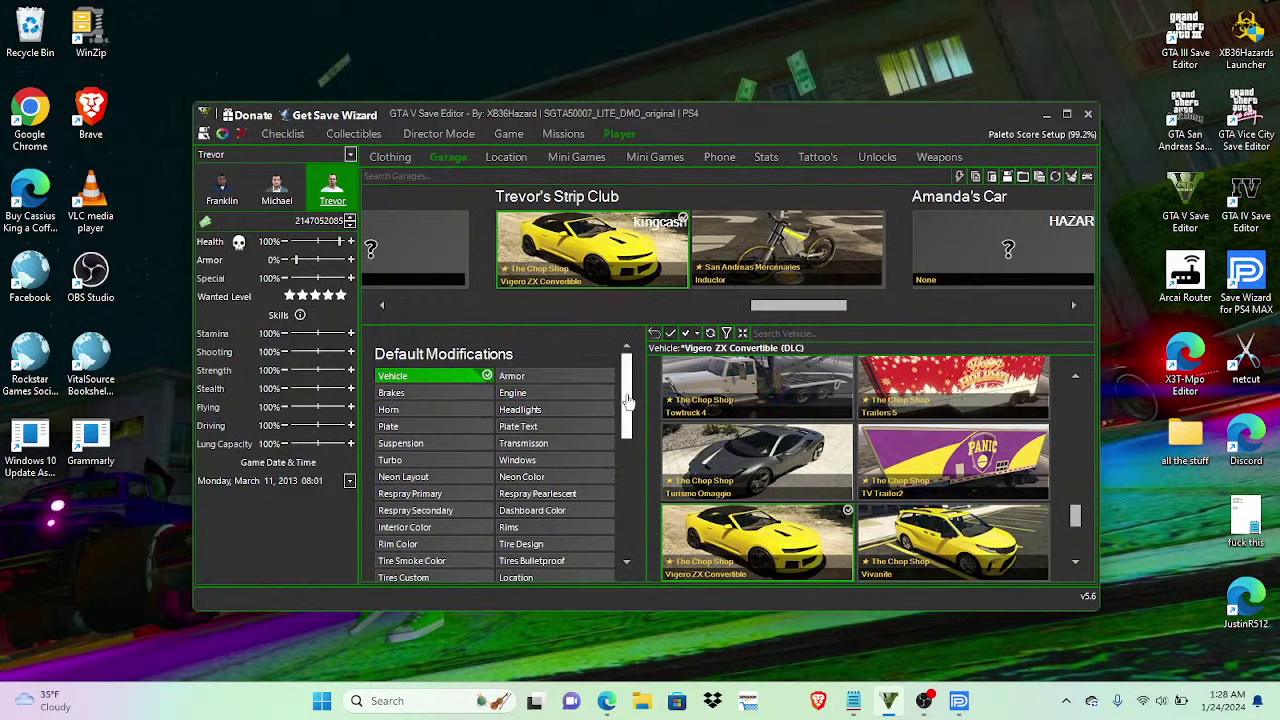
# Step: Apply the Declasse Pace Car livery to the Vigero ZX Convertible
pyautogui.scroll(-3, 625, 437)
pyautogui.scroll(-5, 625, 437)
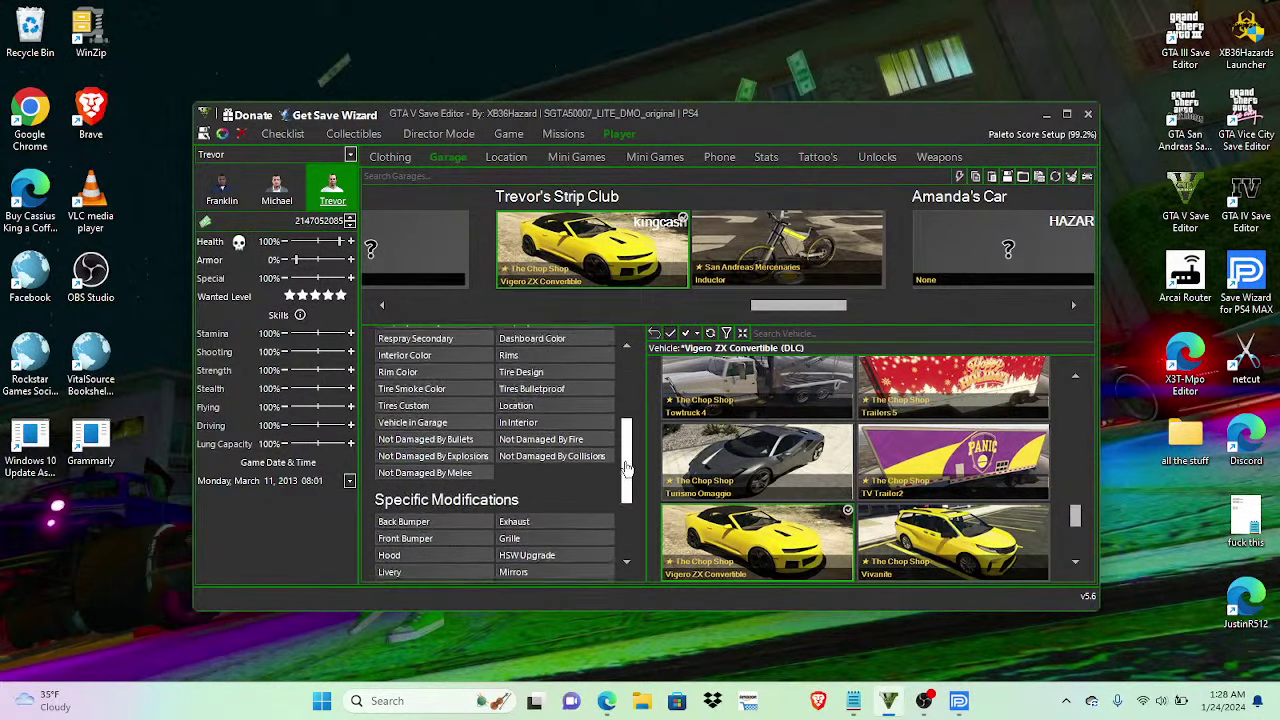
pyautogui.click(430, 442)
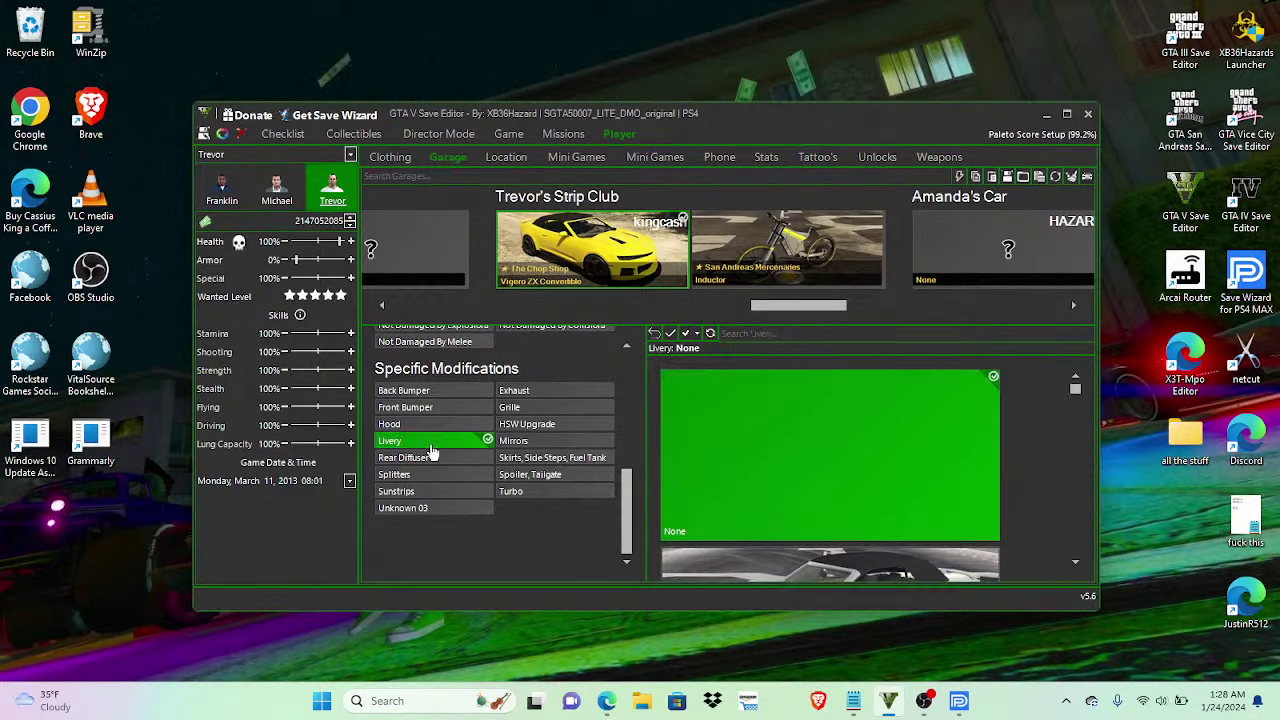
pyautogui.moveTo(1076, 393); pyautogui.dragTo(1055, 492)
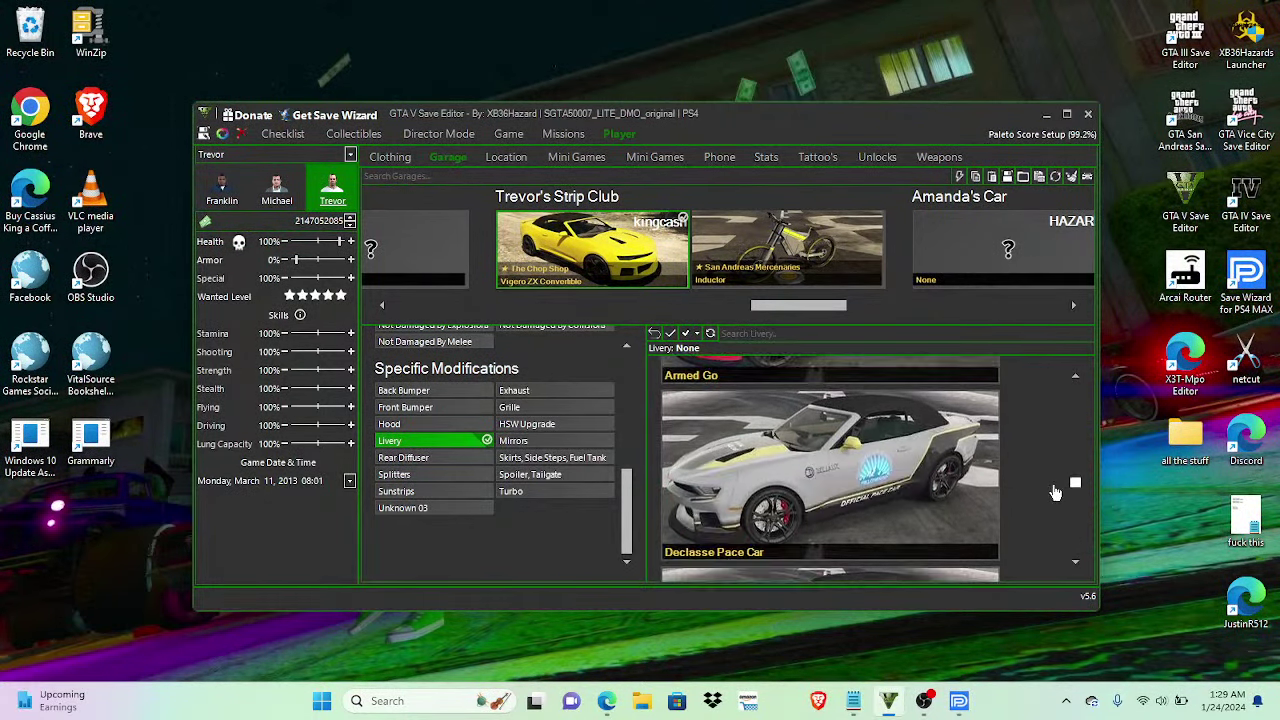
pyautogui.click(826, 483)
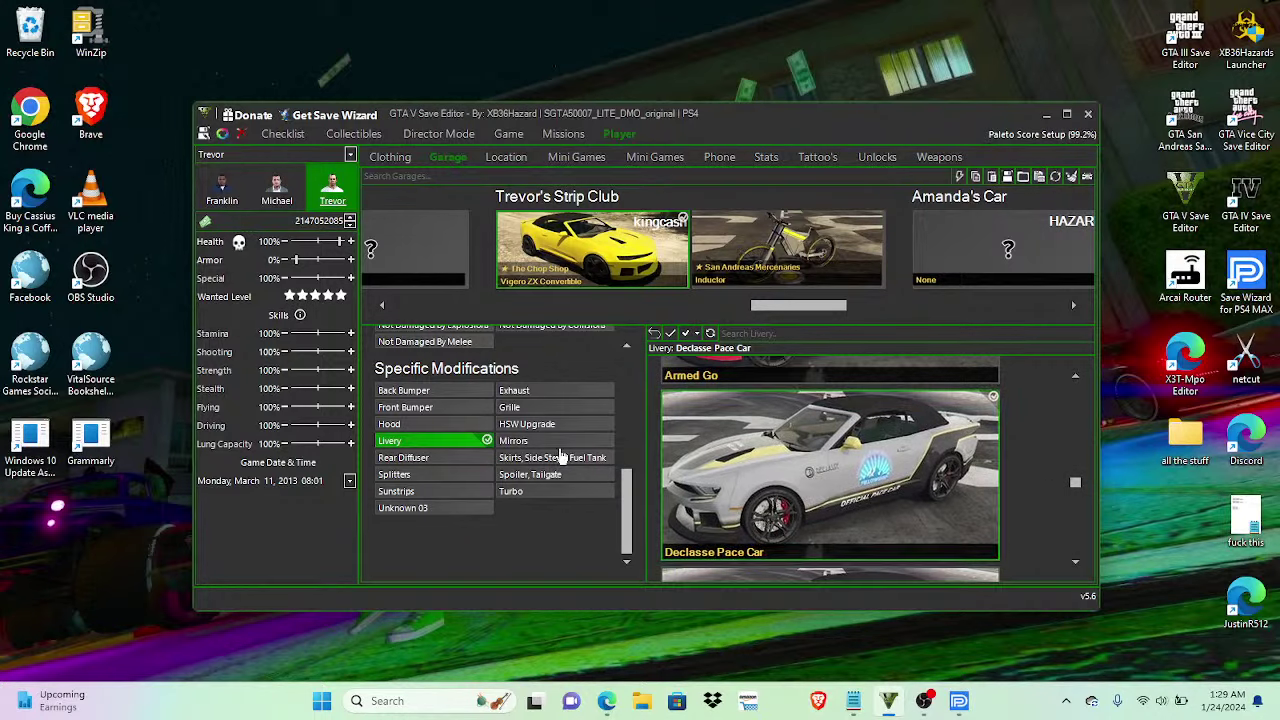
# Step: Fit the Vigero with Secondary GT Mirrors and Secondary Street Skirts
pyautogui.click(510, 441)
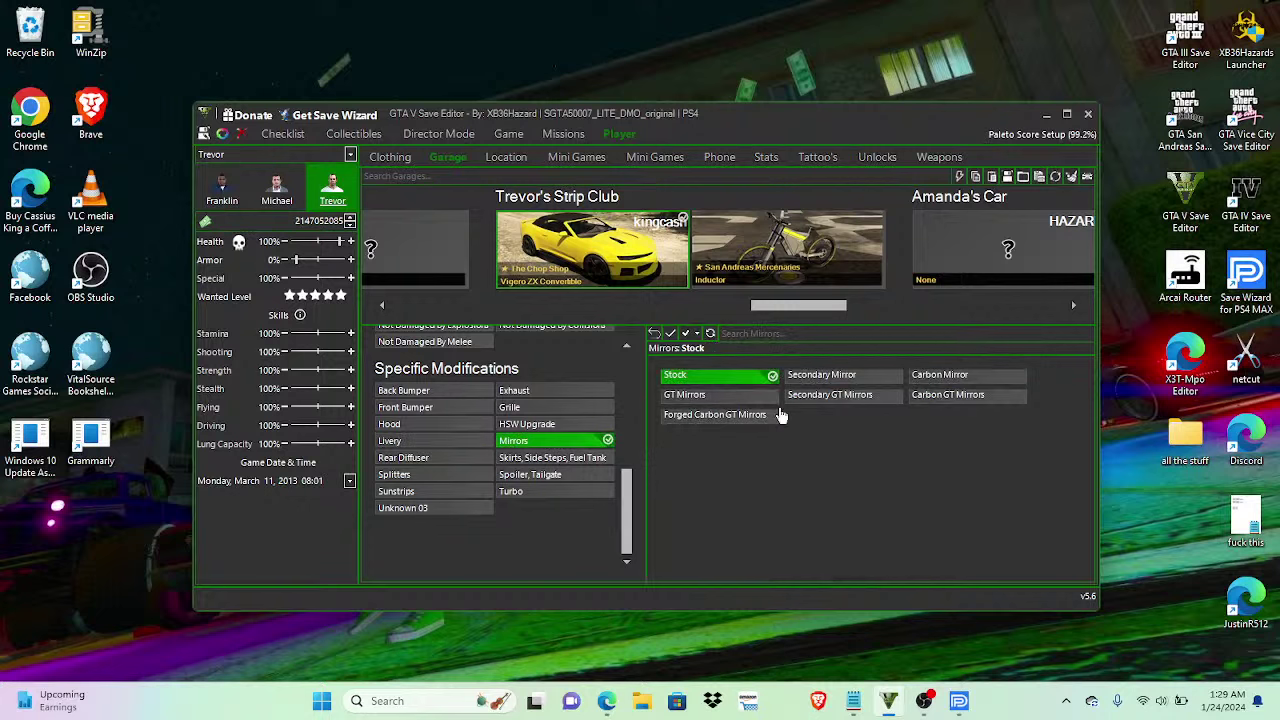
pyautogui.click(829, 394)
pyautogui.click(575, 460)
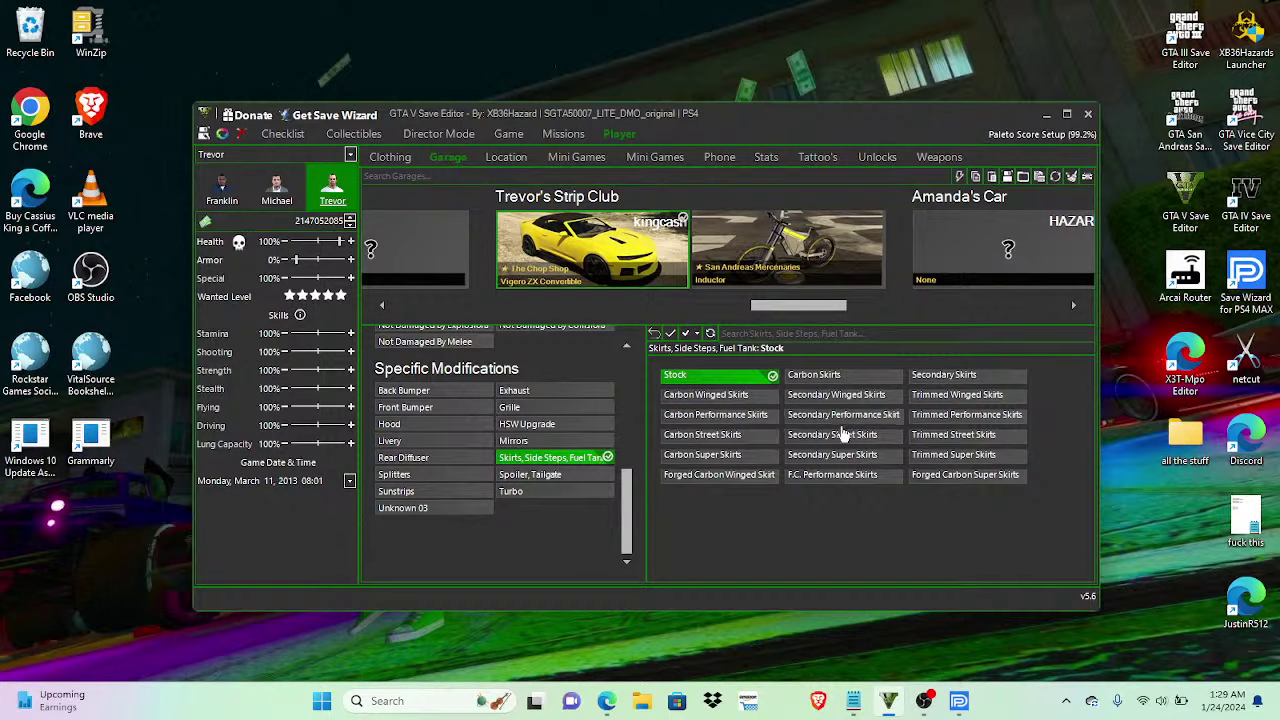
pyautogui.click(835, 435)
# Step: Set the Vigero's spoiler to Secondary Aftermarket Spoiler and its sunstrips to Secondary Sunstrip
pyautogui.click(530, 474)
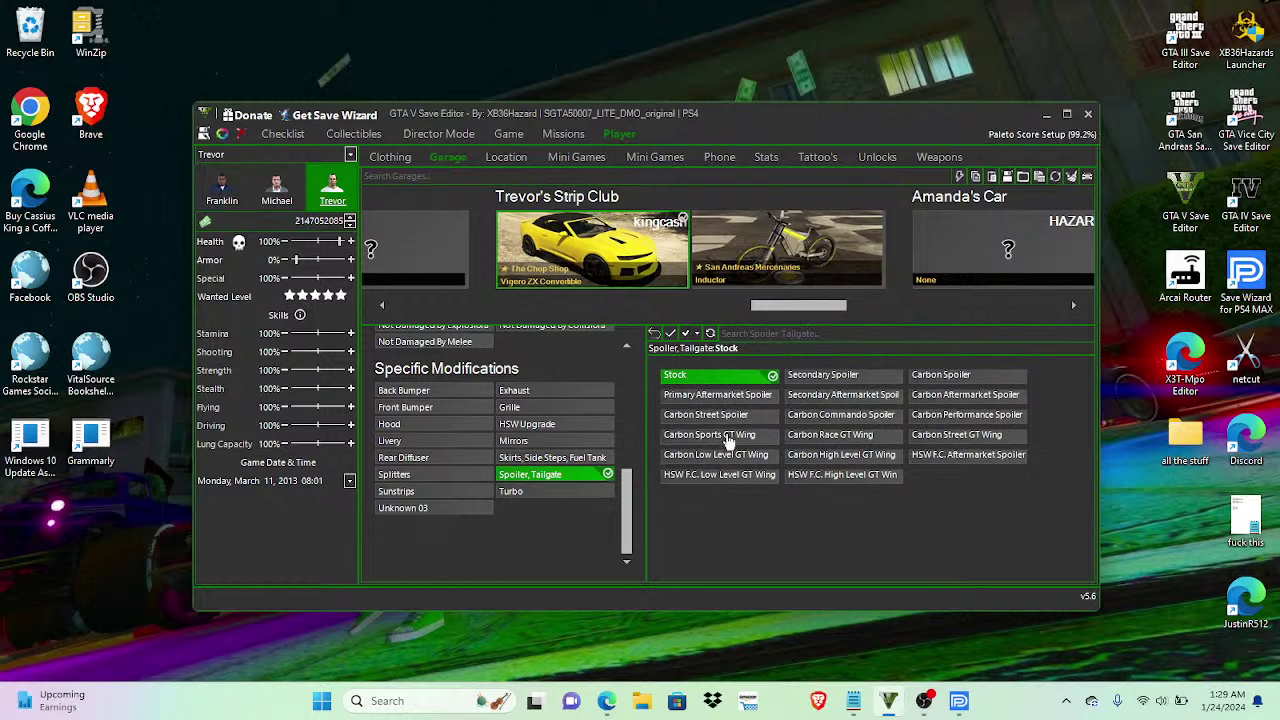
pyautogui.click(860, 400)
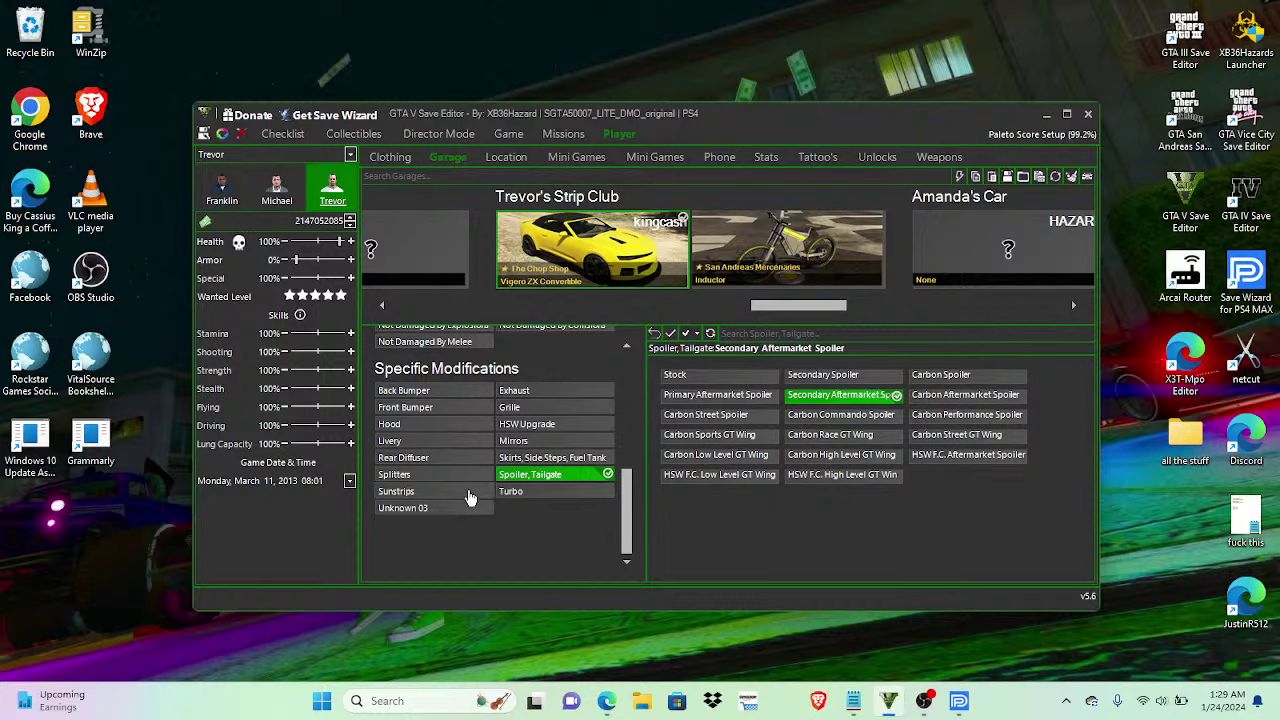
pyautogui.click(430, 491)
pyautogui.click(955, 376)
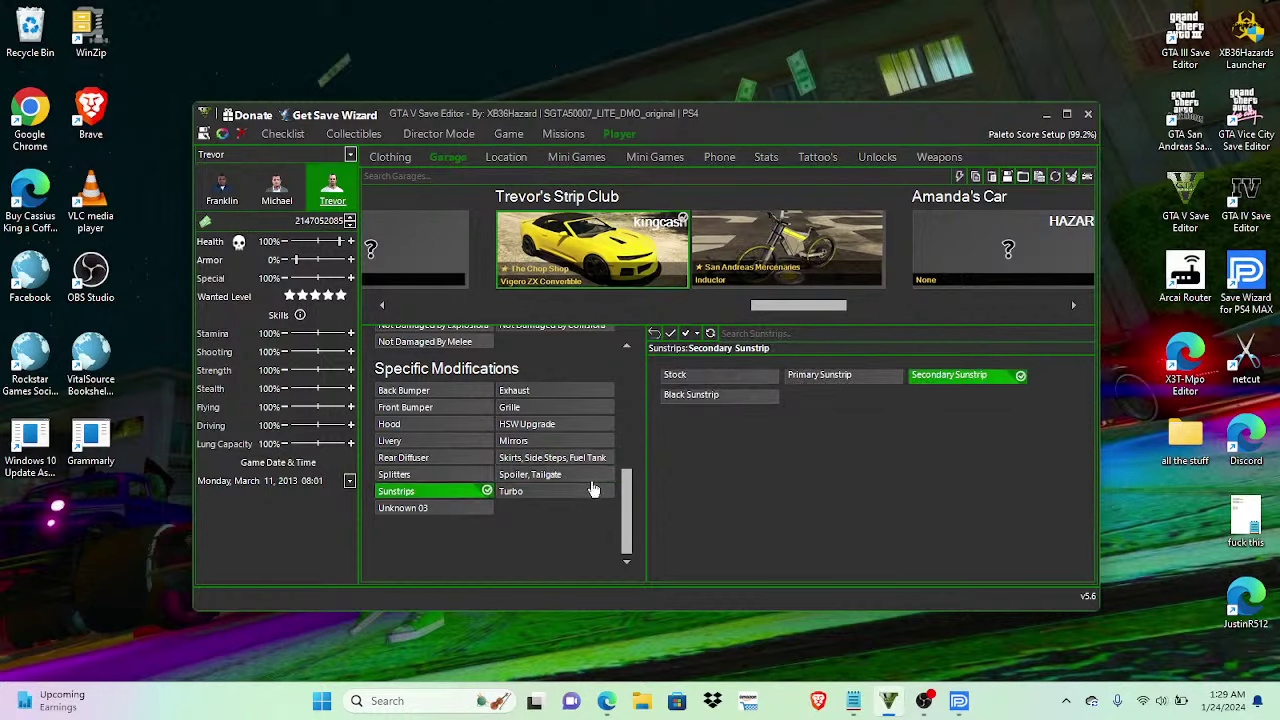
# Step: Check the specific Turbo options and set the Unknown 03 modification to Stock 0
pyautogui.click(598, 489)
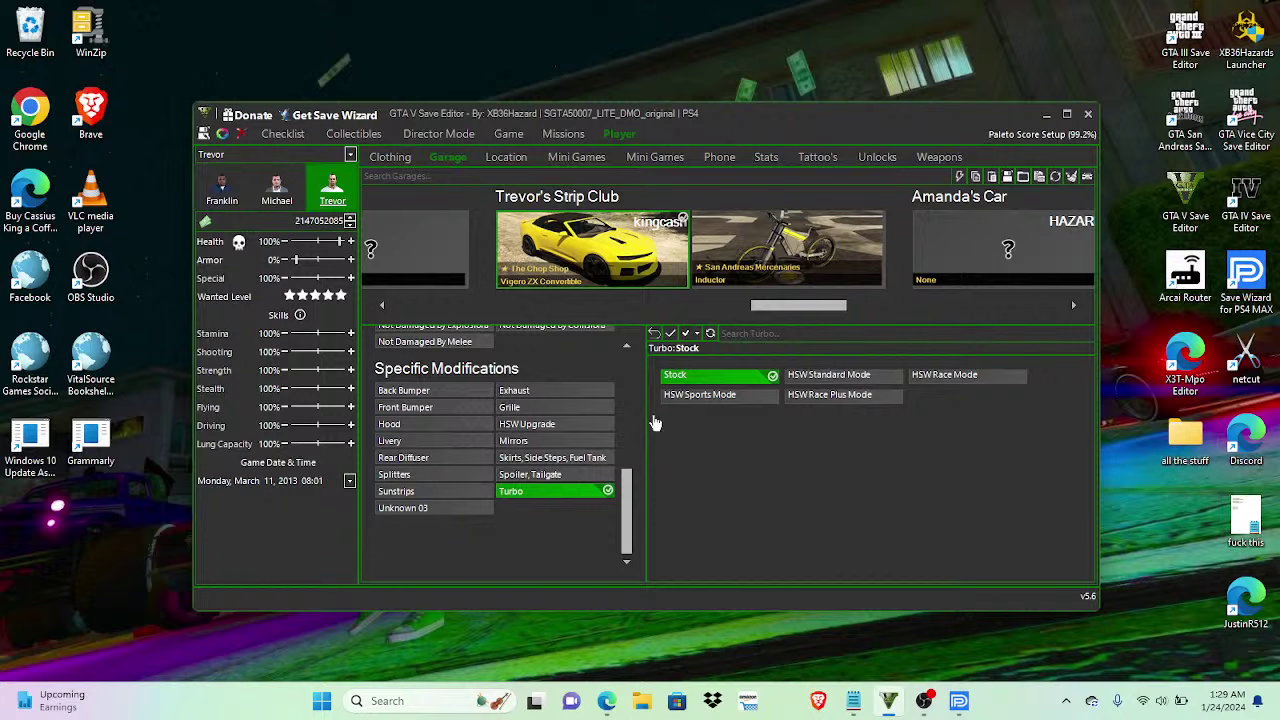
pyautogui.click(440, 508)
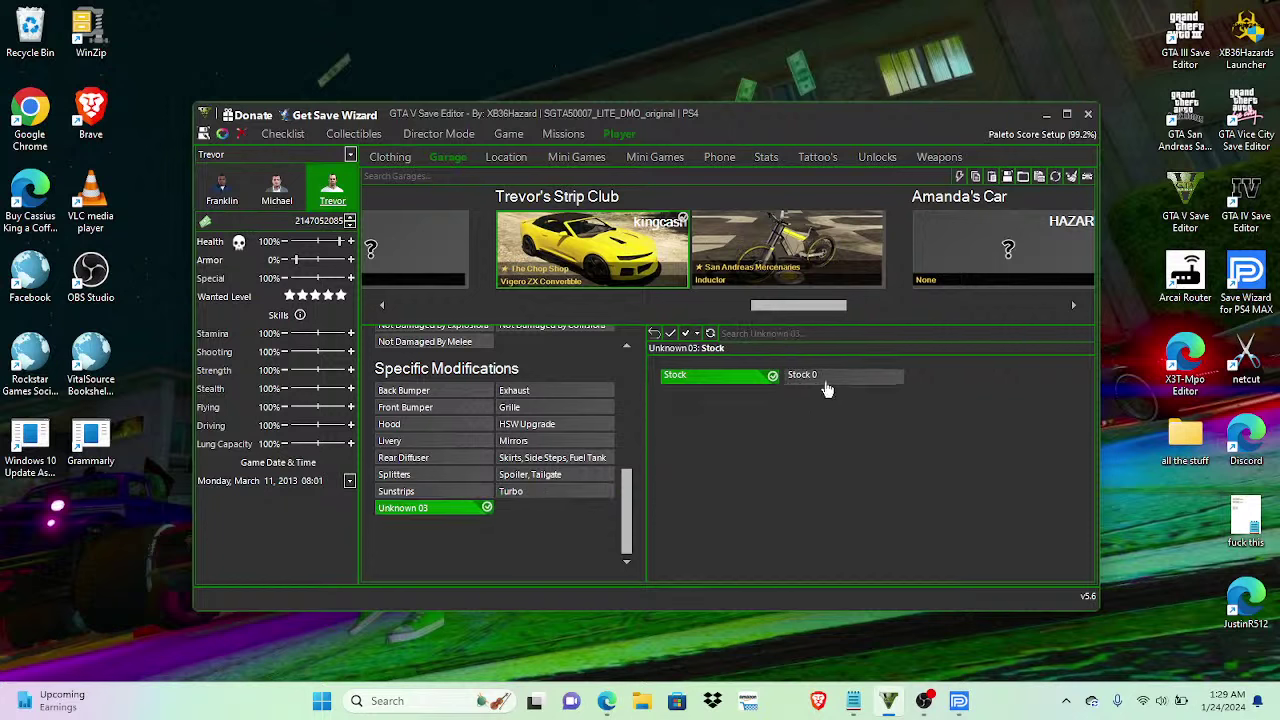
pyautogui.click(822, 379)
# Step: Set the Vigero's splitters to Secondary Arc Race Splitter and its rear diffuser to Secondary Vented Diffuser
pyautogui.click(433, 492)
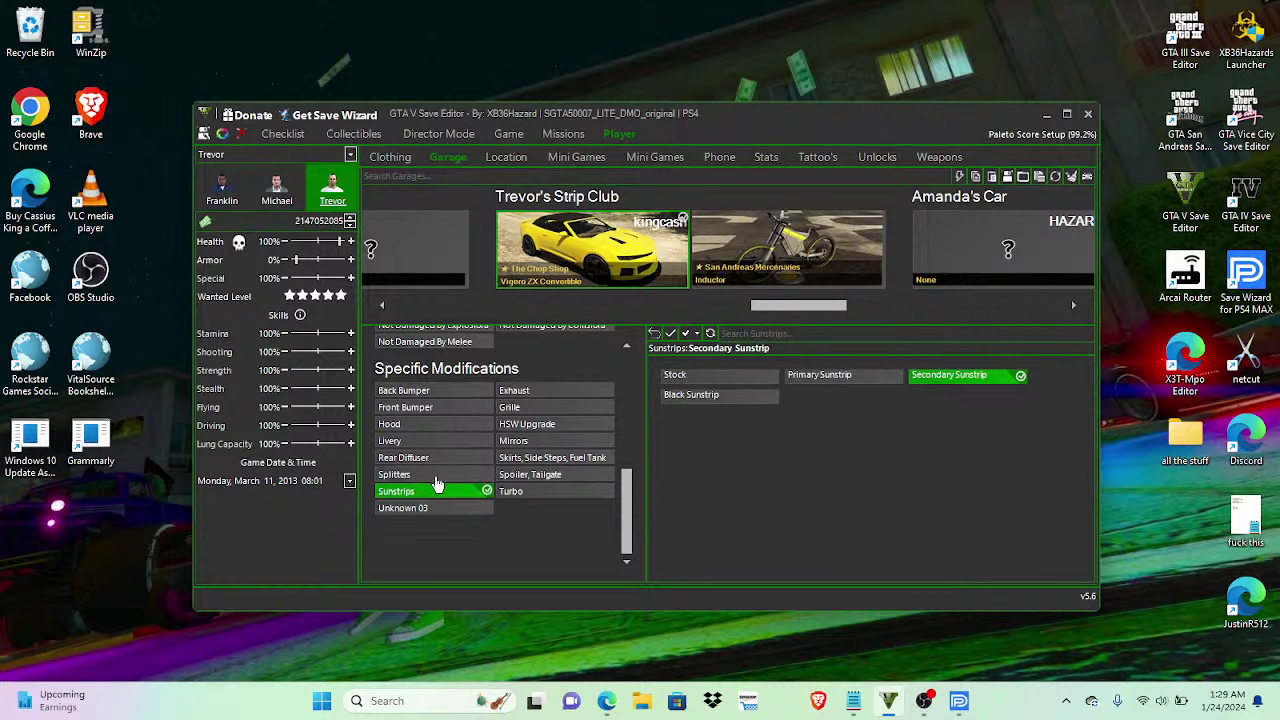
pyautogui.click(430, 474)
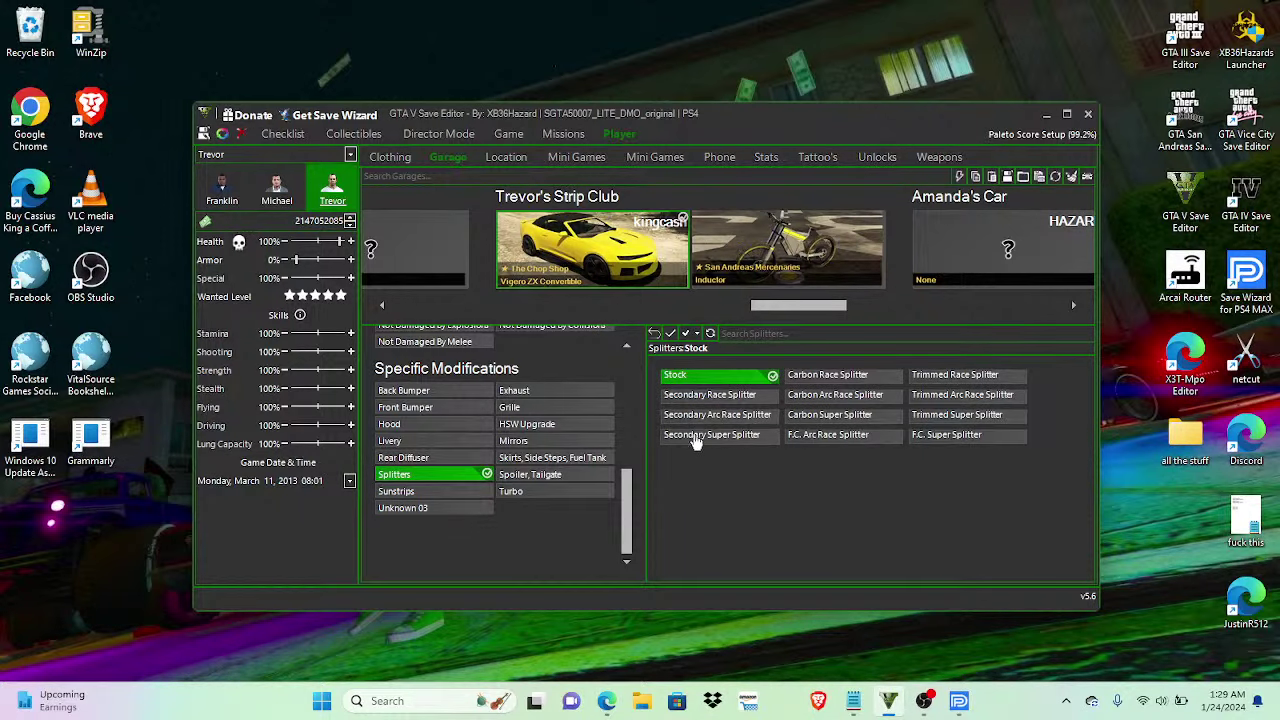
pyautogui.click(745, 415)
pyautogui.click(425, 457)
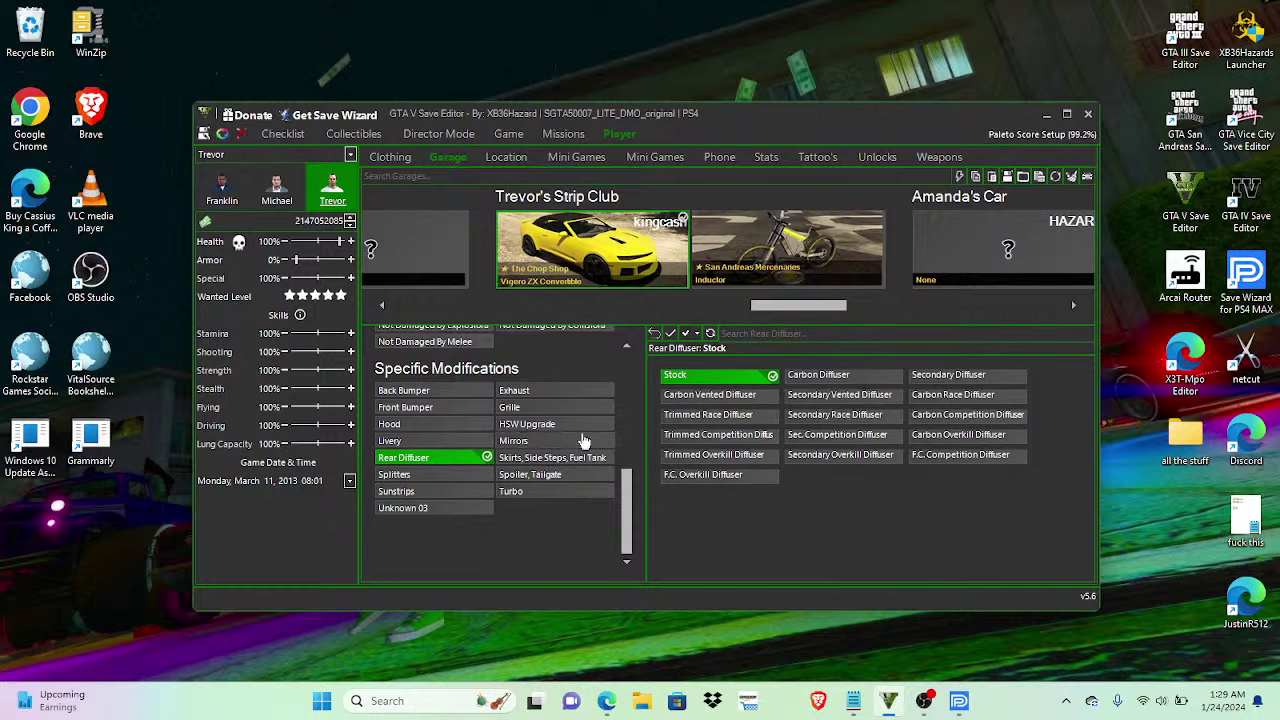
pyautogui.click(838, 396)
# Step: Check the Vigero's HSW Upgrade and Turbo options, and set its hood to Street Hood
pyautogui.click(466, 440)
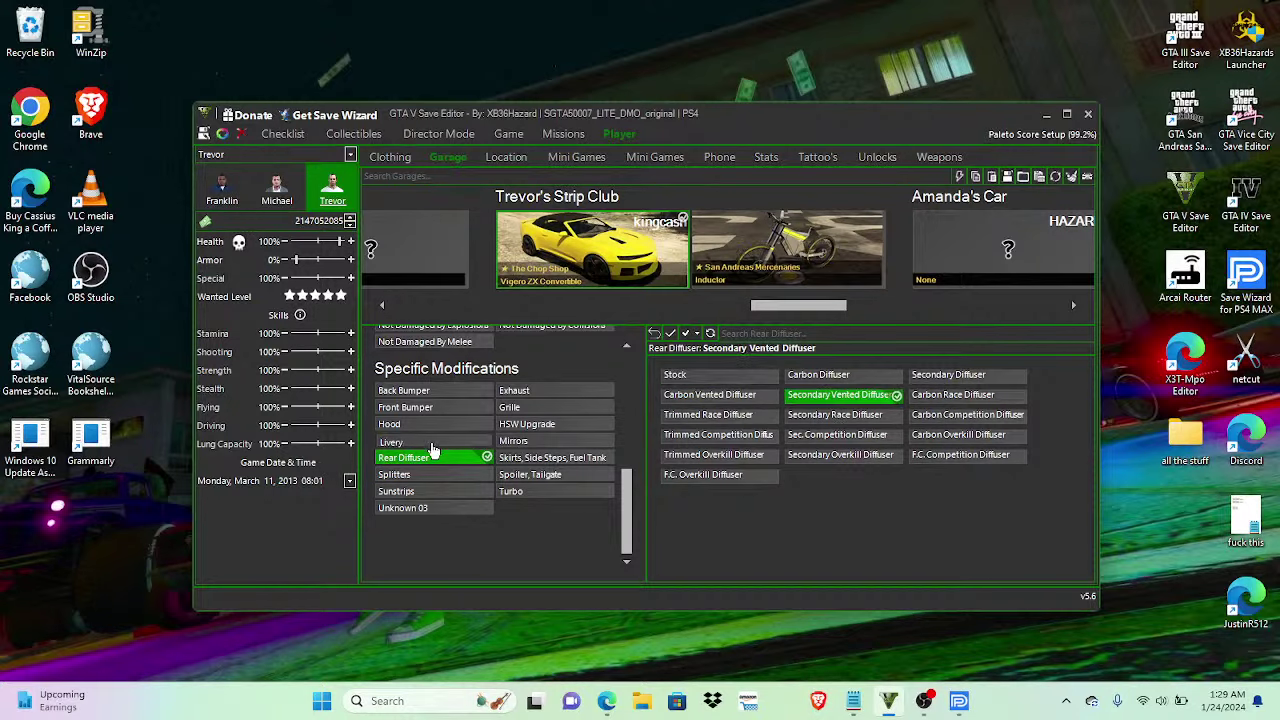
pyautogui.click(519, 425)
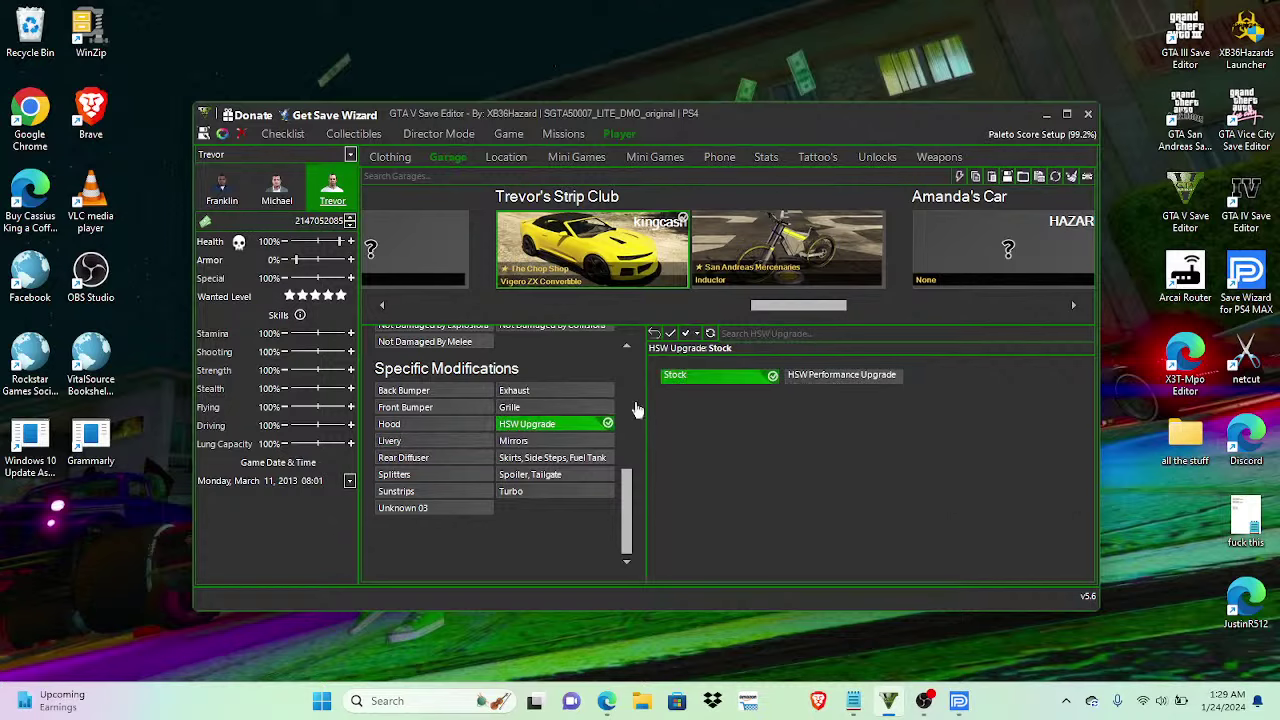
pyautogui.click(572, 493)
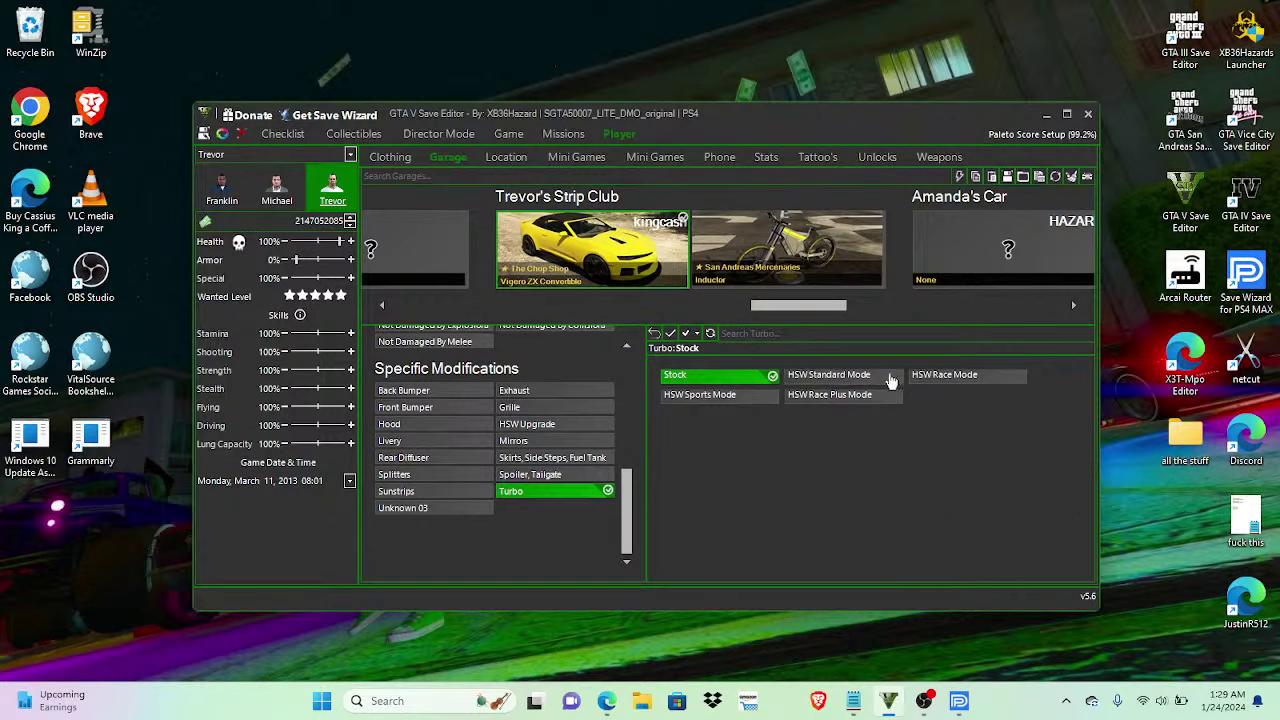
pyautogui.click(438, 441)
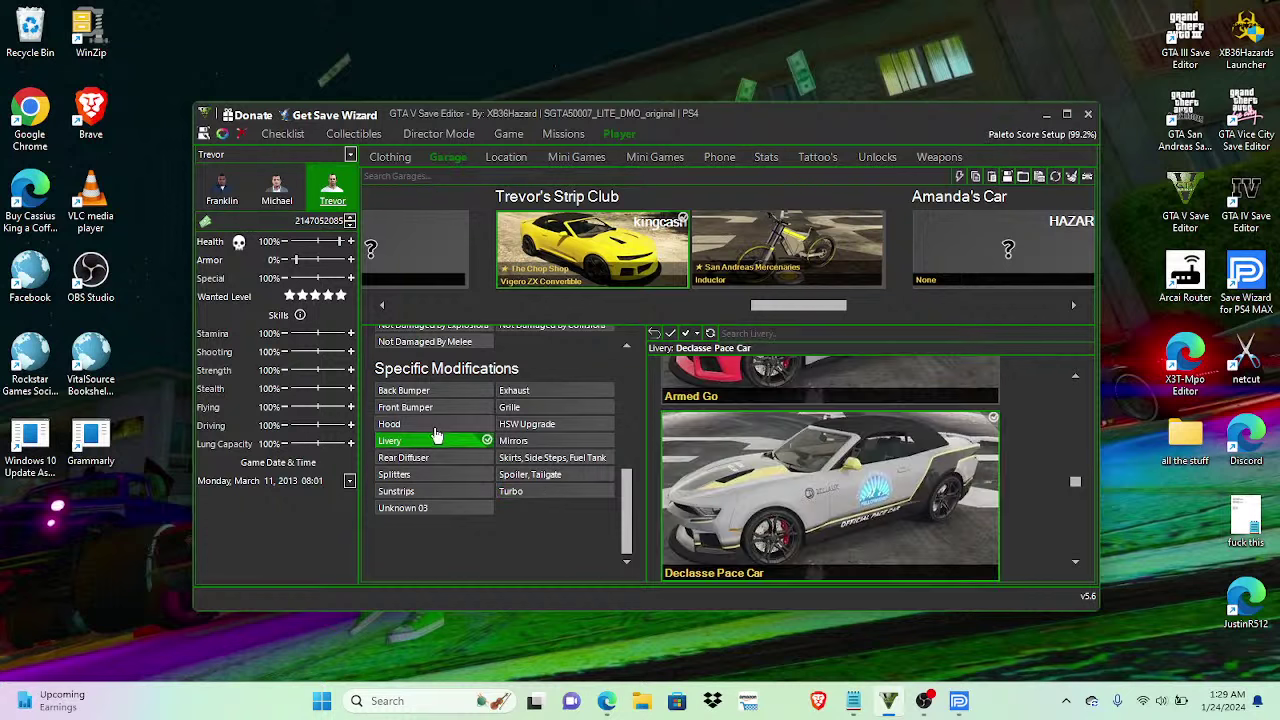
pyautogui.click(435, 426)
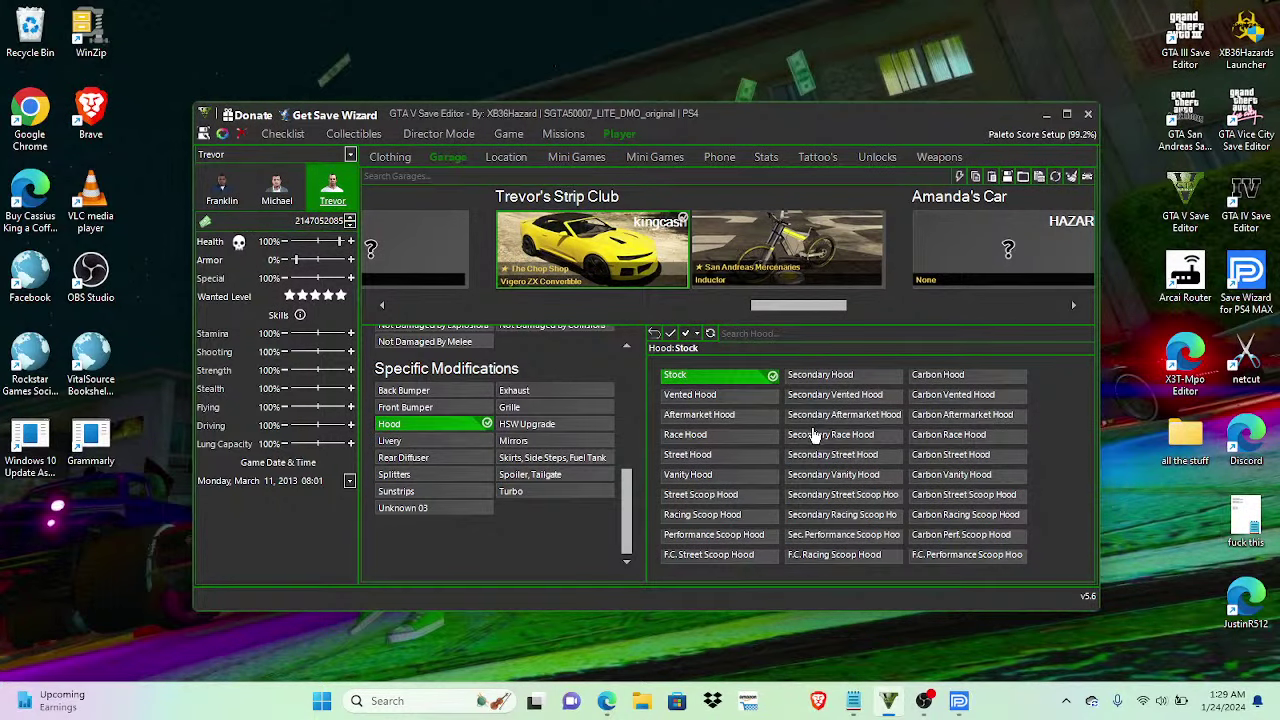
pyautogui.click(752, 457)
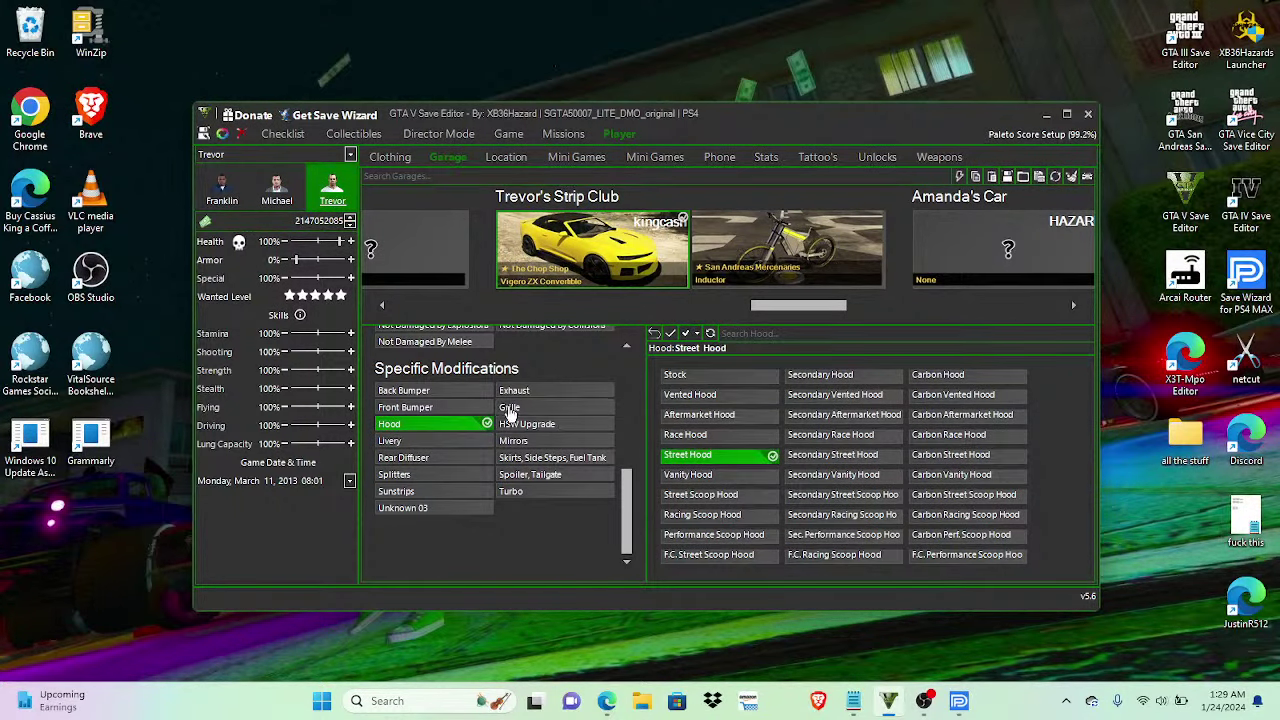
# Step: Set the Vigero's grille to Secondary Honeycomb Grille and its front bumper to Secondary Race Bumper
pyautogui.click(510, 408)
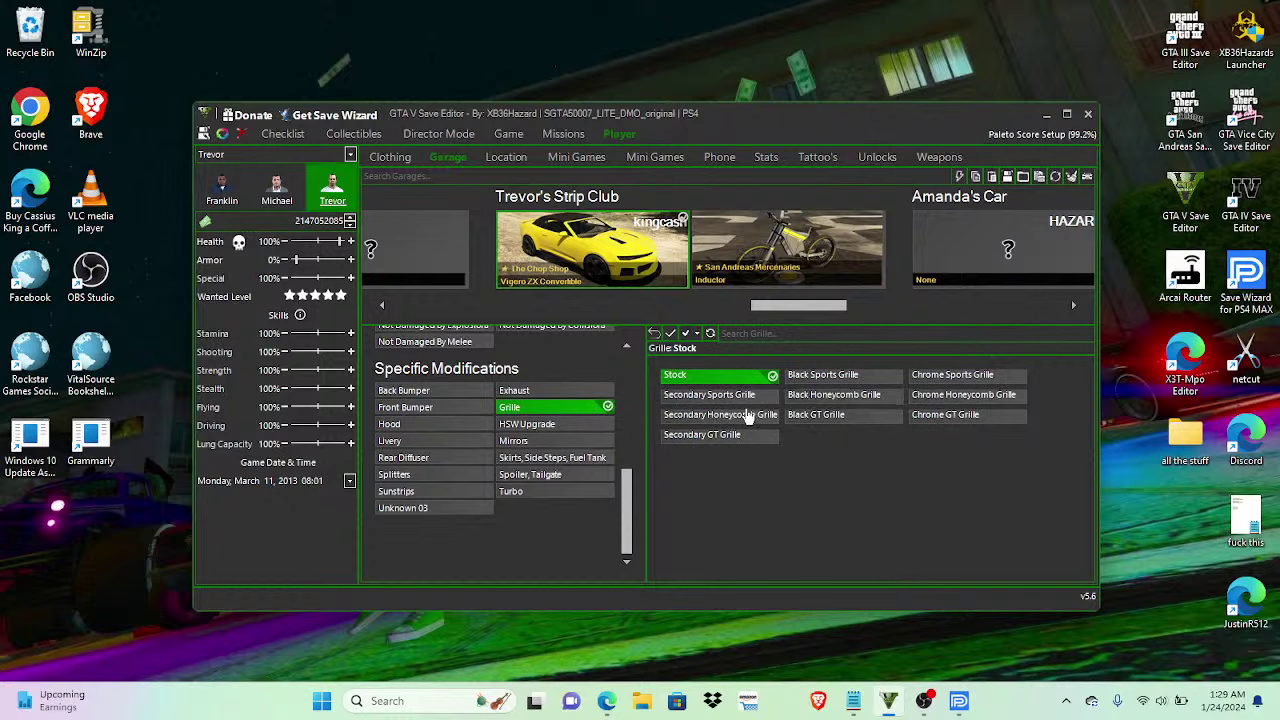
pyautogui.click(750, 418)
pyautogui.click(466, 407)
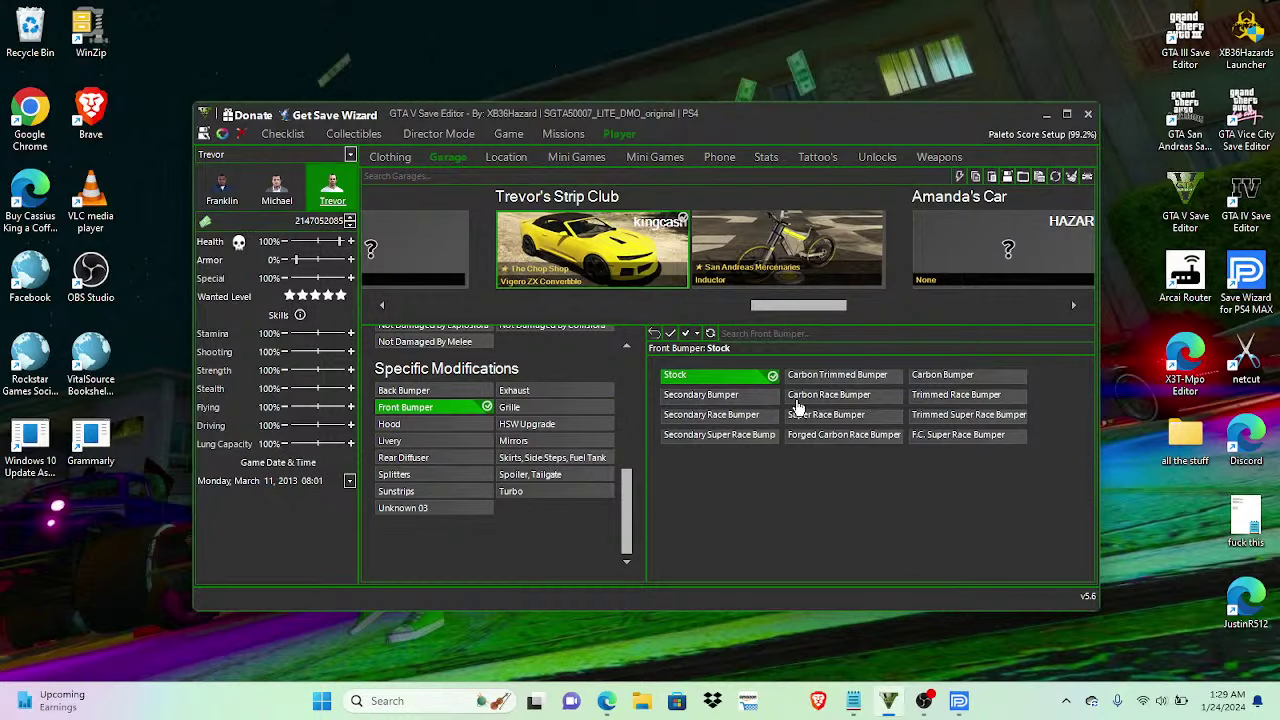
pyautogui.click(740, 415)
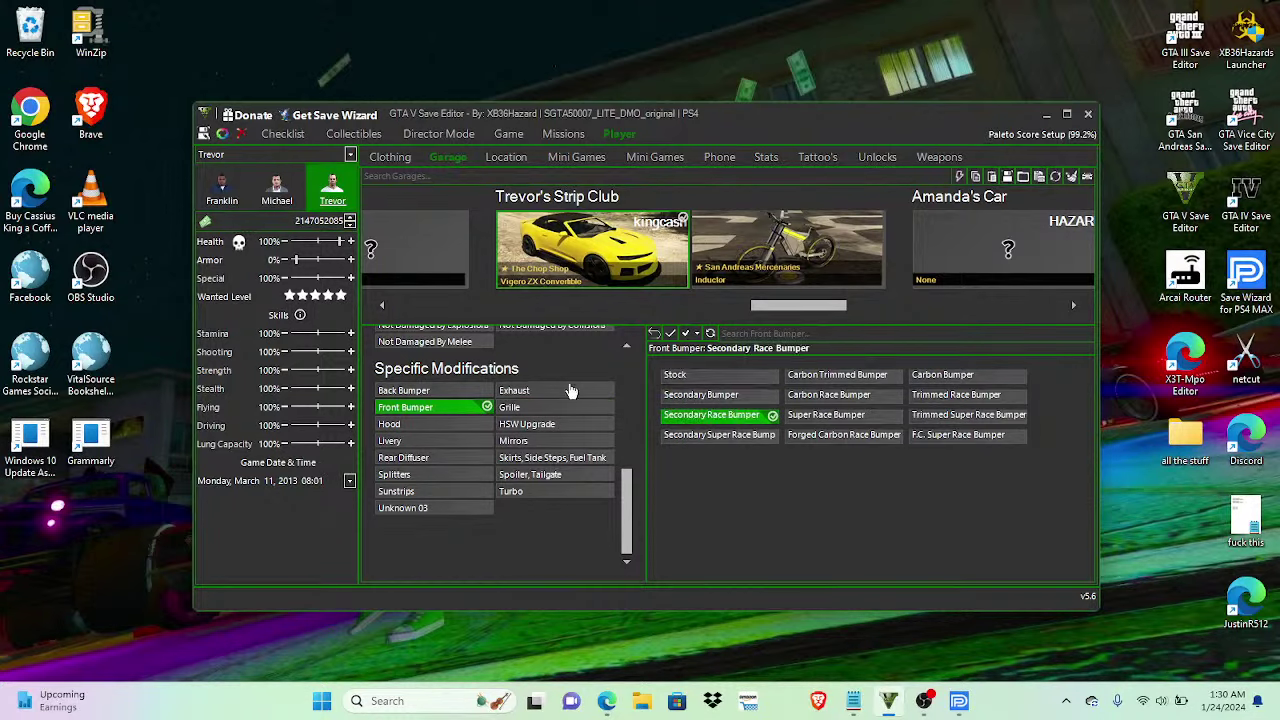
# Step: Set the Vigero's back bumper to Secondary Bumper
pyautogui.click(872, 416)
pyautogui.click(475, 391)
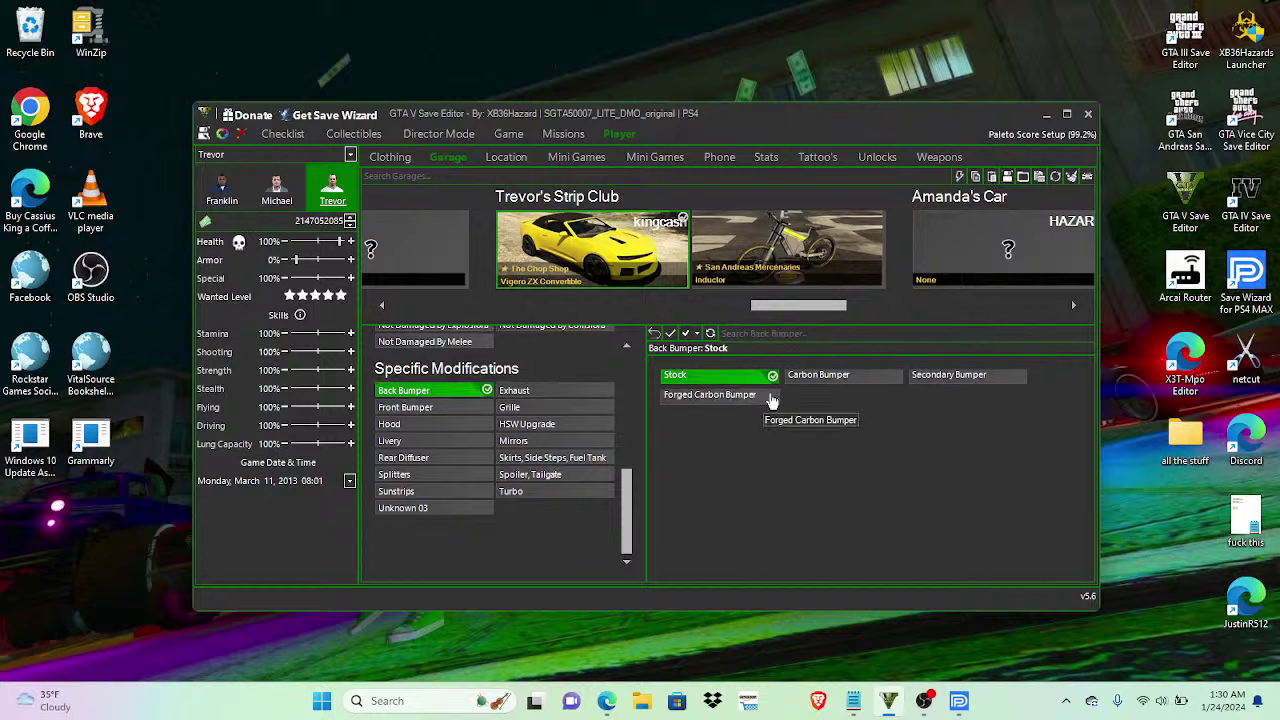
pyautogui.click(933, 380)
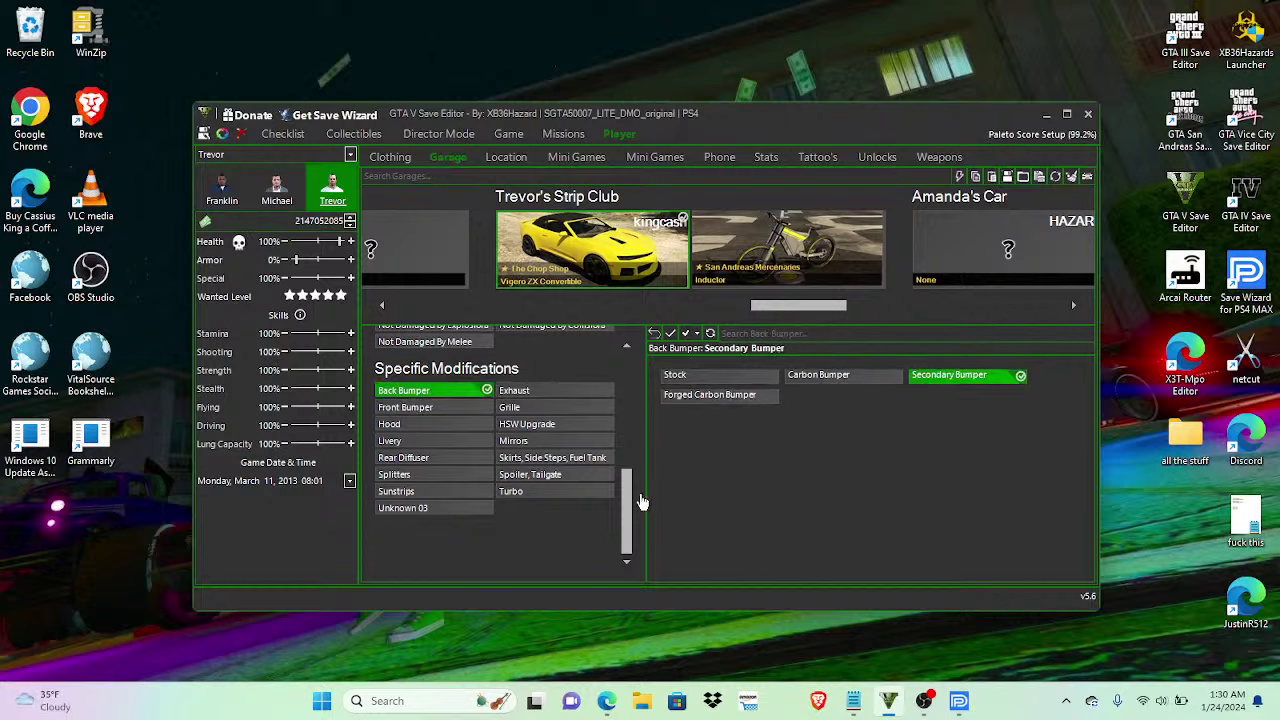
# Step: Check the Vigero's Vehicle in Garage and In Interior settings
pyautogui.moveTo(628, 510); pyautogui.dragTo(620, 422)
pyautogui.click(480, 520)
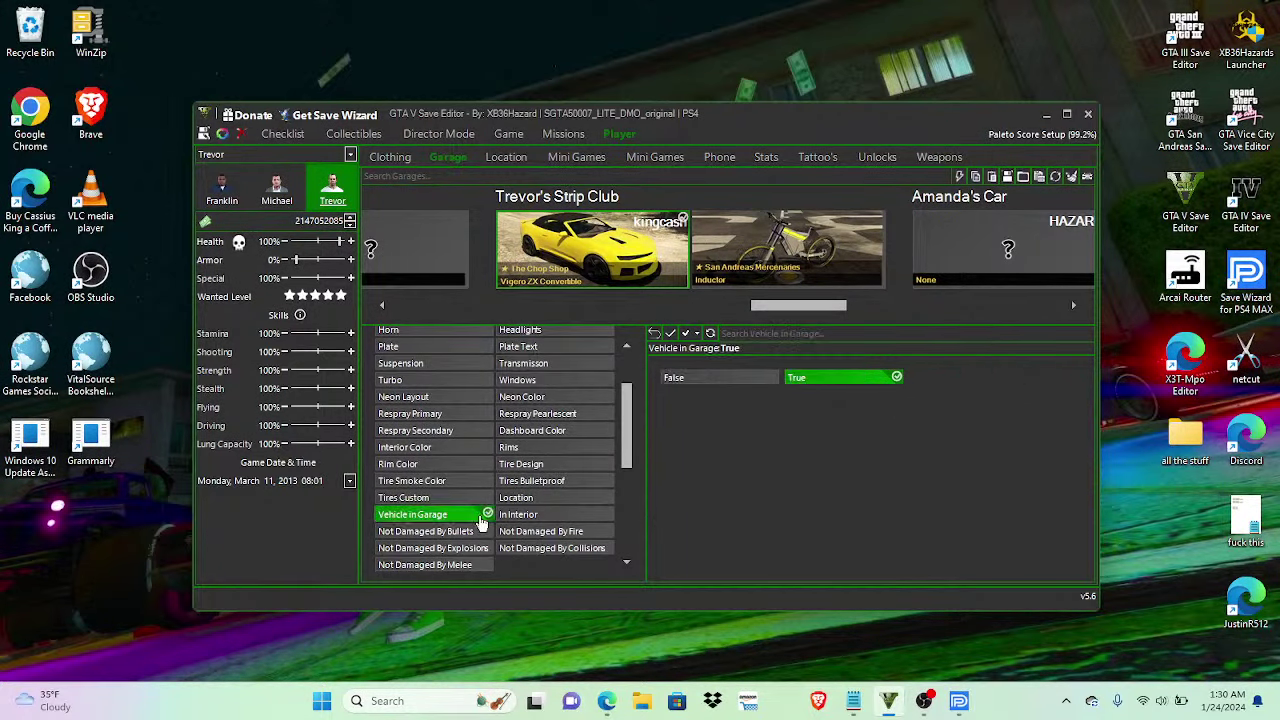
pyautogui.click(562, 514)
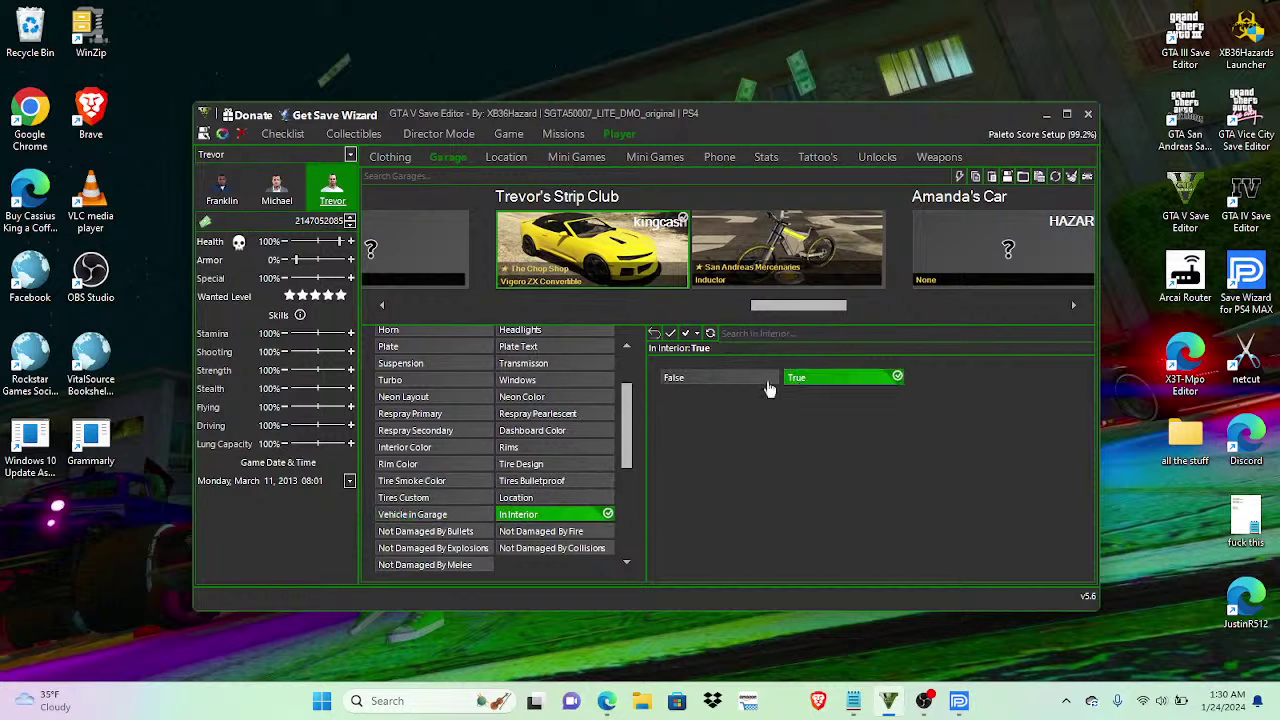
# Step: Give the Vigero Custom Front and Rear Tires and set its tire design to White Lines
pyautogui.click(461, 500)
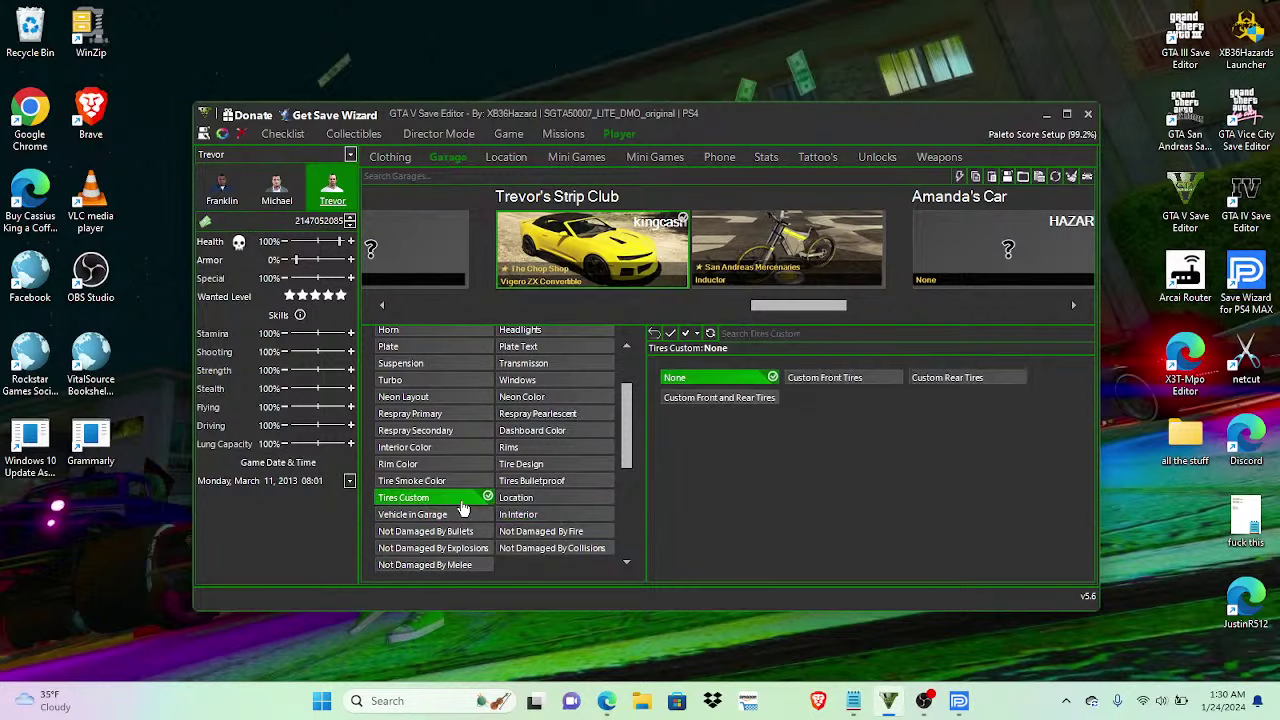
pyautogui.click(720, 398)
pyautogui.click(555, 466)
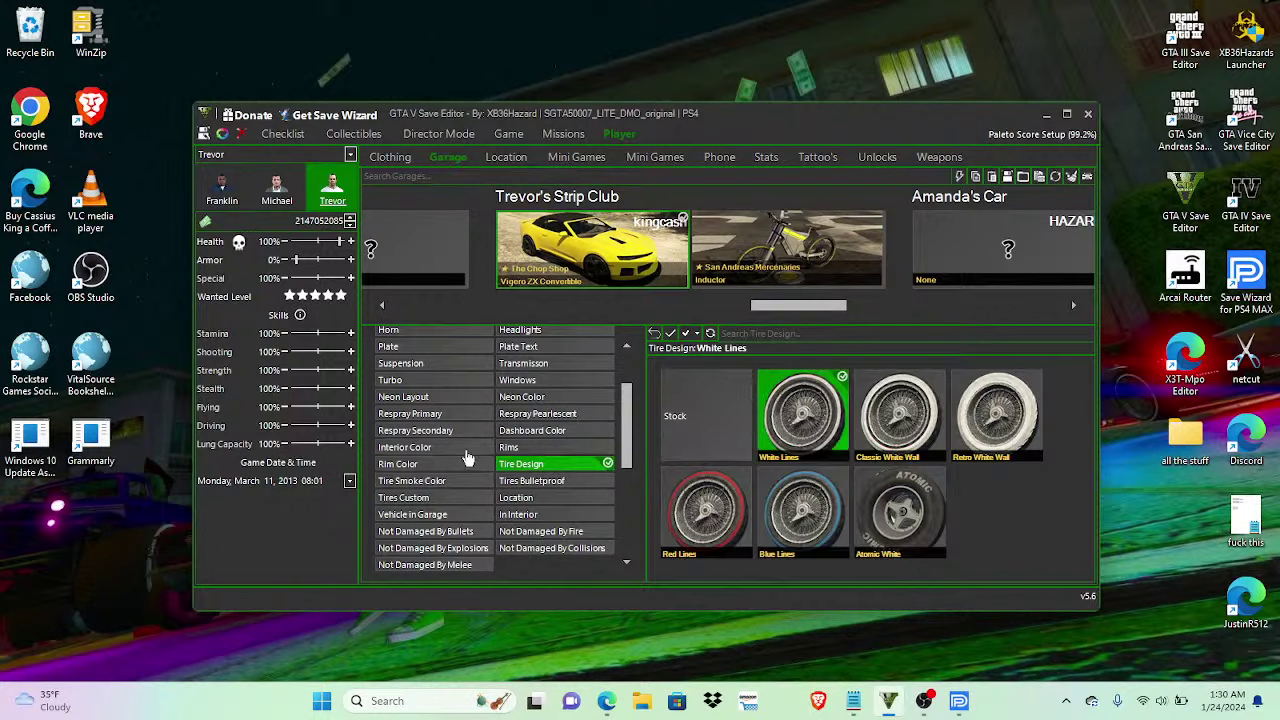
# Step: Set the Vigero's rims to Waves and recheck its tire design
pyautogui.click(512, 449)
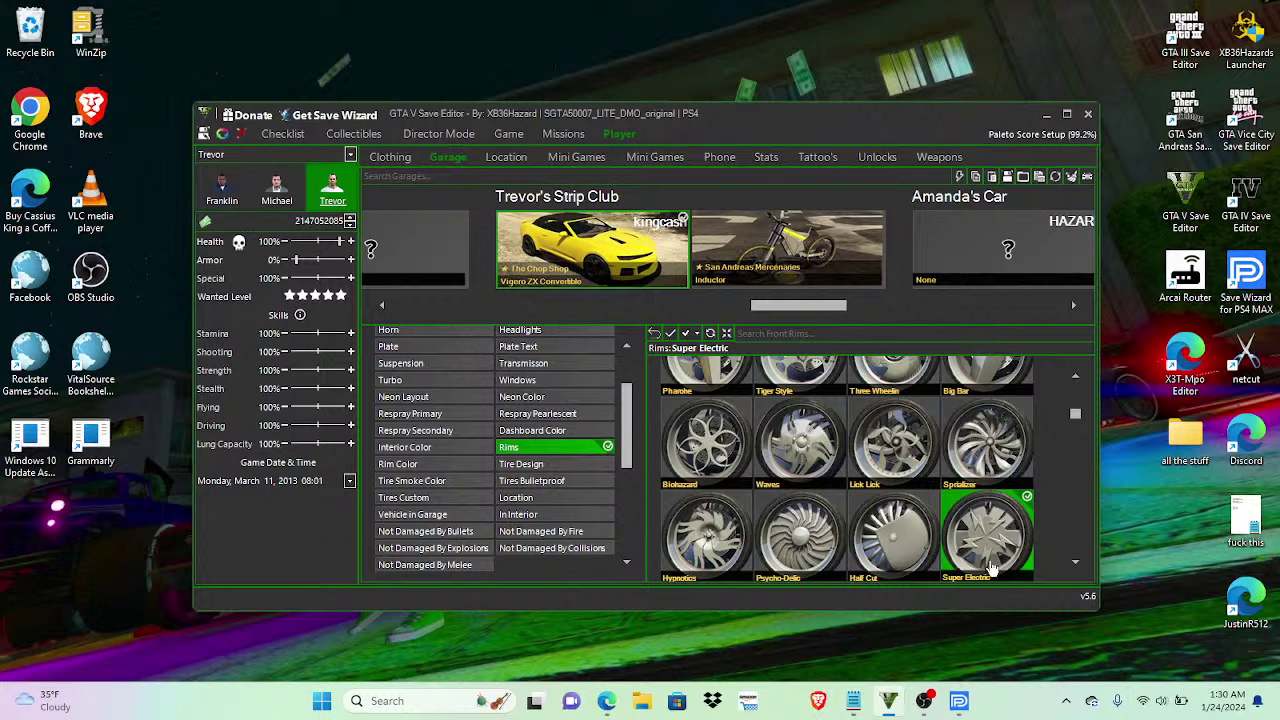
pyautogui.click(785, 443)
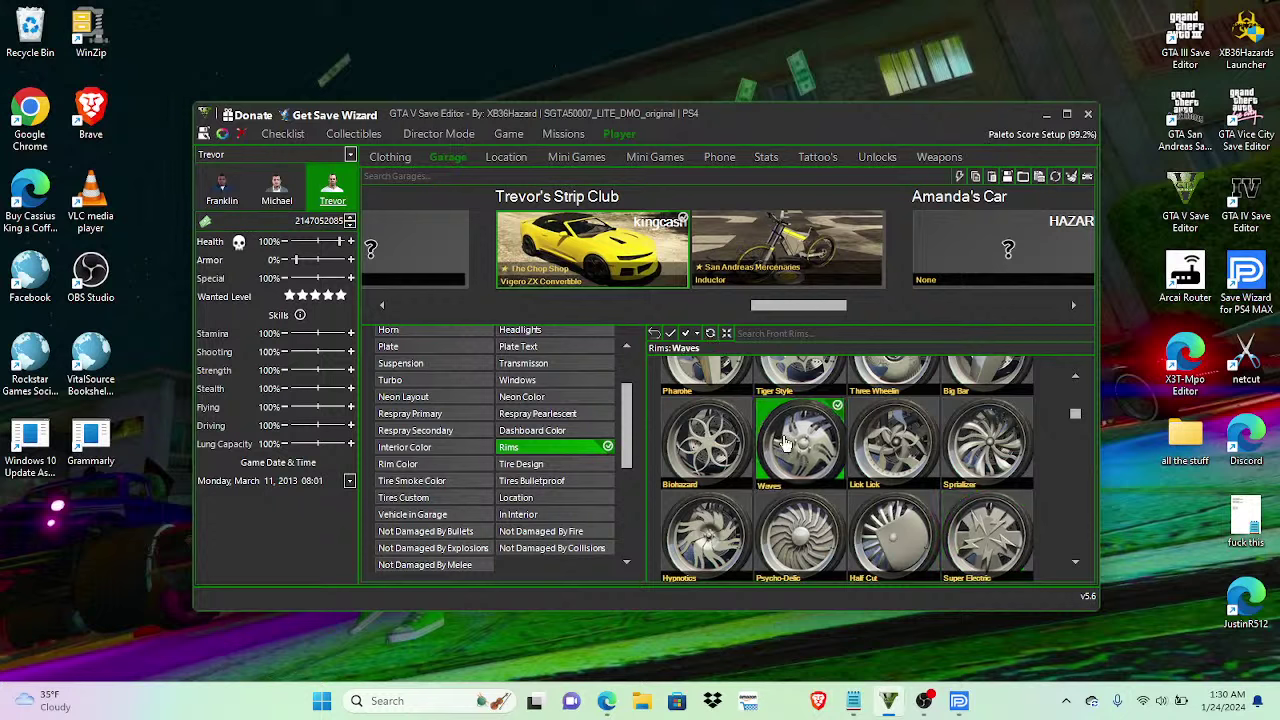
pyautogui.click(553, 468)
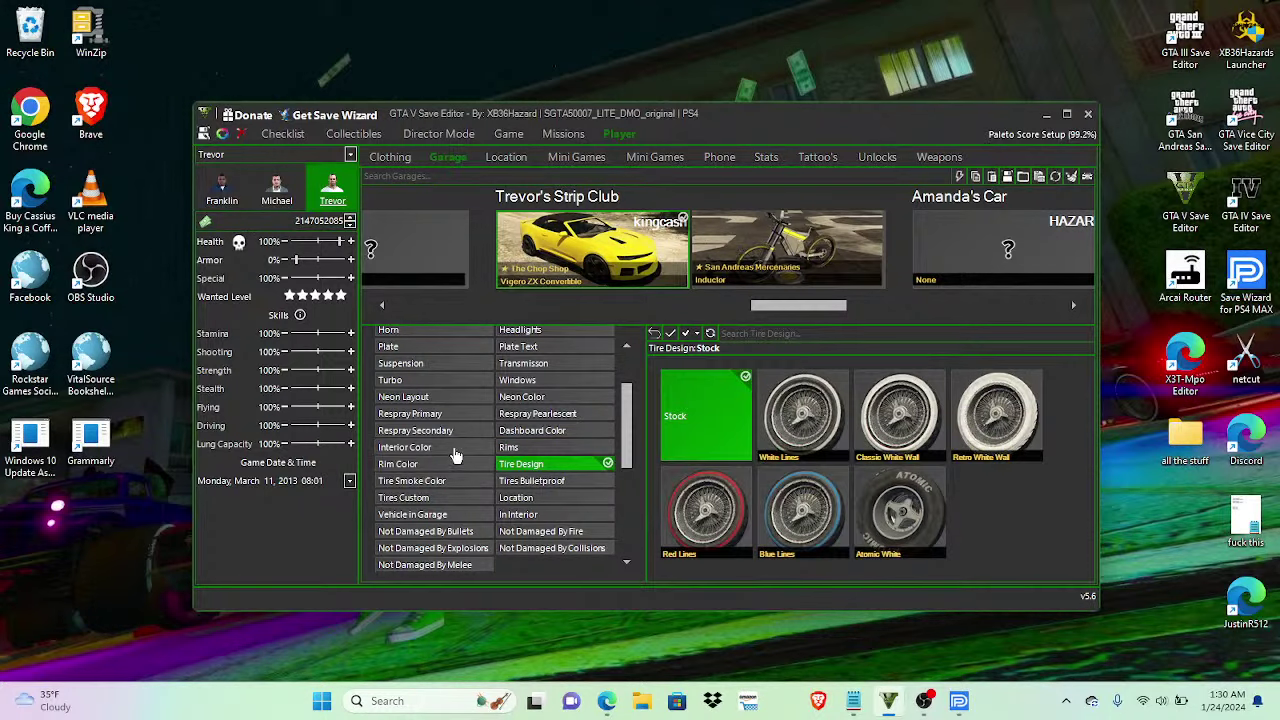
# Step: Set the Vigero's interior color to Epsilon Blue and its dashboard color to Fluorescent Blue
pyautogui.click(455, 414)
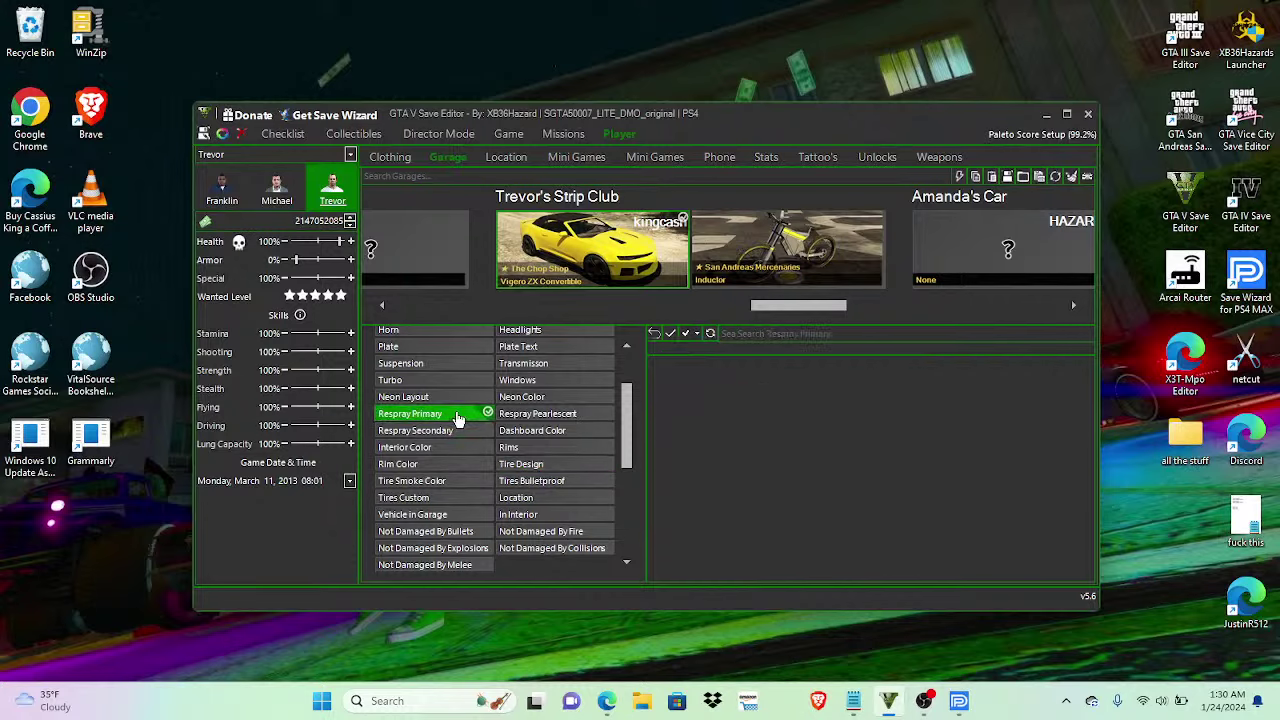
pyautogui.click(457, 450)
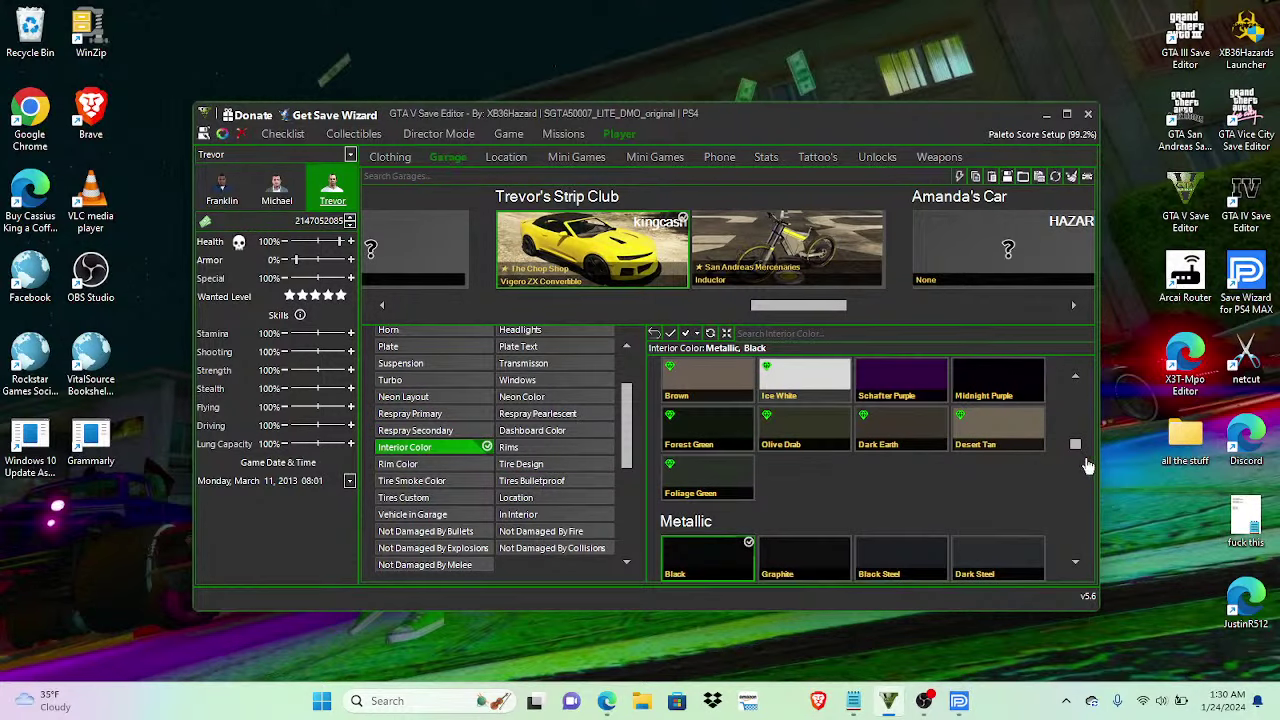
pyautogui.moveTo(1078, 447); pyautogui.dragTo(1075, 510)
pyautogui.click(805, 458)
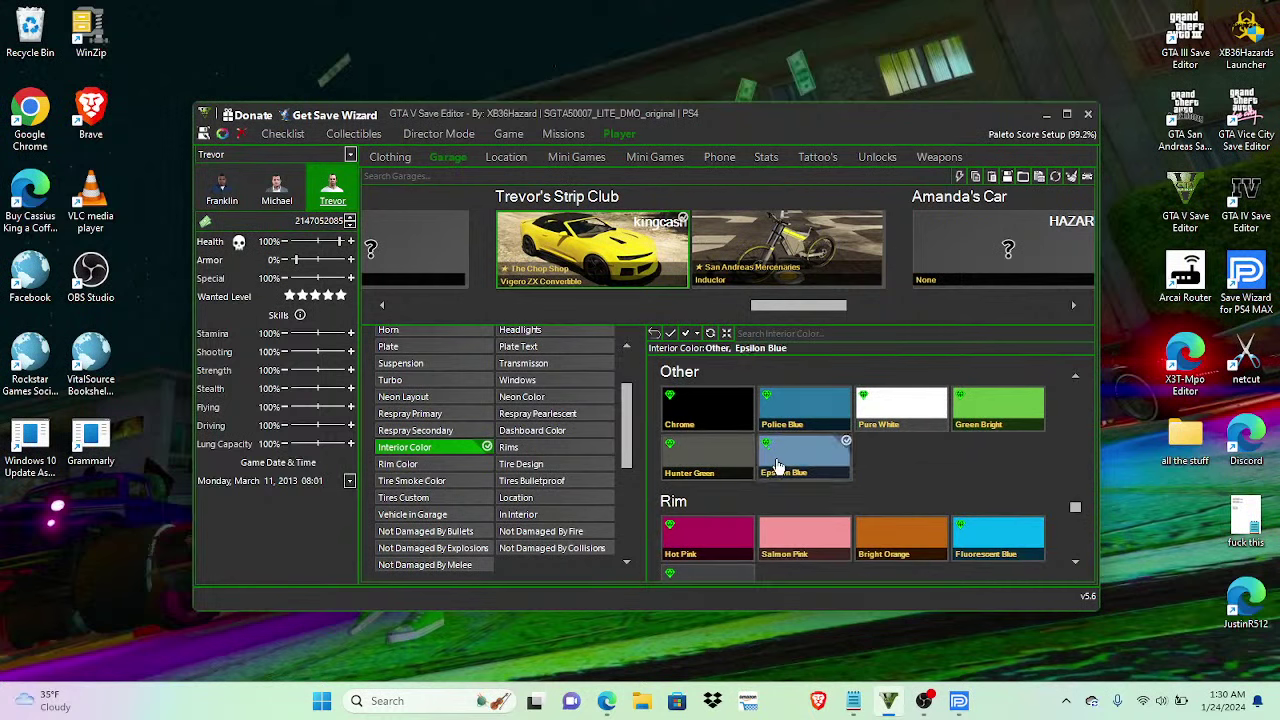
pyautogui.click(540, 430)
pyautogui.moveTo(1075, 446); pyautogui.dragTo(1072, 512)
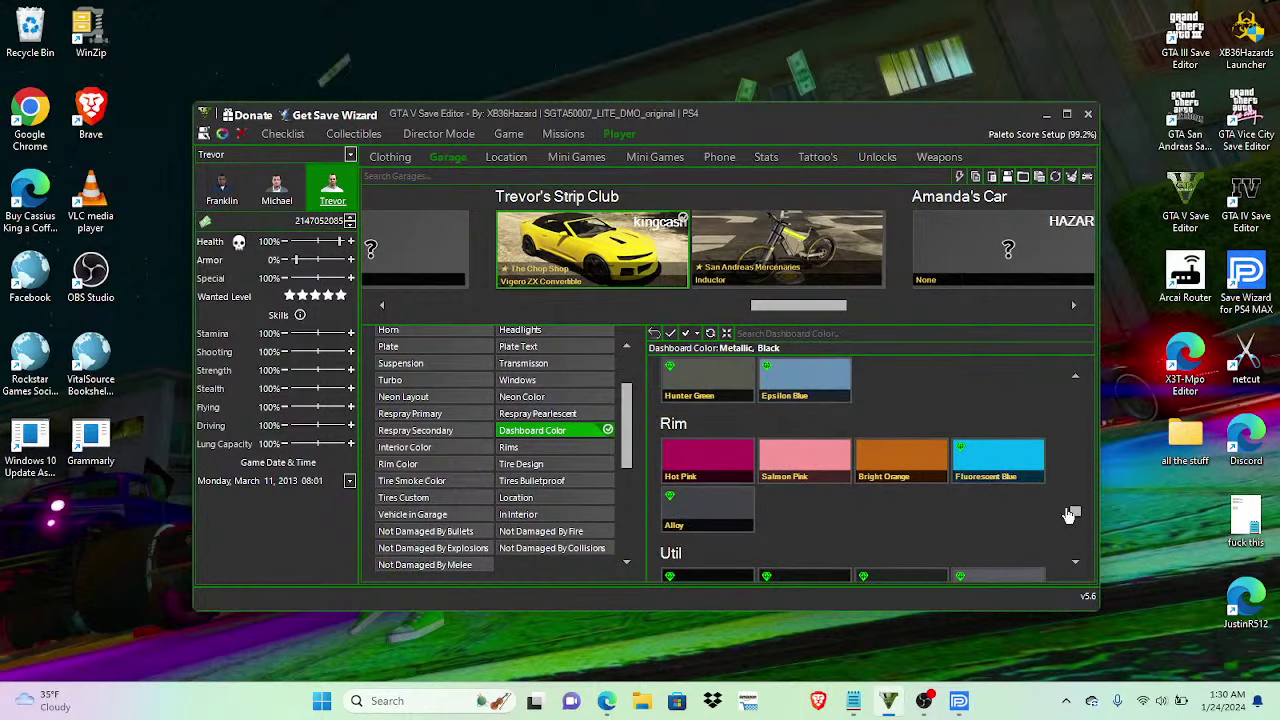
pyautogui.click(998, 460)
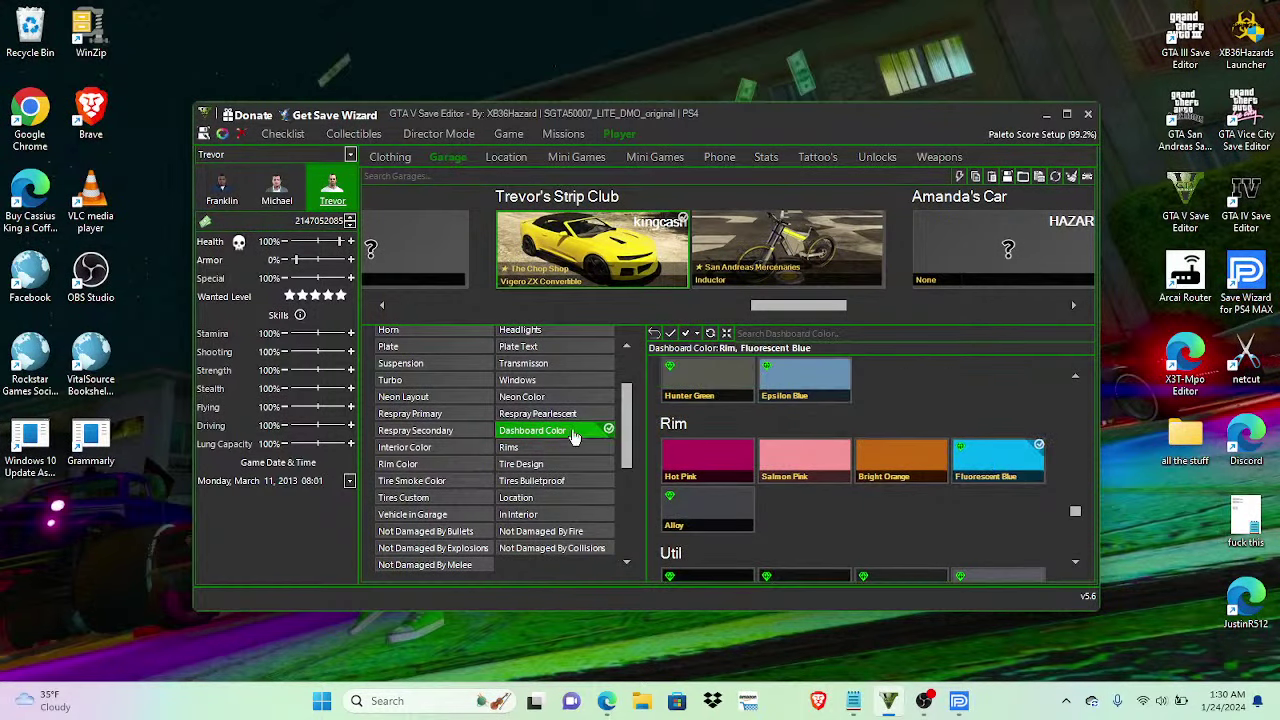
# Step: Set the Vigero's primary respray to Epsilon Blue and its secondary respray to the Util Dark Blue
pyautogui.click(465, 417)
pyautogui.moveTo(1076, 447); pyautogui.dragTo(1075, 489)
pyautogui.scroll(-3, 1075, 504)
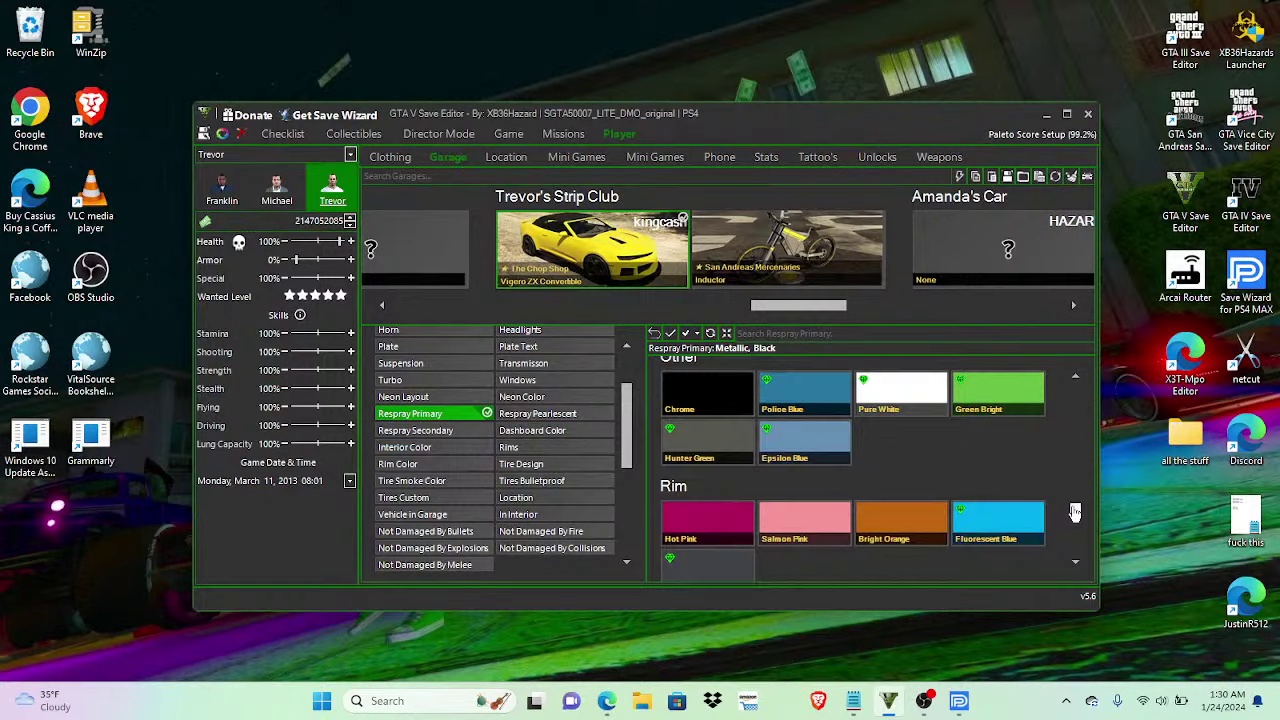
pyautogui.click(806, 450)
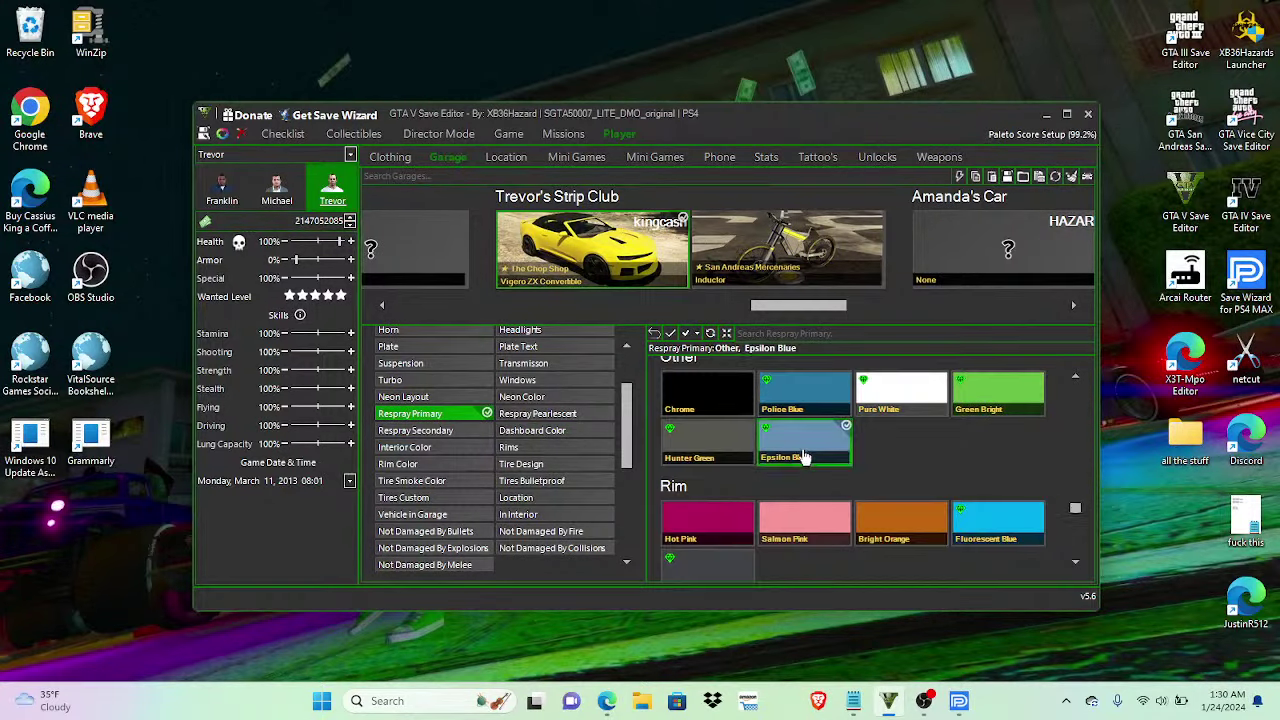
pyautogui.click(453, 432)
pyautogui.moveTo(1075, 447); pyautogui.dragTo(1075, 523)
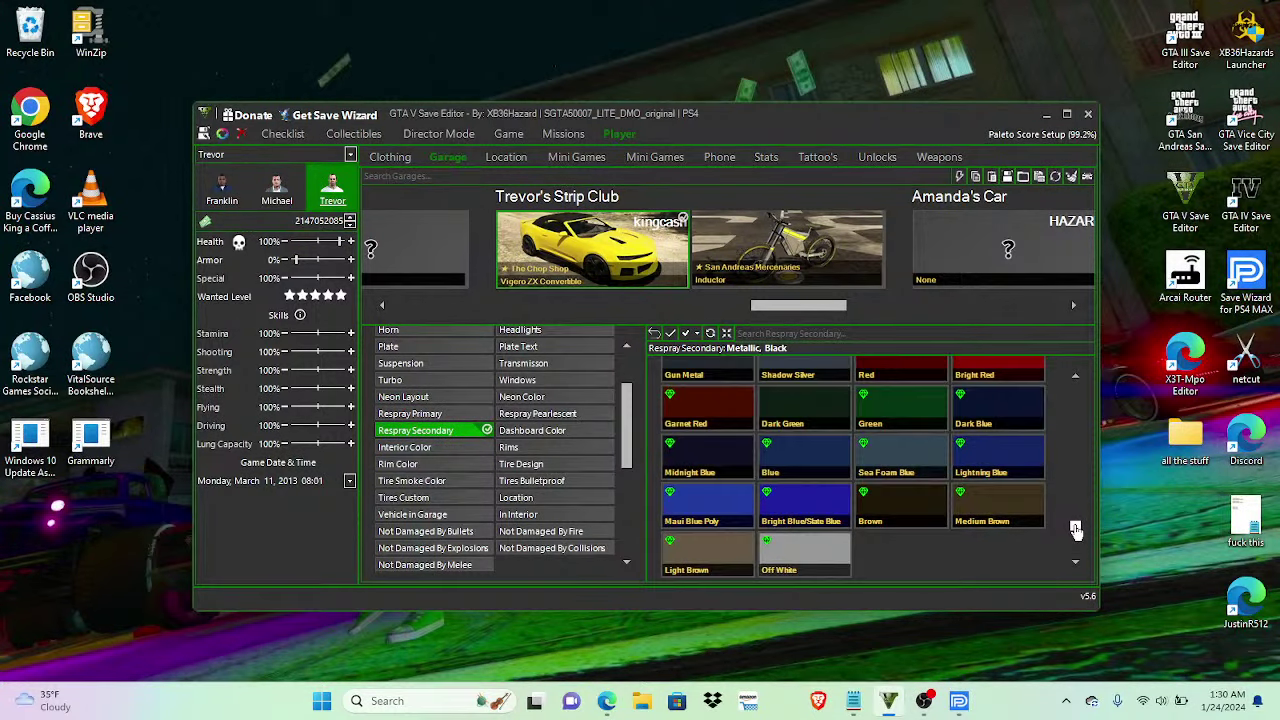
pyautogui.click(975, 412)
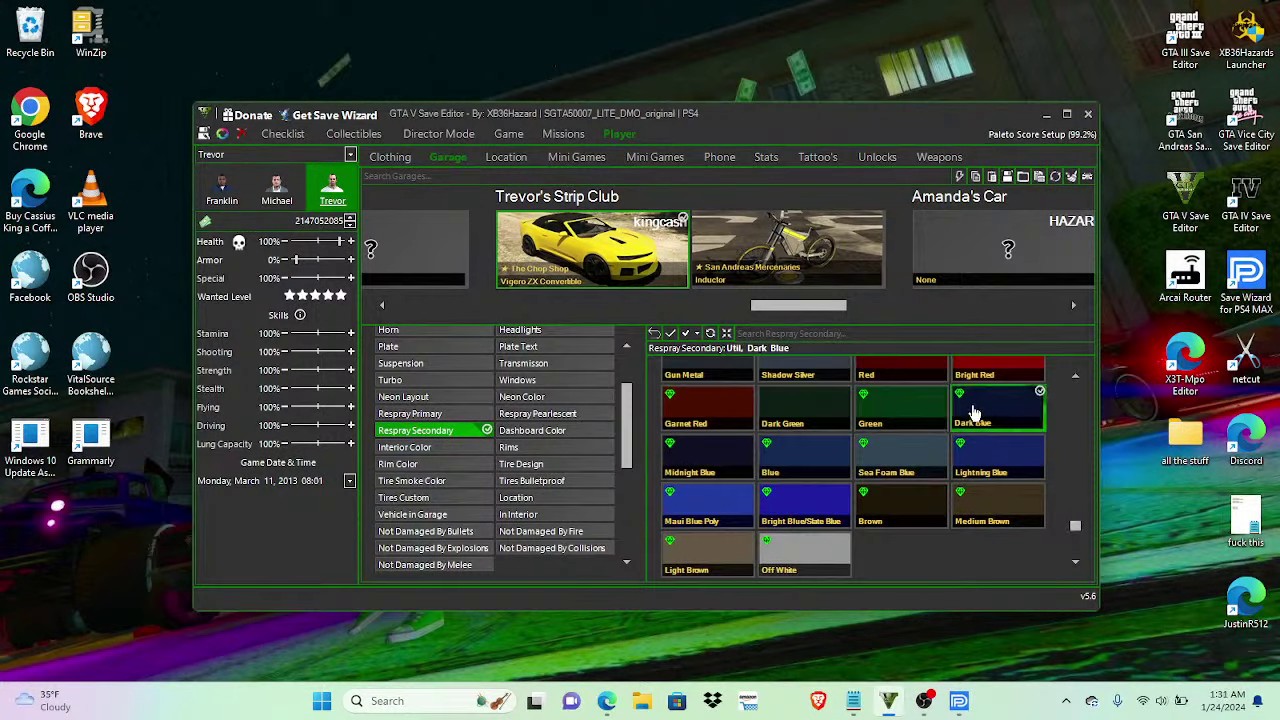
# Step: Set the Vigero's pearlescent respray to Fluorescent Blue and its rim color to Epsilon Blue
pyautogui.click(545, 413)
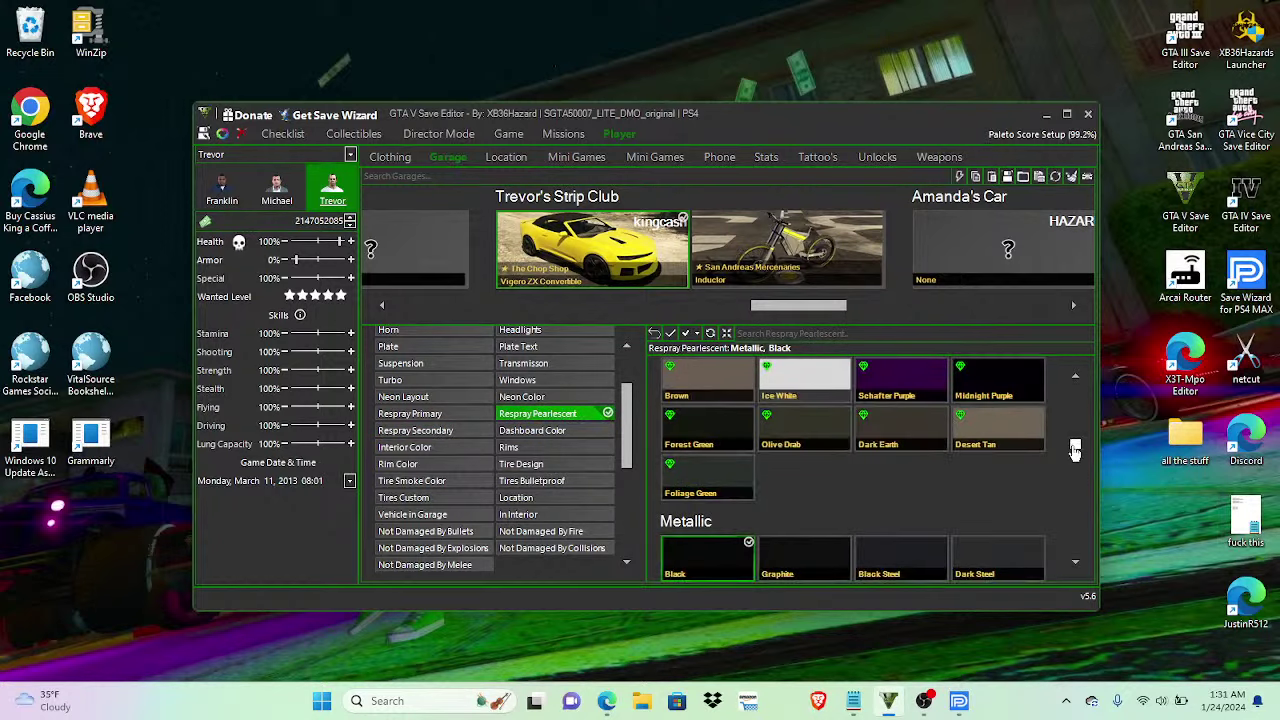
pyautogui.moveTo(1075, 449); pyautogui.dragTo(1075, 512)
pyautogui.click(1000, 495)
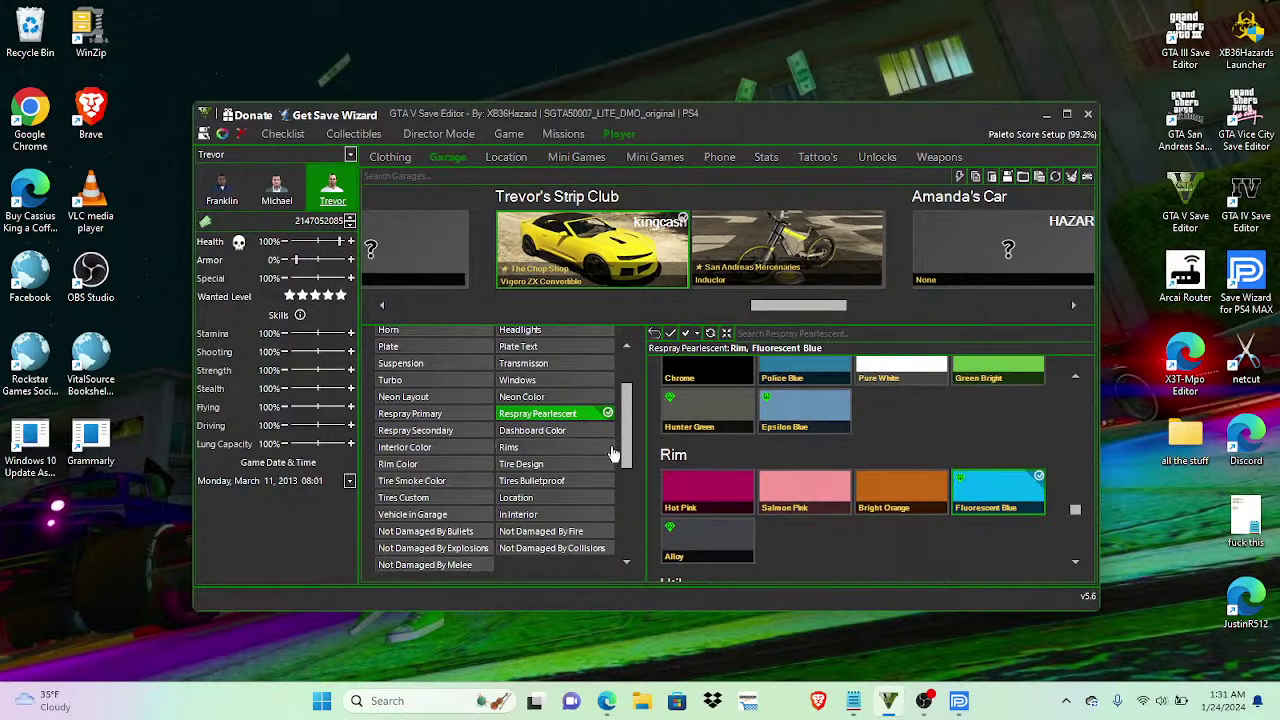
pyautogui.click(491, 465)
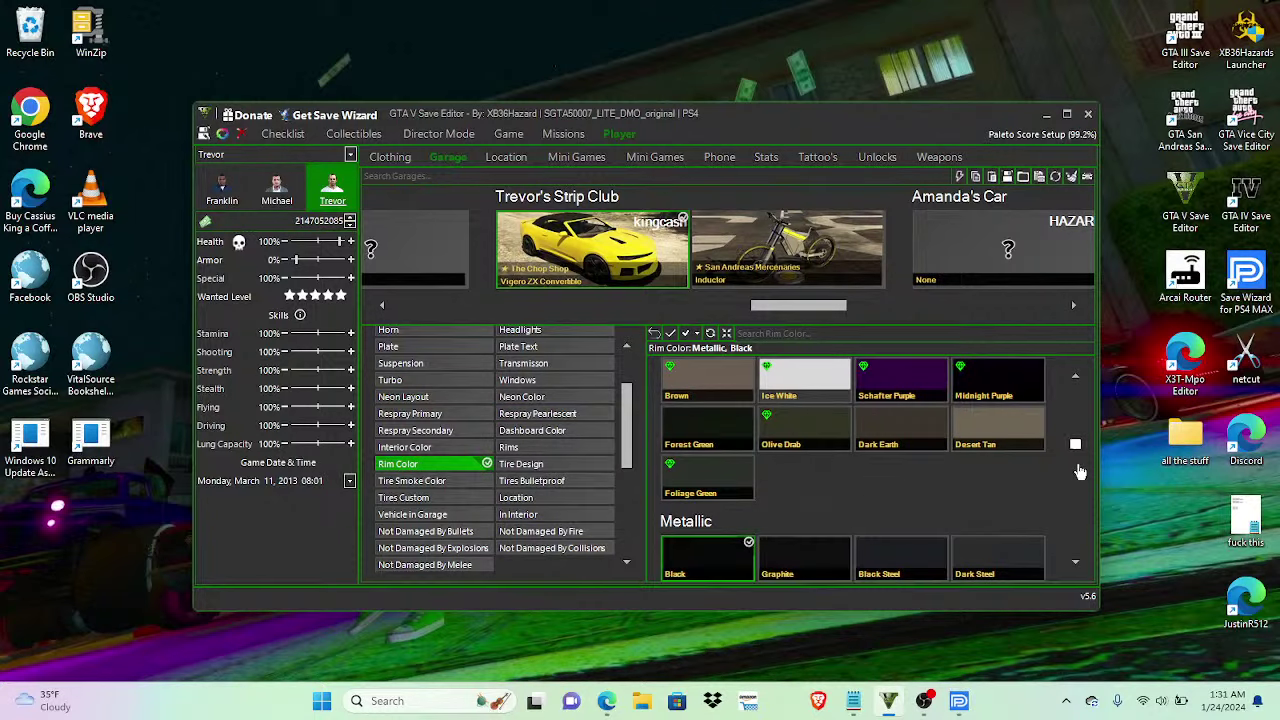
pyautogui.moveTo(1077, 446); pyautogui.dragTo(1075, 504)
pyautogui.click(792, 528)
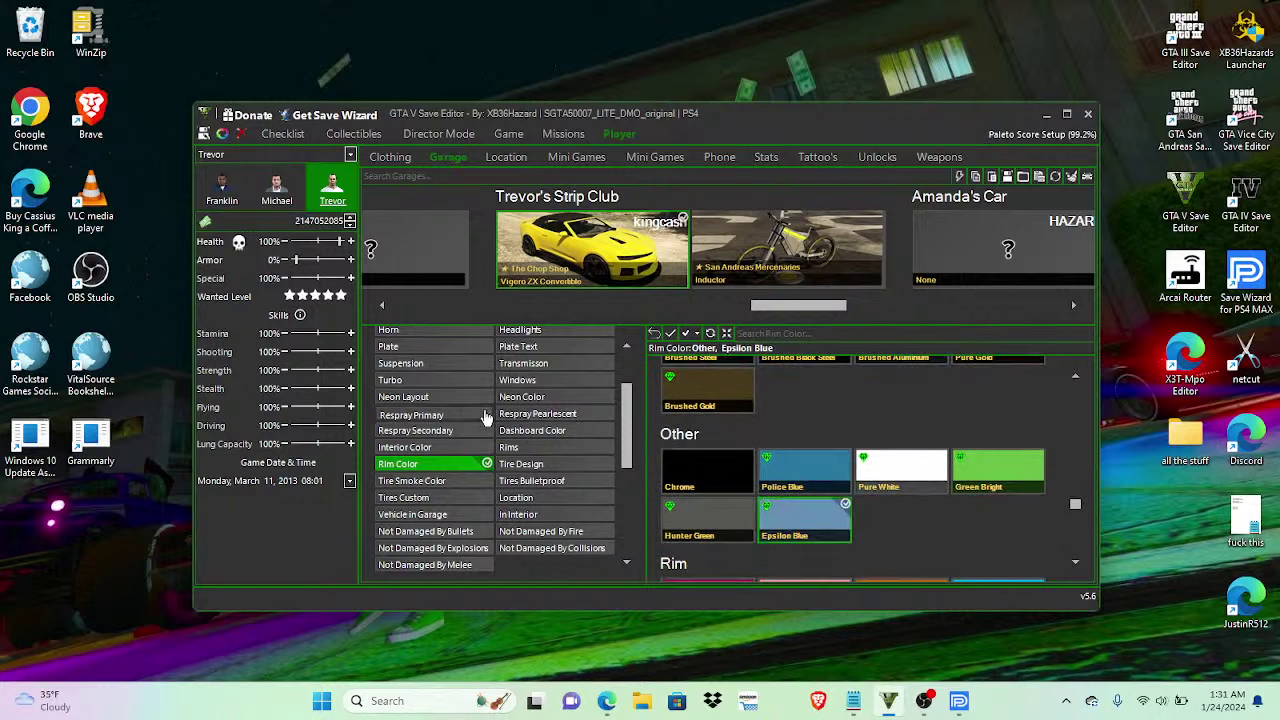
# Step: Set the Vigero's neon layout to Front Back Sides and its windows to Clear
pyautogui.click(440, 397)
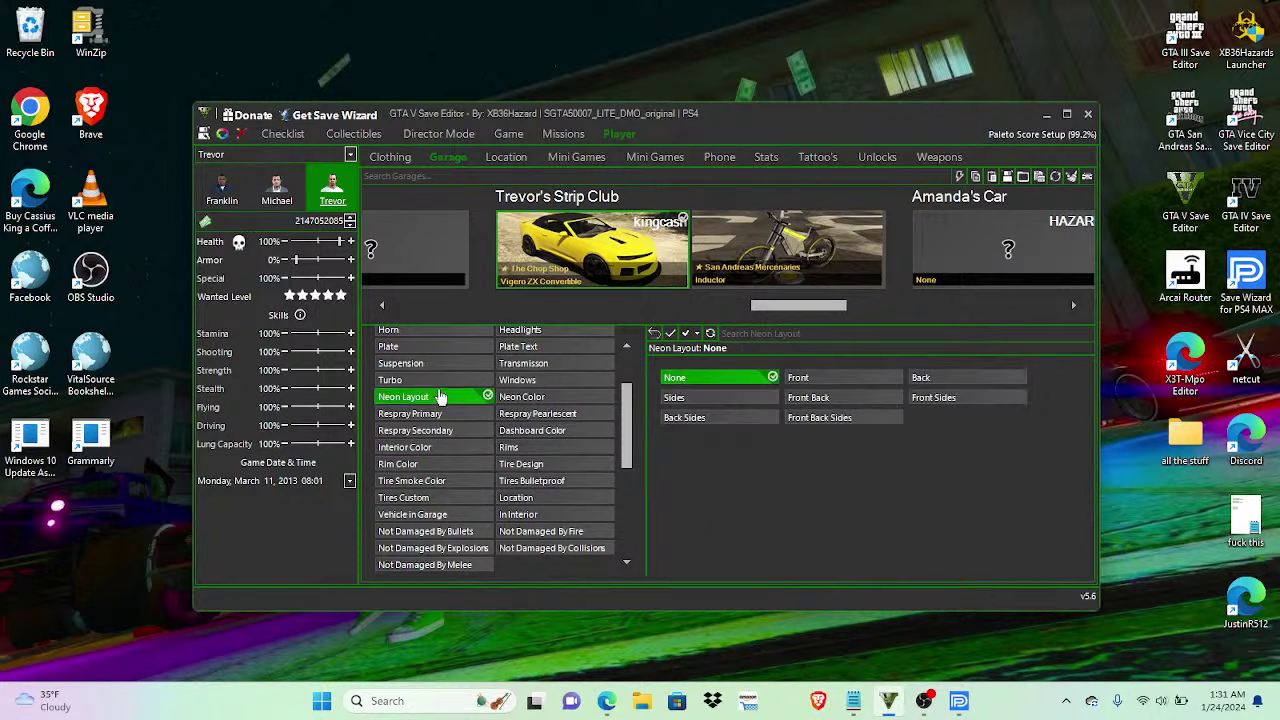
pyautogui.click(805, 418)
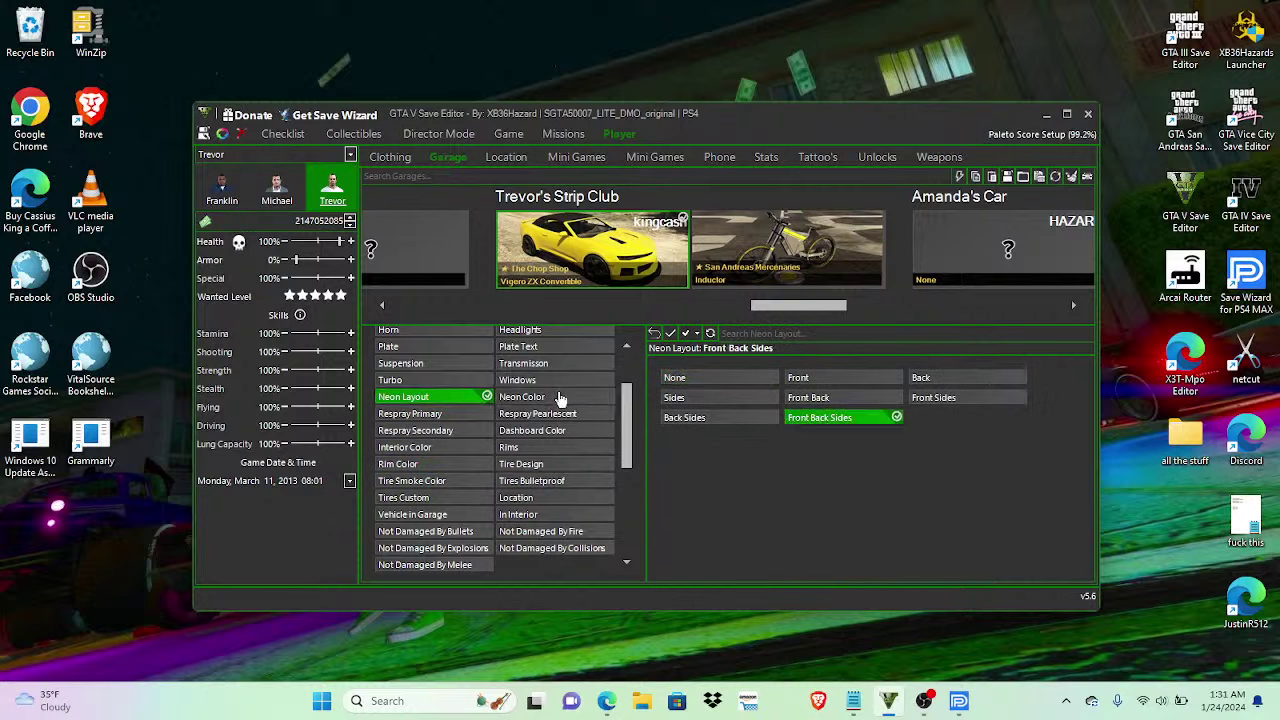
pyautogui.click(553, 380)
pyautogui.click(805, 398)
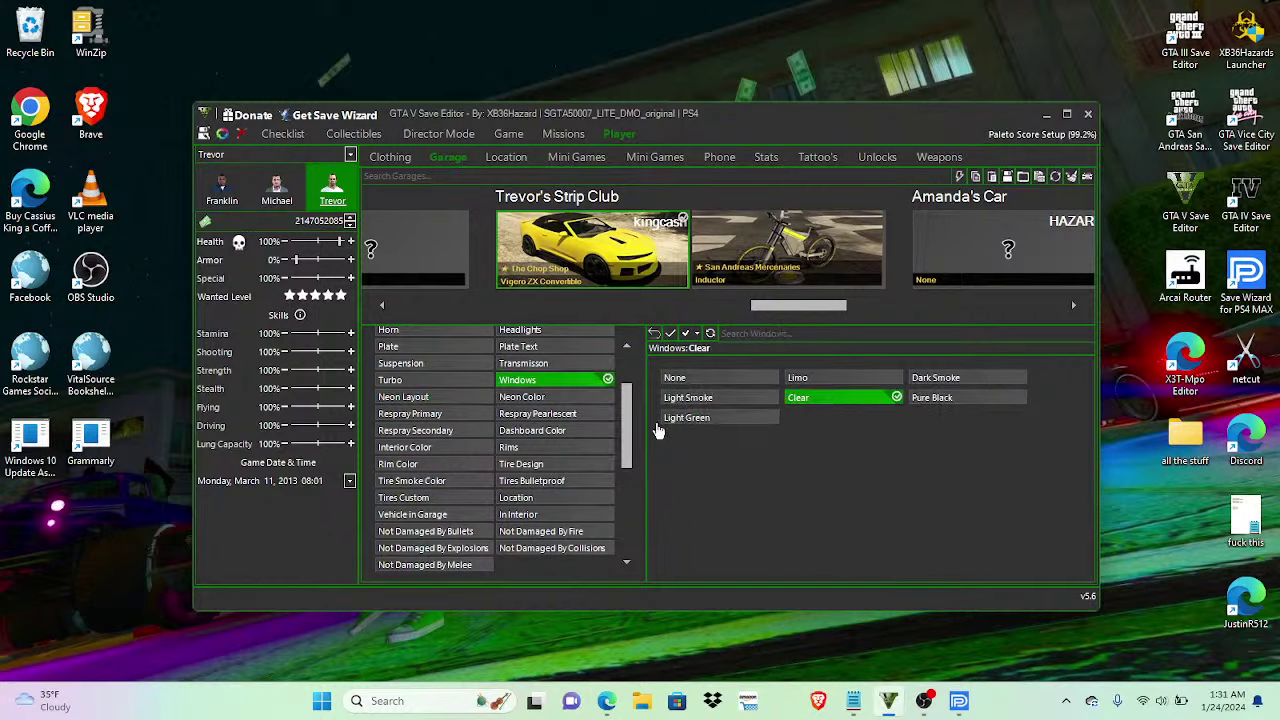
# Step: Set the Vigero's transmission to Race and its suspension to Competition
pyautogui.moveTo(624, 430); pyautogui.dragTo(625, 400)
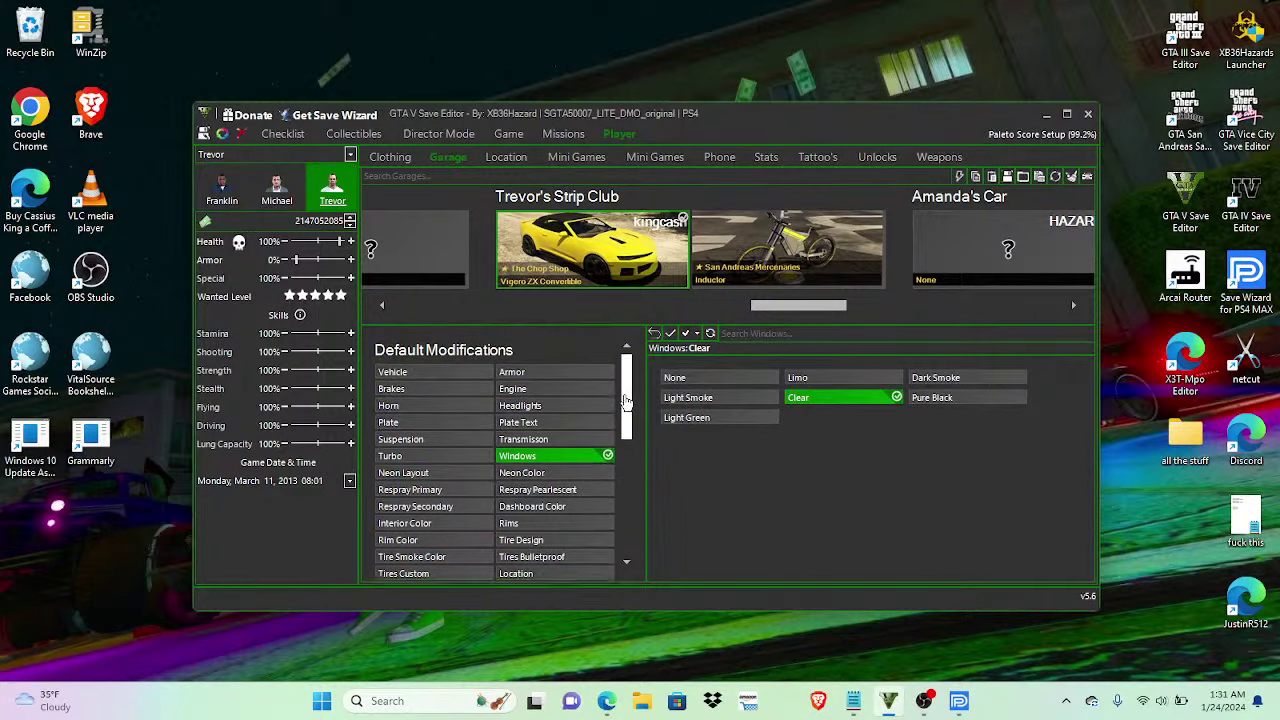
pyautogui.click(543, 445)
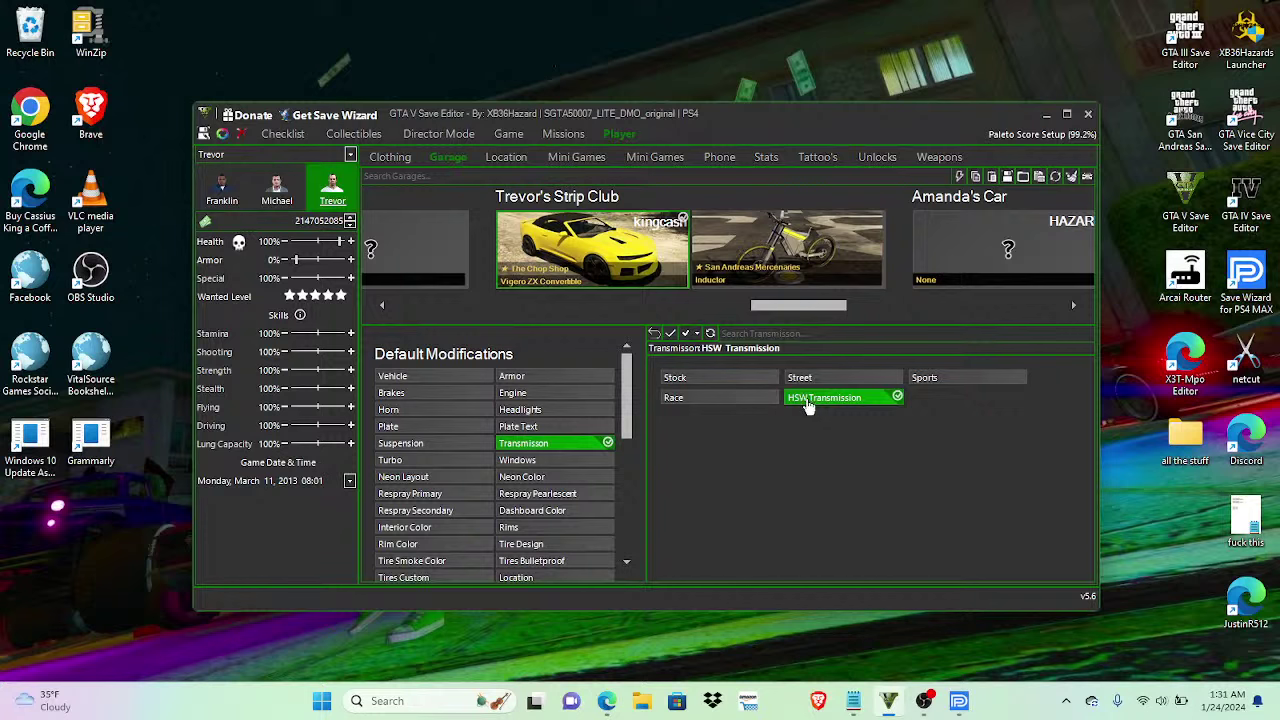
pyautogui.click(735, 400)
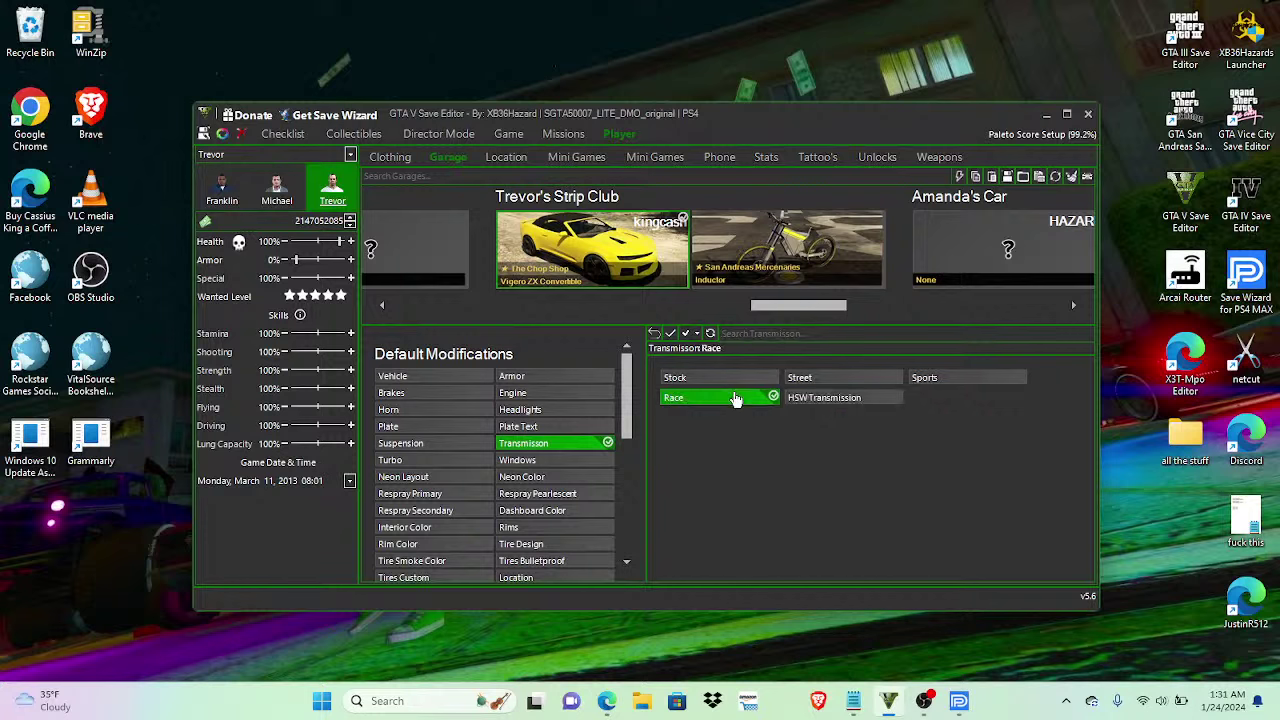
pyautogui.click(419, 448)
pyautogui.click(834, 401)
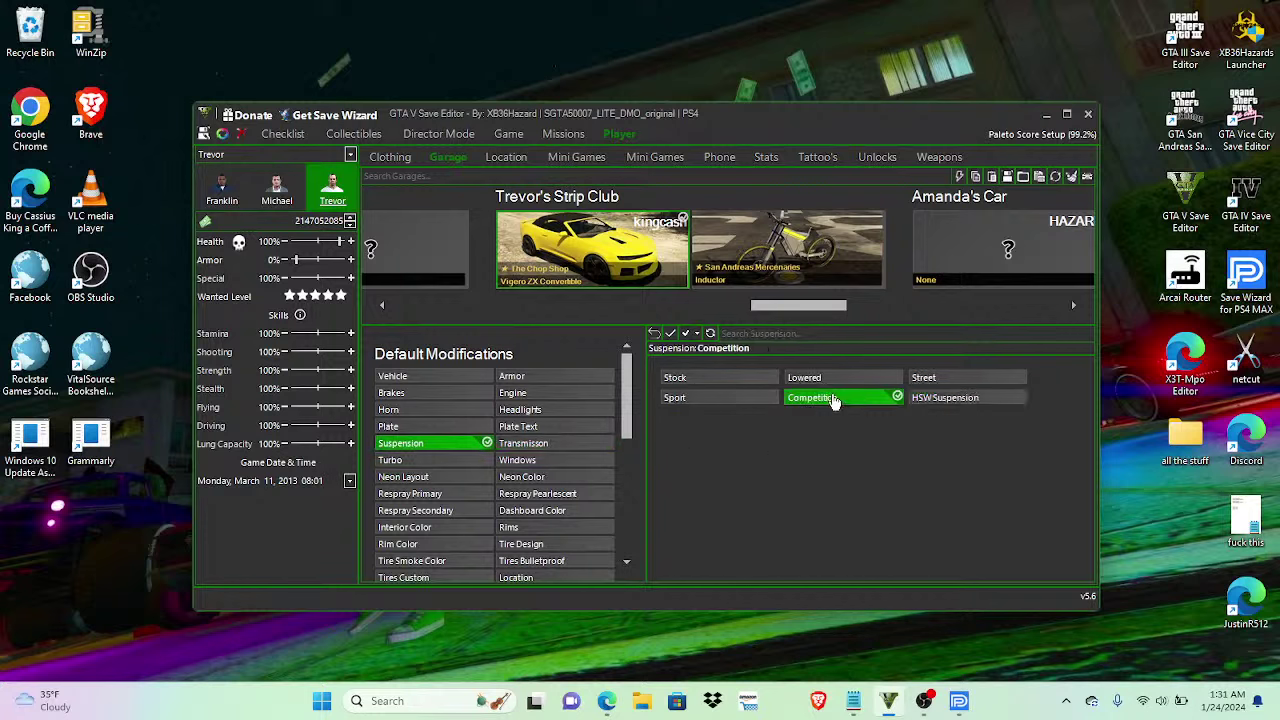
# Step: Check the Vigero's plate text and the available plate styles
pyautogui.click(586, 412)
pyautogui.click(561, 427)
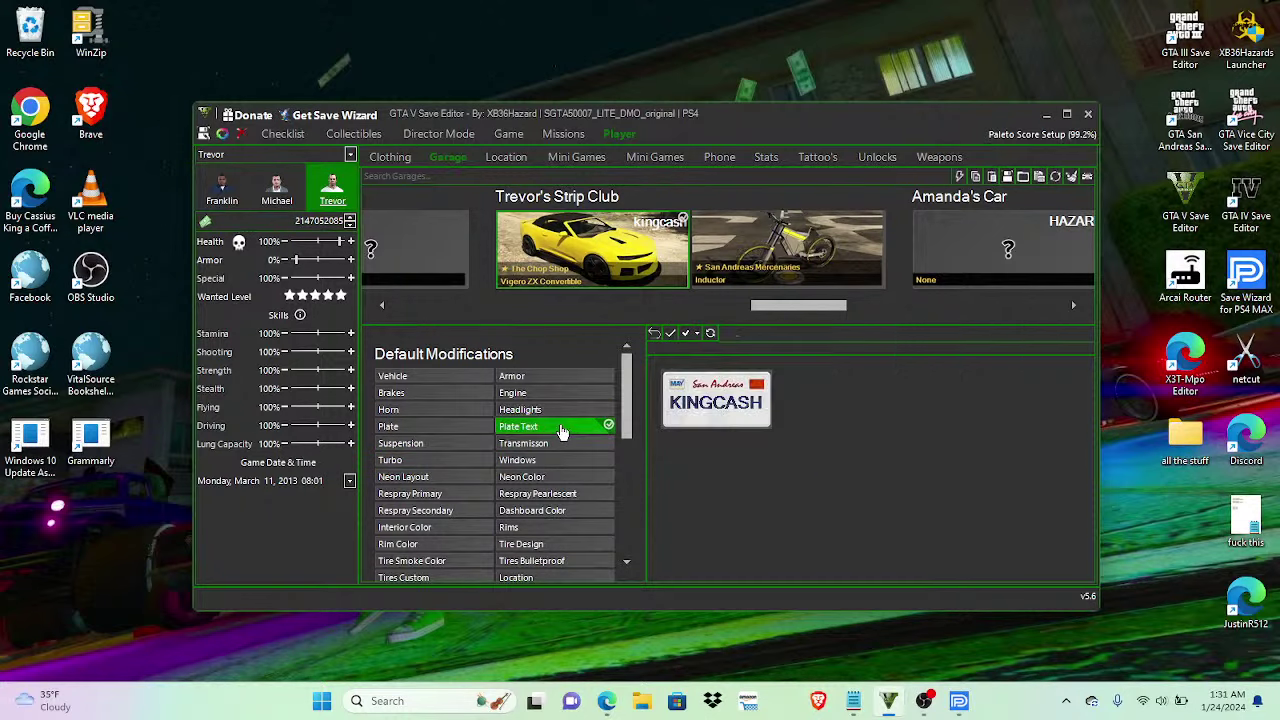
pyautogui.click(430, 426)
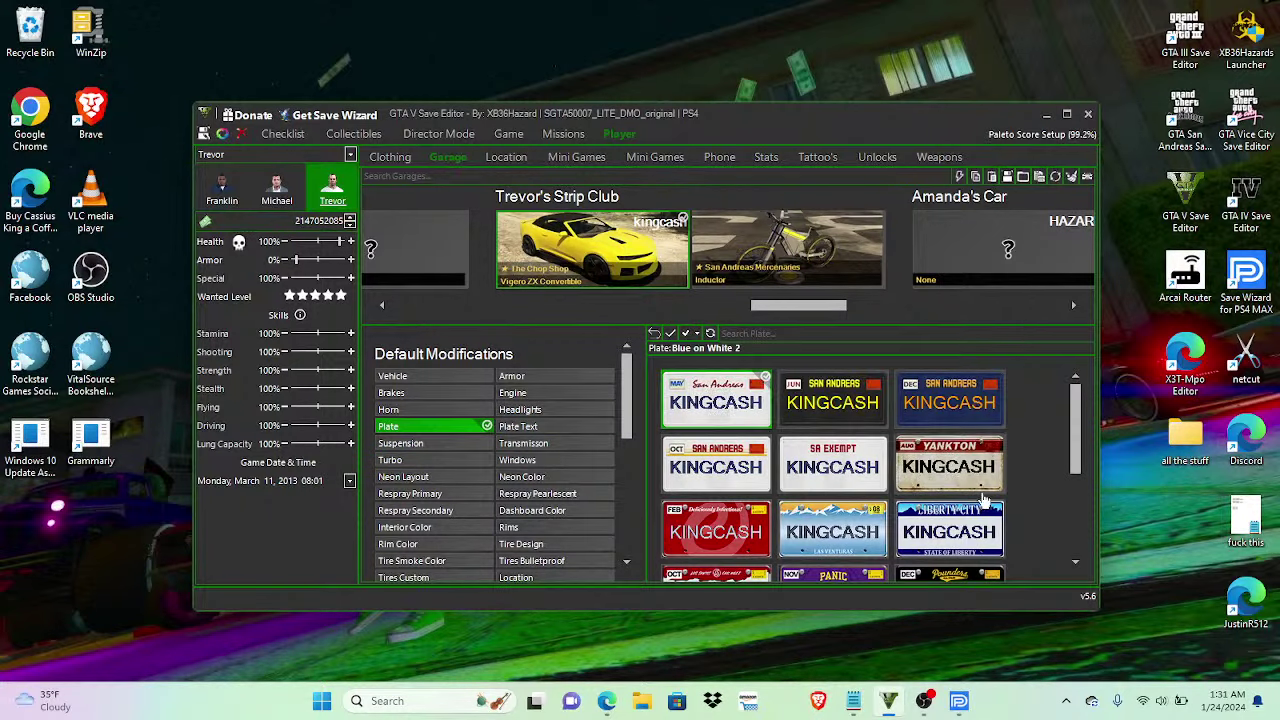
# Step: Set the Vigero's headlights to Red Lights and its horn to Star Spangled Banner 4
pyautogui.click(569, 409)
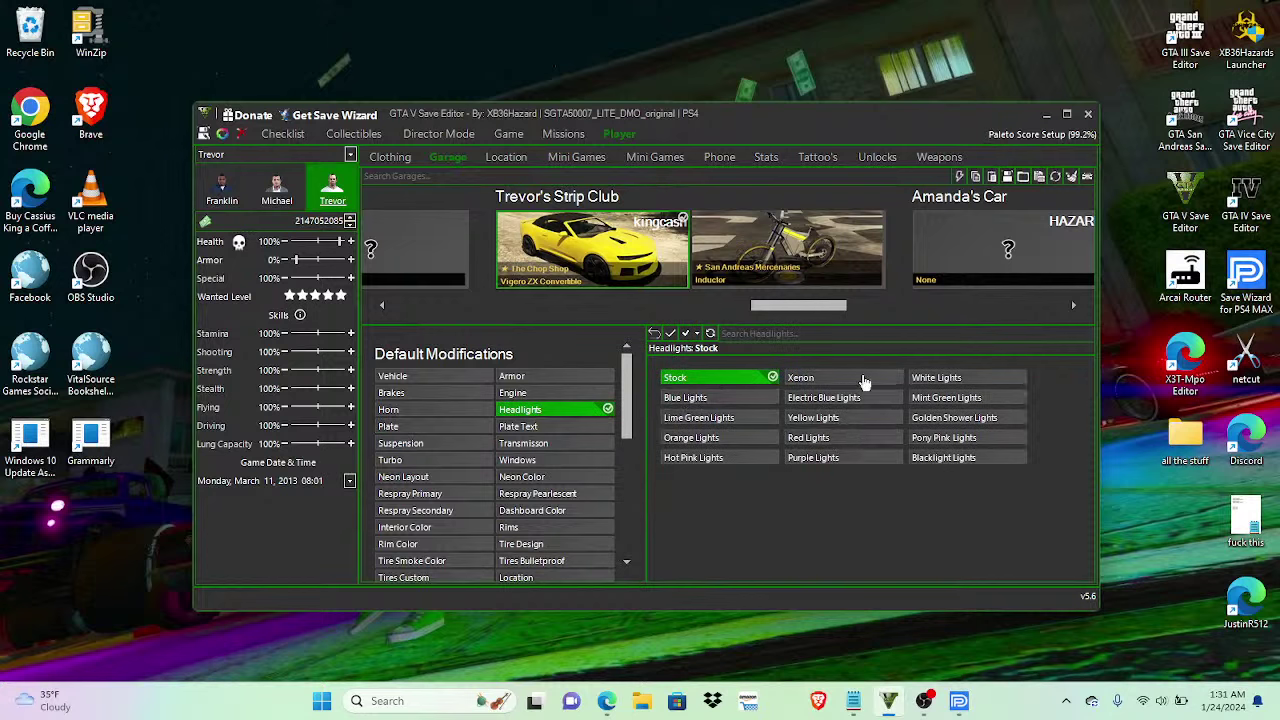
pyautogui.click(840, 439)
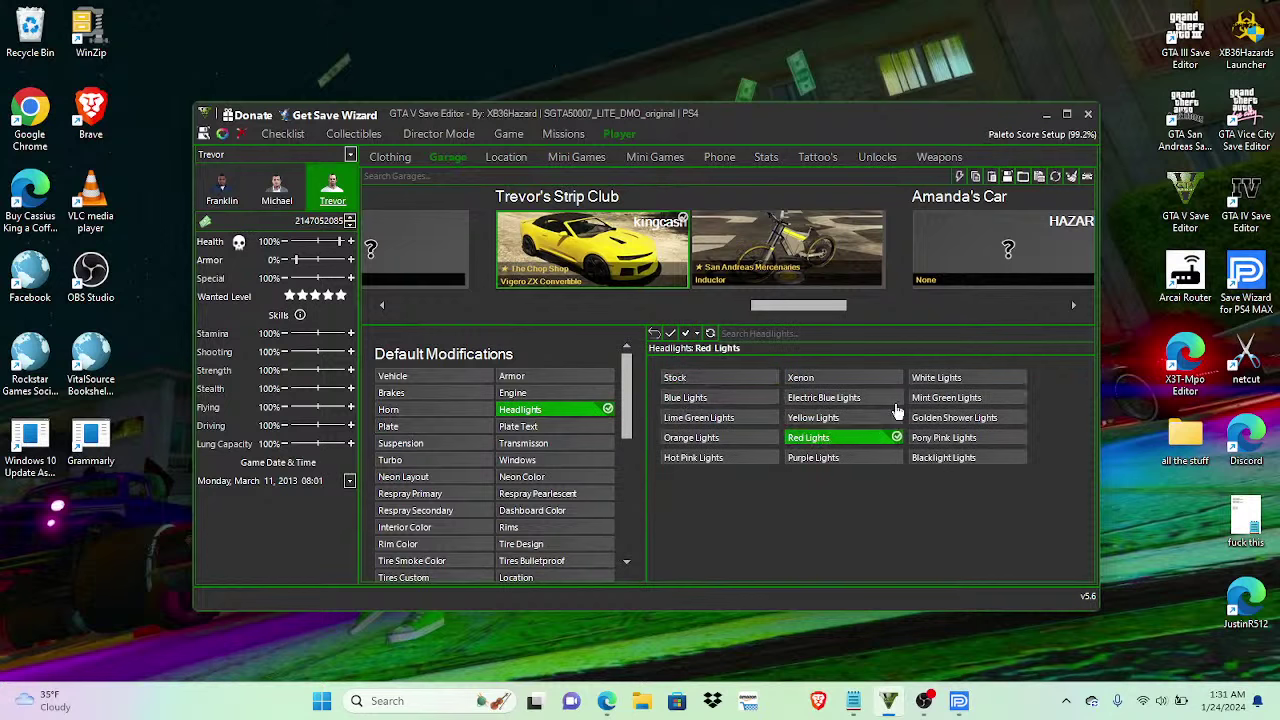
pyautogui.click(388, 409)
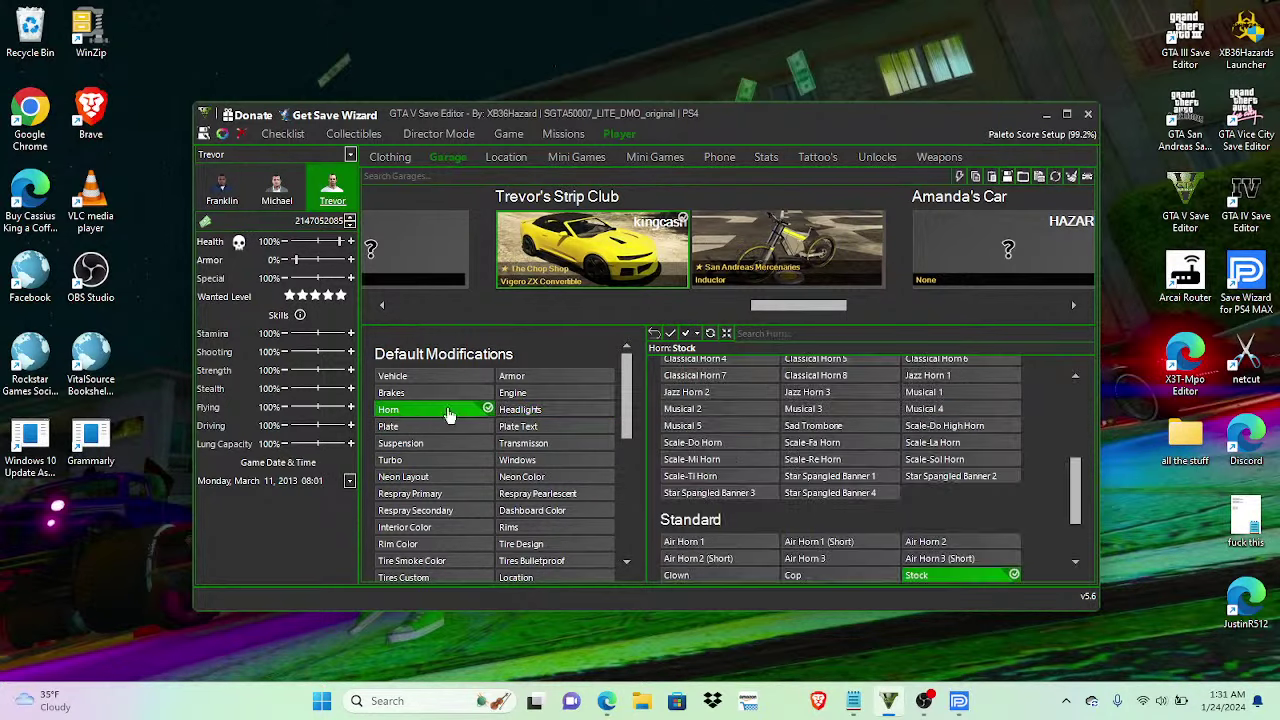
pyautogui.click(835, 493)
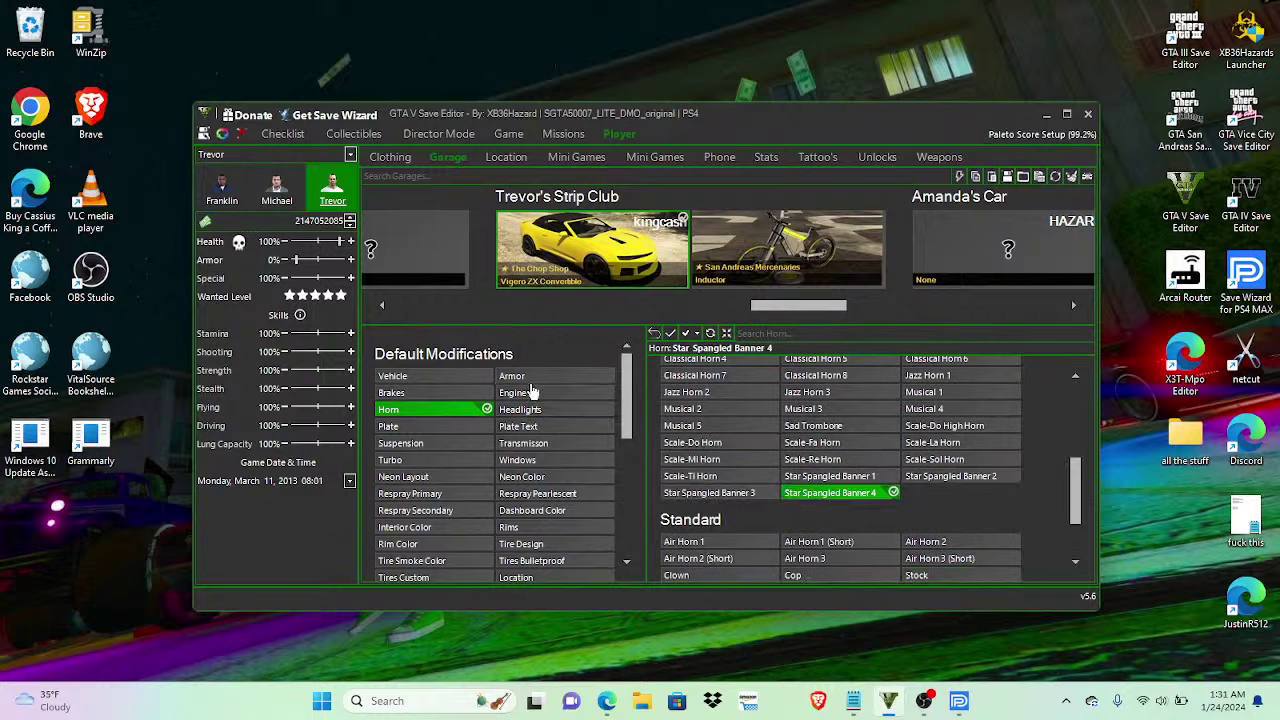
# Step: Check the Vigero's selected engine, armor and vehicle model
pyautogui.click(530, 392)
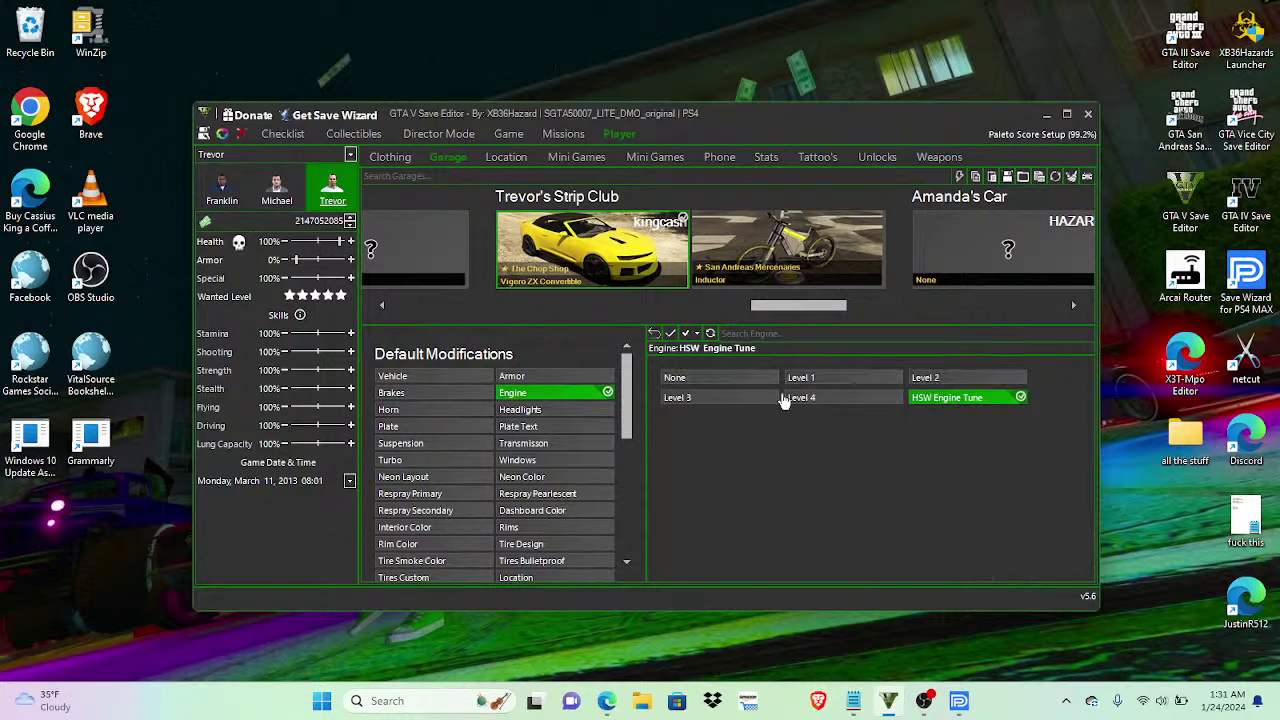
pyautogui.click(580, 376)
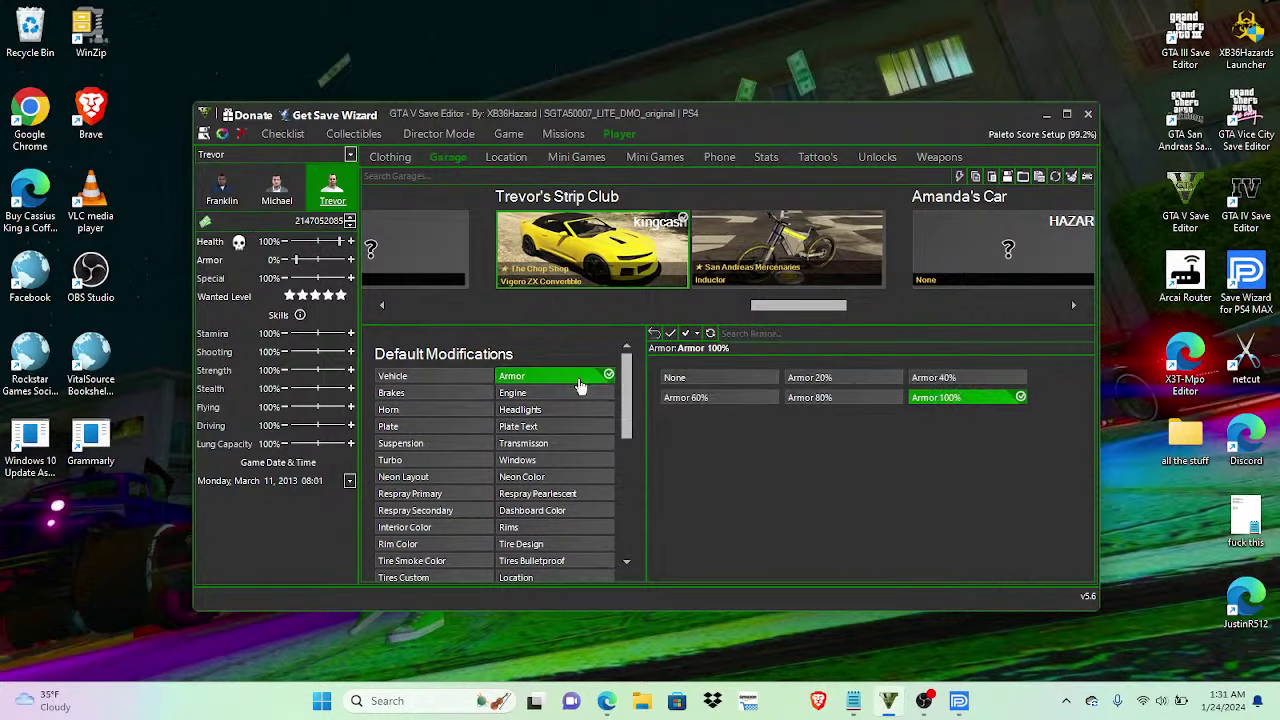
pyautogui.click(481, 376)
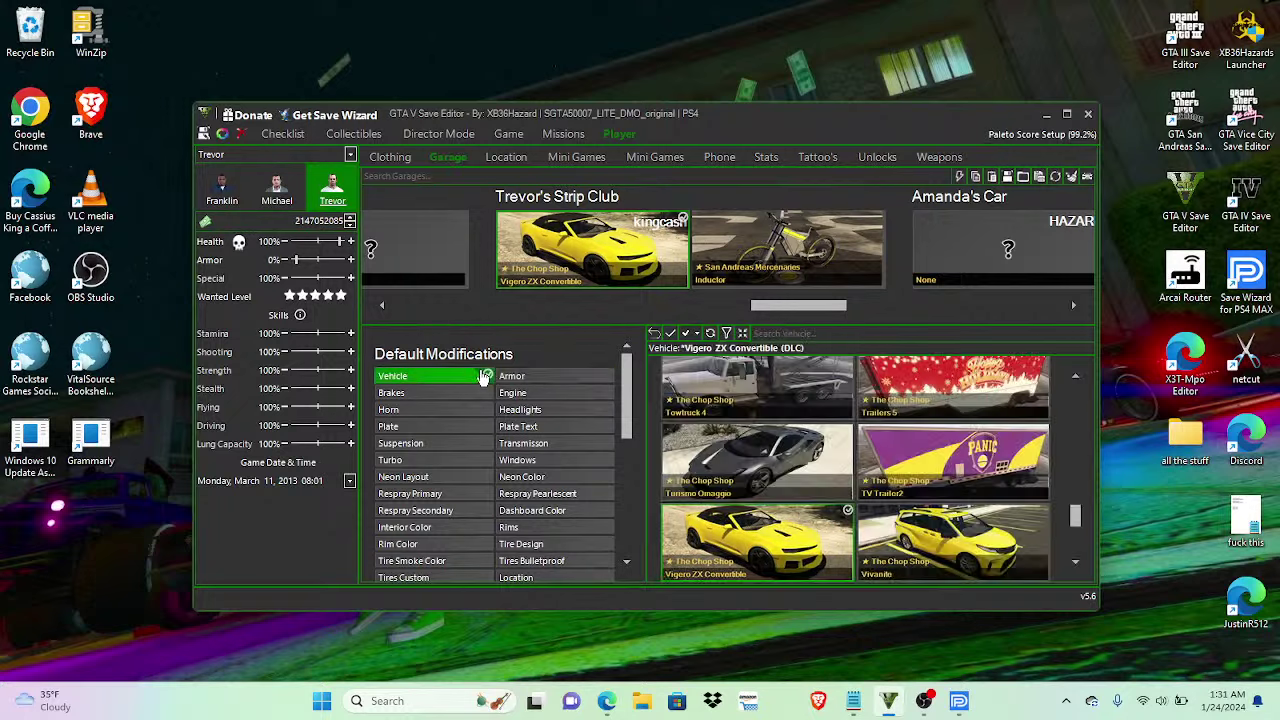
# Step: Select the Inductor slot in Trevor's Strip Club and set its vehicle filter to all DLCs
pyautogui.click(771, 254)
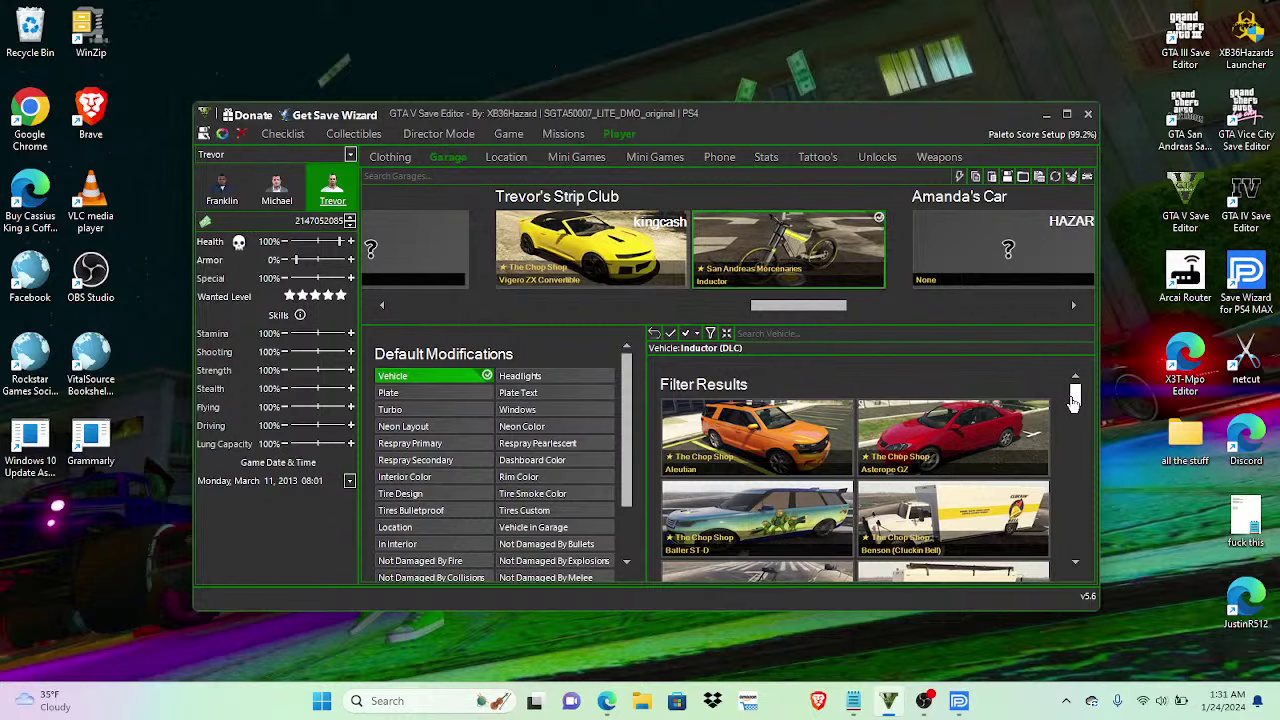
pyautogui.moveTo(1075, 398)
pyautogui.mouseDown()
pyautogui.moveTo(1066, 476)
pyautogui.moveTo(1063, 385)
pyautogui.mouseUp()
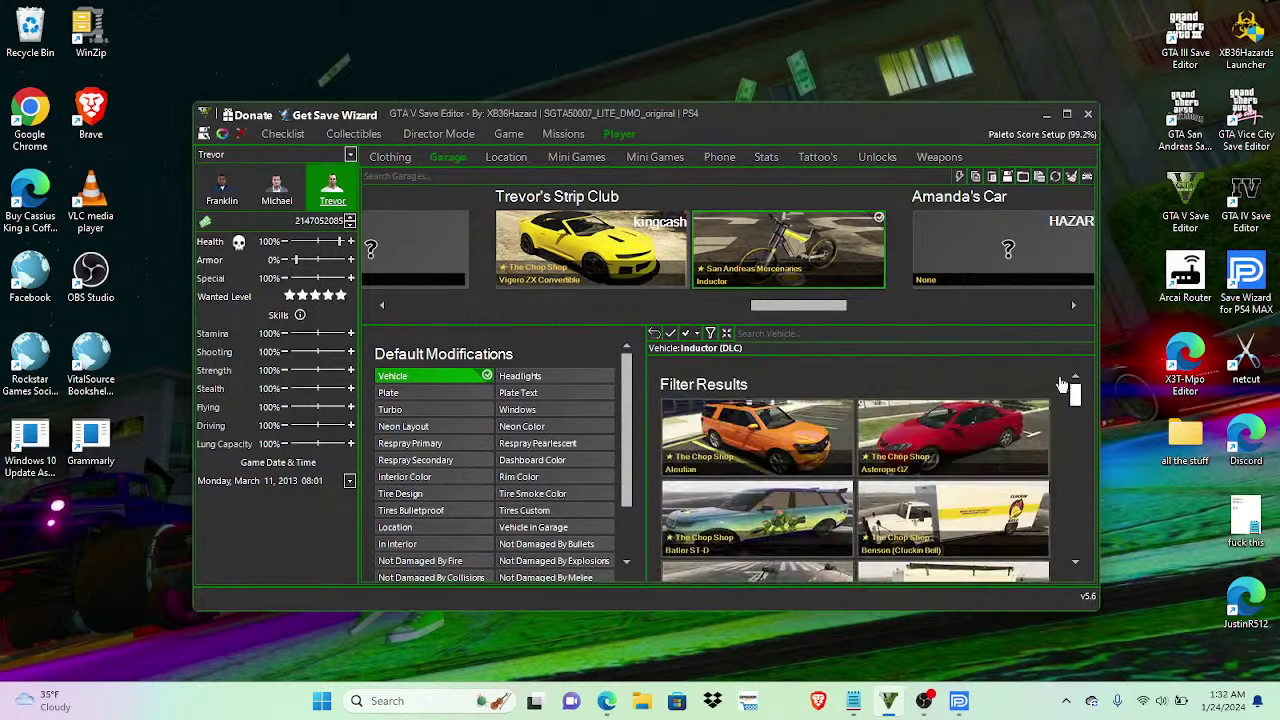
pyautogui.click(711, 334)
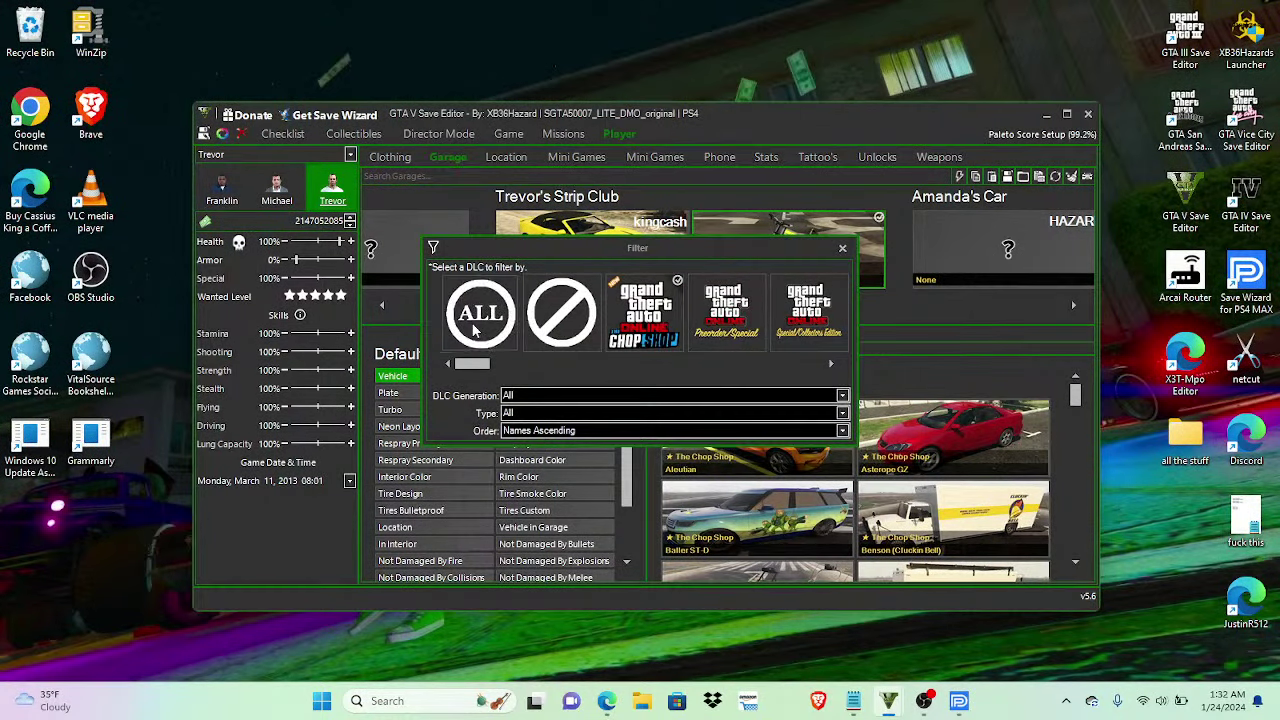
pyautogui.click(842, 248)
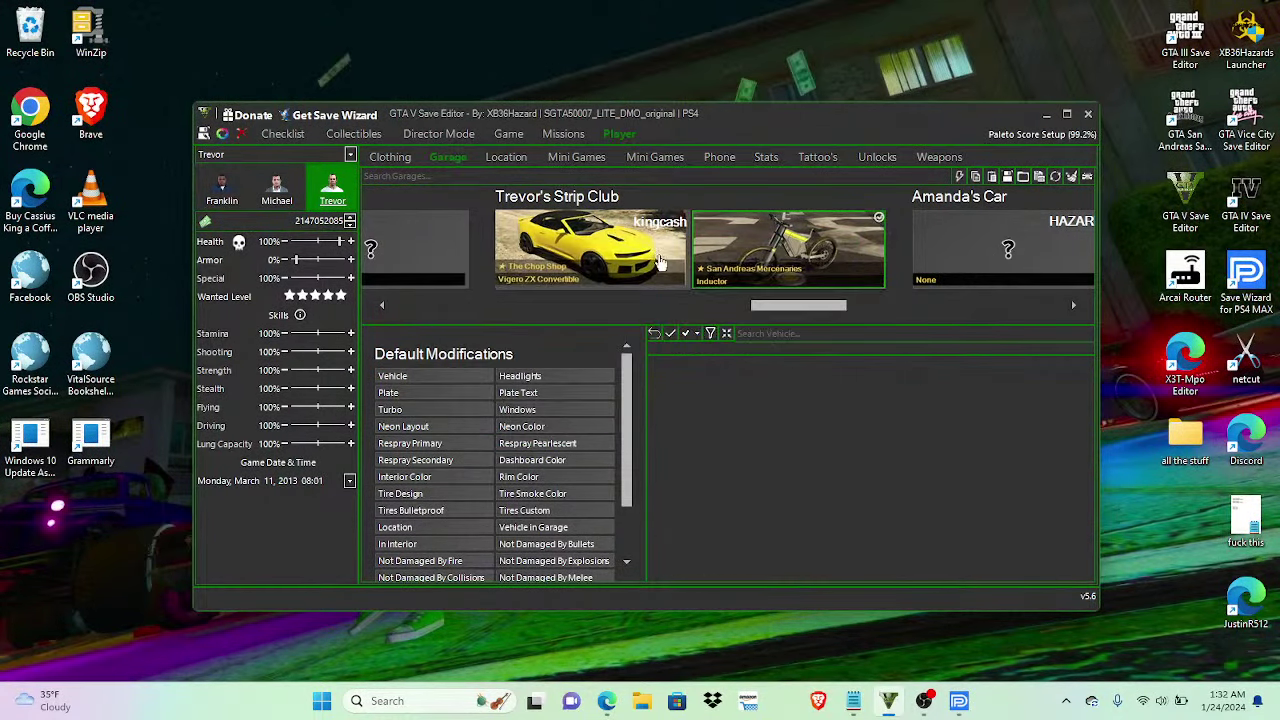
# Step: Search for revolter, replace the Inductor with the Revolter and reset all of the slot's modifications
pyautogui.click(782, 338)
pyautogui.write('revolter')
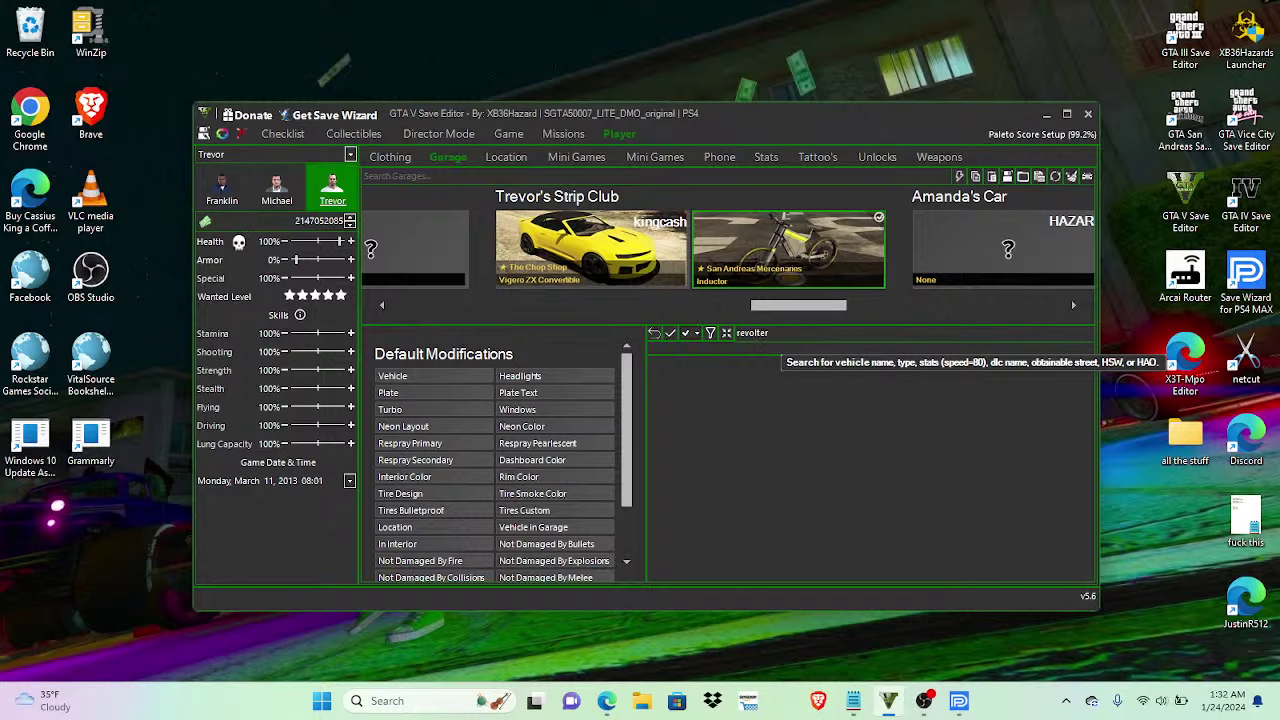
pyautogui.click(765, 453)
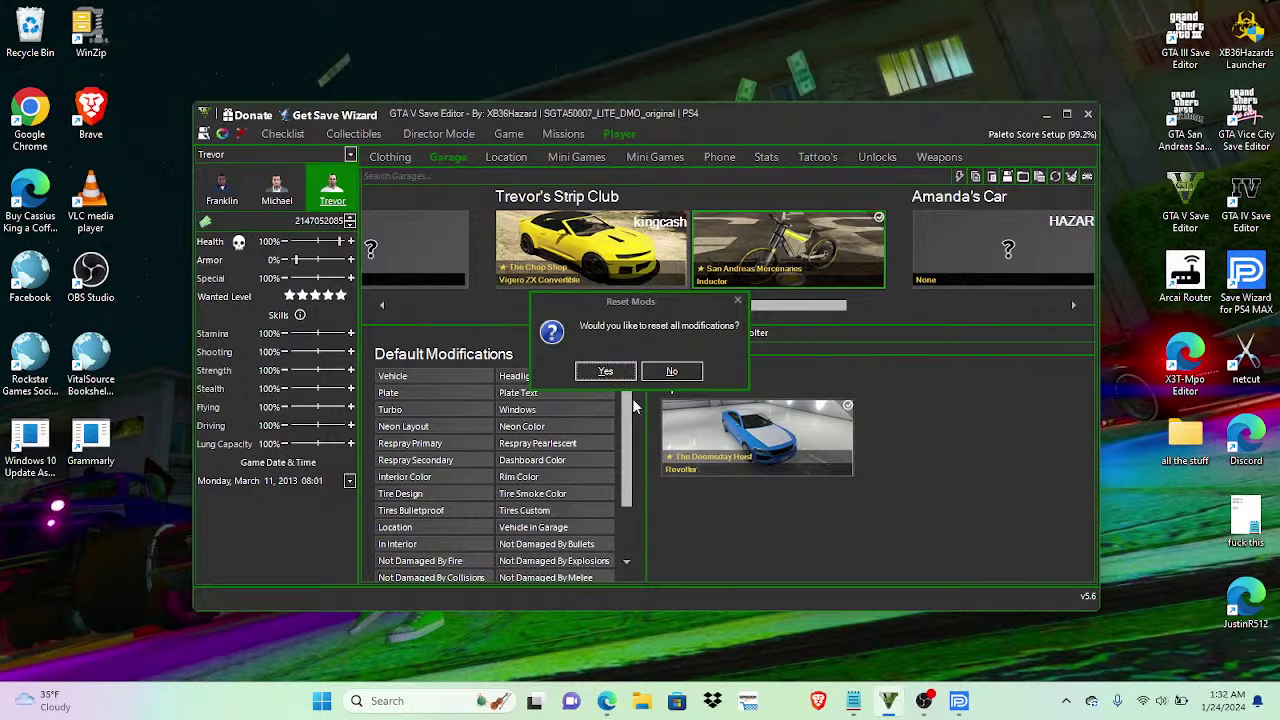
pyautogui.click(605, 371)
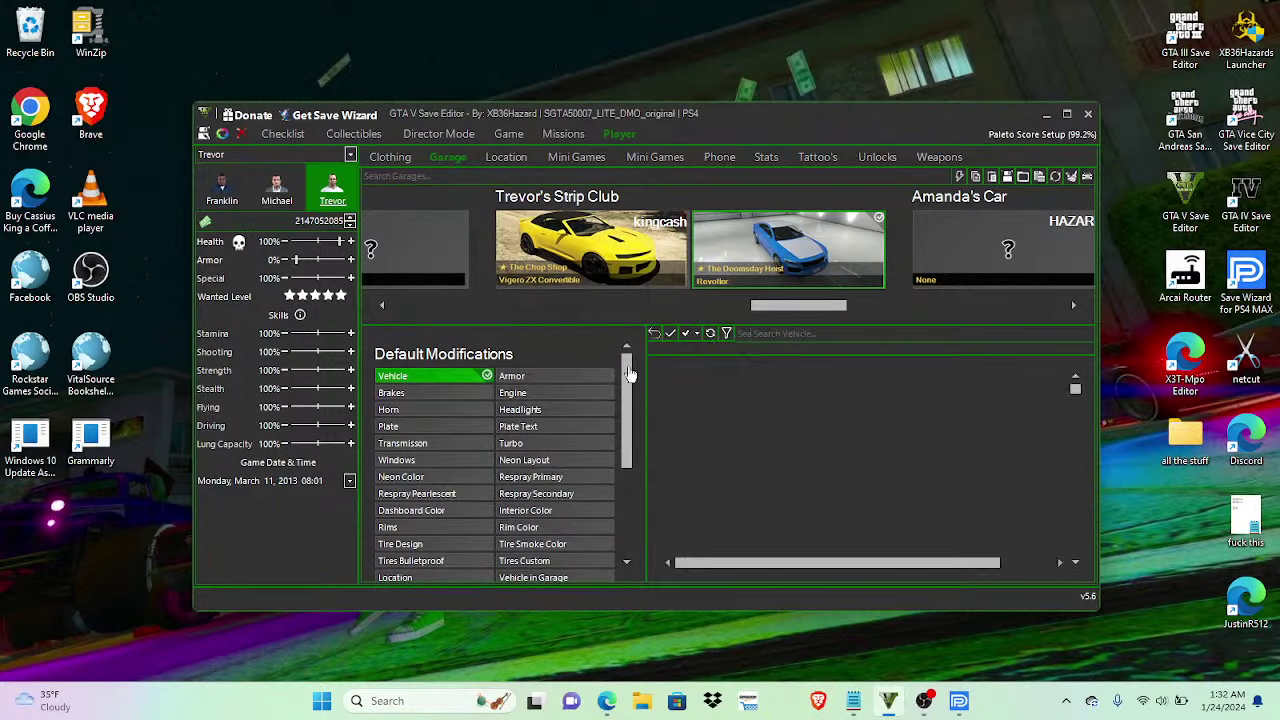
# Step: Set the Revolter's livery to Dolla Dolla
pyautogui.scroll(-1, 629, 377)
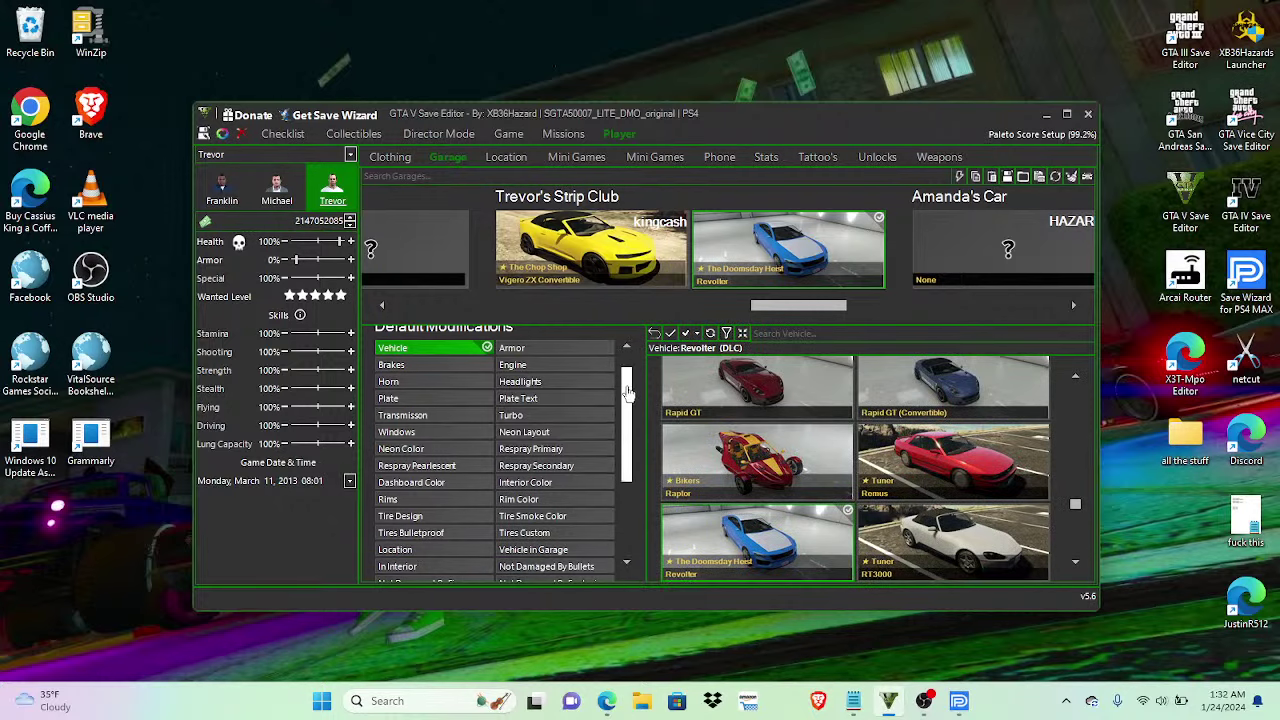
pyautogui.click(572, 450)
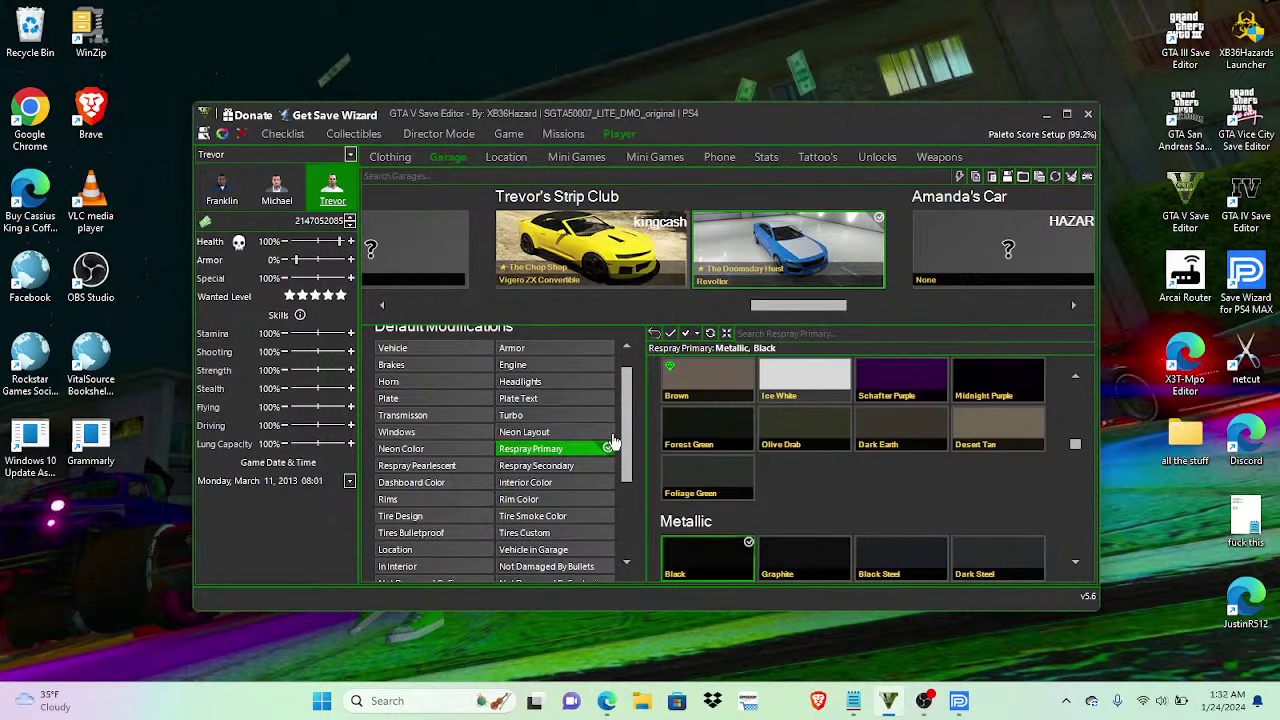
pyautogui.moveTo(624, 437); pyautogui.dragTo(626, 509)
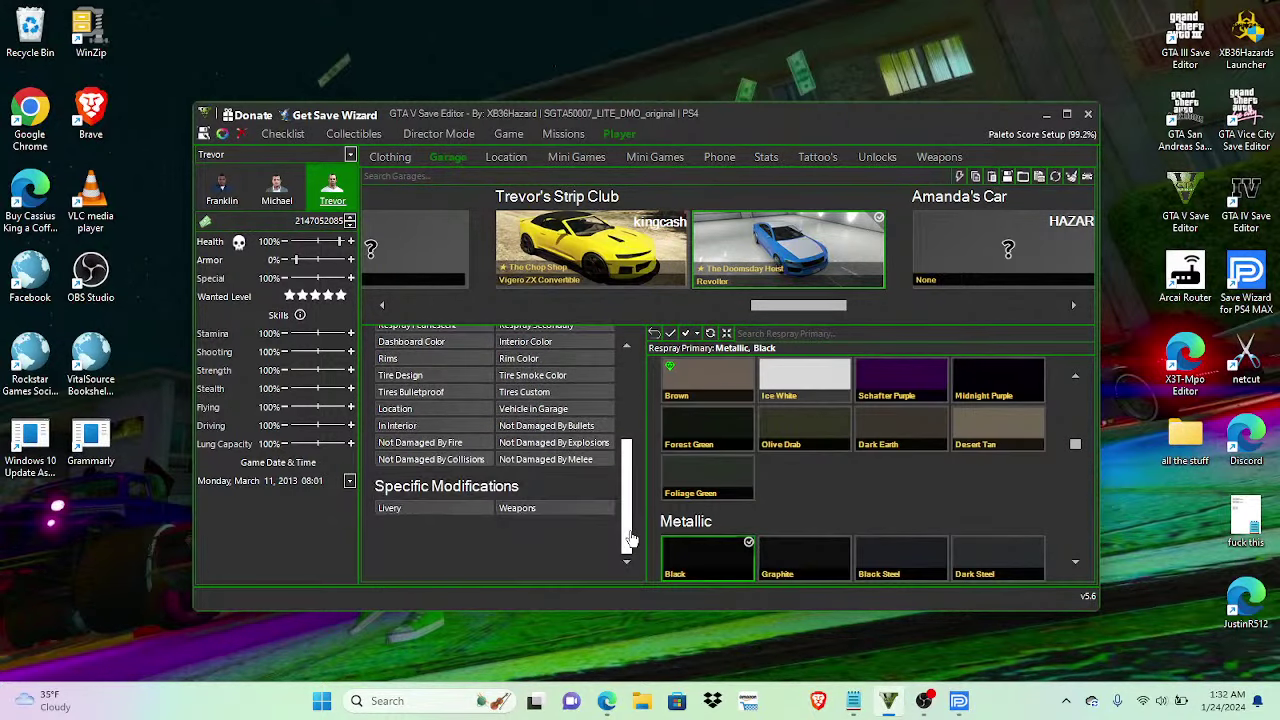
pyautogui.click(420, 508)
pyautogui.moveTo(1077, 392); pyautogui.dragTo(1077, 550)
pyautogui.click(890, 497)
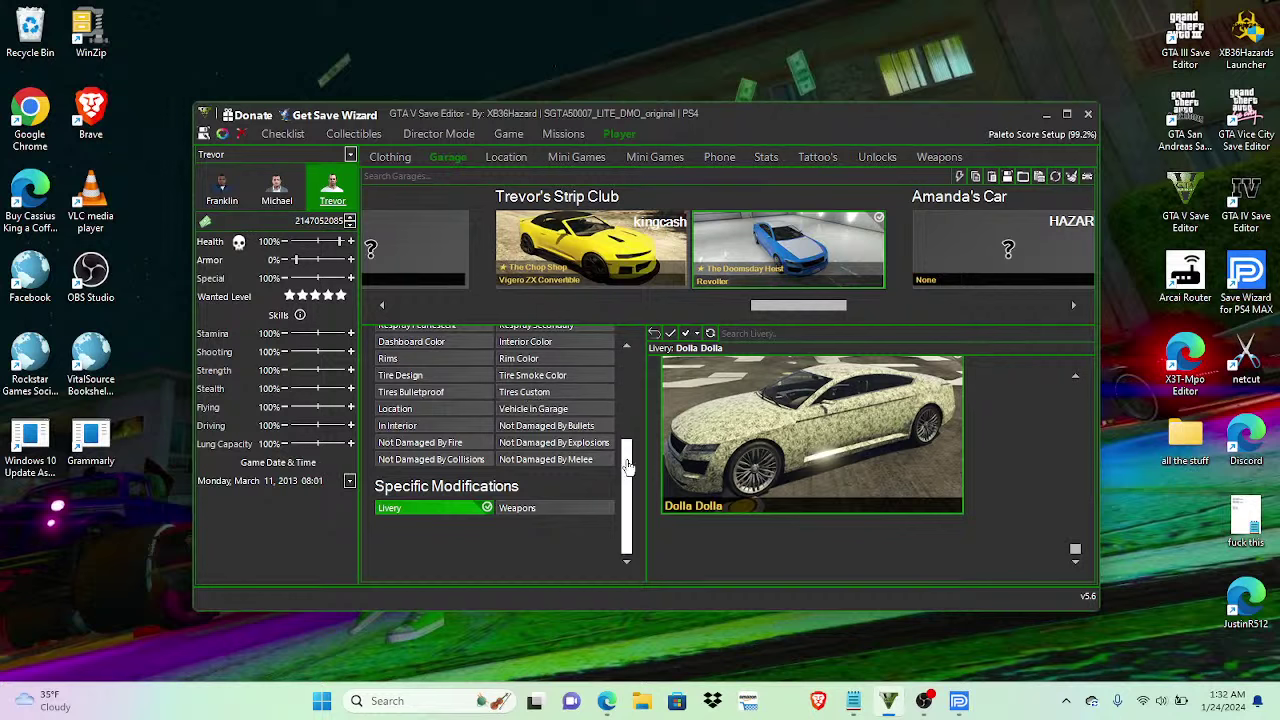
# Step: Search the Revolter's rims for waves and fit the Waves rims from Benny's Originals
pyautogui.moveTo(627, 465); pyautogui.dragTo(620, 428)
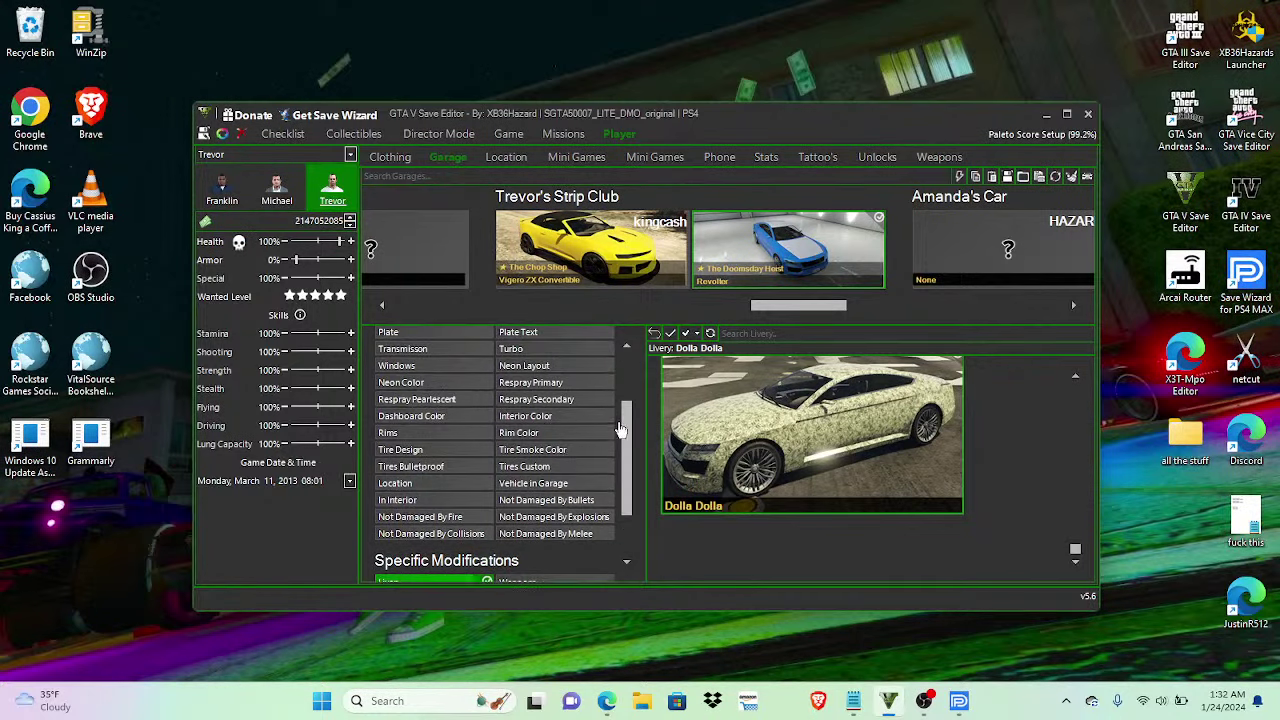
pyautogui.click(438, 434)
pyautogui.moveTo(1073, 405); pyautogui.dragTo(1070, 455)
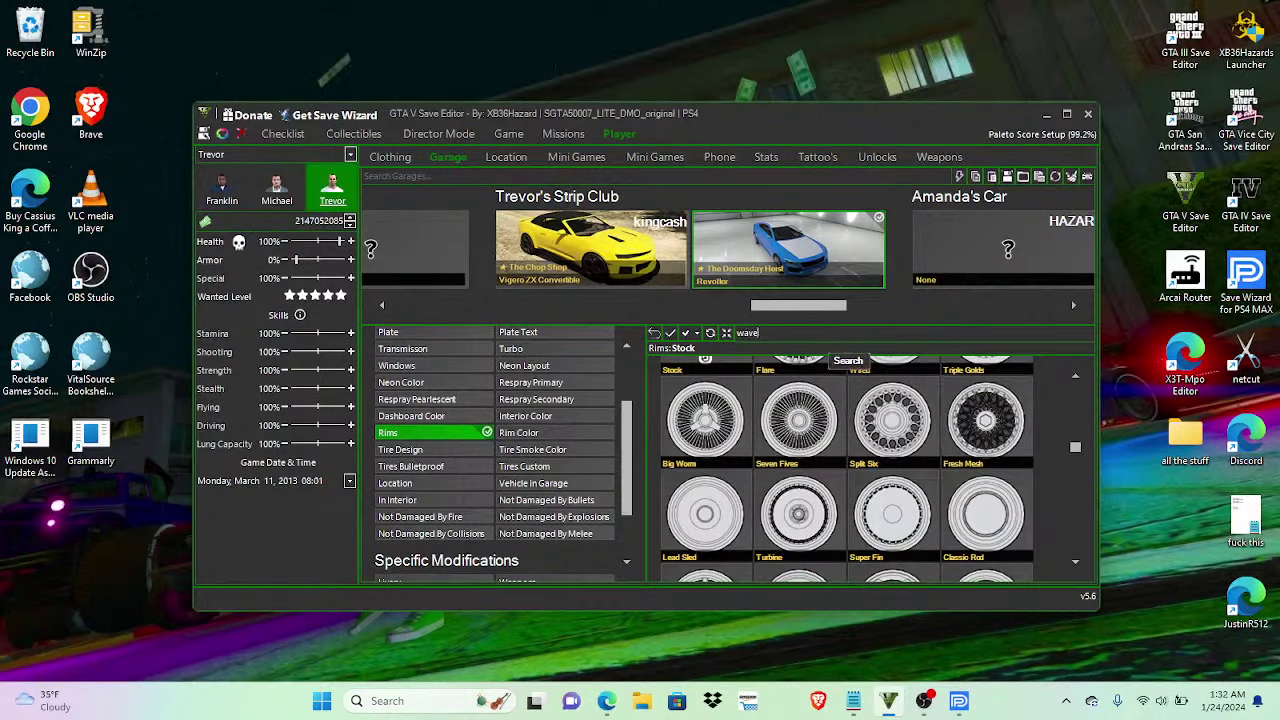
pyautogui.click(705, 440)
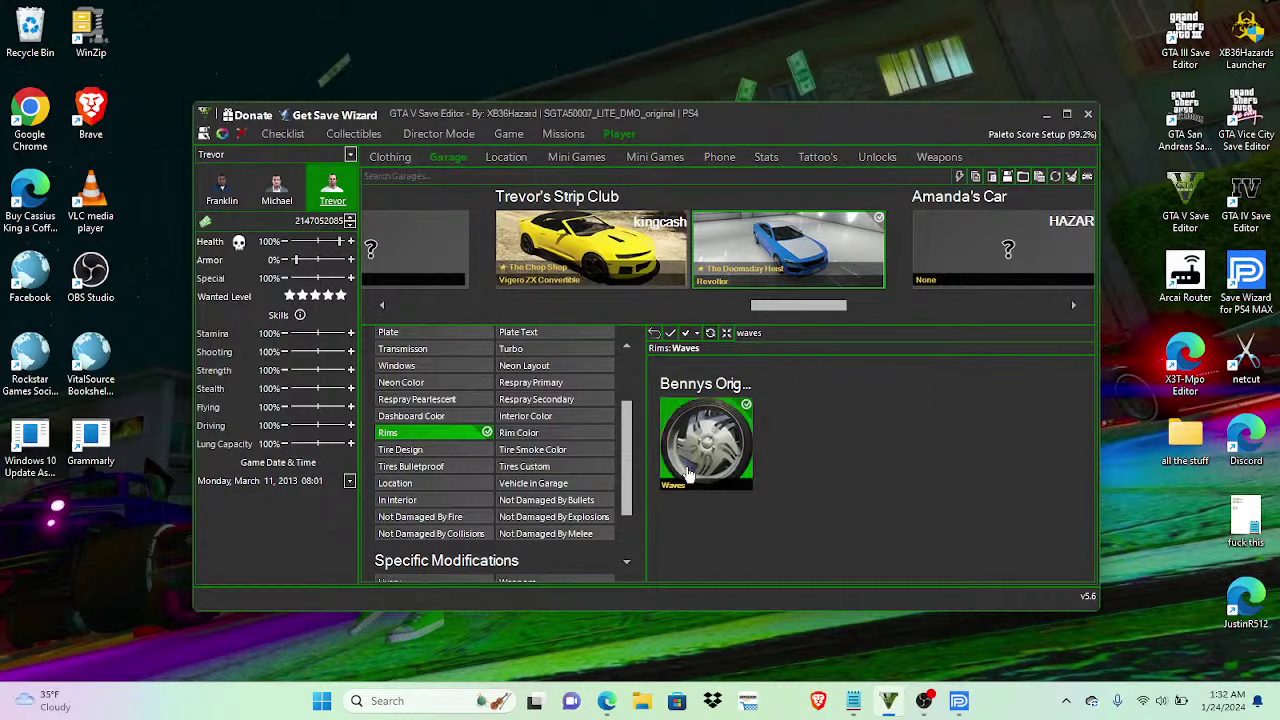
# Step: Find hunter among the interior colors and set the Revolter's interior color to Hunter Green
pyautogui.click(510, 418)
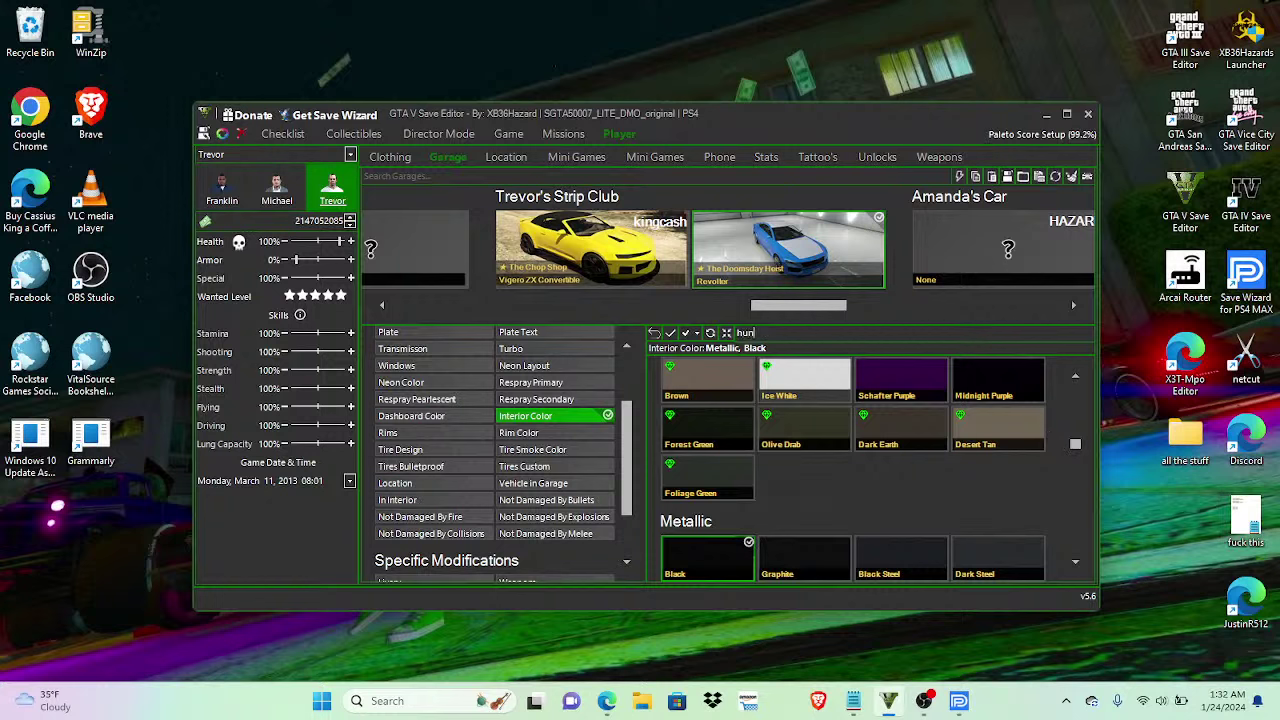
pyautogui.write('hunter')
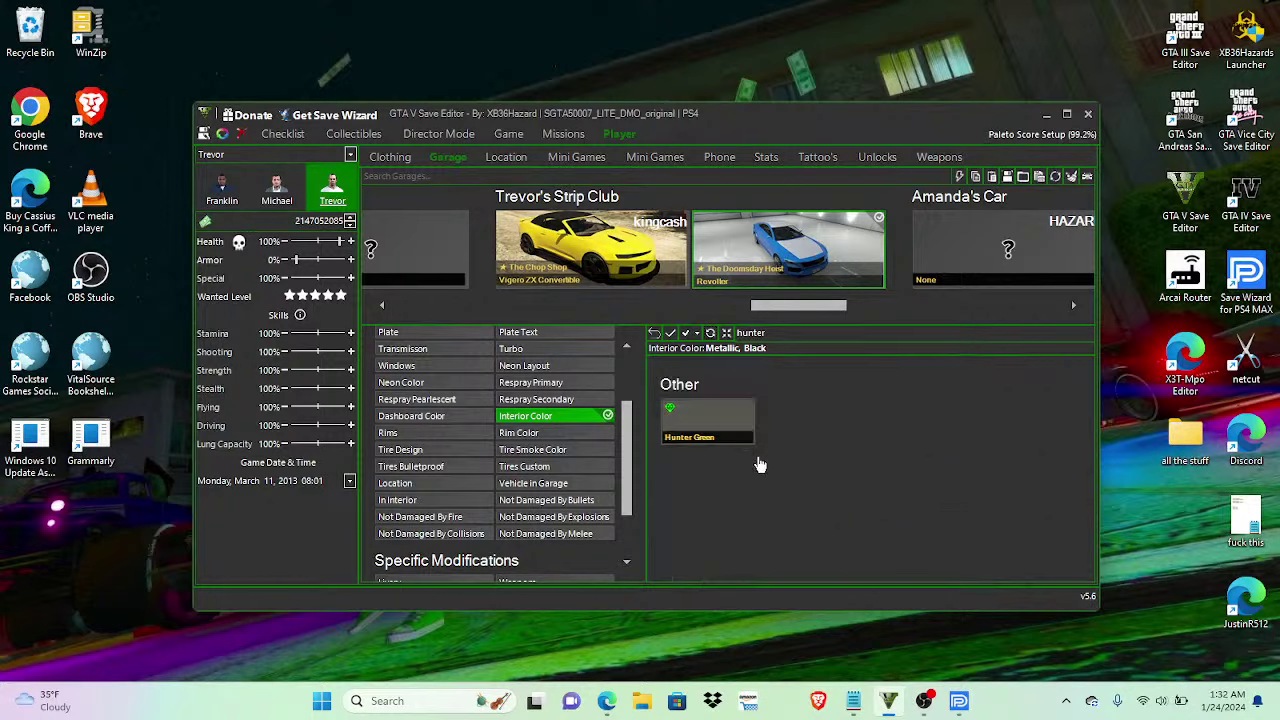
pyautogui.click(730, 418)
# Step: Set both the primary and secondary respray of the Revolter to Worn Sea Wash
pyautogui.click(522, 385)
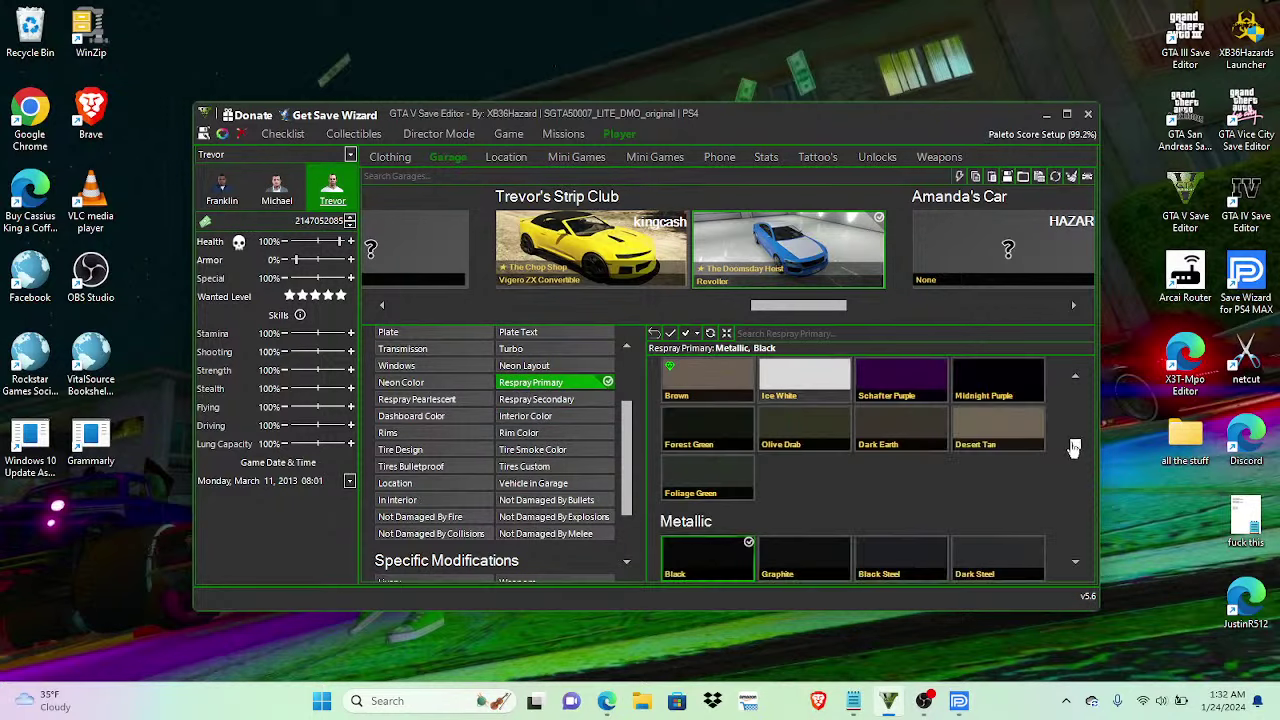
pyautogui.moveTo(1075, 450); pyautogui.dragTo(1080, 553)
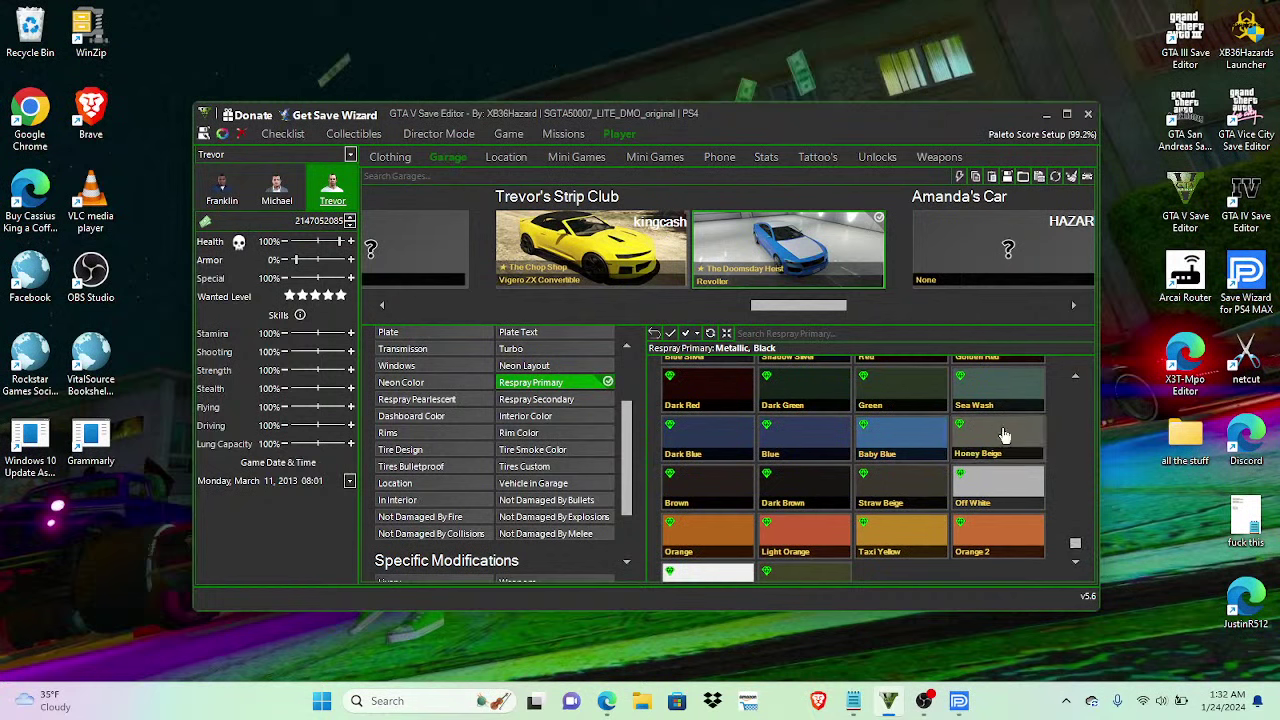
pyautogui.click(997, 392)
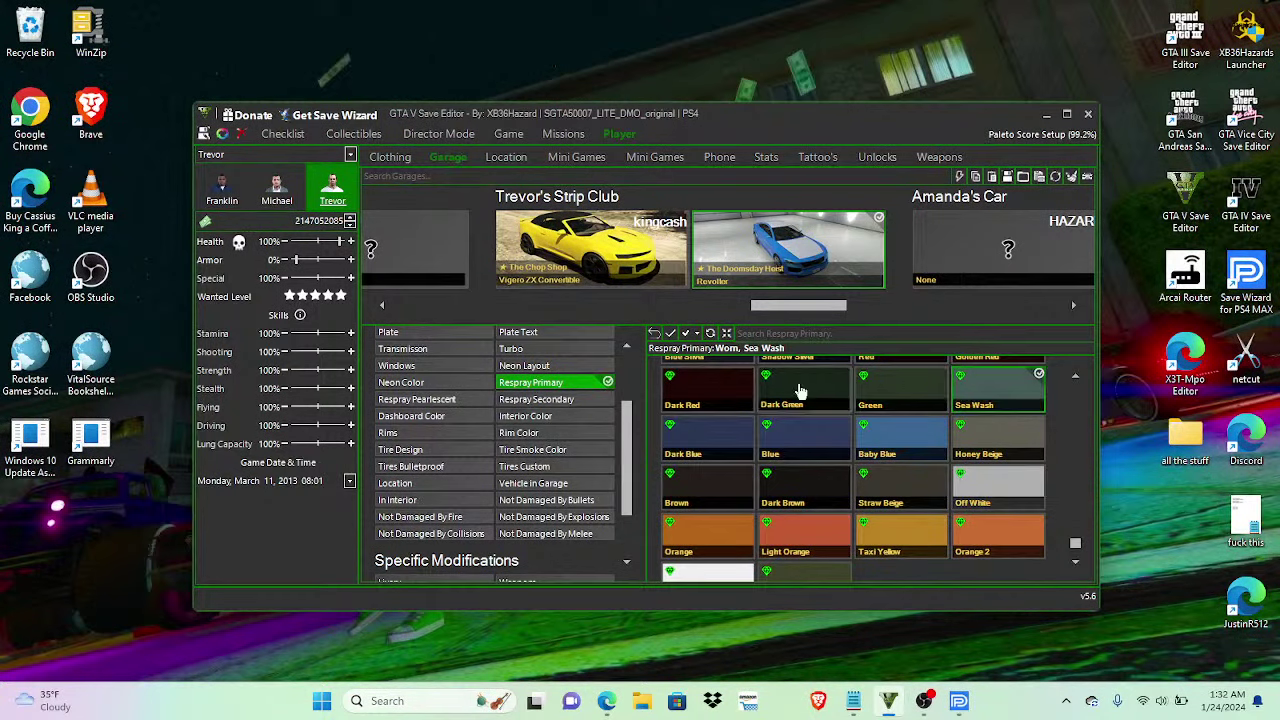
pyautogui.click(580, 400)
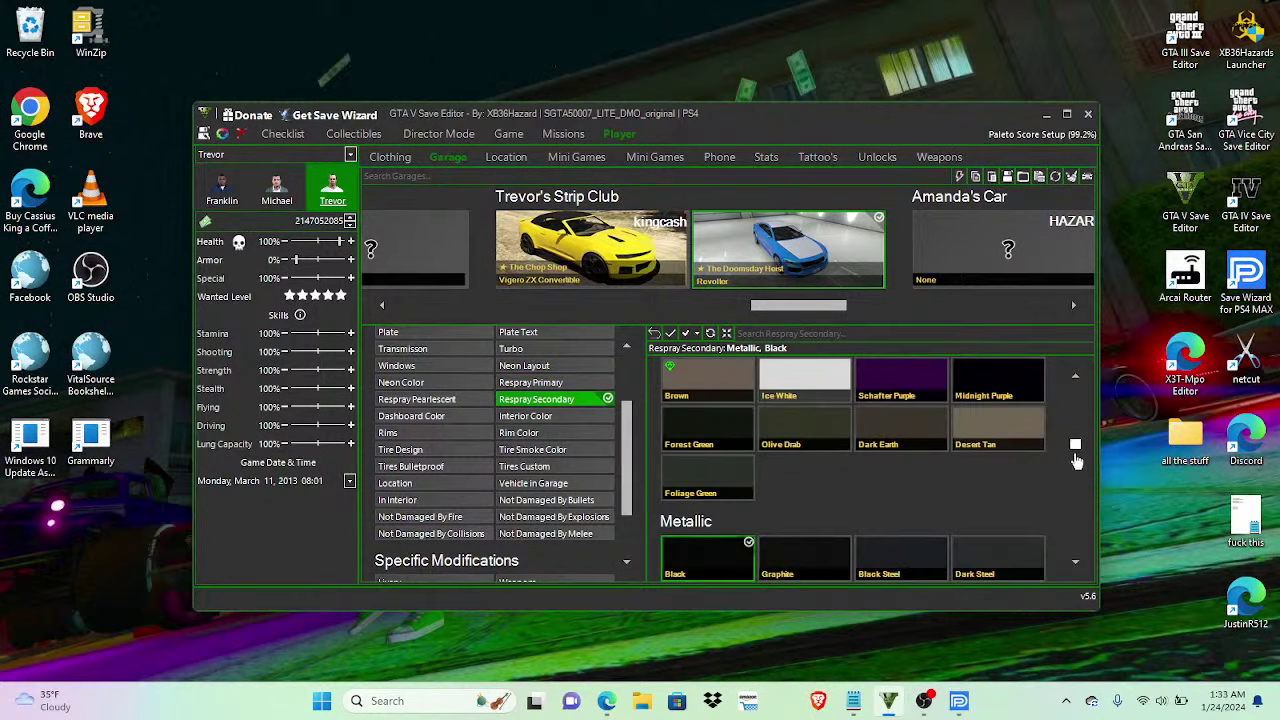
pyautogui.moveTo(1076, 448); pyautogui.dragTo(1076, 544)
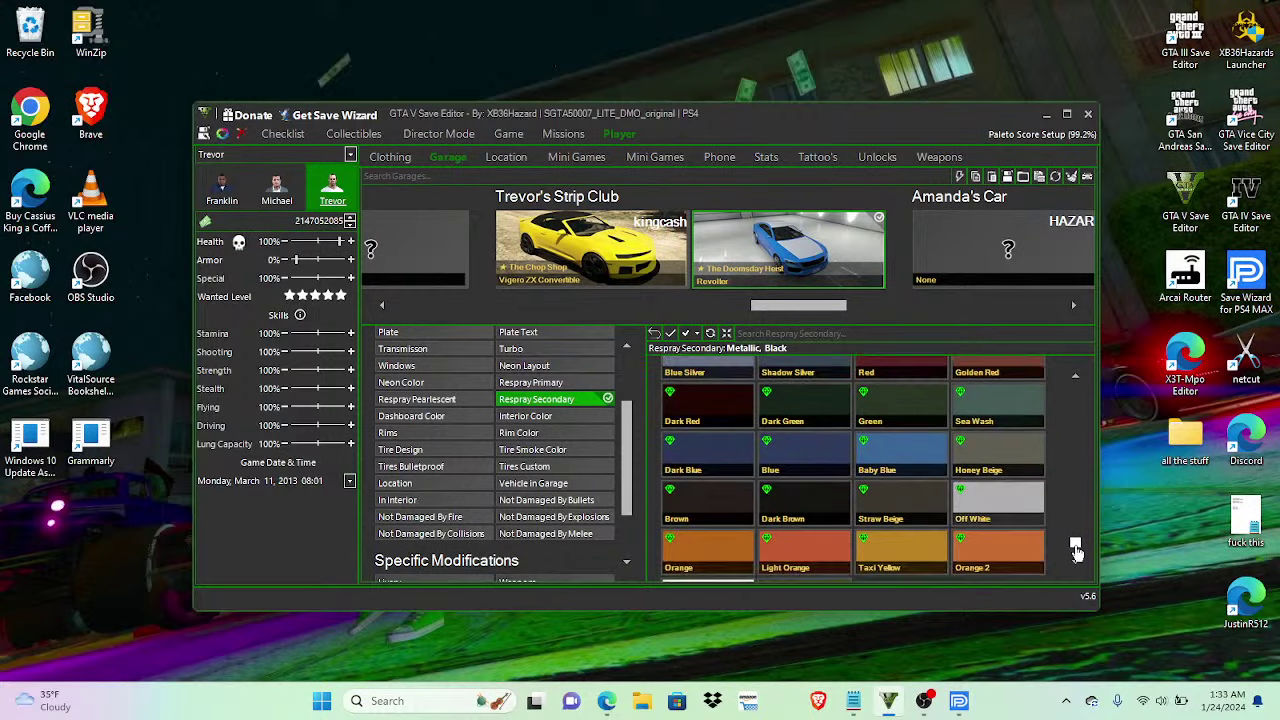
pyautogui.click(1003, 411)
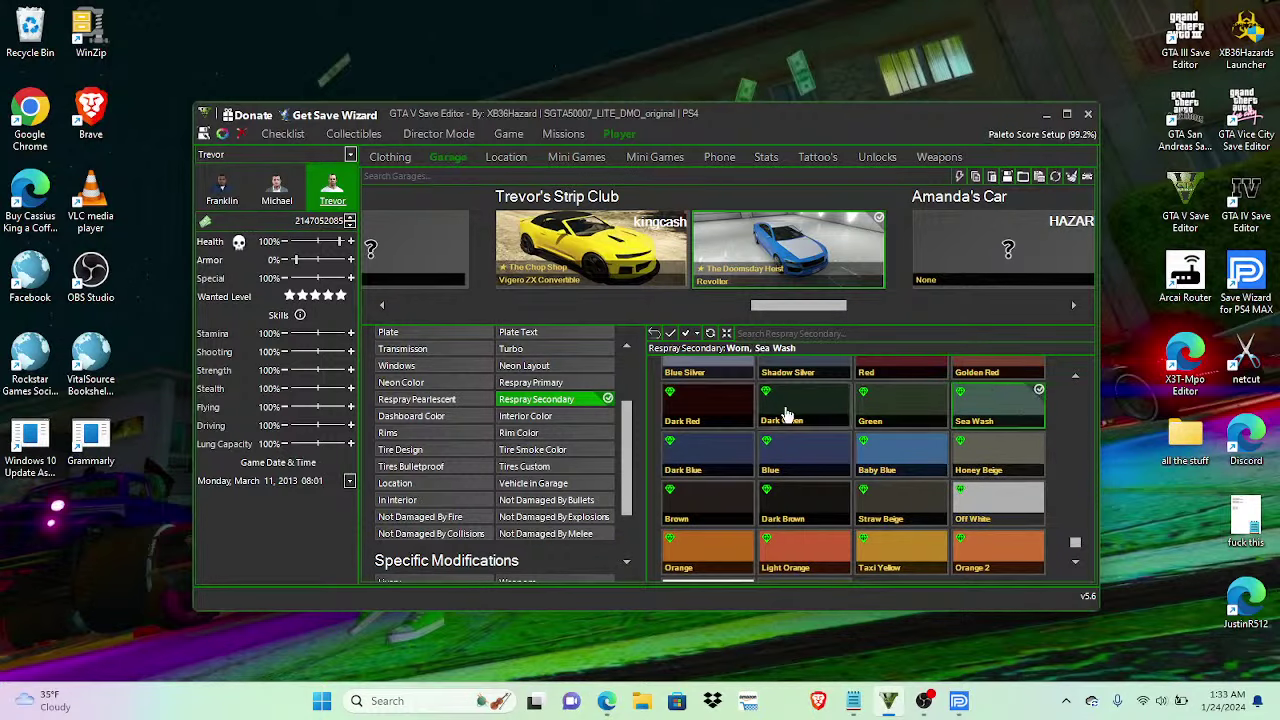
# Step: Set the Revolter's dashboard color to Worn Sea Wash
pyautogui.click(470, 418)
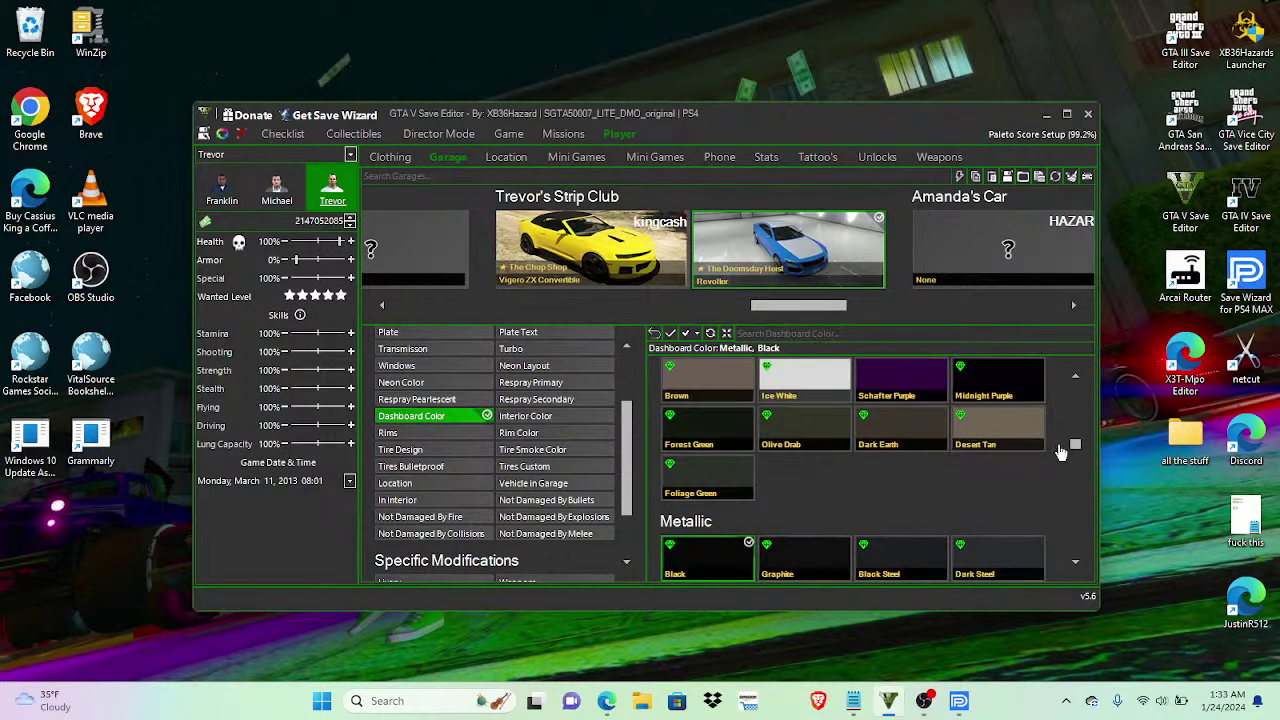
pyautogui.moveTo(1074, 448); pyautogui.dragTo(1073, 581)
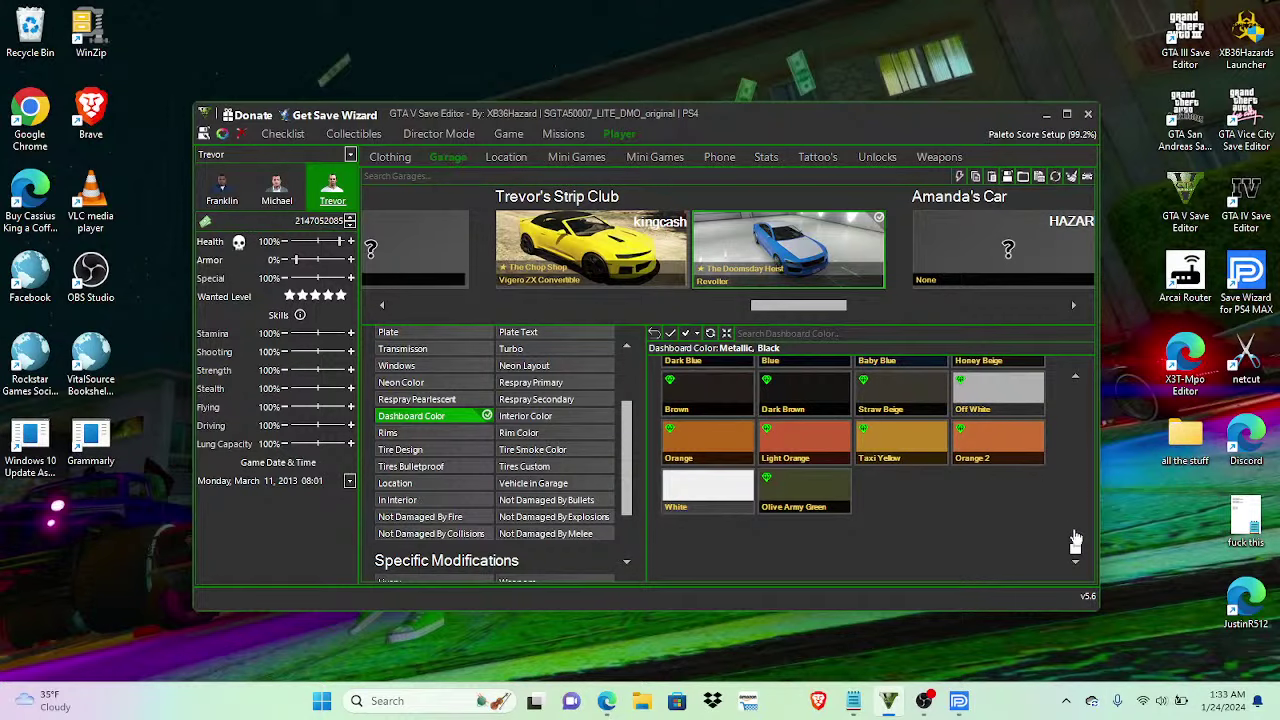
pyautogui.scroll(3, 1076, 550)
pyautogui.click(1010, 500)
# Step: Search the pearlescent colors for hunter and set the Revolter's pearlescent respray to Hunter Green
pyautogui.click(540, 382)
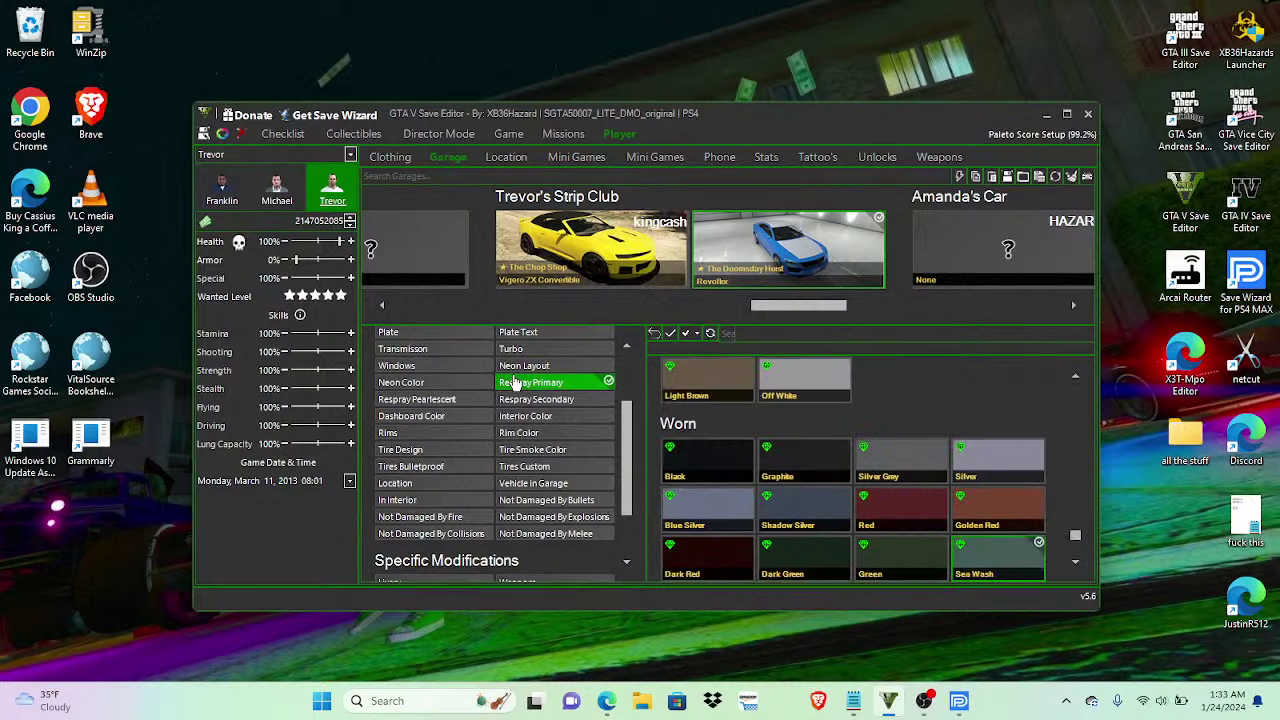
pyautogui.click(463, 400)
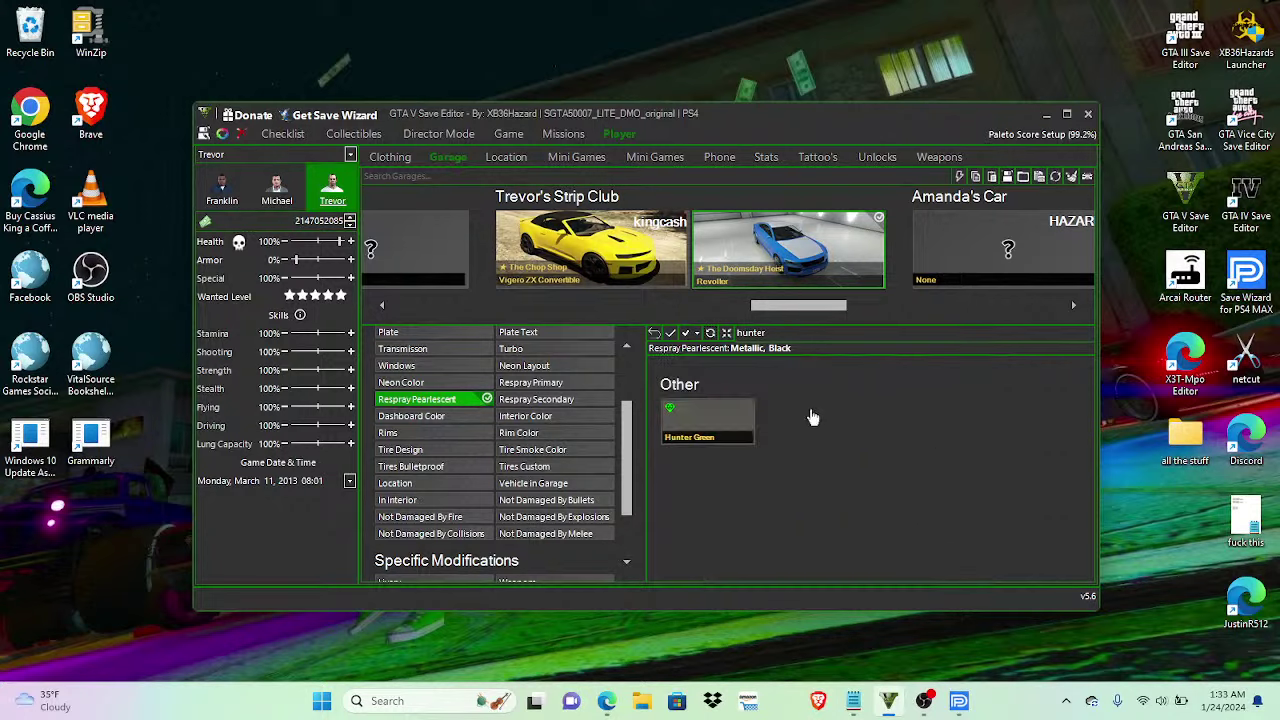
pyautogui.click(743, 438)
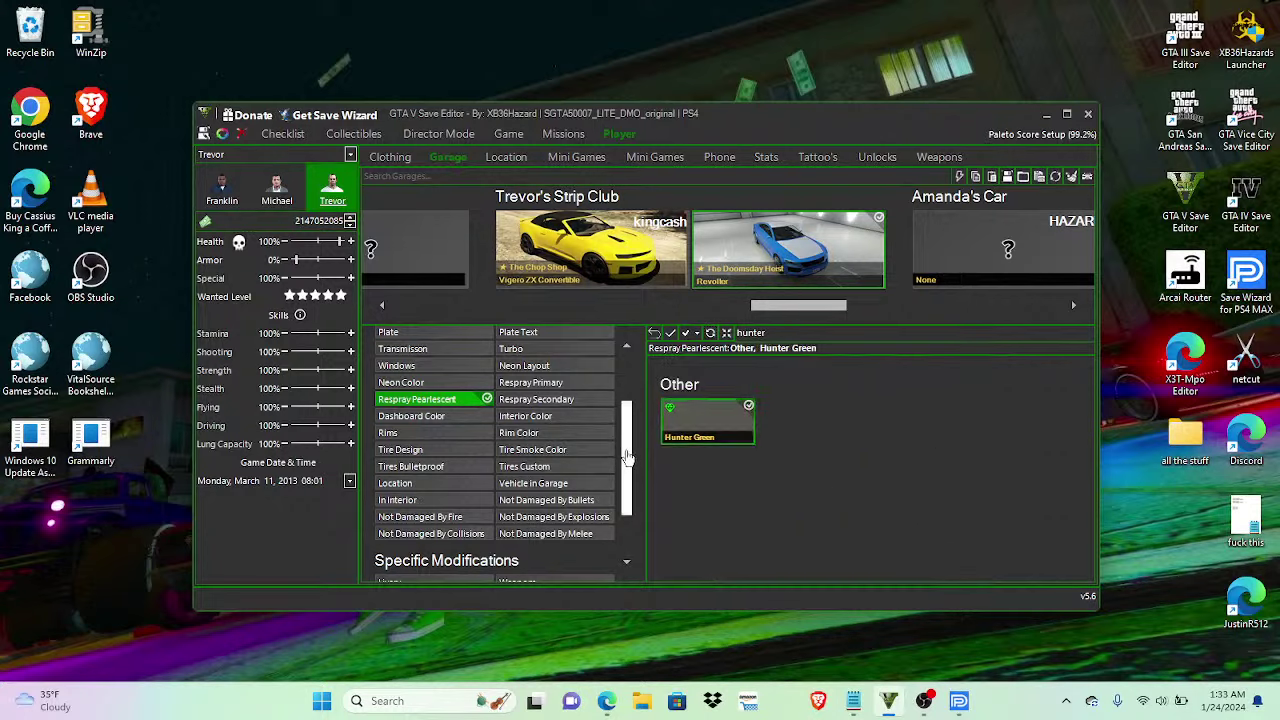
# Step: Review the Revolter's weapon options, livery, vehicle model and list of available modifications
pyautogui.scroll(-2, 493, 514)
pyautogui.click(527, 512)
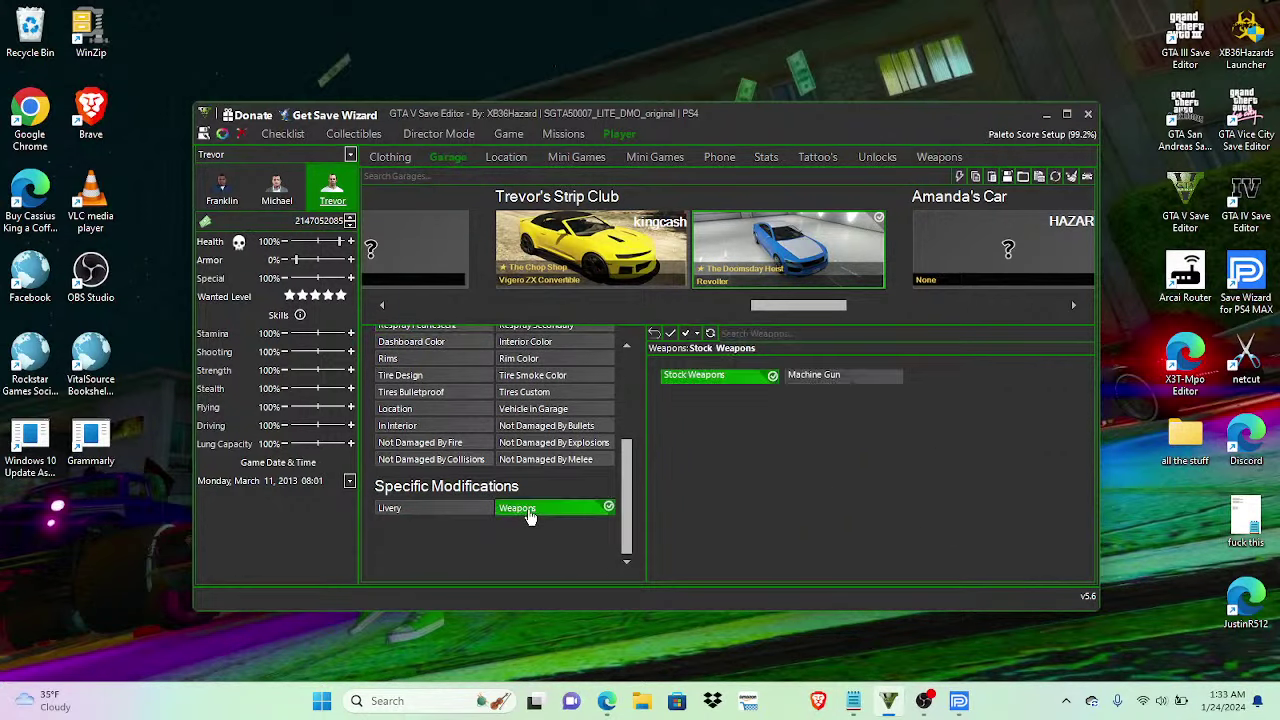
pyautogui.click(461, 513)
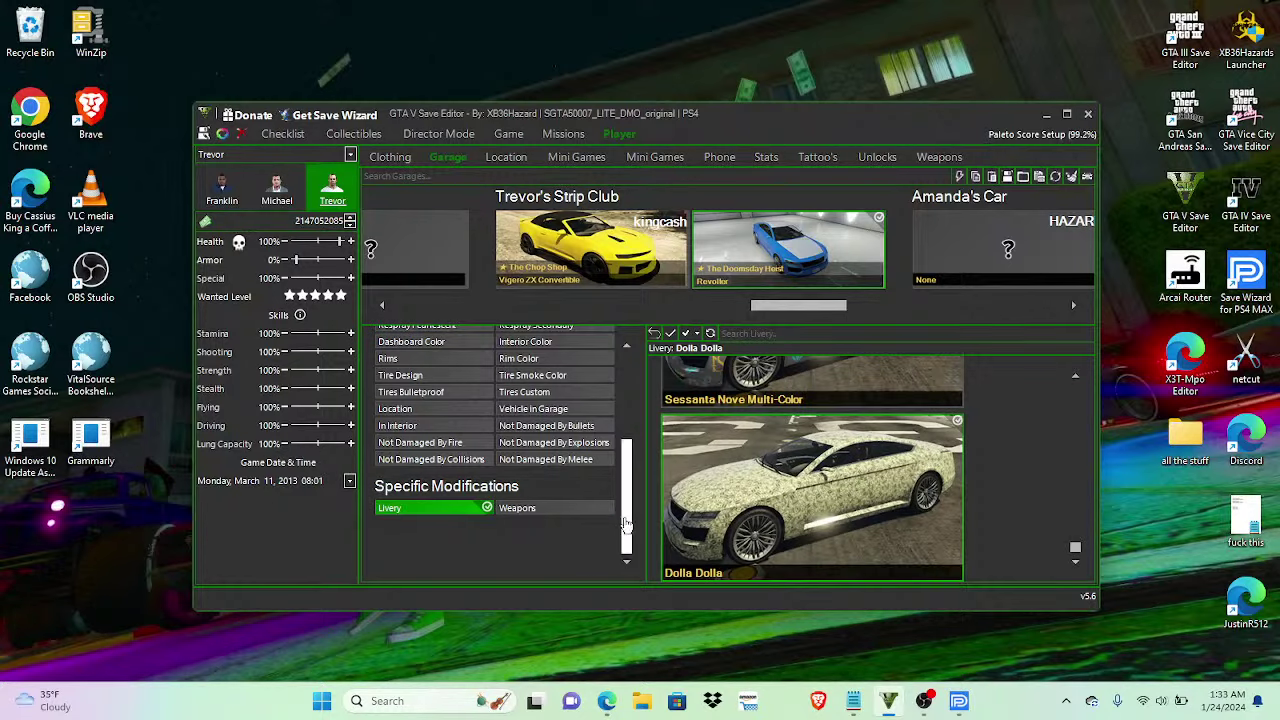
pyautogui.scroll(3, 629, 525)
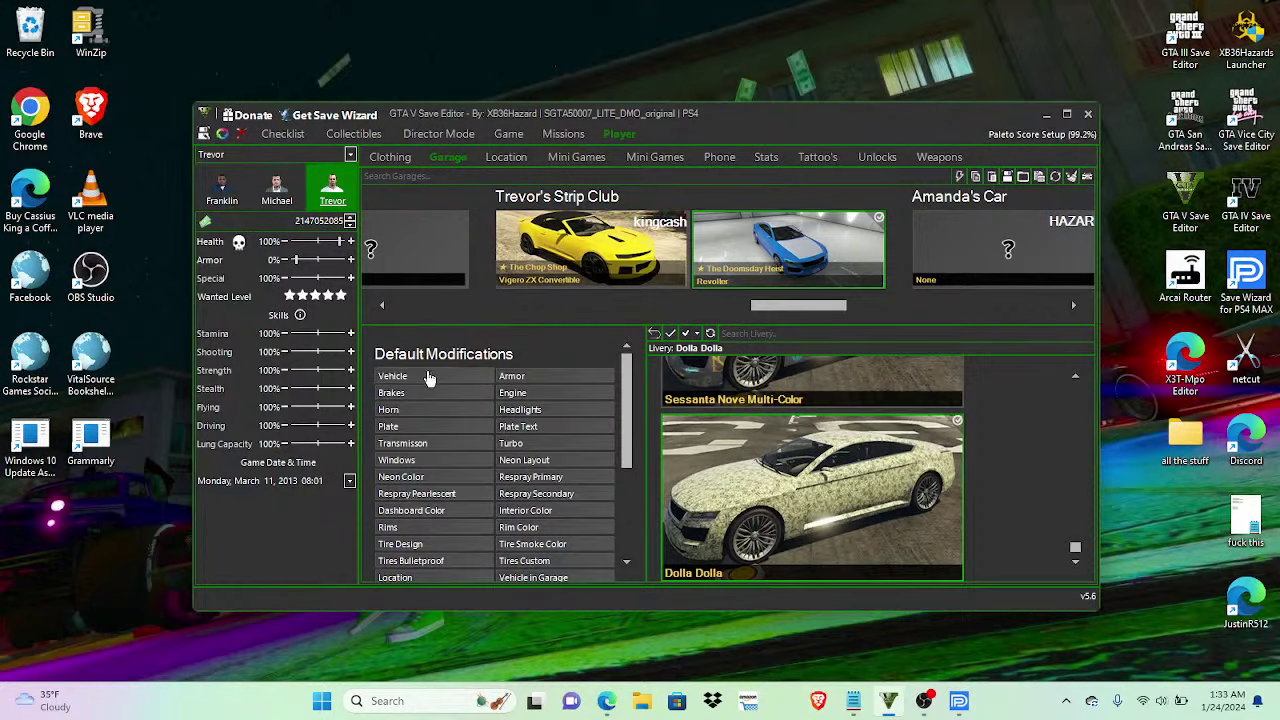
pyautogui.click(455, 384)
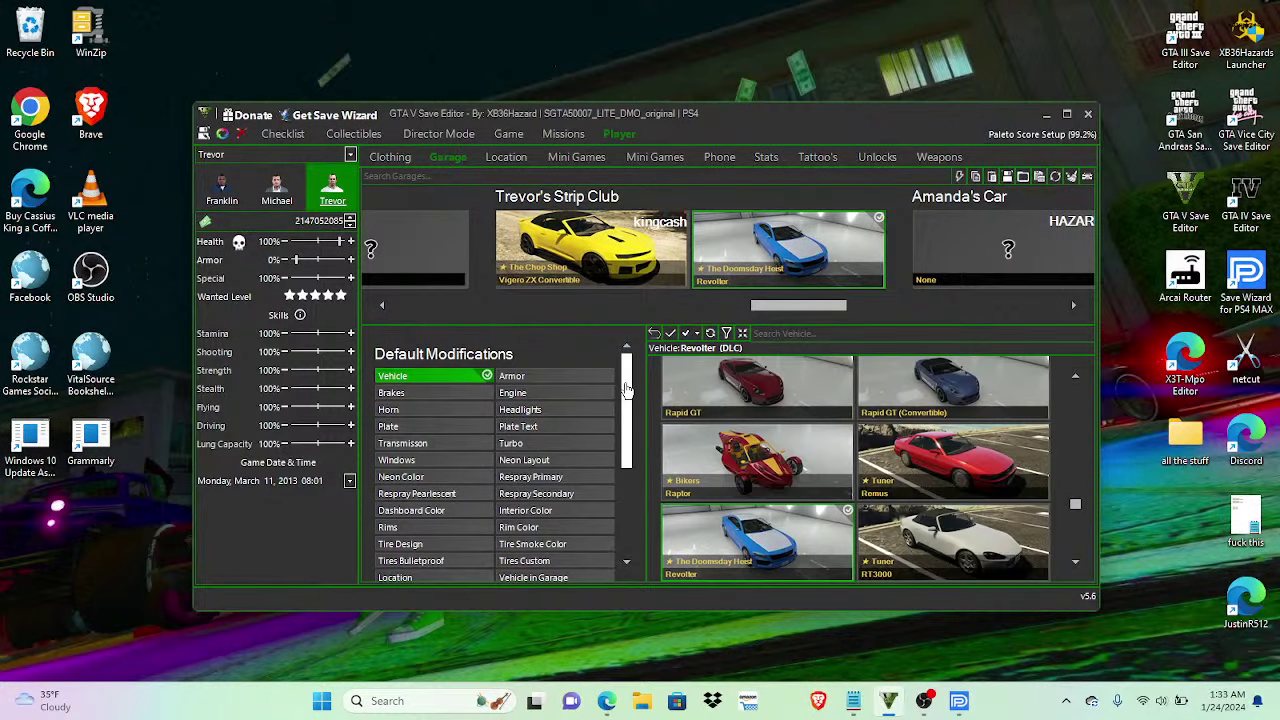
pyautogui.scroll(-5, 627, 388)
pyautogui.scroll(5, 620, 420)
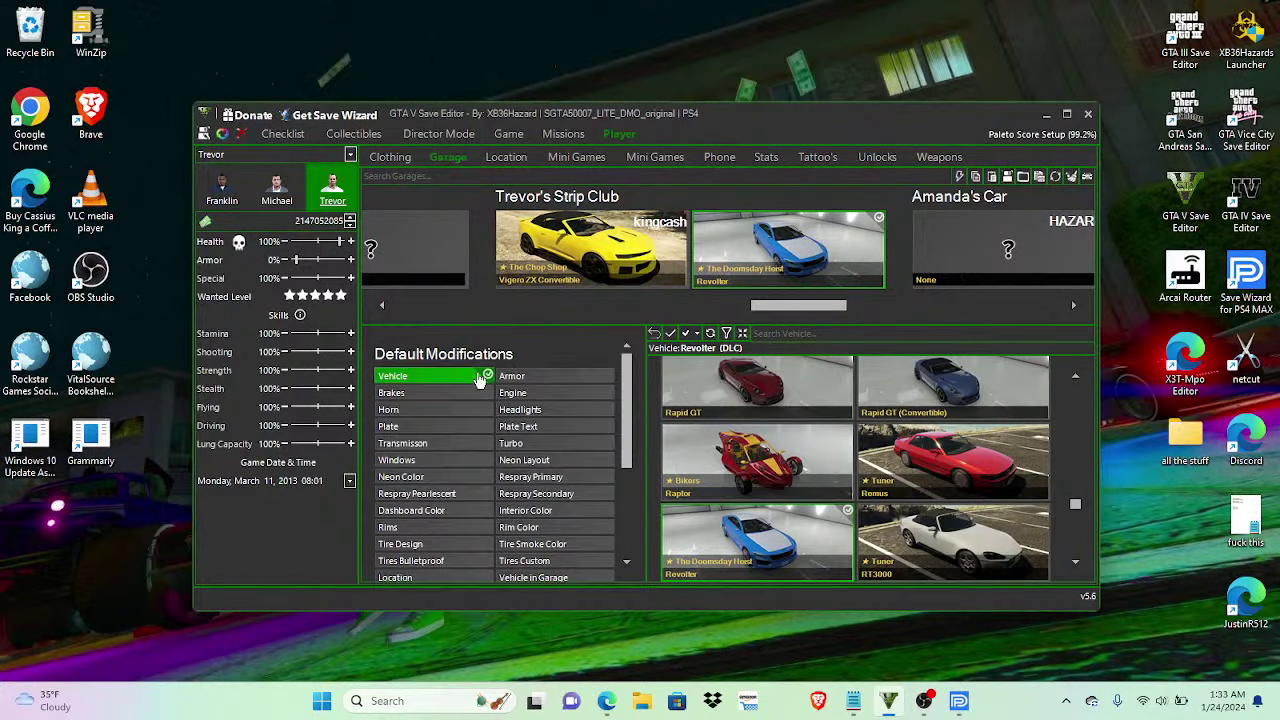
# Step: Save the gamesave with the finished Revolter and filter the vehicle list to The Chop Shop DLC
pyautogui.click(203, 136)
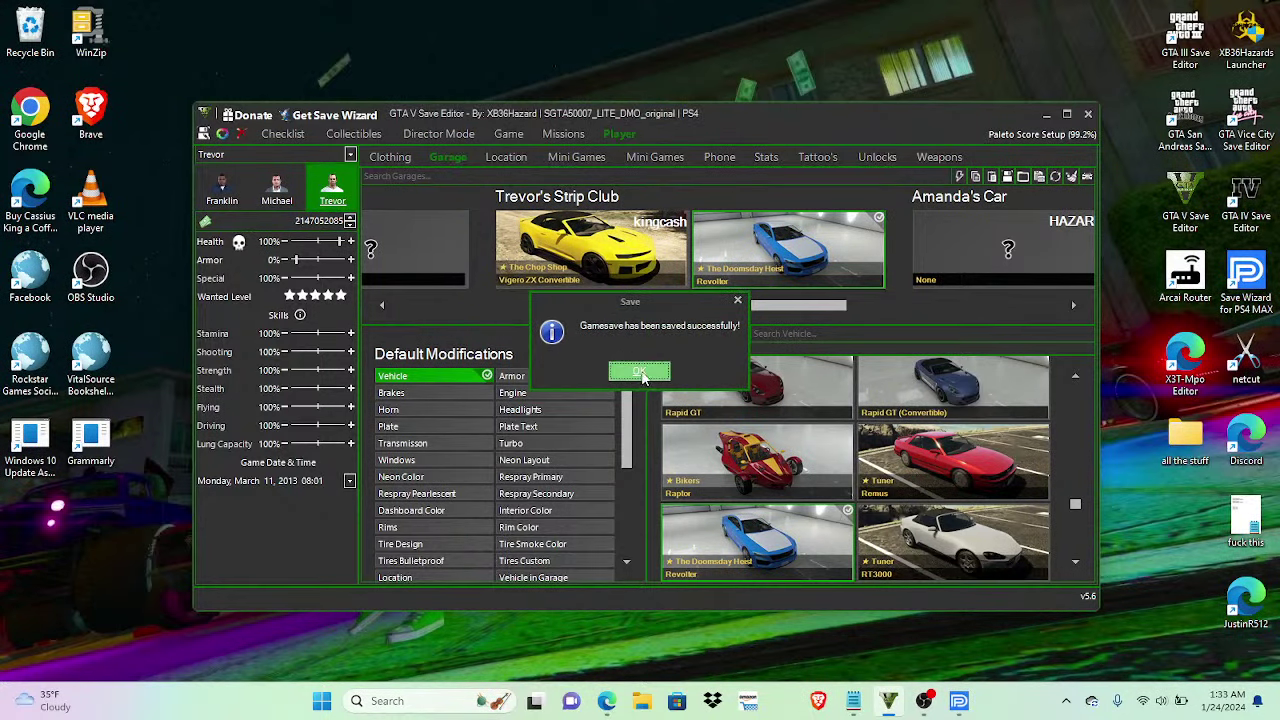
pyautogui.click(640, 373)
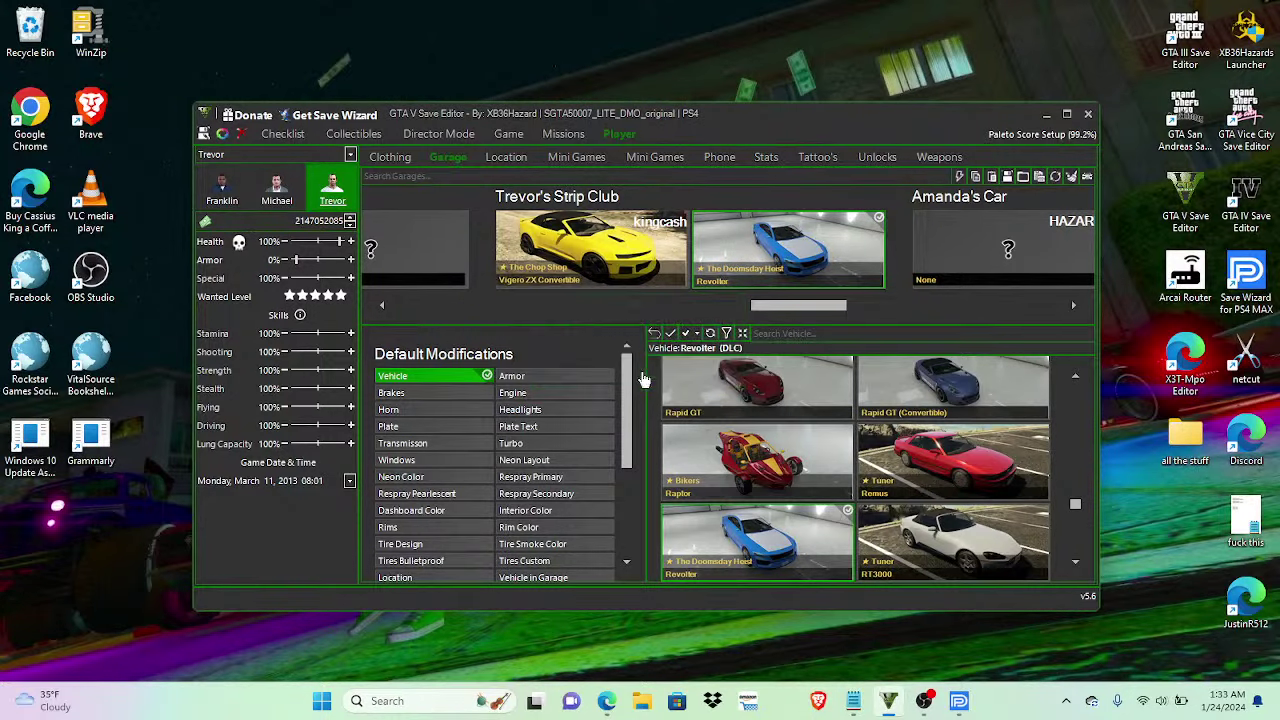
pyautogui.click(726, 334)
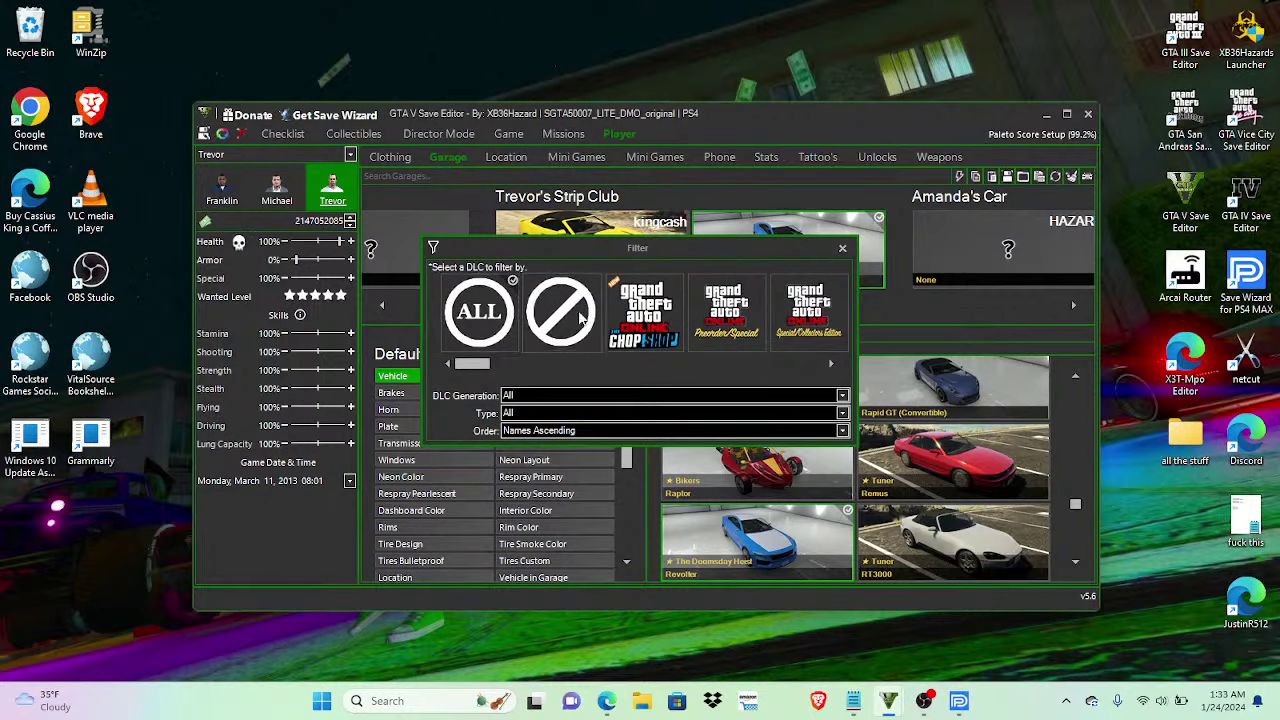
pyautogui.click(645, 312)
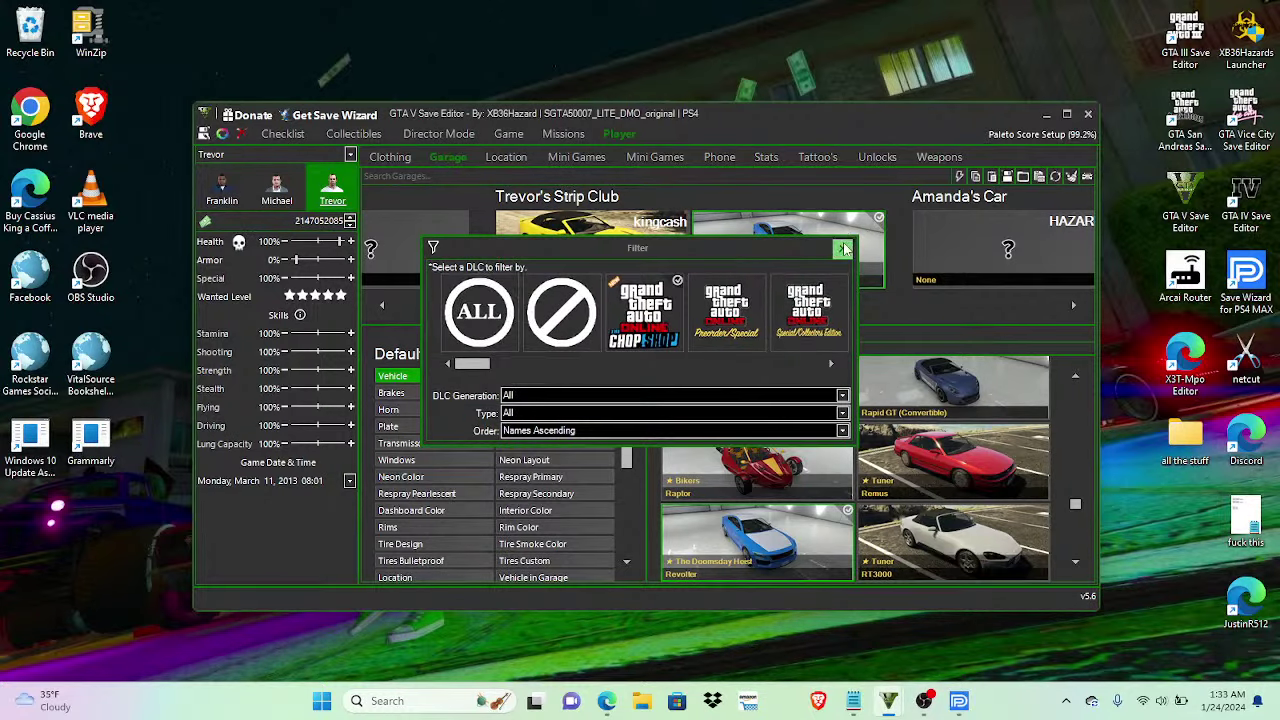
pyautogui.click(843, 250)
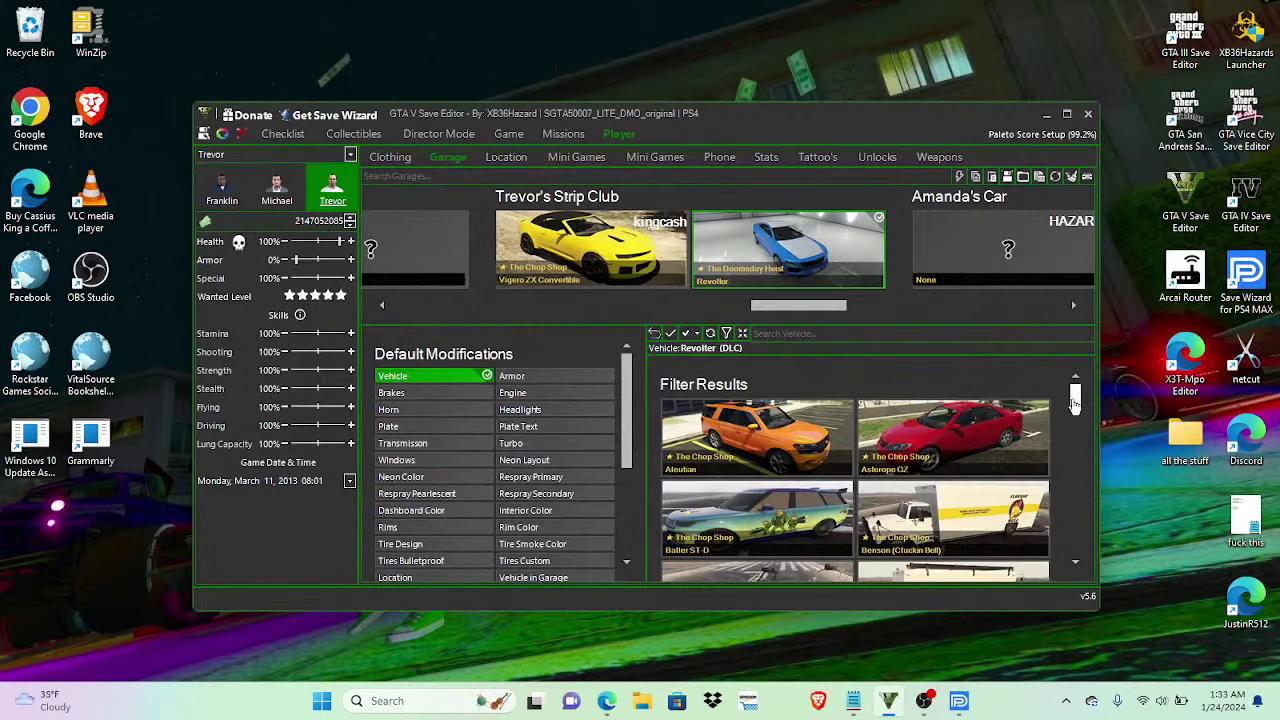
# Step: Replace the Revolter in Trevor's Strip Club garage with the Gauntlet Interceptor without resetting its modifications
pyautogui.moveTo(1077, 398); pyautogui.dragTo(1077, 466)
pyautogui.click(765, 484)
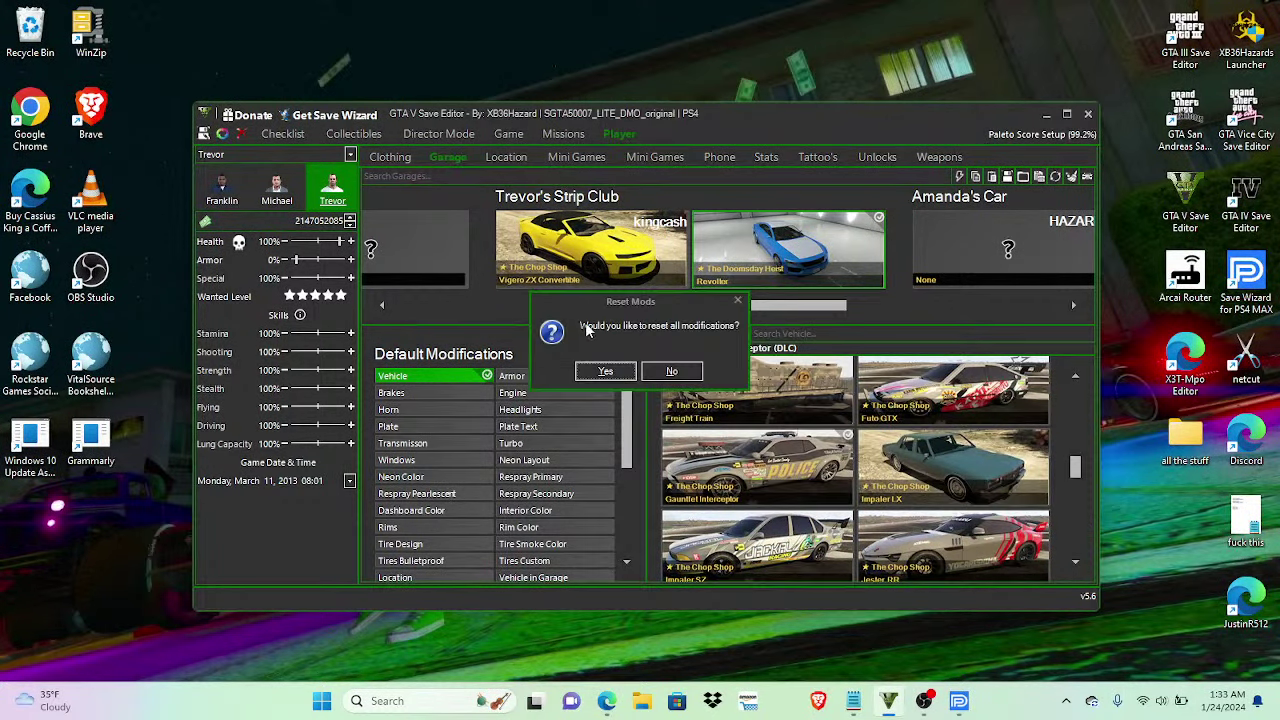
pyautogui.click(674, 371)
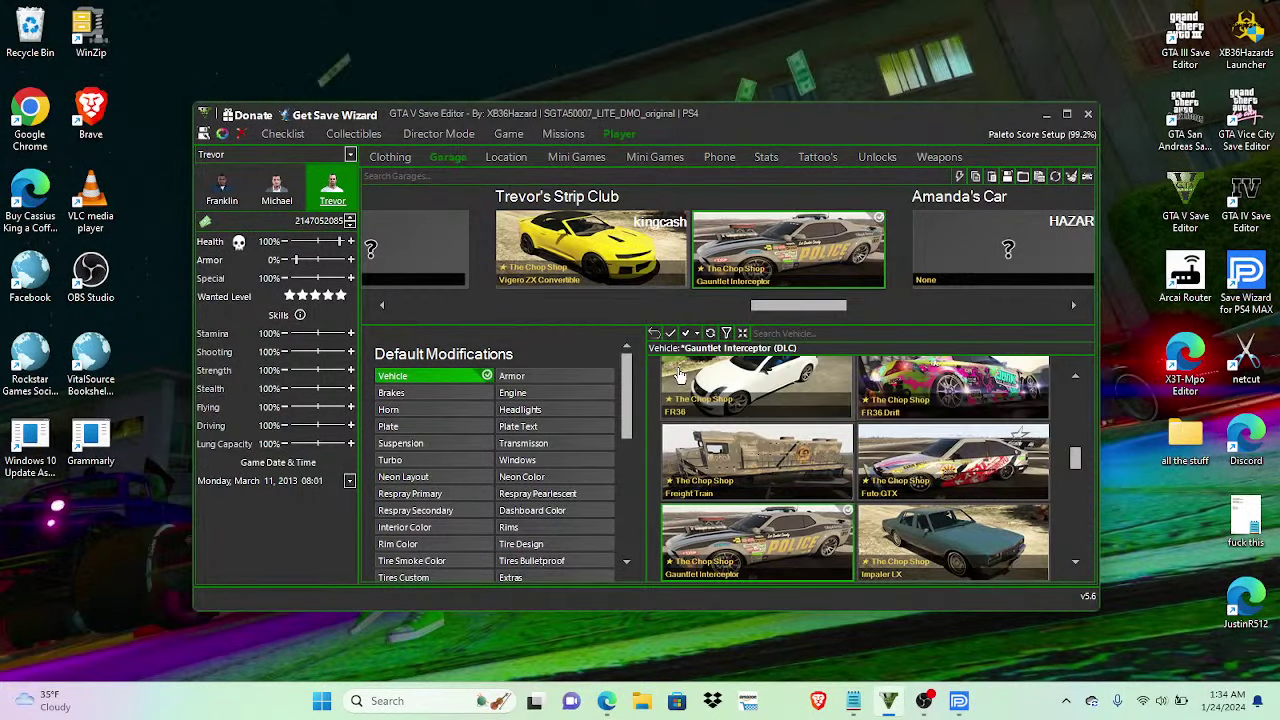
# Step: Set the Gauntlet Interceptor's plate text to noreset and its plate style to North Yankton
pyautogui.click(558, 427)
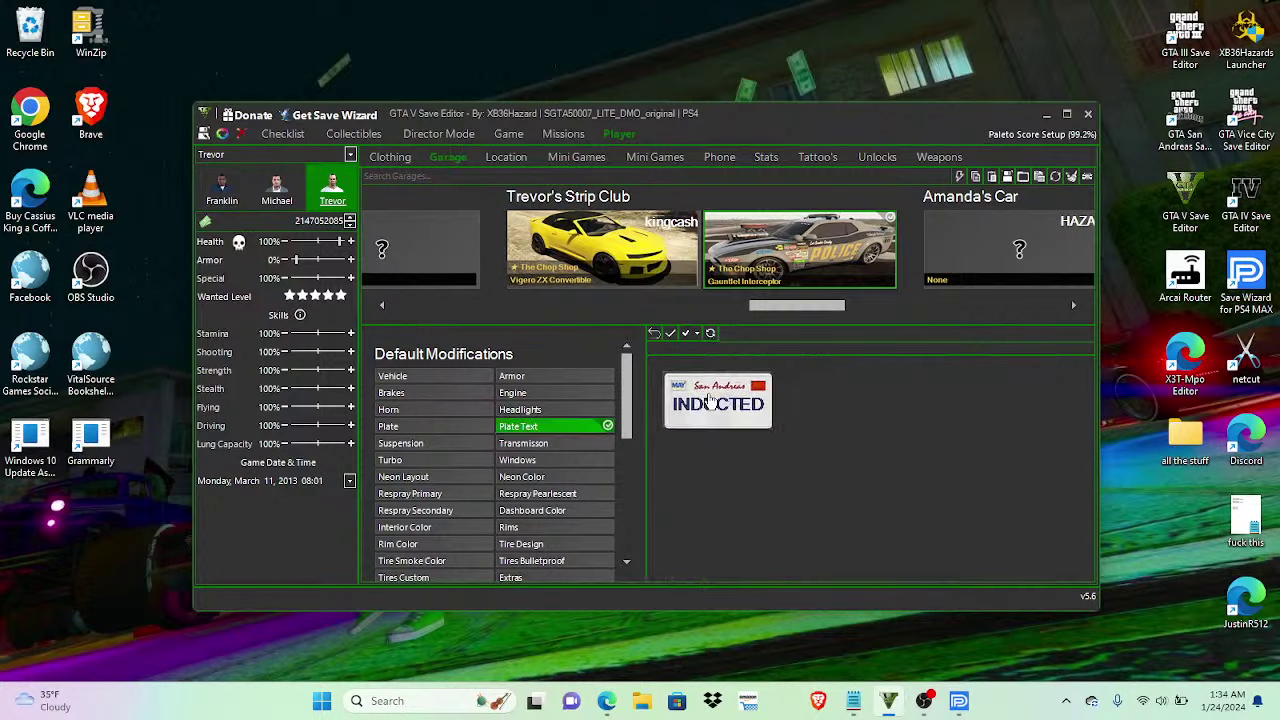
pyautogui.click(709, 400)
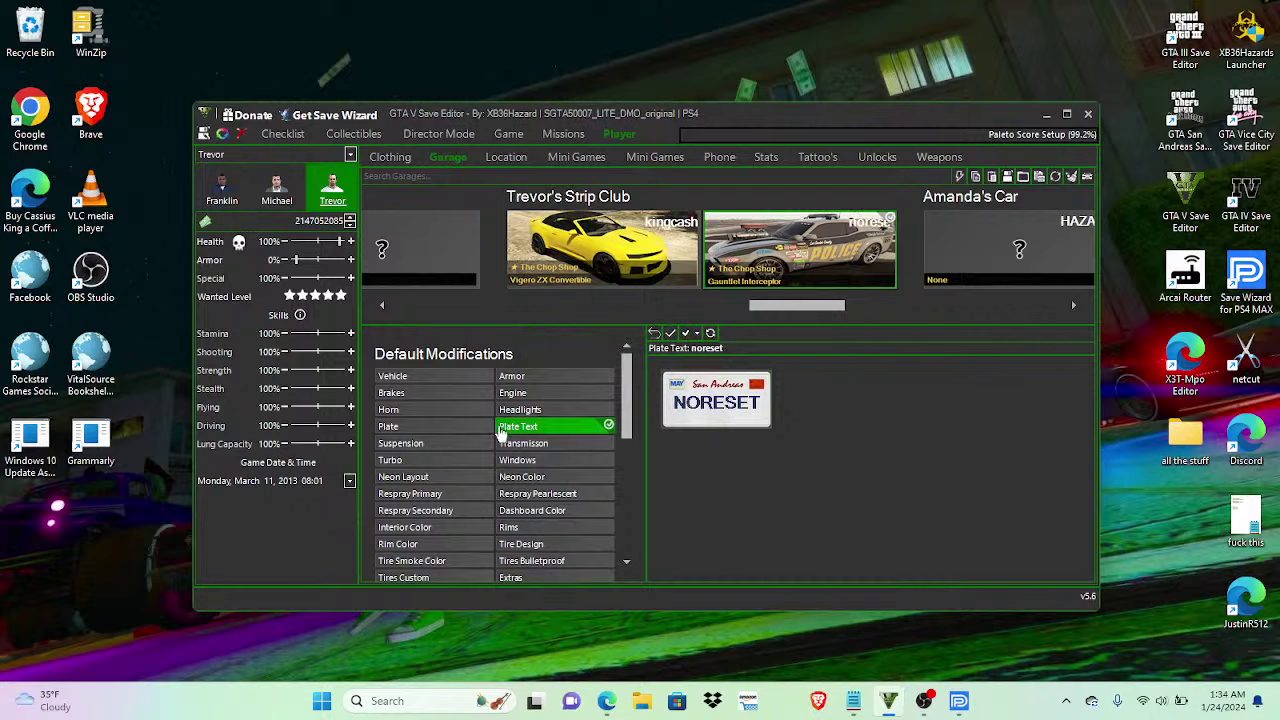
pyautogui.click(410, 426)
pyautogui.click(934, 480)
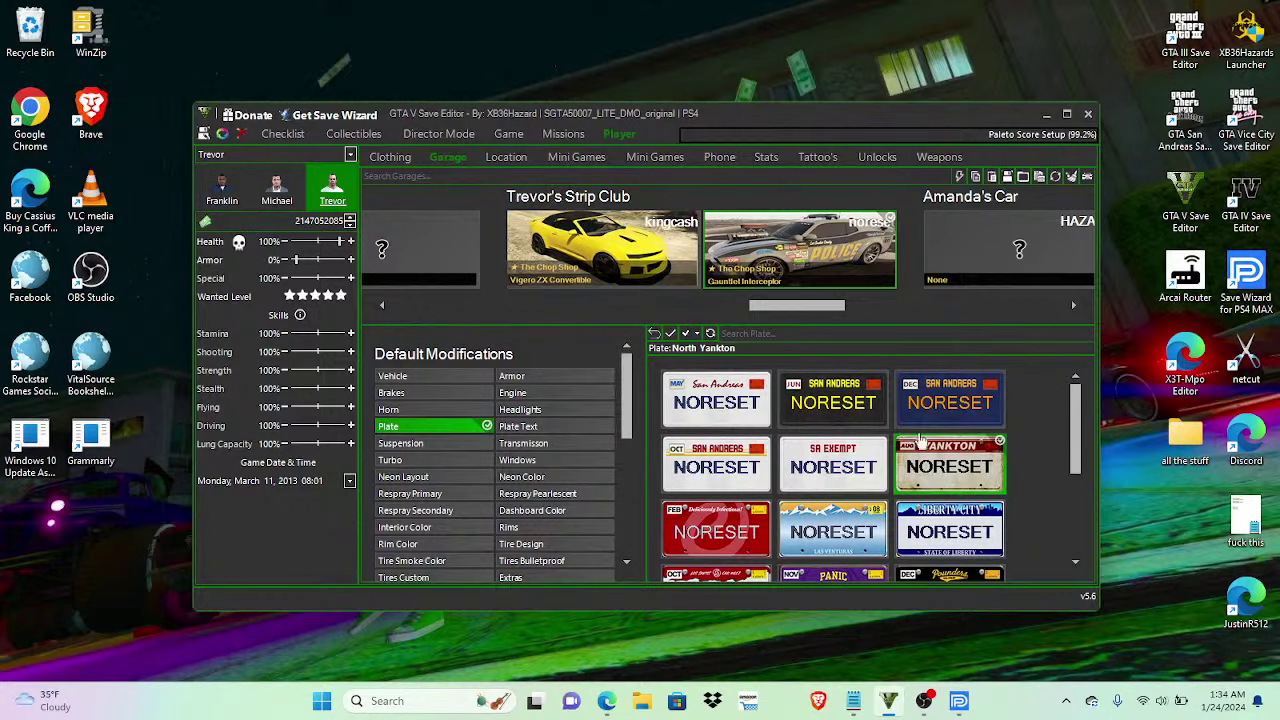
# Step: Select the Stafford in the Pillbox Hill Garage and save the edited gamesave
pyautogui.click(430, 376)
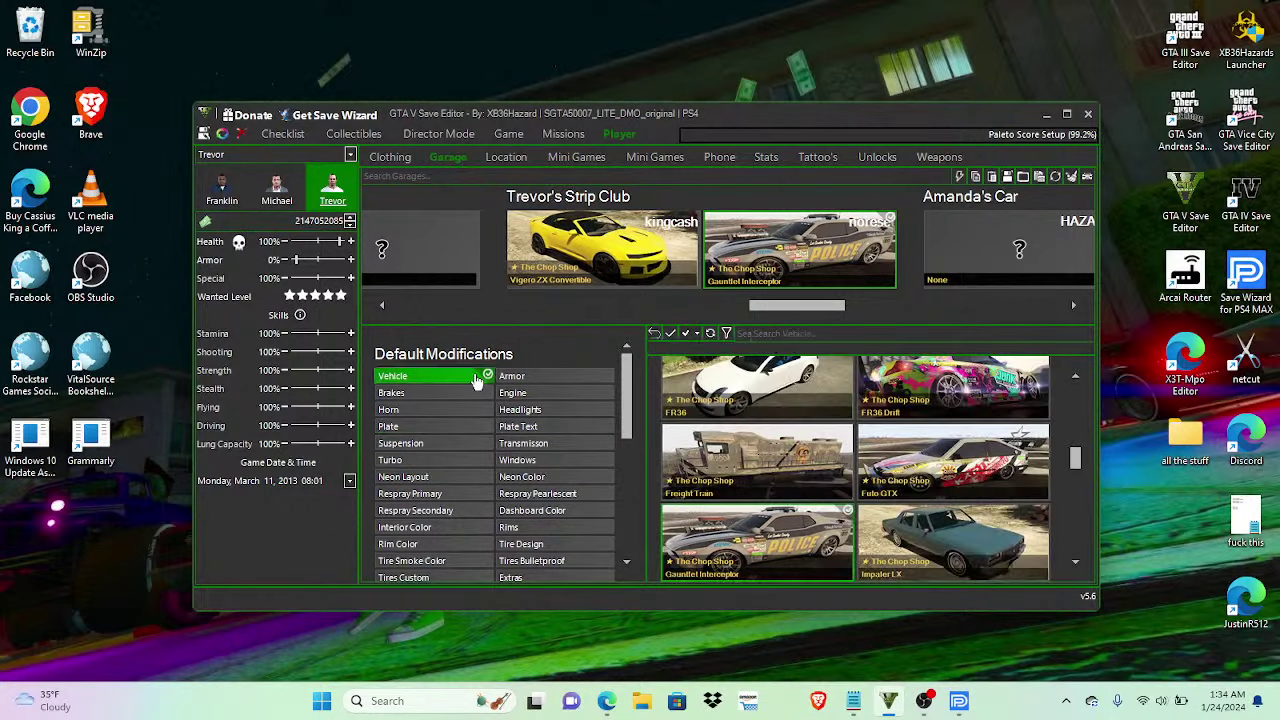
pyautogui.click(660, 262)
pyautogui.moveTo(762, 307); pyautogui.dragTo(402, 307)
pyautogui.click(478, 225)
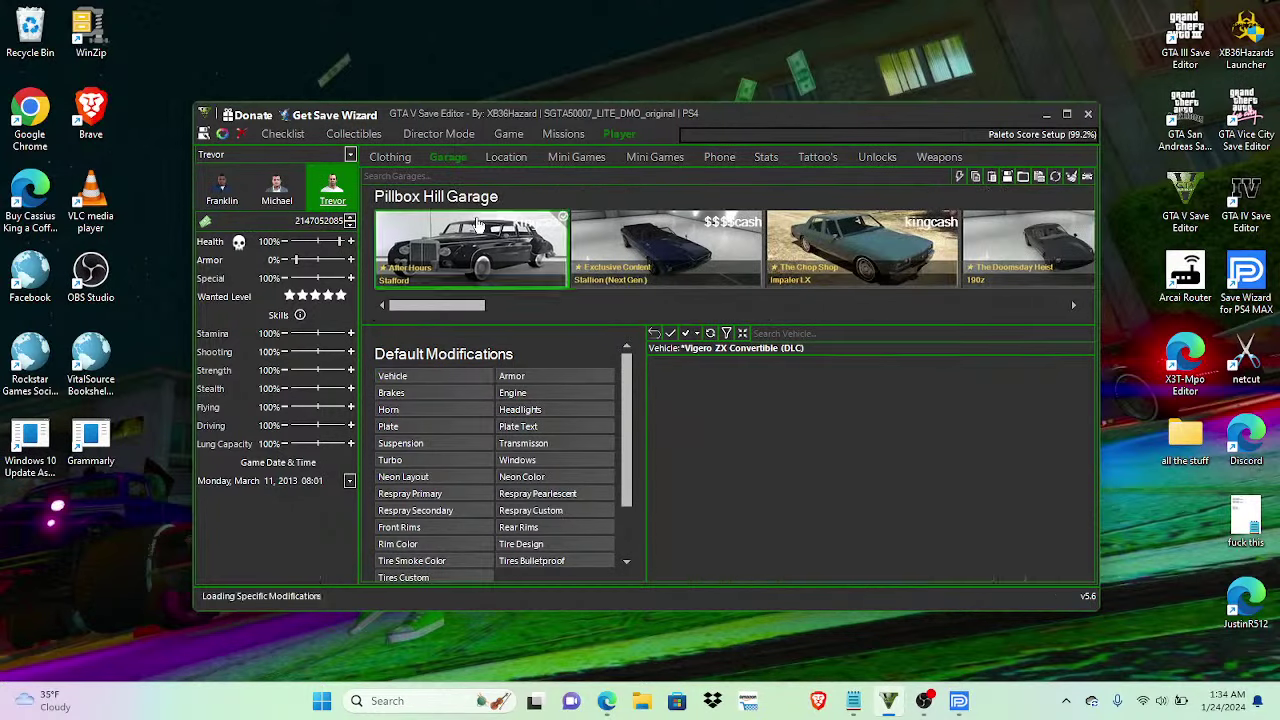
pyautogui.click(204, 133)
pyautogui.click(644, 372)
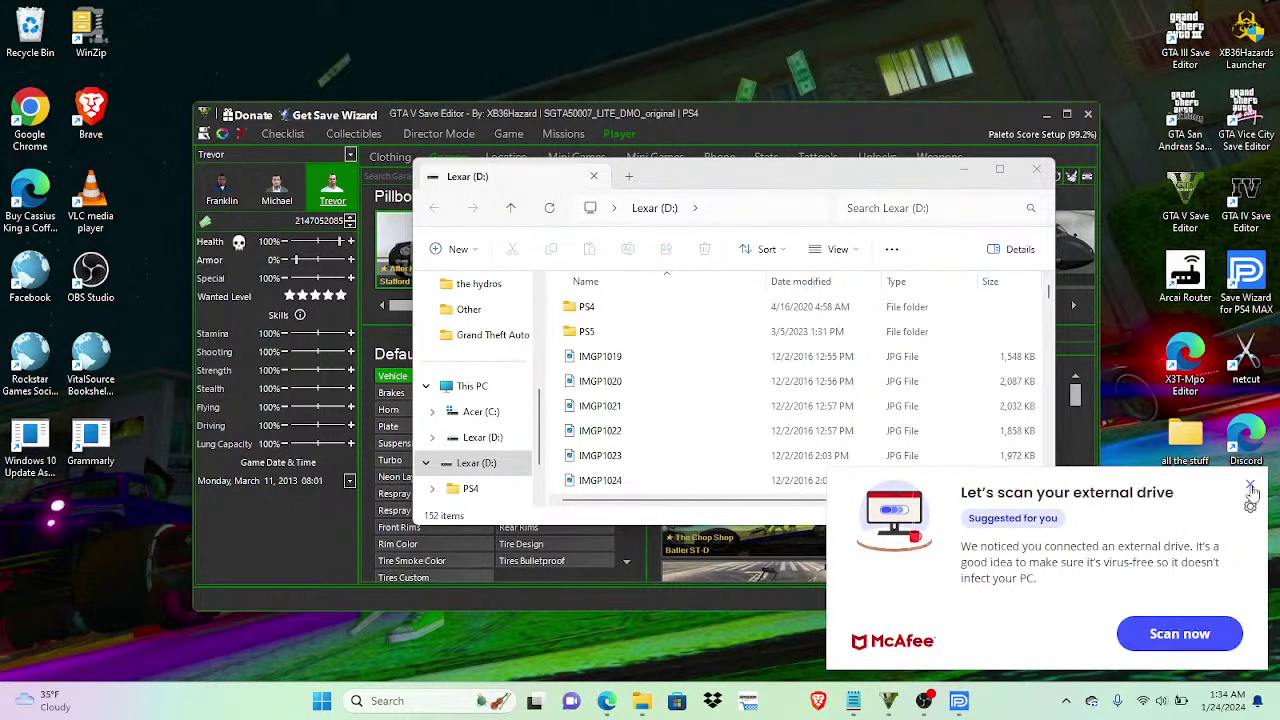
# Step: Dismiss the drive scan notice and USB drive window, restart Save Wizard, and accept its beta terms and news
pyautogui.click(1250, 488)
pyautogui.click(1036, 169)
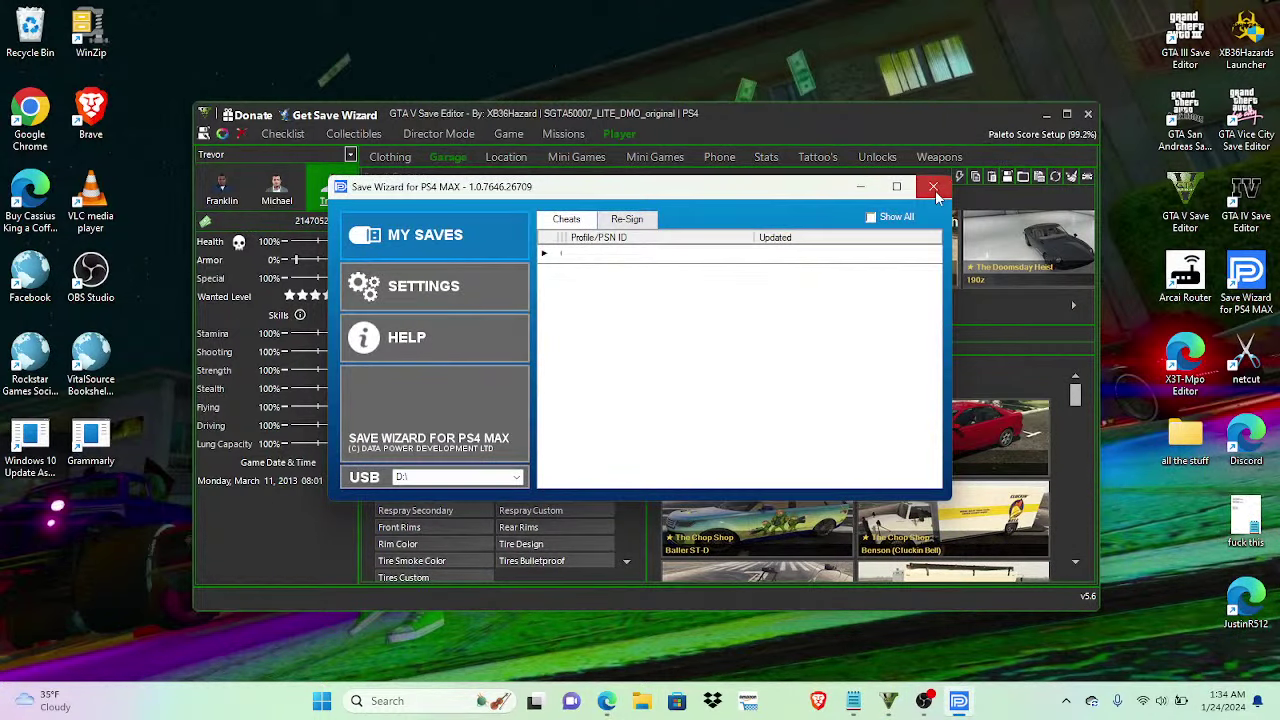
pyautogui.click(933, 190)
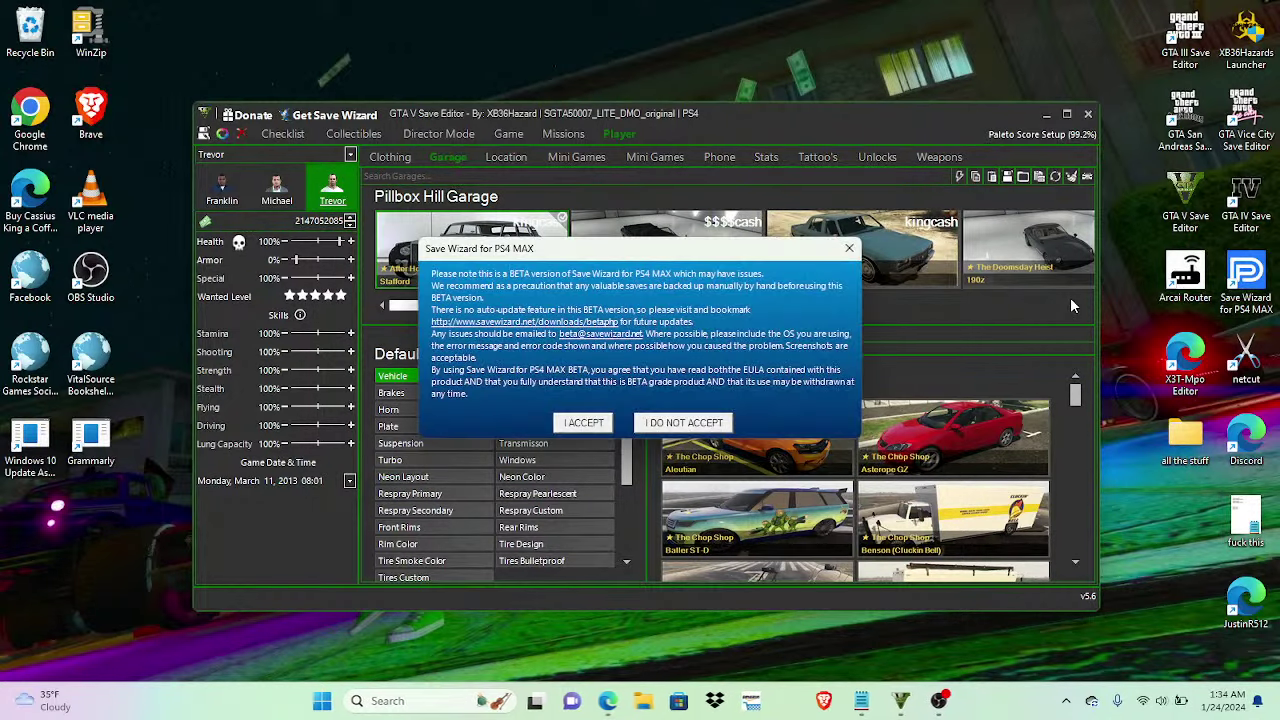
pyautogui.click(581, 423)
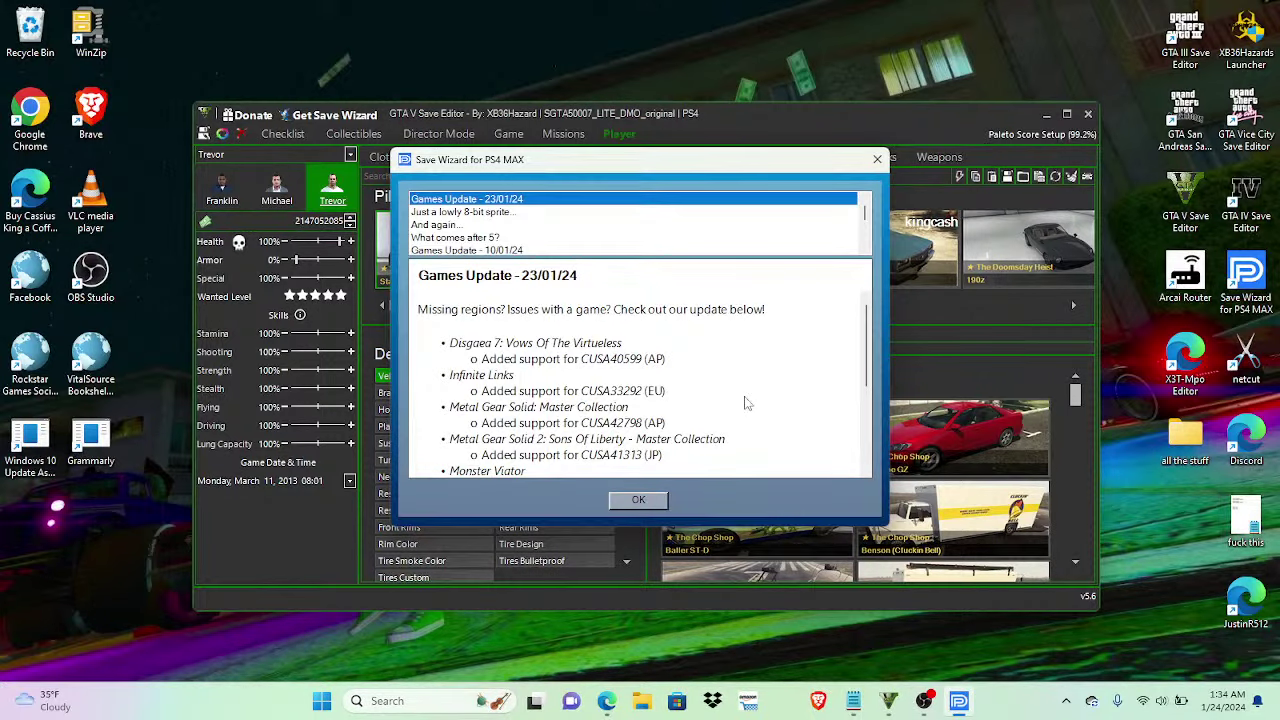
pyautogui.click(645, 500)
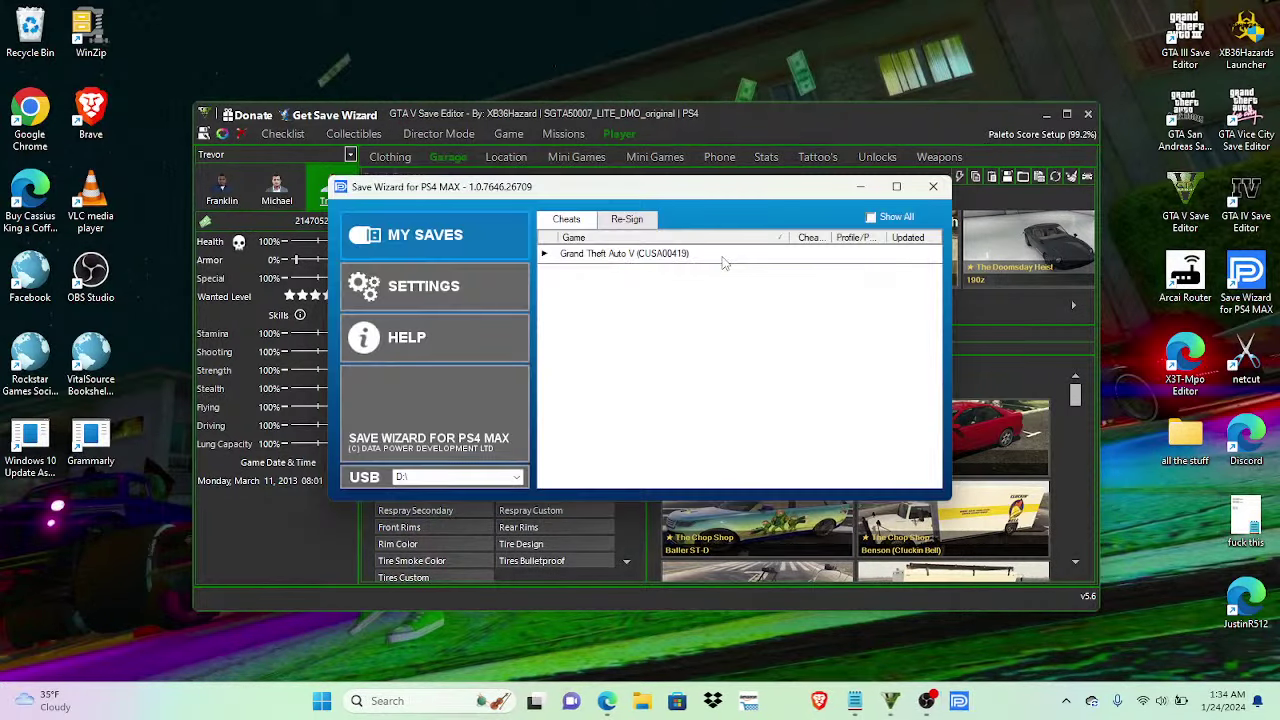
# Step: Open the last Current Game Progress save under Grand Theft Auto V (CUSA00419) in Advanced Mode
pyautogui.doubleClick(686, 256)
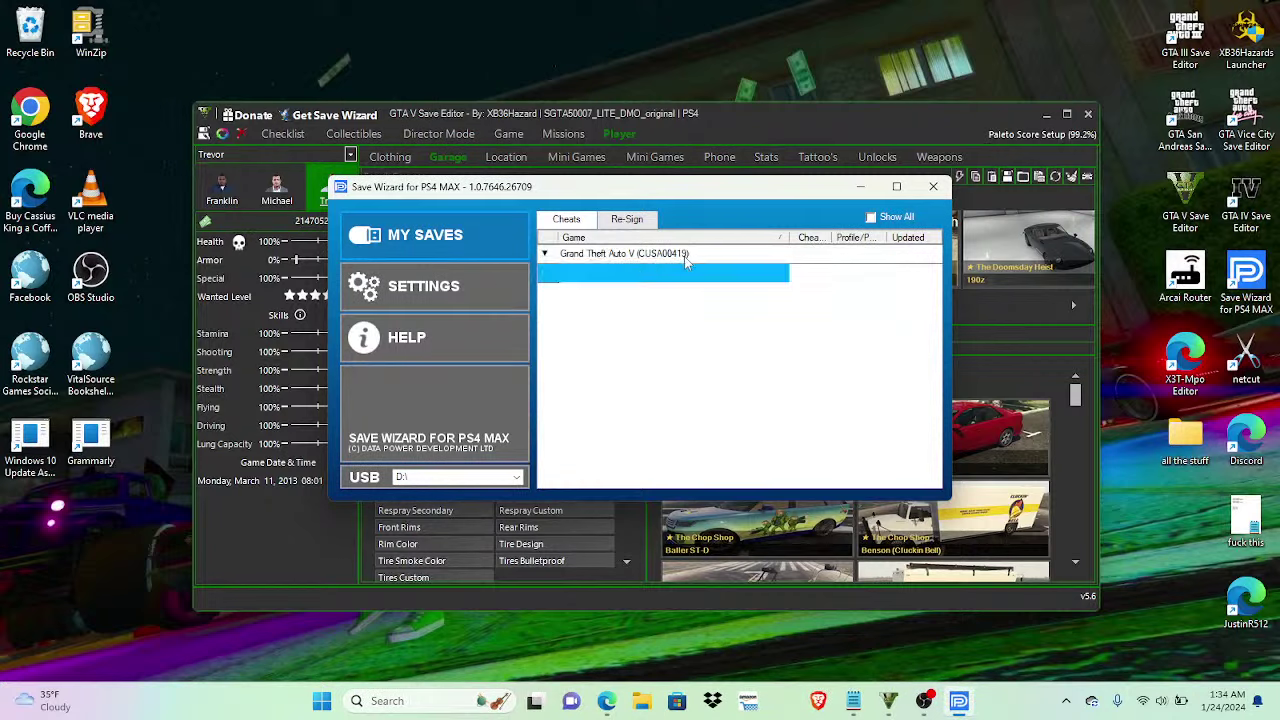
pyautogui.rightClick(680, 313)
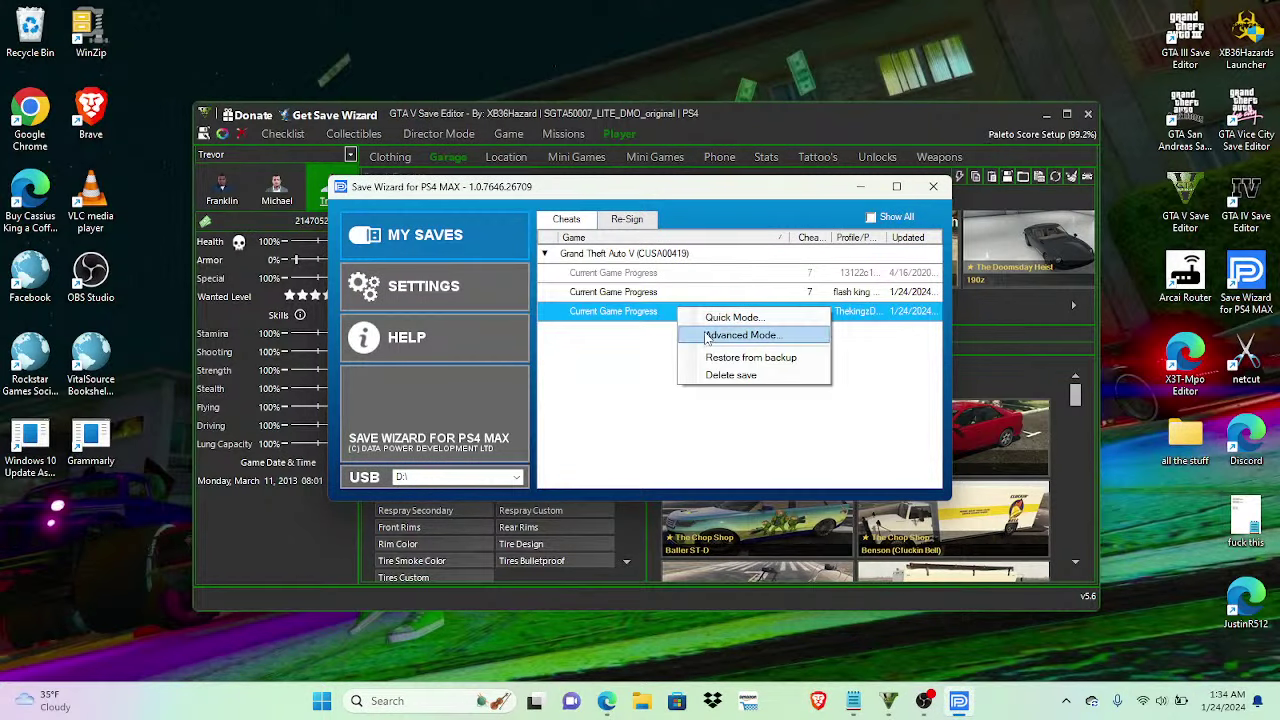
pyautogui.click(712, 338)
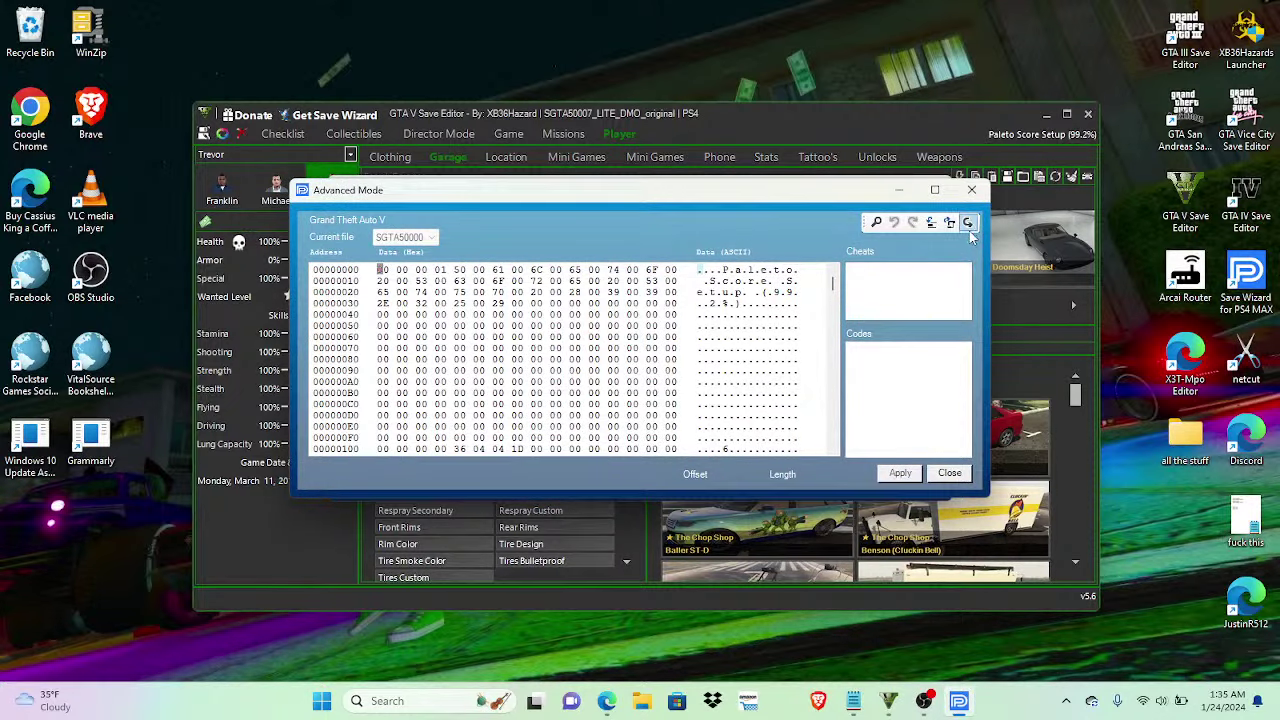
# Step: Import the file SGTA50007_LITE_DMO_original from Downloads into the save and apply the modifications
pyautogui.click(968, 224)
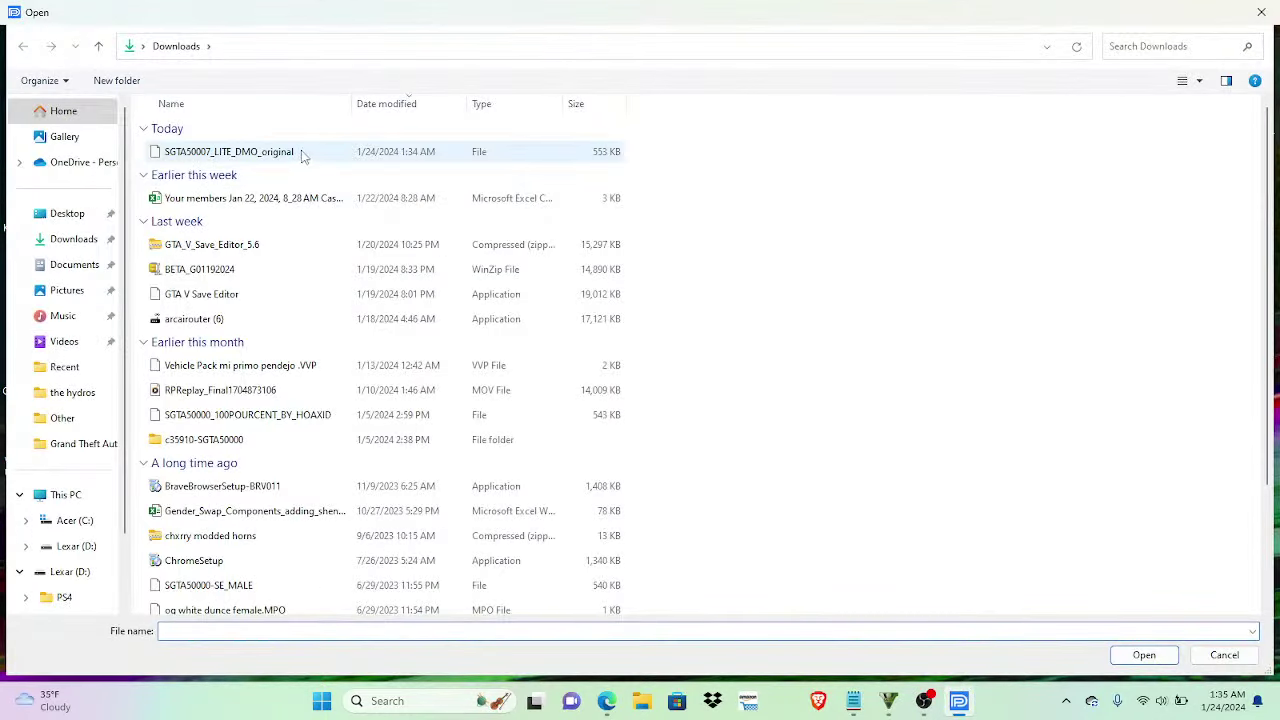
pyautogui.doubleClick(305, 157)
pyautogui.click(900, 473)
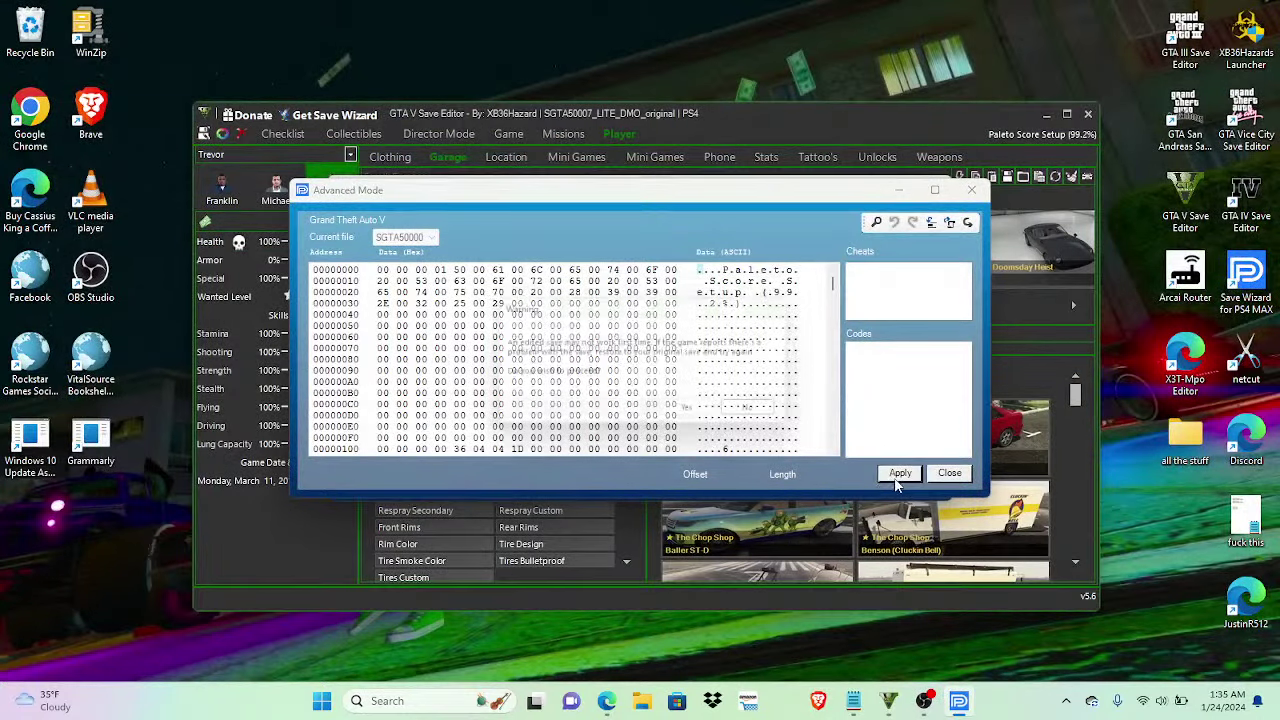
pyautogui.click(695, 413)
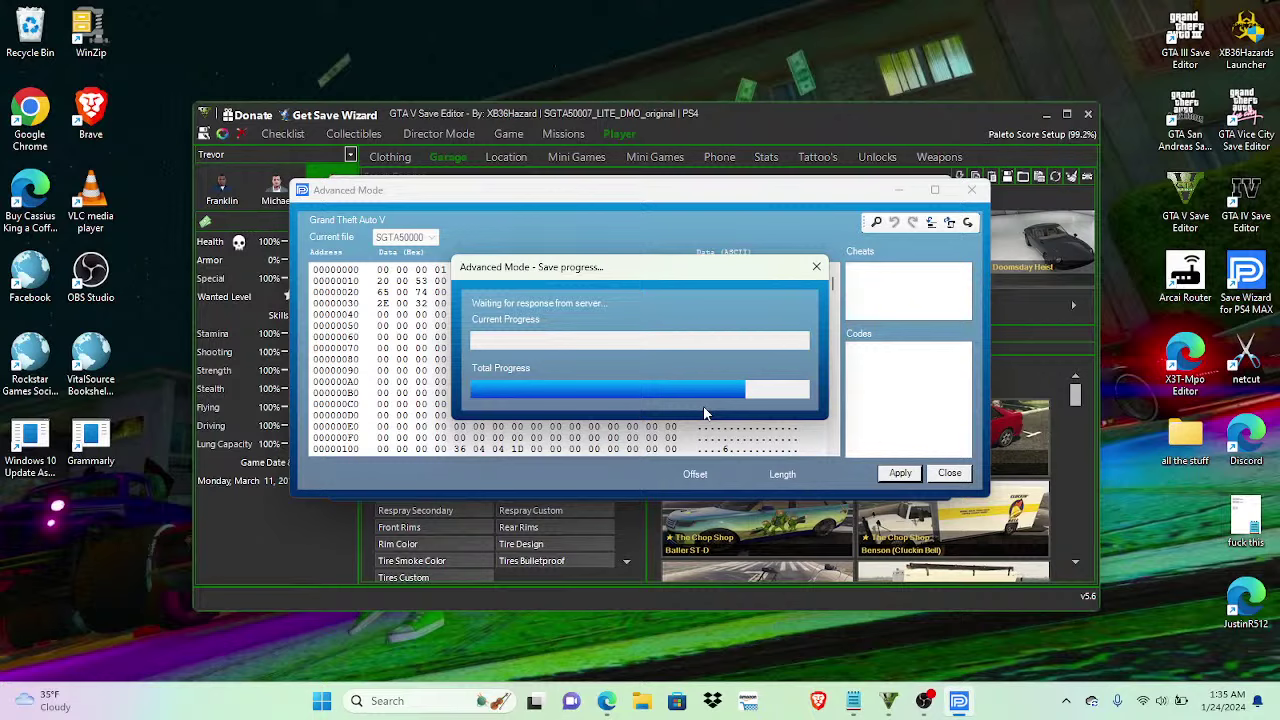
pyautogui.click(617, 704)
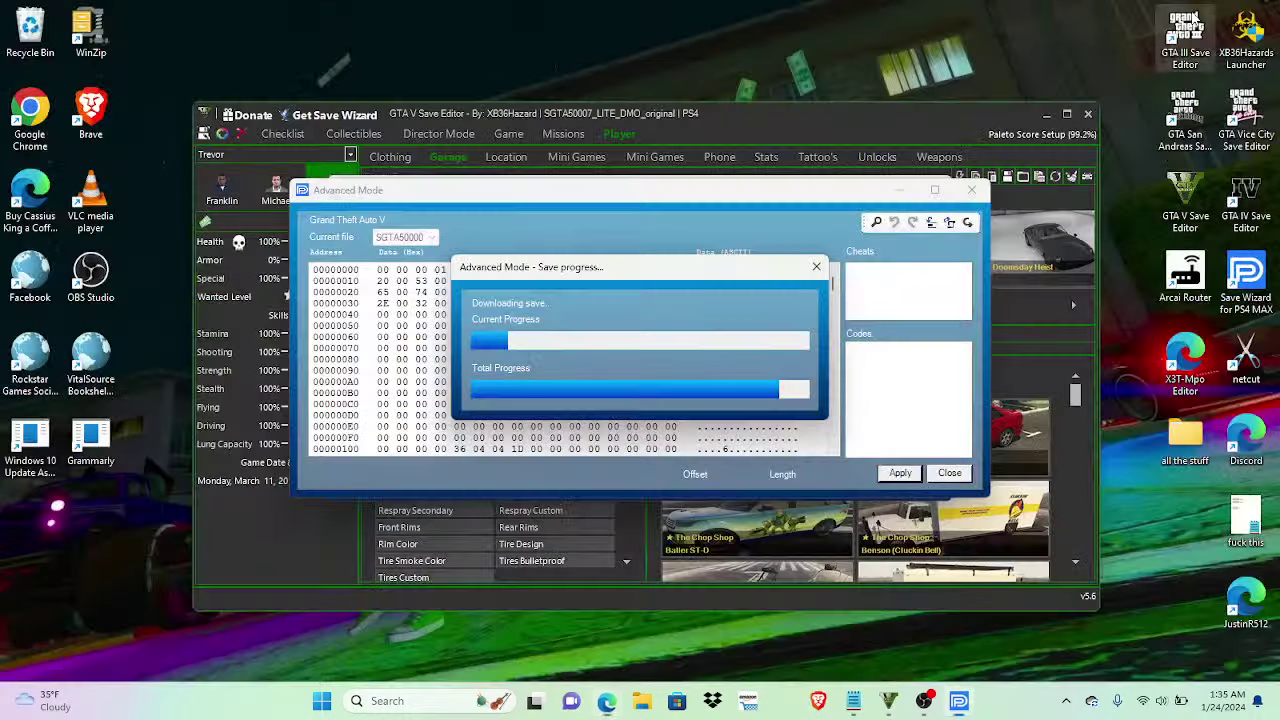
pyautogui.click(1190, 14)
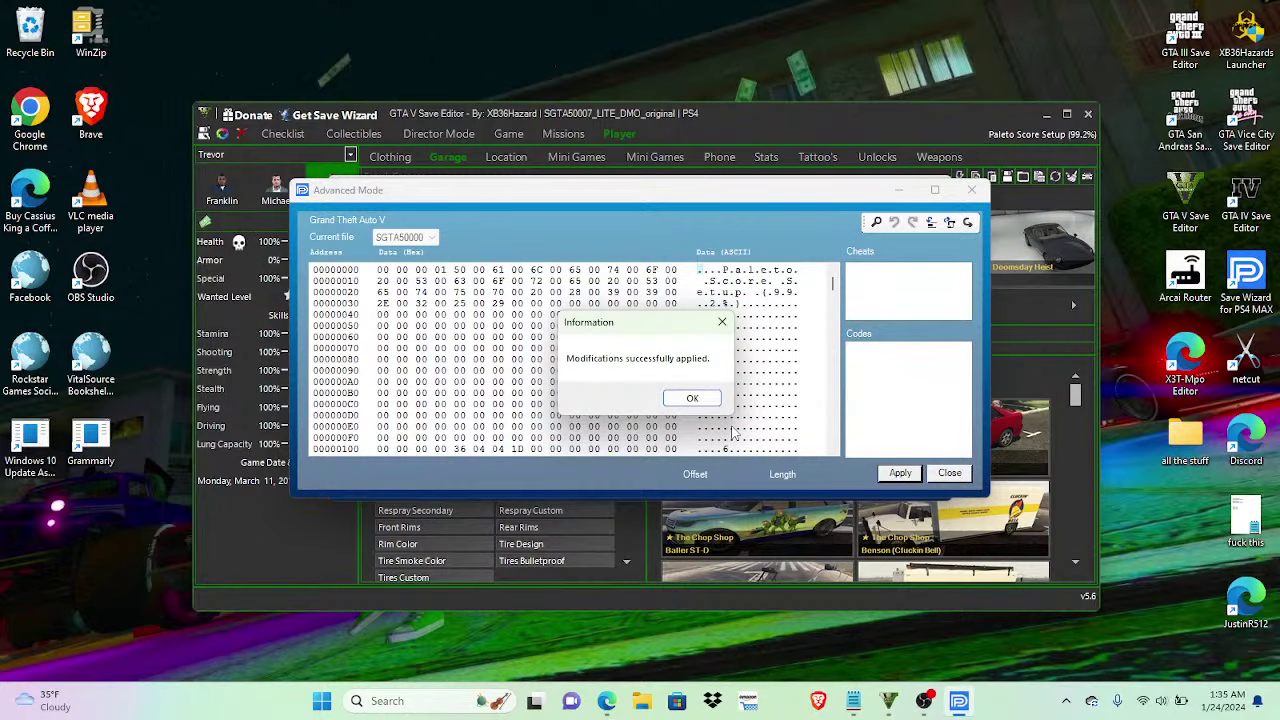
pyautogui.click(714, 400)
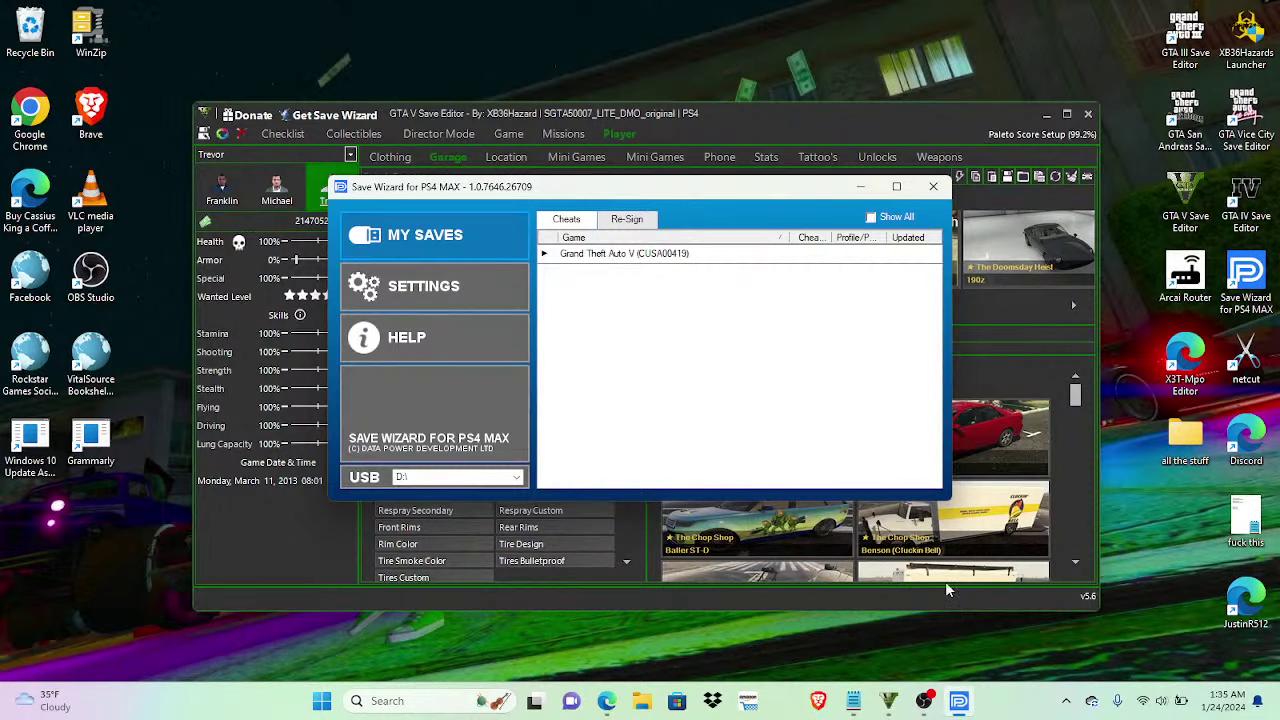
pyautogui.click(833, 536)
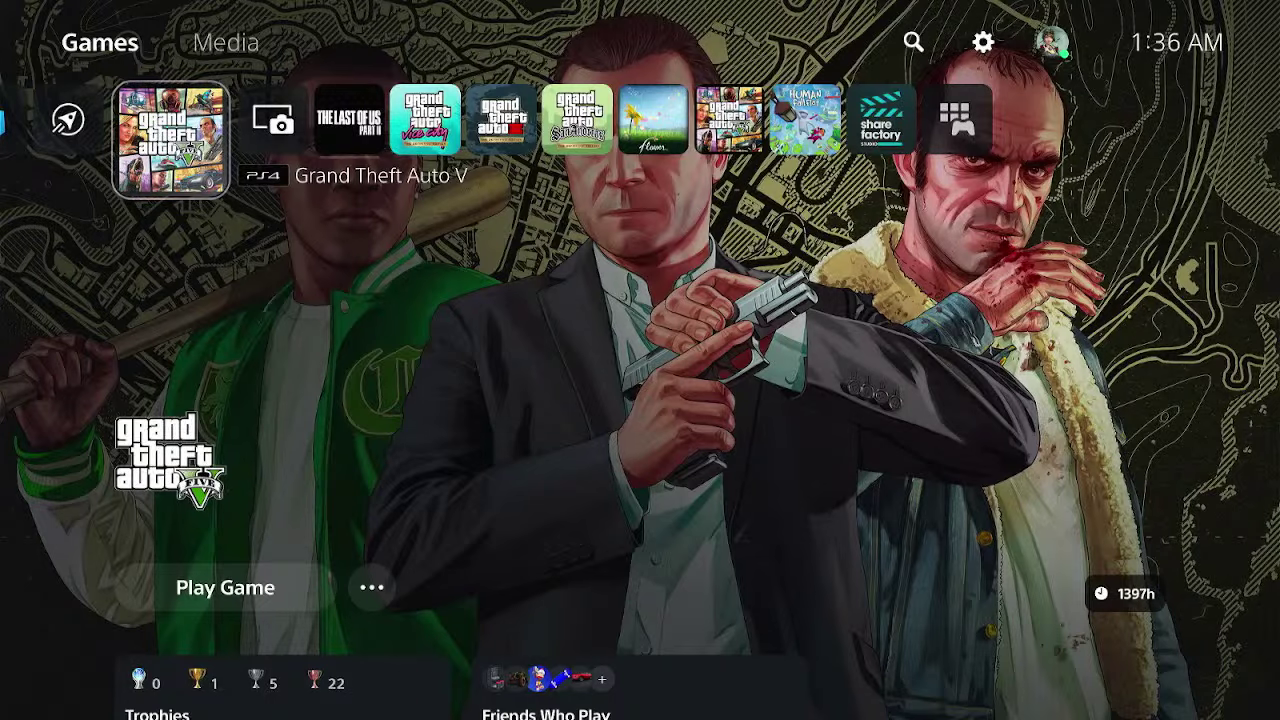
# Step: Switch to the PlayStation and open its system settings from the home screen
pyautogui.press('Up')
pyautogui.press('Right')
pyautogui.press('Right')
pyautogui.press('Right')
pyautogui.press('Right')
pyautogui.press('Left')
pyautogui.press('Return')
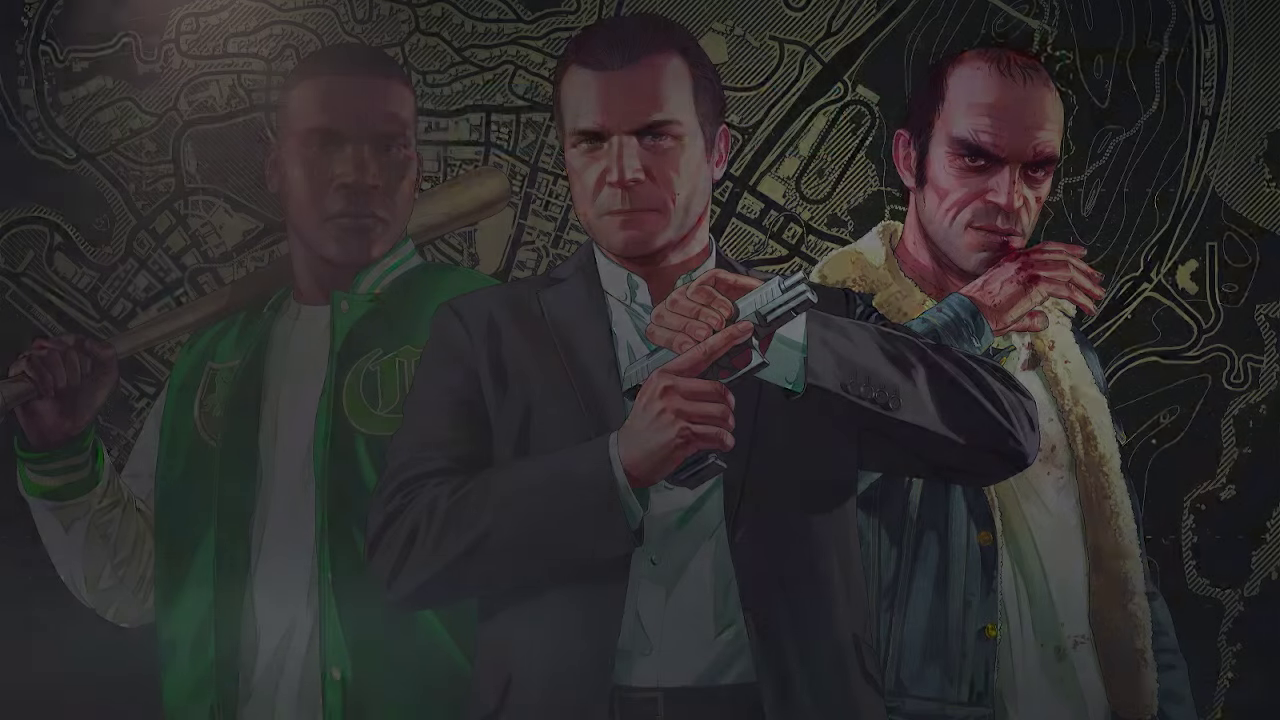
# Step: Open the USB drive copy page for PS4 saved data in Saved Data and Game/App Settings
pyautogui.press('Down')
pyautogui.press('Down')
pyautogui.press('Down')
pyautogui.press('Down')
pyautogui.press('Down')
pyautogui.press('Down')
pyautogui.press('Down')
pyautogui.press('Down')
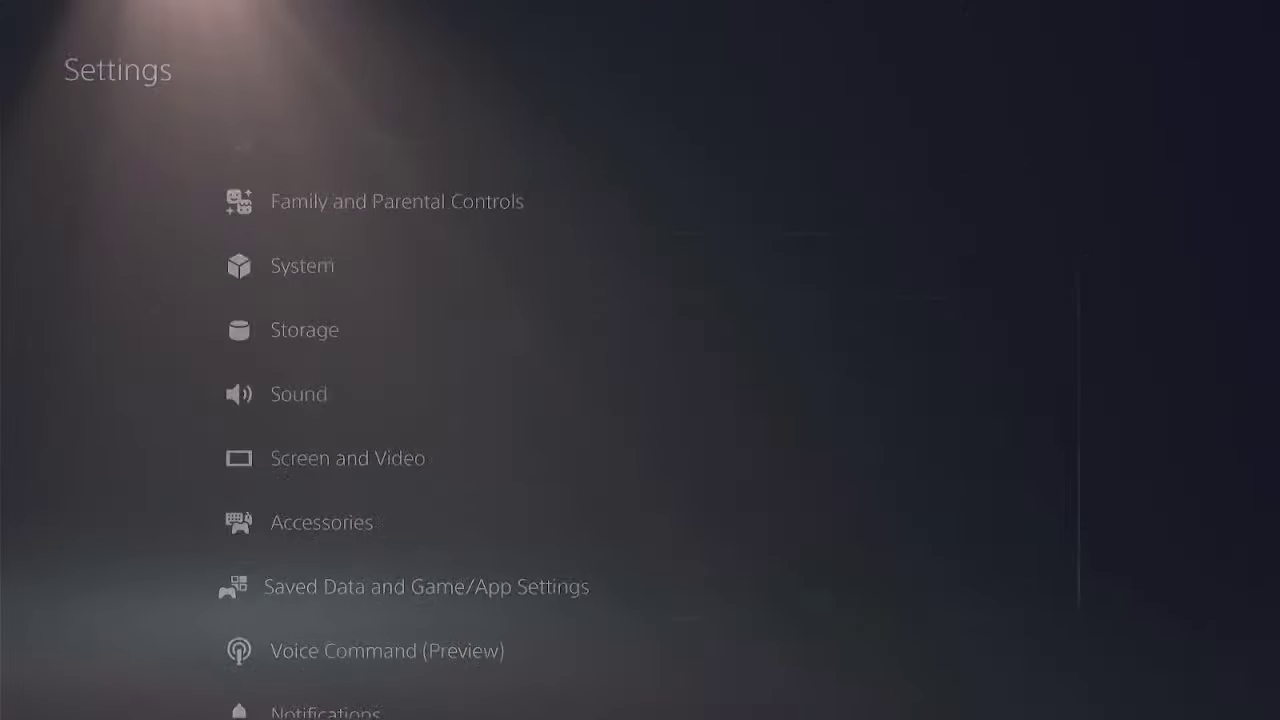
pyautogui.press('Return')
pyautogui.press('Down')
pyautogui.press('Return')
pyautogui.press('Down')
pyautogui.press('Return')
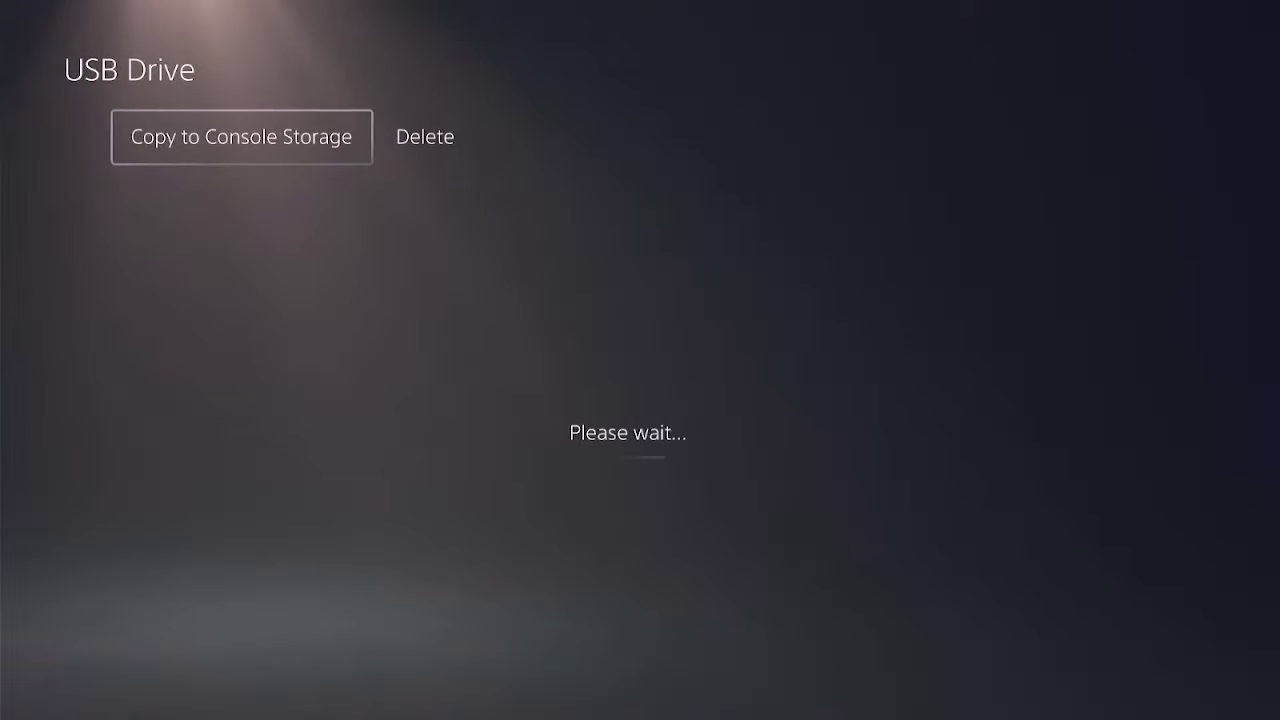
# Step: Copy the Grand Theft Auto V saved data from the USB drive to console storage
pyautogui.press('Return')
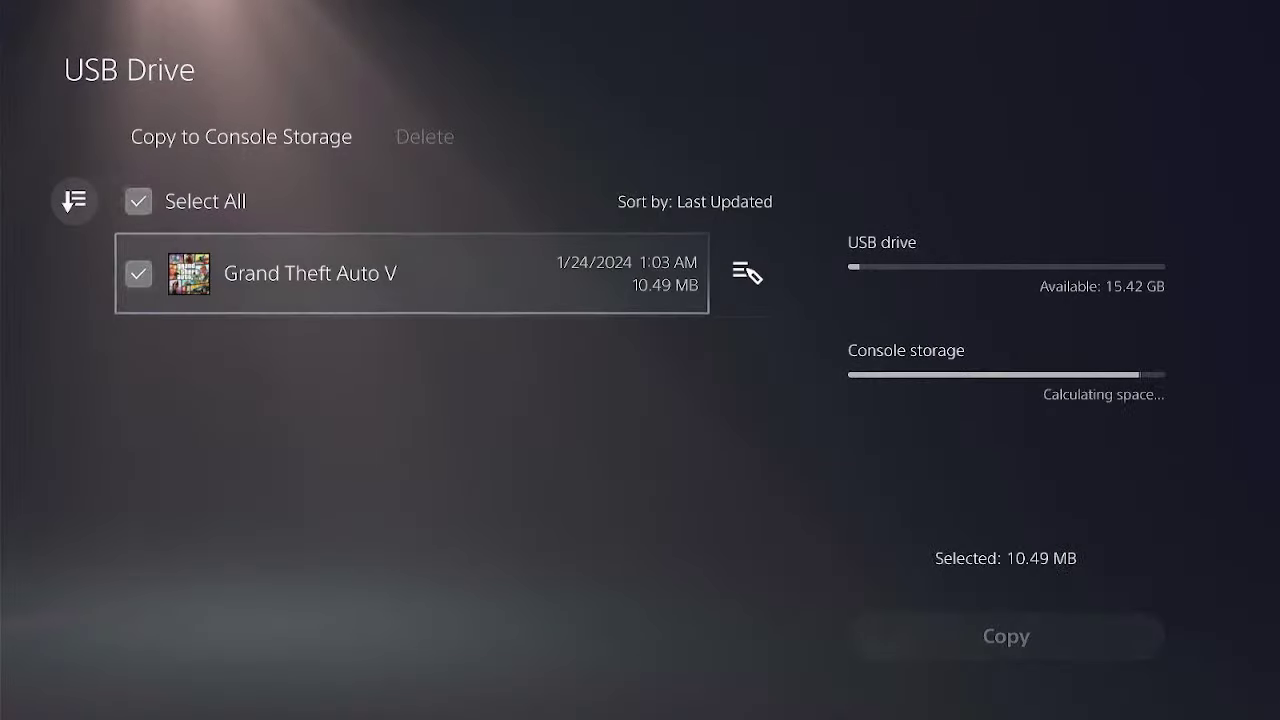
pyautogui.press('Right')
pyautogui.press('Return')
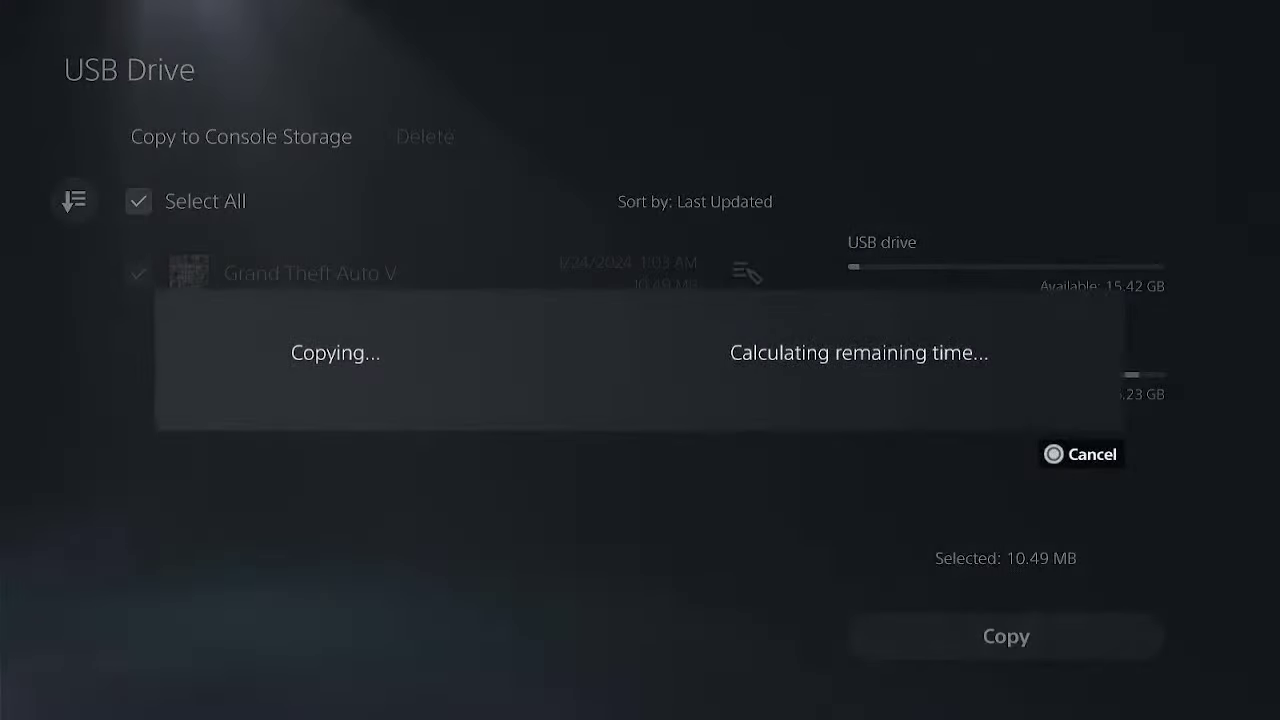
pyautogui.press('Return')
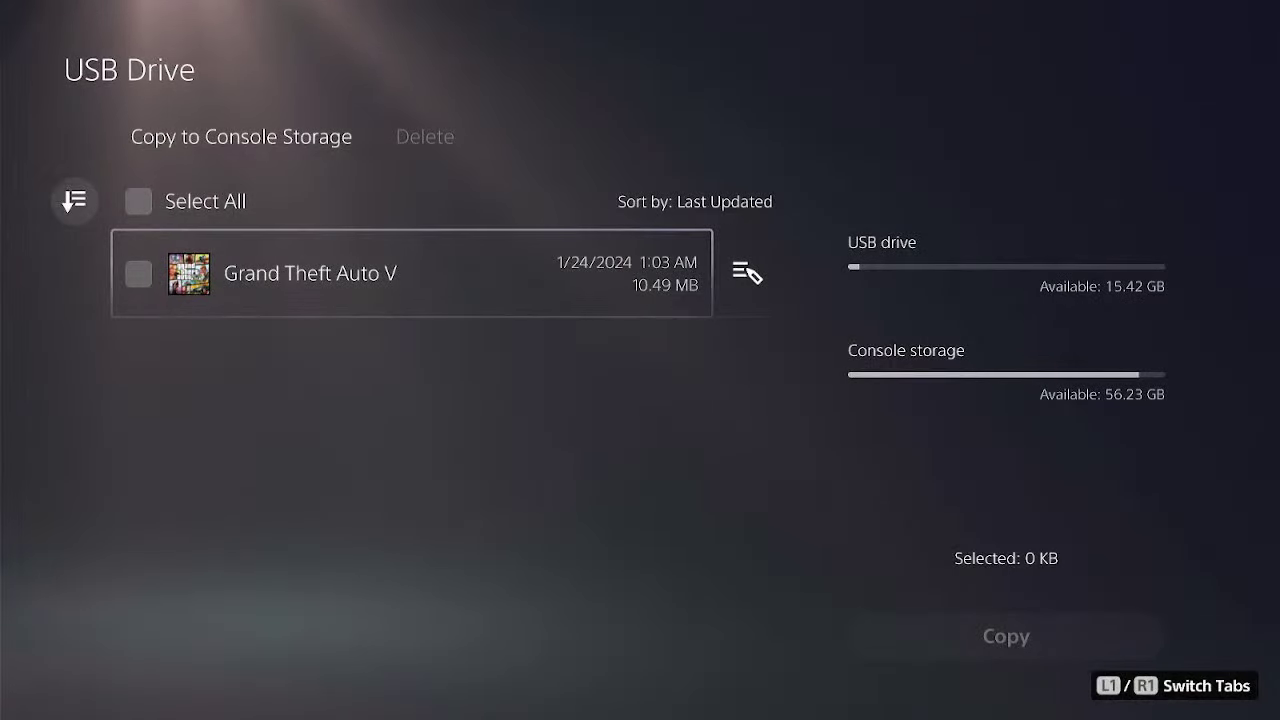
# Step: Leave the saved data settings and return to Grand Theft Auto V on the home screen
pyautogui.press('Escape')
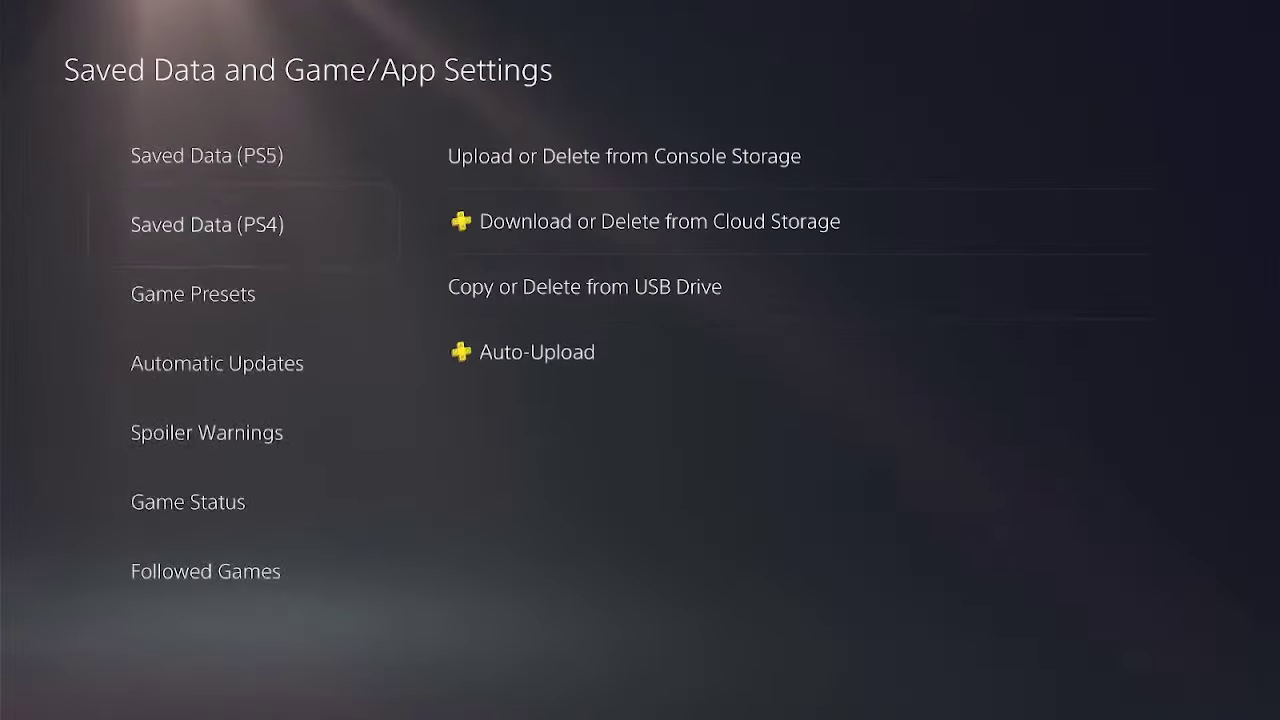
pyautogui.press('Escape')
pyautogui.press('Left')
pyautogui.press('Right')
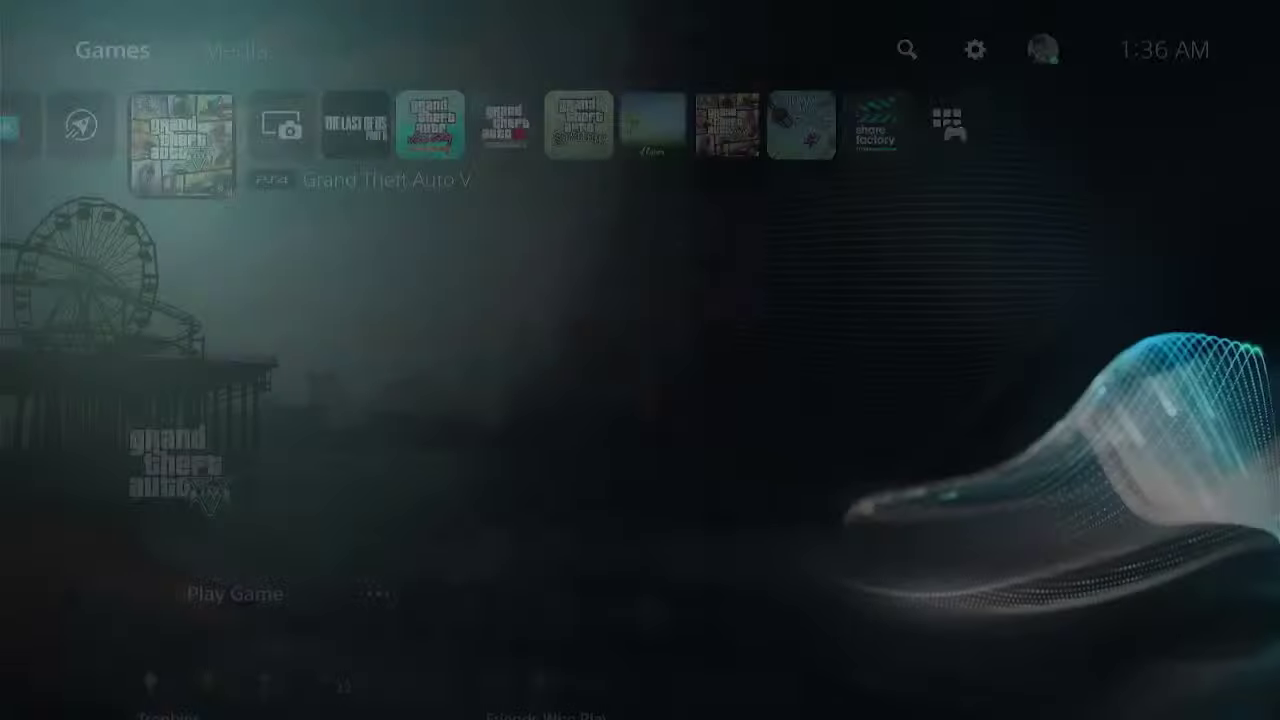